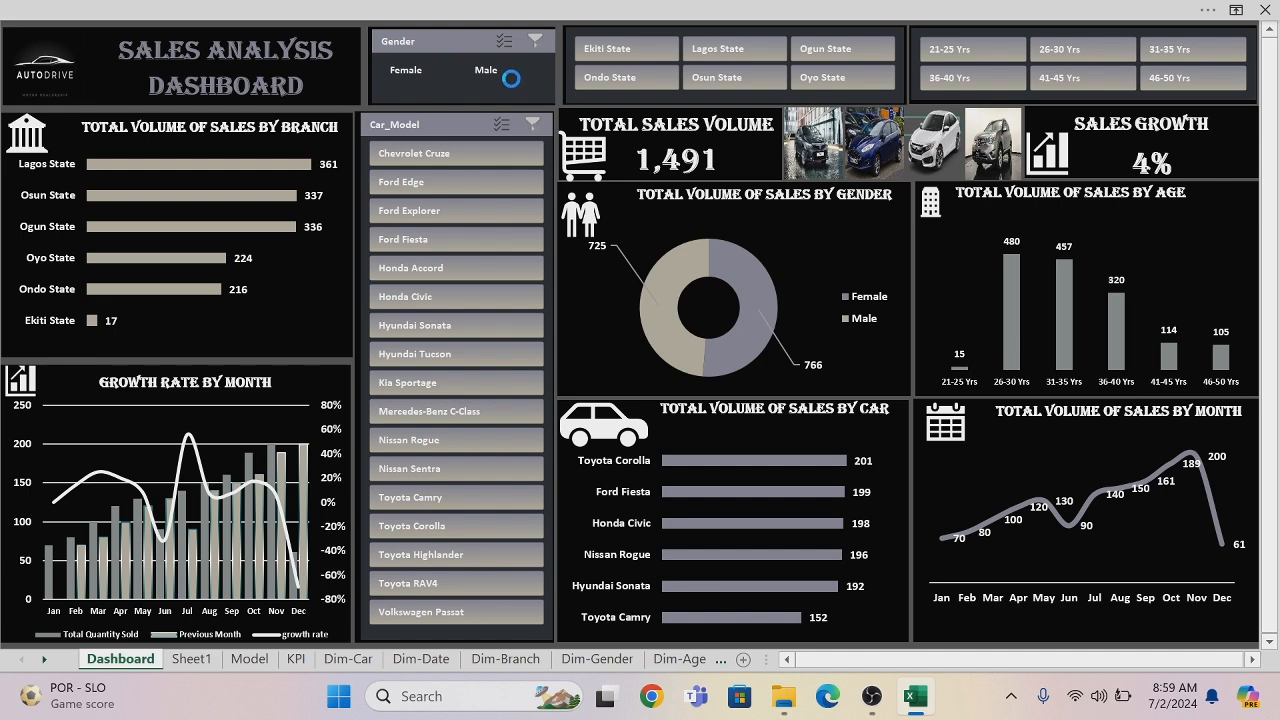
- Filter the sales dashboard by Female and by Male in turn, and clear the Gender filter
click(434, 80)
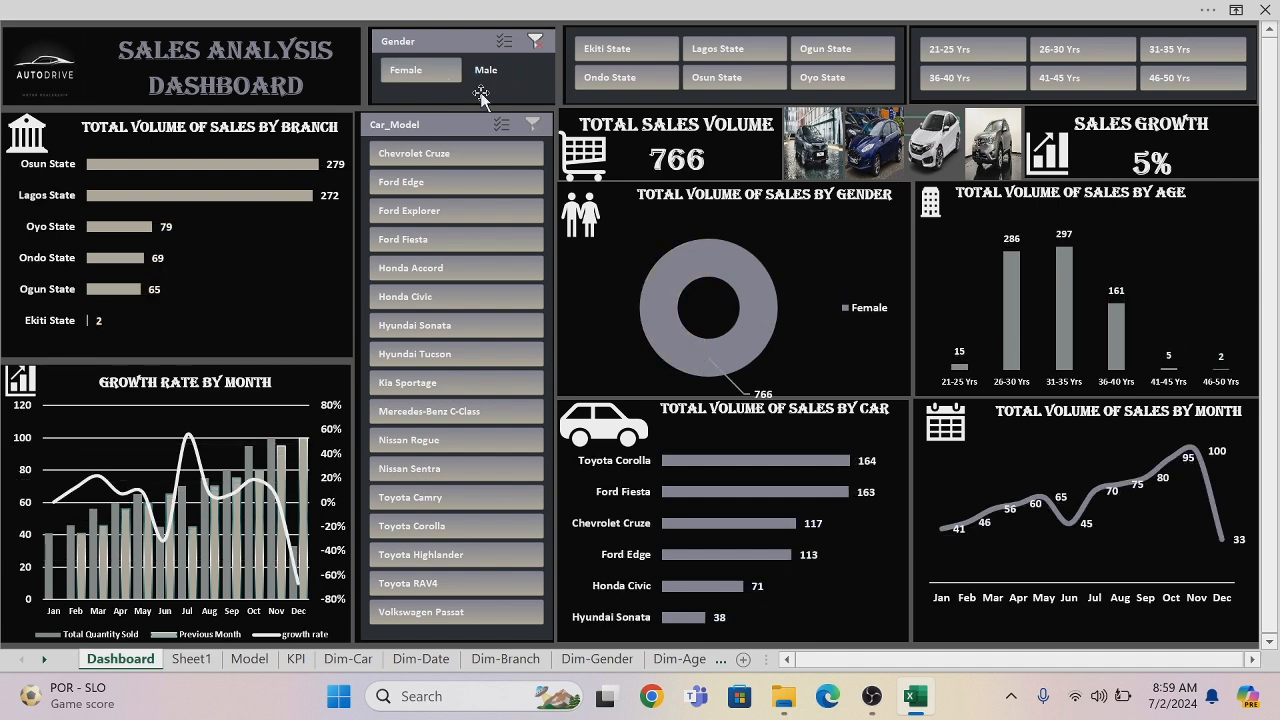
click(484, 76)
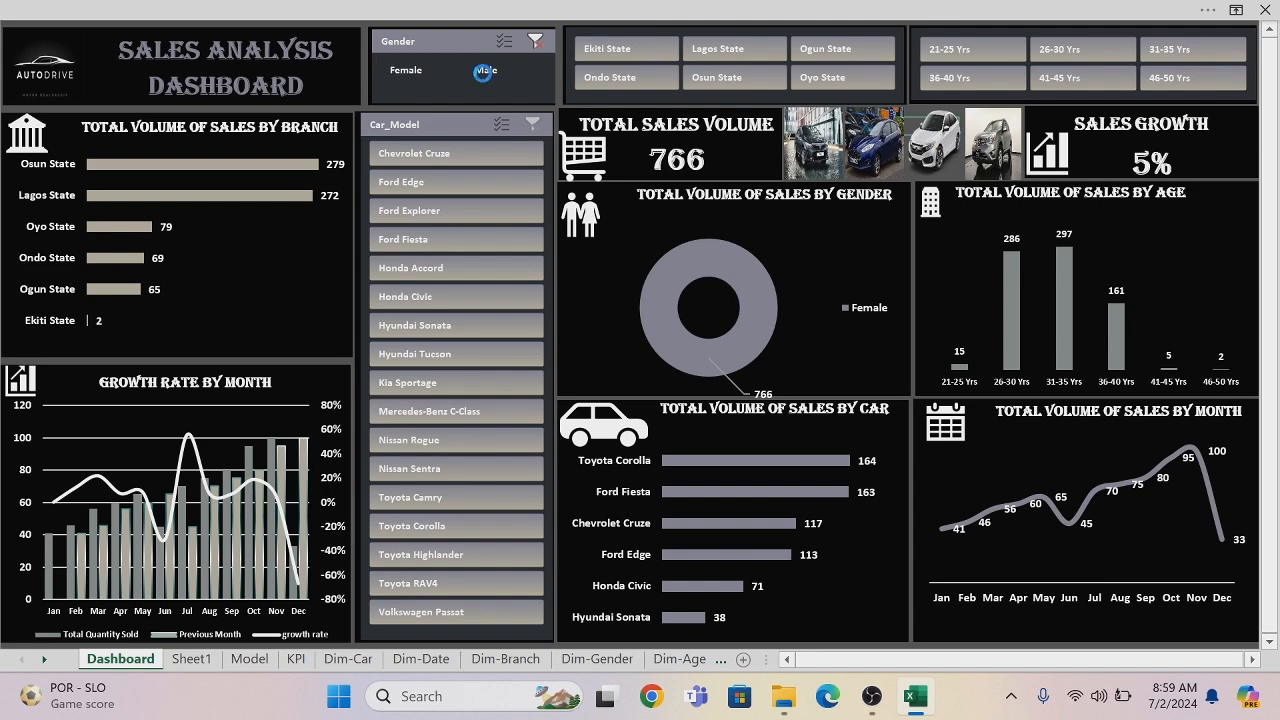
click(536, 42)
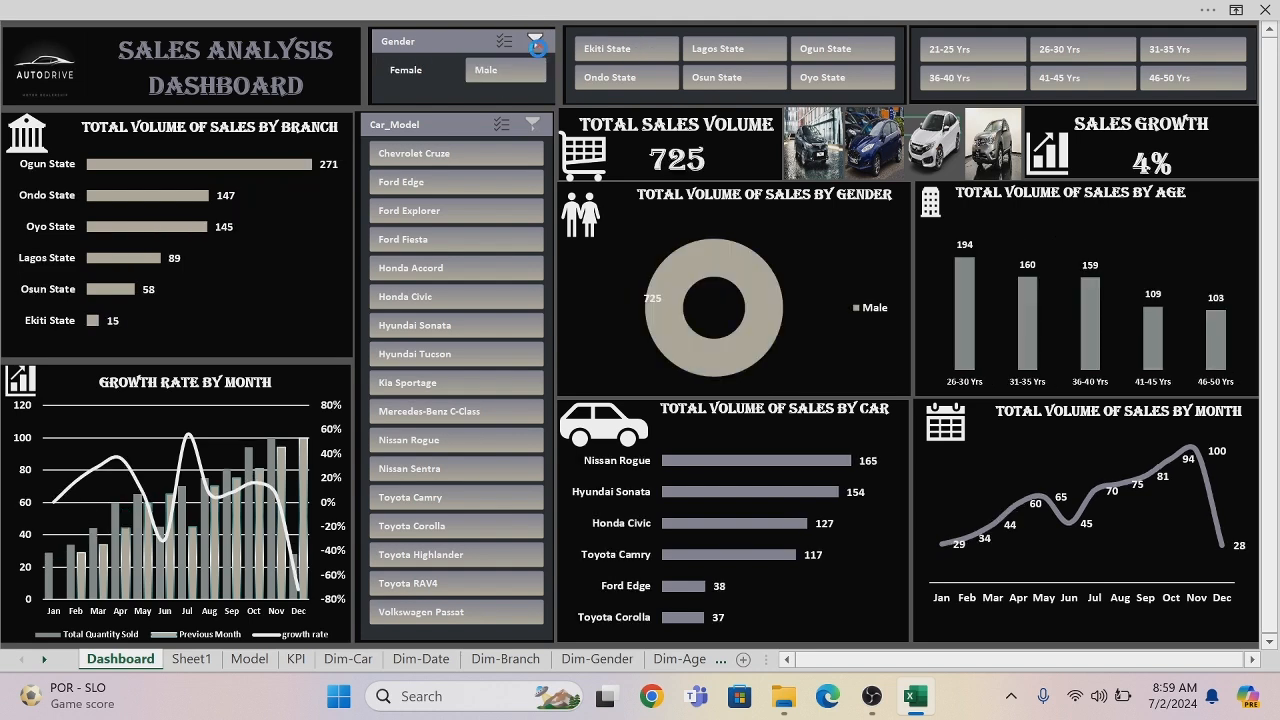
- Filter the dashboard by the Ekiti State, Lagos State and Ogun State branches in turn, and clear the Branch filter
click(608, 56)
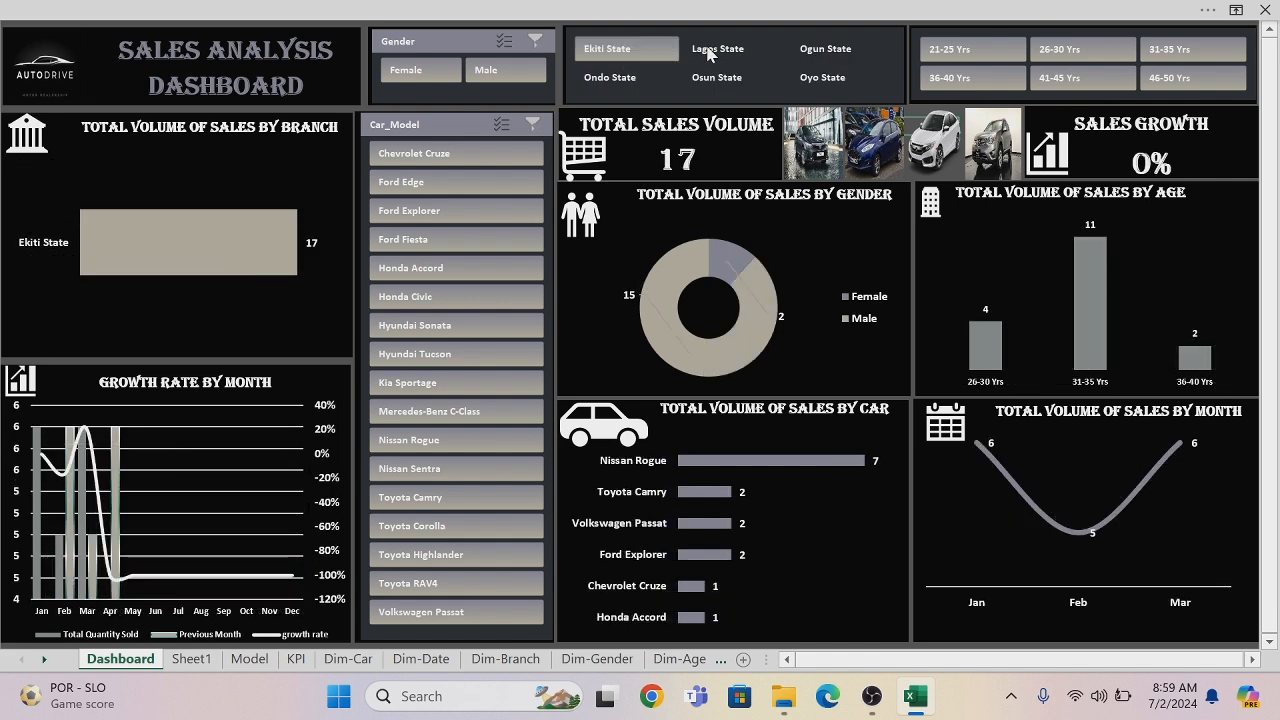
click(705, 60)
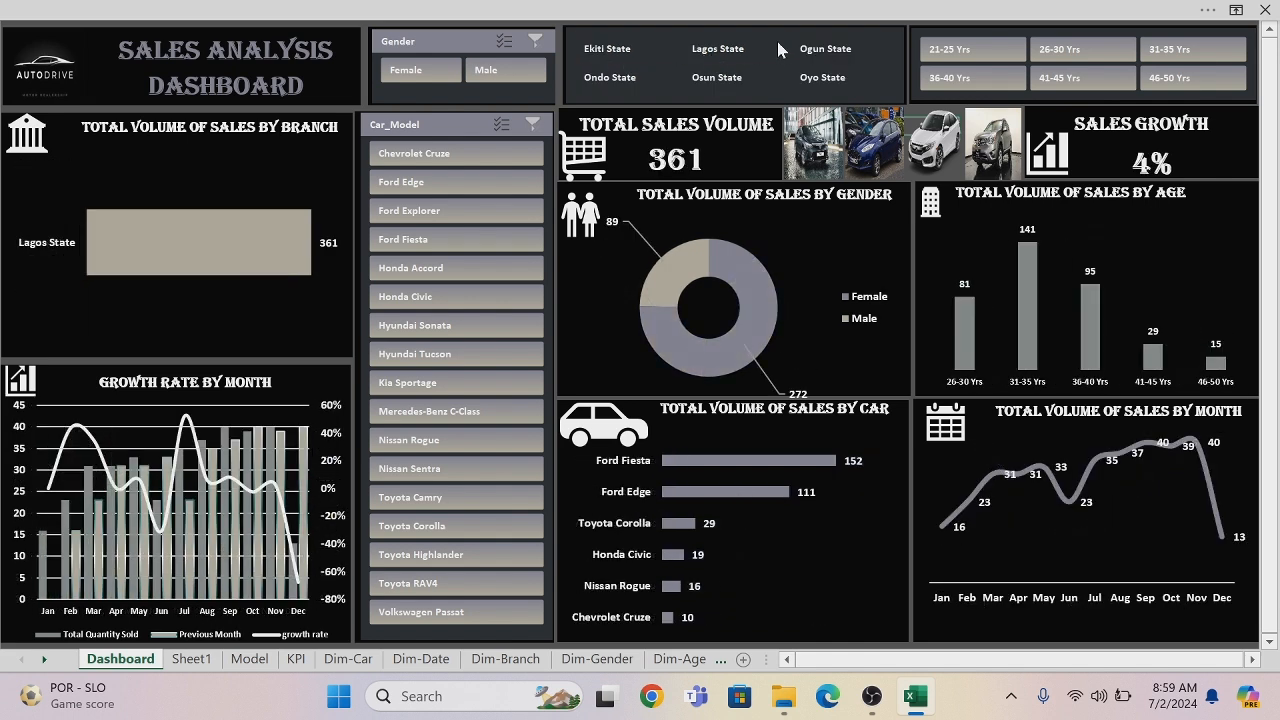
click(813, 49)
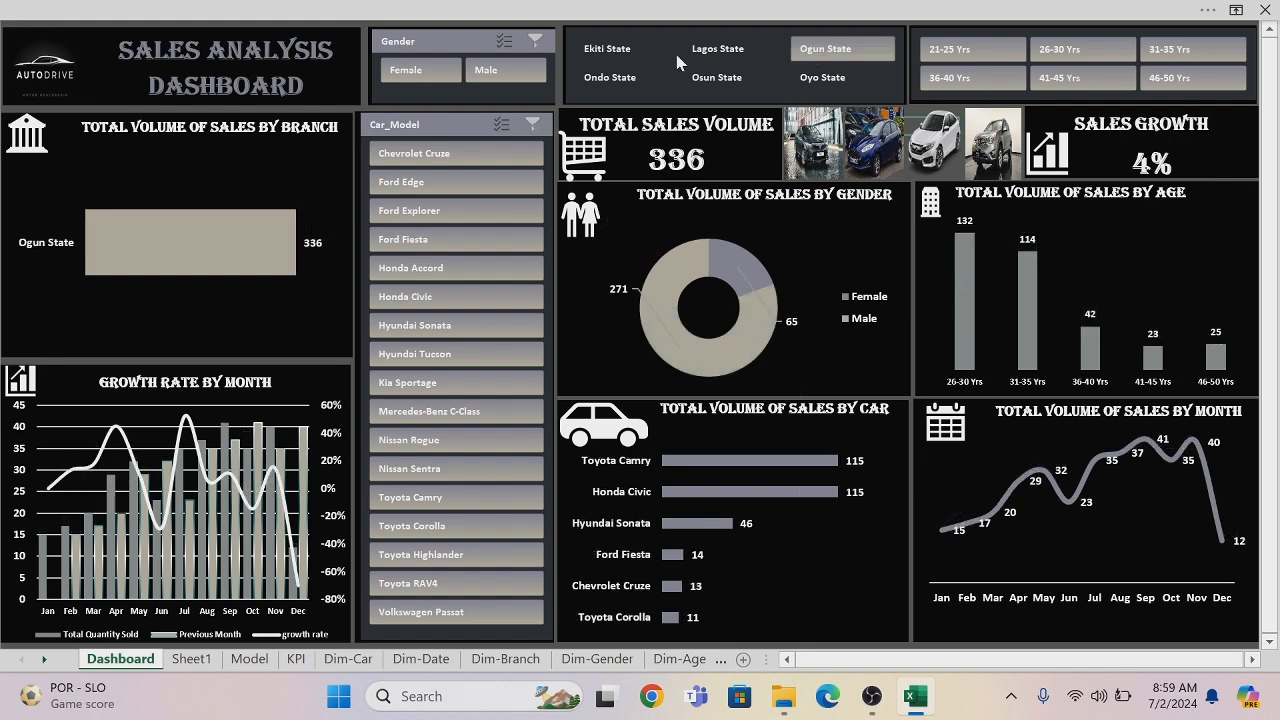
click(645, 36)
right_click(645, 36)
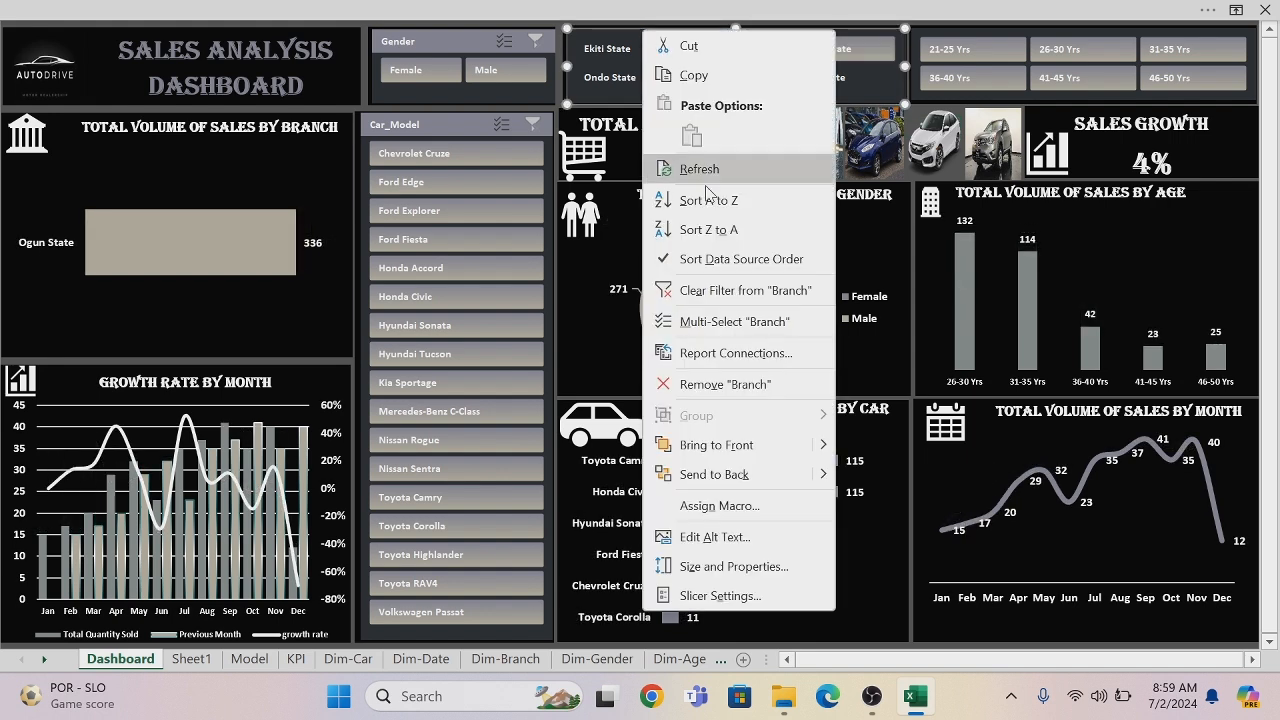
click(745, 290)
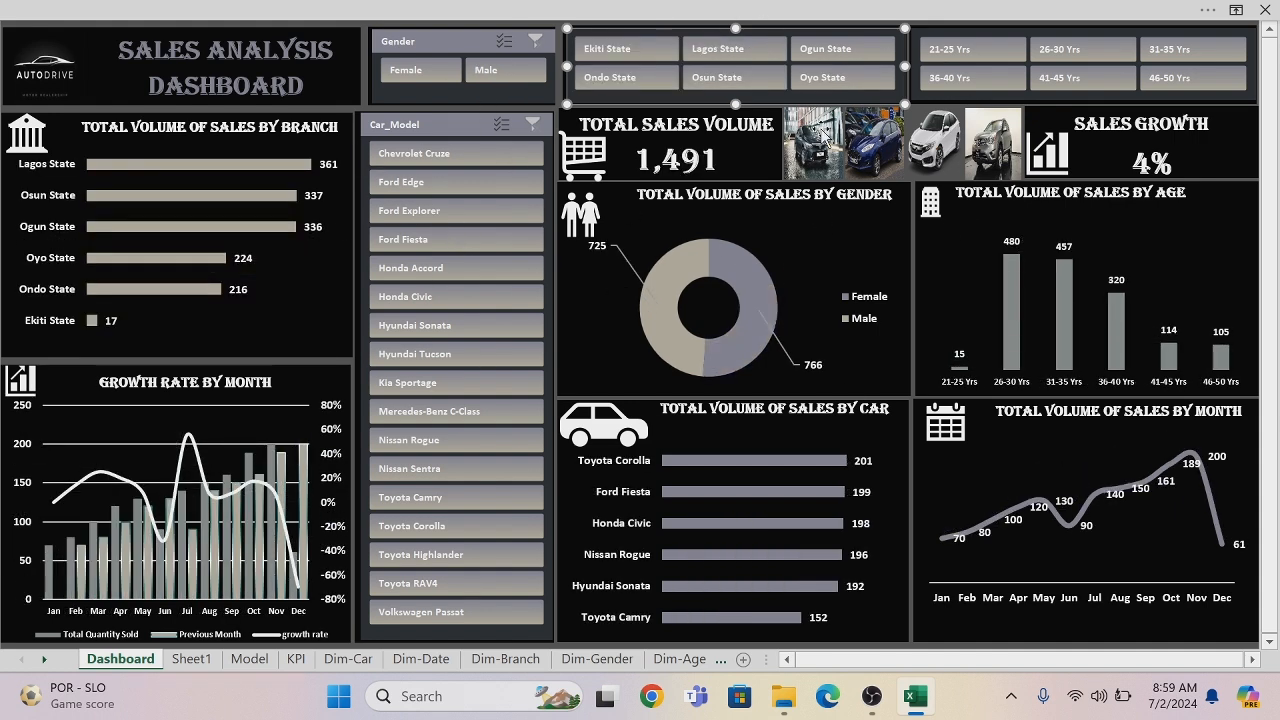
click(572, 11)
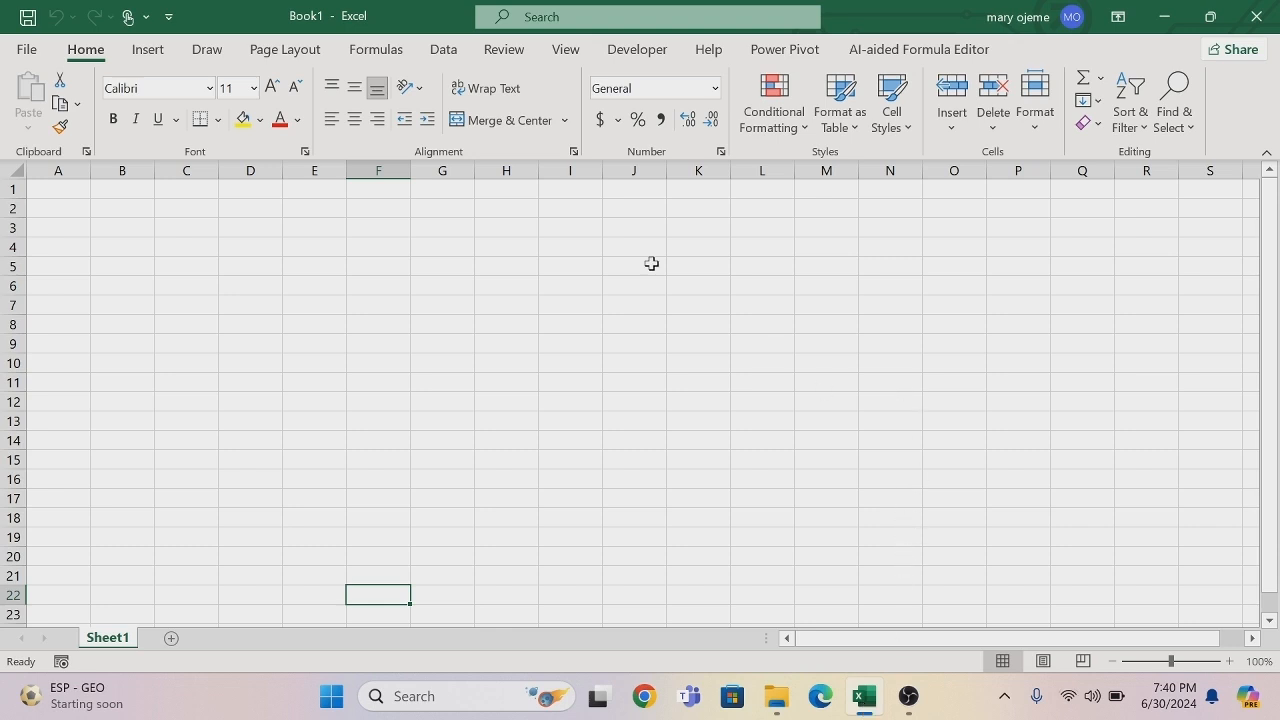
- Import the sales dataset Excel workbook from the Desktop as an external data source
click(444, 50)
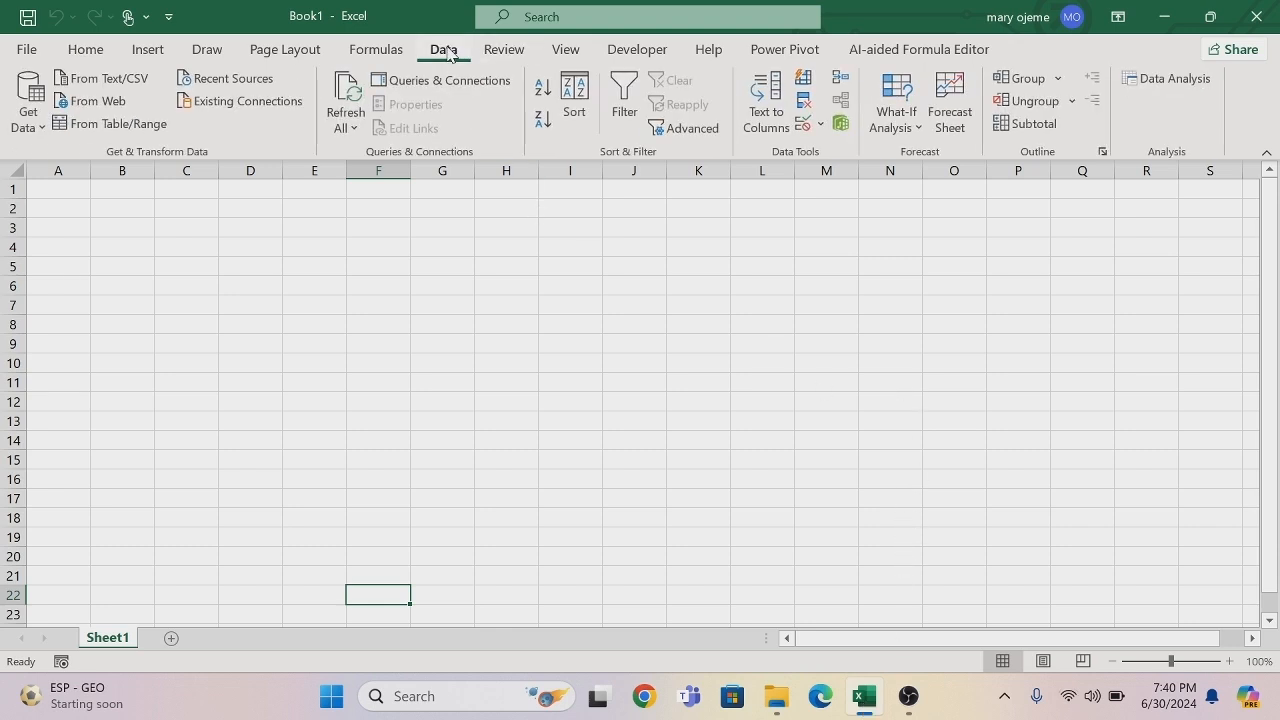
click(42, 136)
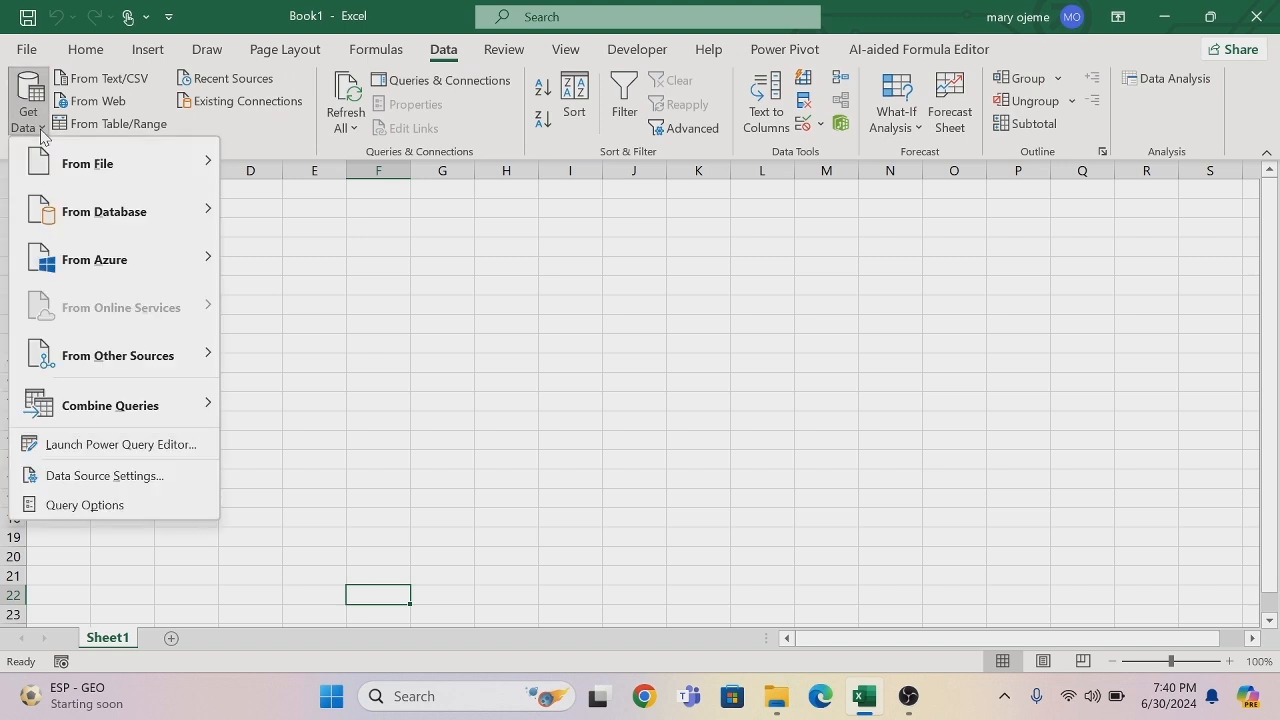
mouse_move(200, 163)
click(296, 180)
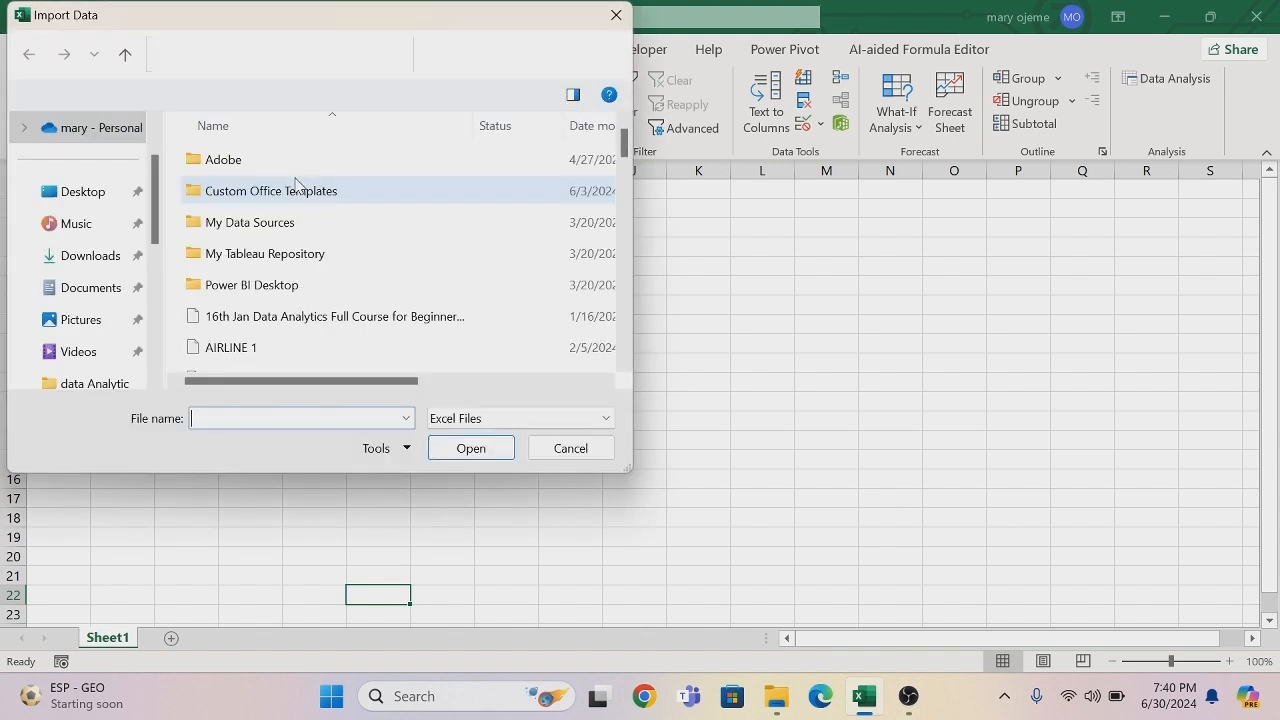
click(103, 204)
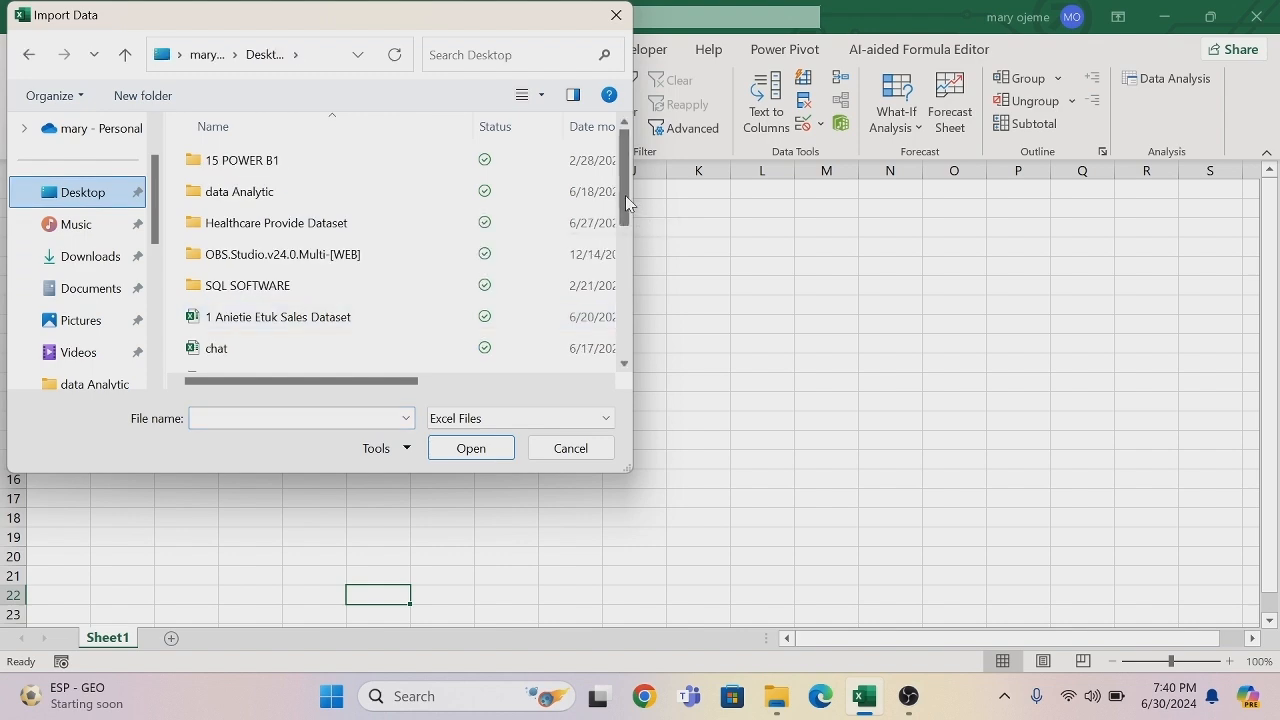
click(352, 324)
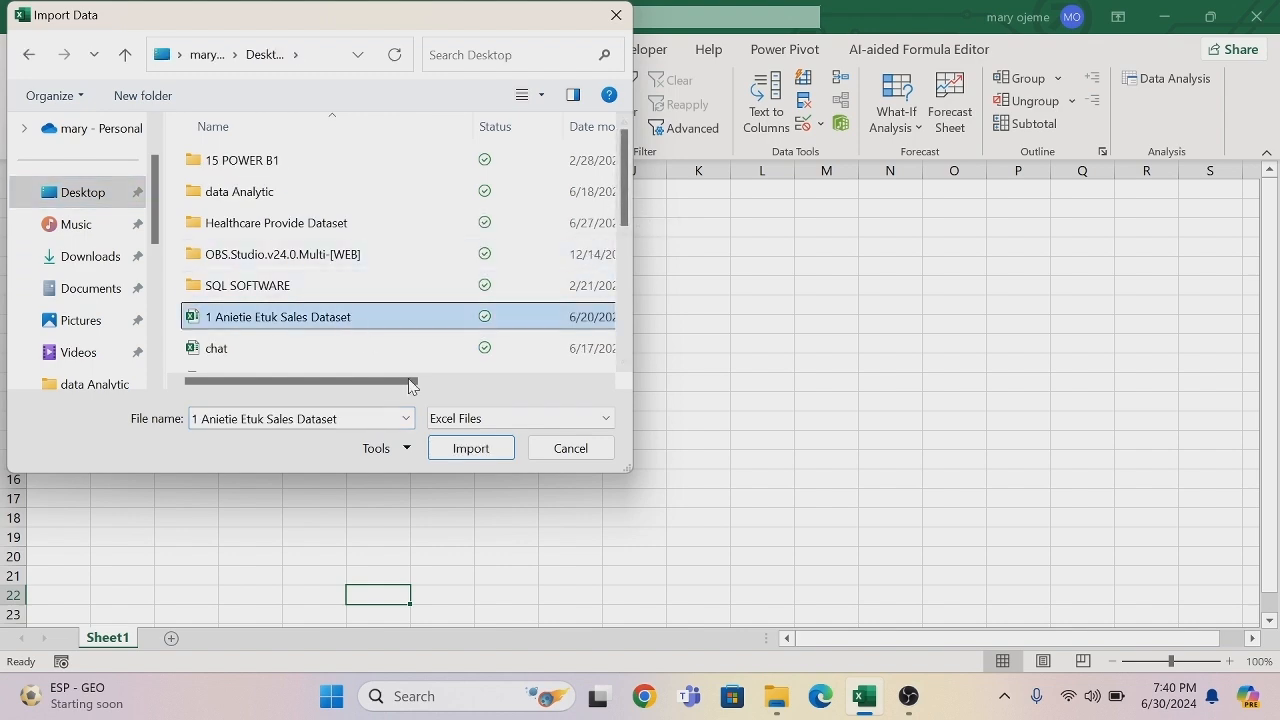
click(471, 448)
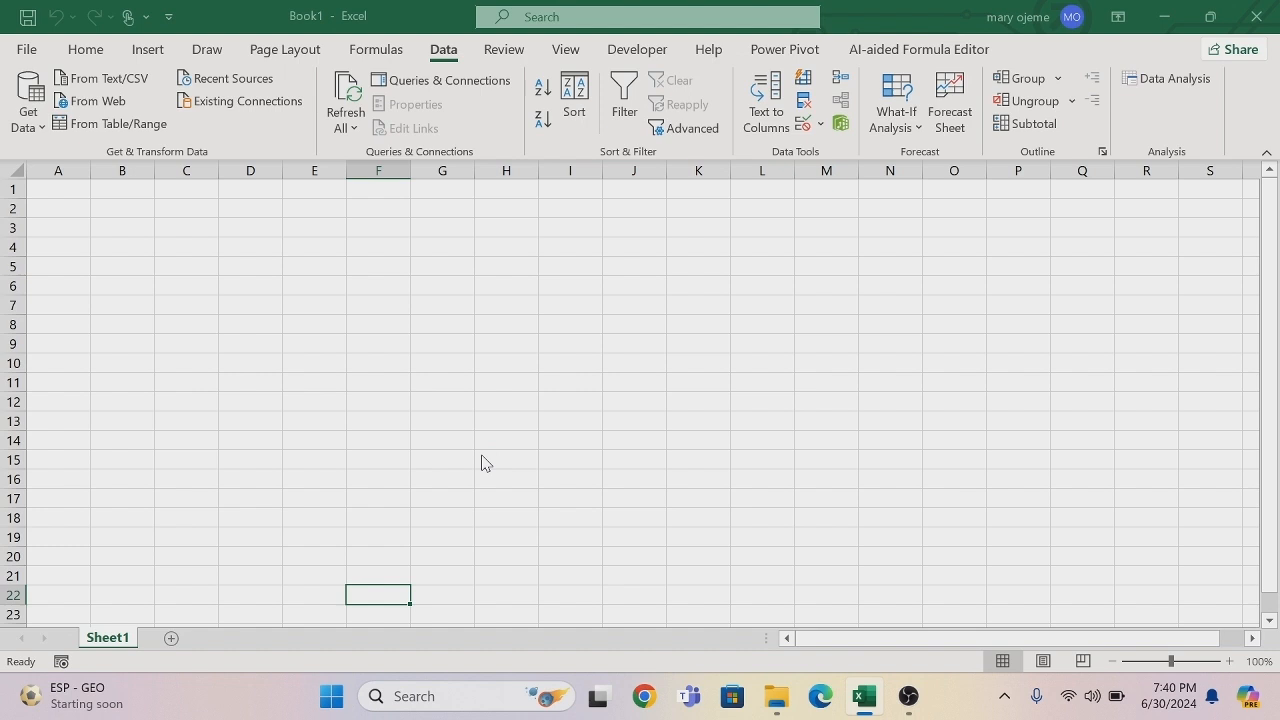
- Load Sheet1 of the workbook into the Power Query Editor for transformation and dismiss the preview-age notice
click(294, 199)
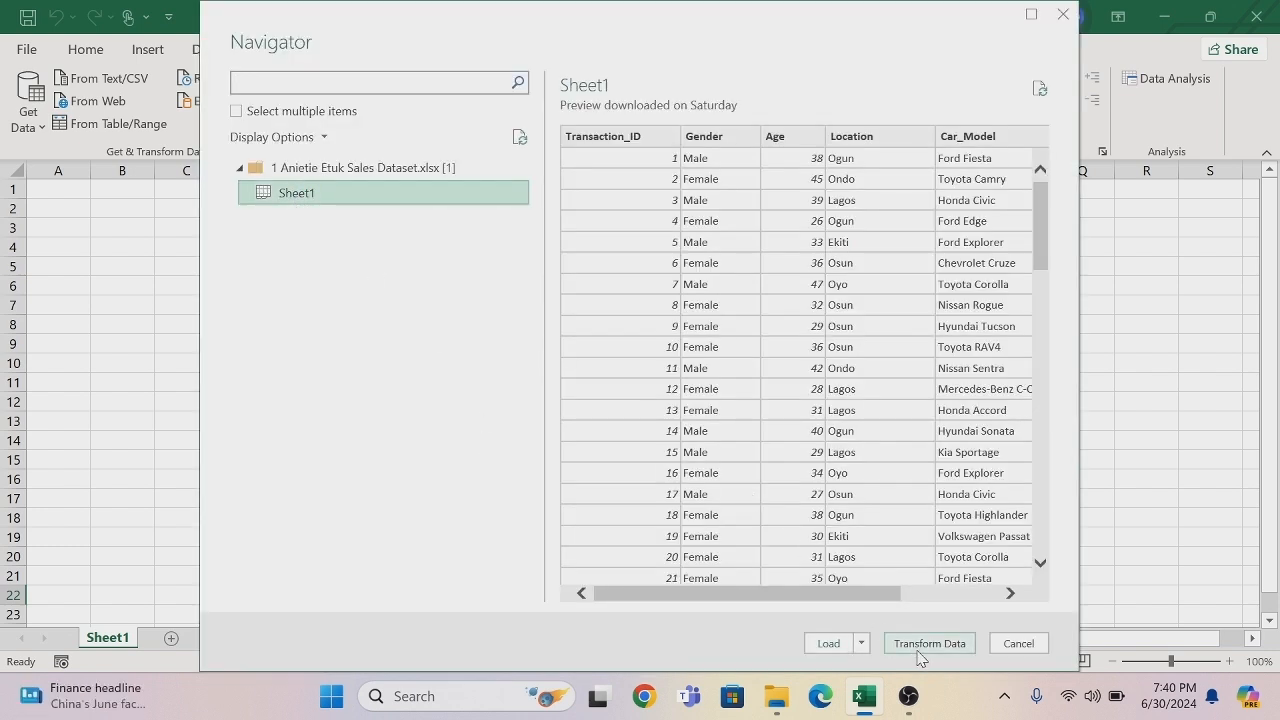
click(922, 648)
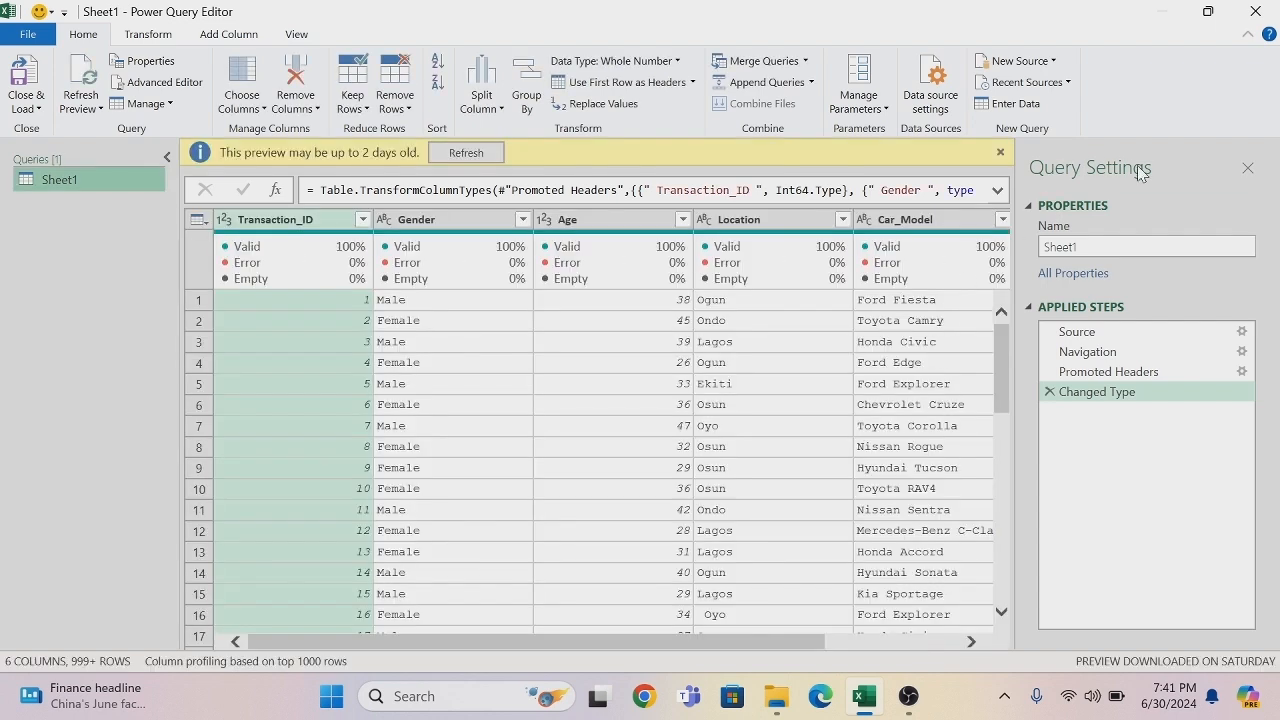
click(1000, 152)
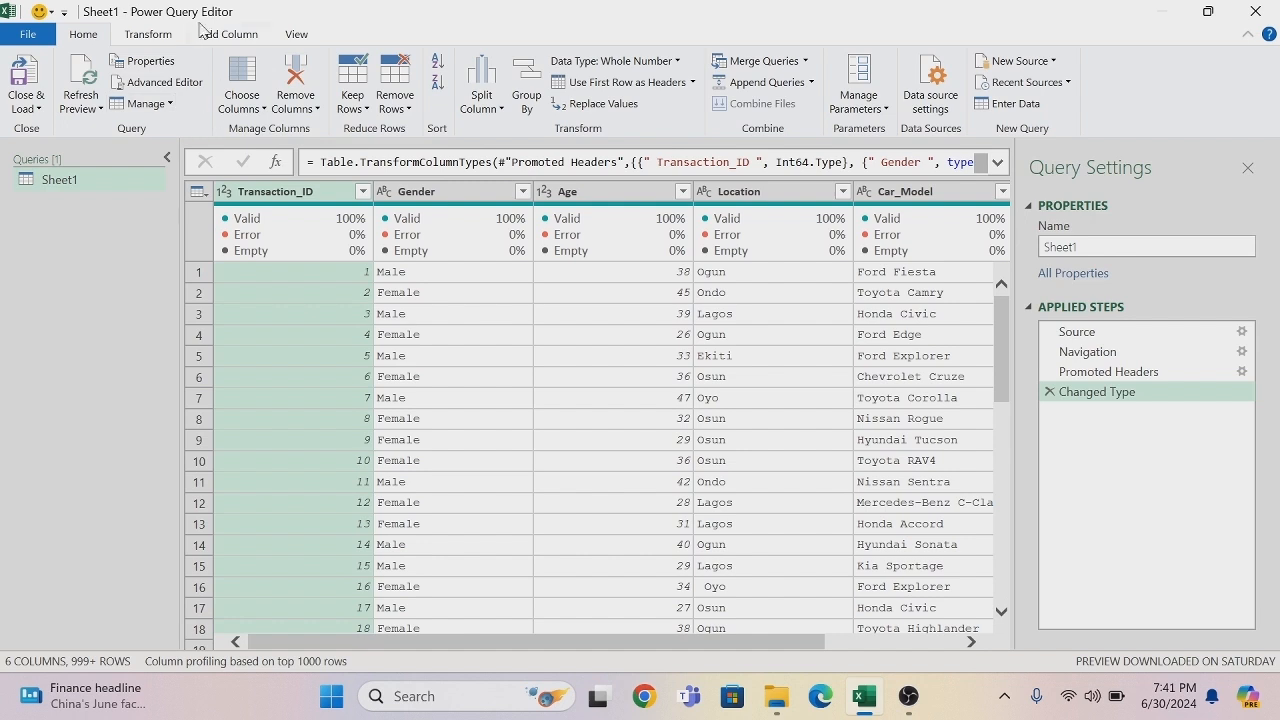
- Count the rows of the Sheet1 query and remove the Counted Rows step again
click(149, 36)
click(155, 104)
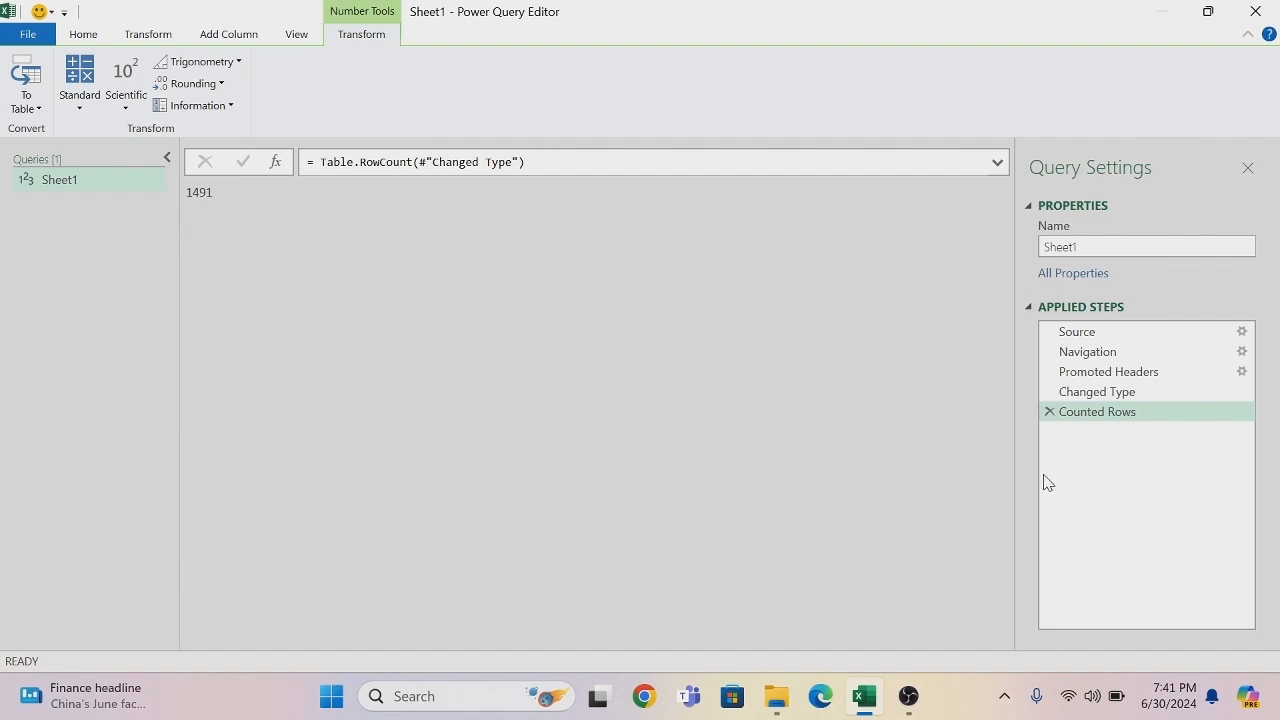
click(1049, 412)
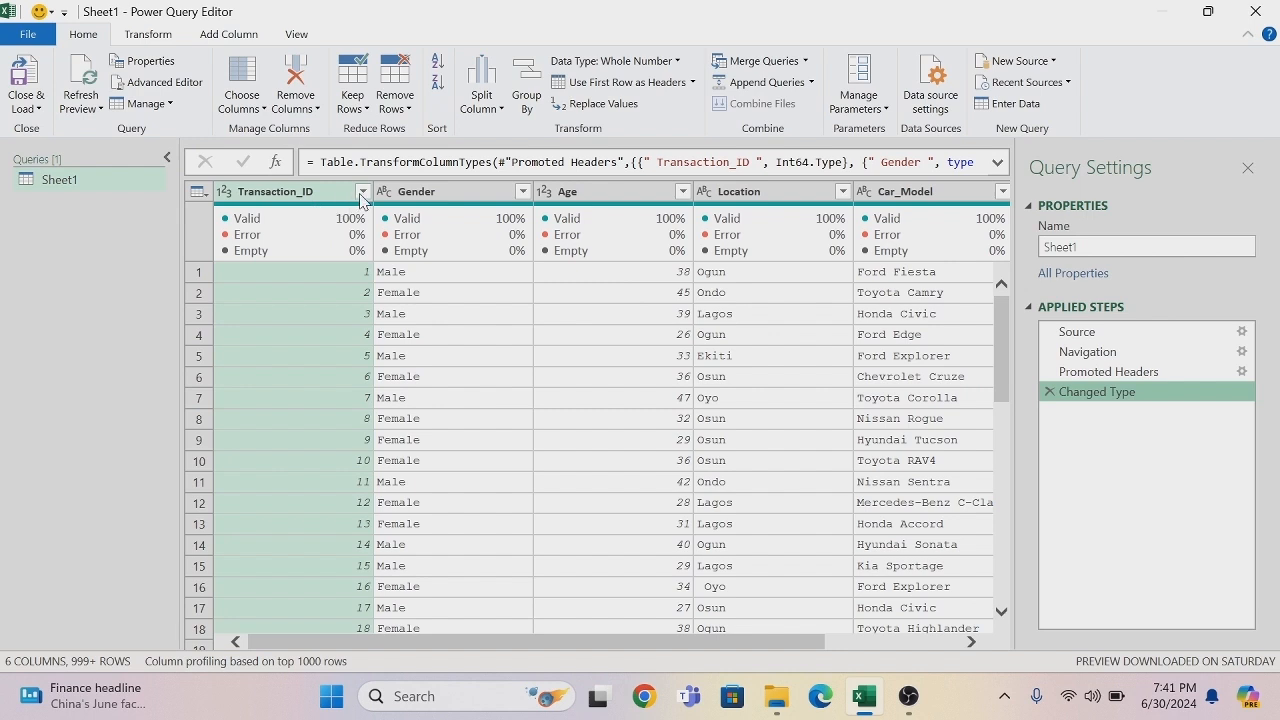
- Load more values into the Transaction_ID filter list and apply the filter with all values selected
click(362, 192)
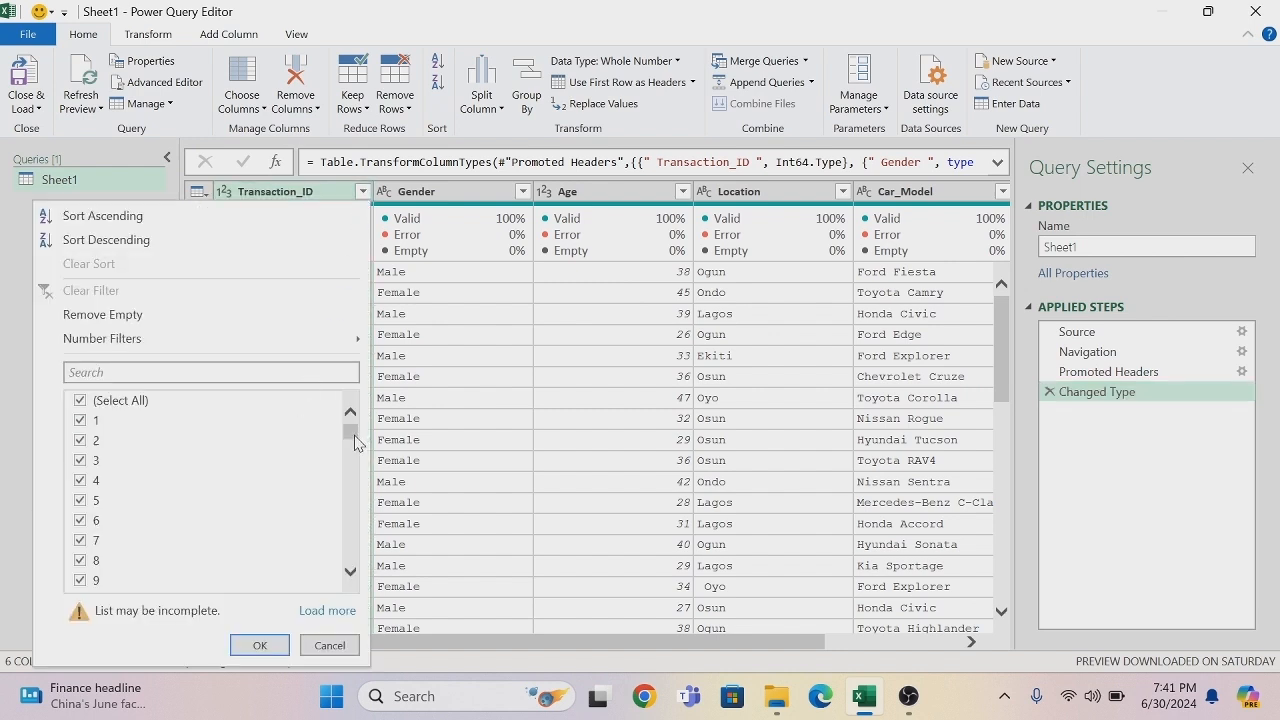
drag(355, 438, 352, 552)
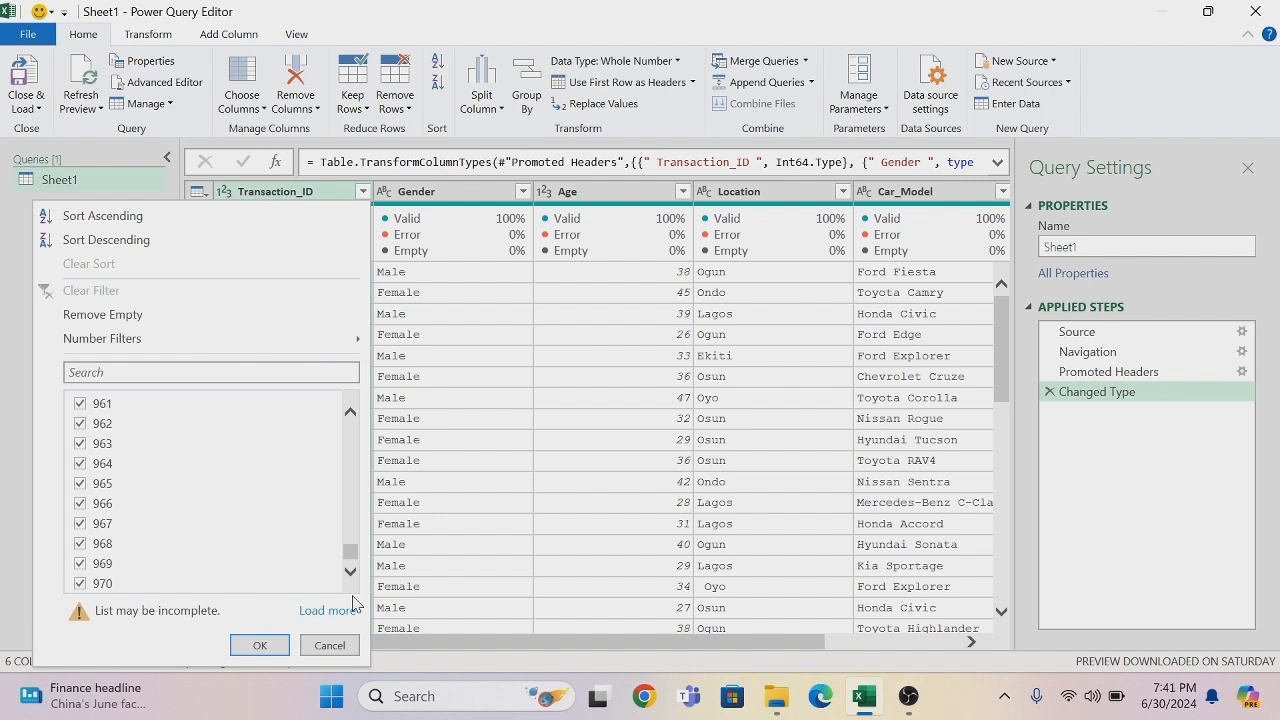
click(328, 611)
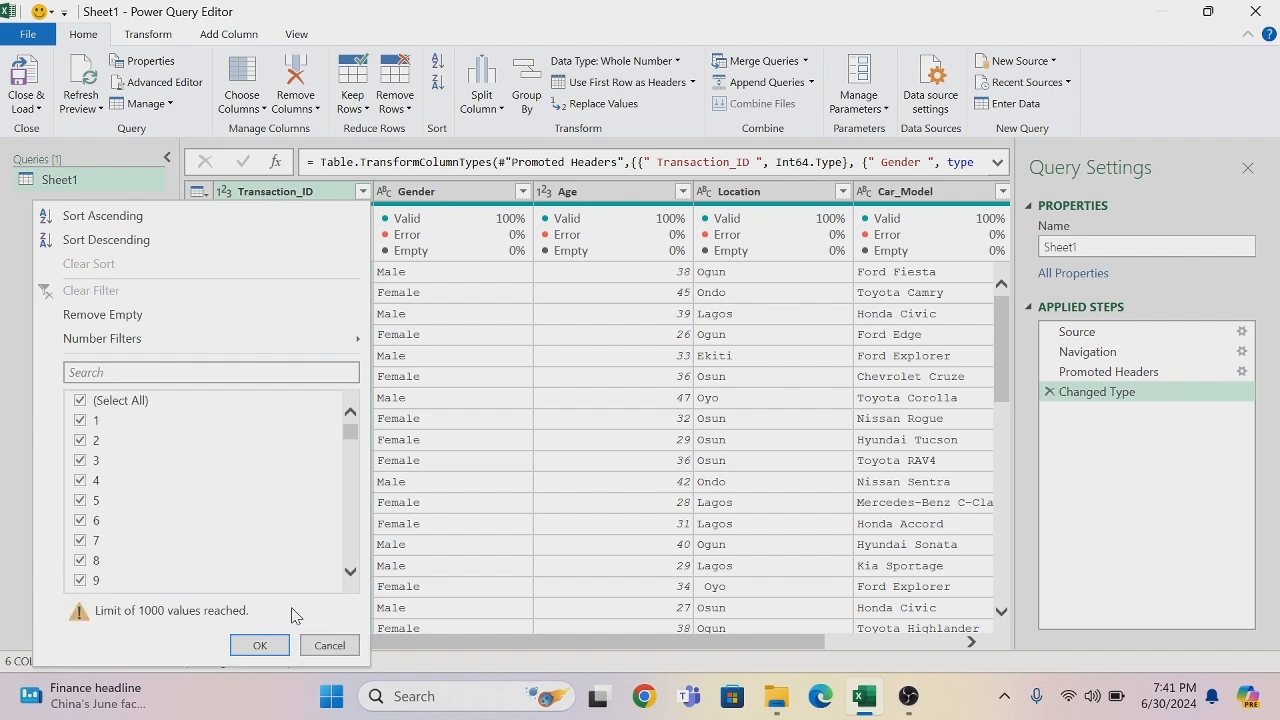
click(258, 646)
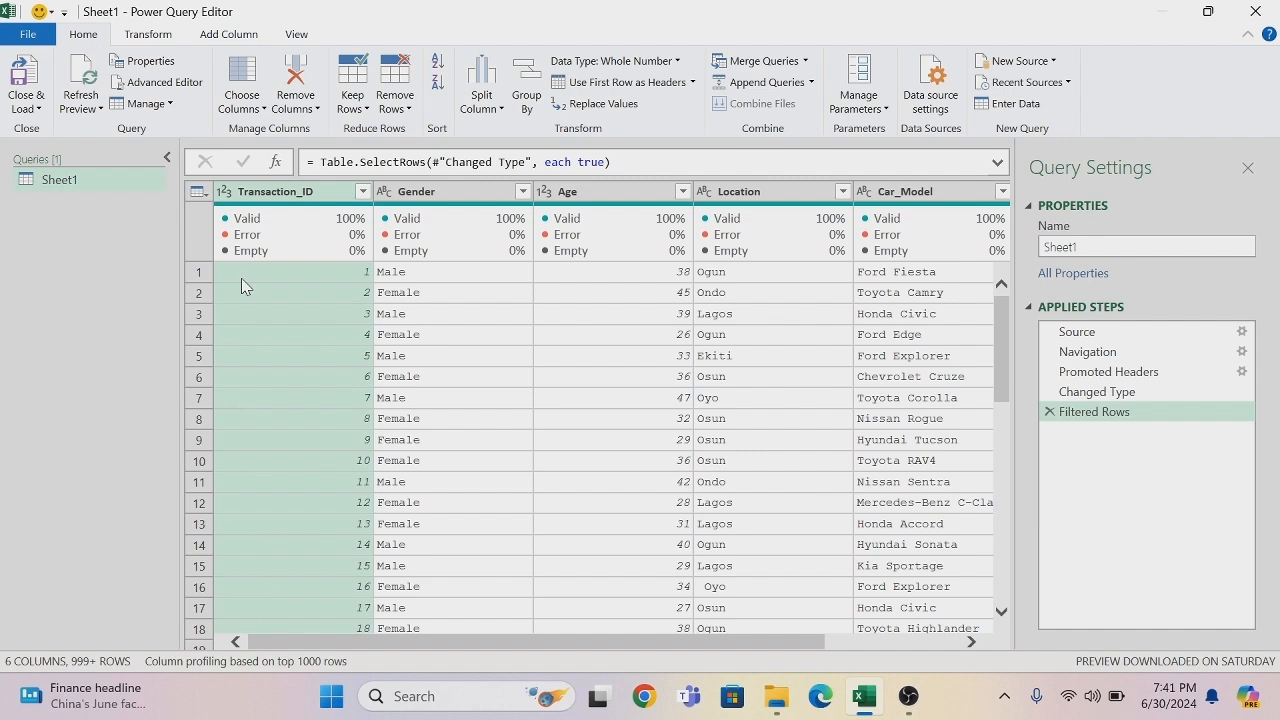
- Show the column profile, examine Transaction_ID's statistics and value distribution for duplicates, and hide the profile again
click(297, 36)
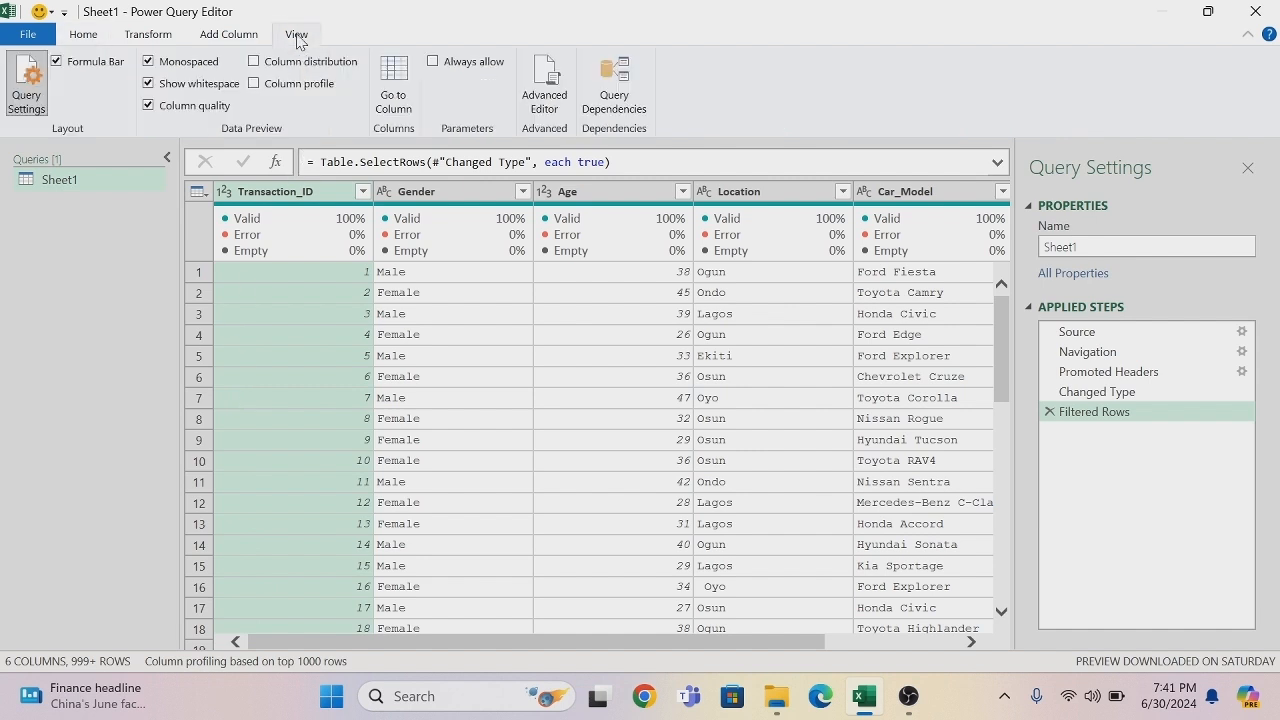
click(254, 84)
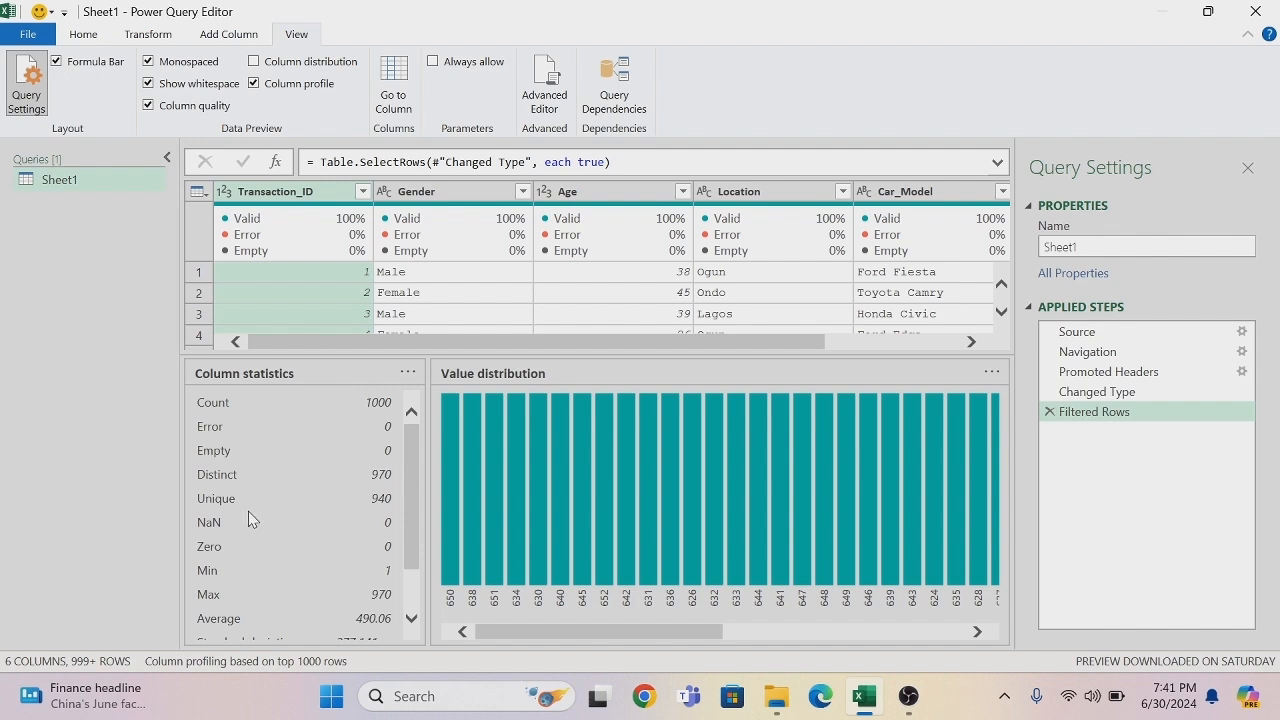
mouse_move(454, 421)
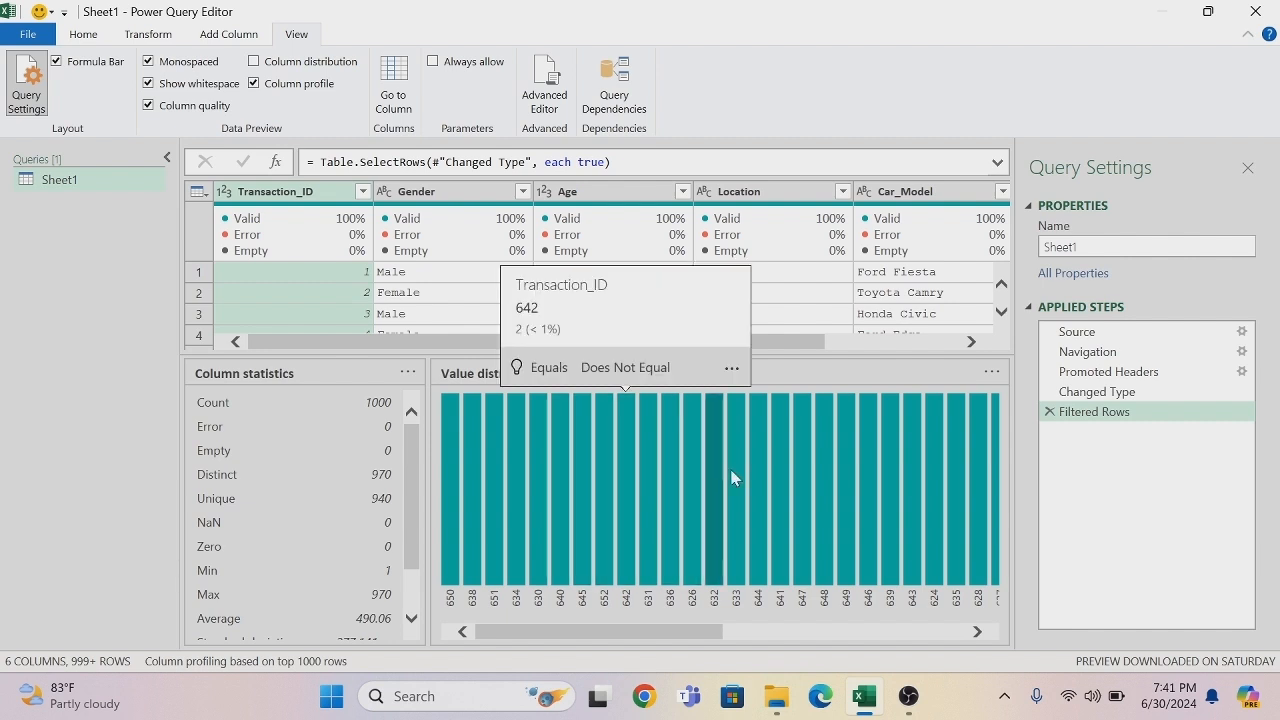
drag(687, 634, 862, 662)
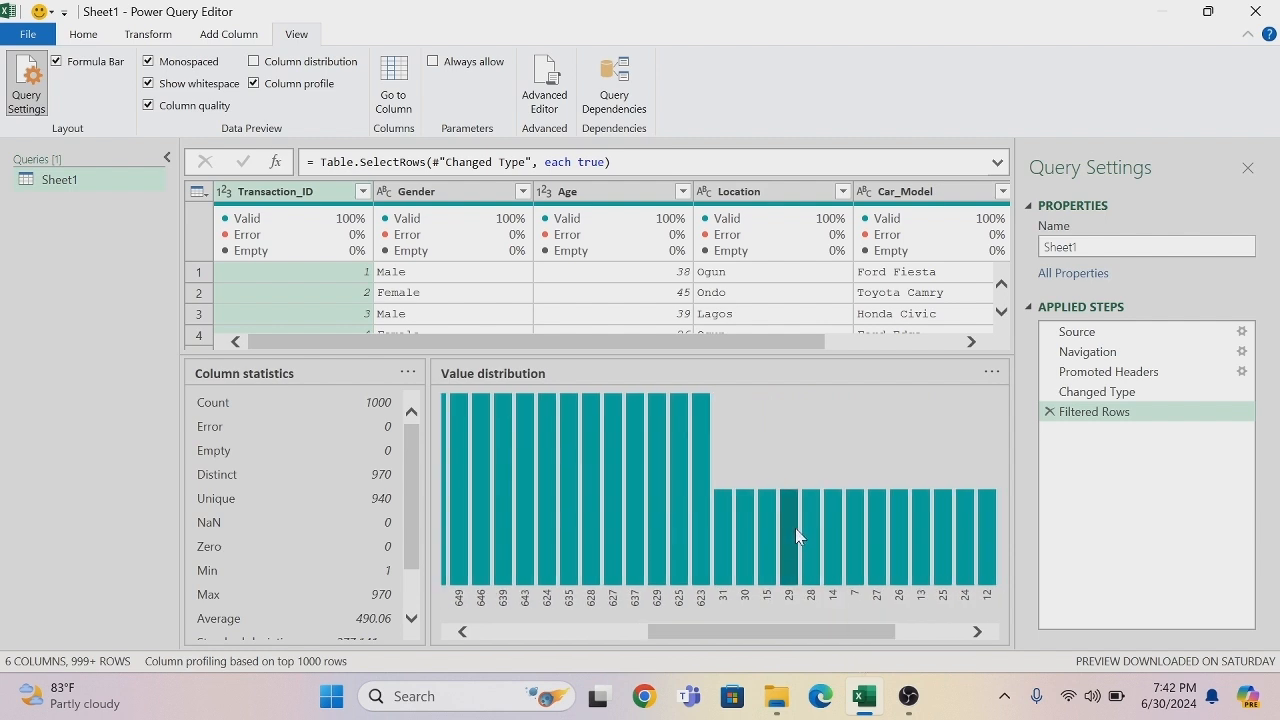
mouse_move(793, 527)
drag(876, 645, 978, 652)
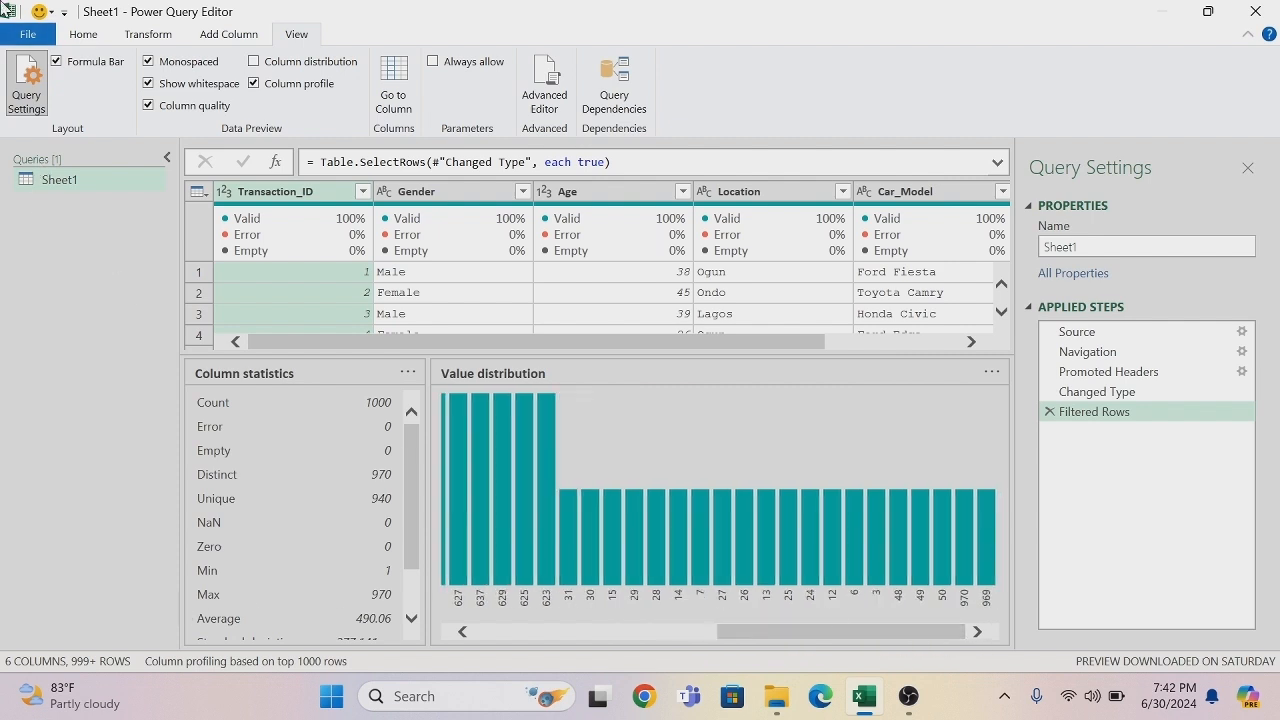
click(254, 84)
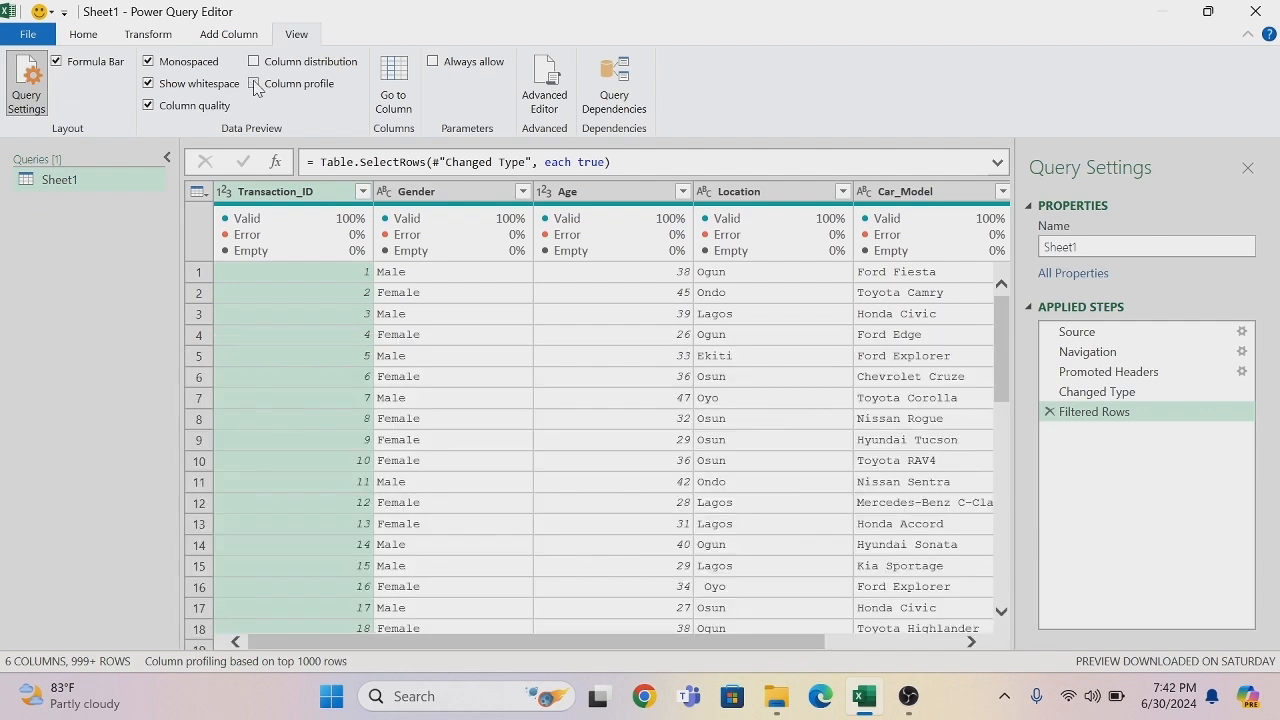
- Change the Transaction_ID column's data type to text and add an index column starting from 1
click(222, 197)
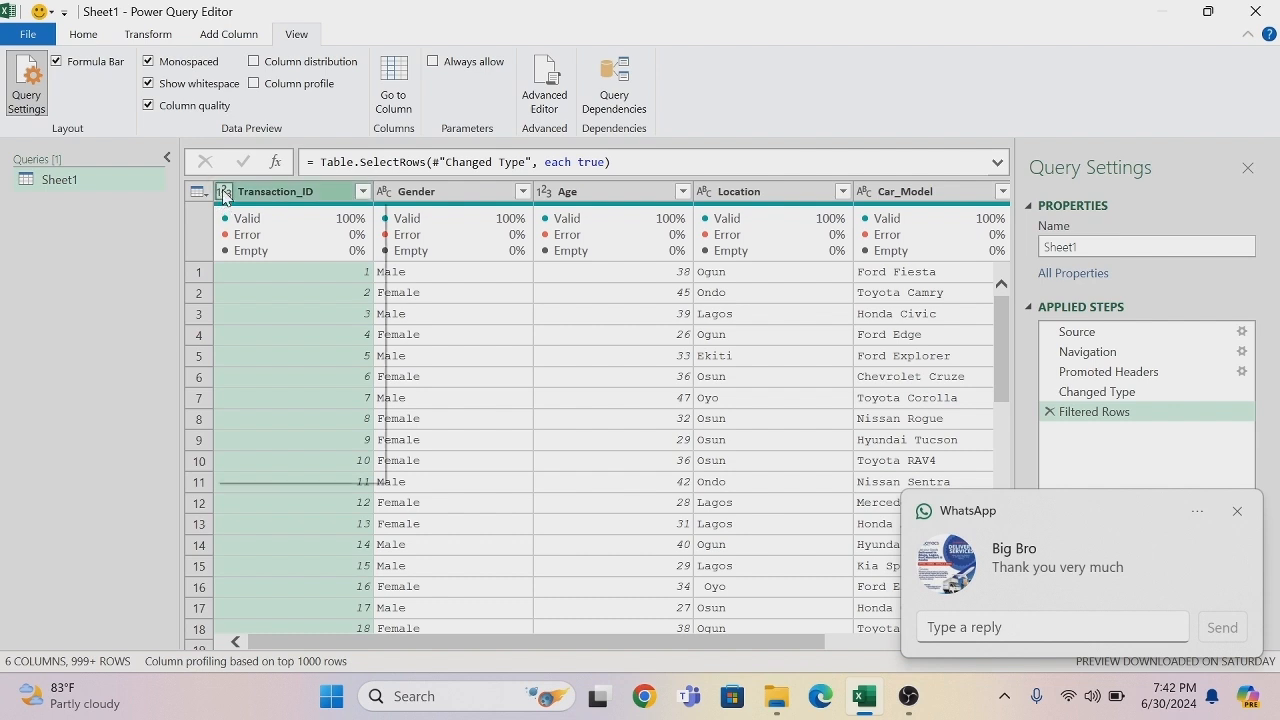
click(267, 402)
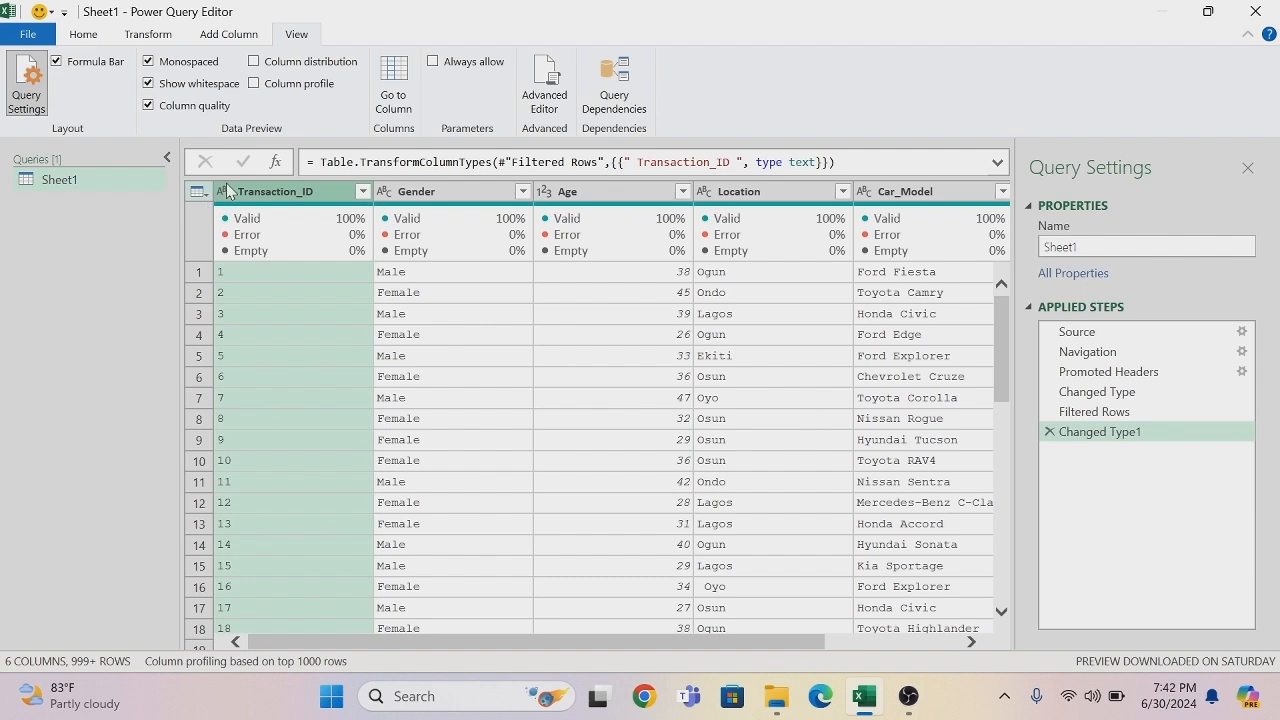
click(206, 38)
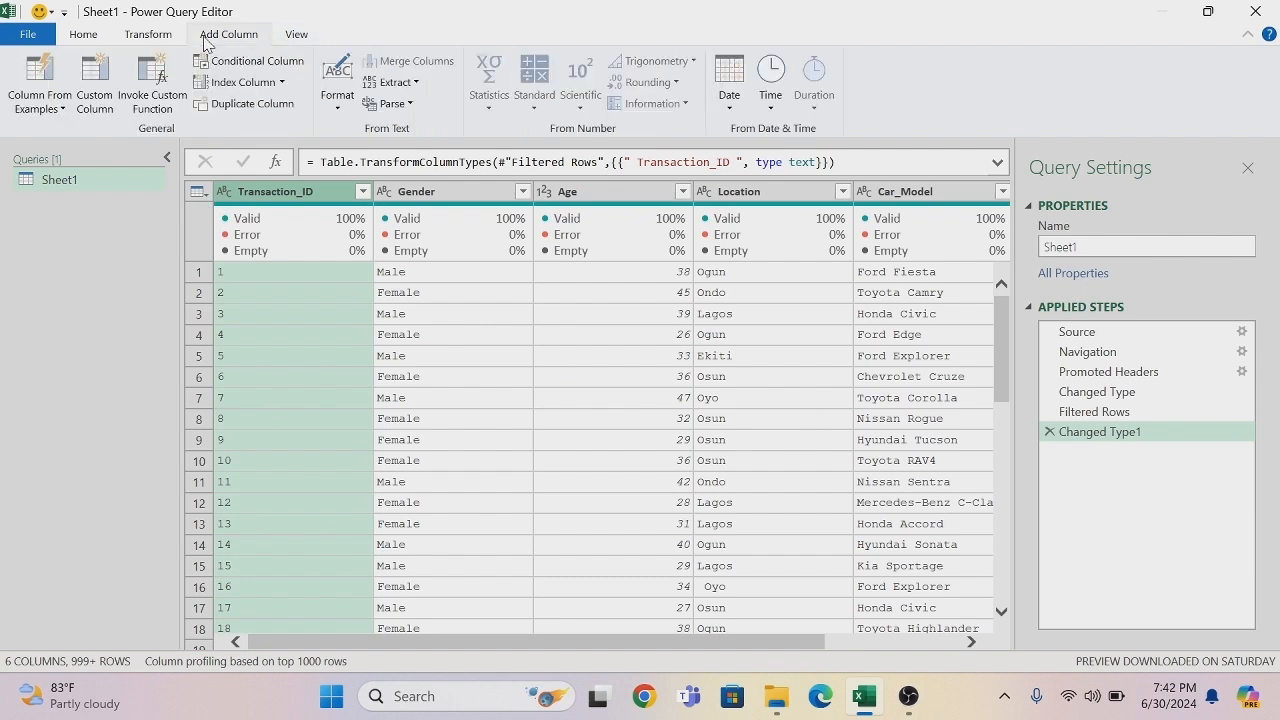
click(282, 83)
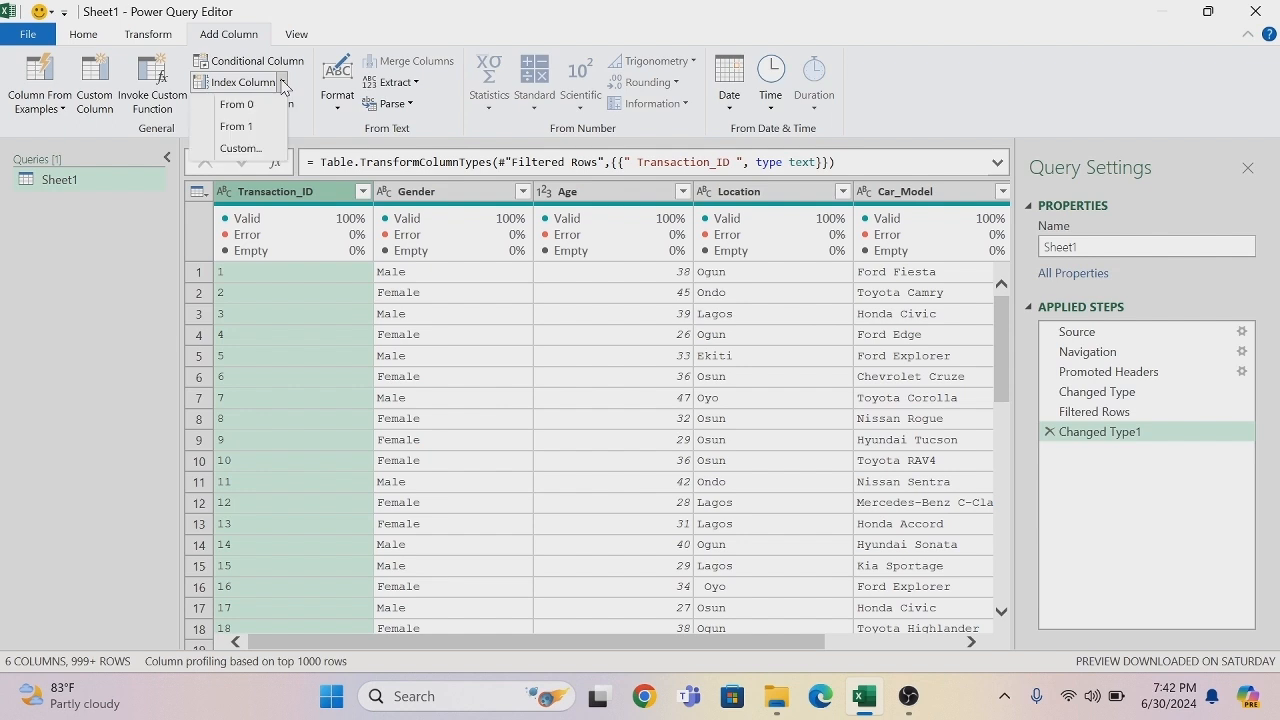
click(238, 127)
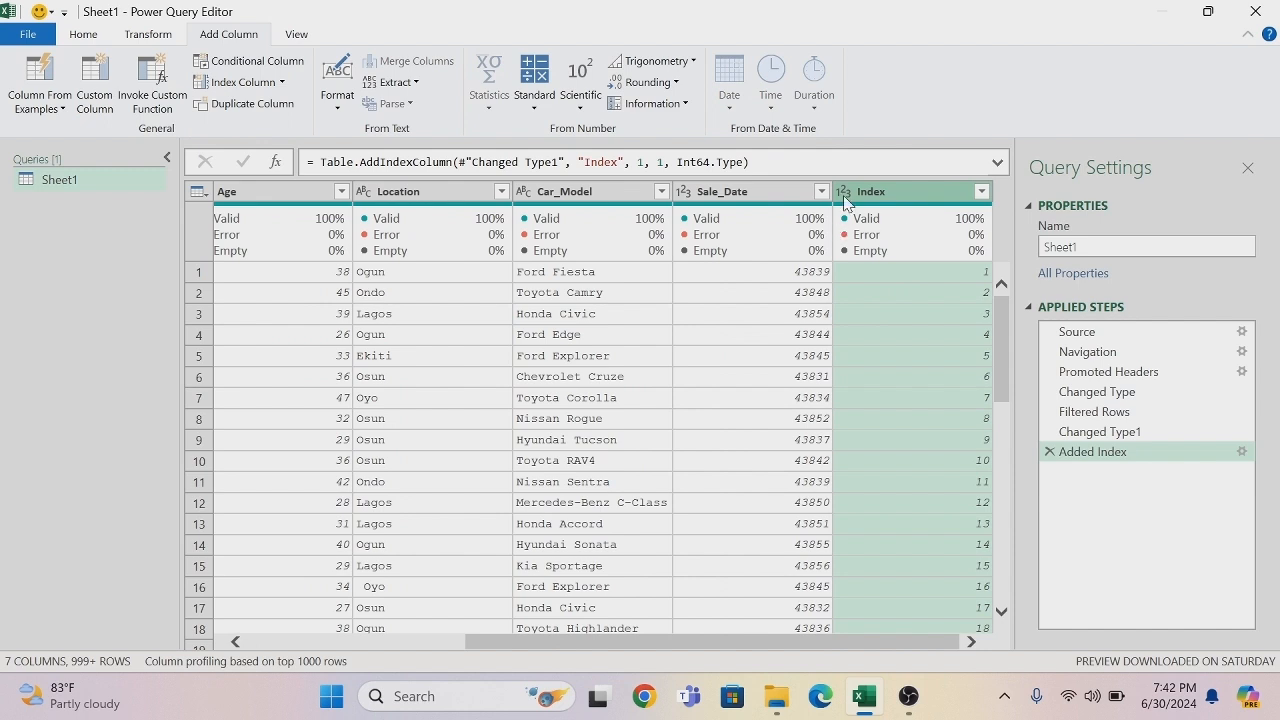
- Rename the Index column as Primary Key and change its data type to text
double_click(870, 191)
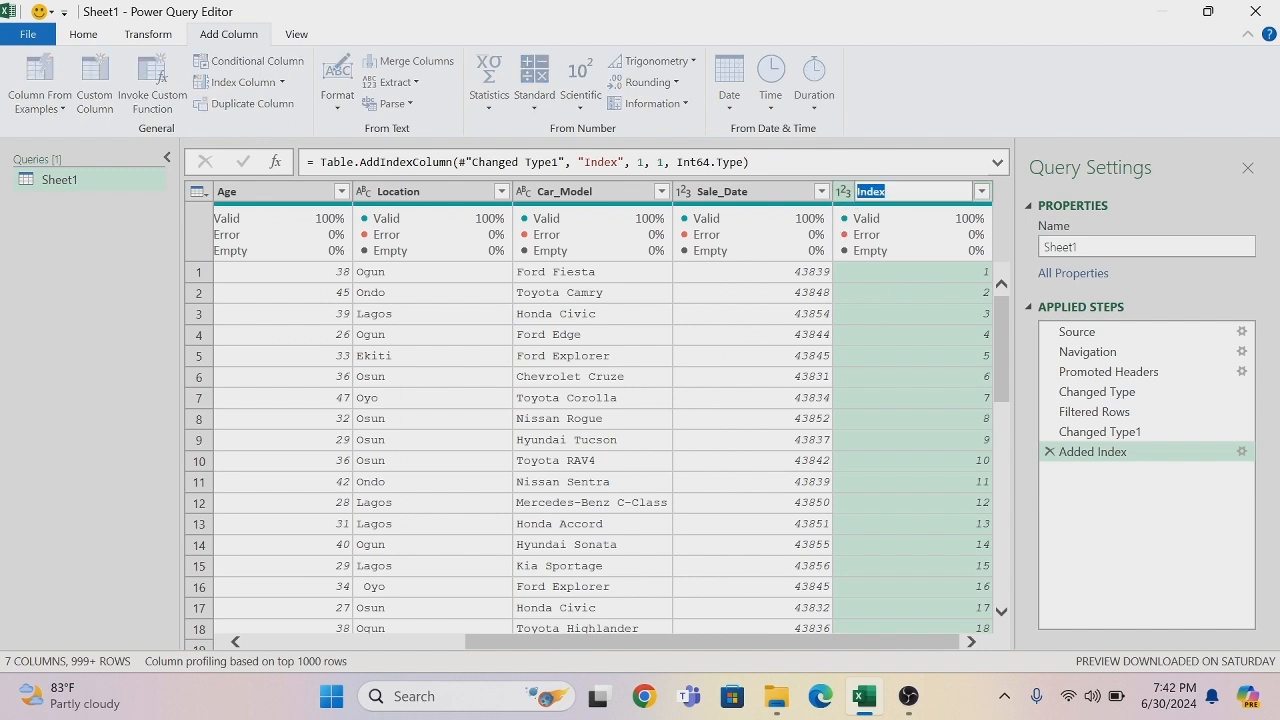
key(BackSpace)
key(Return)
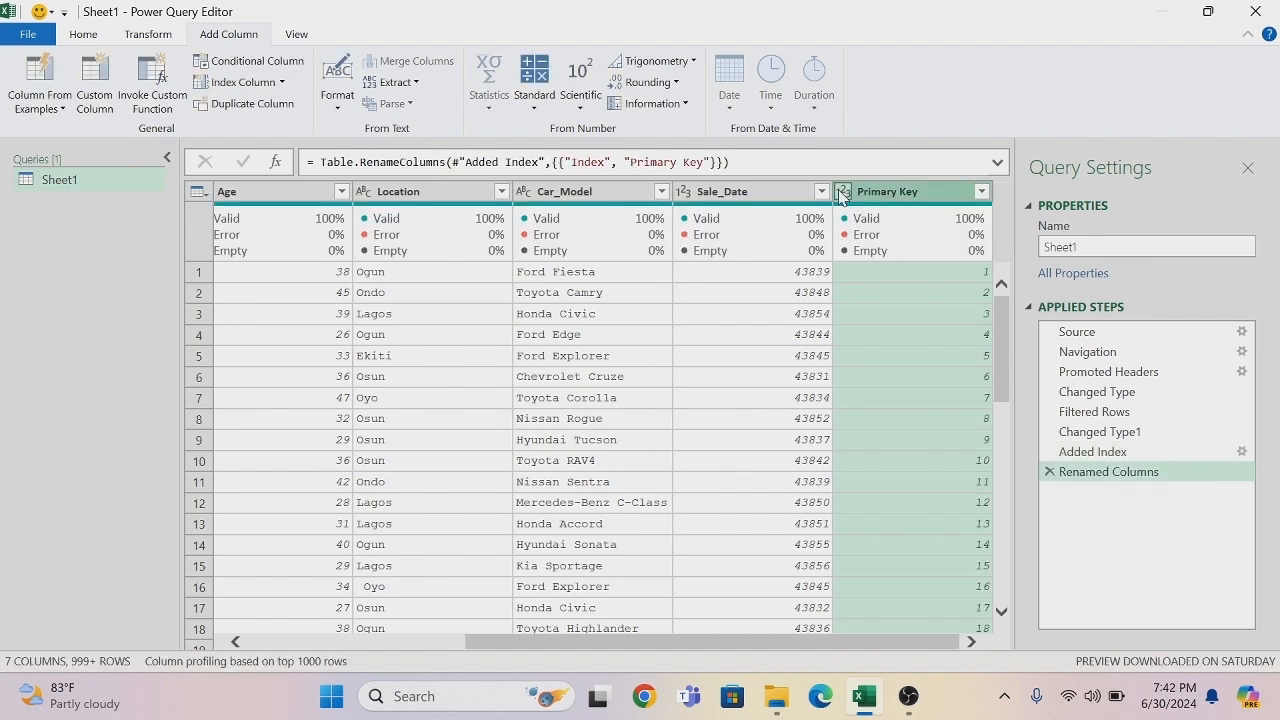
click(841, 192)
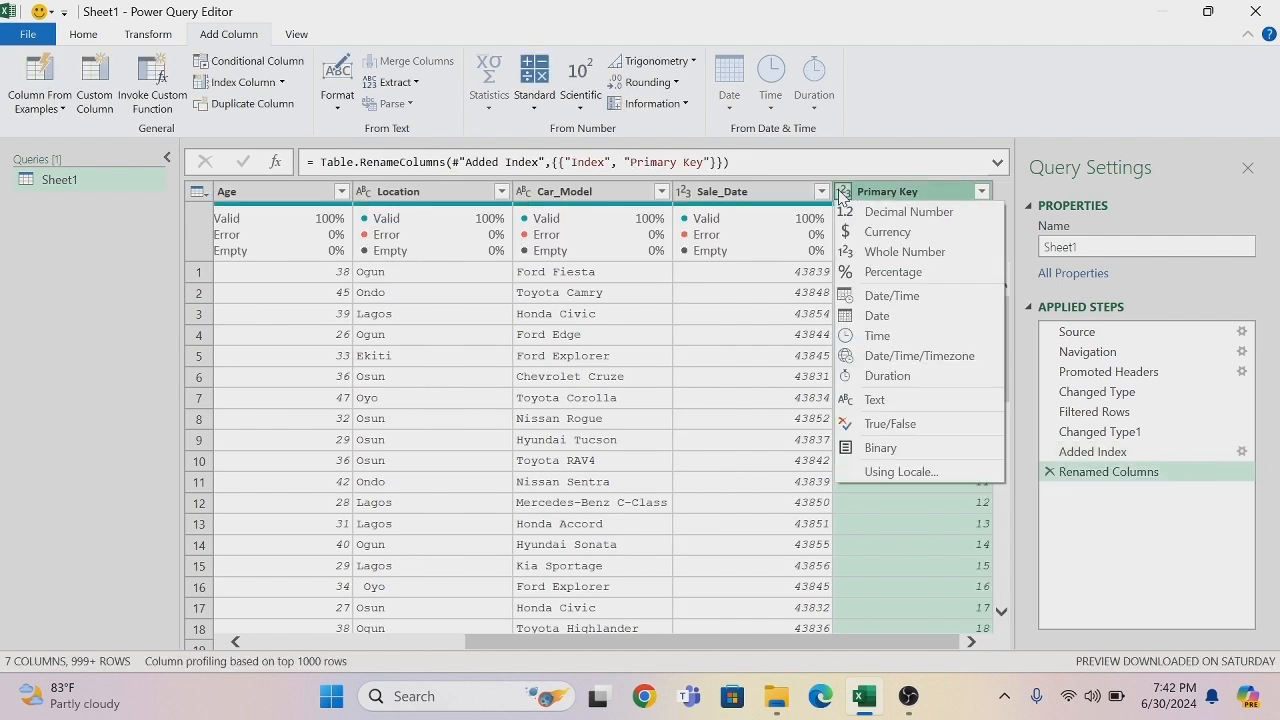
click(910, 400)
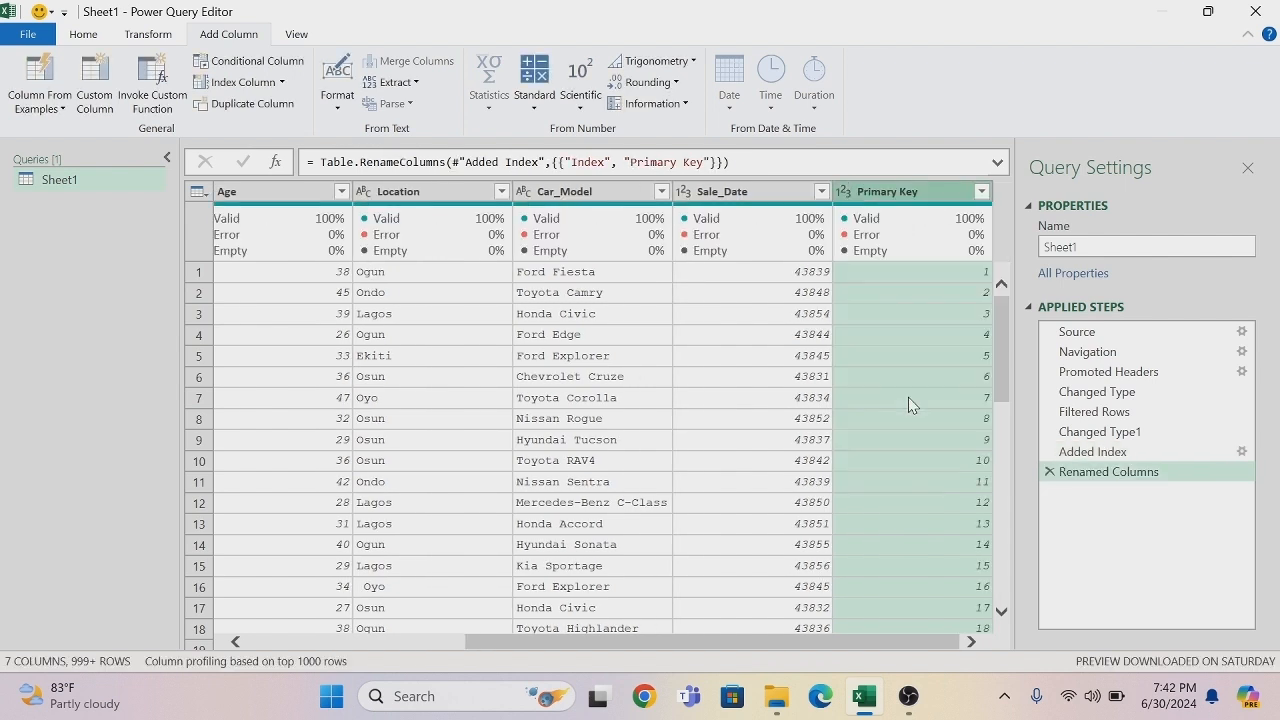
- Move the Primary Key column to the beginning of the table
right_click(884, 199)
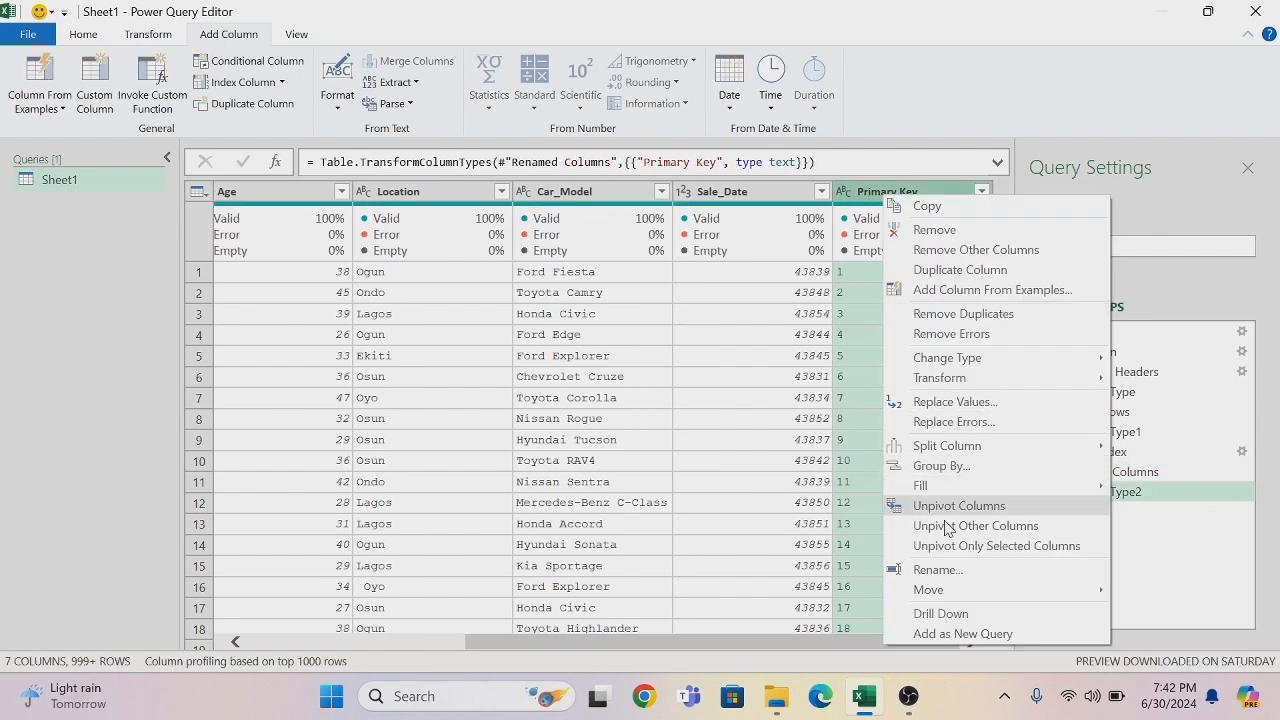
mouse_move(957, 591)
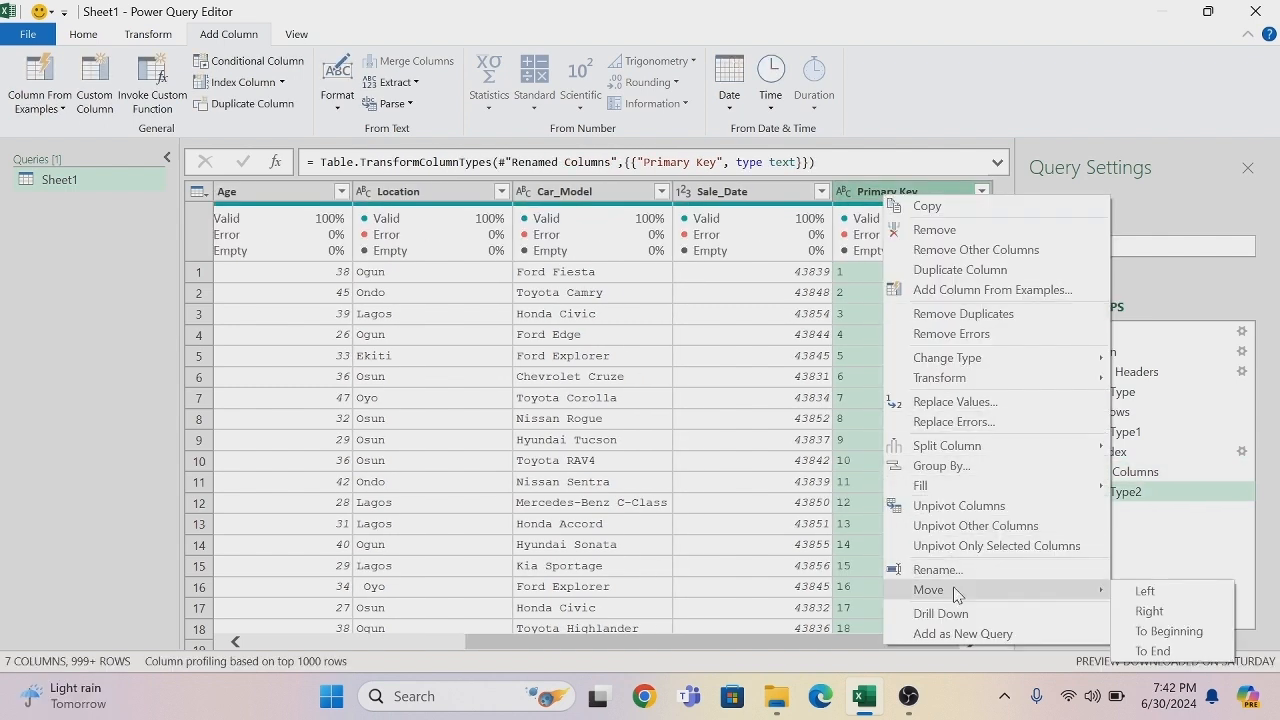
click(1160, 631)
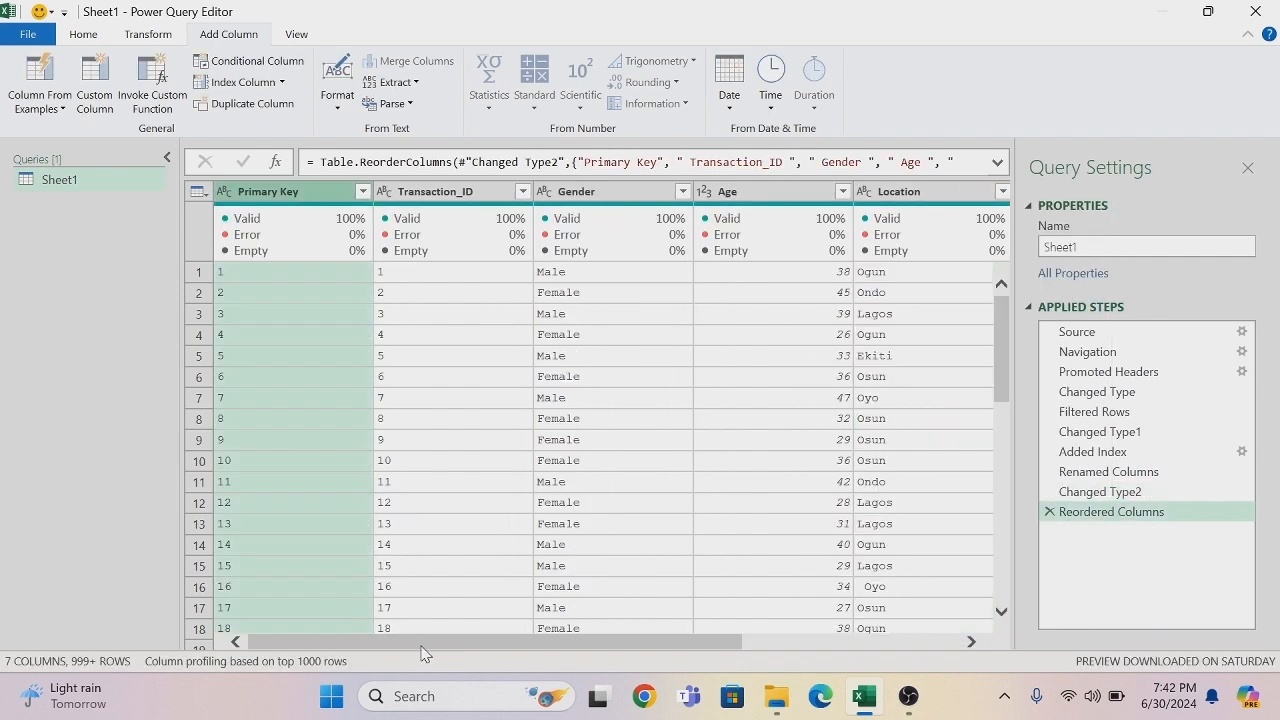
- Duplicate the Car_Model column and split the copy by the space delimiter at each occurrence
drag(405, 648, 743, 667)
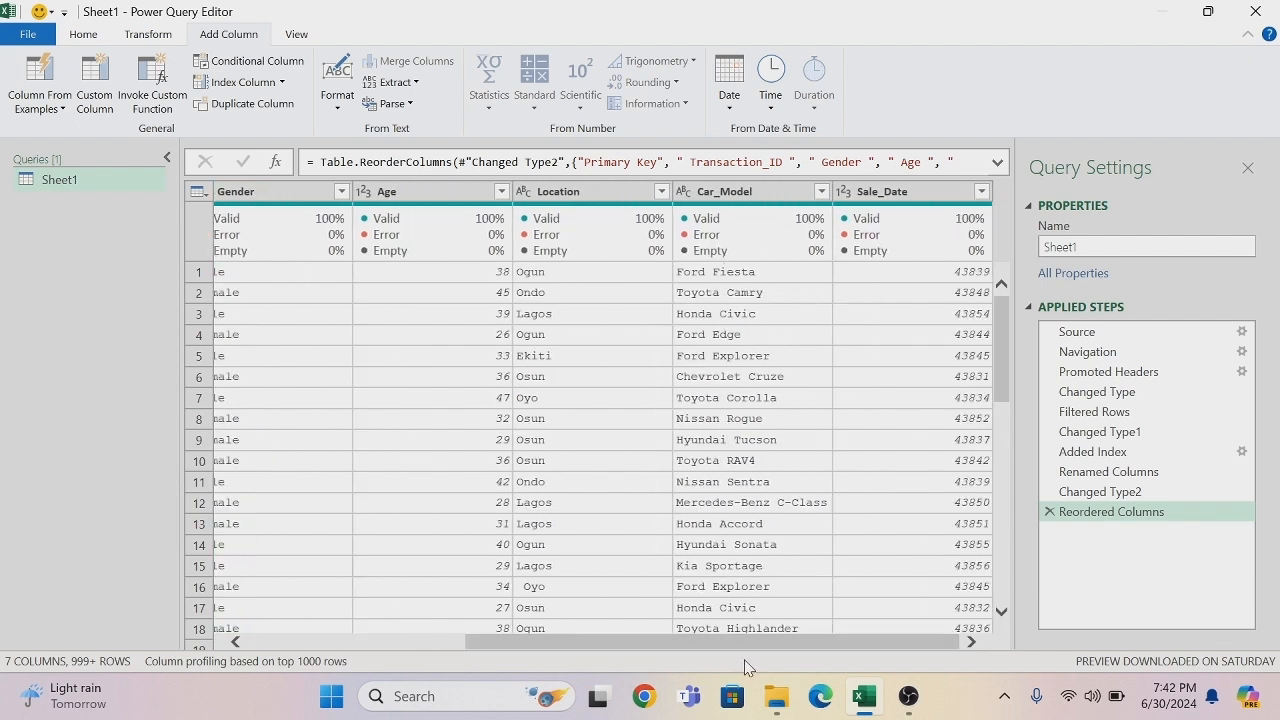
right_click(752, 195)
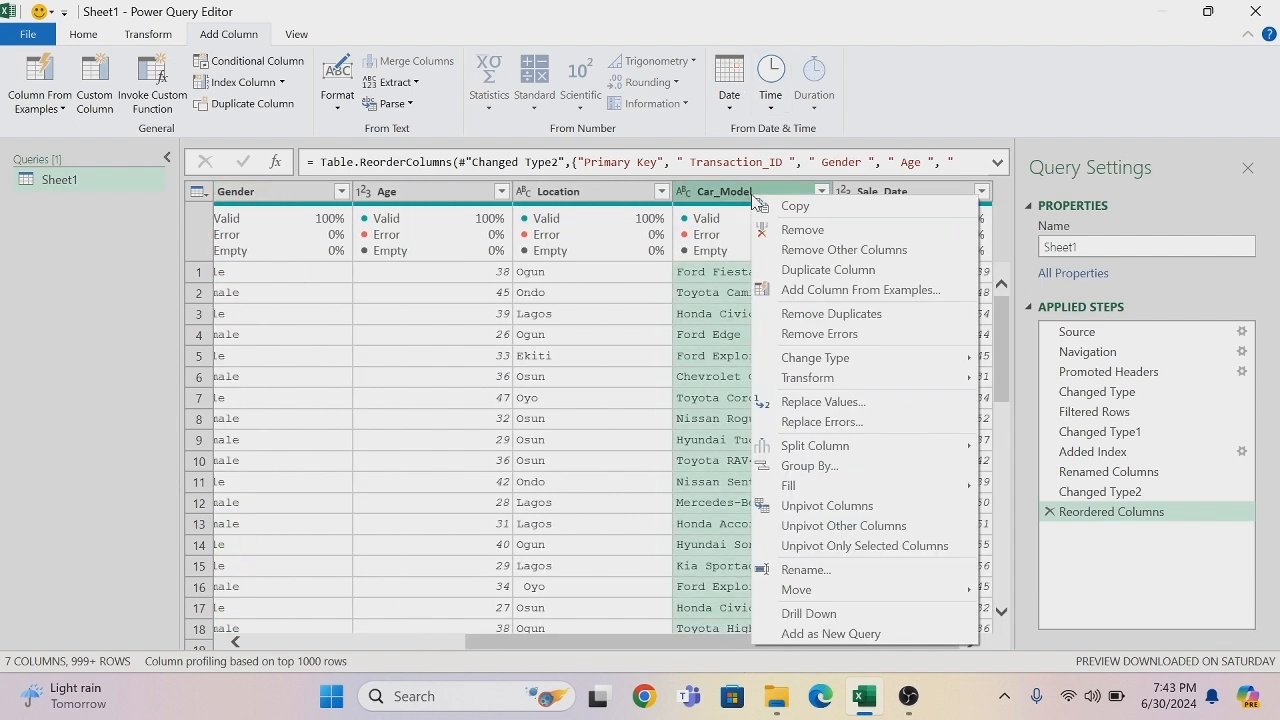
click(813, 270)
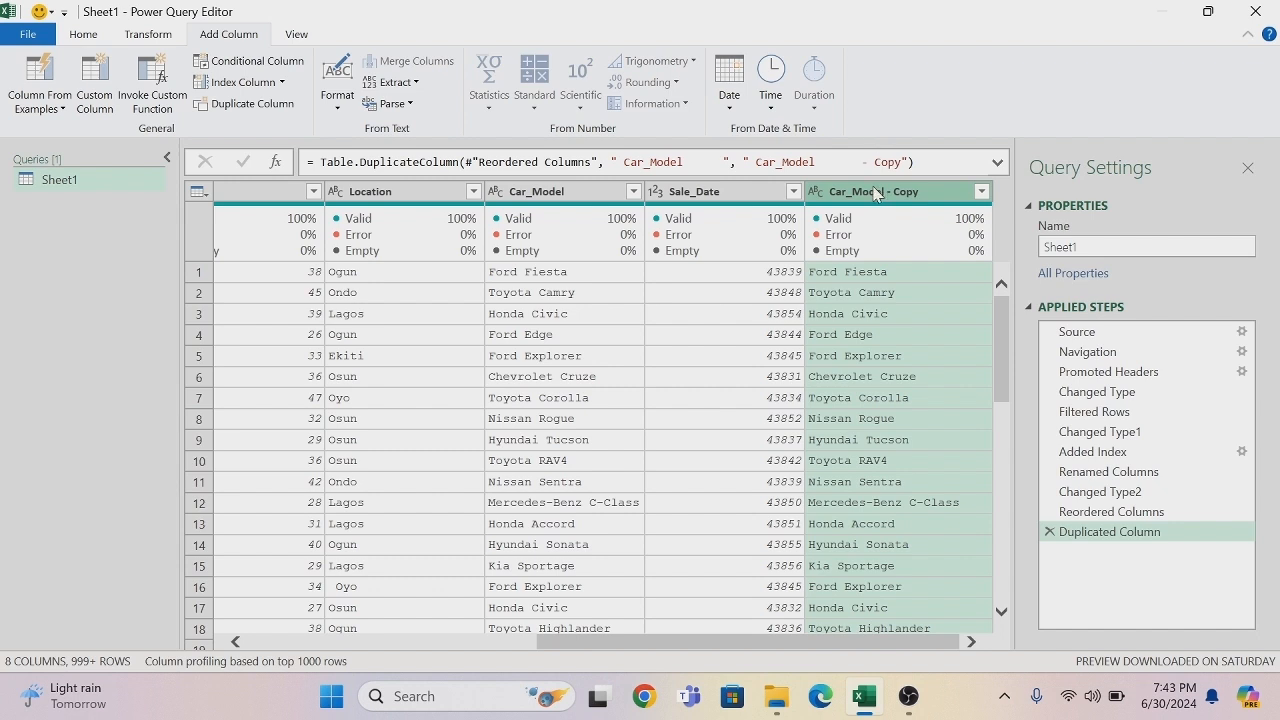
right_click(875, 193)
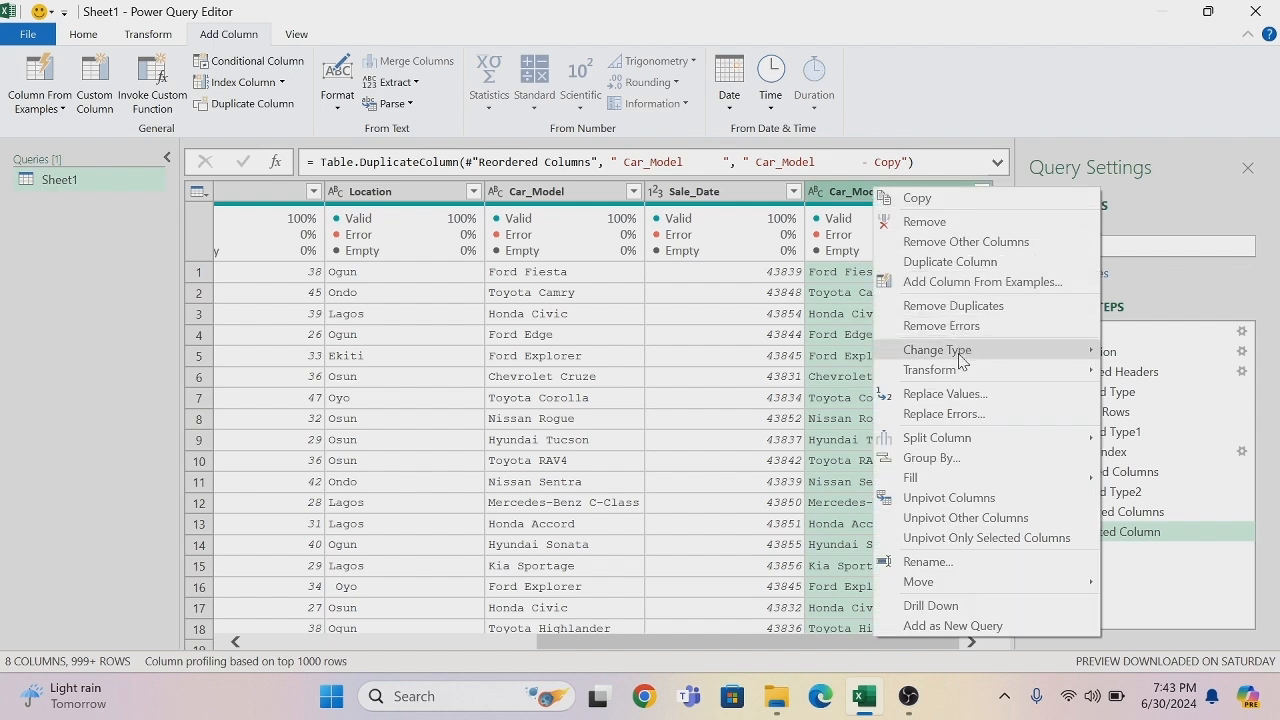
mouse_move(958, 447)
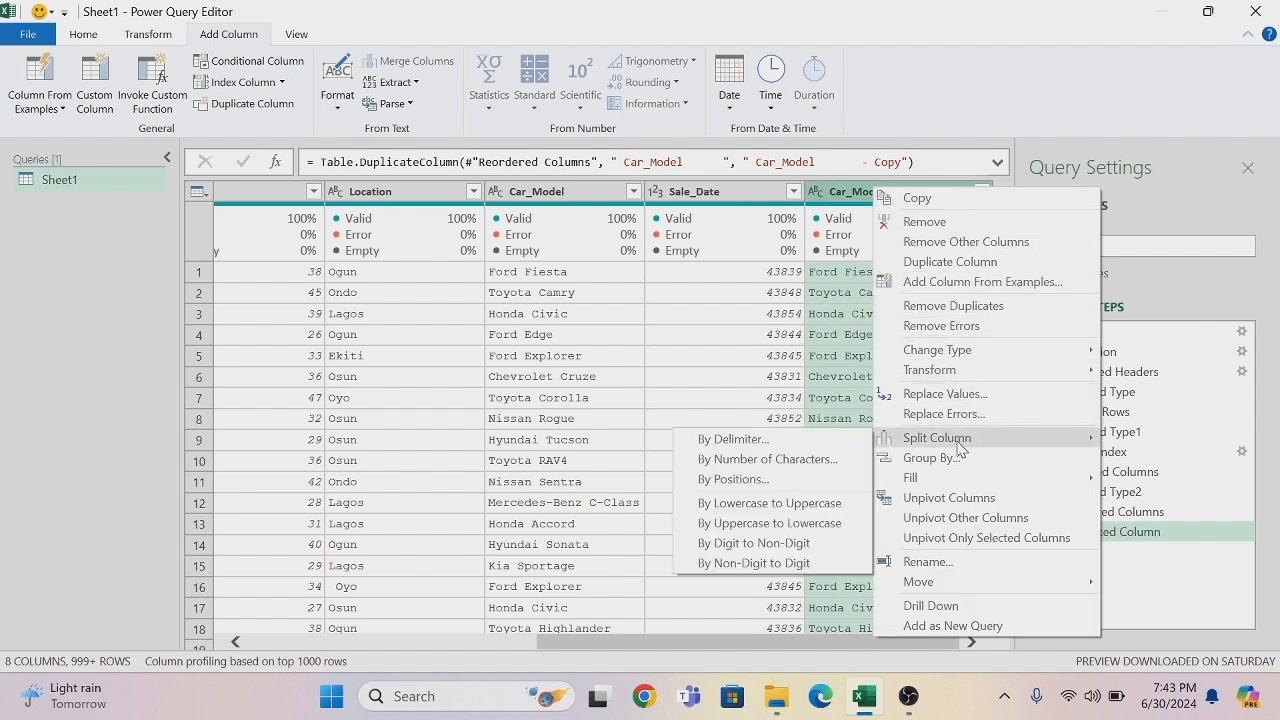
click(812, 441)
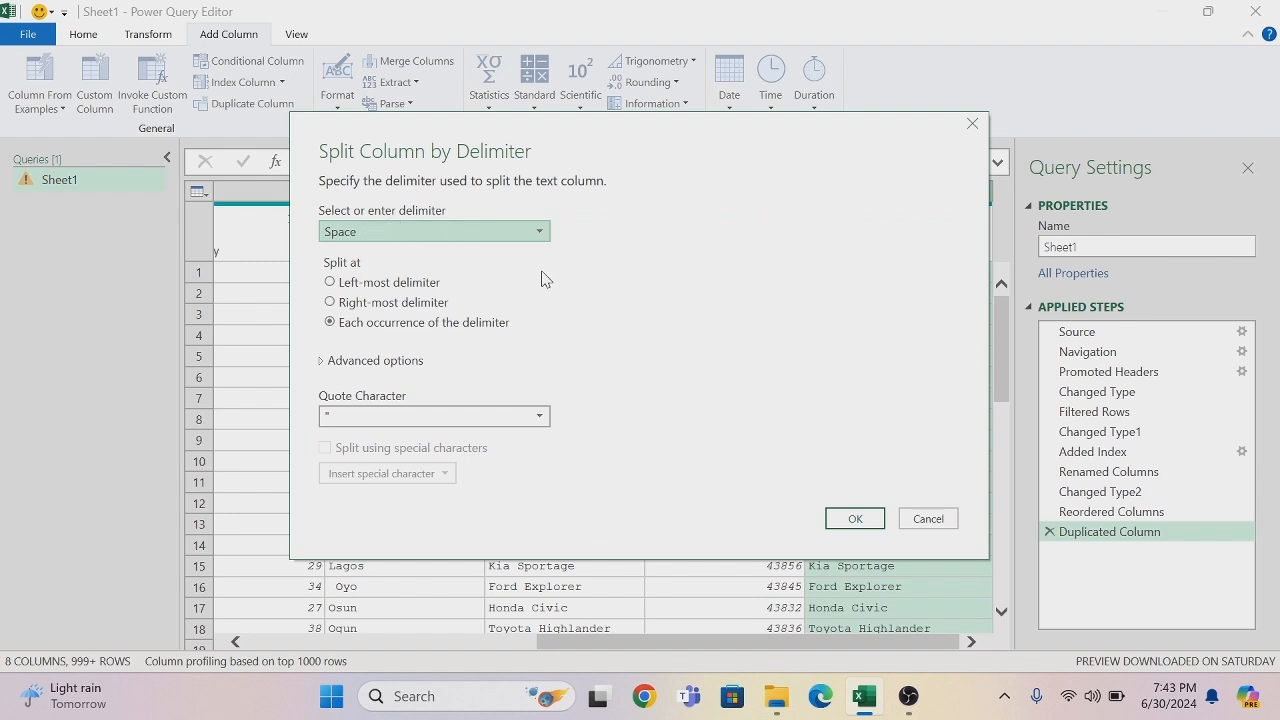
click(853, 520)
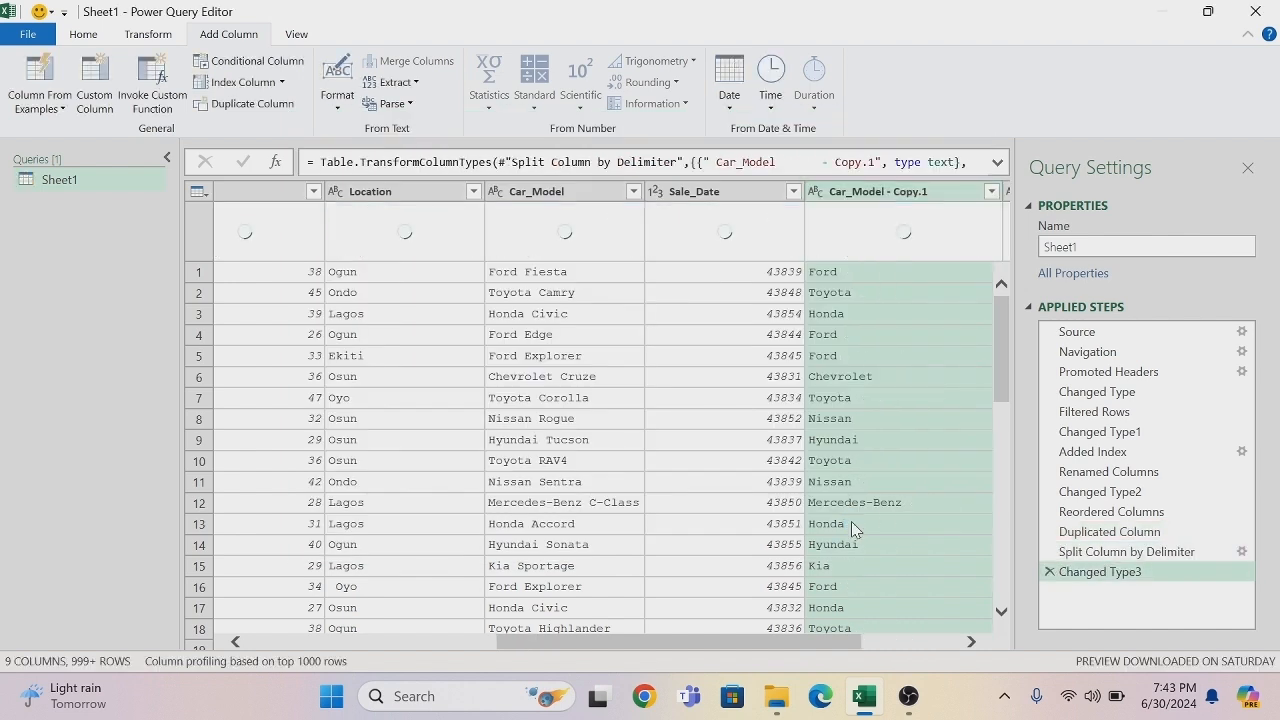
- Rename the first split column, which holds the manufacturer names, as Car Brand
double_click(940, 191)
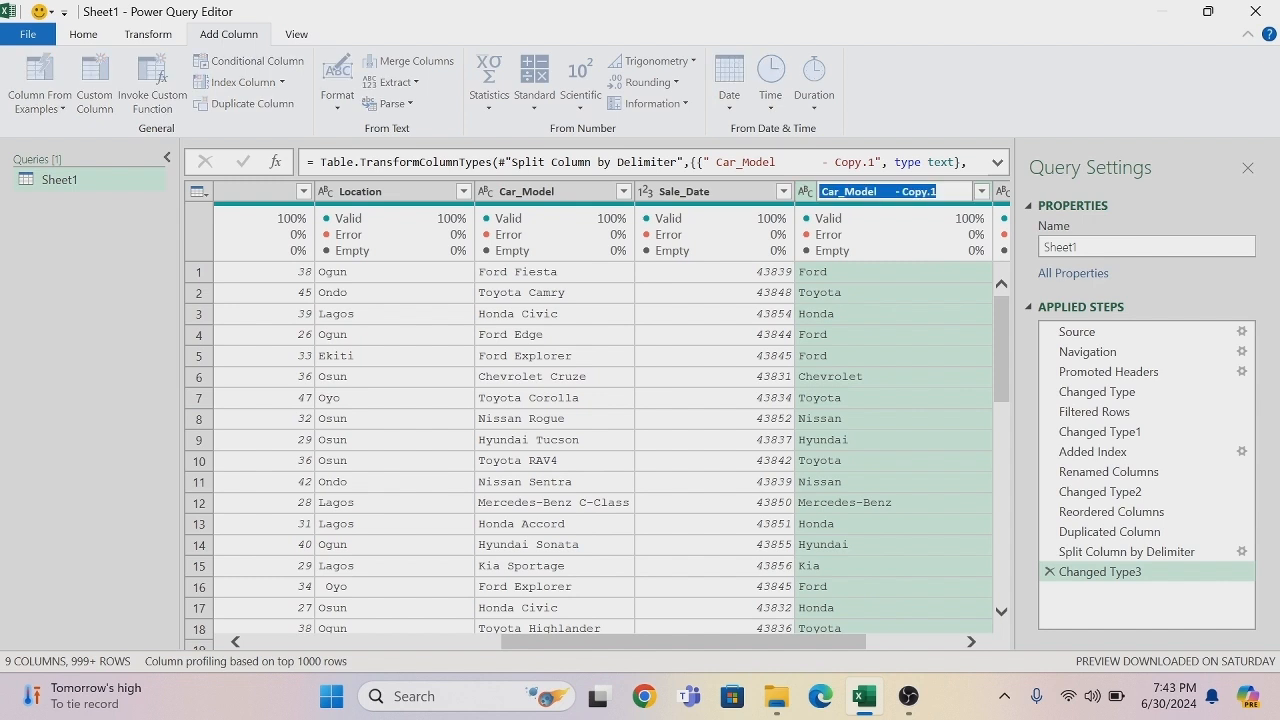
text(Car Brand)
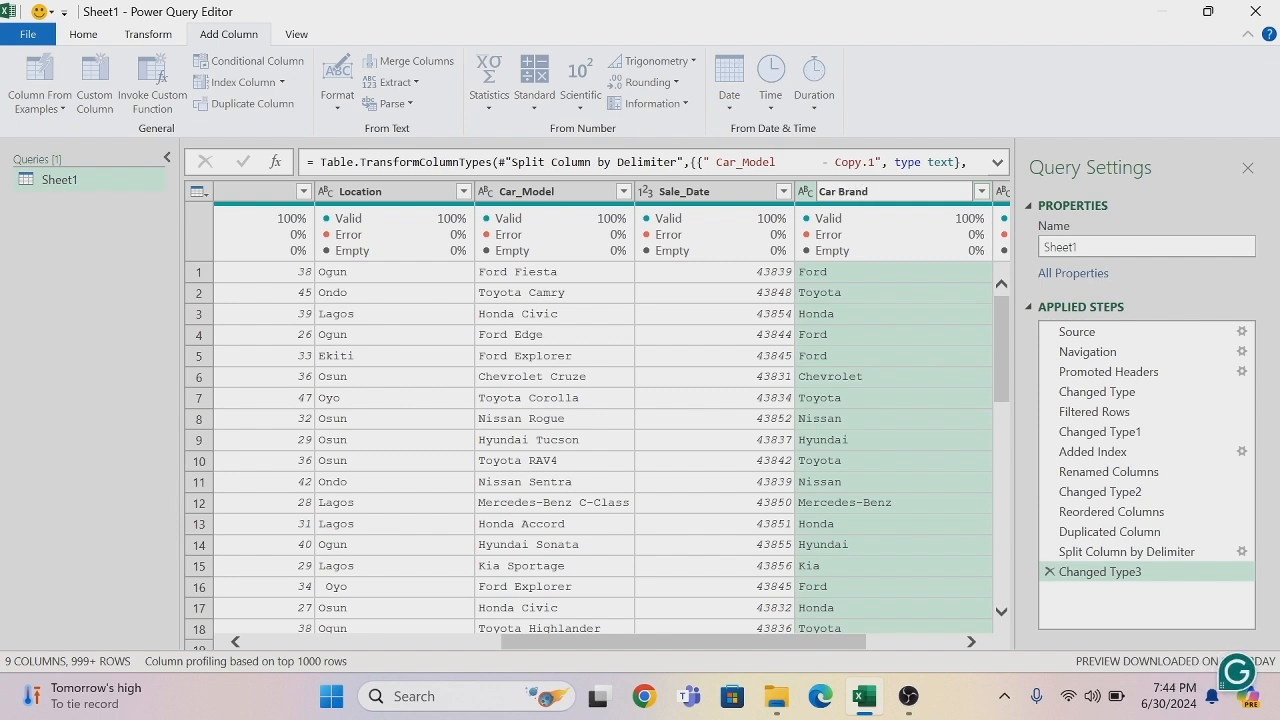
key(Return)
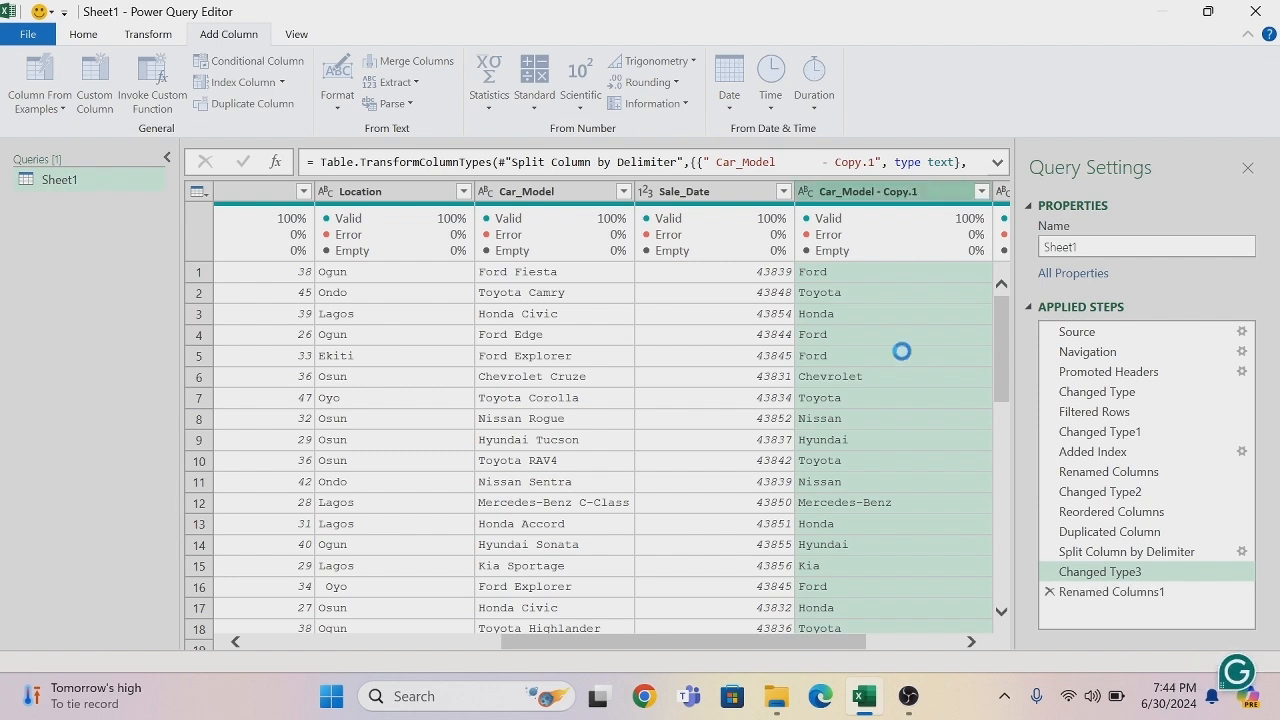
- Remove the second split column, Car_Model - Copy.2, from the table
drag(829, 650, 906, 650)
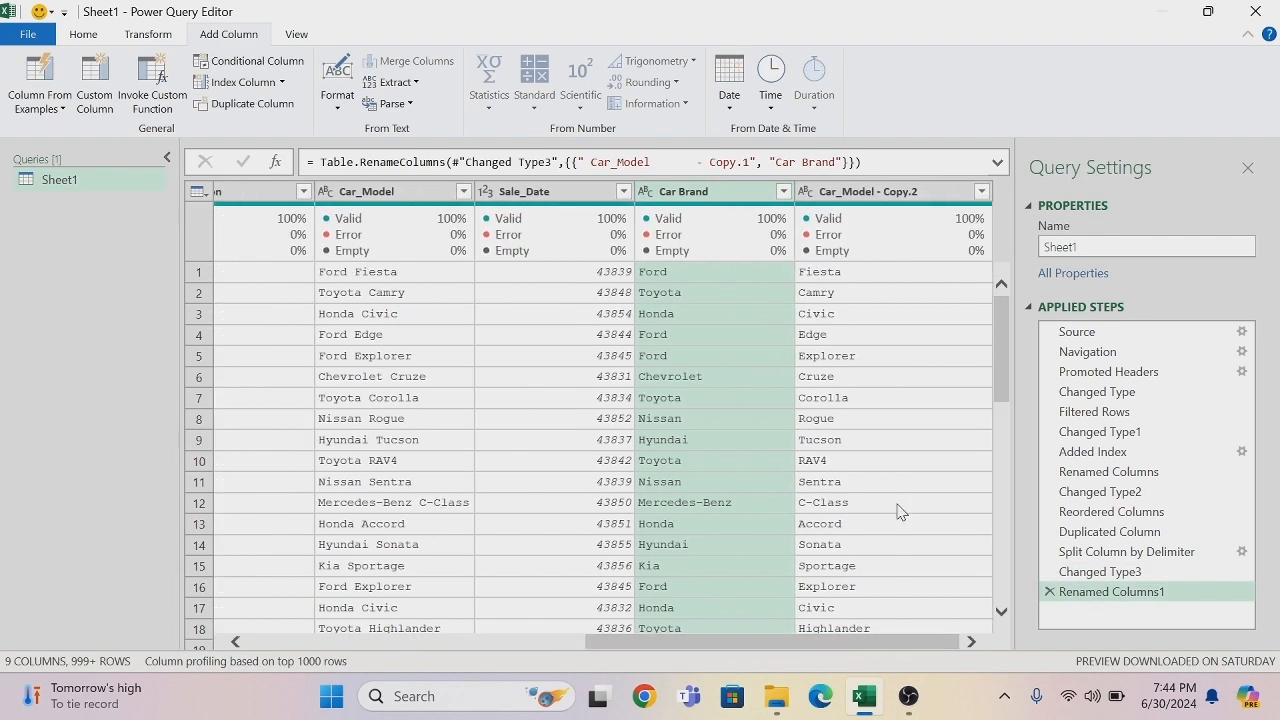
right_click(876, 196)
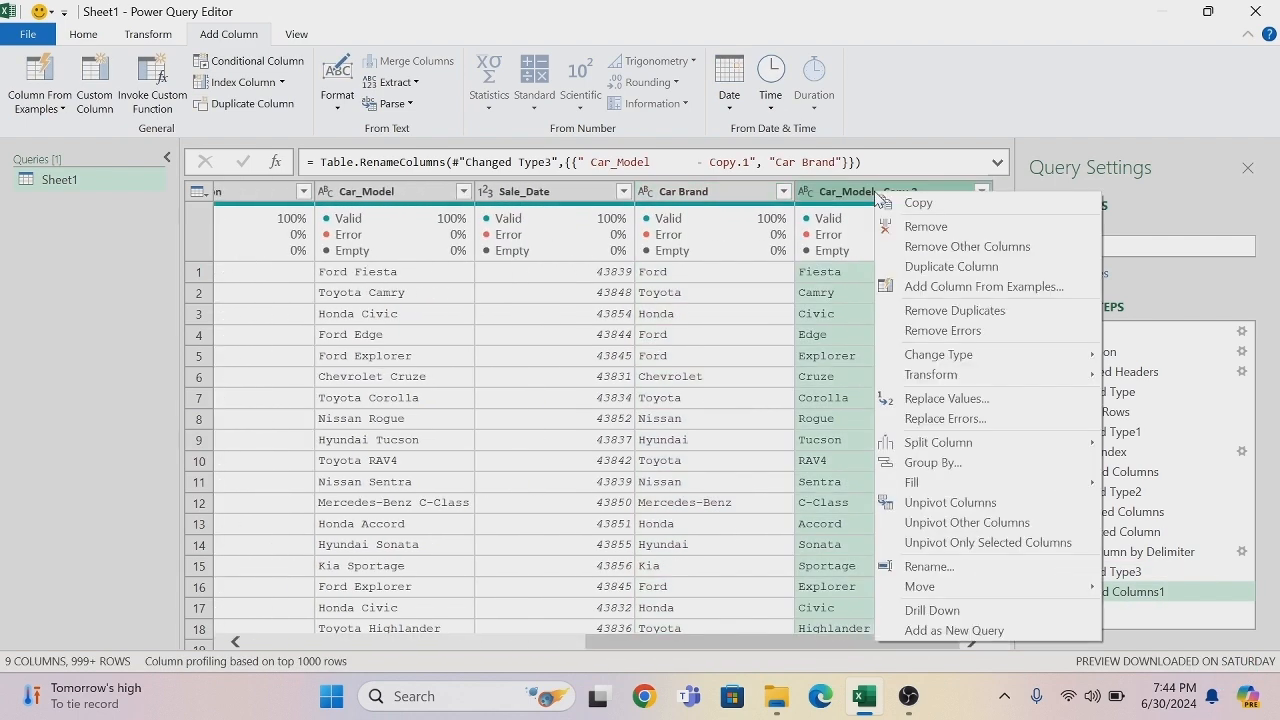
click(954, 231)
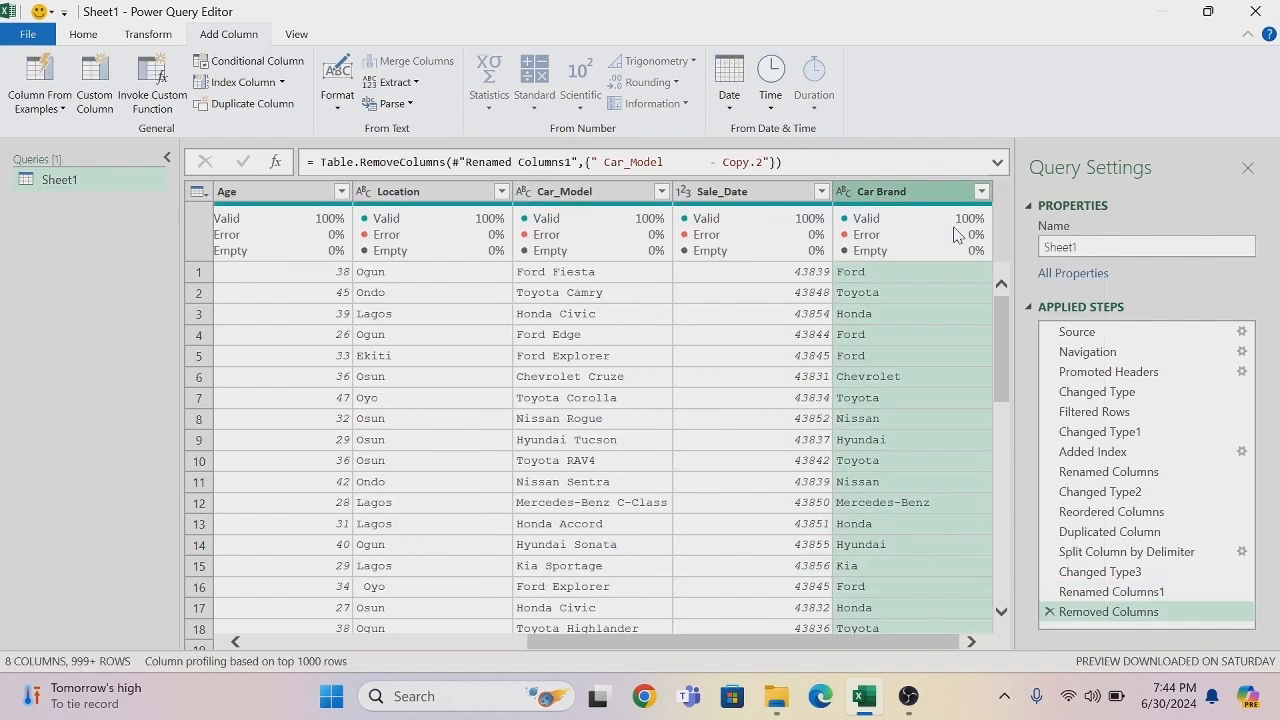
- Load the complete Gender filter list and filter the column to only F, Females and Malee
drag(818, 643, 352, 608)
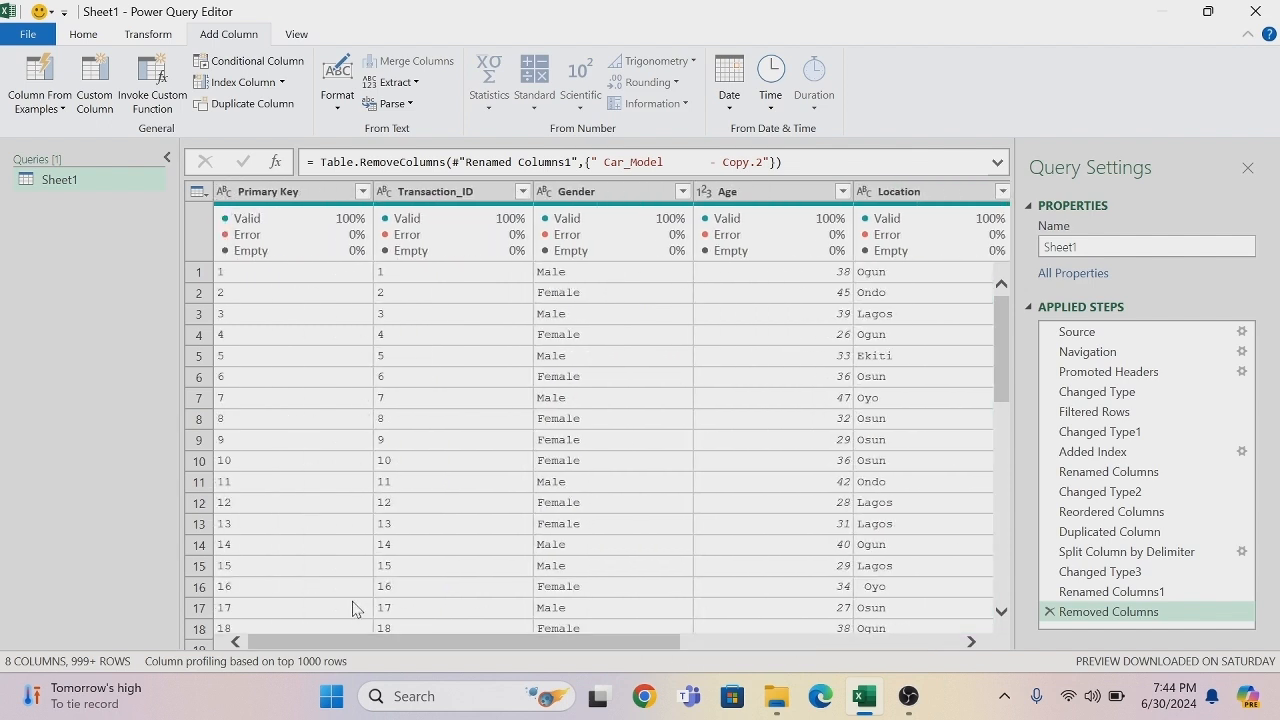
click(683, 192)
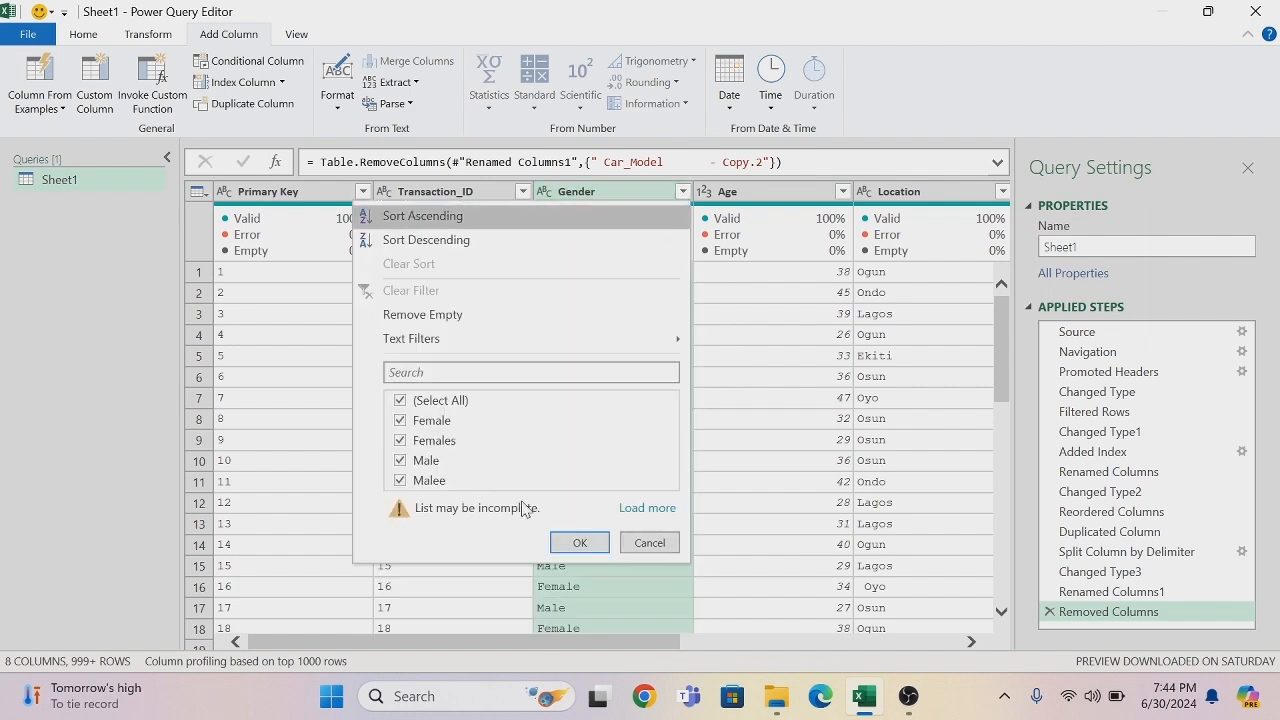
click(640, 510)
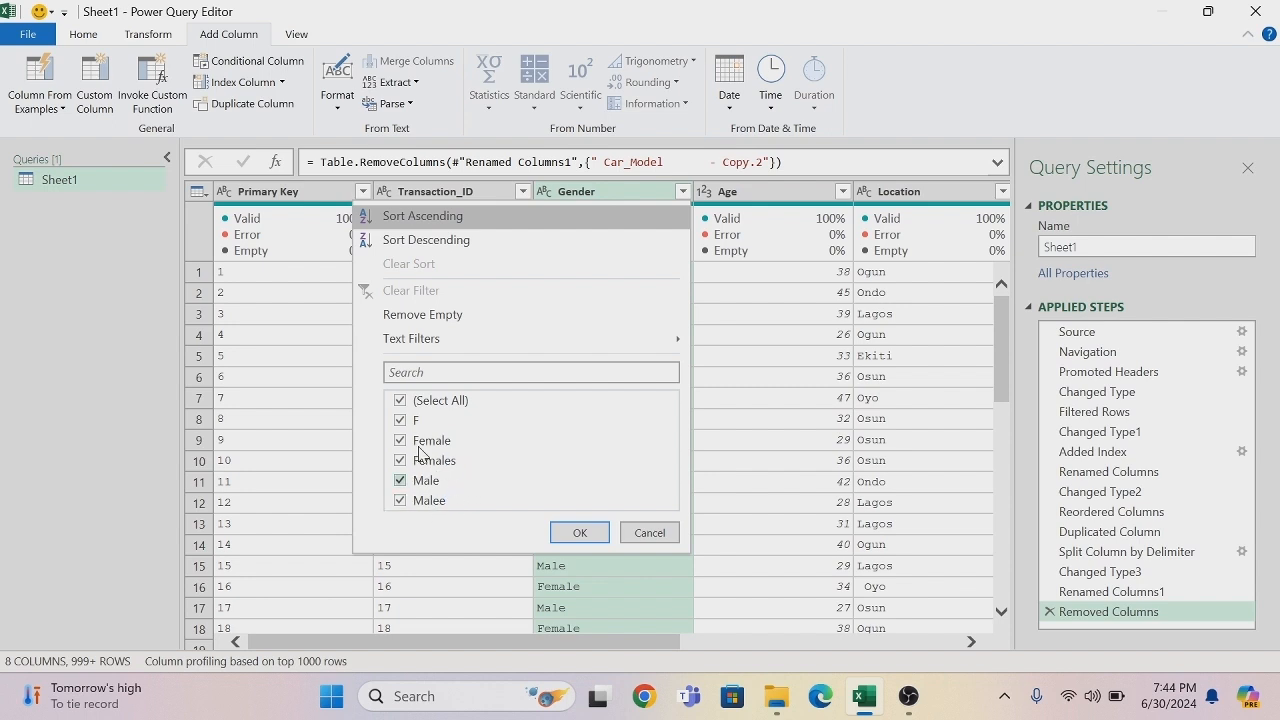
click(401, 402)
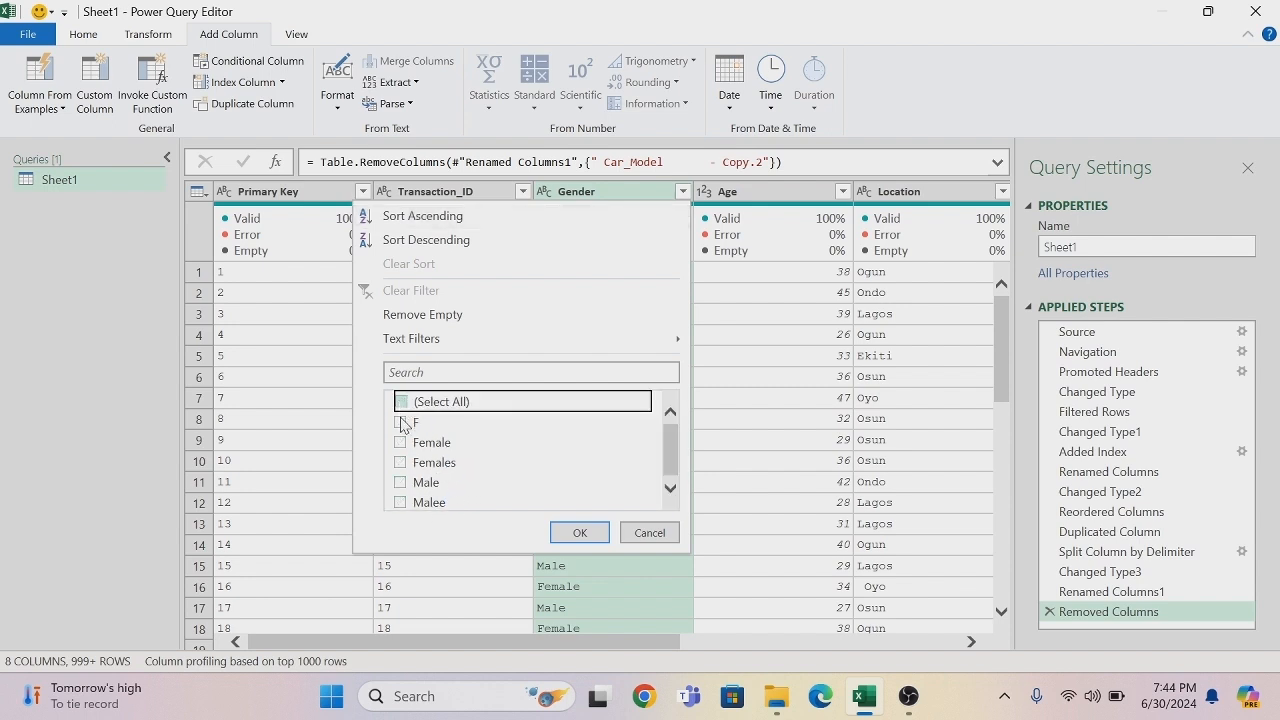
click(401, 421)
click(401, 462)
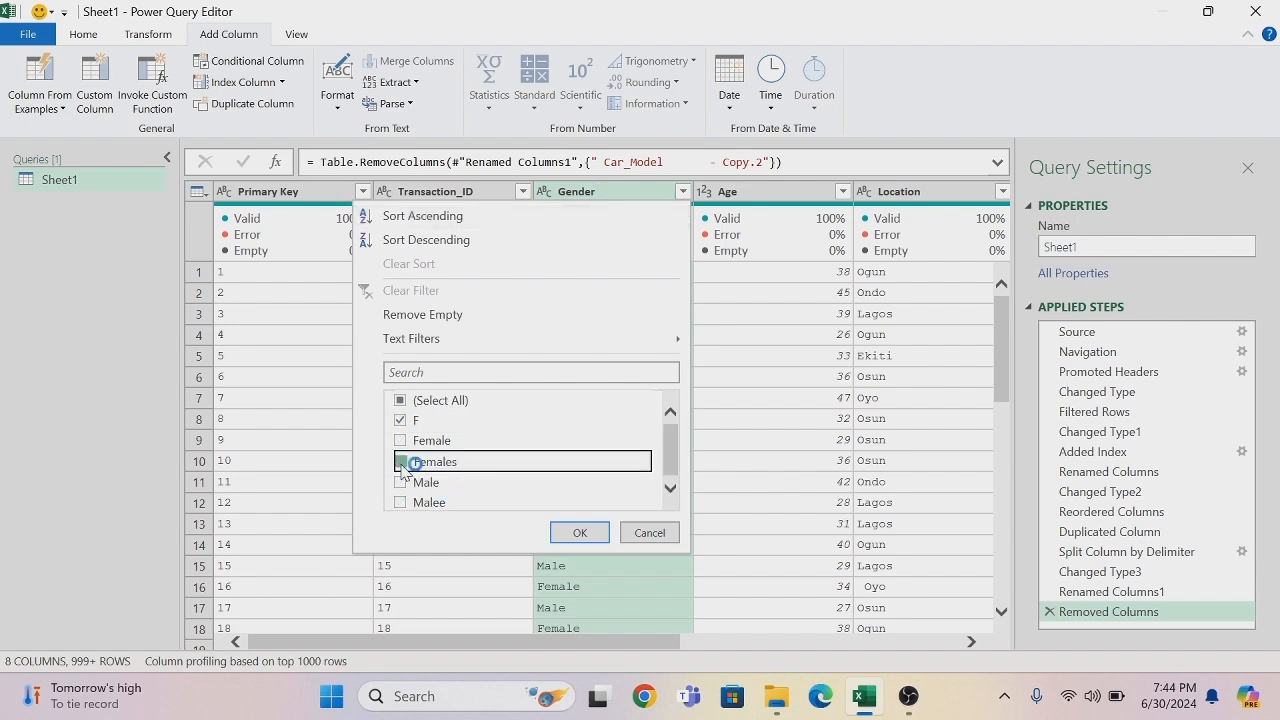
click(401, 503)
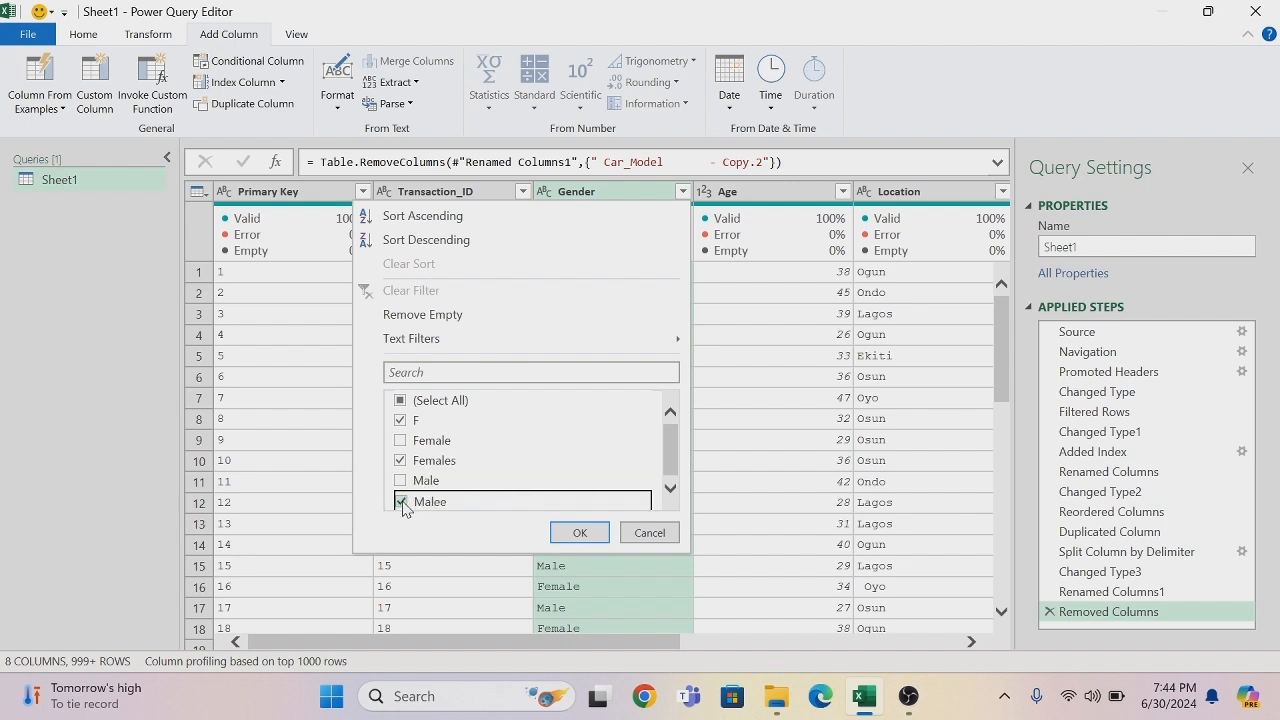
click(578, 533)
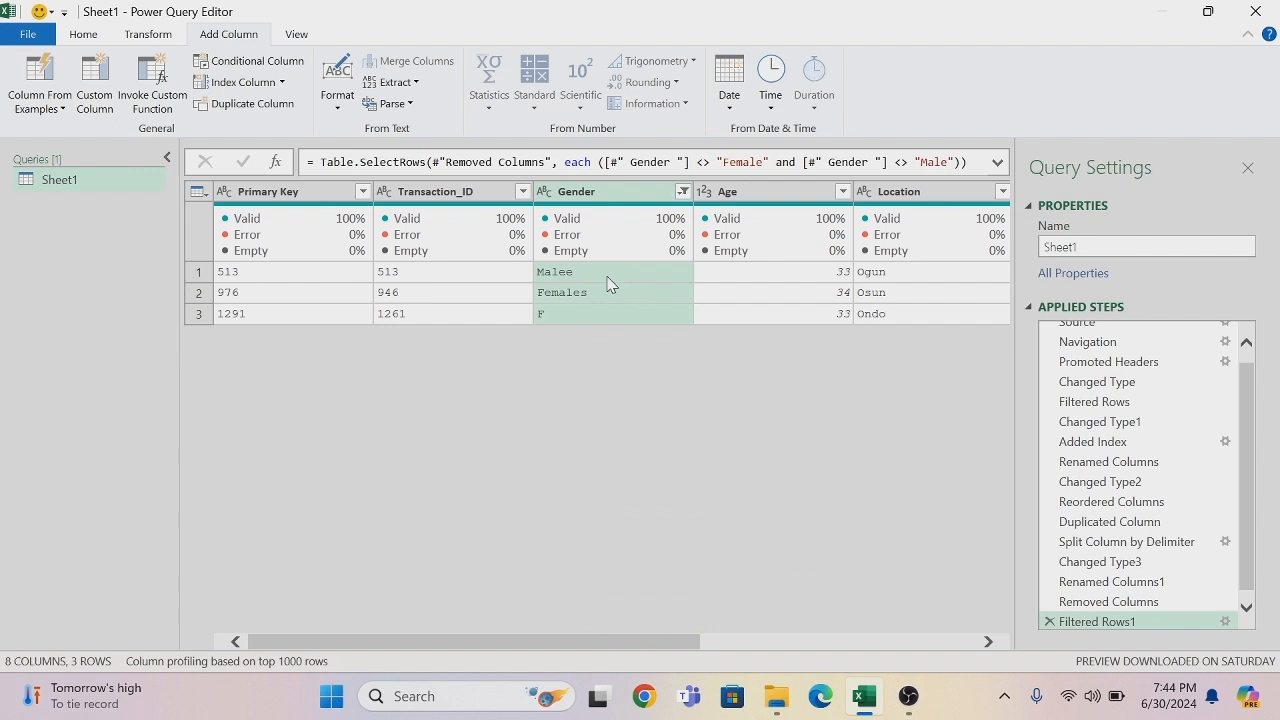
- Replace Malee with Male in the Gender column, matching entire cell contents
right_click(607, 277)
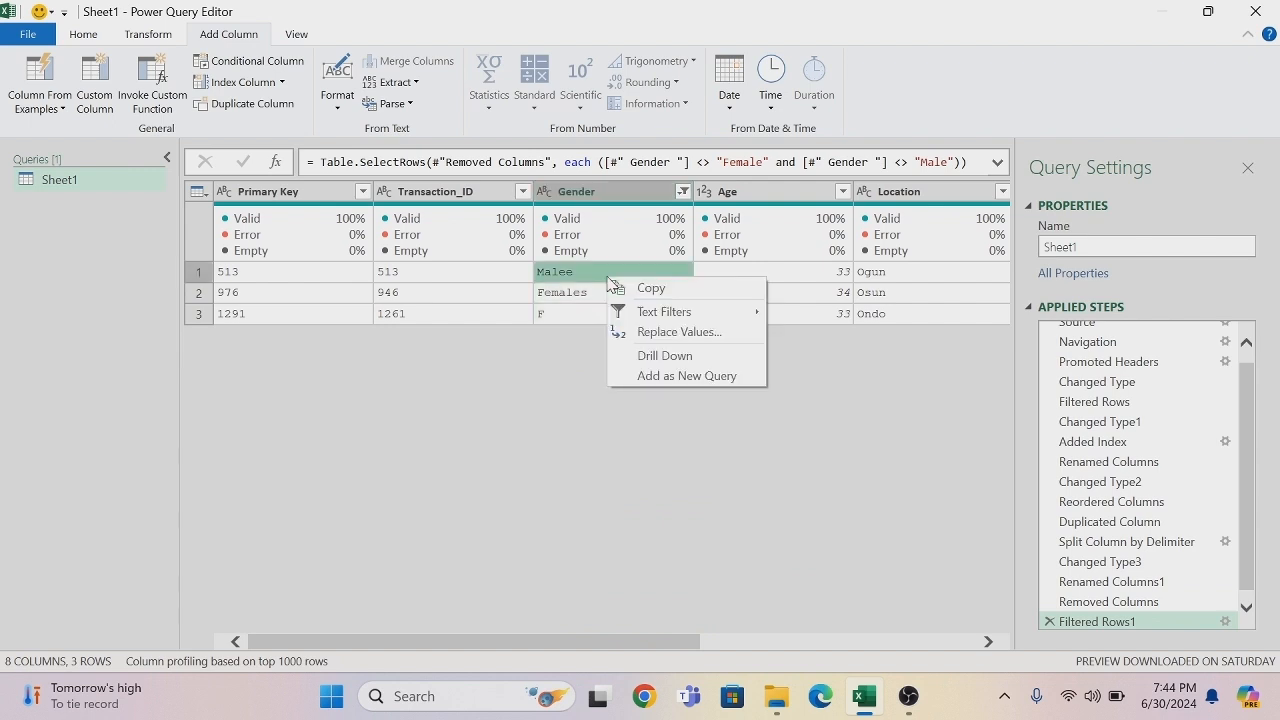
click(660, 332)
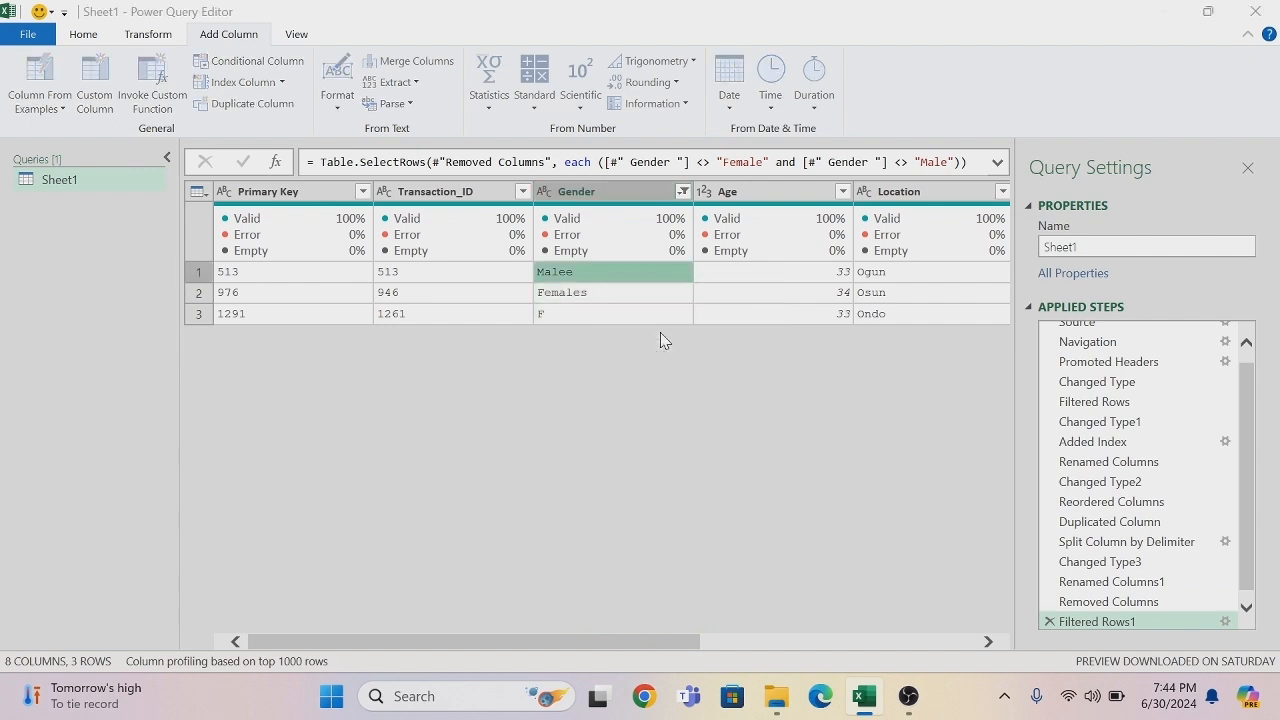
text(Male)
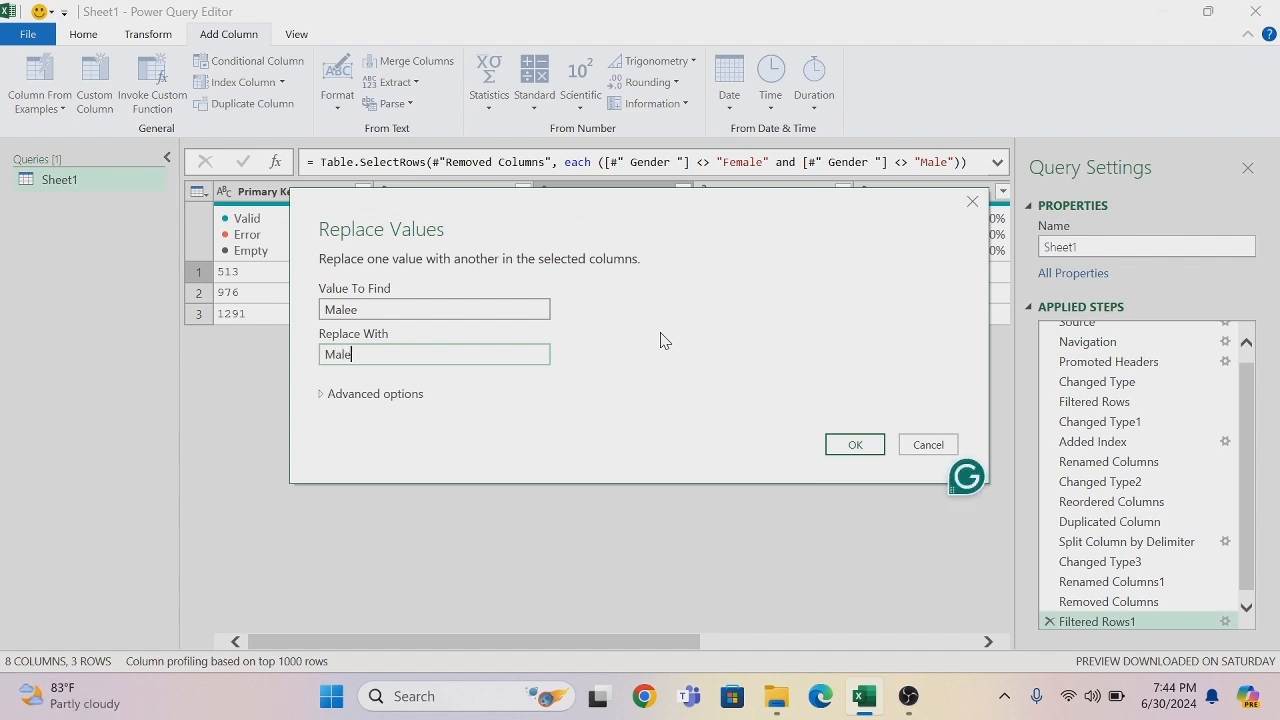
click(388, 396)
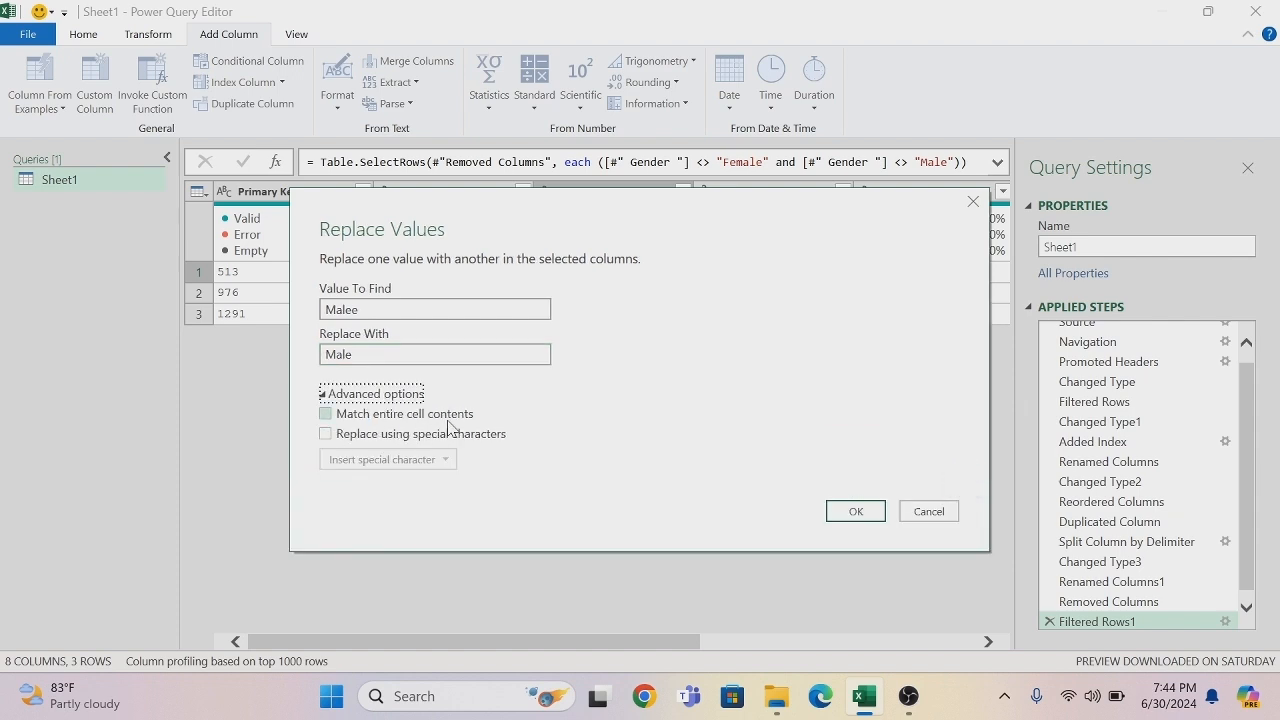
click(326, 414)
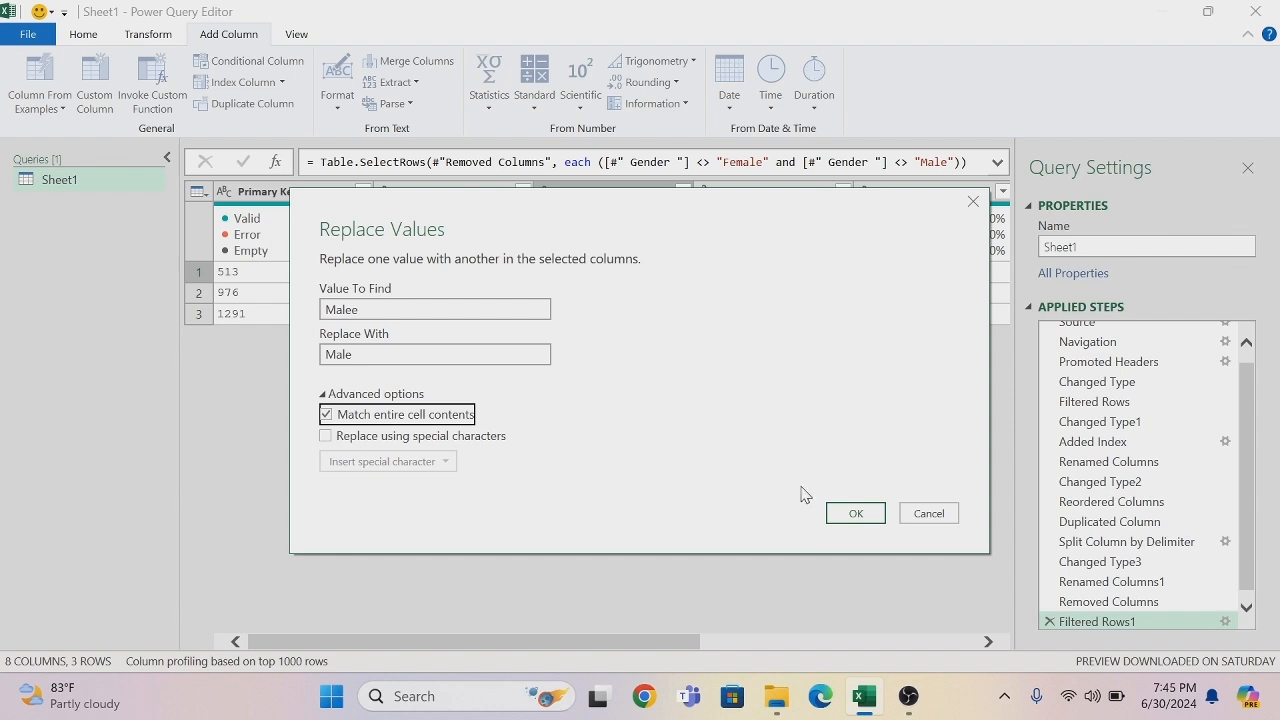
click(843, 512)
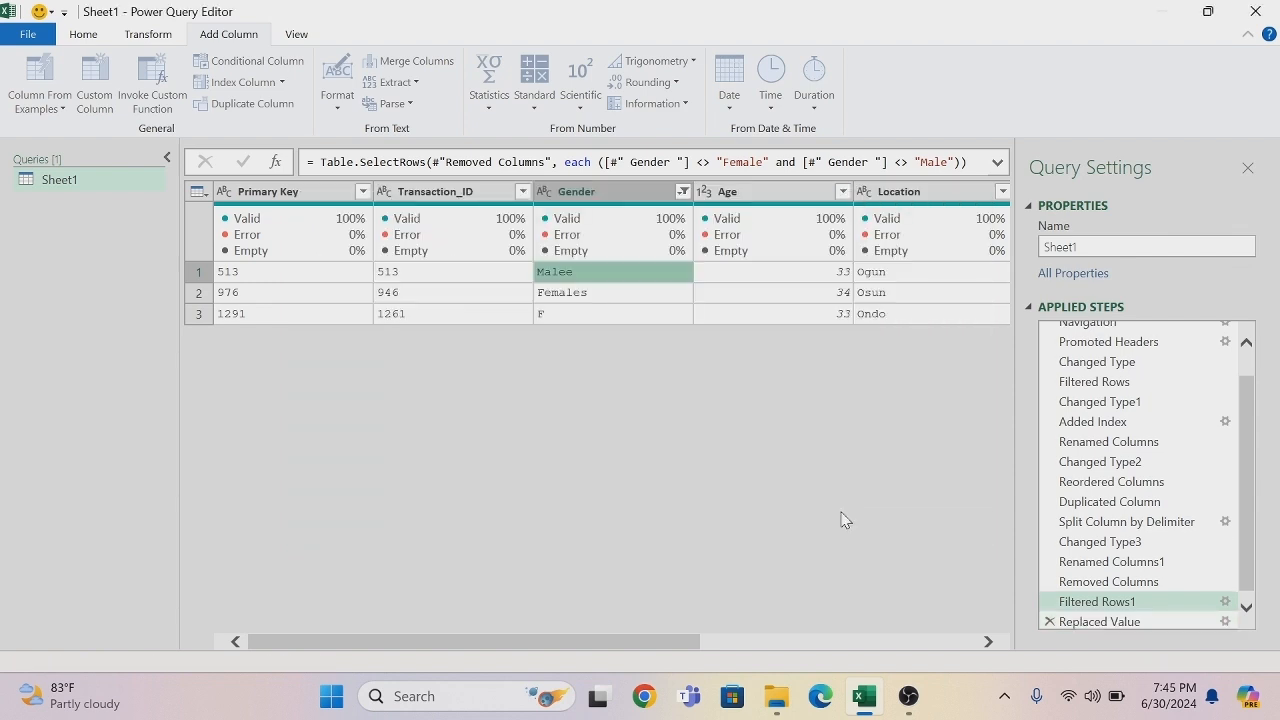
- Replace Females with Female in the Gender column, matching entire cell contents
right_click(587, 298)
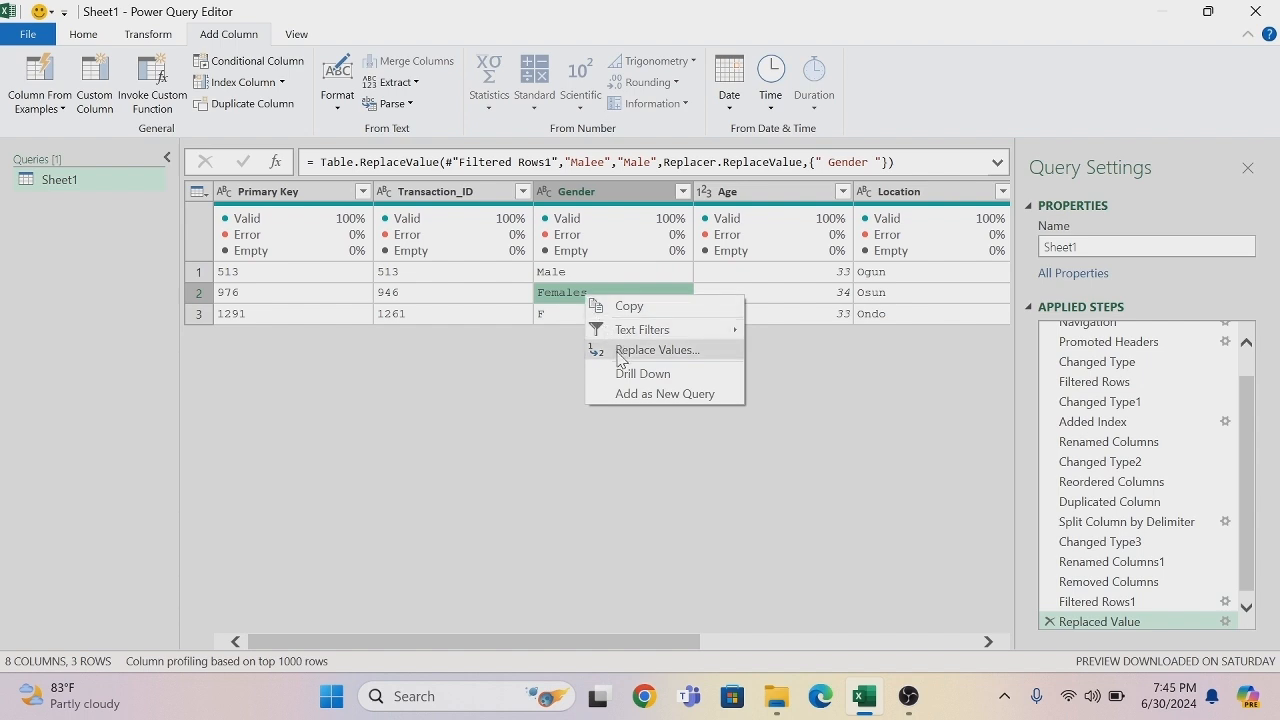
click(620, 352)
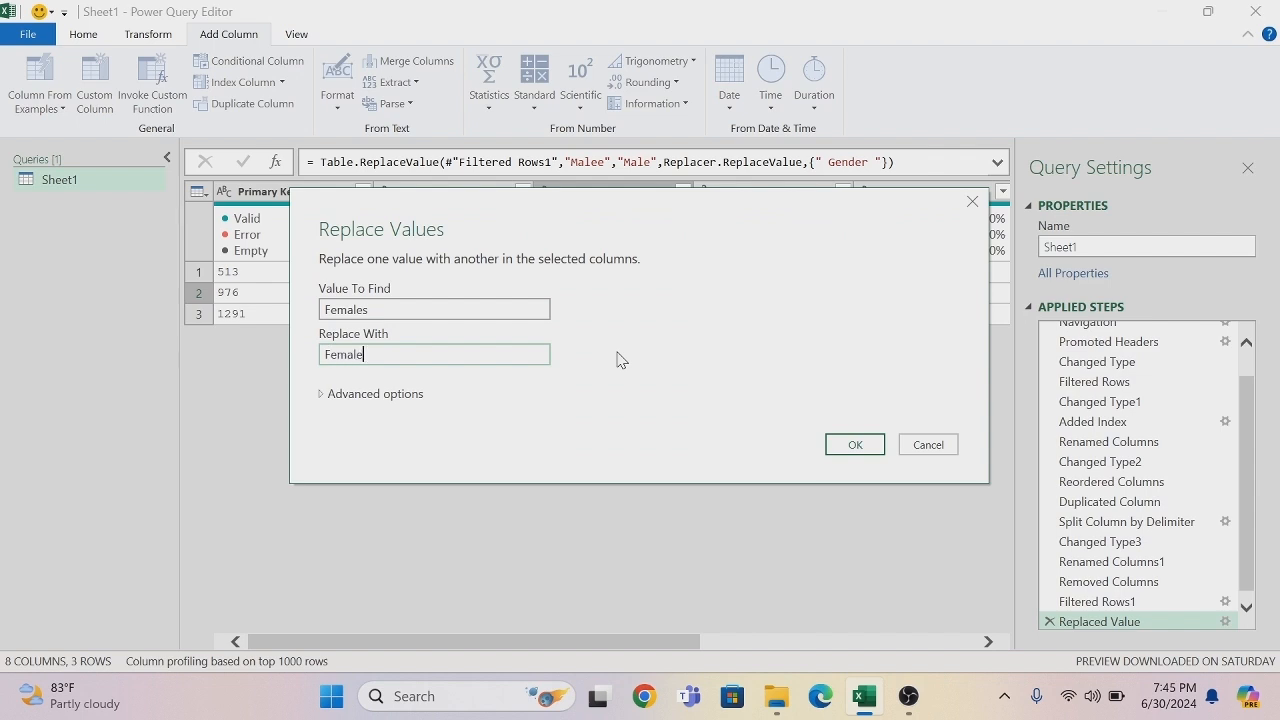
click(377, 396)
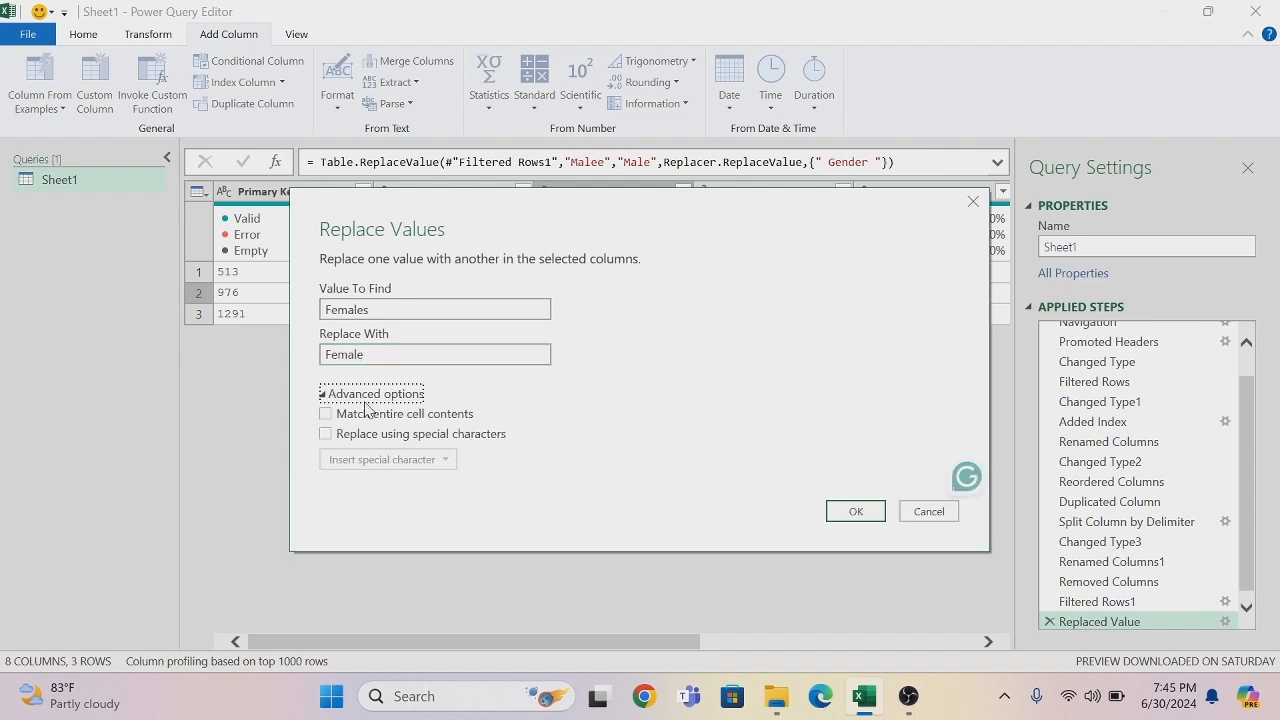
click(326, 415)
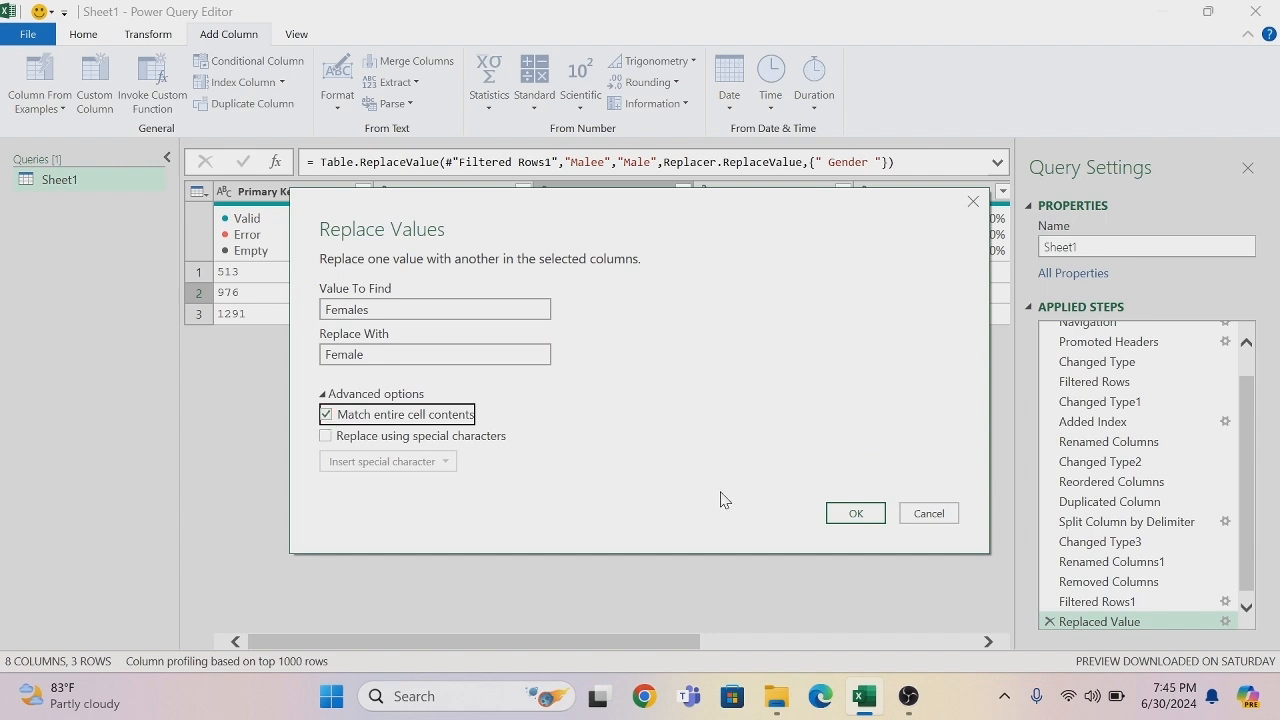
click(855, 513)
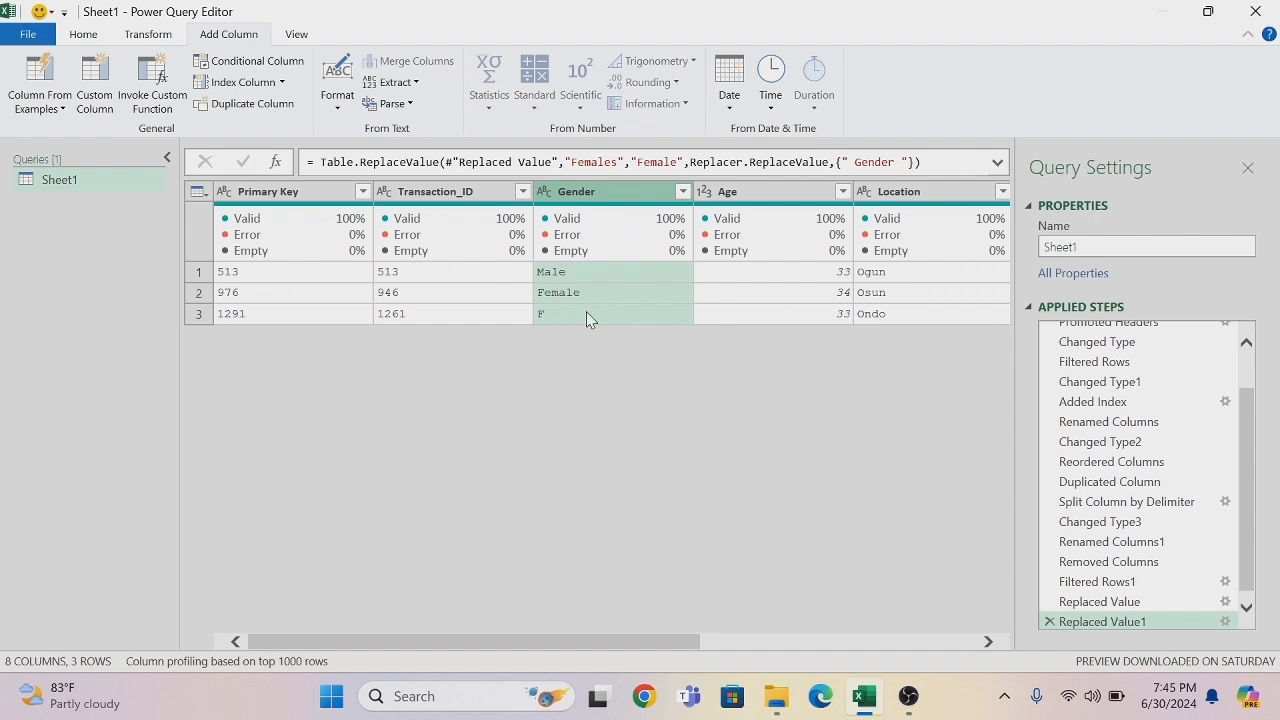
- Replace F with Female in the Gender column, matching entire cell contents
right_click(551, 318)
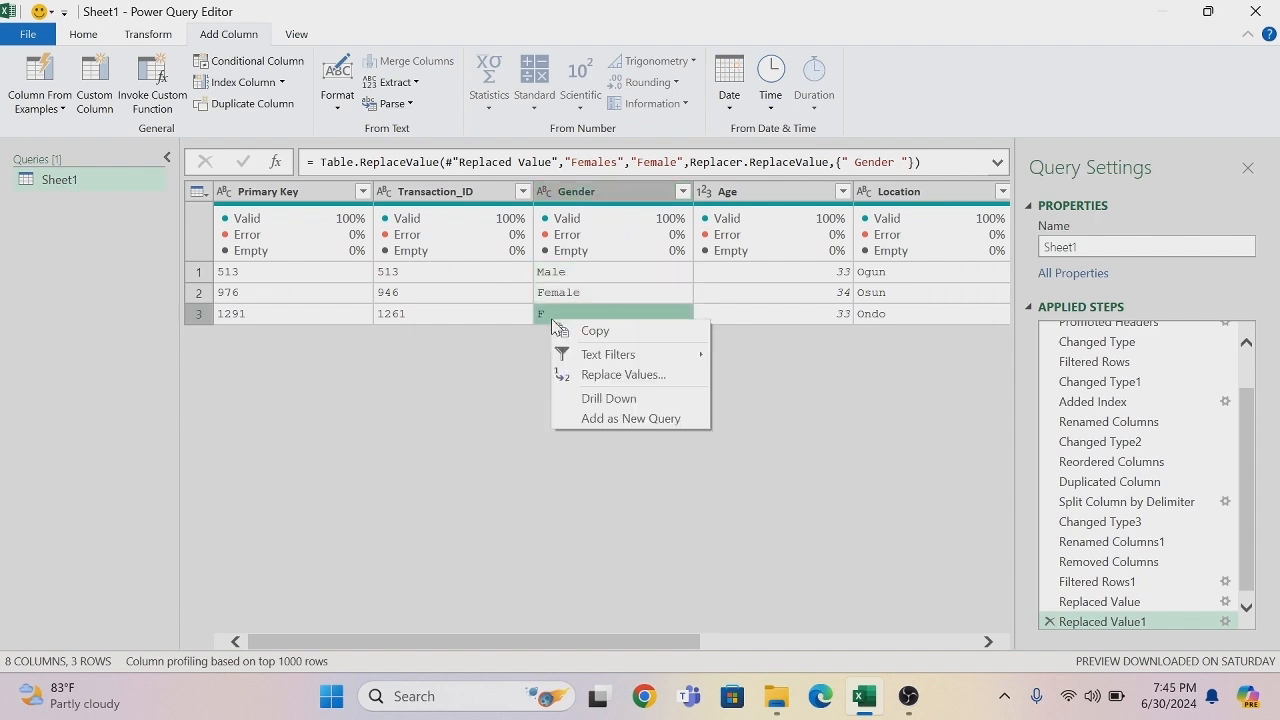
click(612, 375)
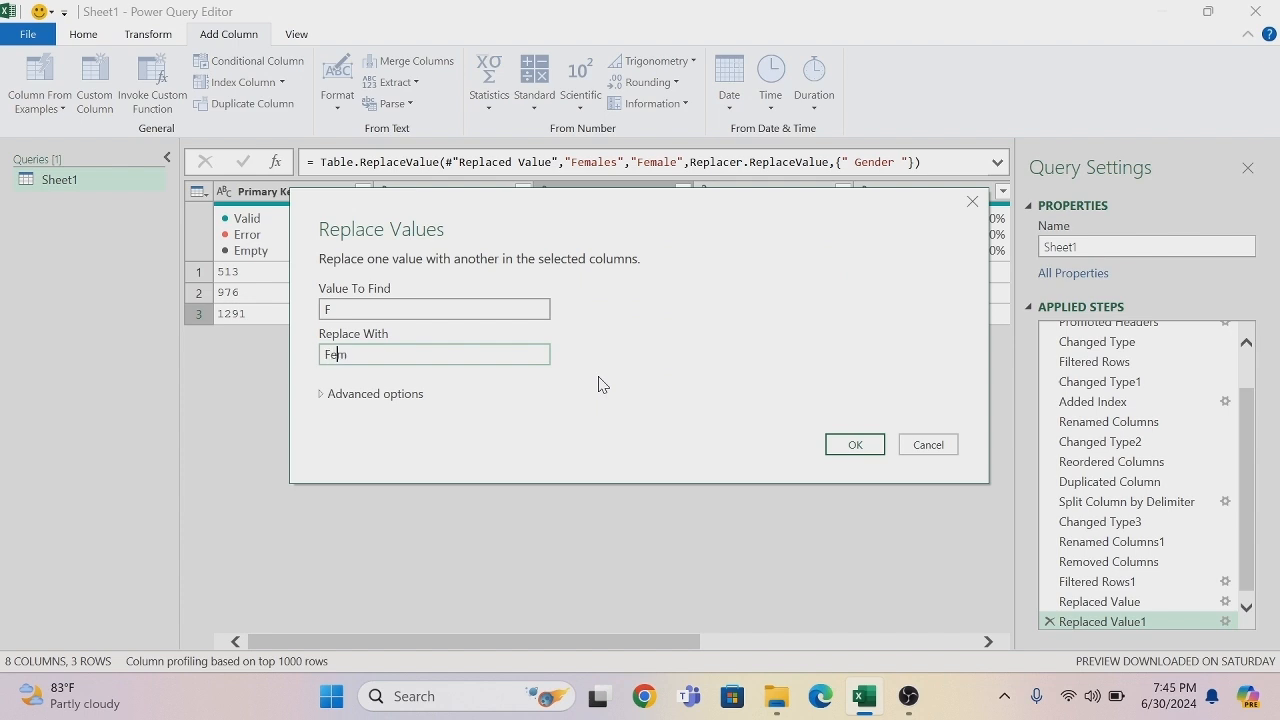
text(Female)
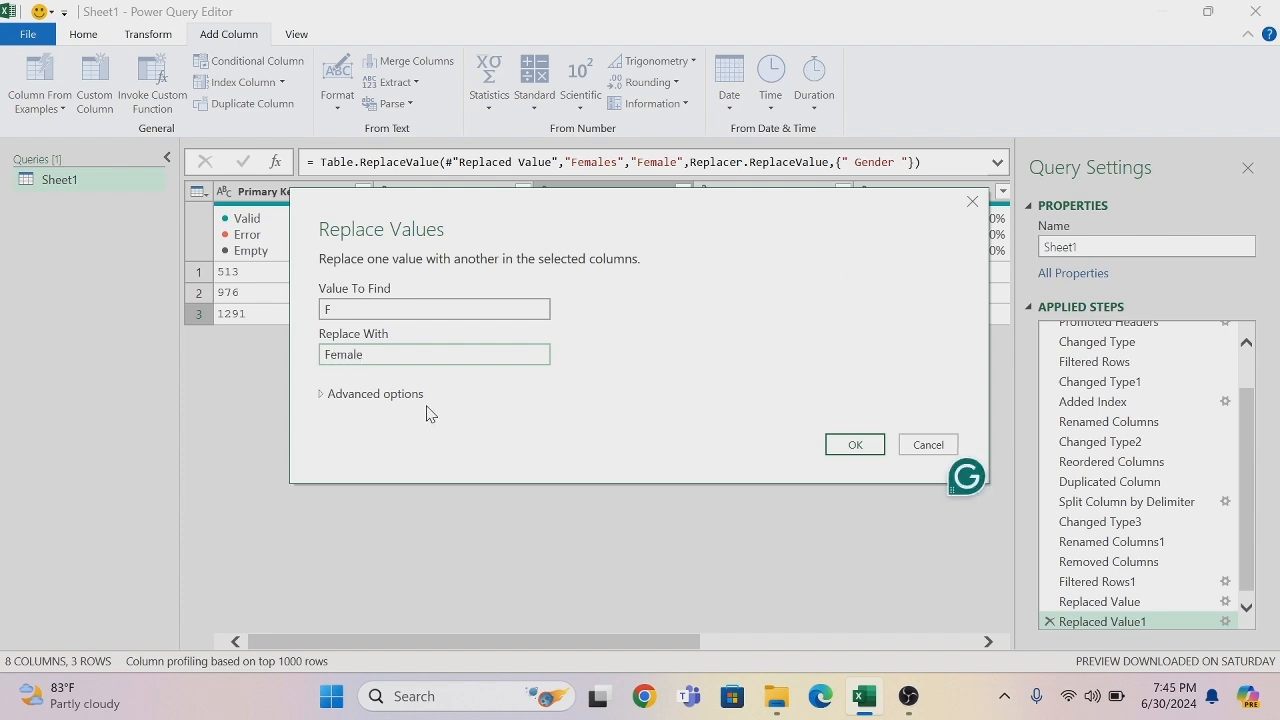
click(406, 399)
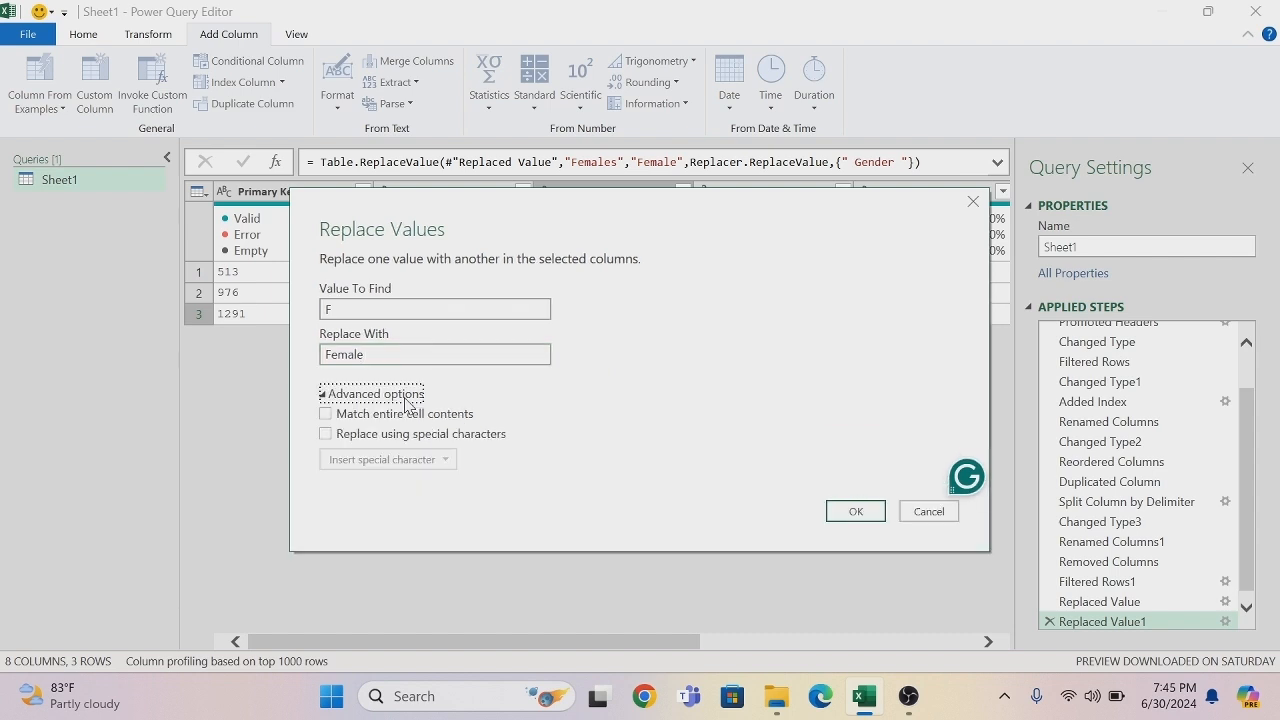
click(326, 414)
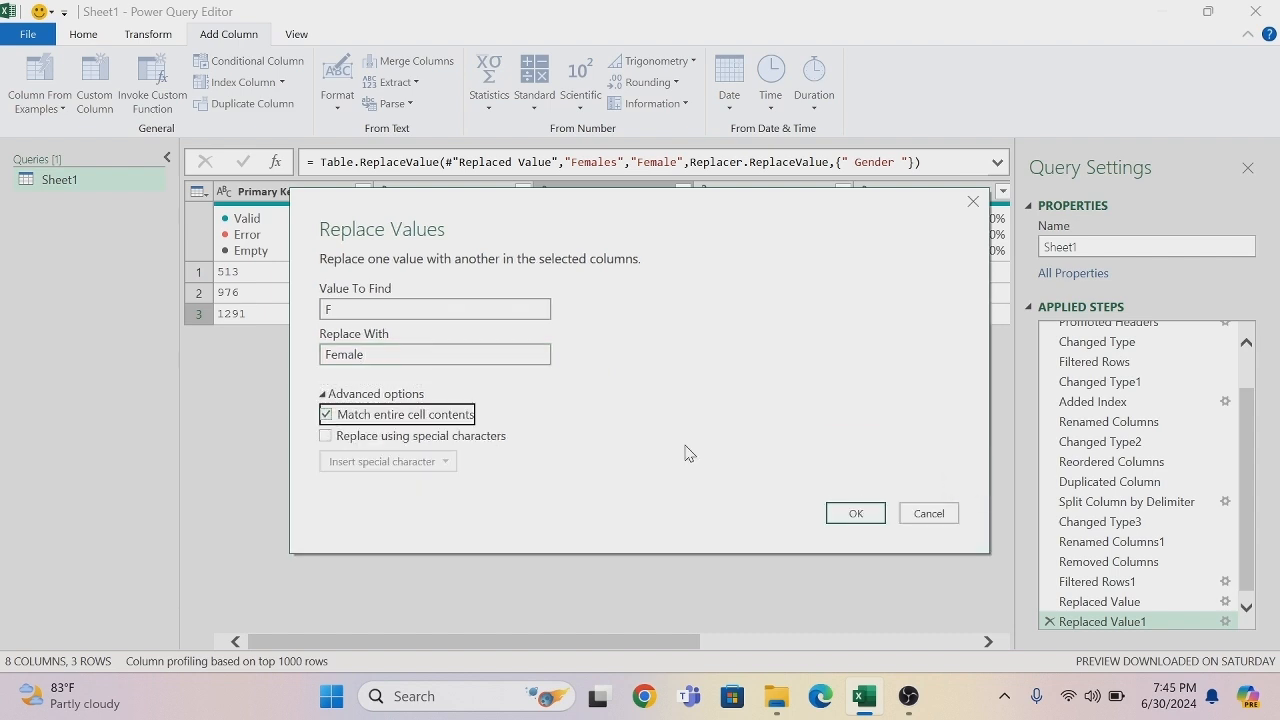
click(855, 514)
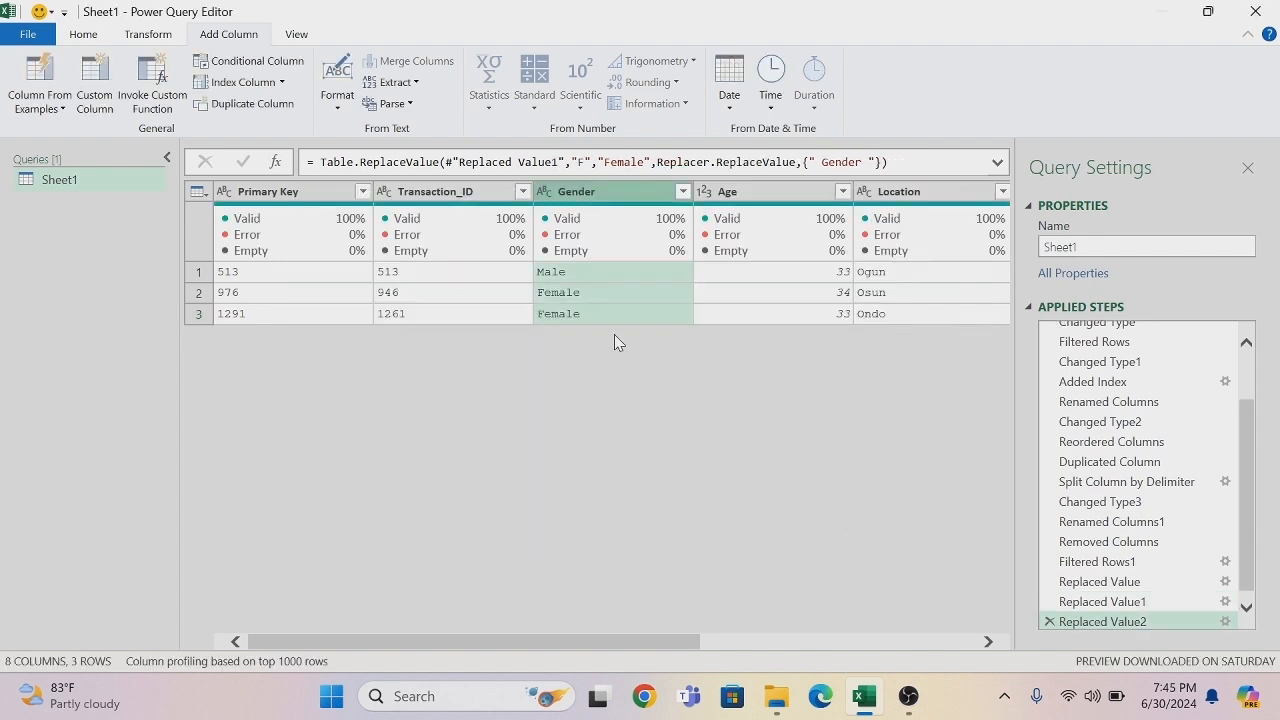
- Delete the Filtered Rows1 step from the query and trim the text in the Gender column
click(1050, 563)
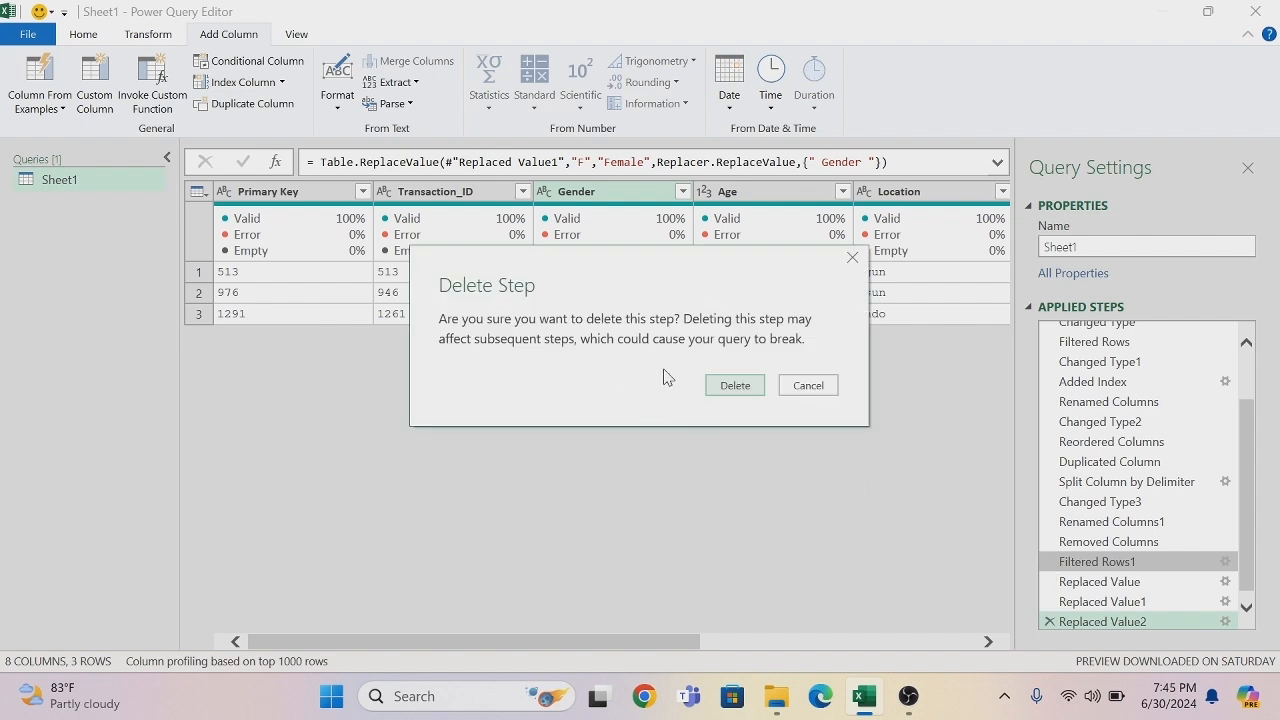
click(720, 391)
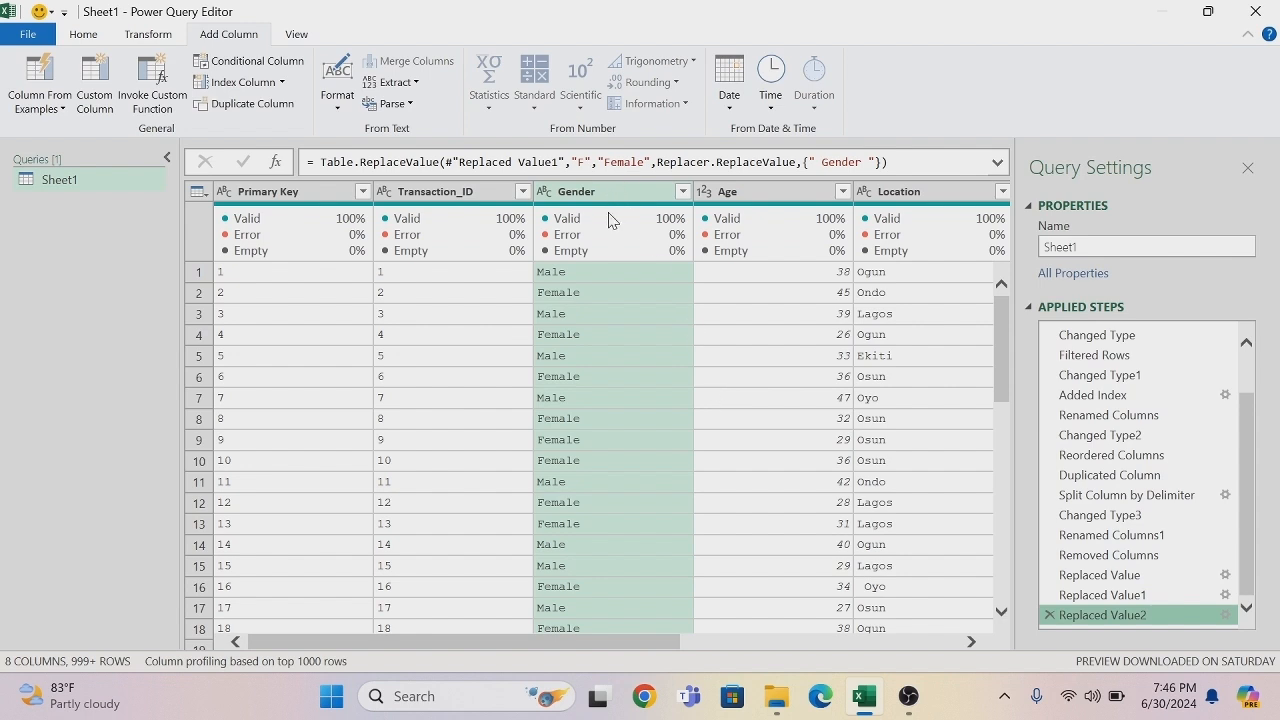
right_click(605, 198)
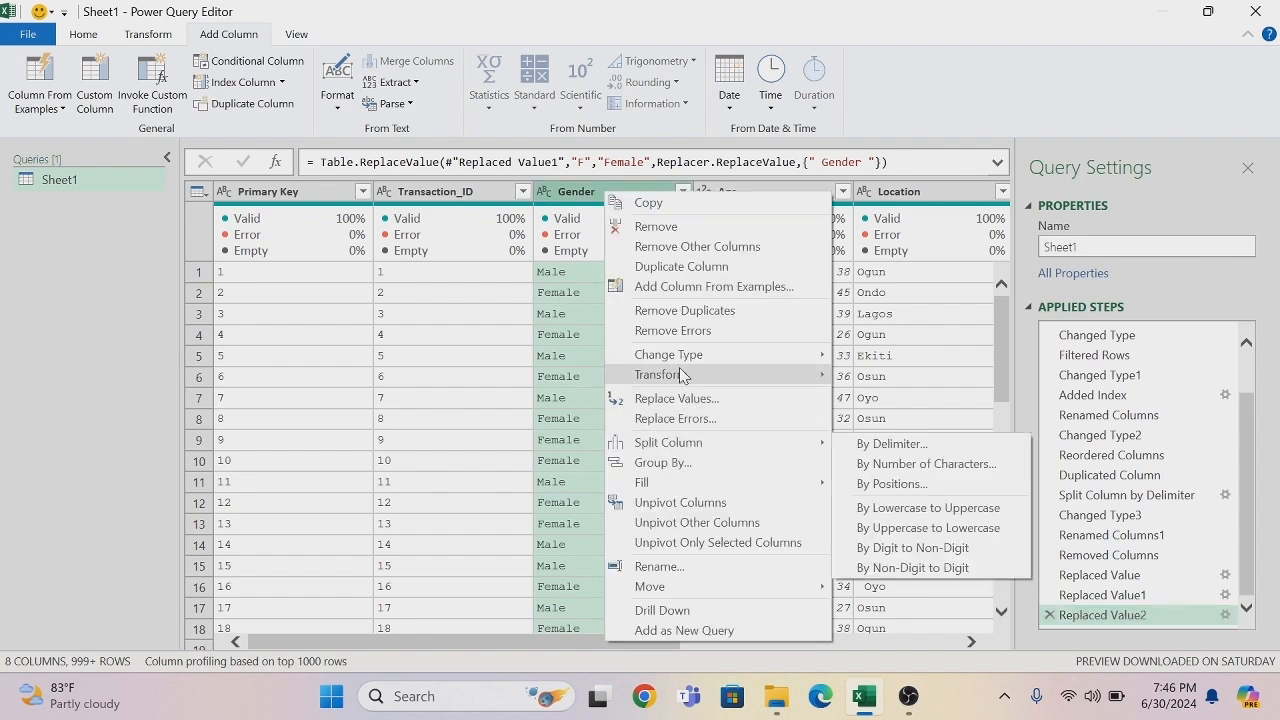
mouse_move(677, 374)
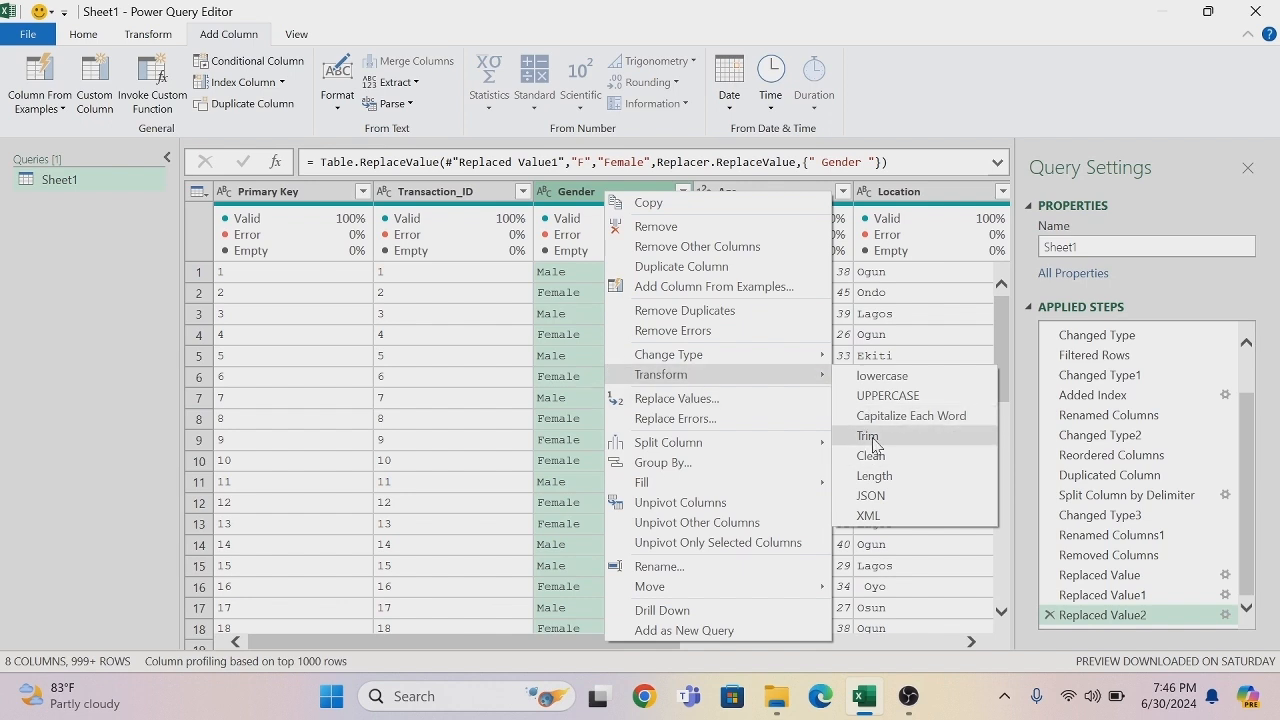
click(868, 437)
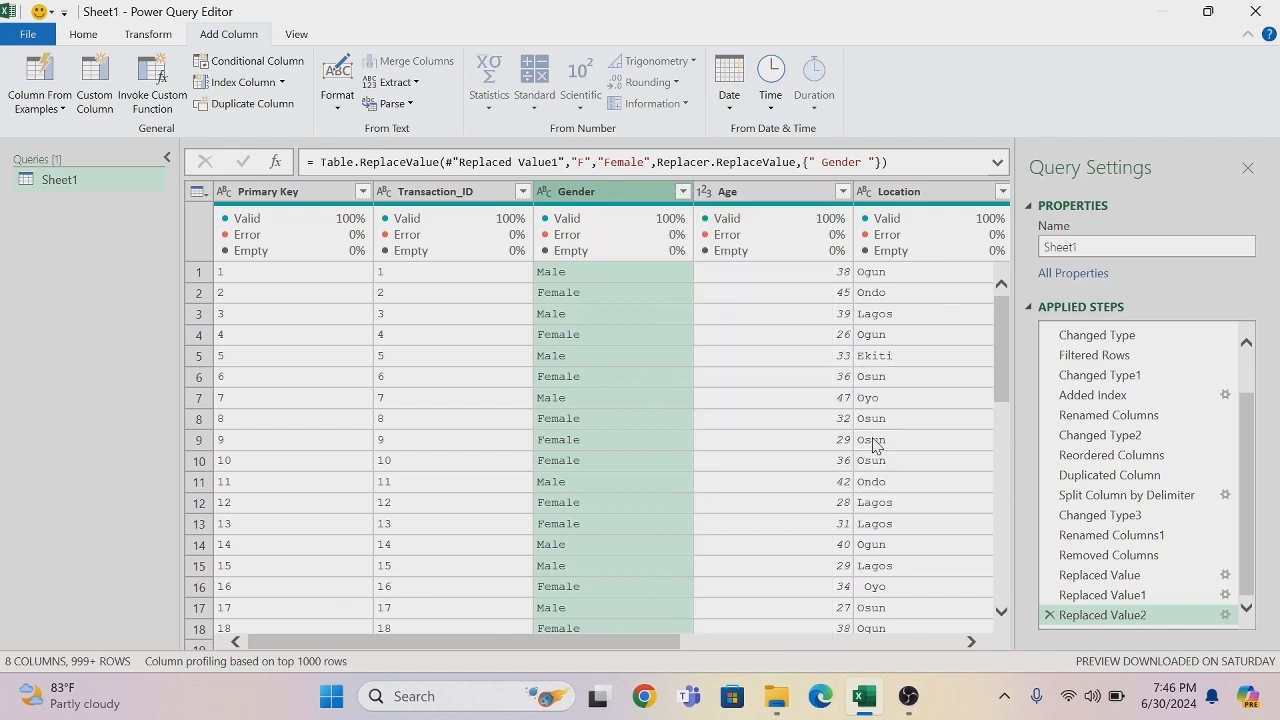
- Load the complete Gender filter list and accept it with all values selected
click(684, 192)
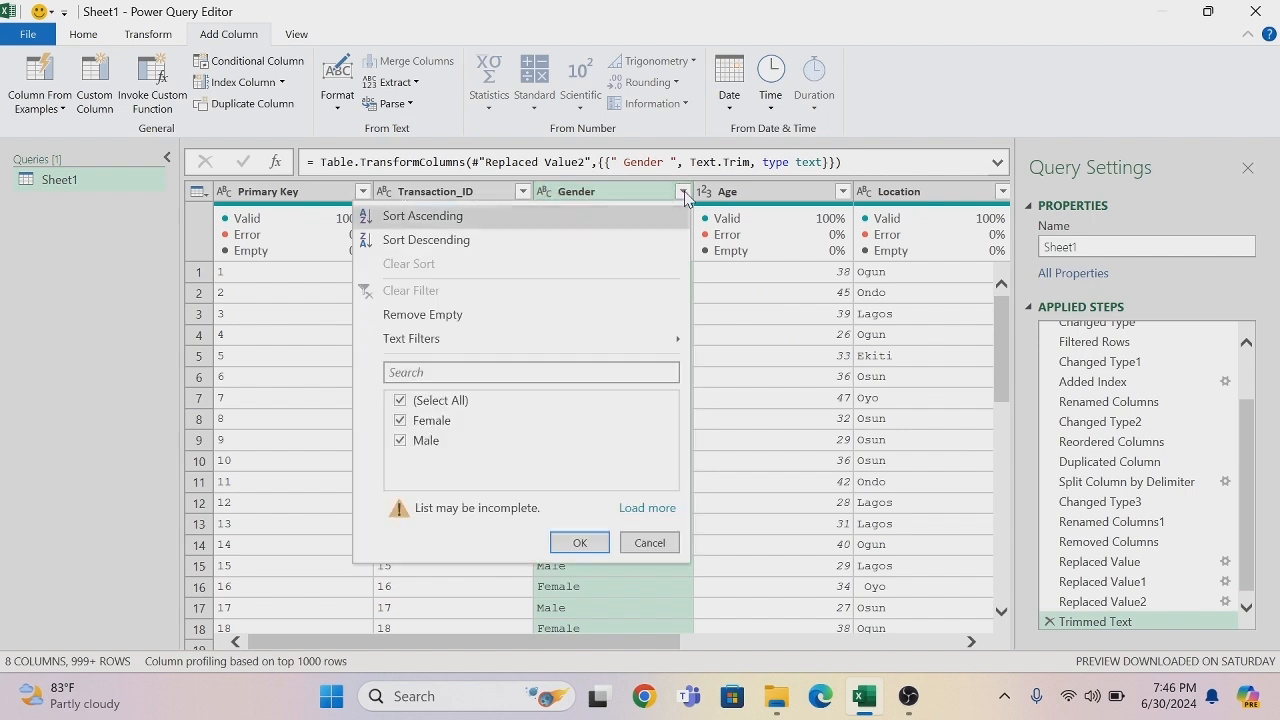
click(631, 512)
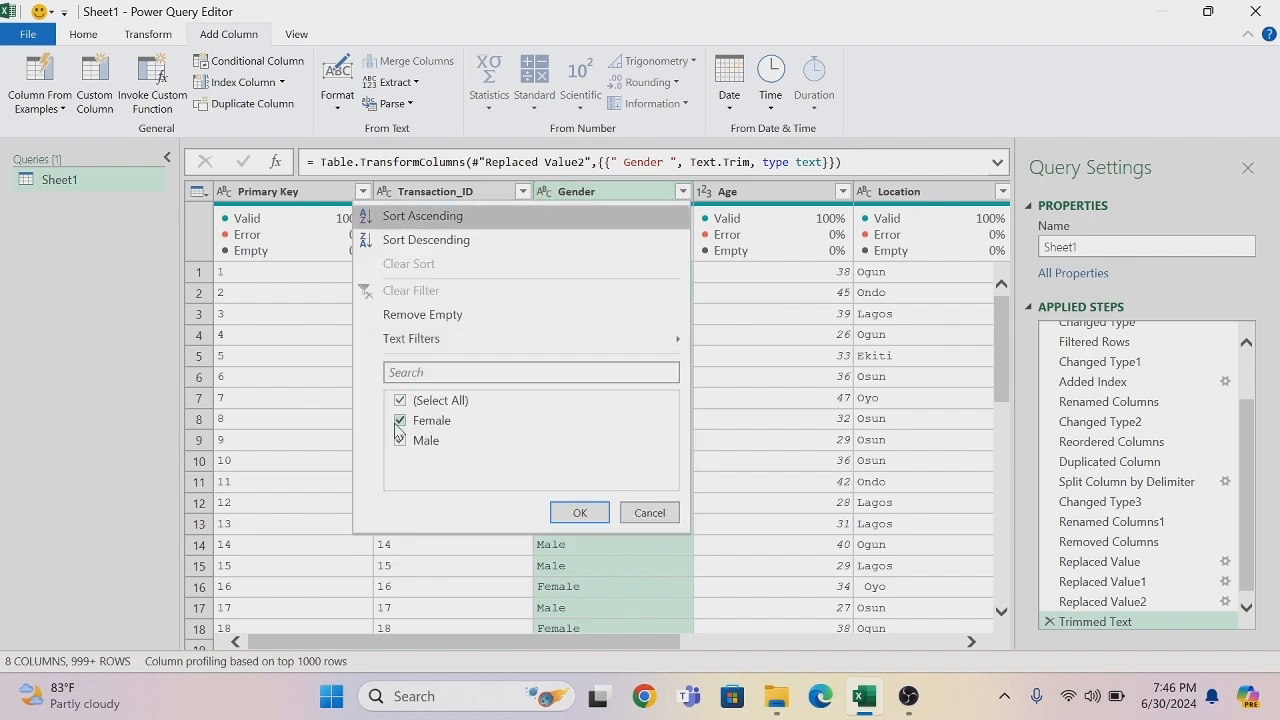
click(580, 513)
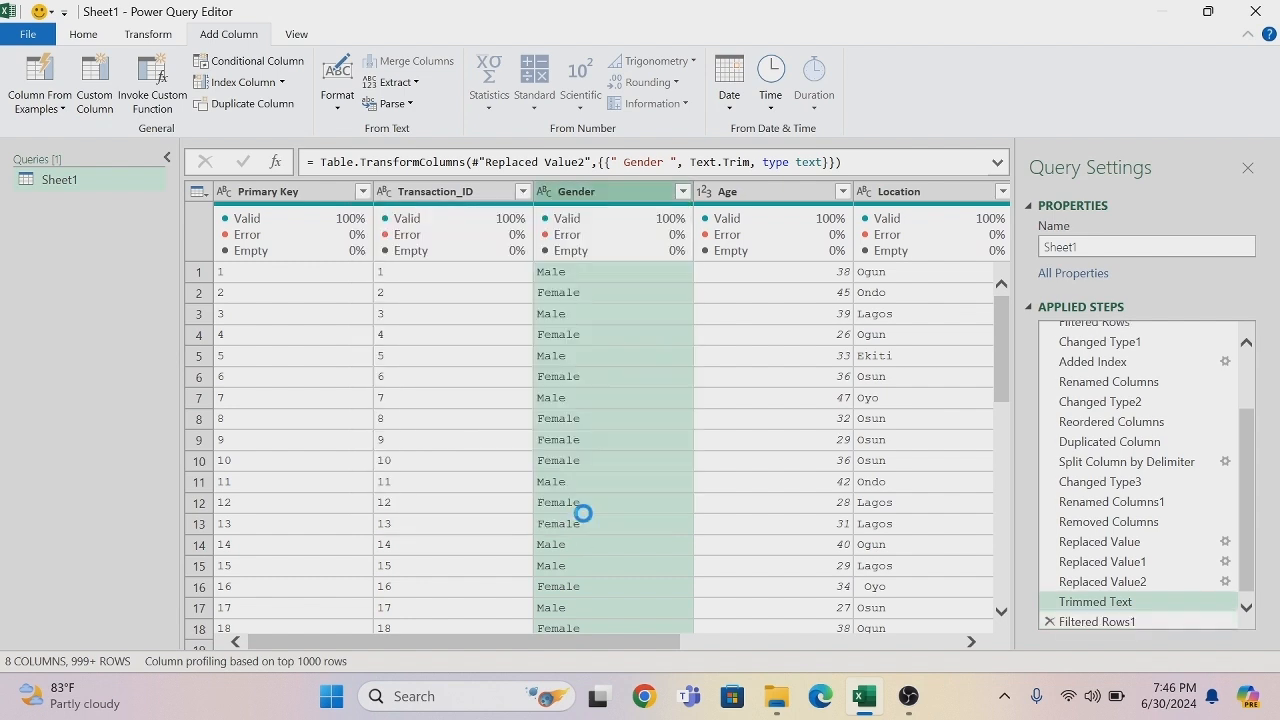
- Load the complete Age filter list and check its values for outliers, keeping all of them selected
click(841, 193)
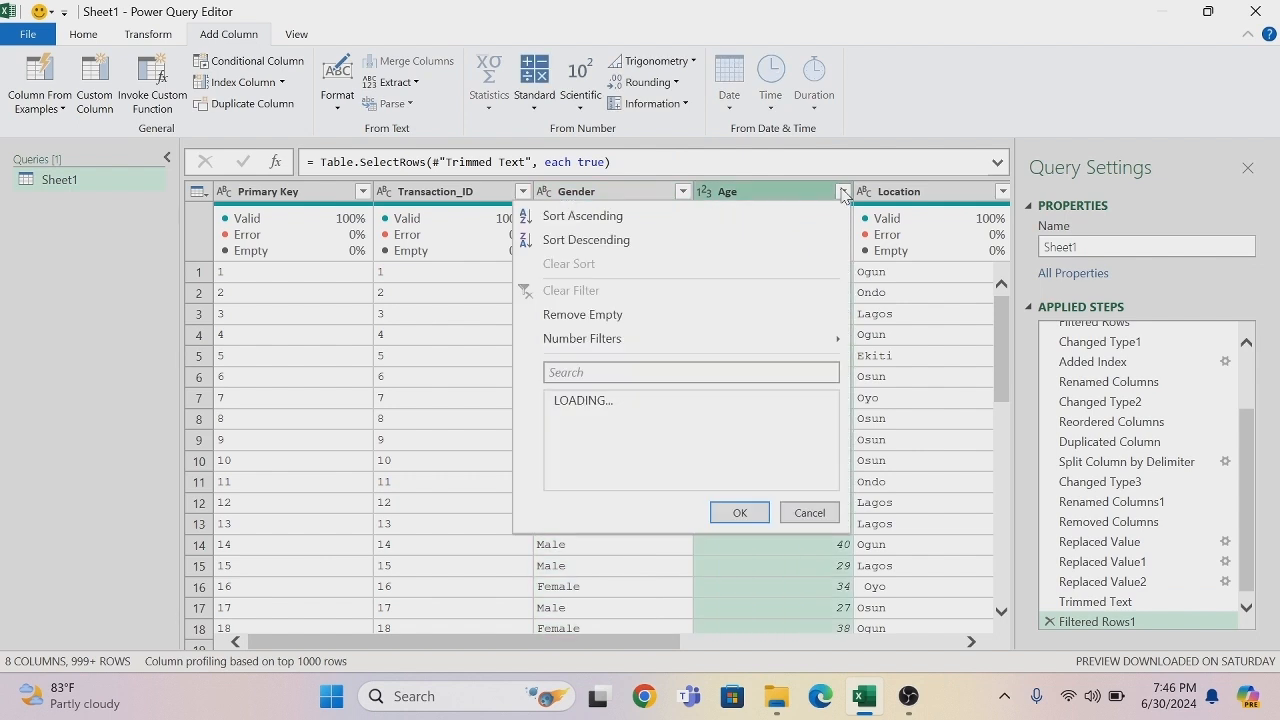
click(798, 614)
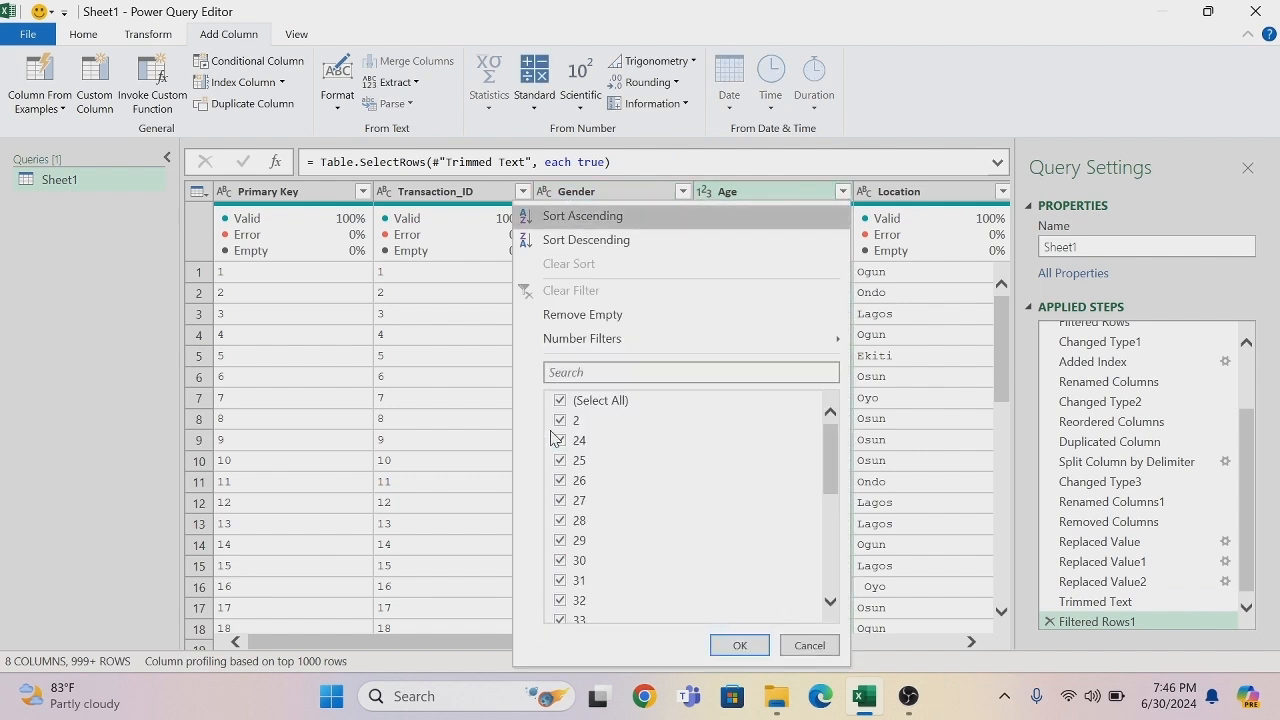
drag(828, 460, 828, 555)
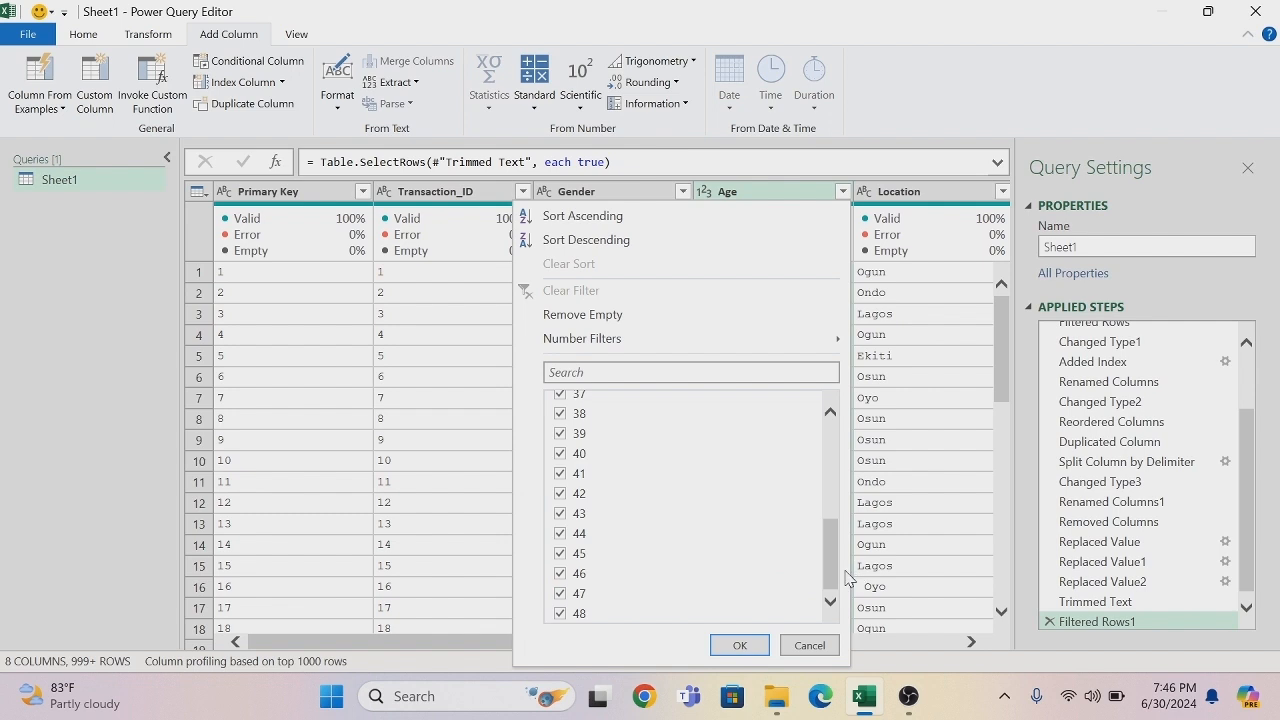
drag(827, 570, 820, 424)
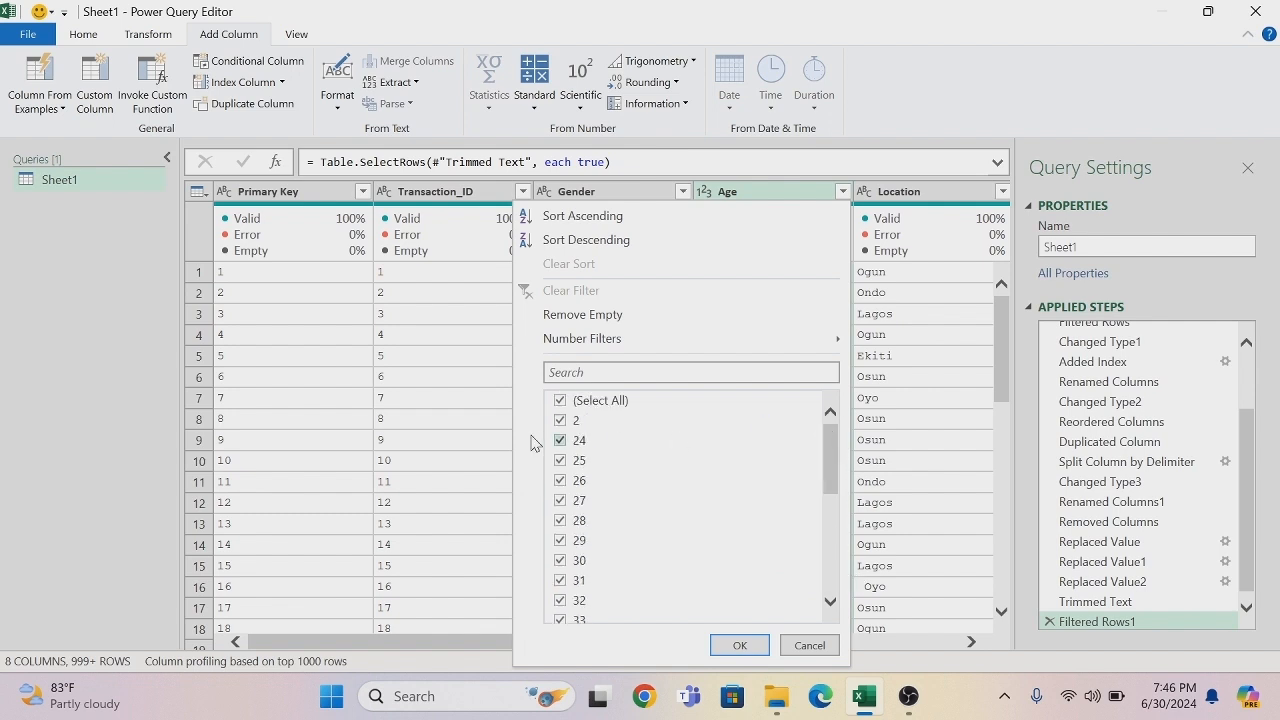
click(752, 648)
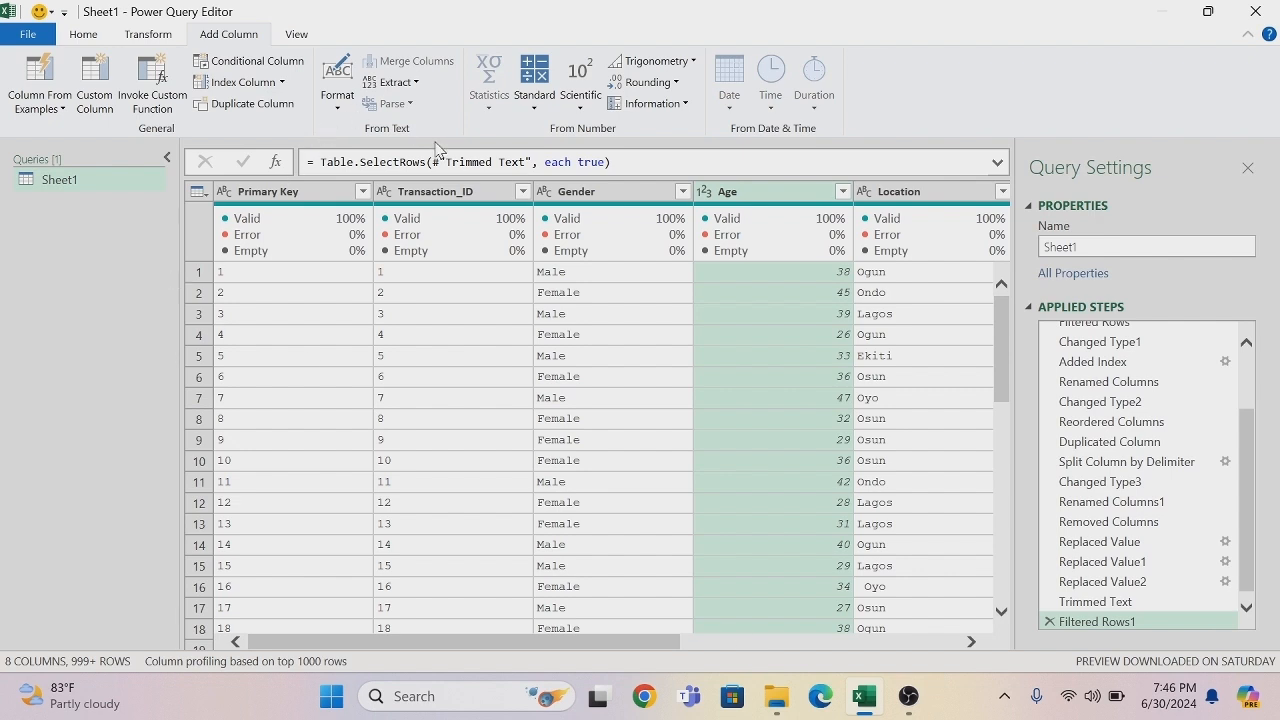
- Show the column profile for Age, examine its statistics including the average, and hide the profile again
click(297, 38)
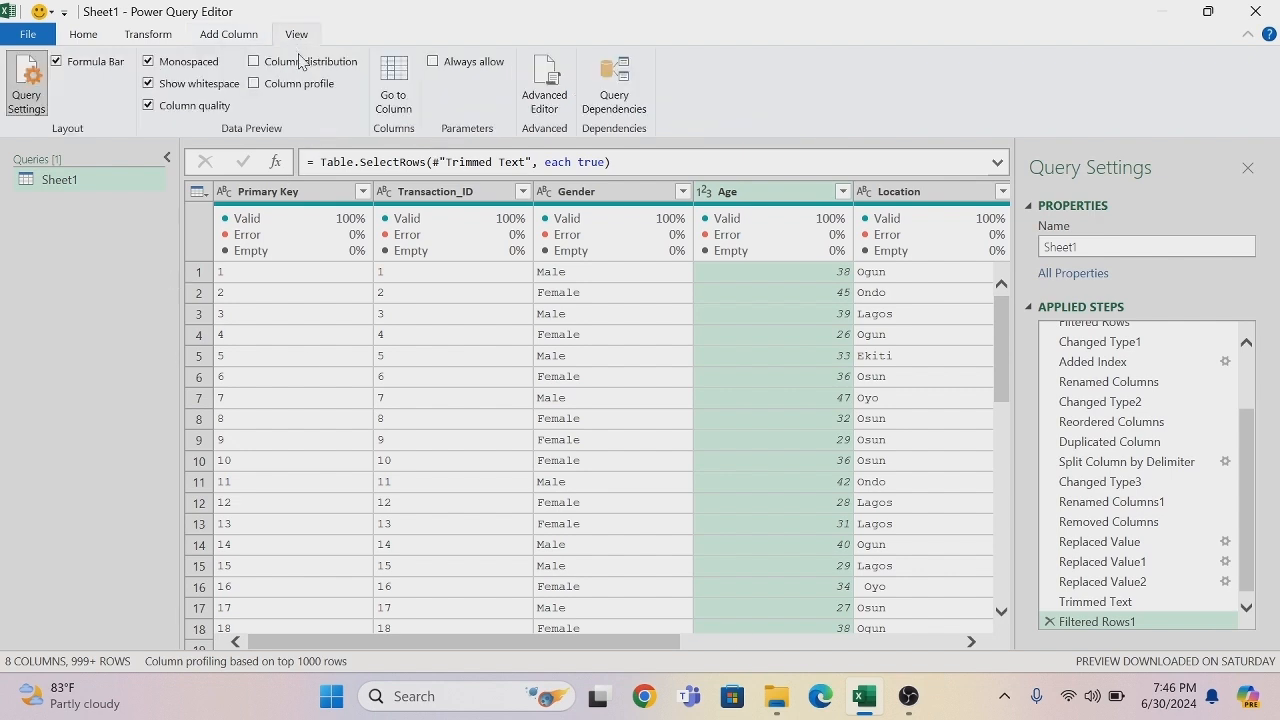
click(254, 85)
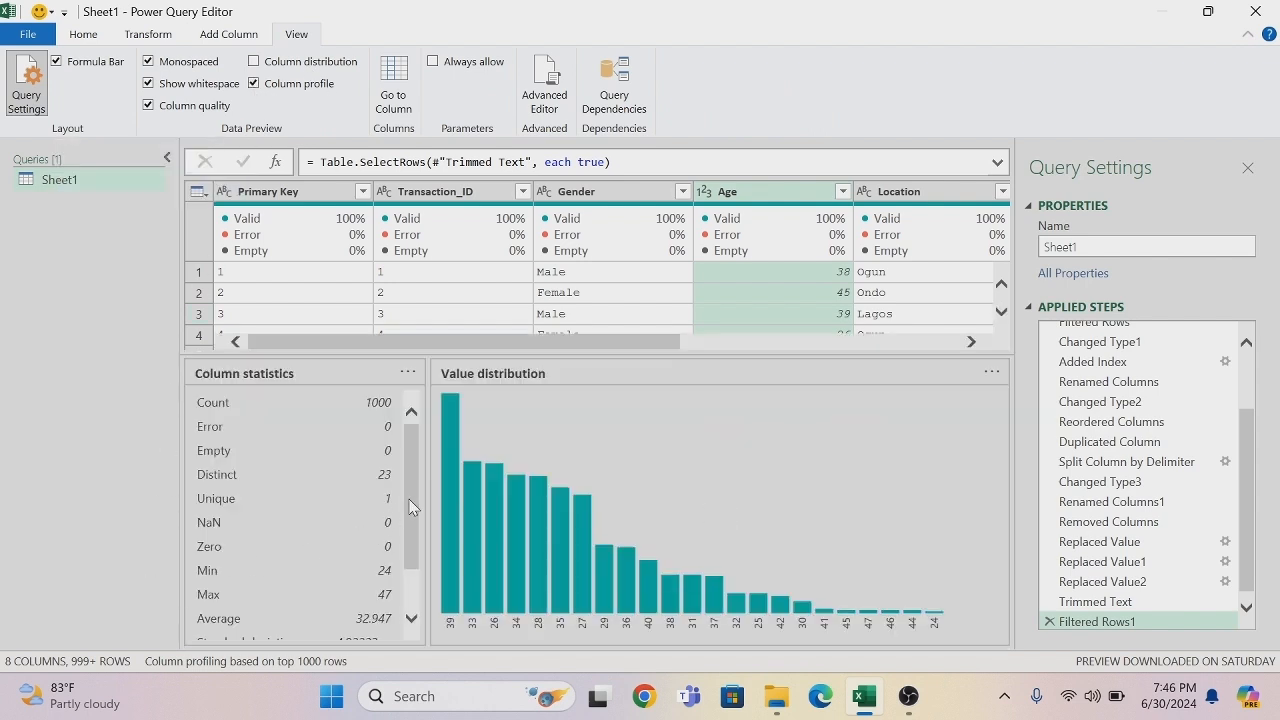
scroll(411, 496, down, 2)
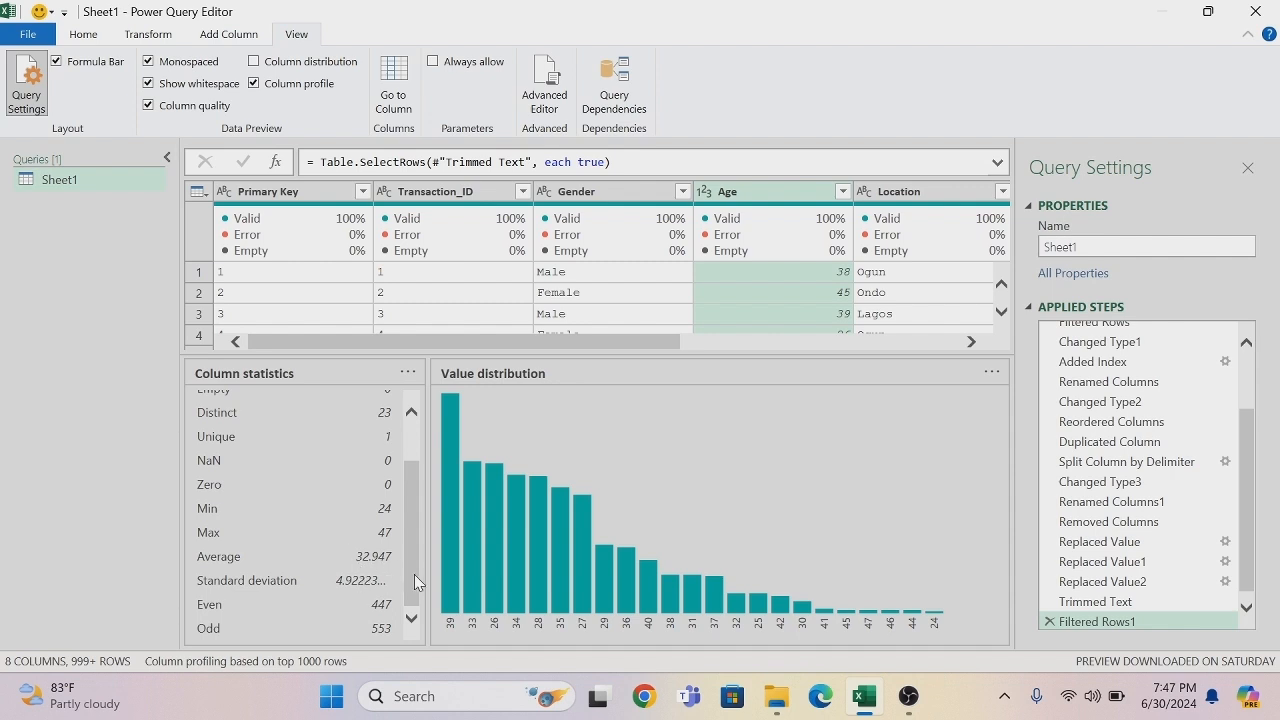
click(254, 84)
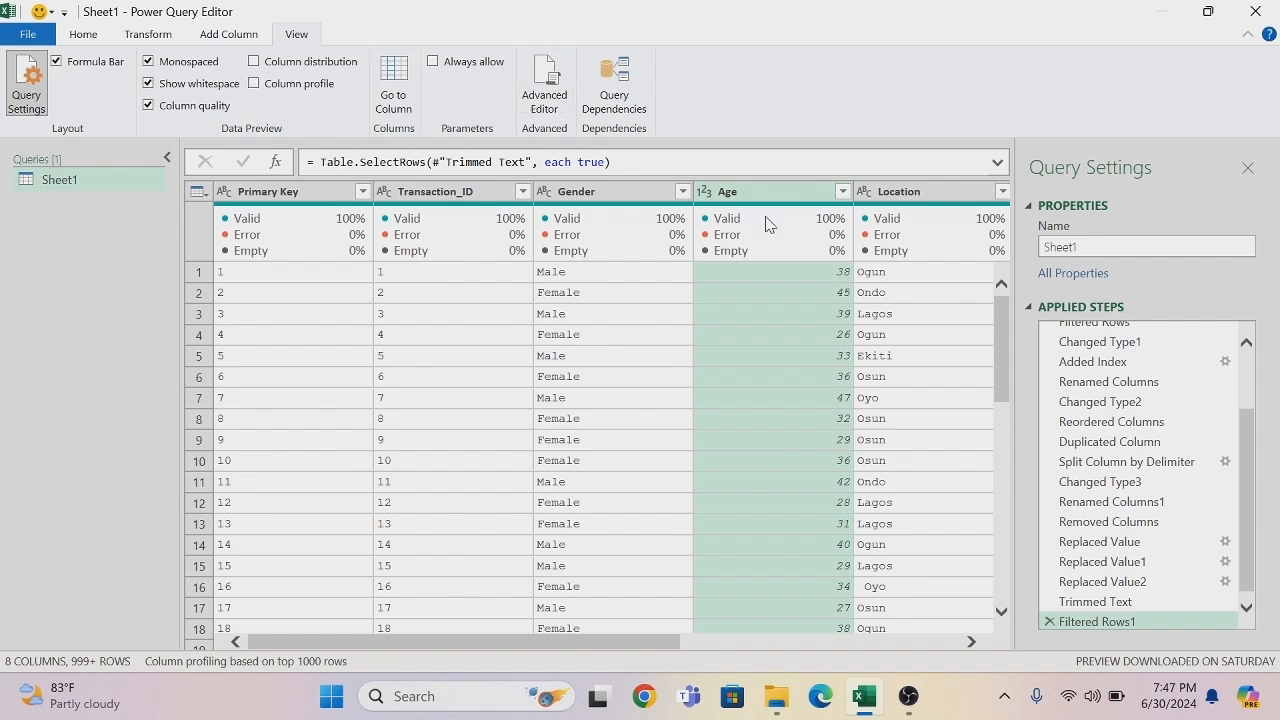
- Replace the value 2 with 33 in the Age column and set the column's data type to Whole Number
right_click(785, 193)
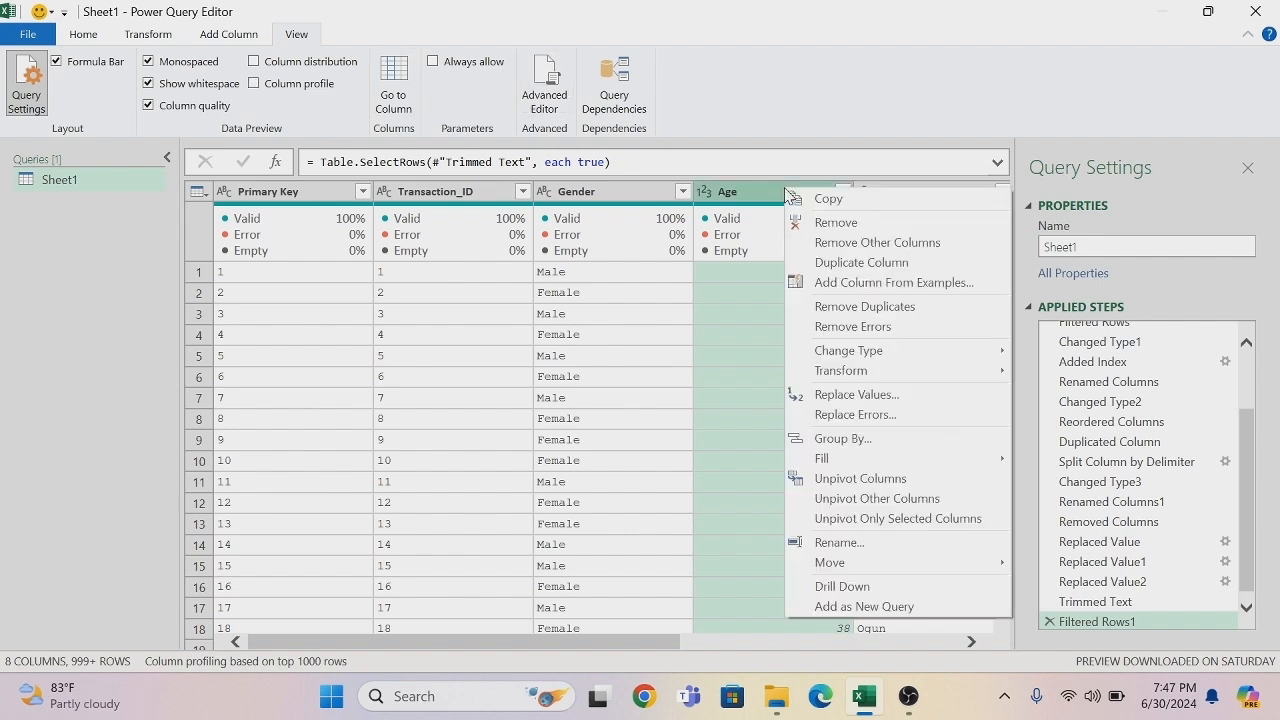
click(875, 400)
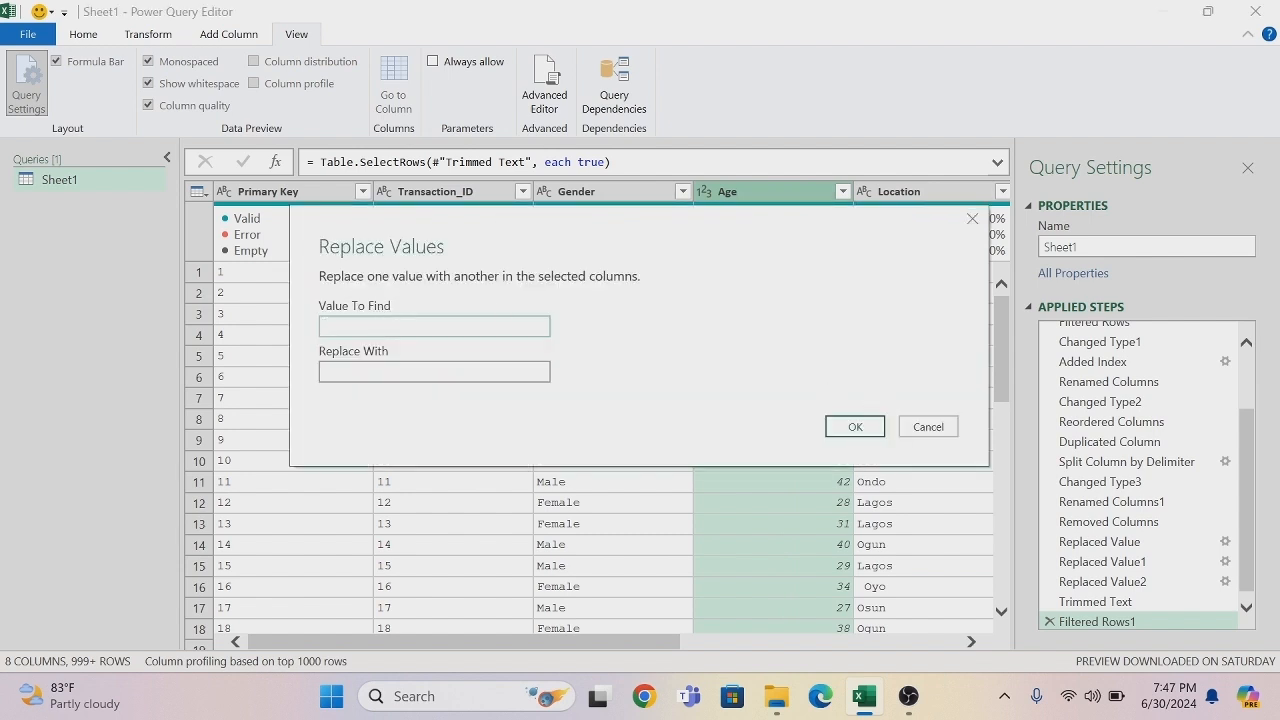
click(384, 372)
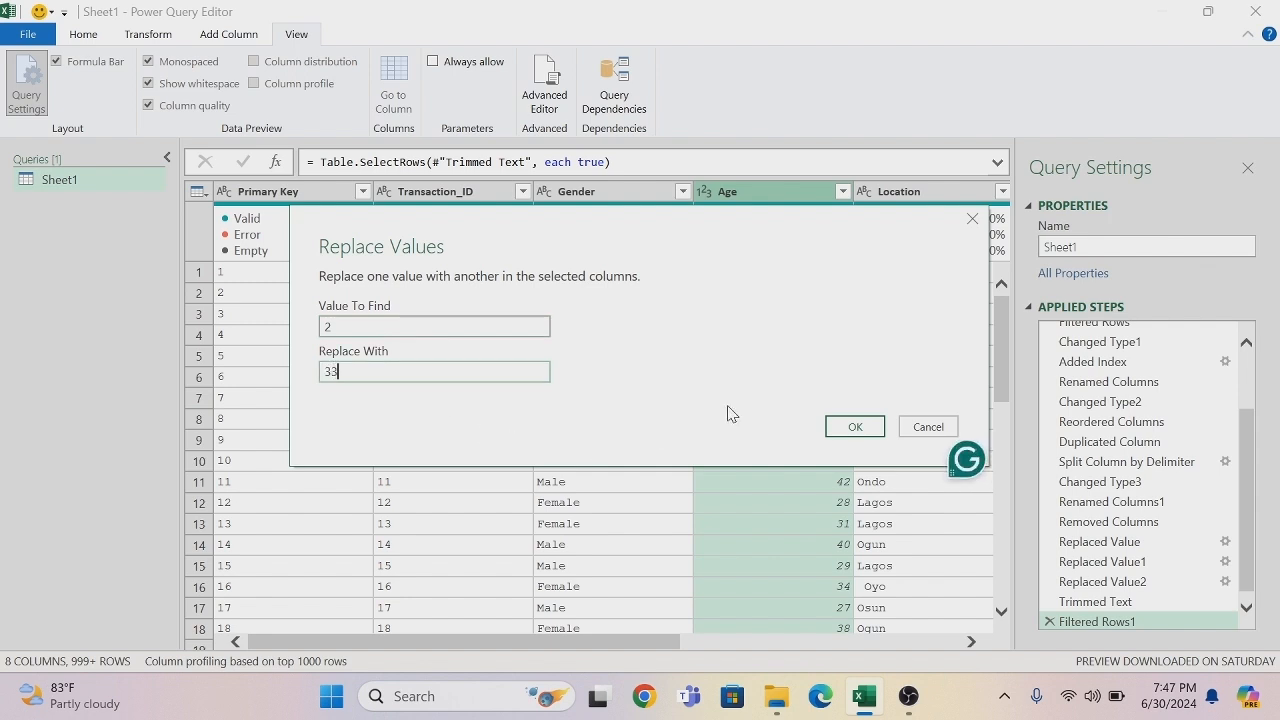
click(851, 430)
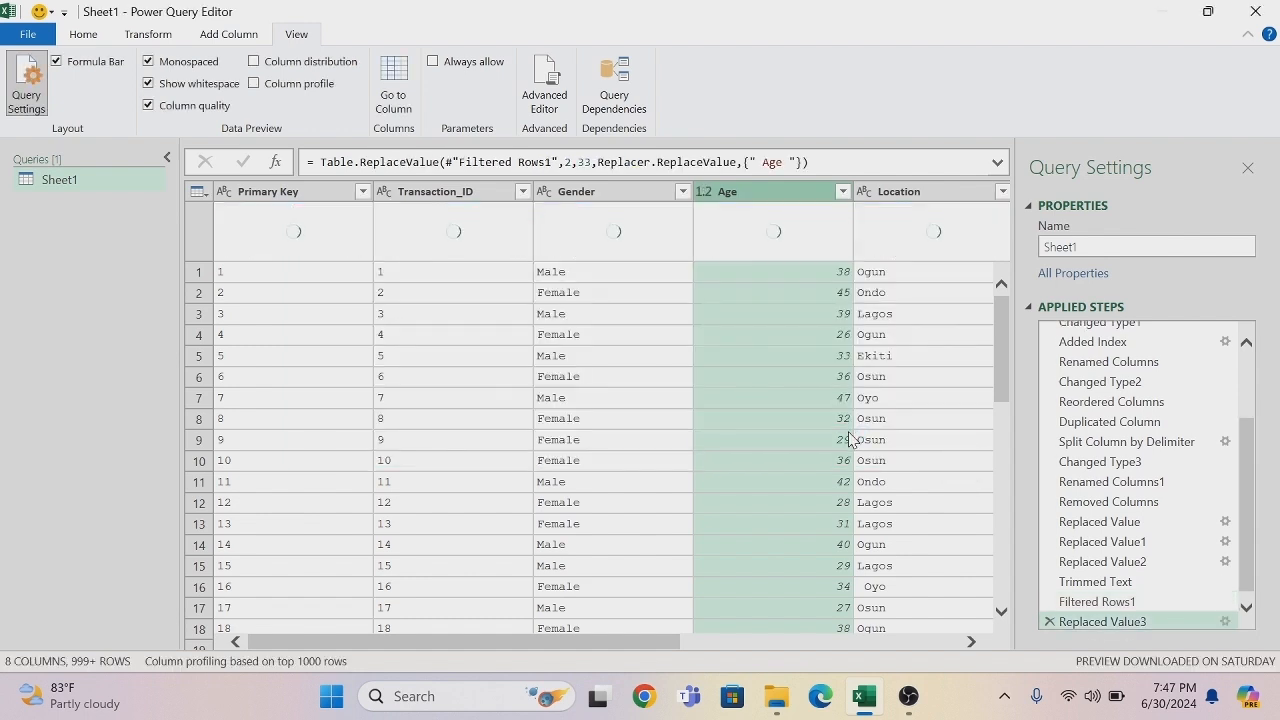
click(705, 192)
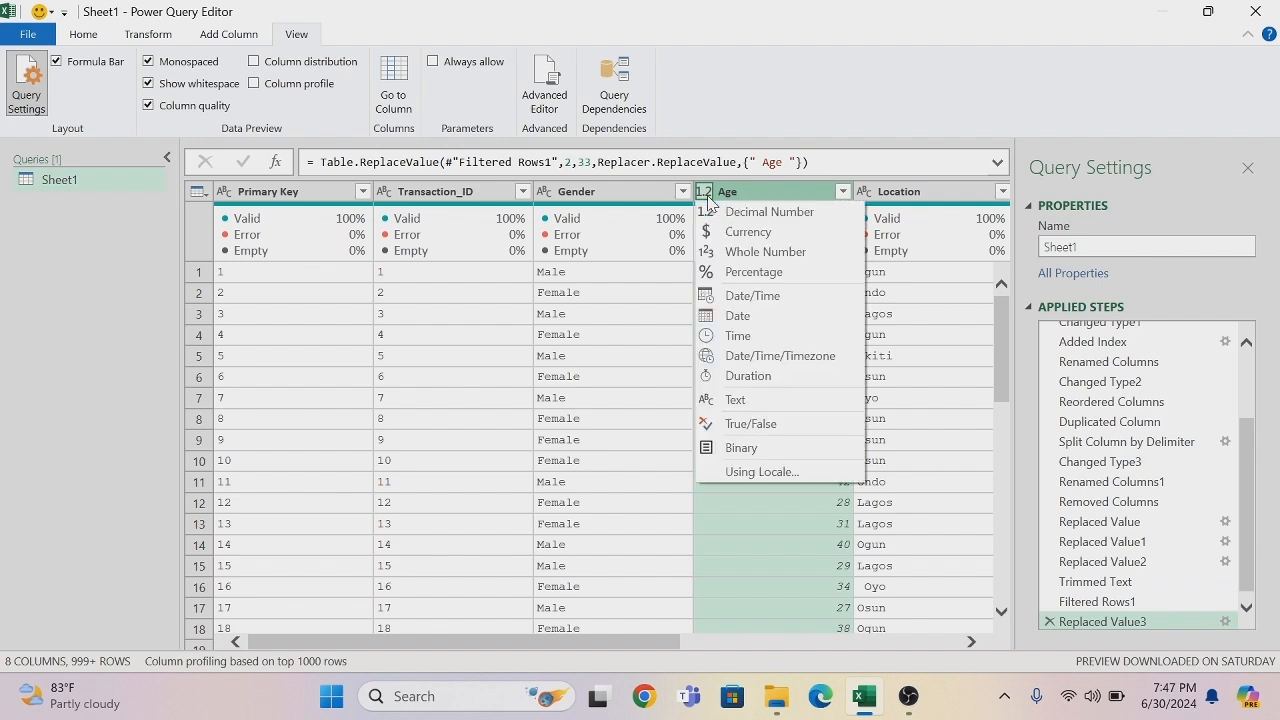
key(Escape)
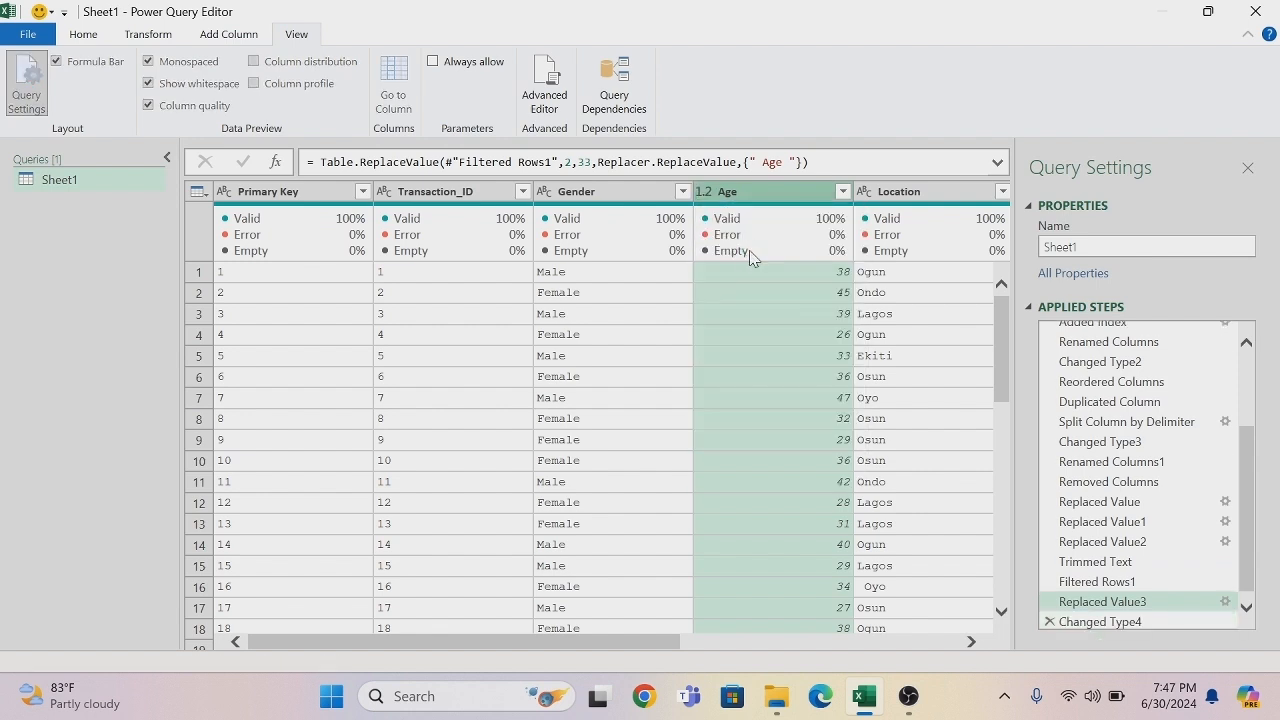
- Recheck the fully loaded Age filter list through to its highest values and accept it with every value selected
click(843, 191)
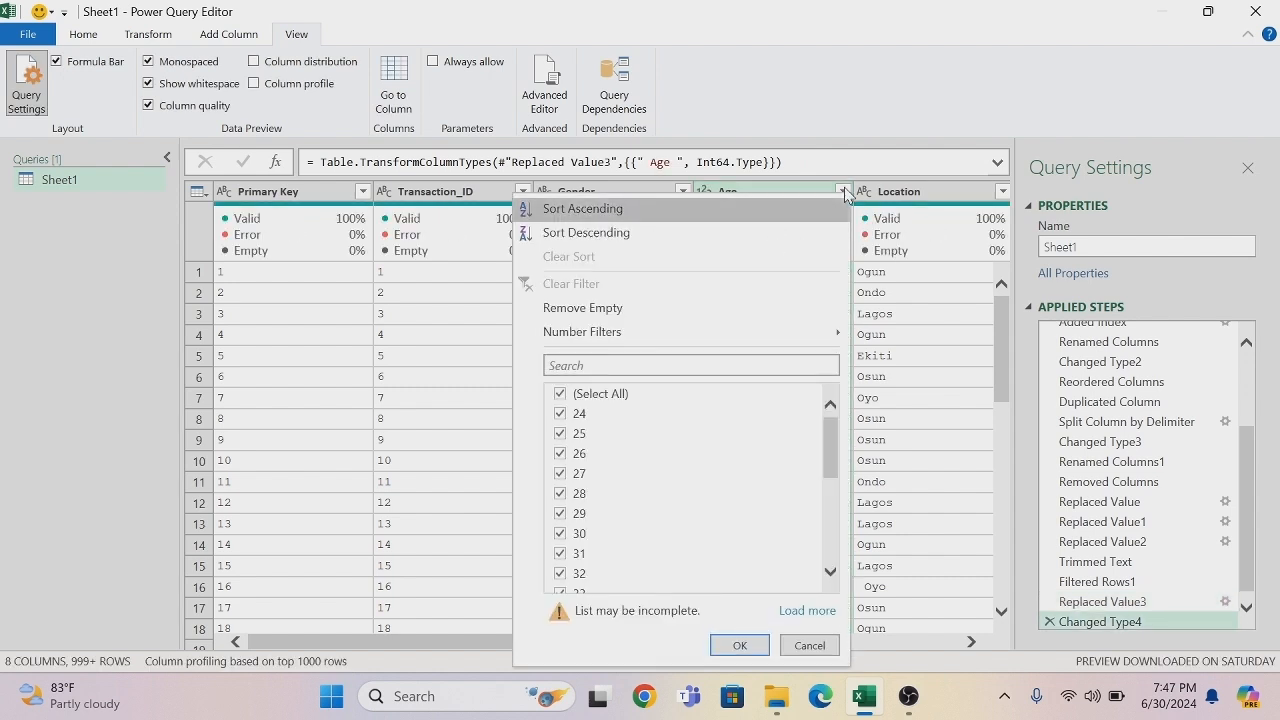
click(807, 611)
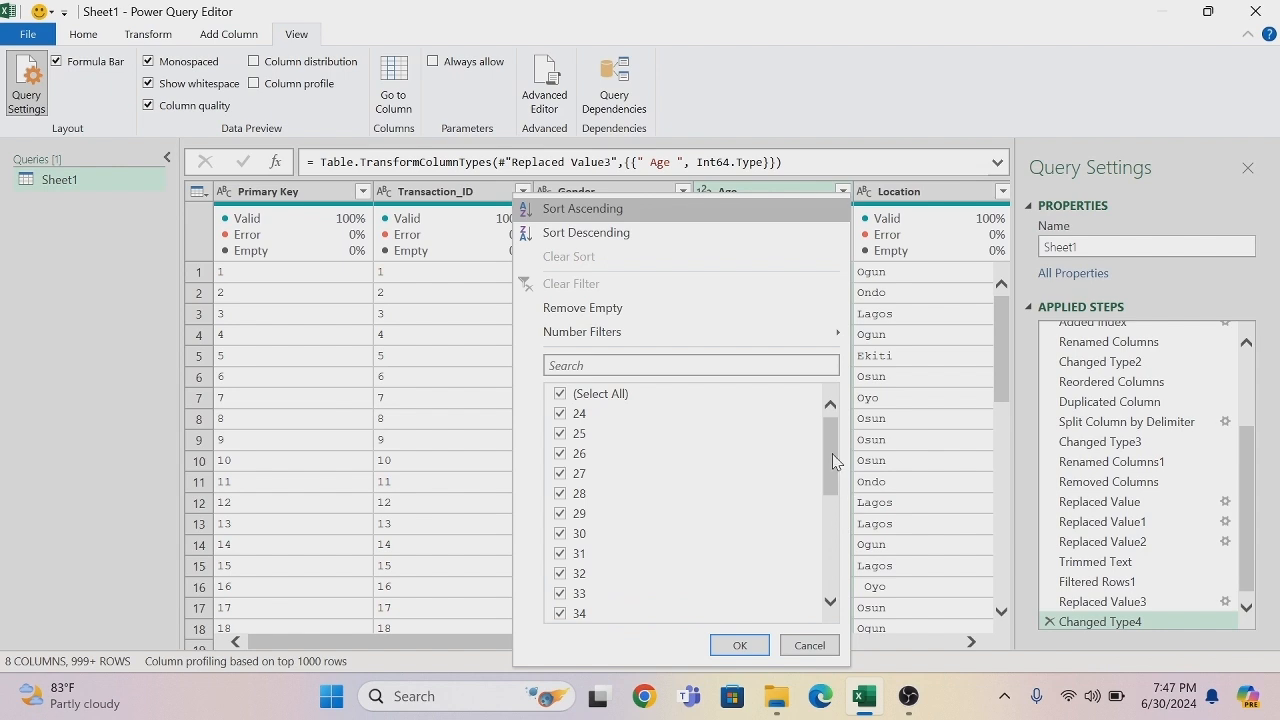
drag(835, 456, 857, 606)
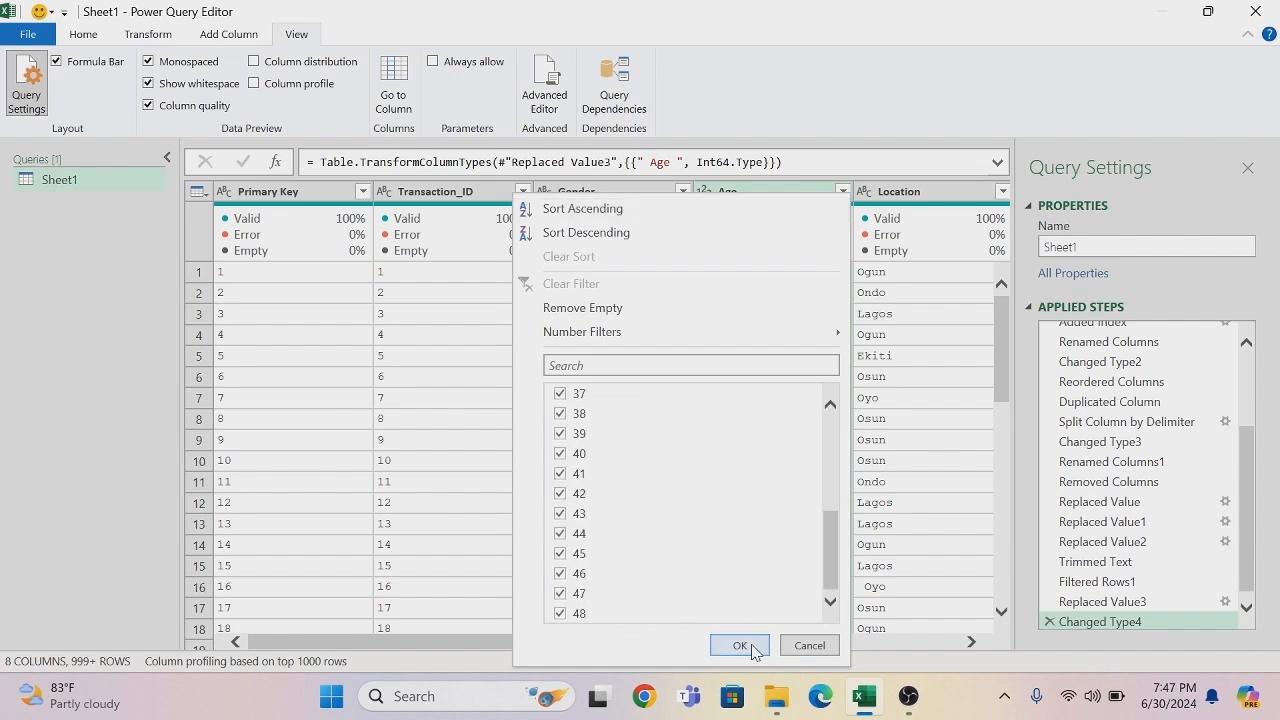
click(740, 645)
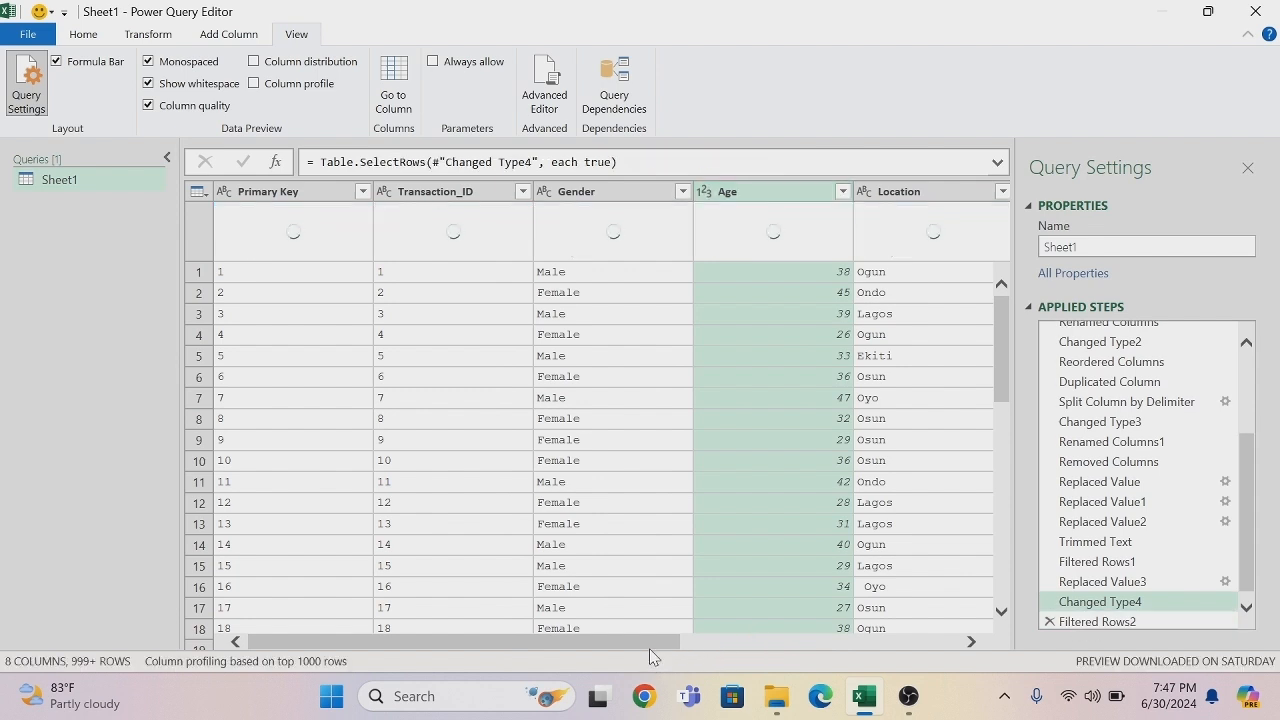
- Trim the leading and trailing spaces from the Location column's text
drag(652, 649, 728, 647)
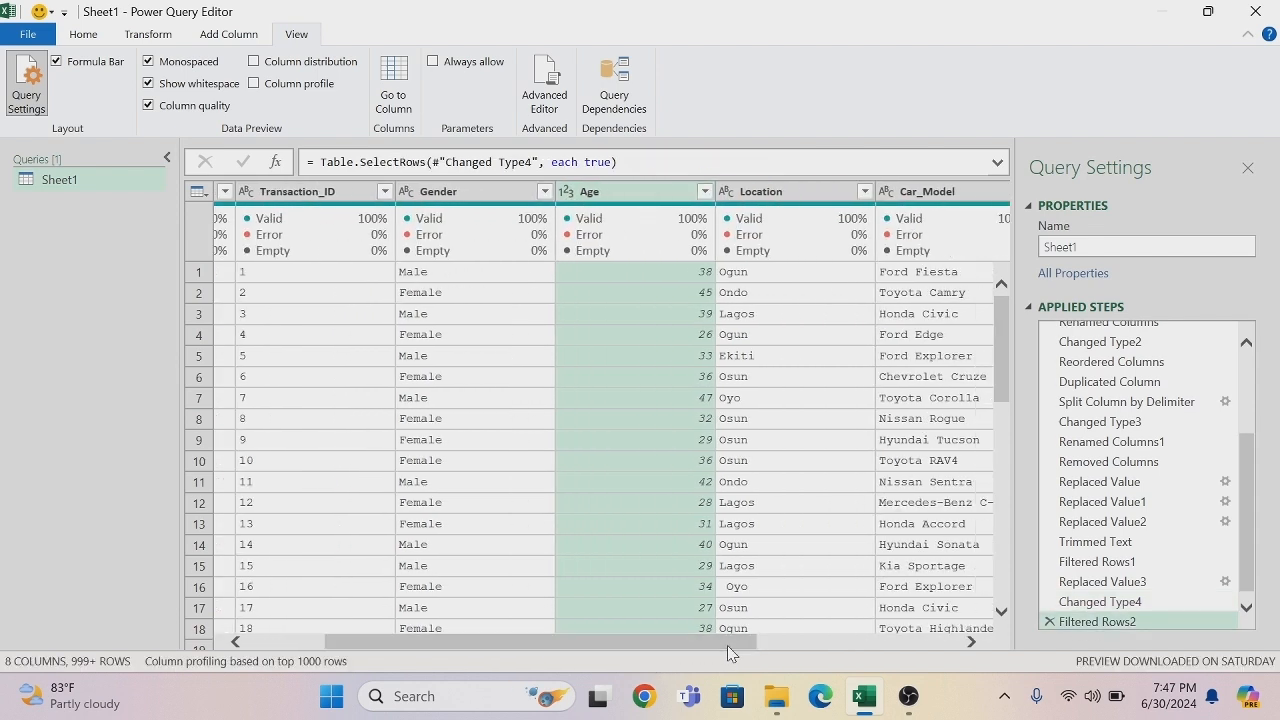
click(779, 195)
right_click(779, 195)
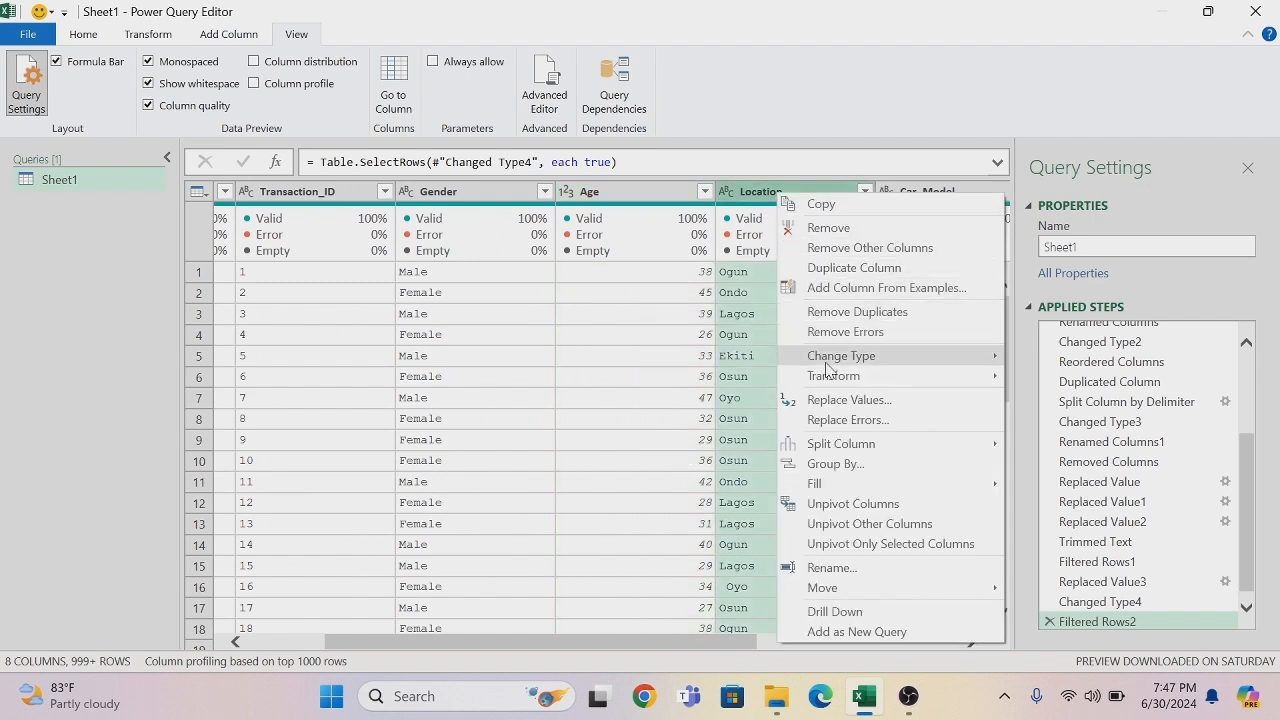
mouse_move(832, 386)
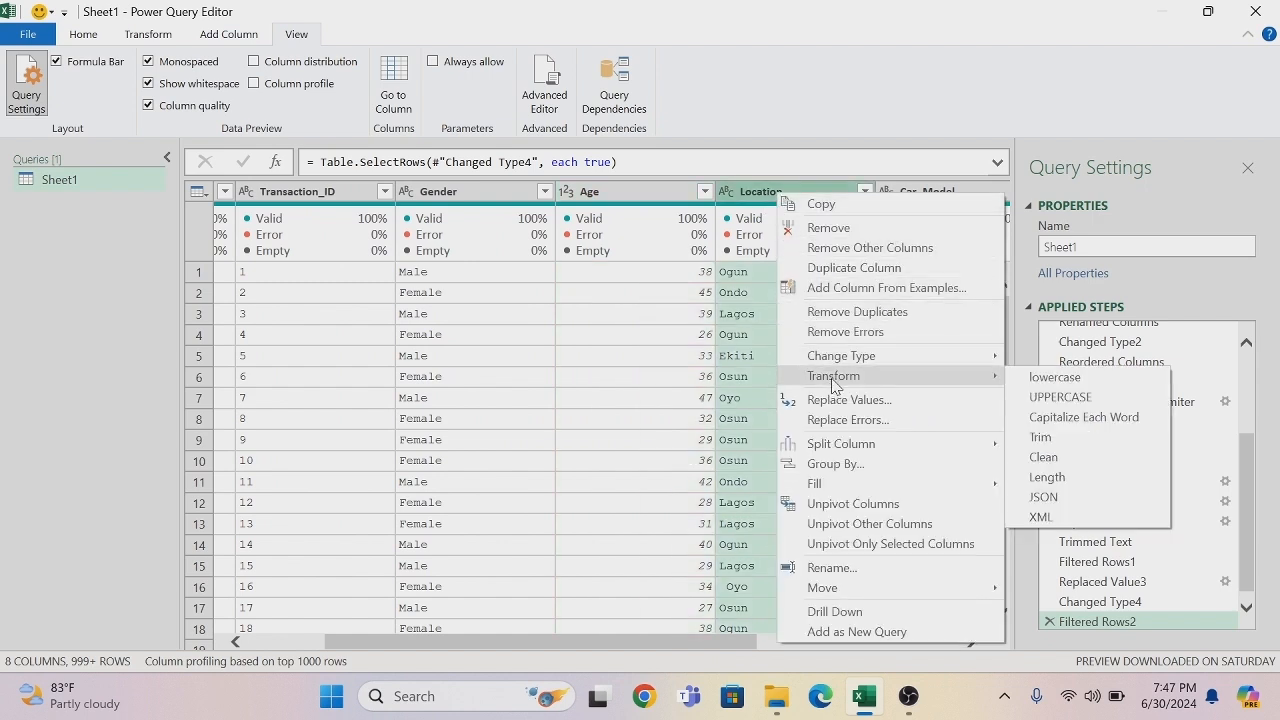
click(1044, 443)
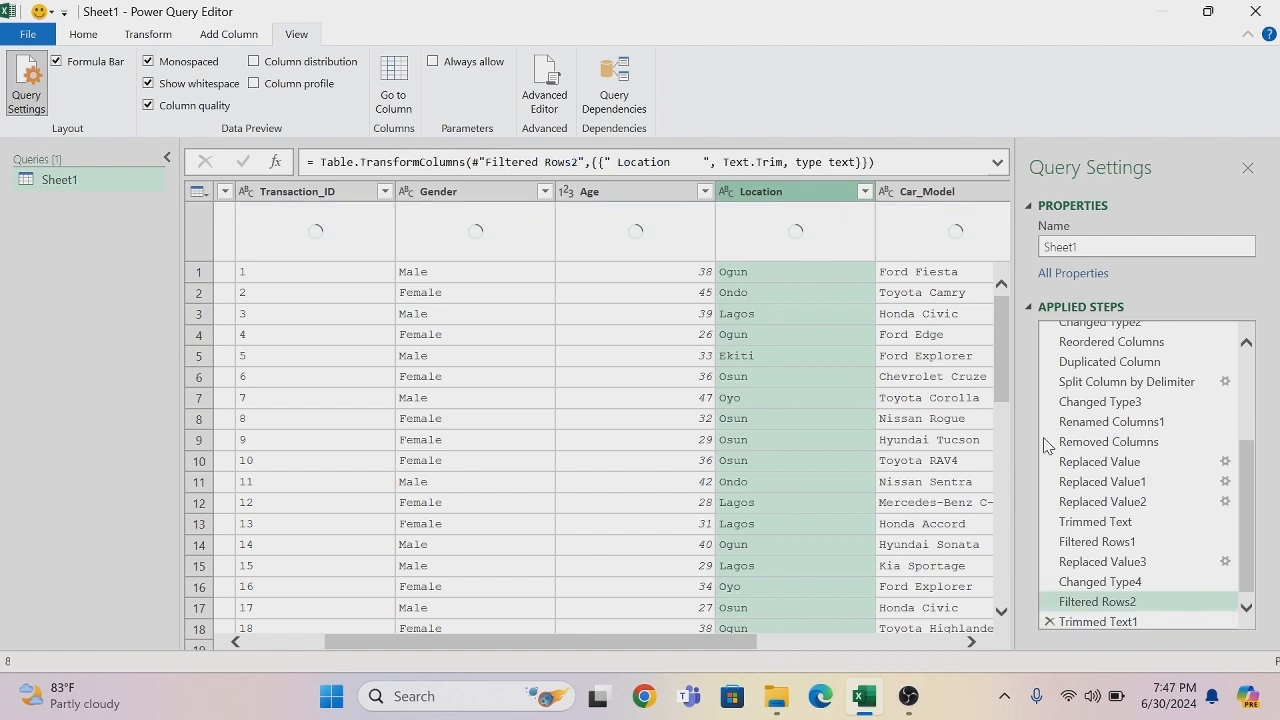
- Load the complete Location filter list, check it for misspelled states, and accept it with all values selected
click(864, 192)
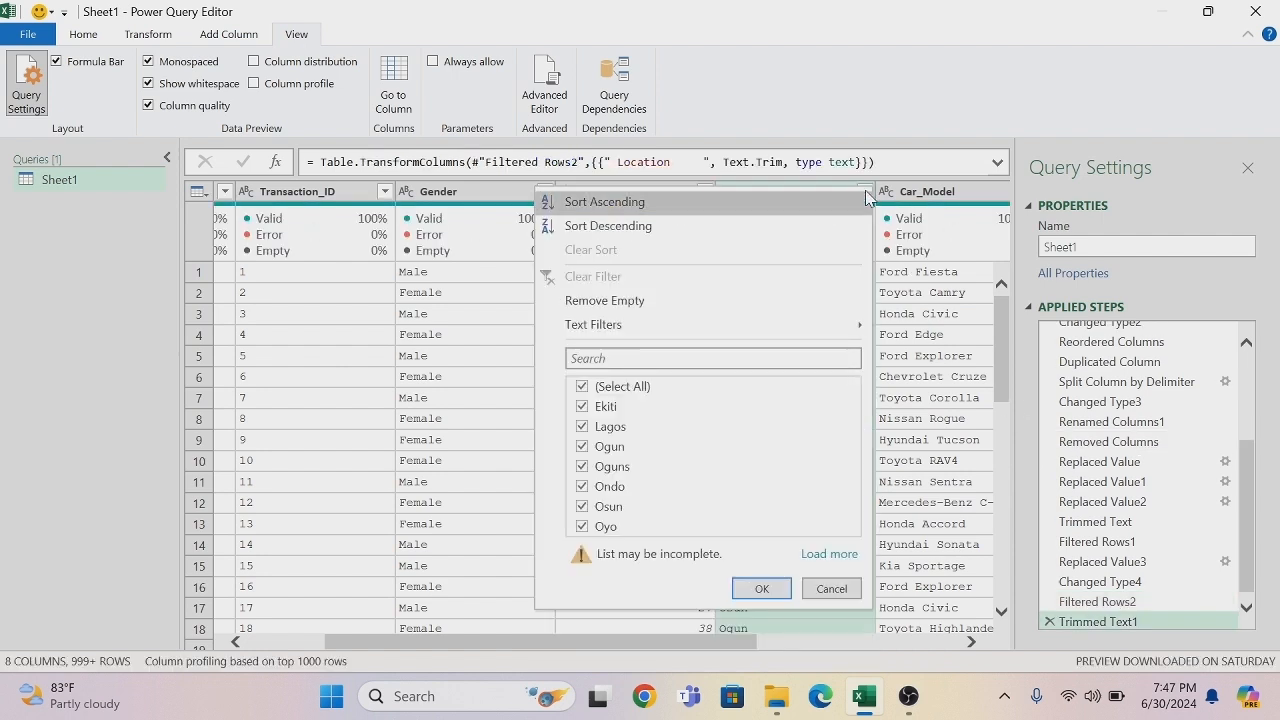
click(825, 556)
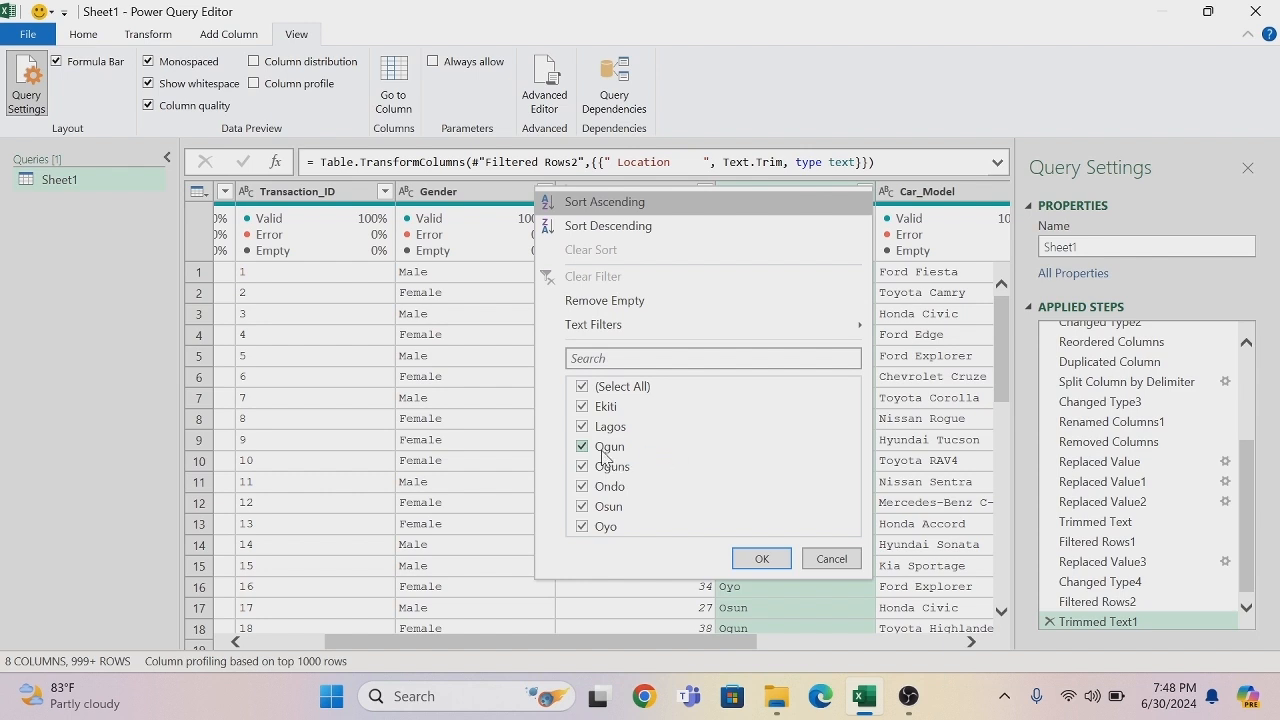
click(758, 558)
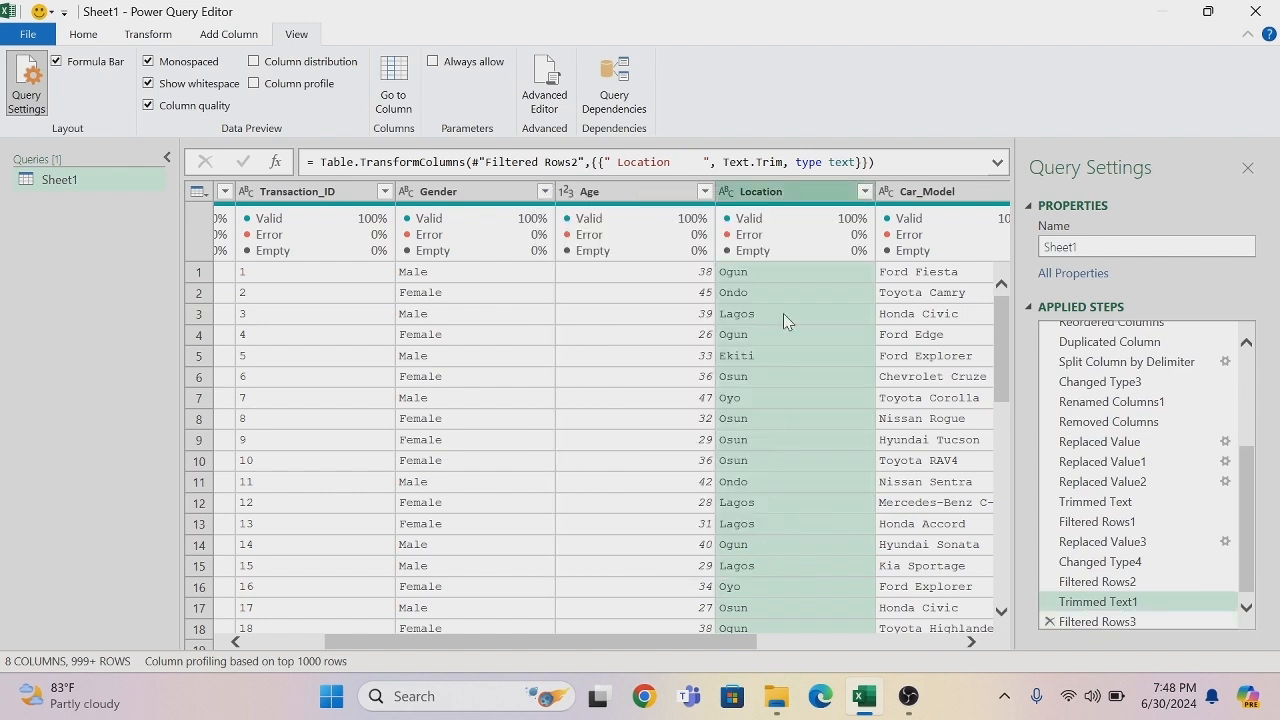
- Replace the value Oguns with Ogun in the Location column, matching entire cell contents
right_click(792, 195)
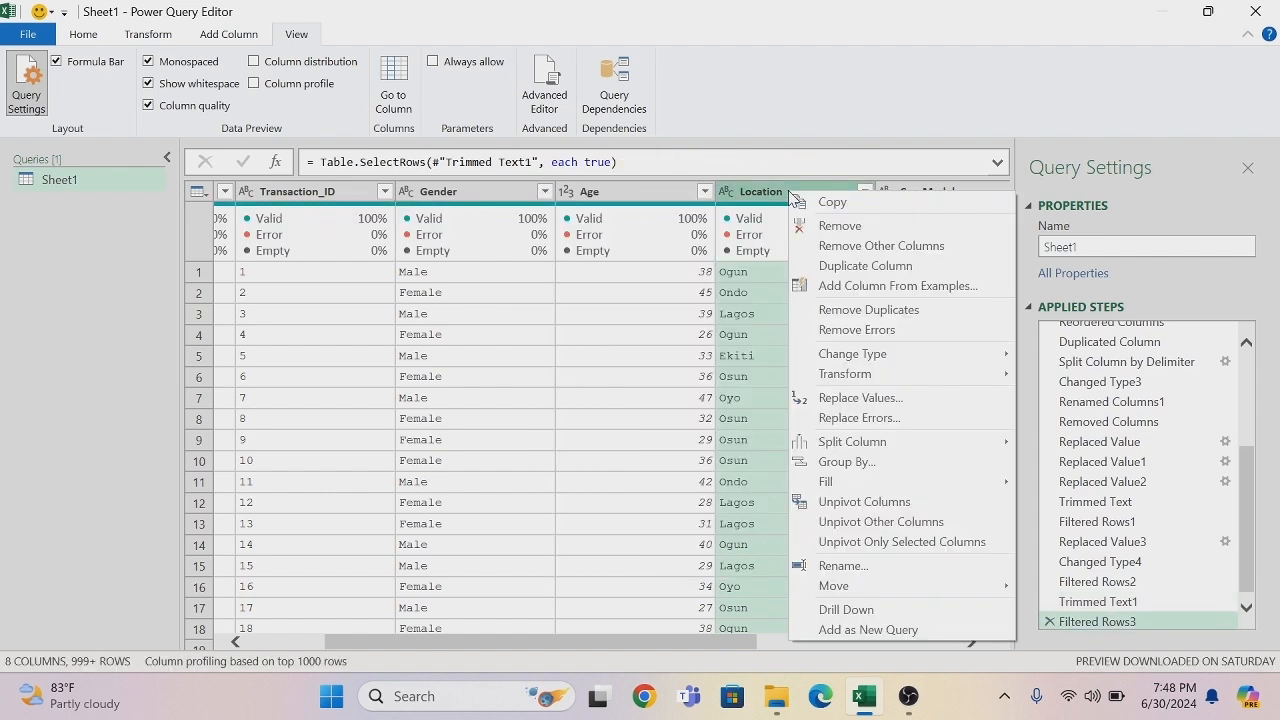
click(882, 400)
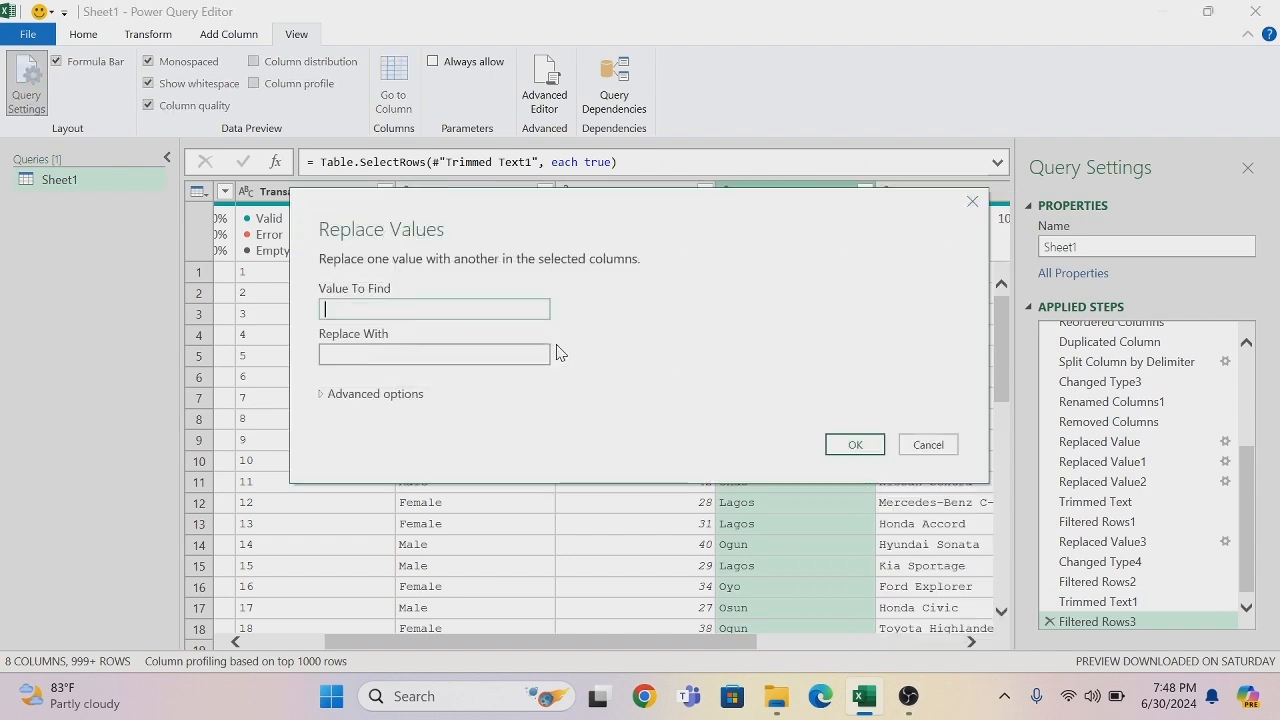
text(Oguns)
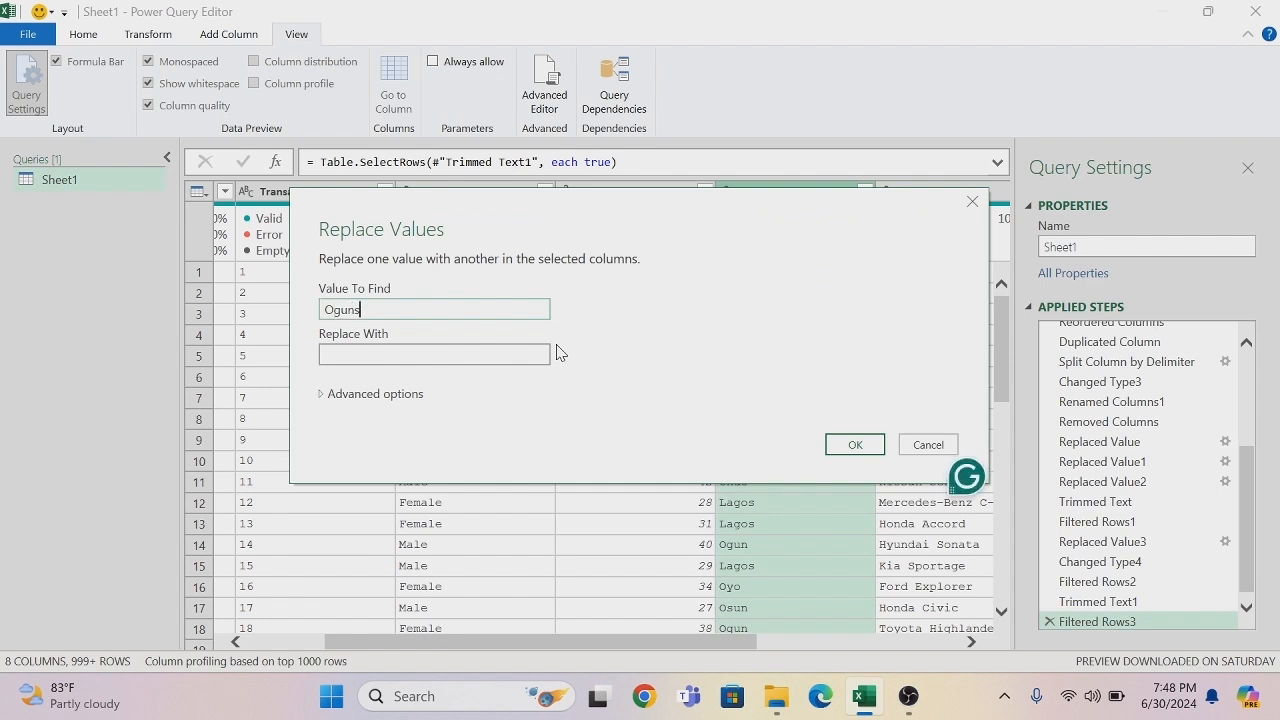
key(Tab)
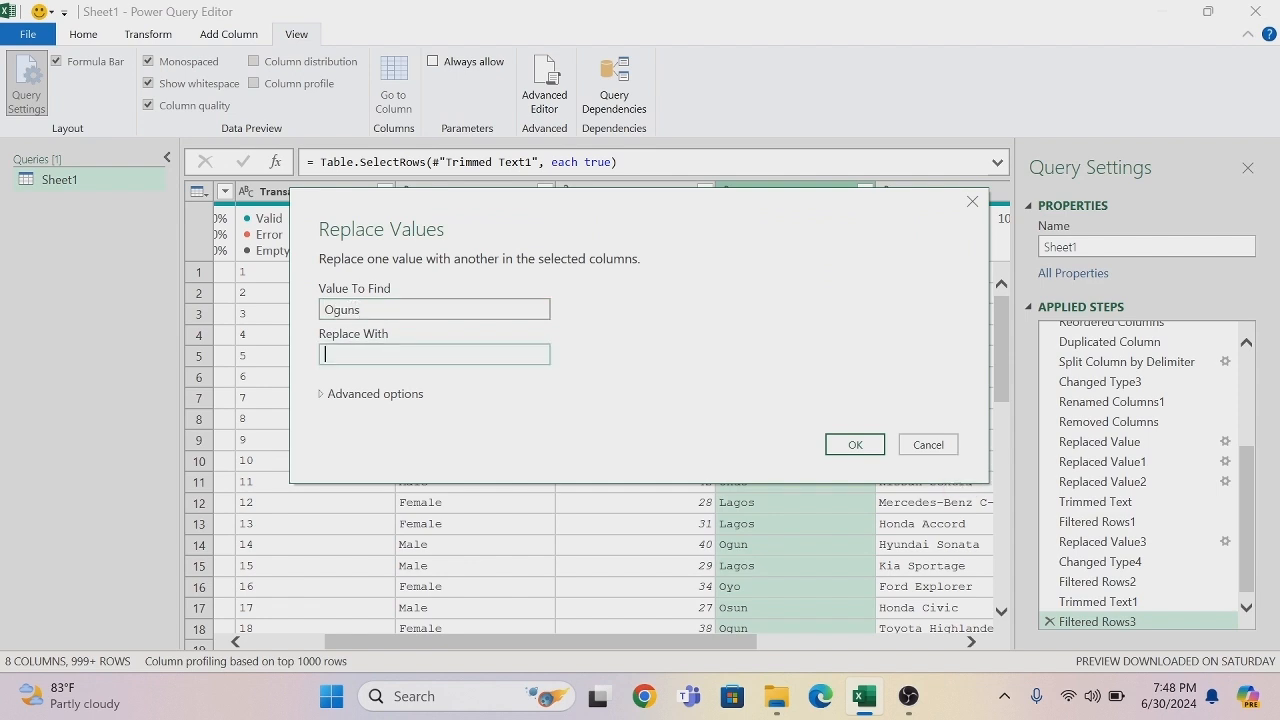
text(Ogun)
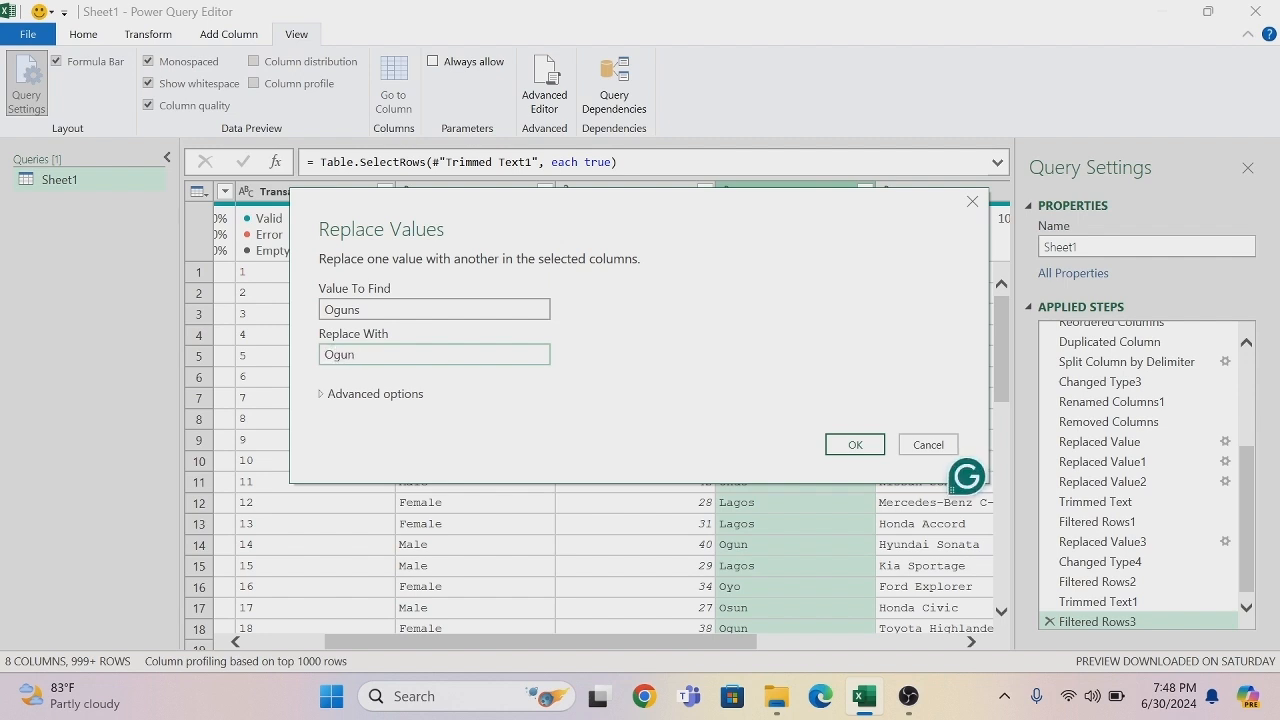
click(400, 397)
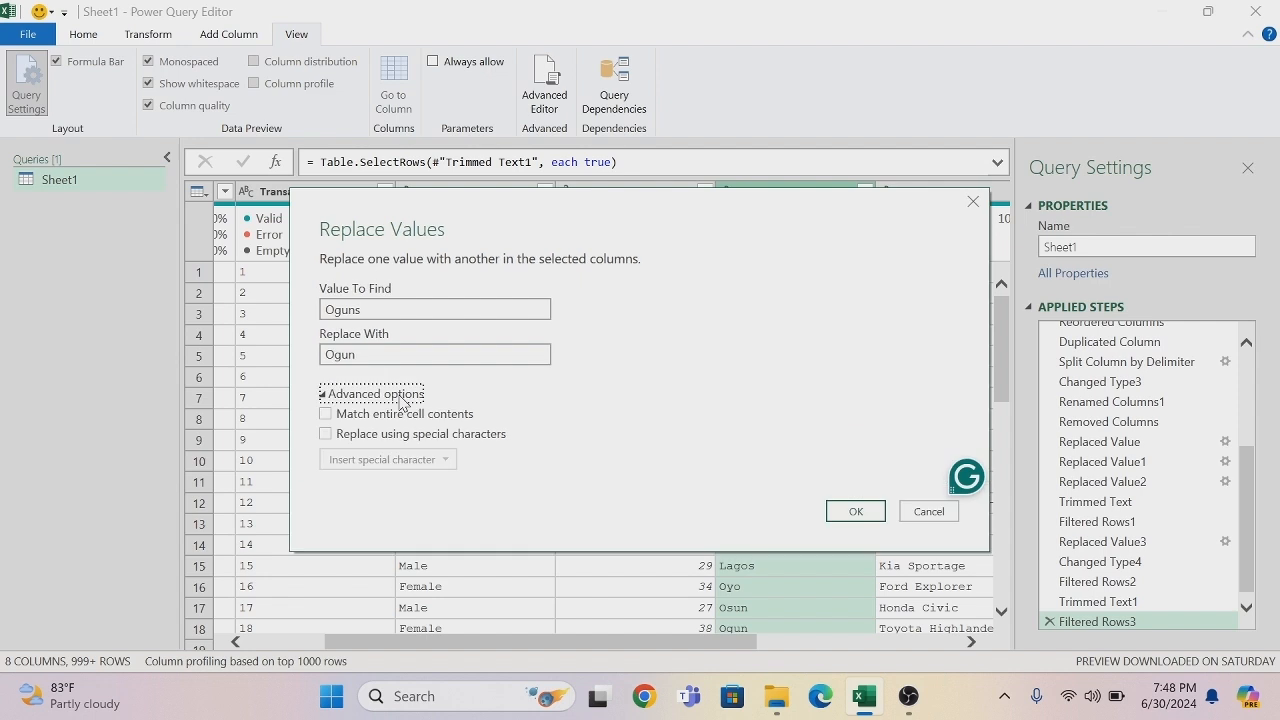
click(326, 414)
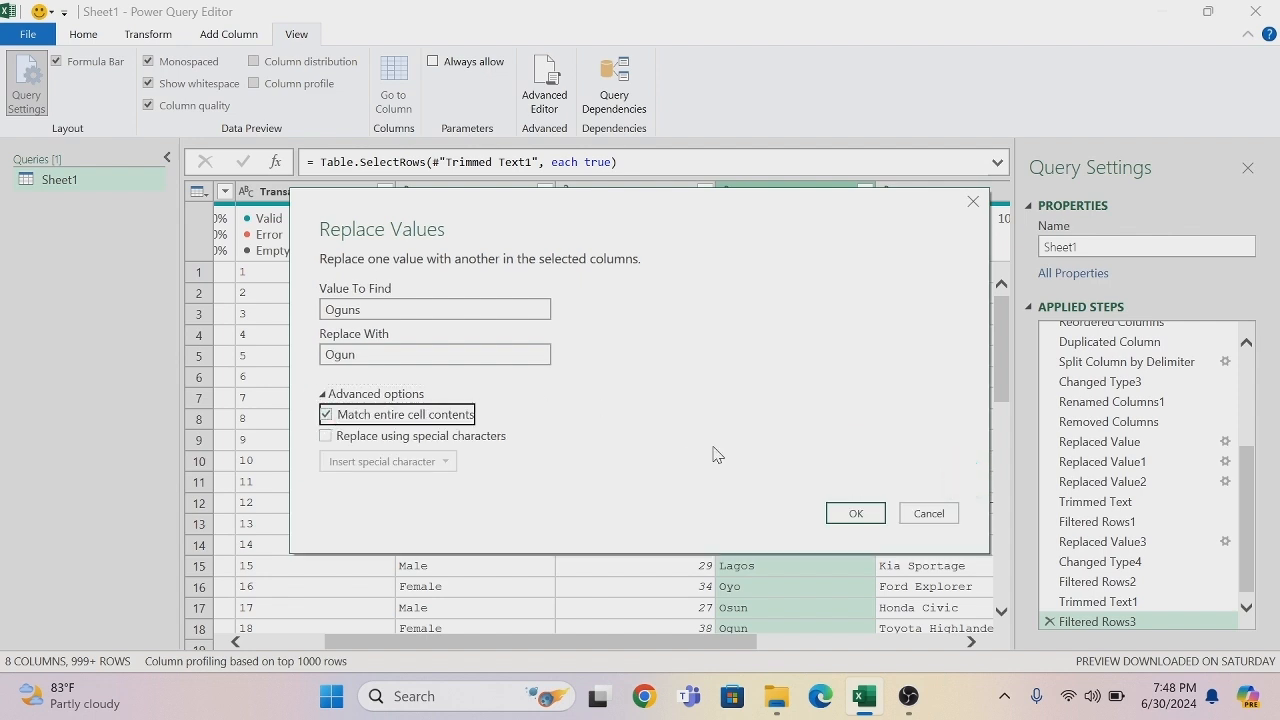
click(843, 514)
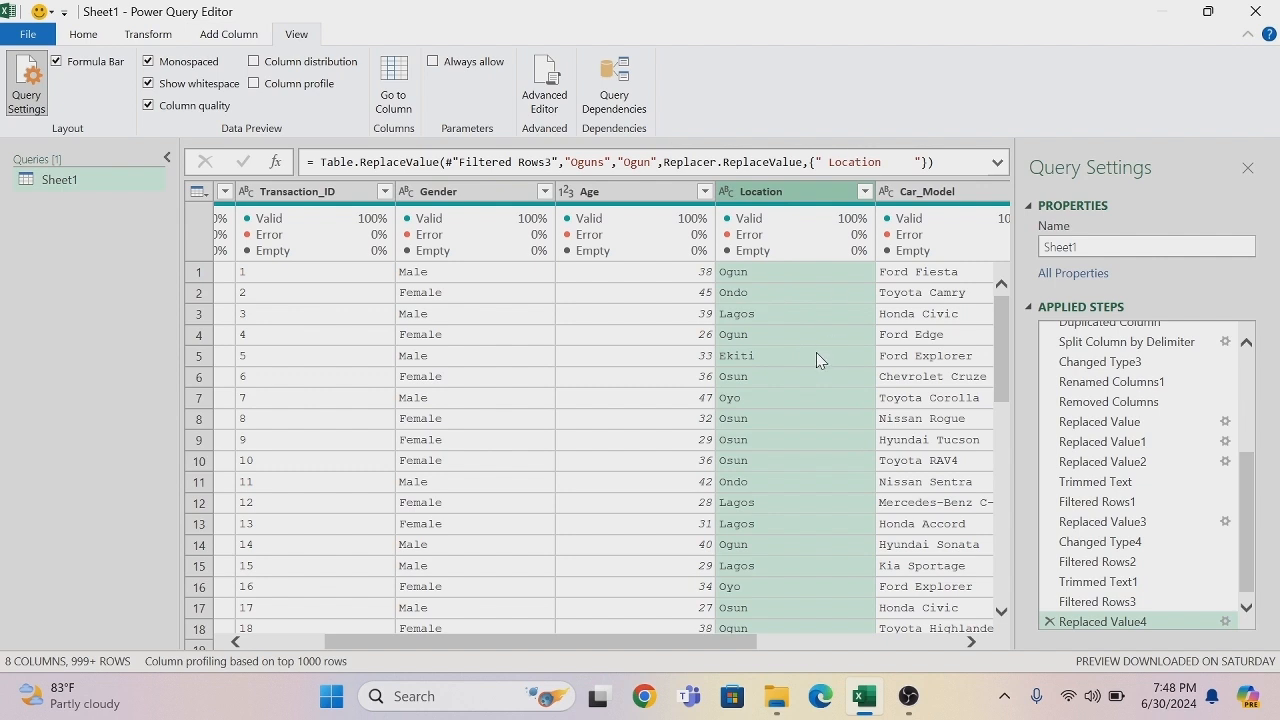
- Add a column from examples based on the selected Location column, giving "Ogun State" as the first row's sample value
click(222, 36)
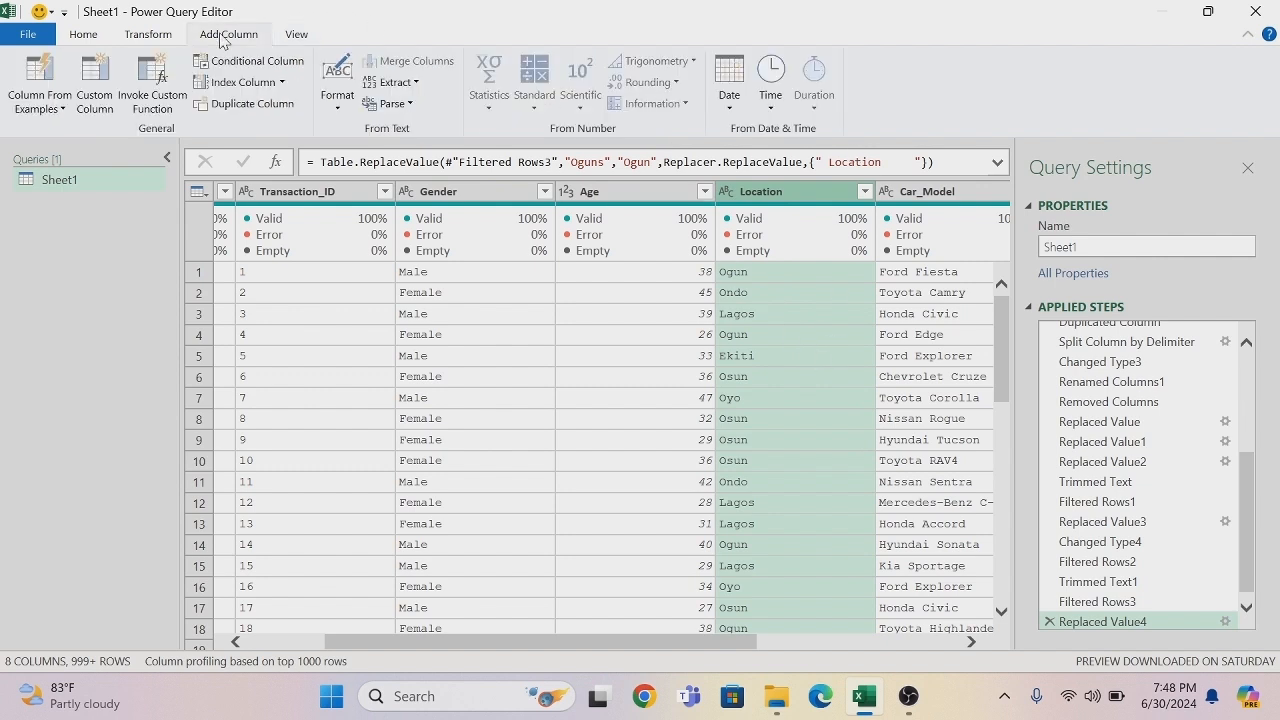
click(63, 110)
click(64, 150)
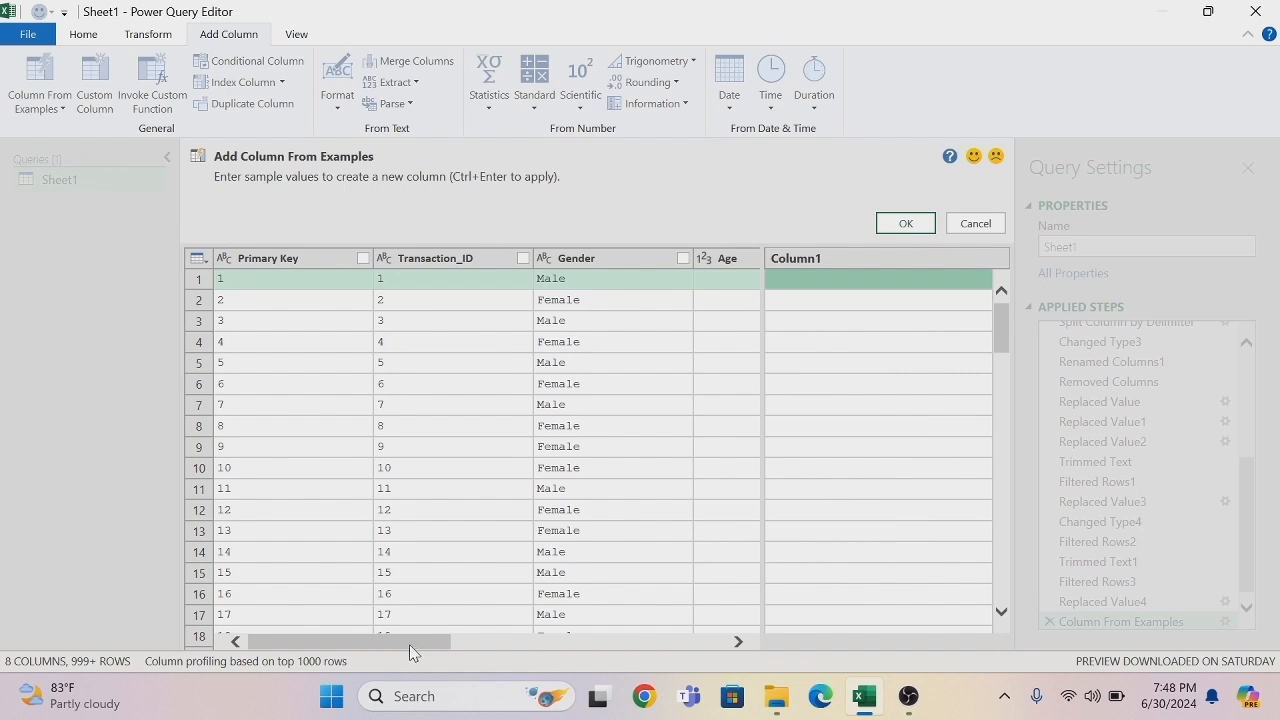
drag(410, 645, 506, 648)
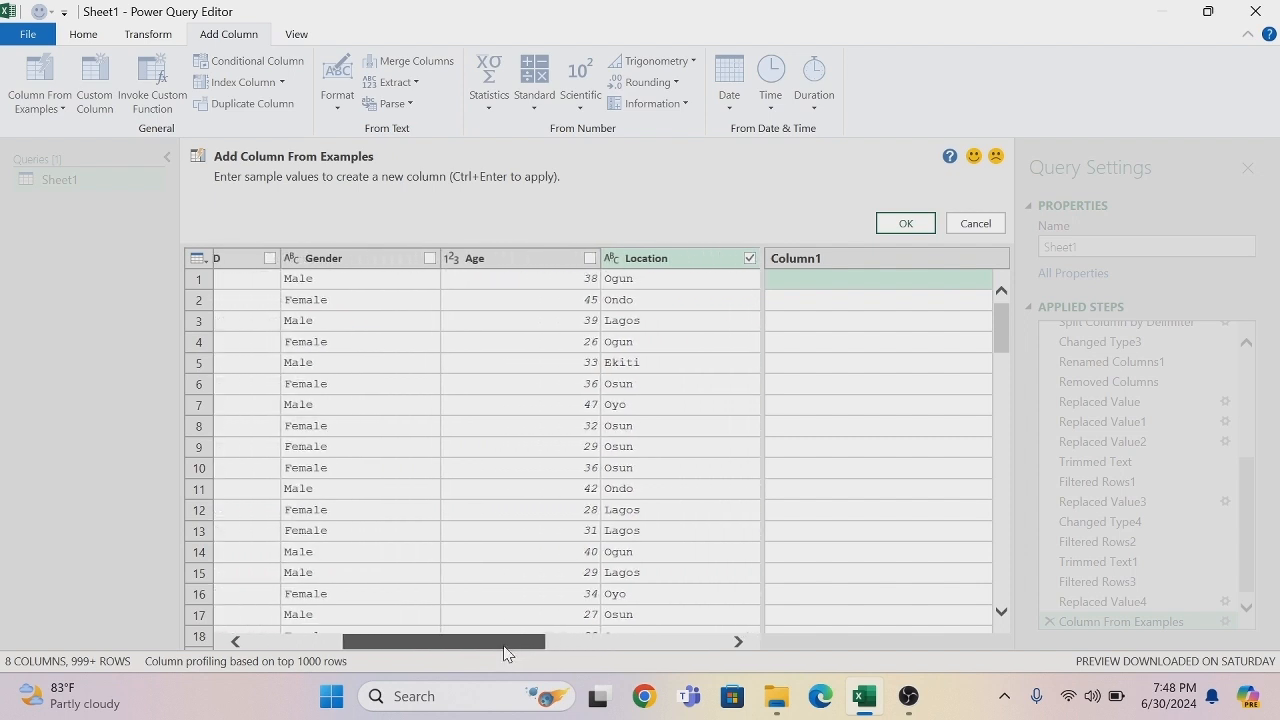
click(784, 283)
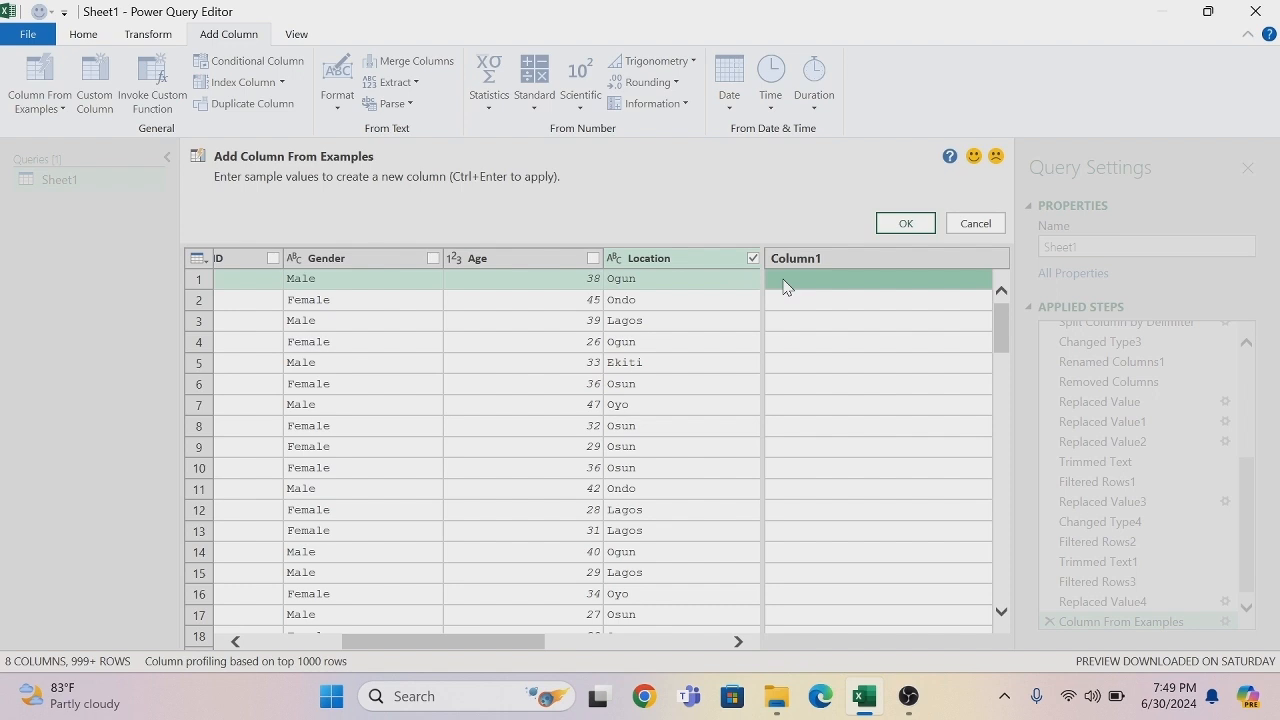
text(Ogun)
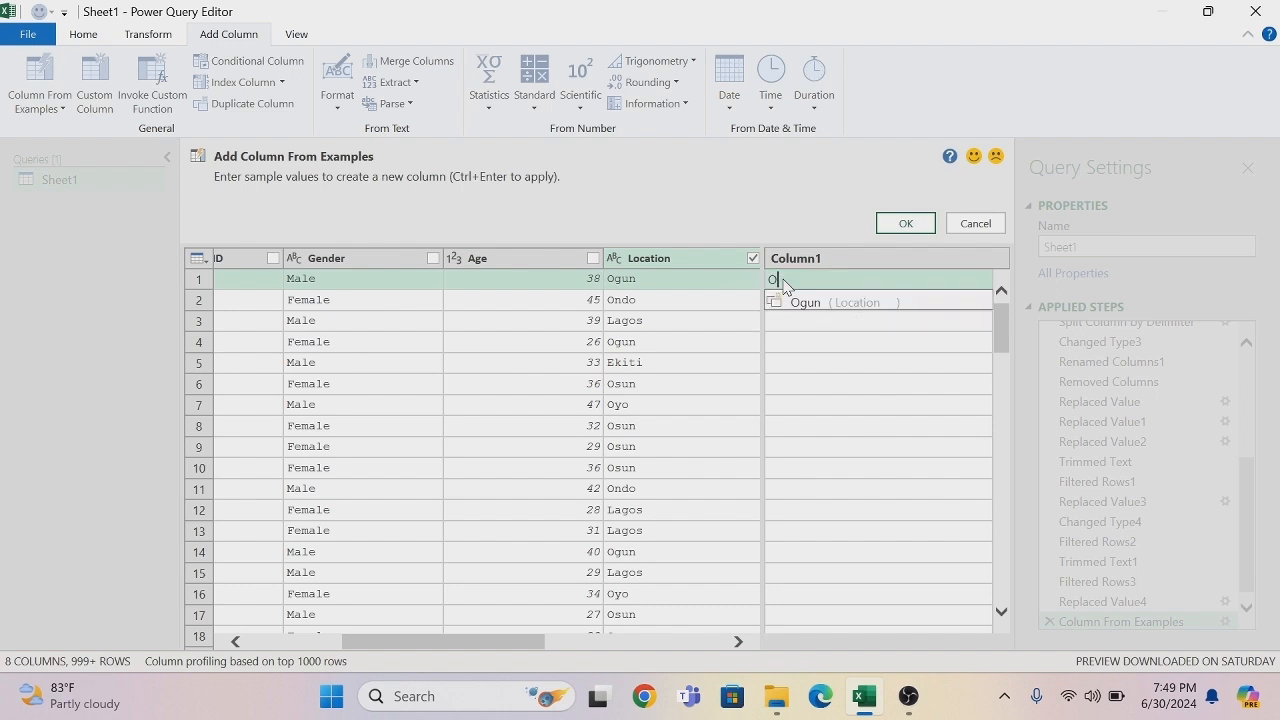
text( S)
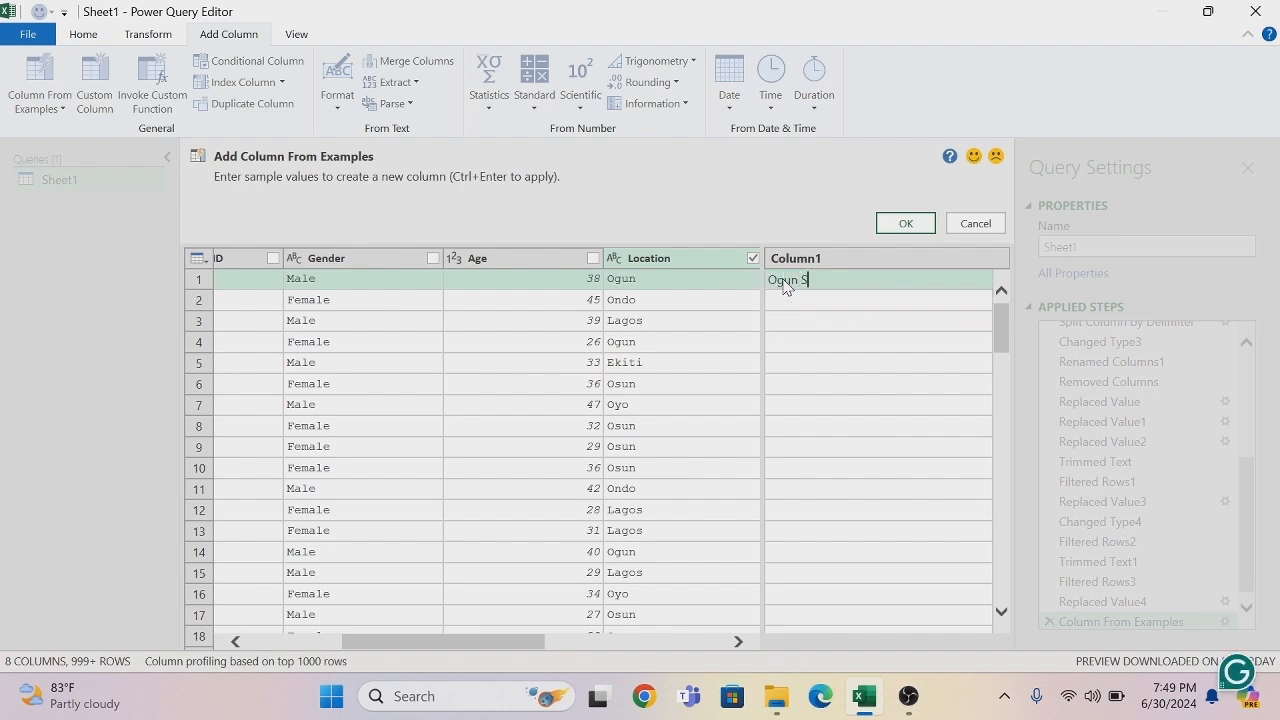
text(tate)
key(Return)
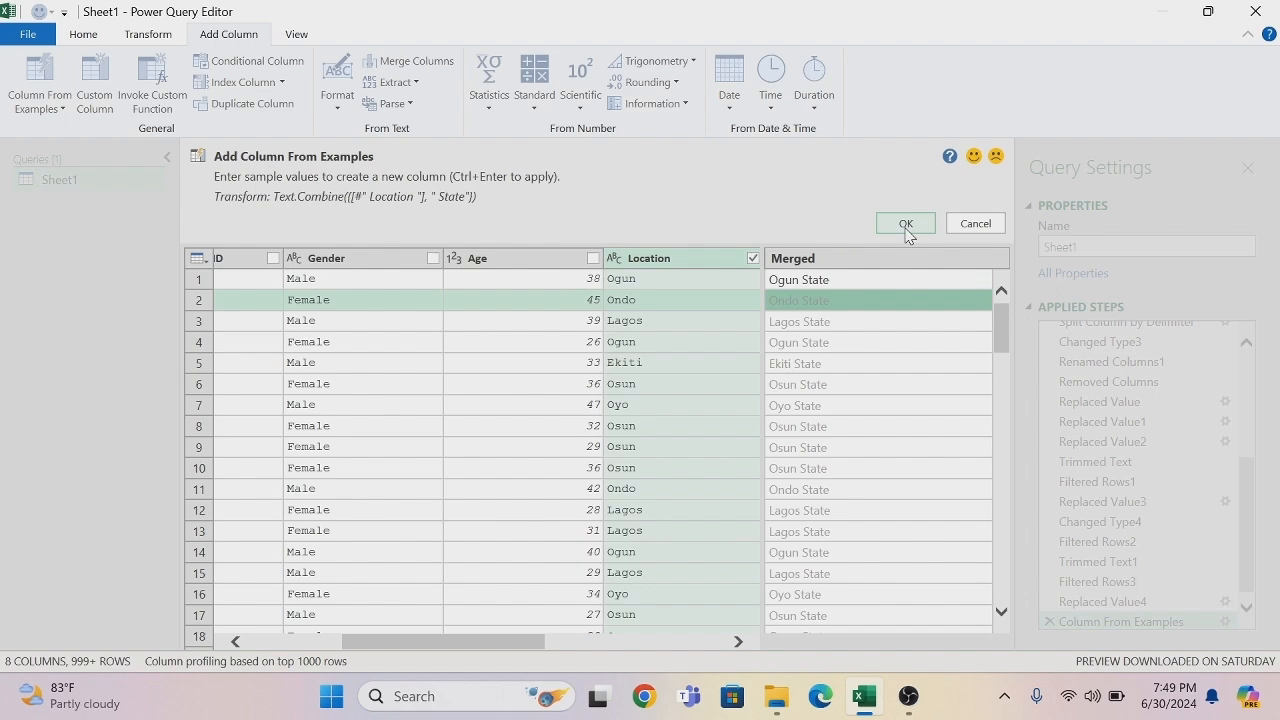
click(907, 230)
click(907, 230)
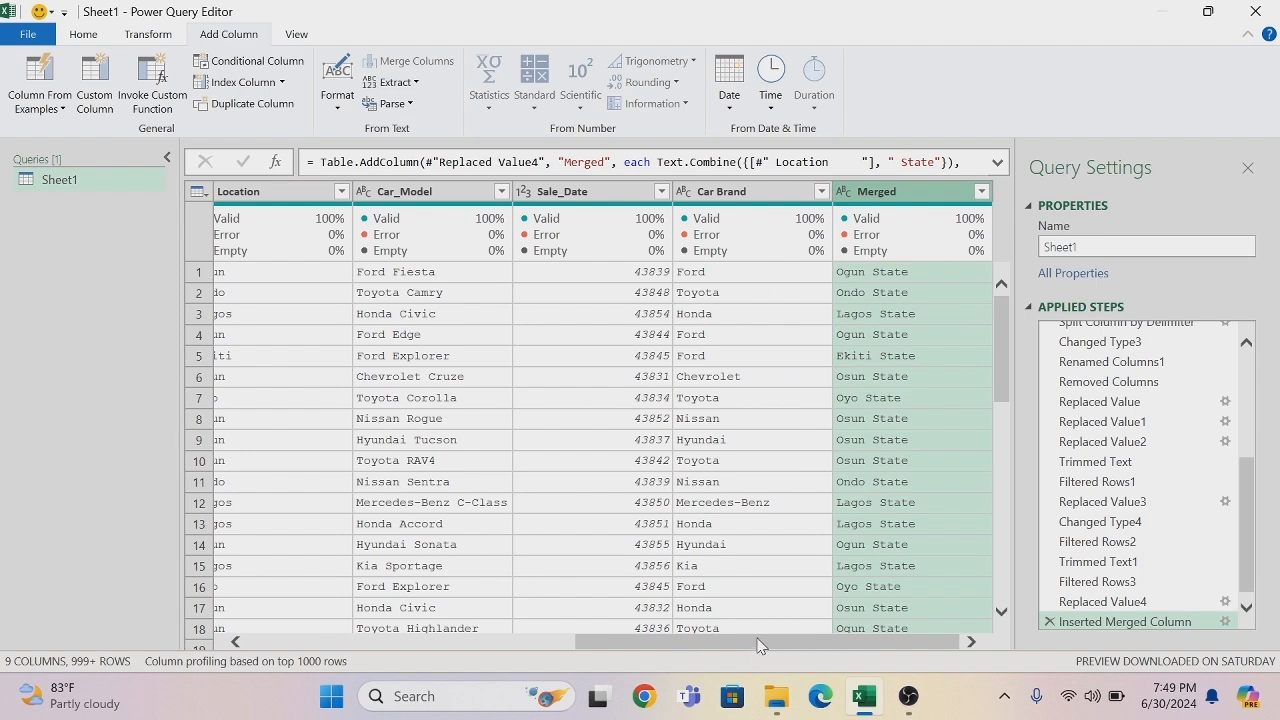
- Remove the original Location column from the query
drag(758, 645, 684, 650)
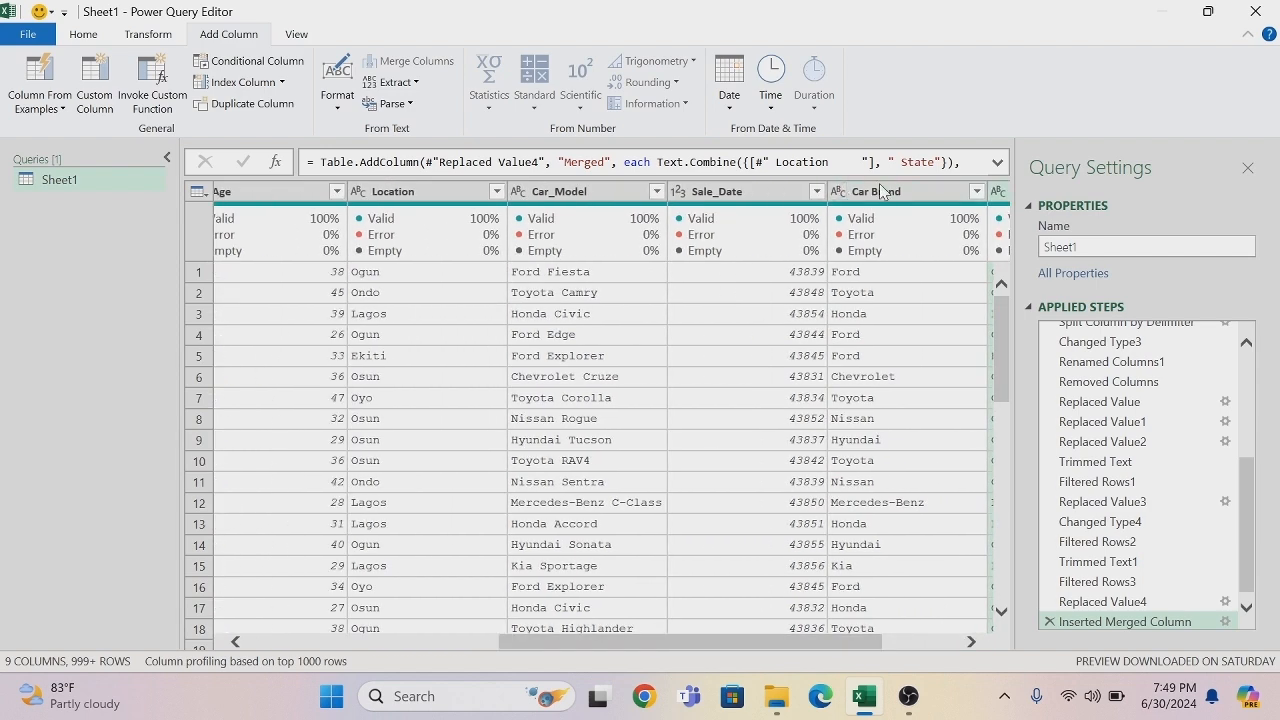
right_click(419, 197)
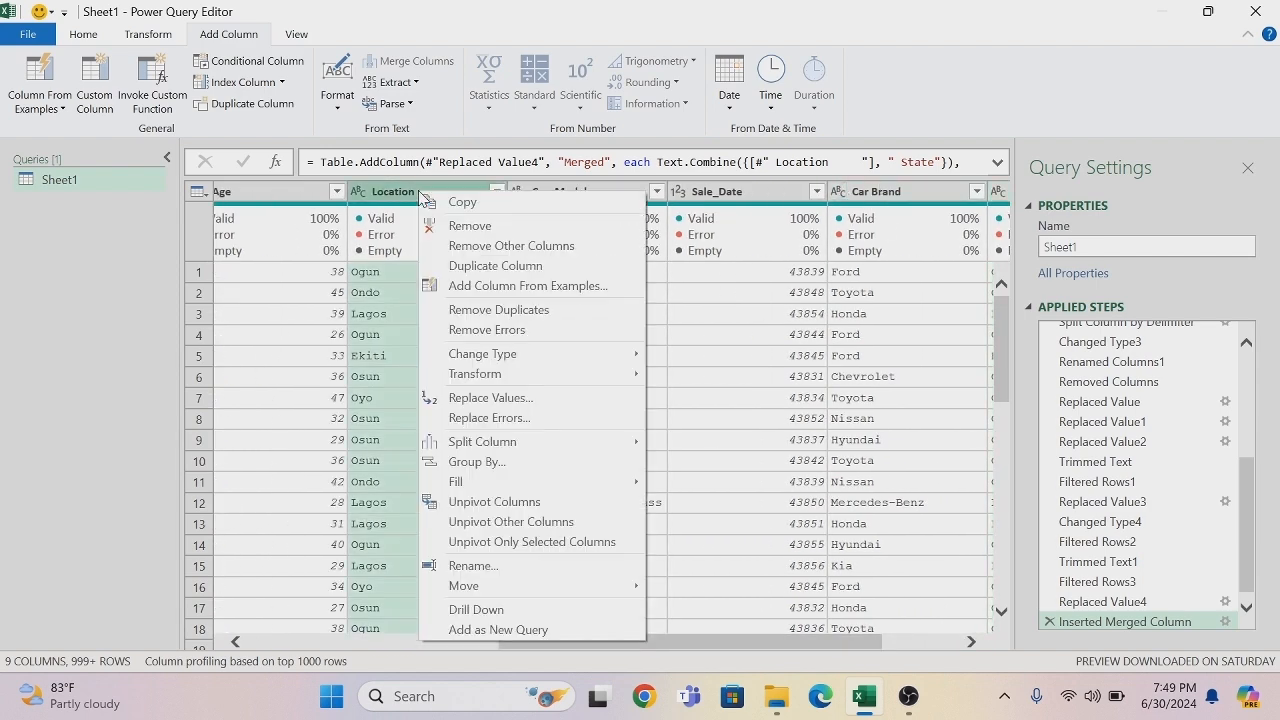
click(465, 228)
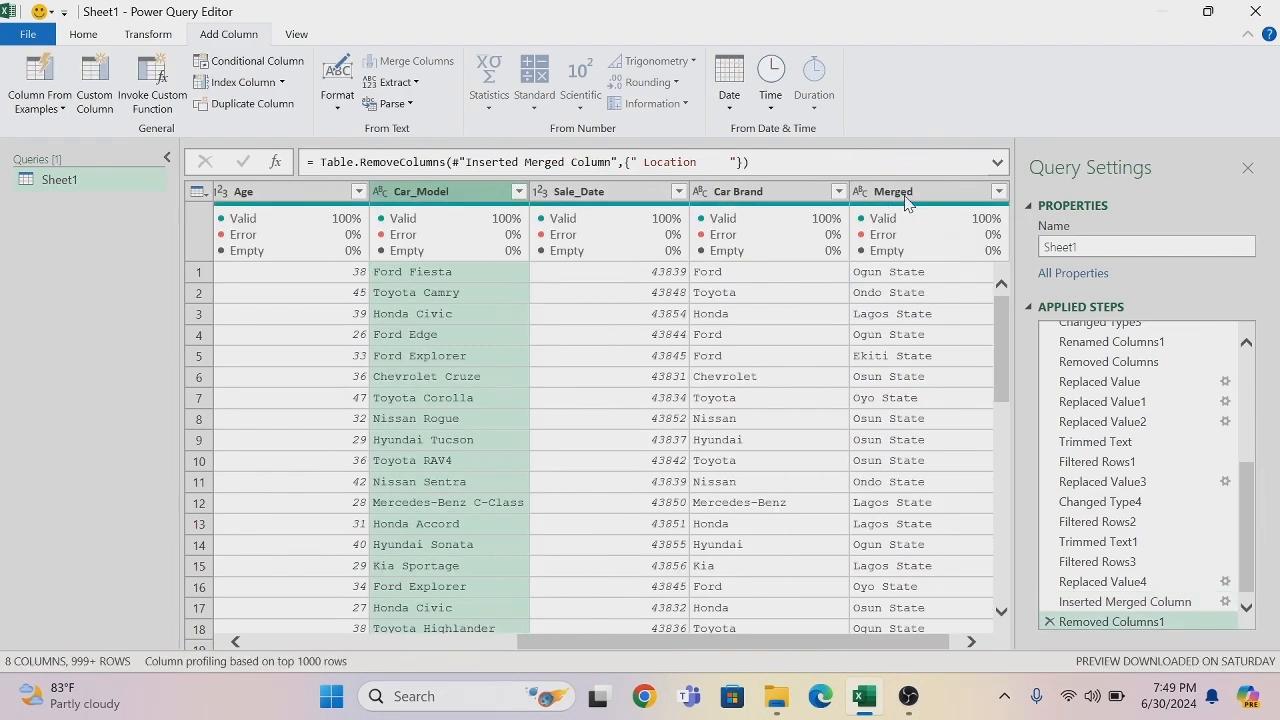
- Rename the Merged column holding the state names as Branch
click(923, 191)
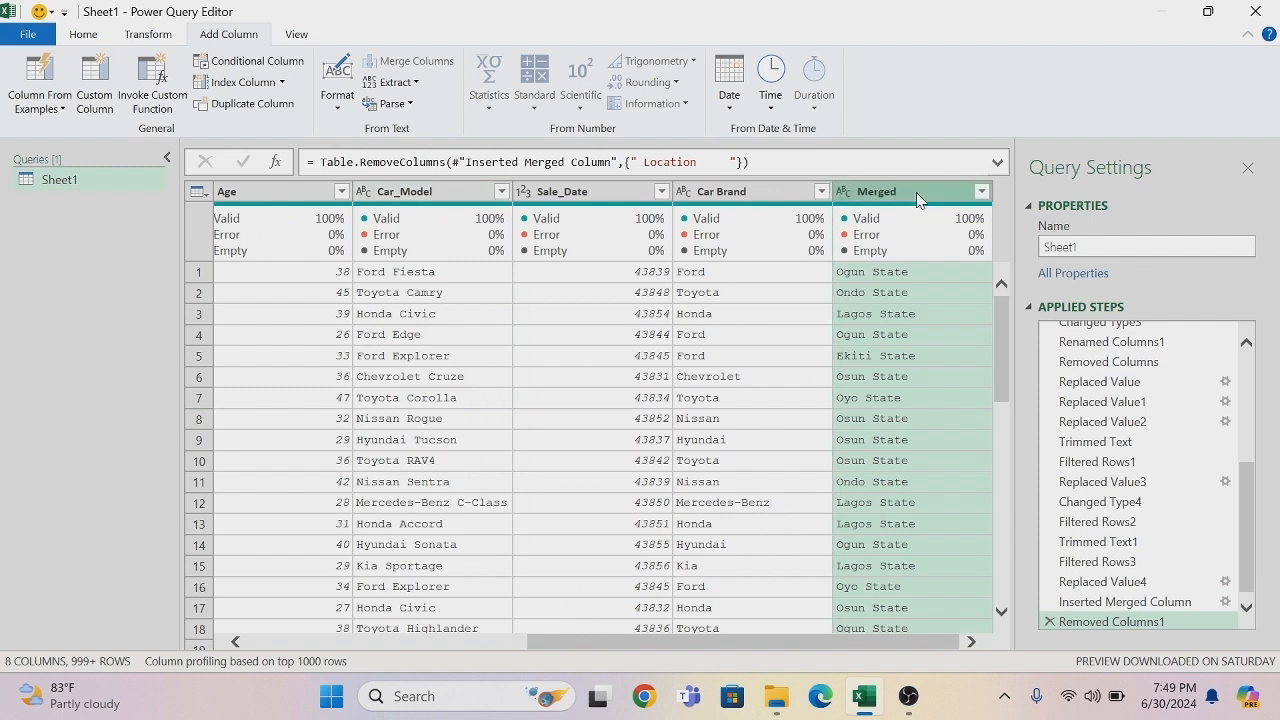
double_click(918, 193)
key(BackSpace)
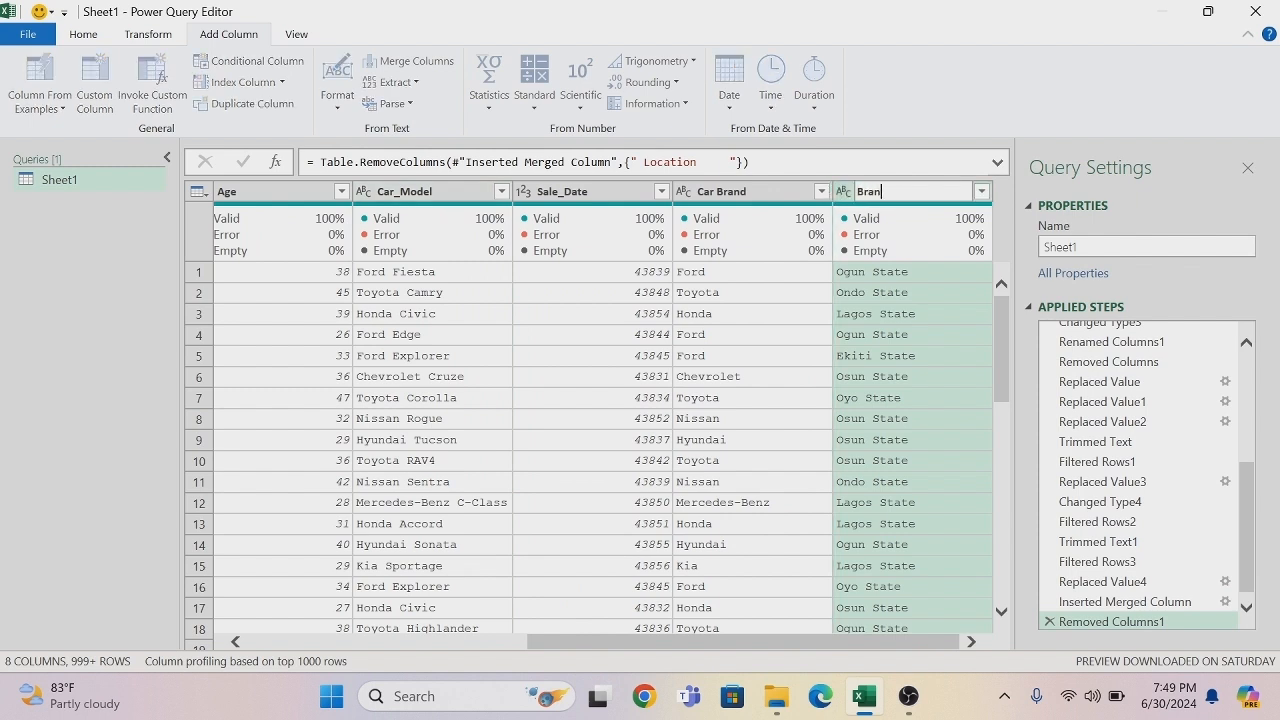
key(Return)
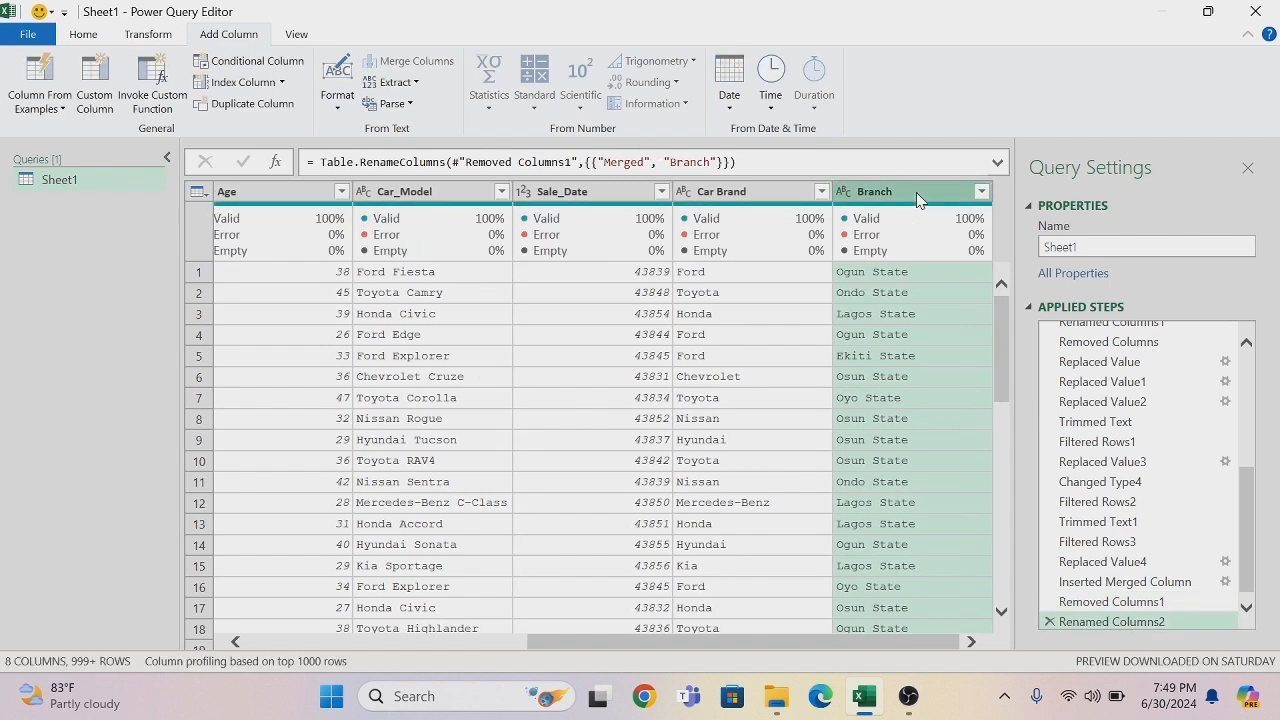
- Filter the Car_Model column to only the misspelled values Ford Edges and Toyta Highlander
click(501, 191)
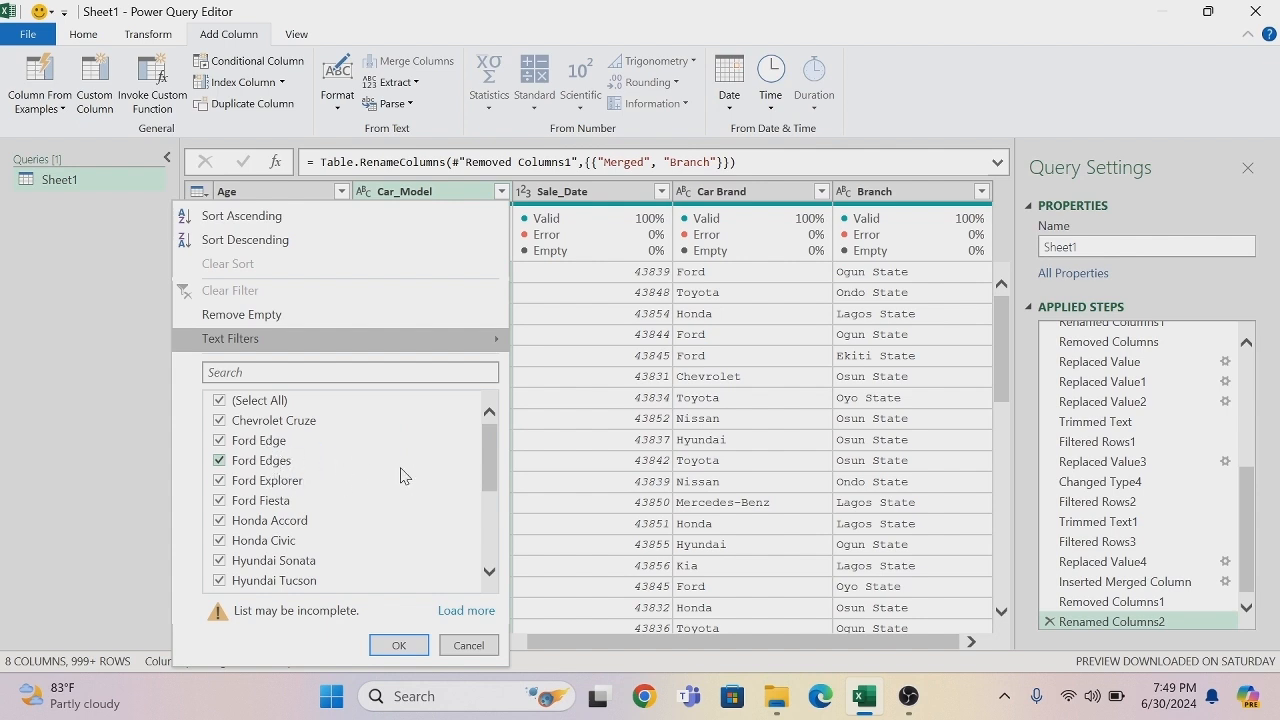
drag(489, 478, 503, 550)
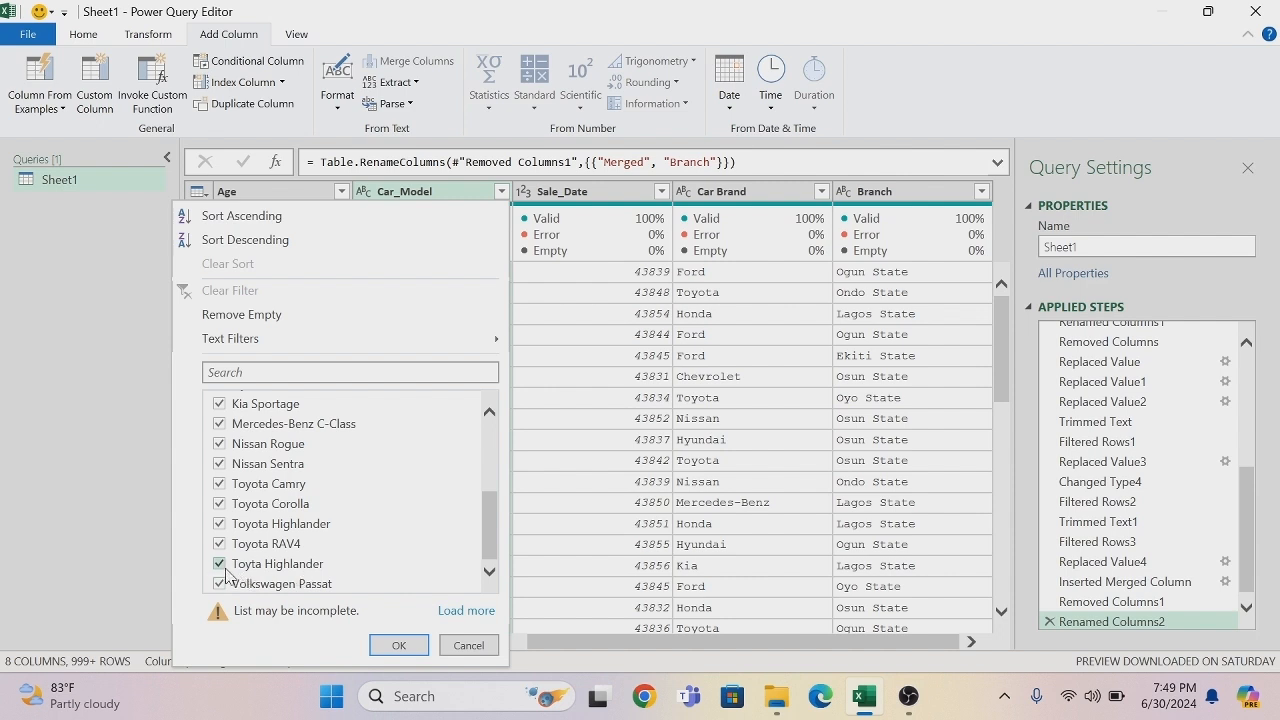
drag(490, 523, 490, 398)
click(217, 402)
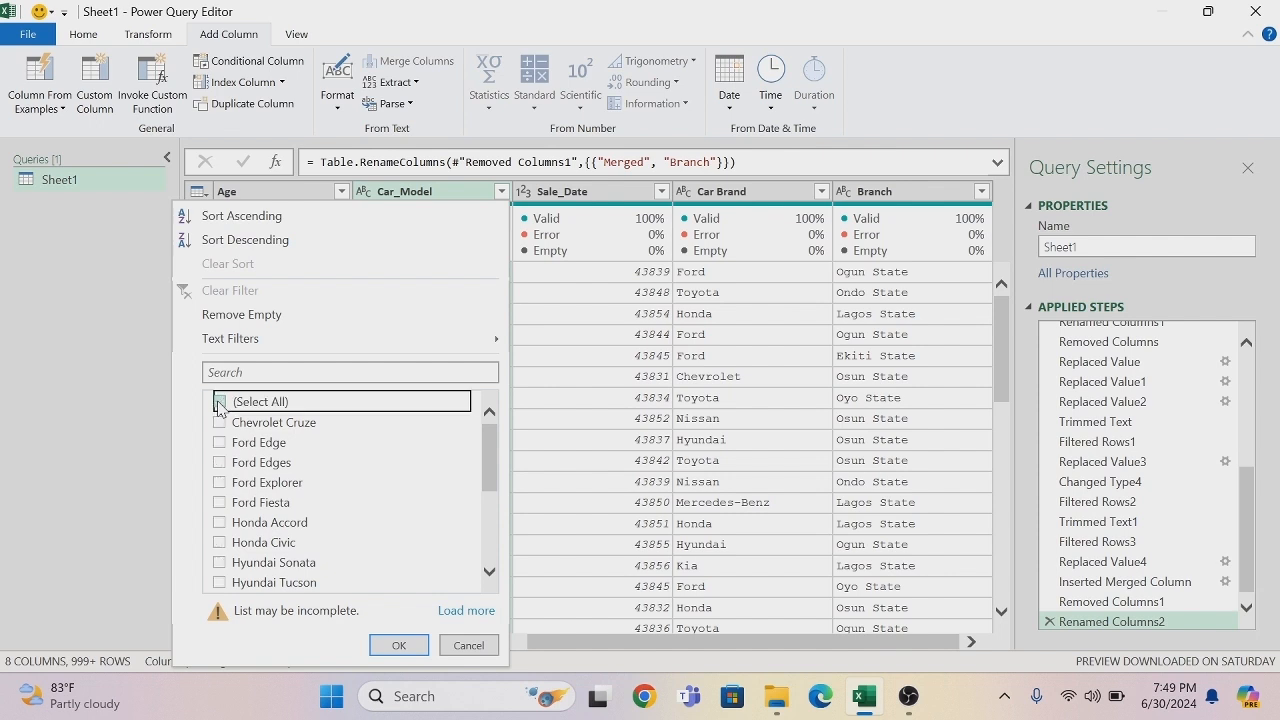
click(220, 464)
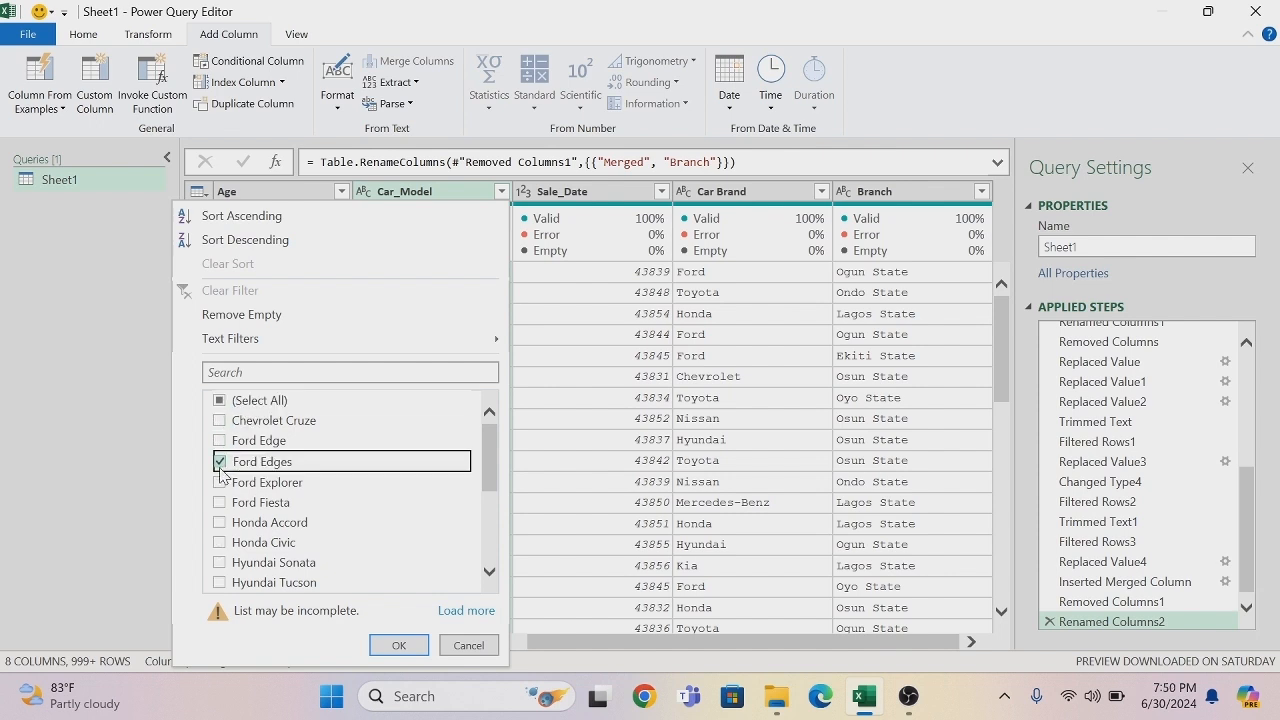
drag(487, 468, 489, 535)
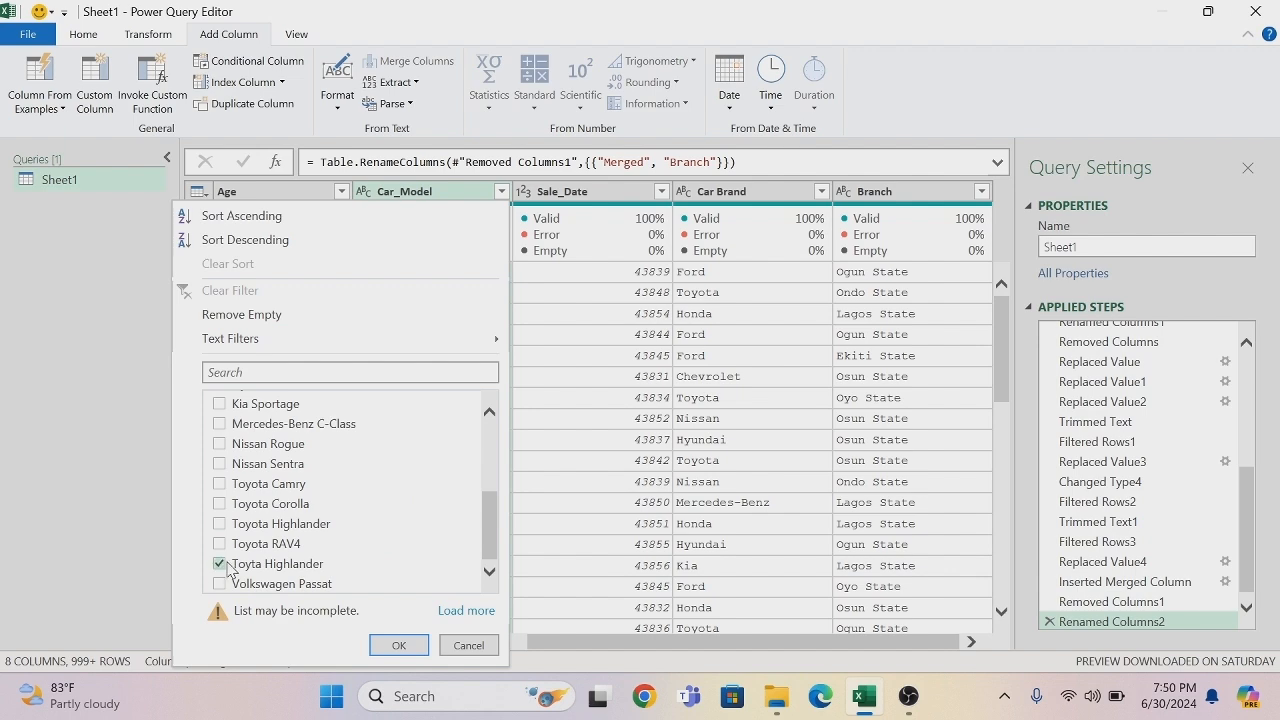
click(399, 646)
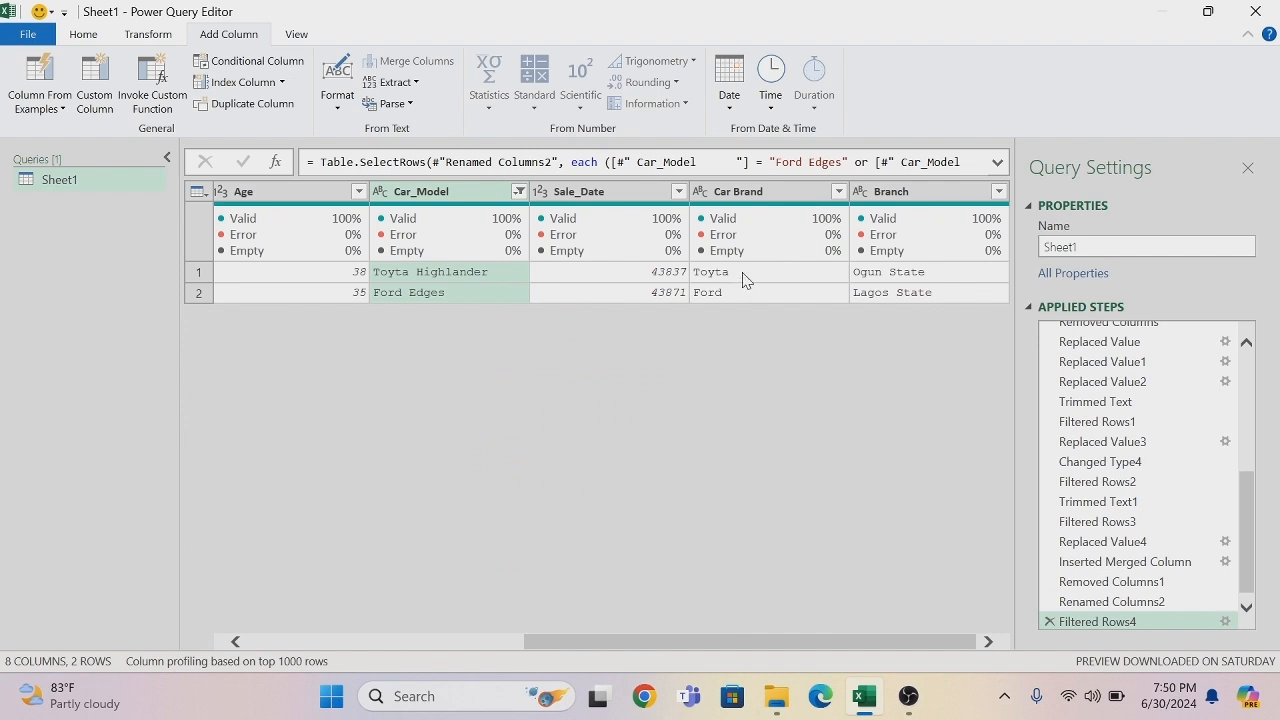
- Replace Toyta Highlander with Toyota Highlander in the Car_Model column, matching entire cell contents
right_click(476, 279)
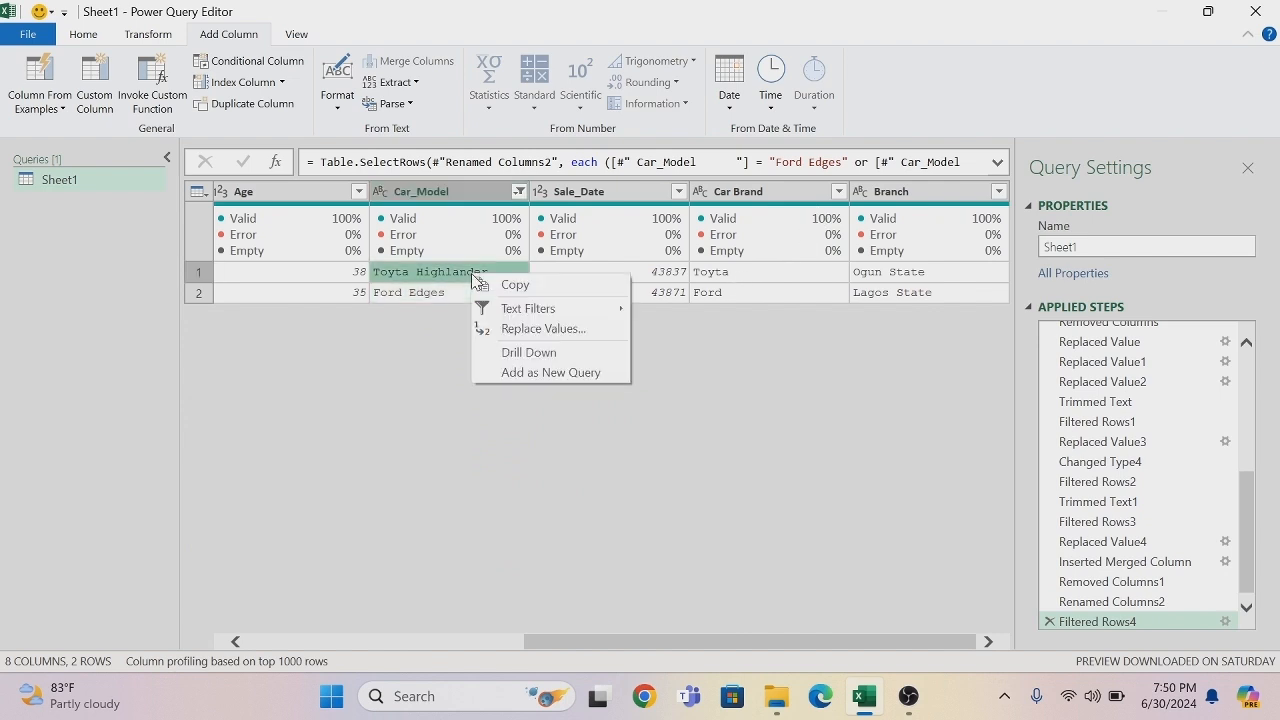
click(523, 330)
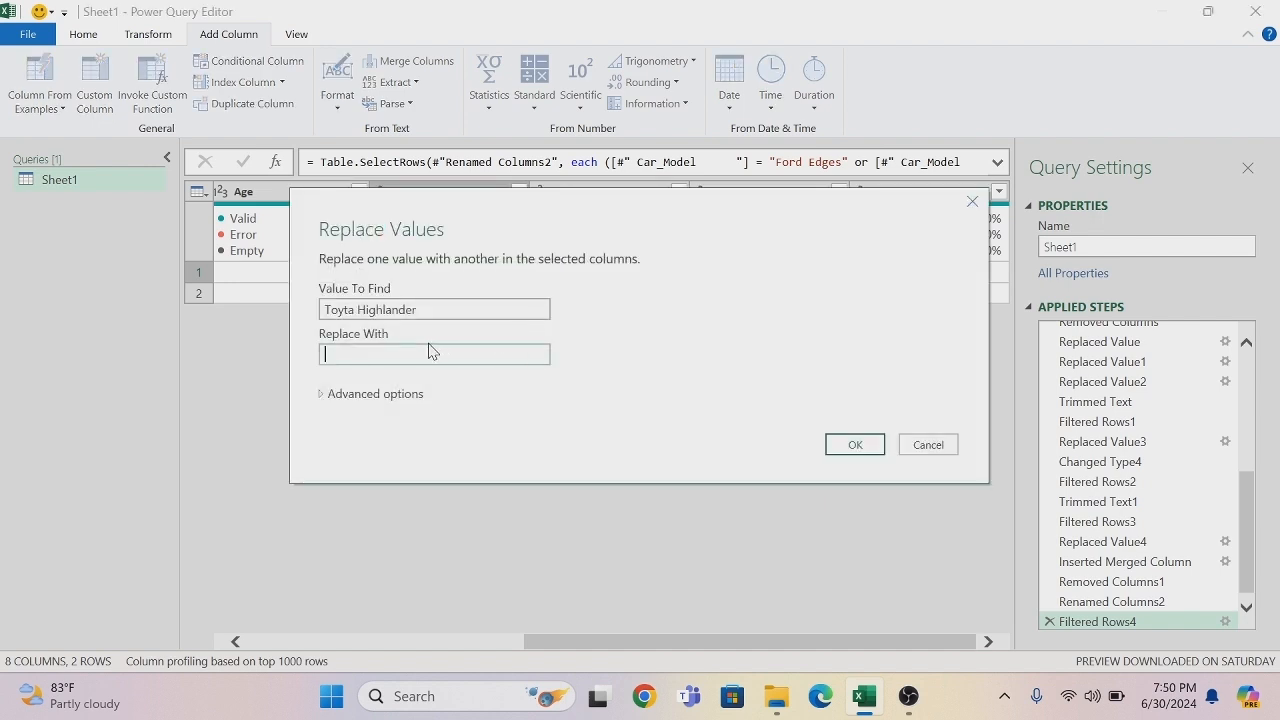
drag(420, 310, 318, 310)
key(ctrl+c)
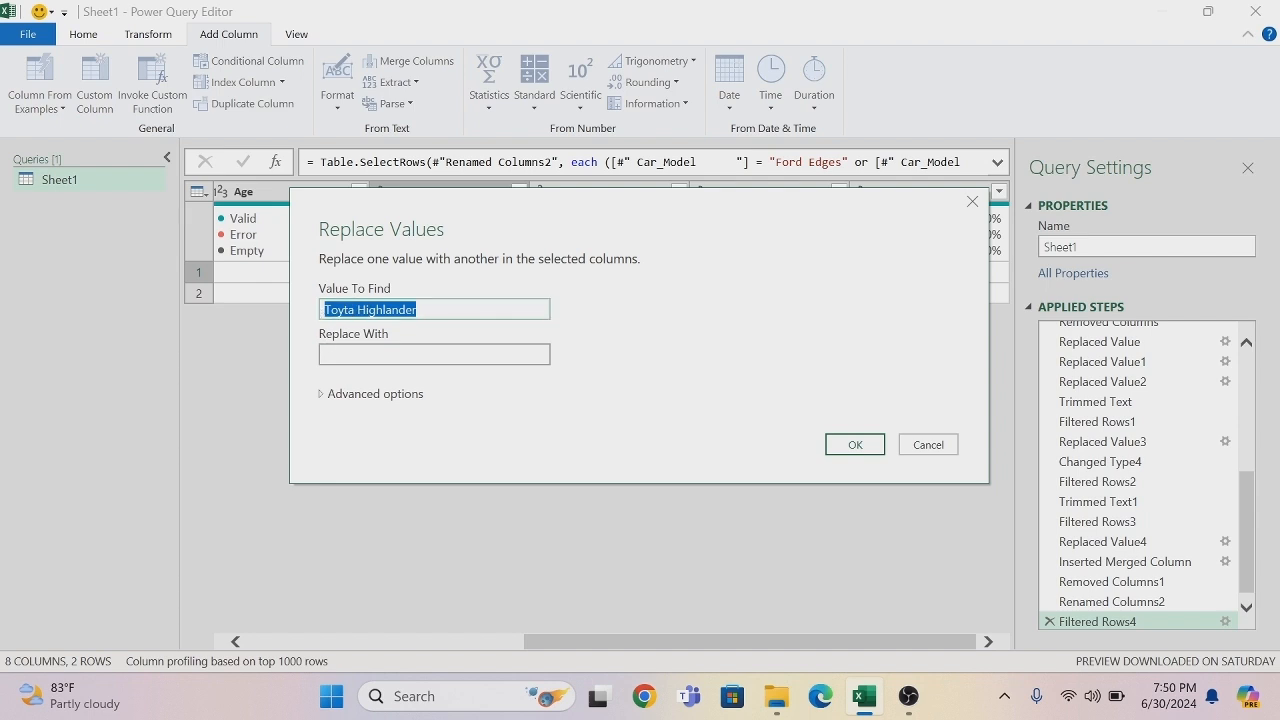
click(337, 355)
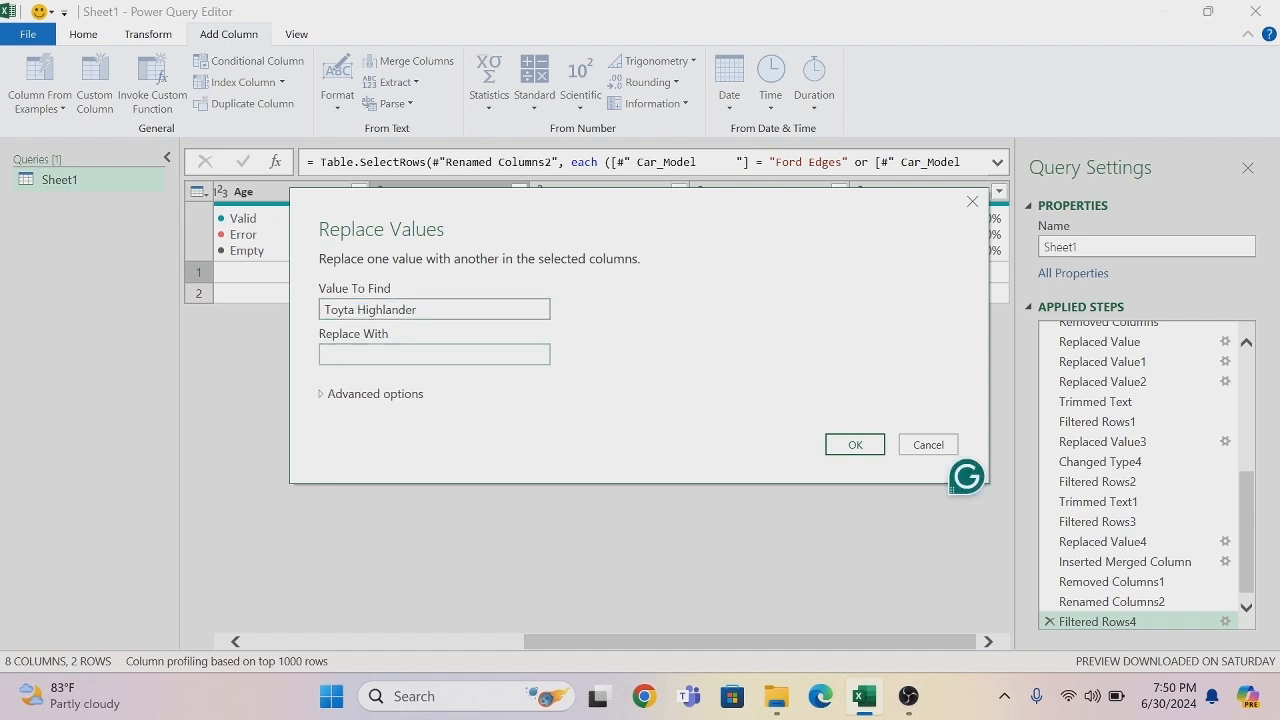
key(ctrl+v)
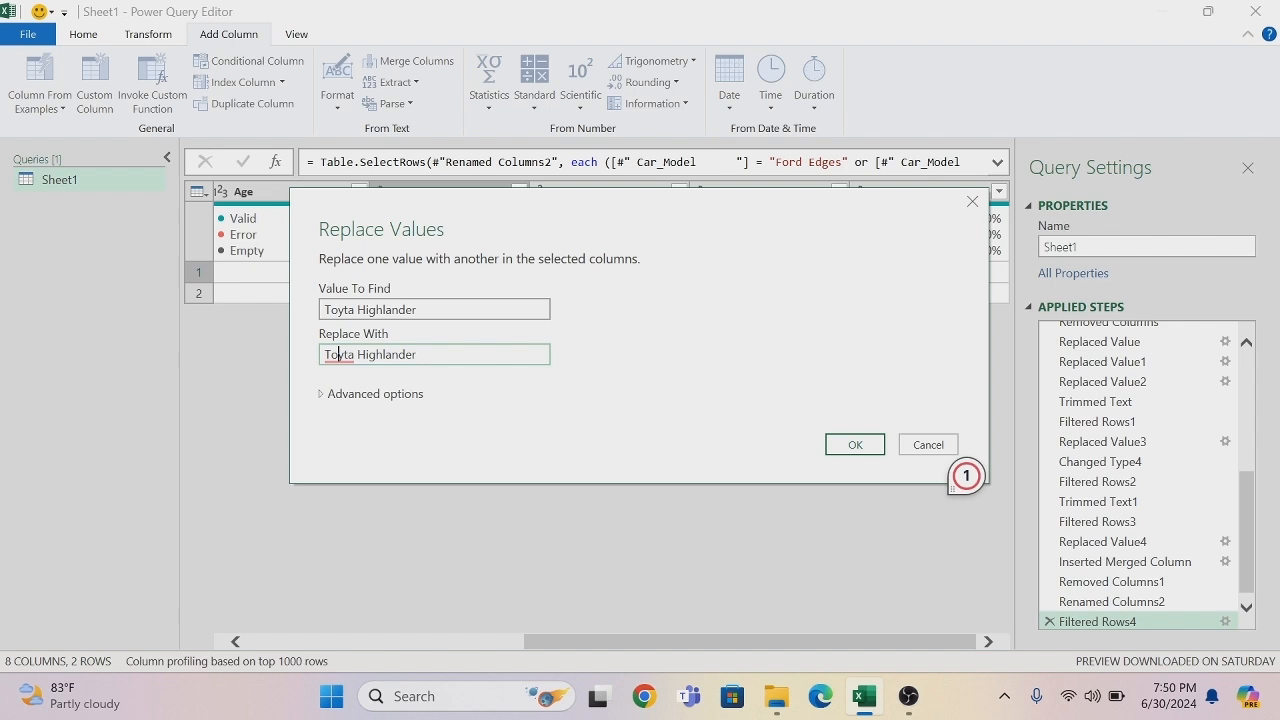
click(345, 355)
text(o)
click(338, 395)
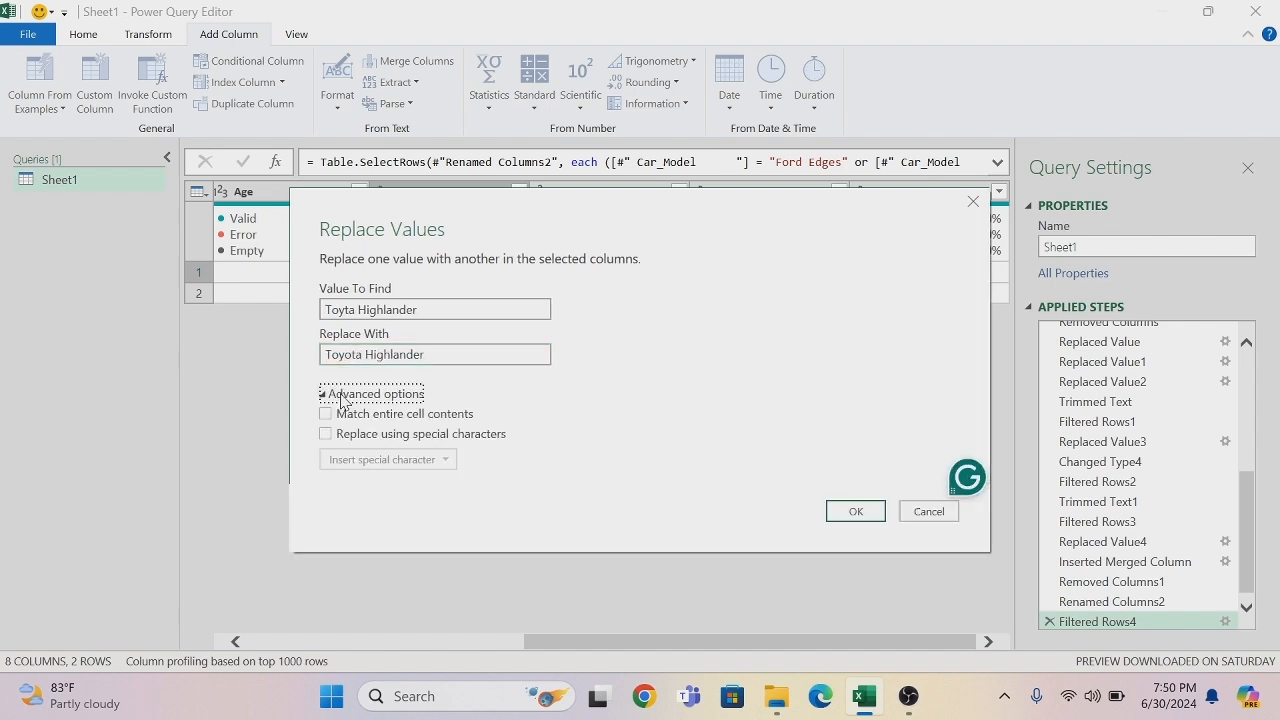
click(325, 414)
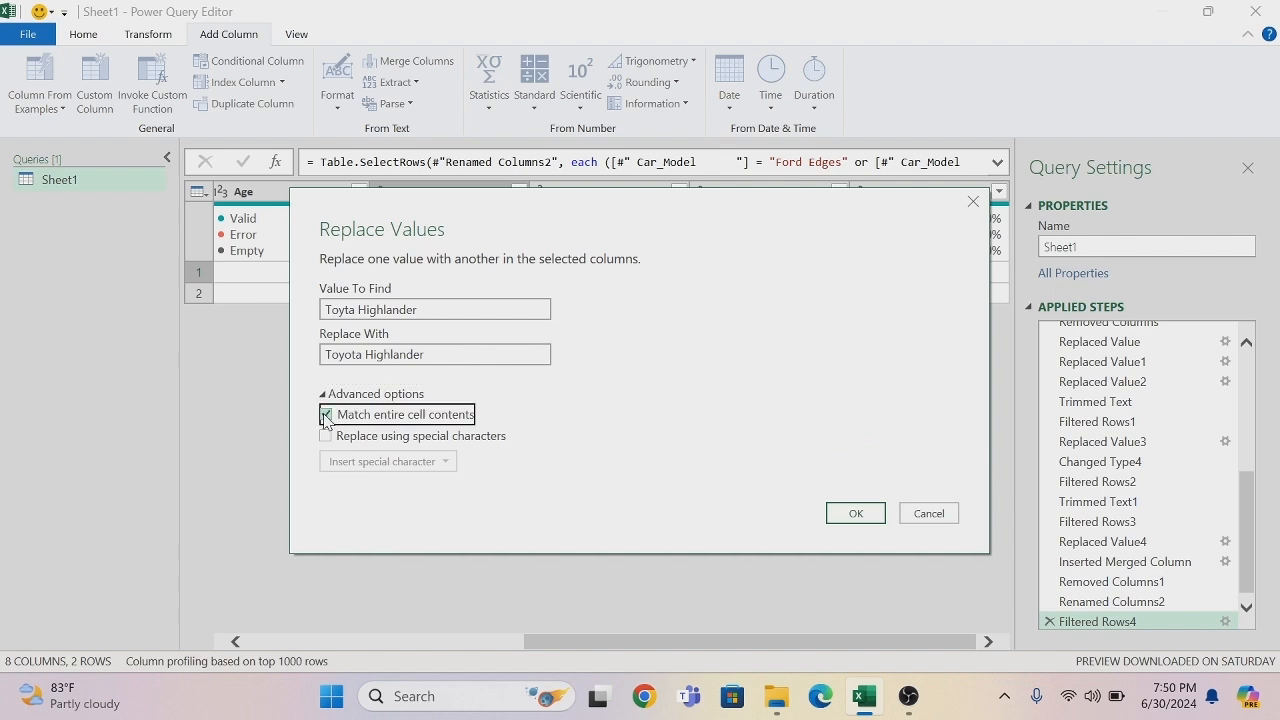
click(866, 516)
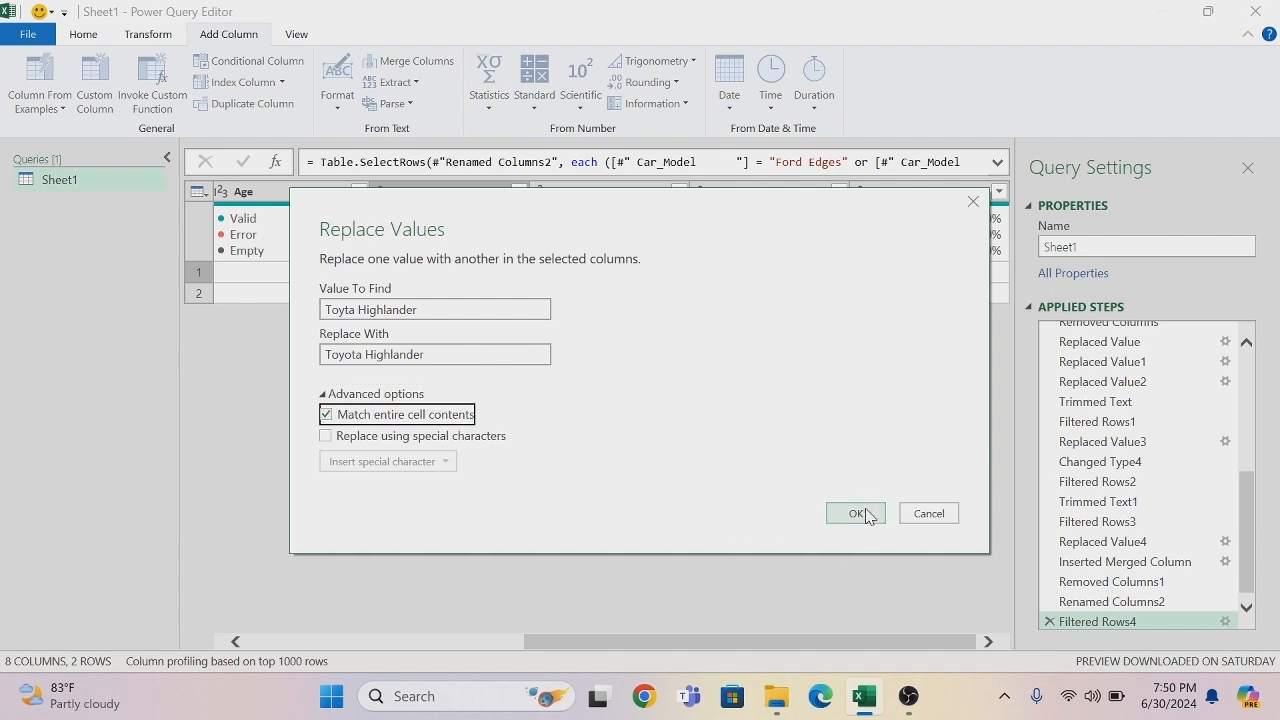
click(866, 515)
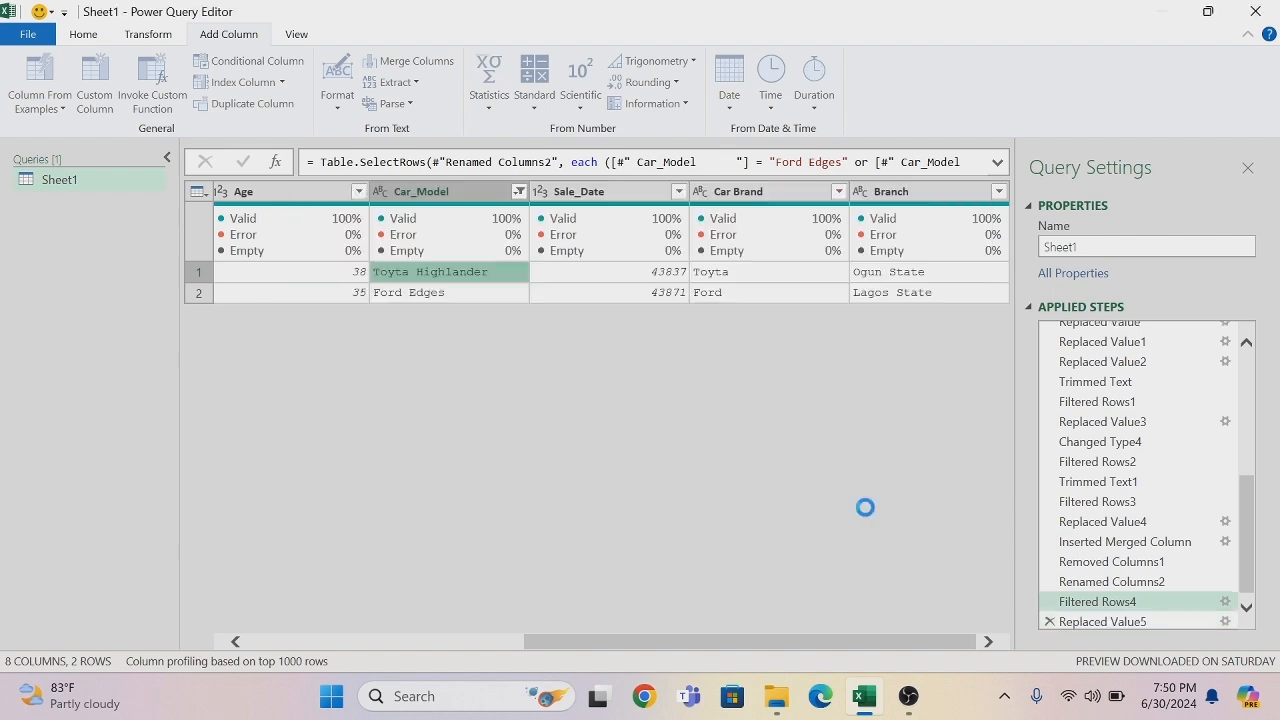
- Replace Ford Edges with Ford Edge in the Car_Model column, matching entire cell contents
right_click(424, 298)
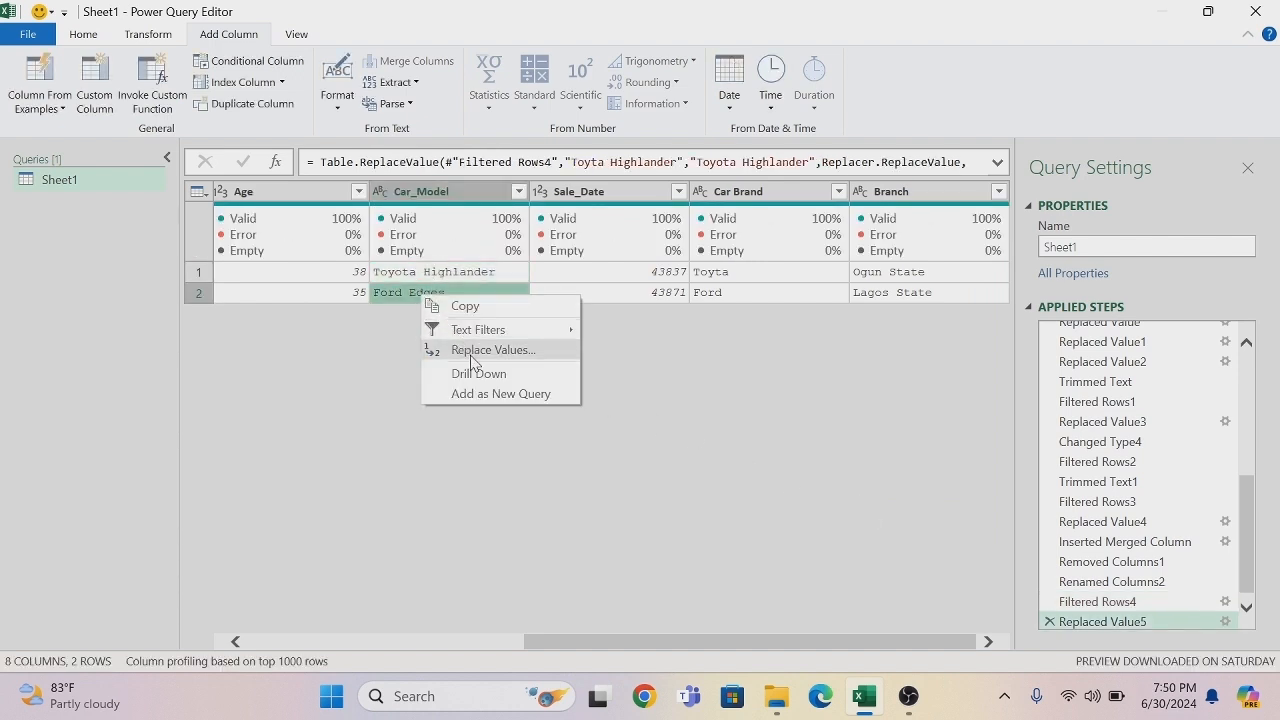
click(490, 350)
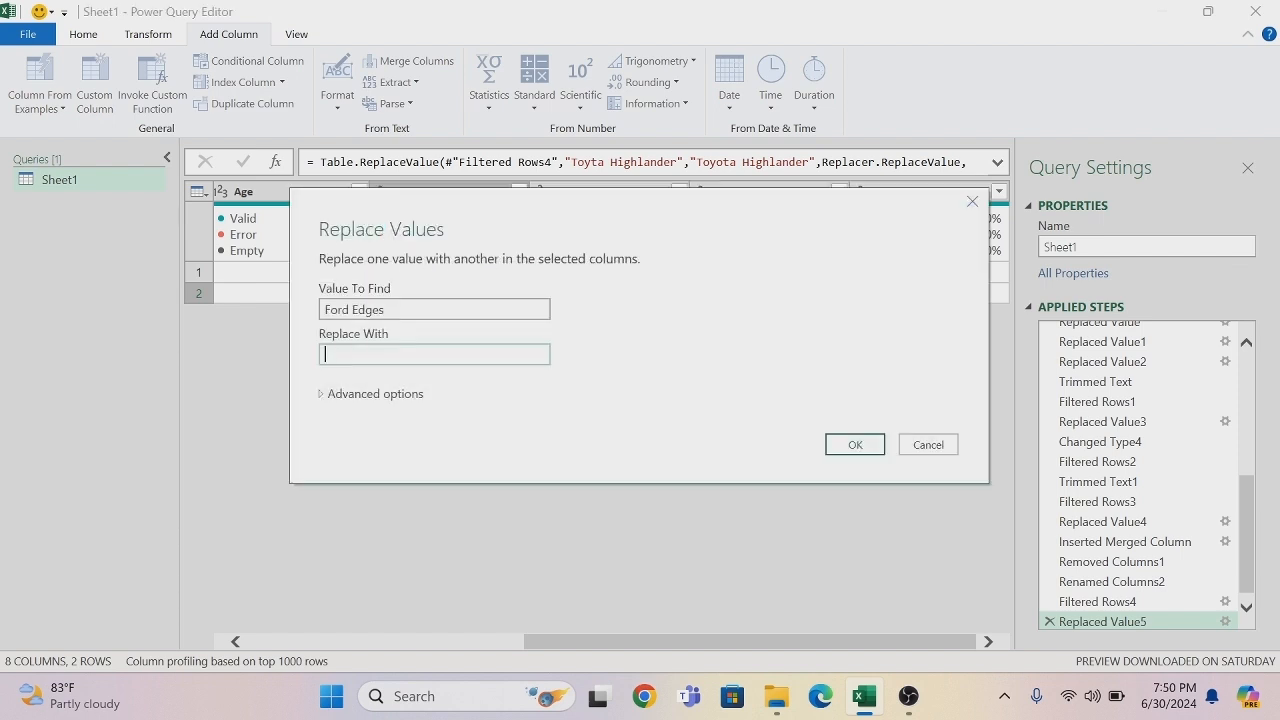
drag(384, 310, 323, 315)
key(ctrl+c)
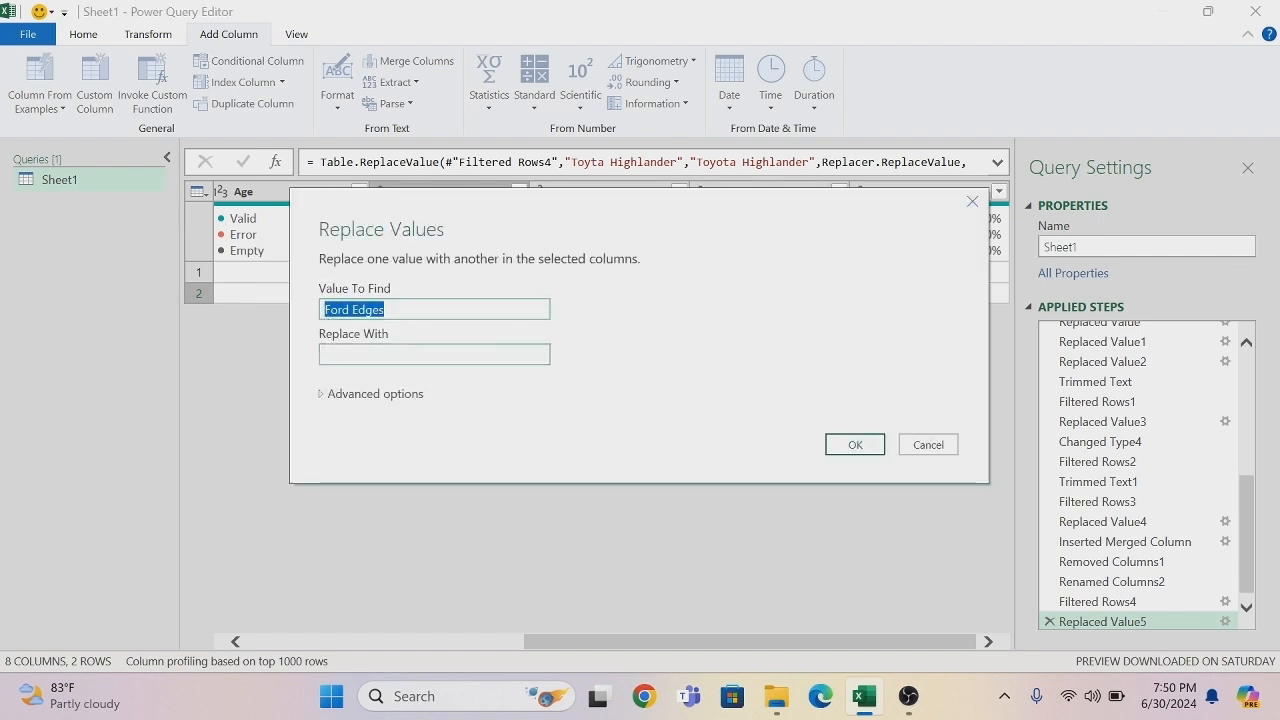
click(337, 353)
key(ctrl+v)
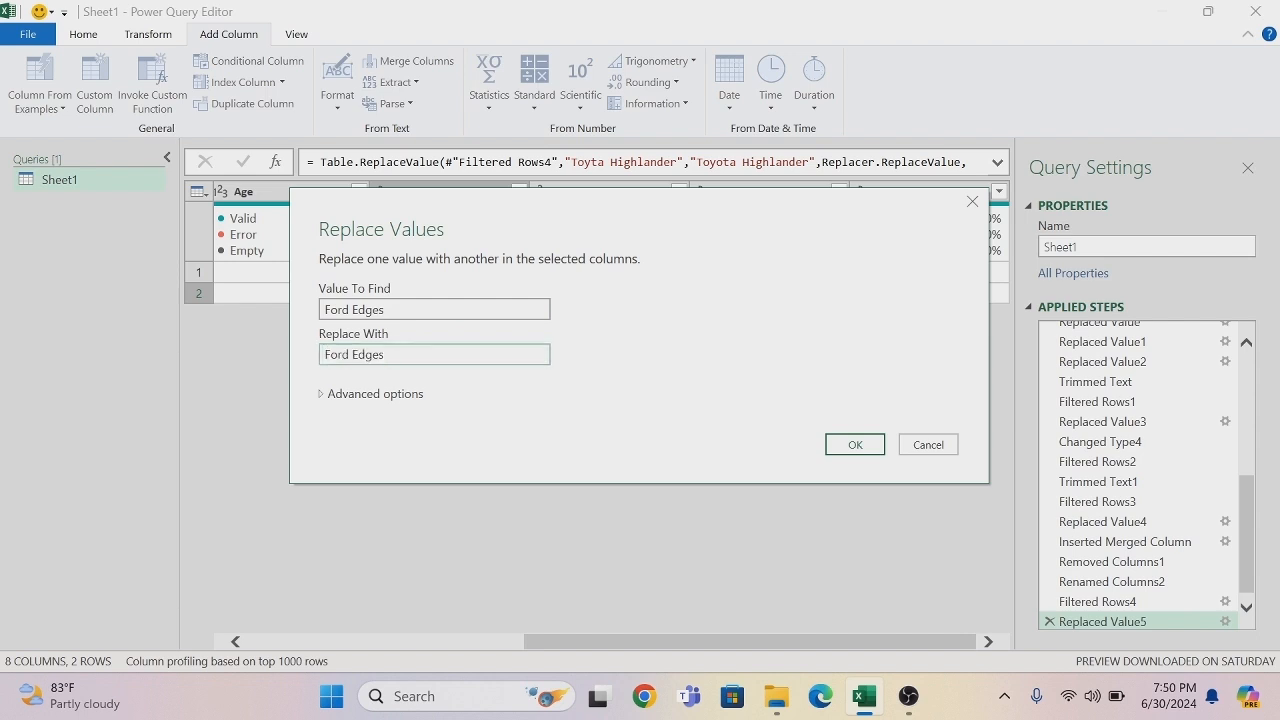
key(BackSpace)
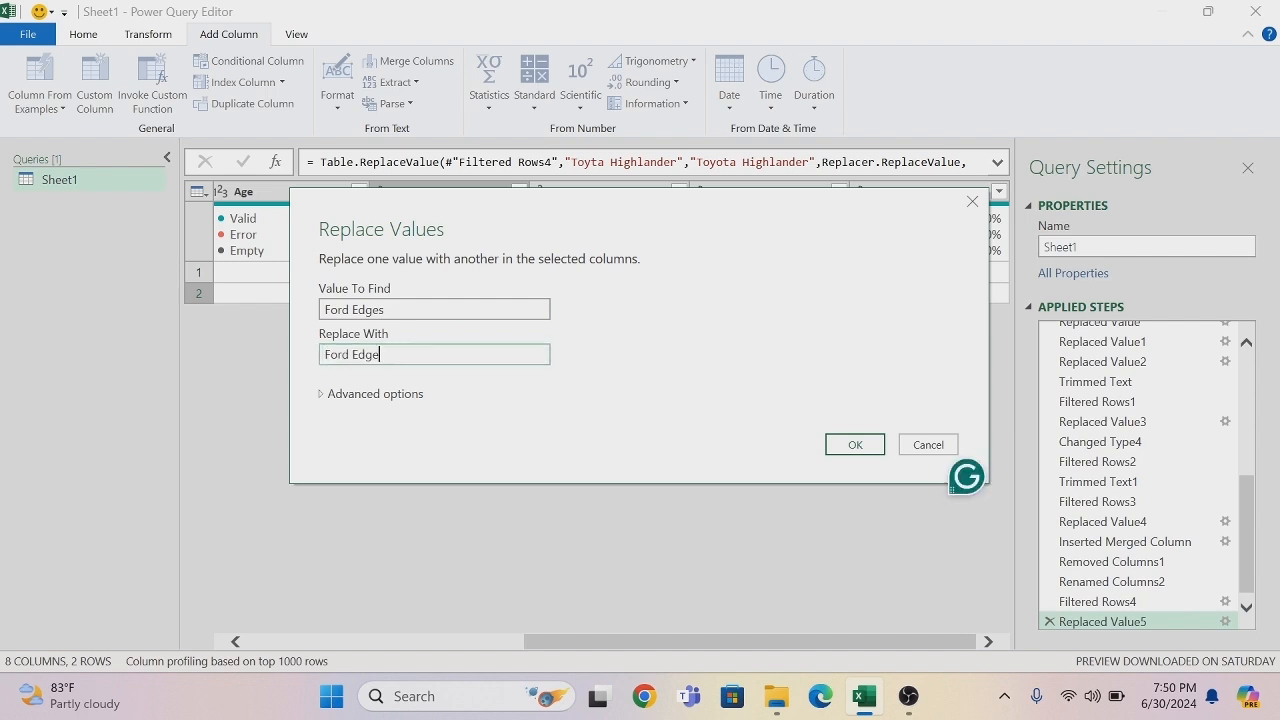
click(361, 396)
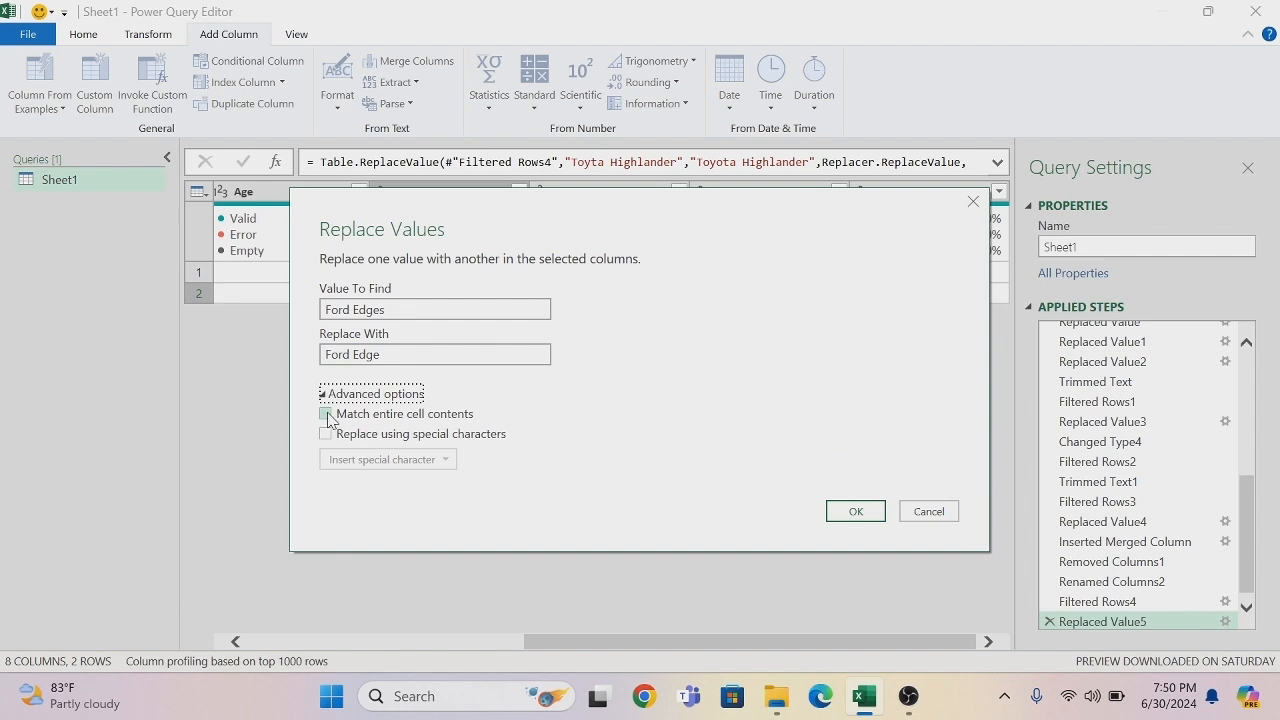
click(327, 415)
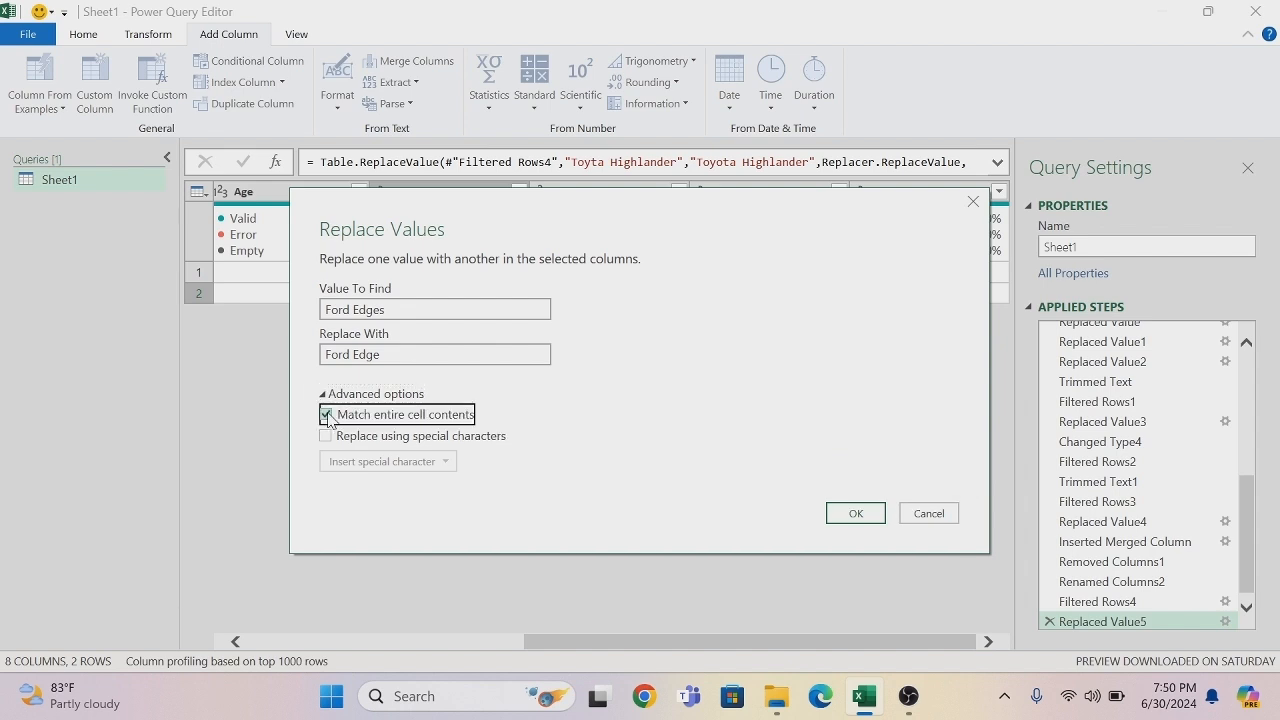
click(852, 514)
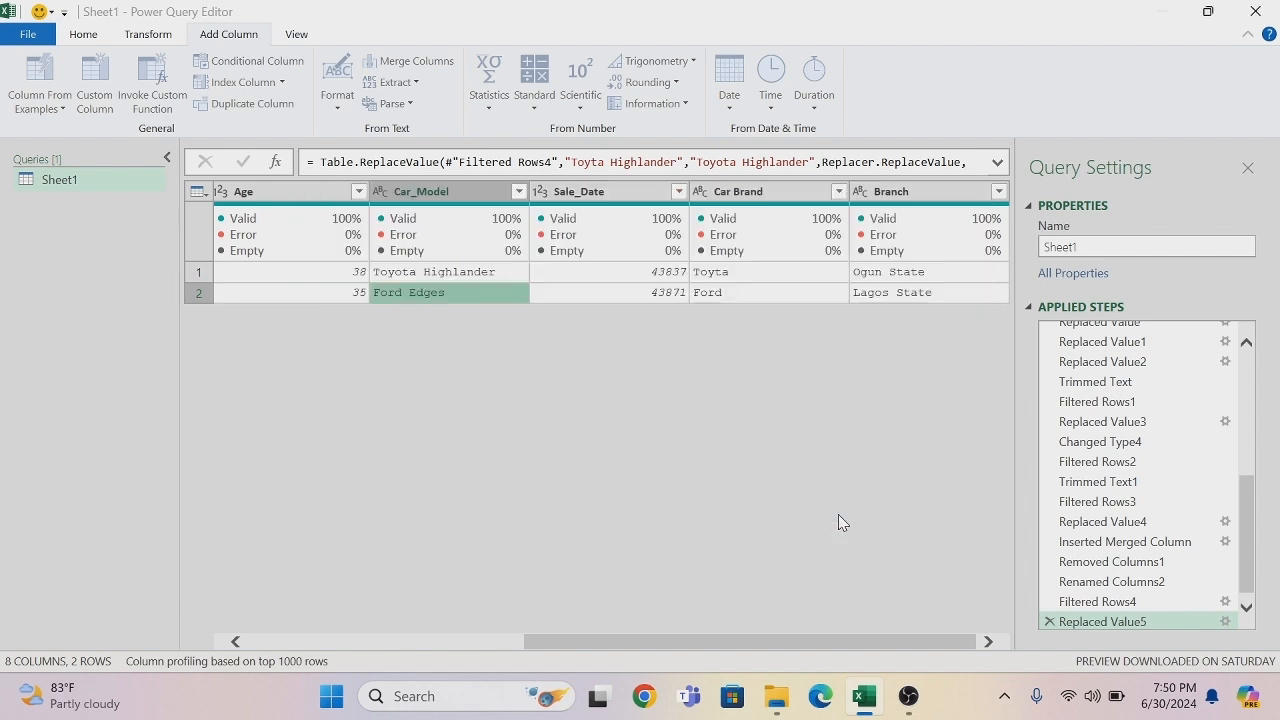
- Replace Toyta with Toyota in the Car Brand column, matching entire cell contents
right_click(724, 279)
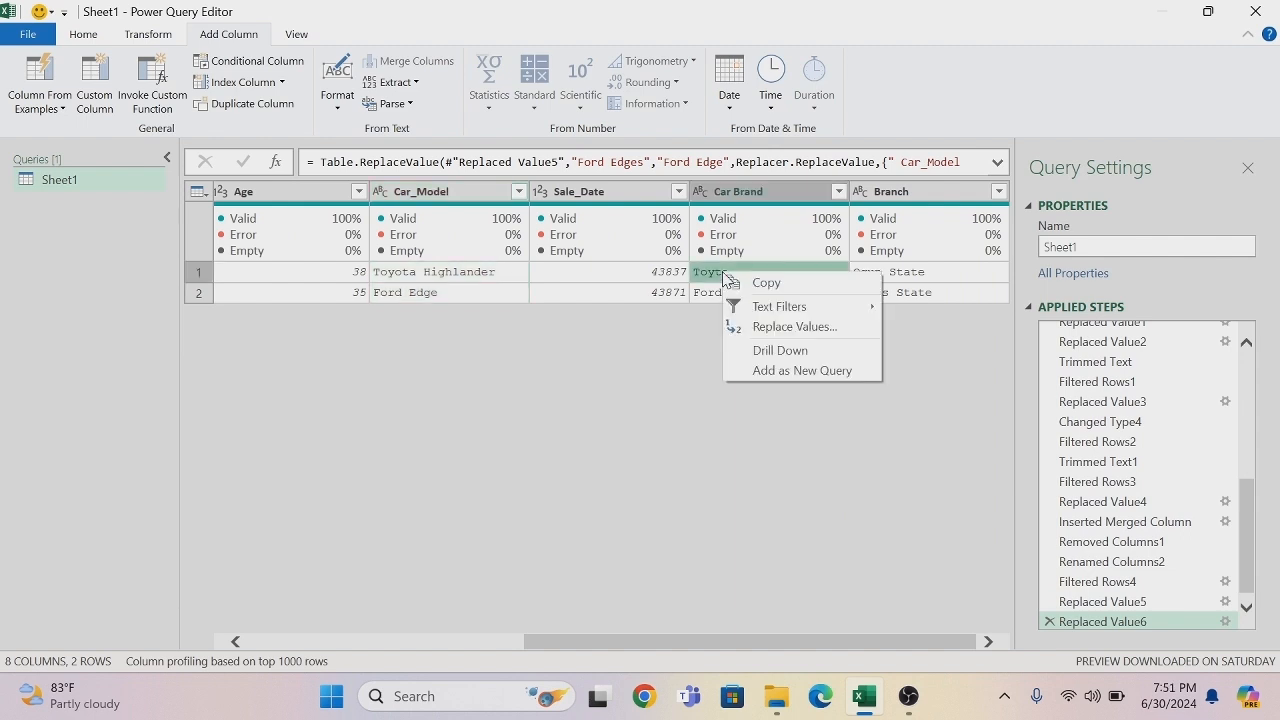
click(771, 327)
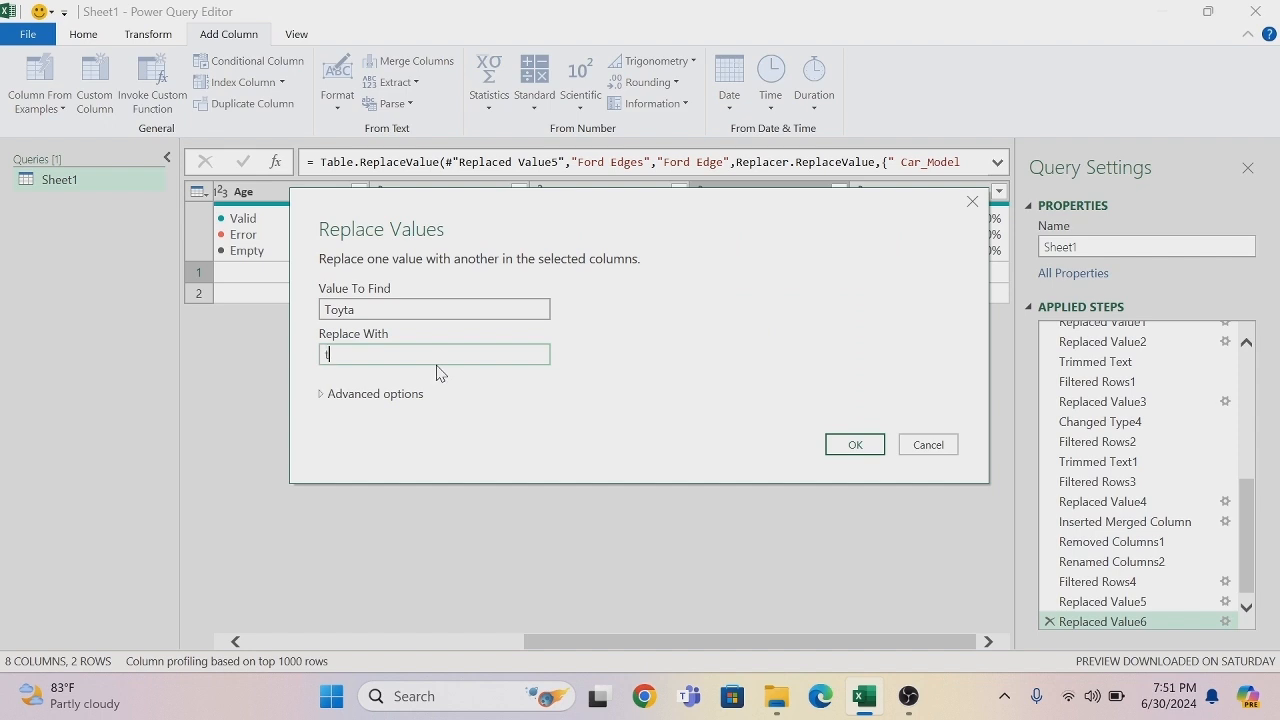
text(Toyota)
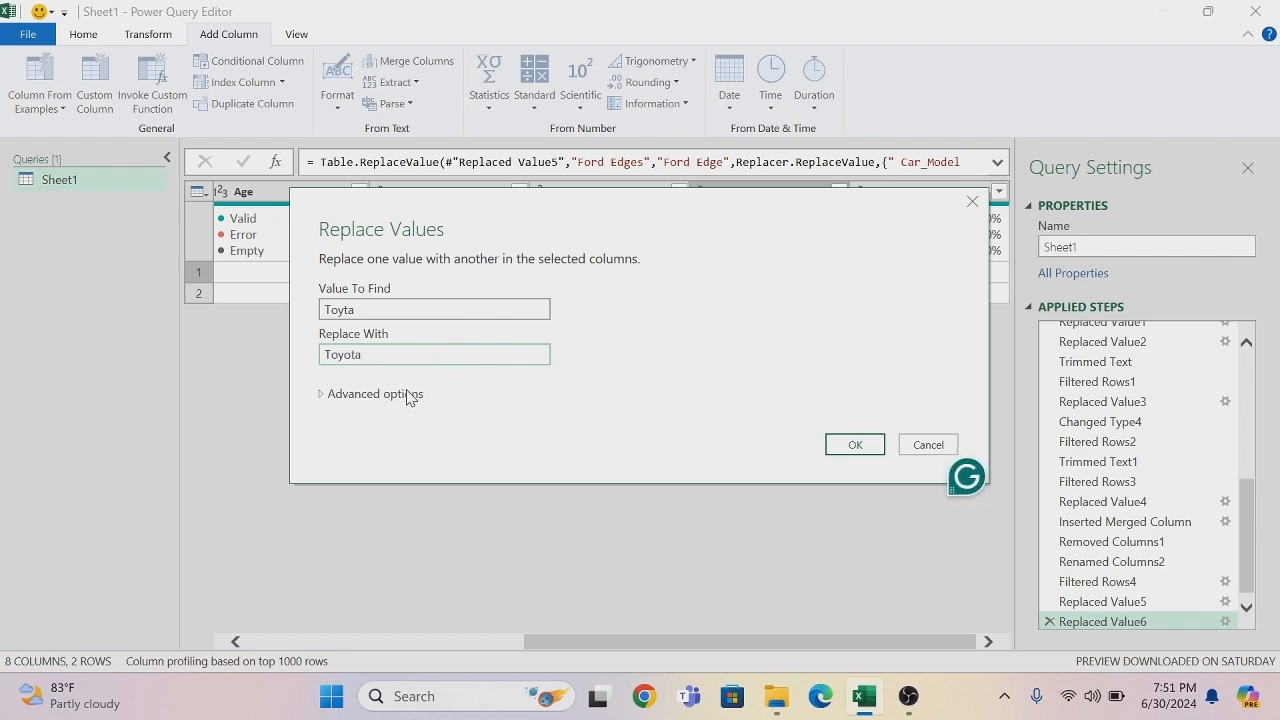
click(410, 394)
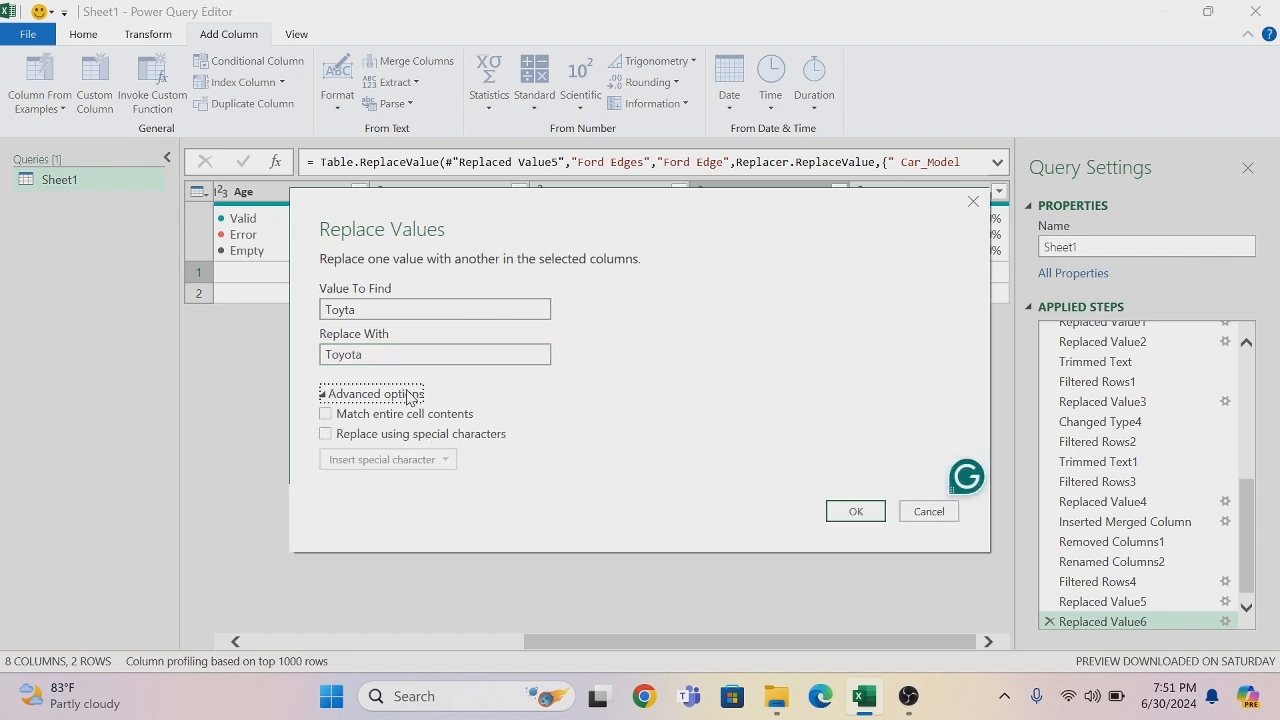
click(325, 414)
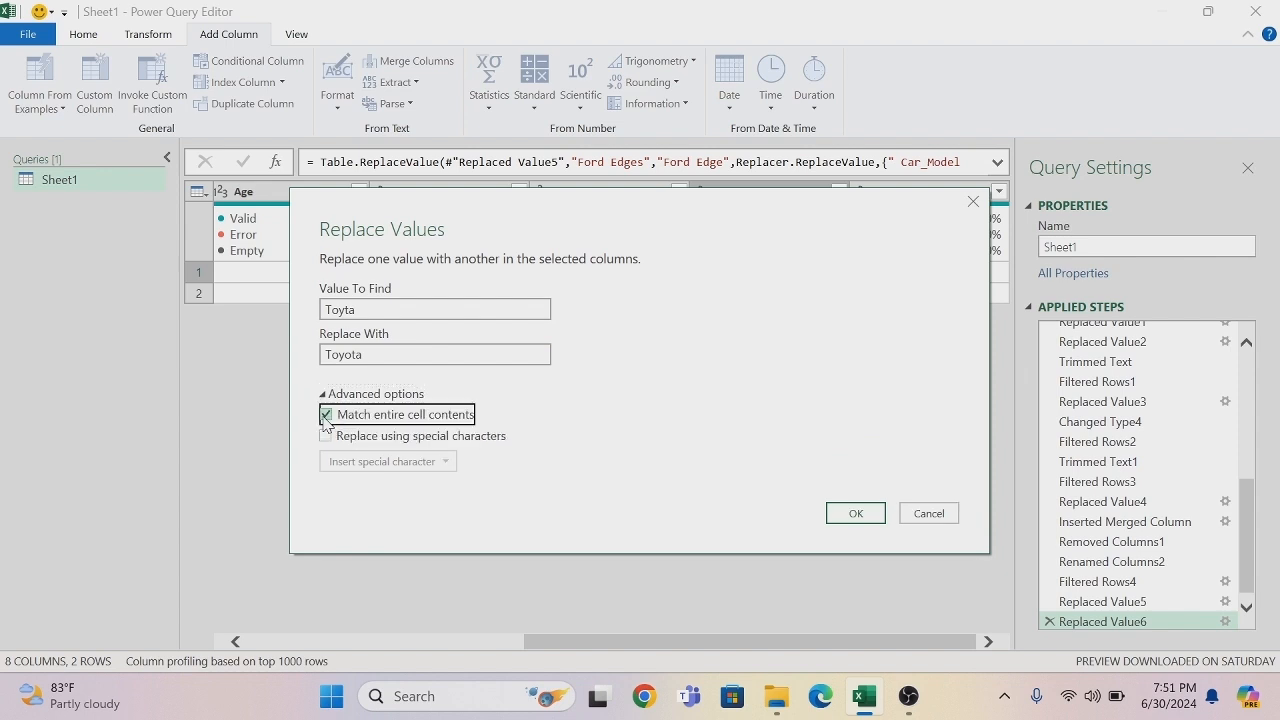
click(861, 520)
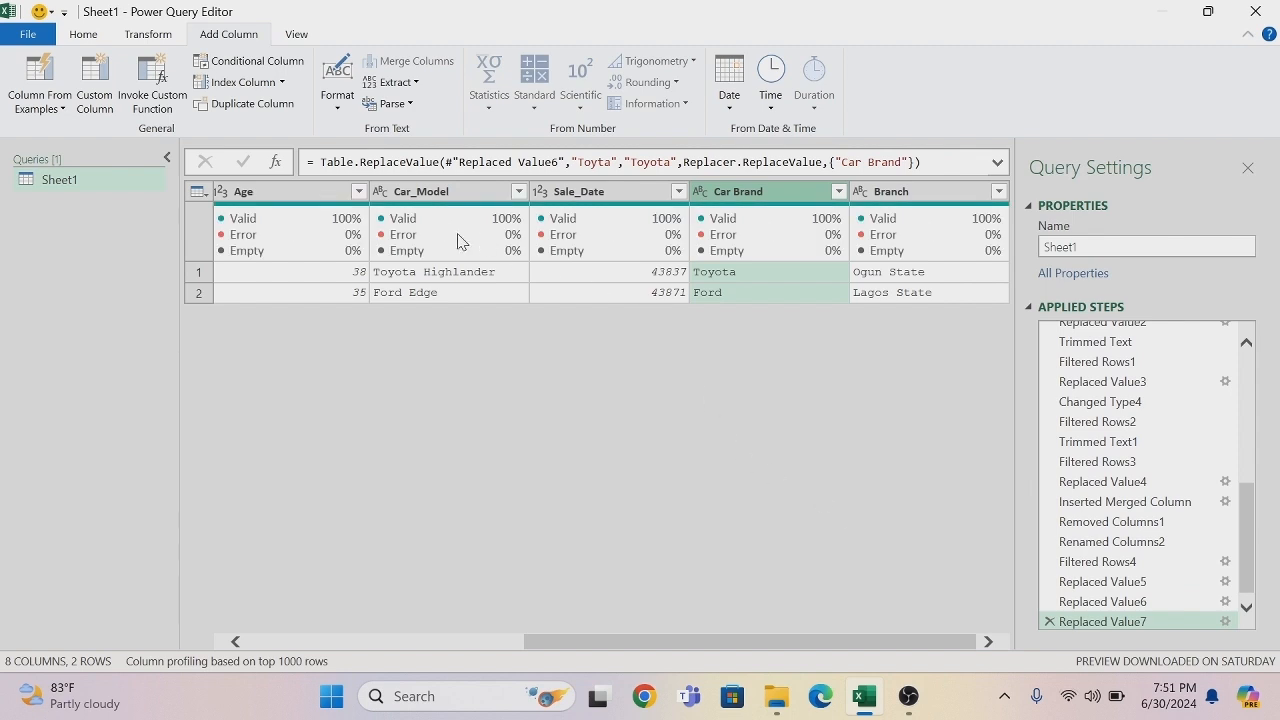
- Delete the Filtered Rows4 step to bring back all rows, and trim the text in the Car_Model column
click(1049, 563)
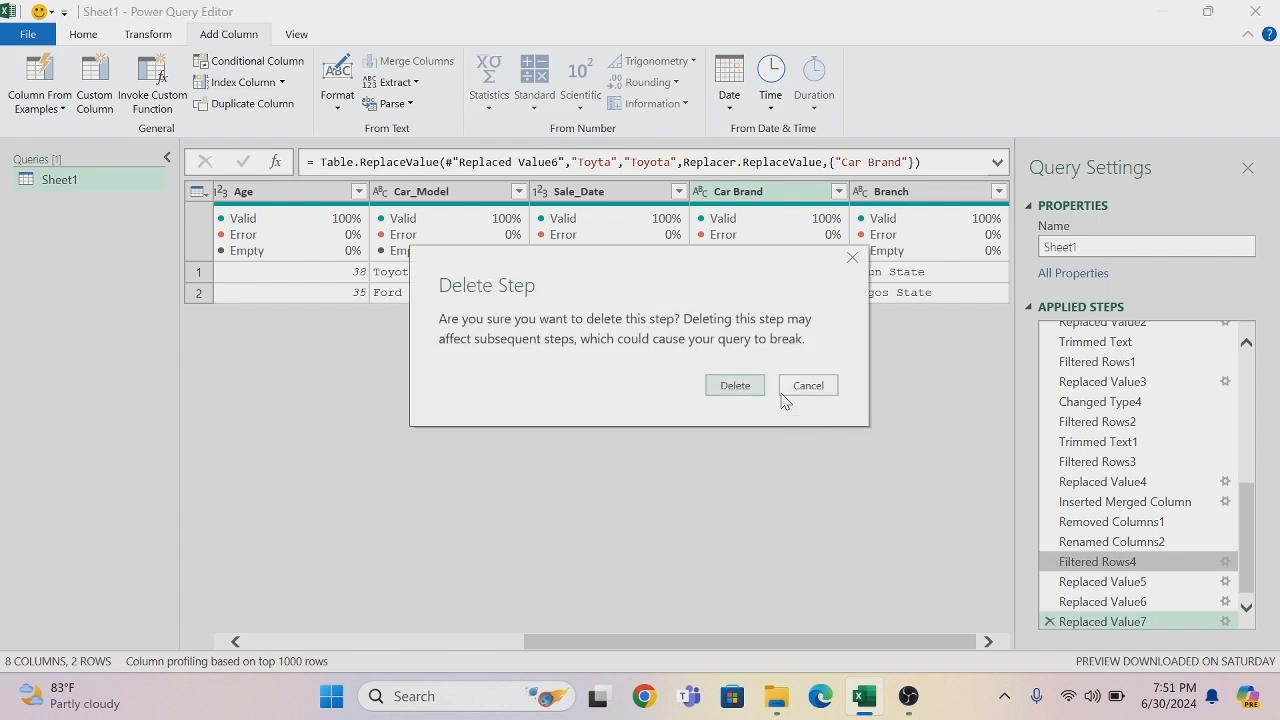
click(744, 390)
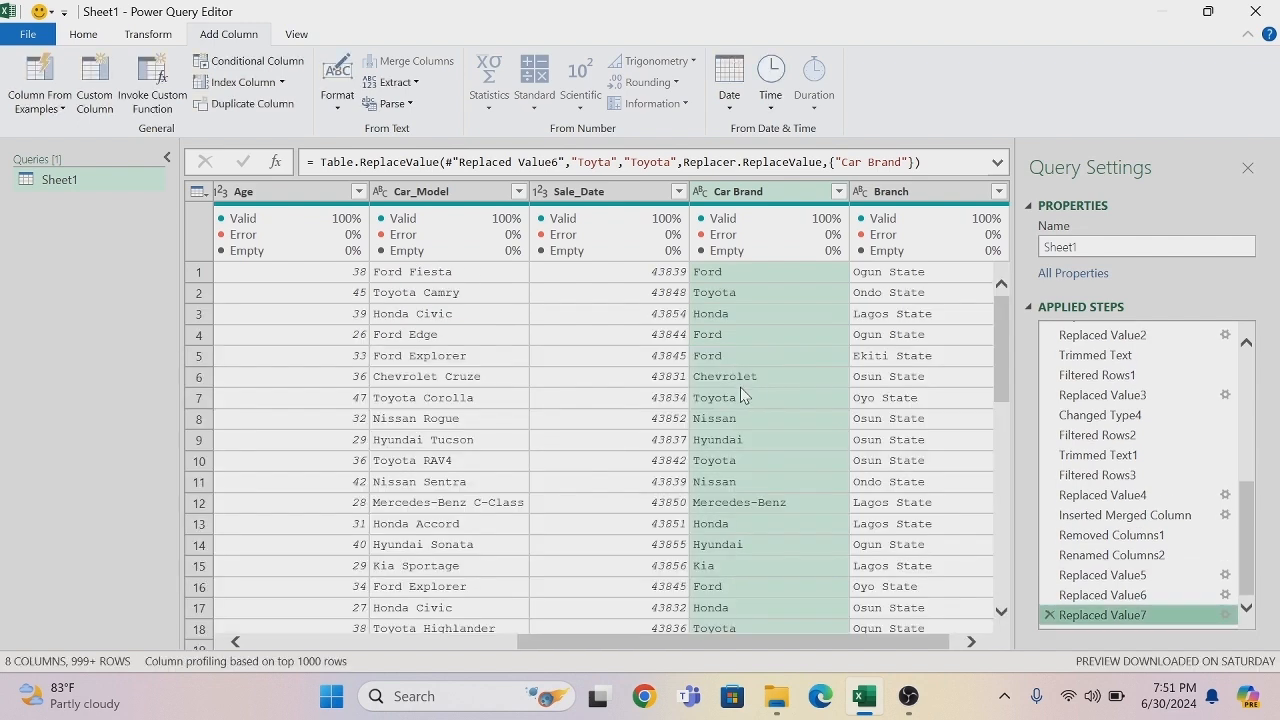
right_click(443, 197)
mouse_move(519, 383)
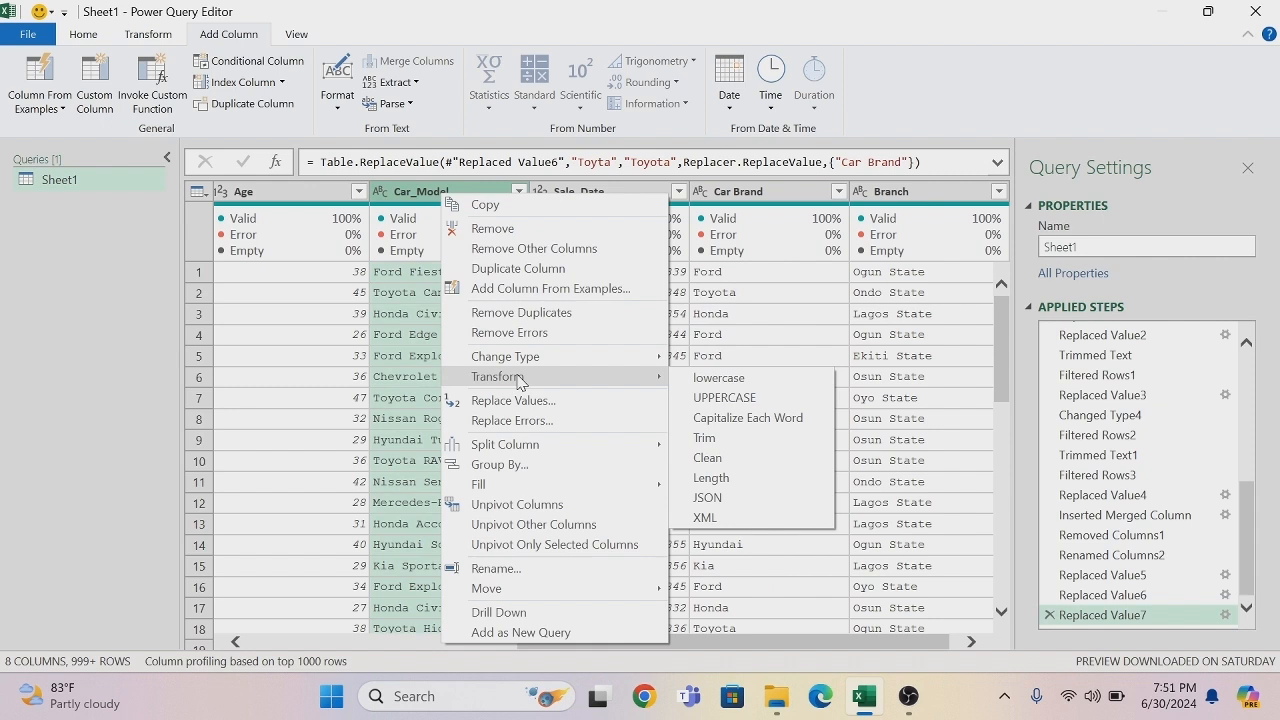
click(721, 443)
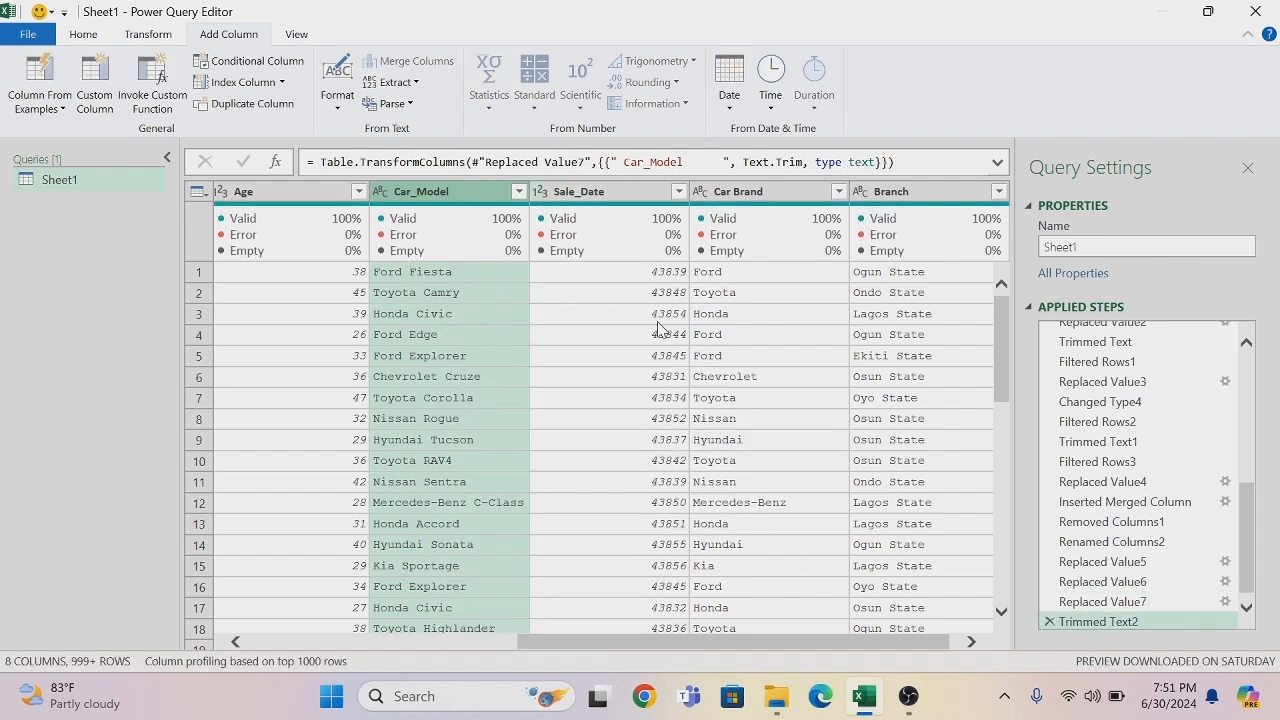
- Change the data type of the Sale_Date column from whole number to Date
click(540, 197)
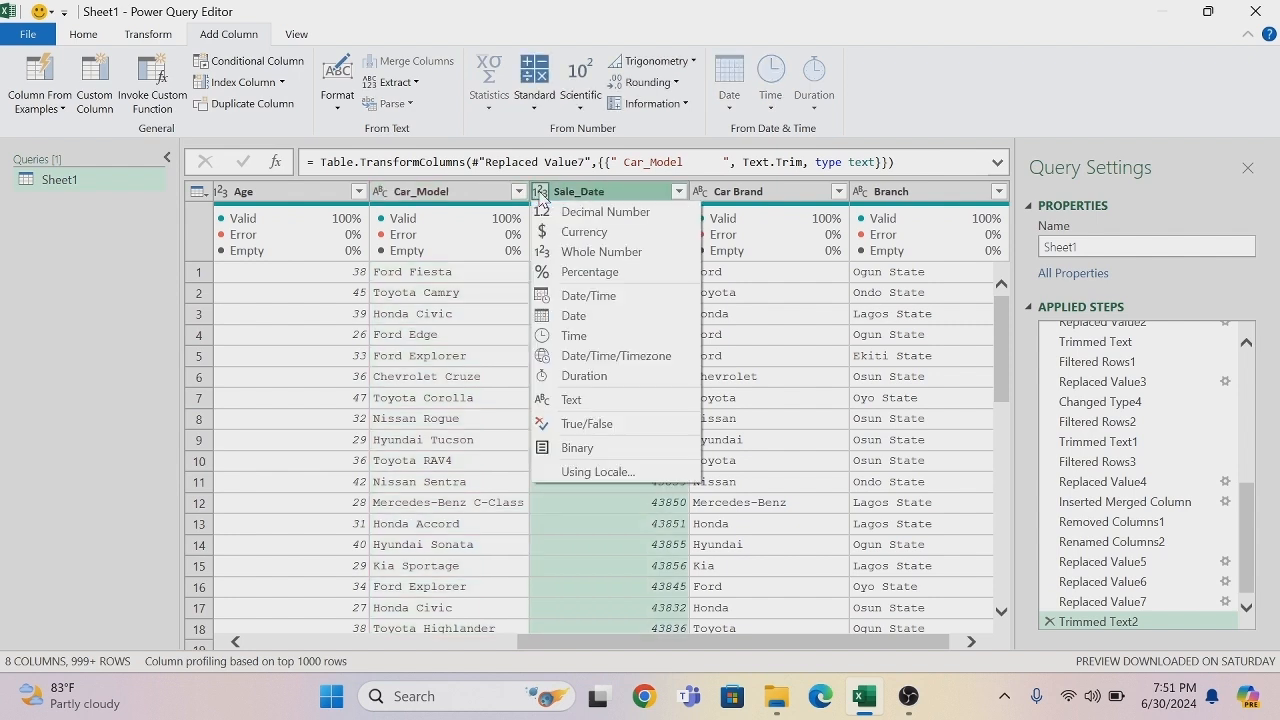
click(566, 316)
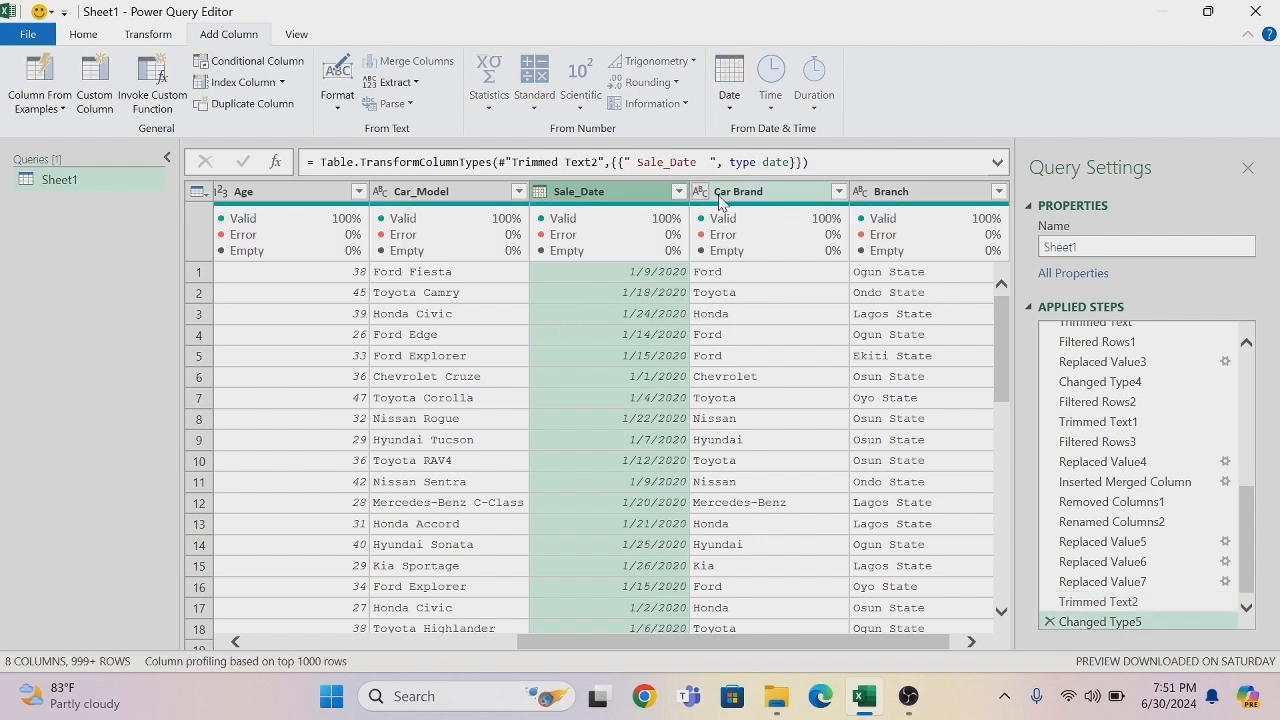
- Trim the text in the Car Brand column, load its full list of filter values, and apply the filter with all brands selected
right_click(773, 196)
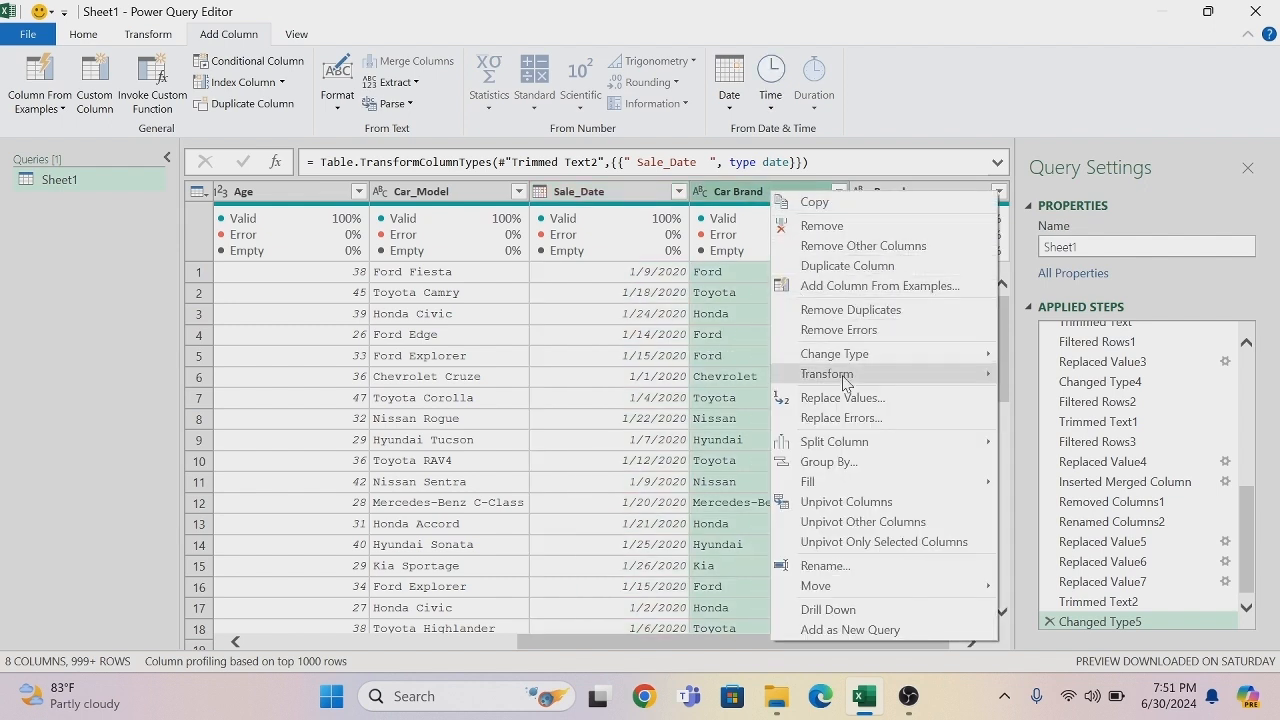
mouse_move(843, 383)
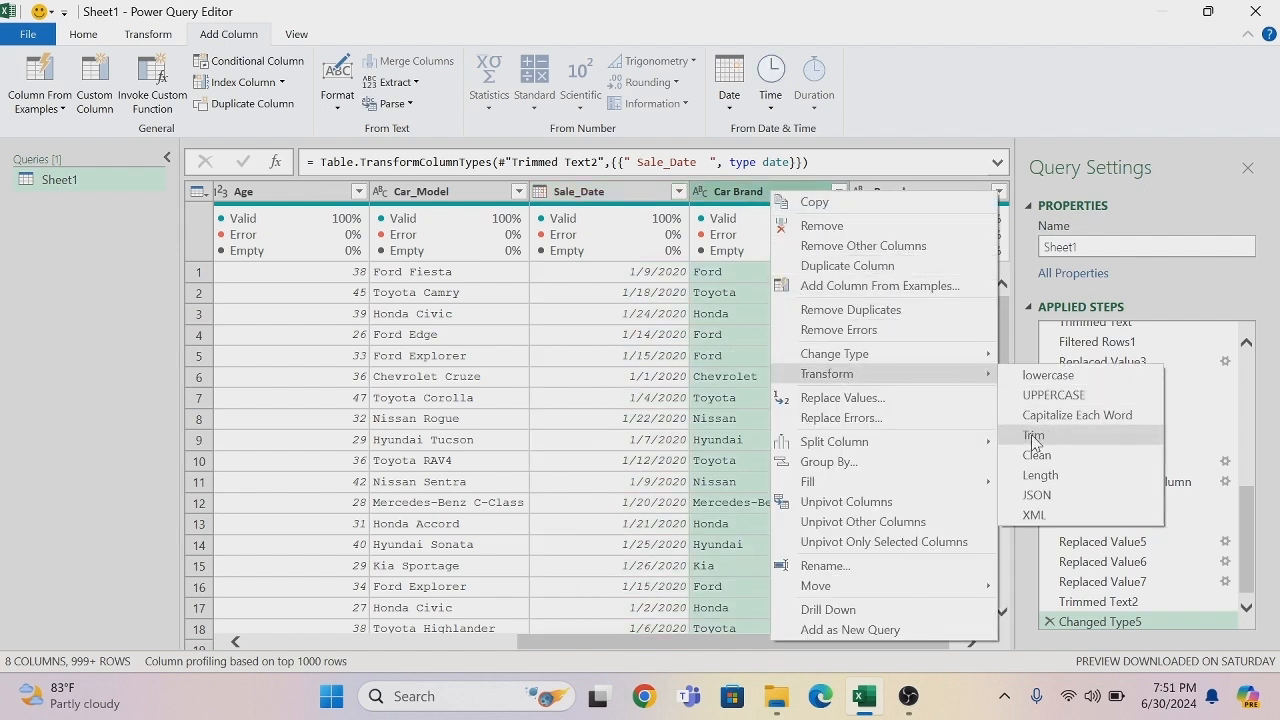
click(1033, 437)
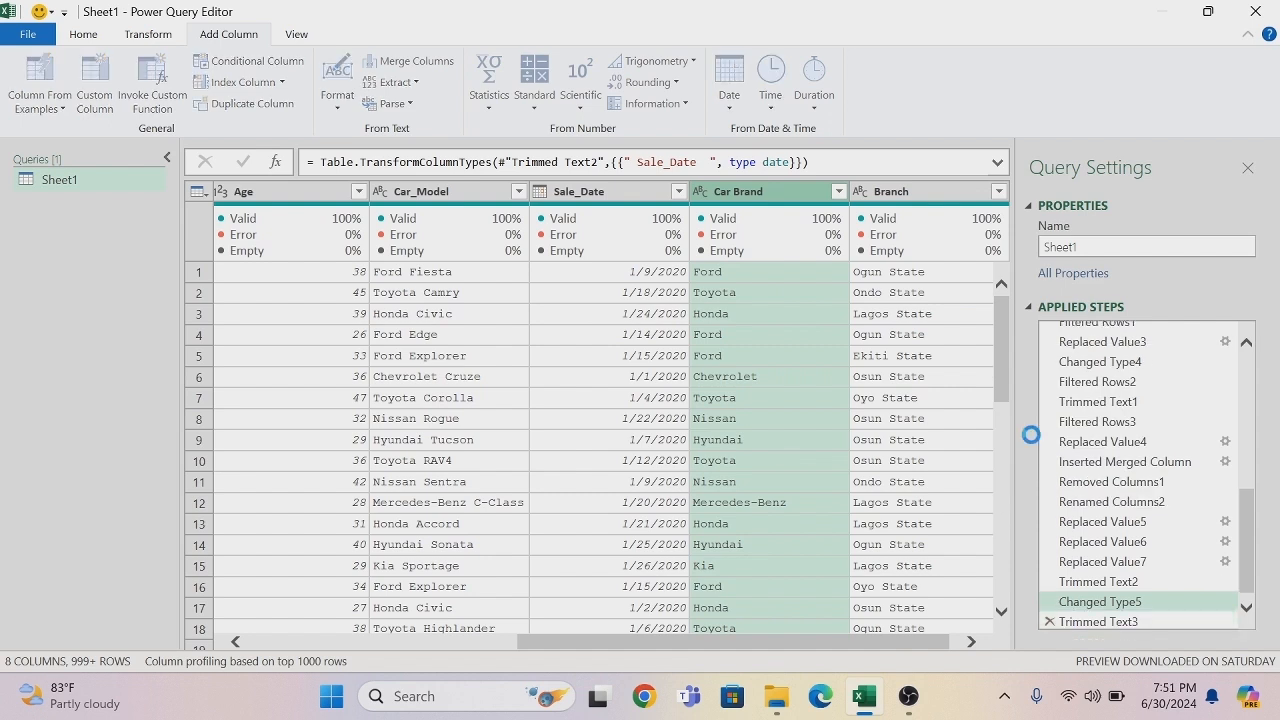
click(838, 191)
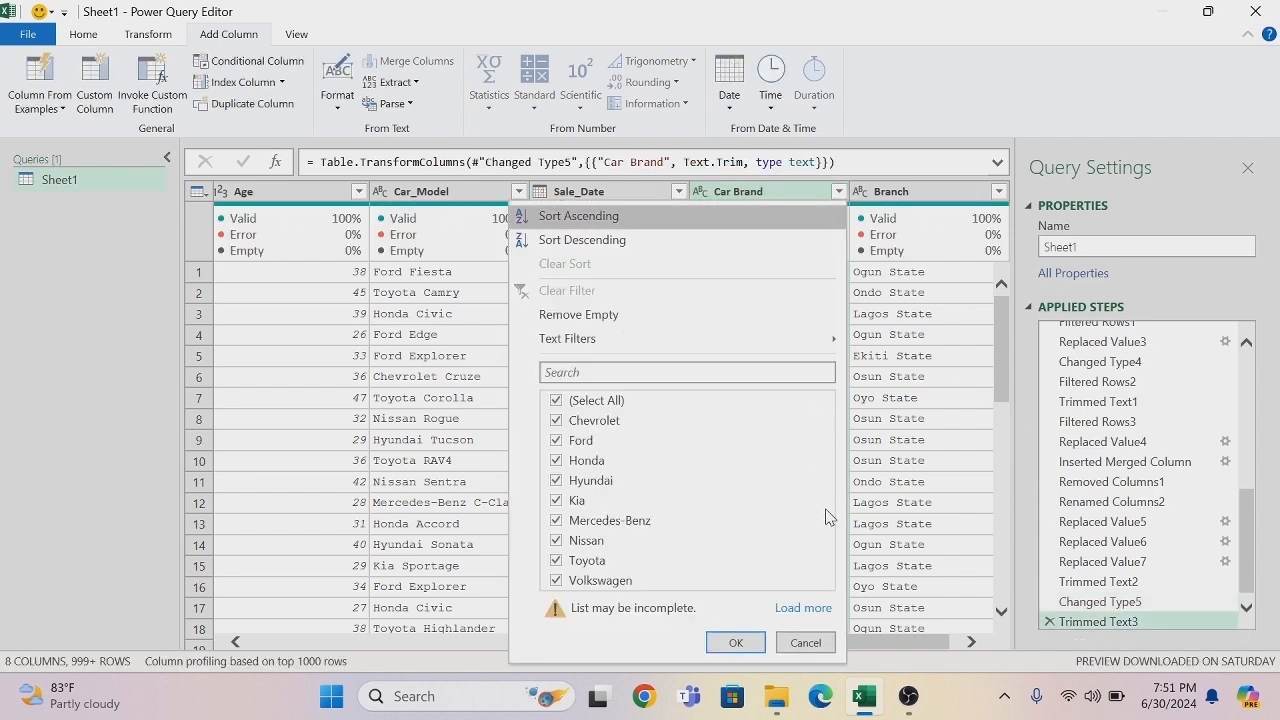
click(814, 609)
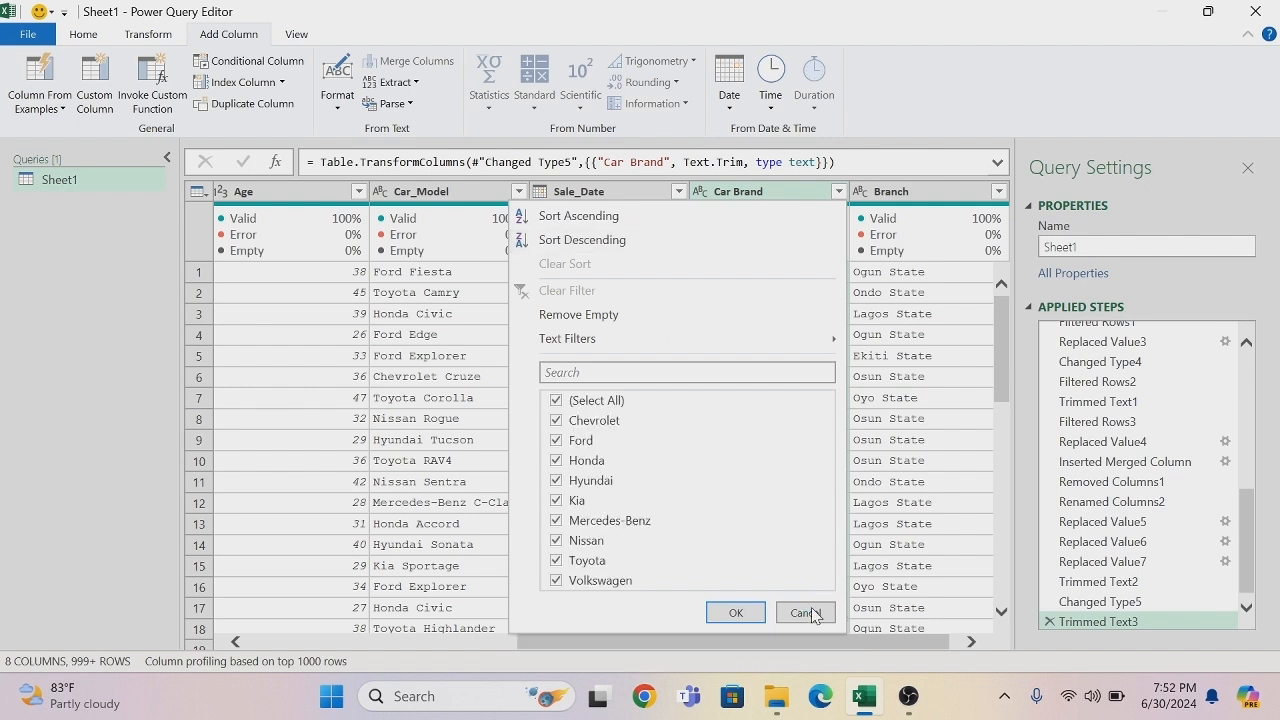
click(735, 612)
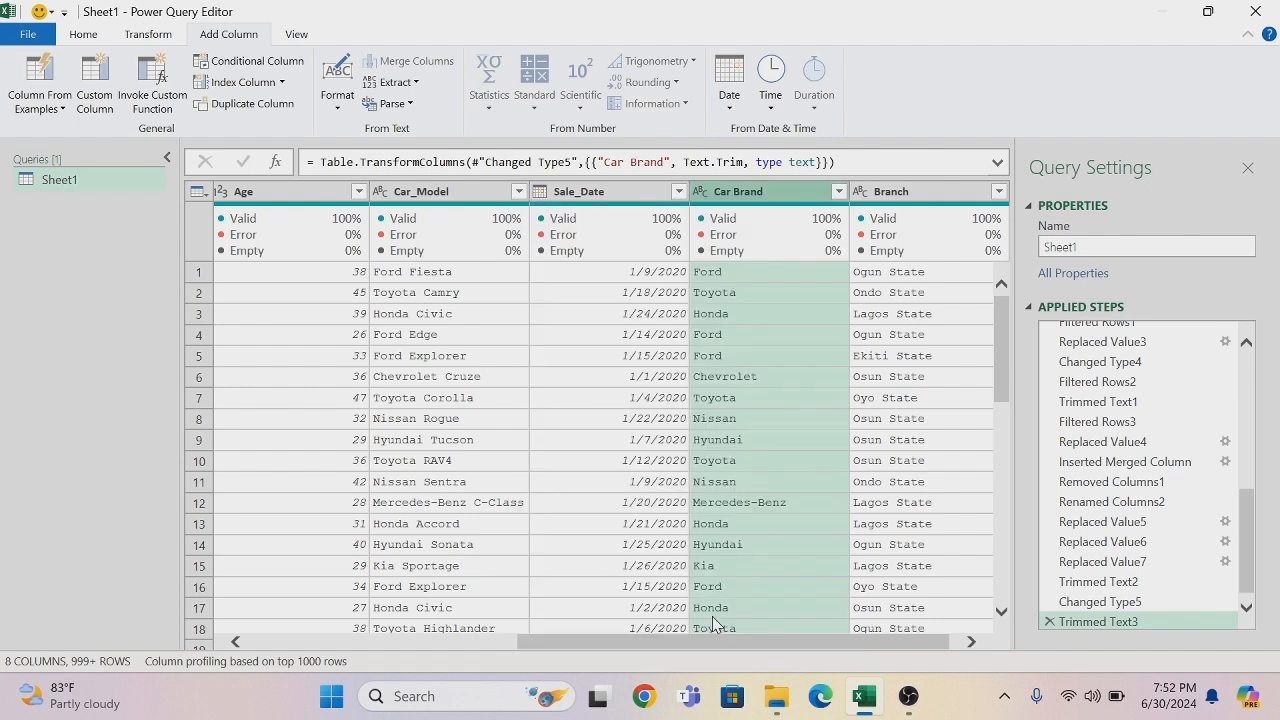
- Review the cleaned columns, and close and load the query to a worksheet
drag(727, 643, 436, 645)
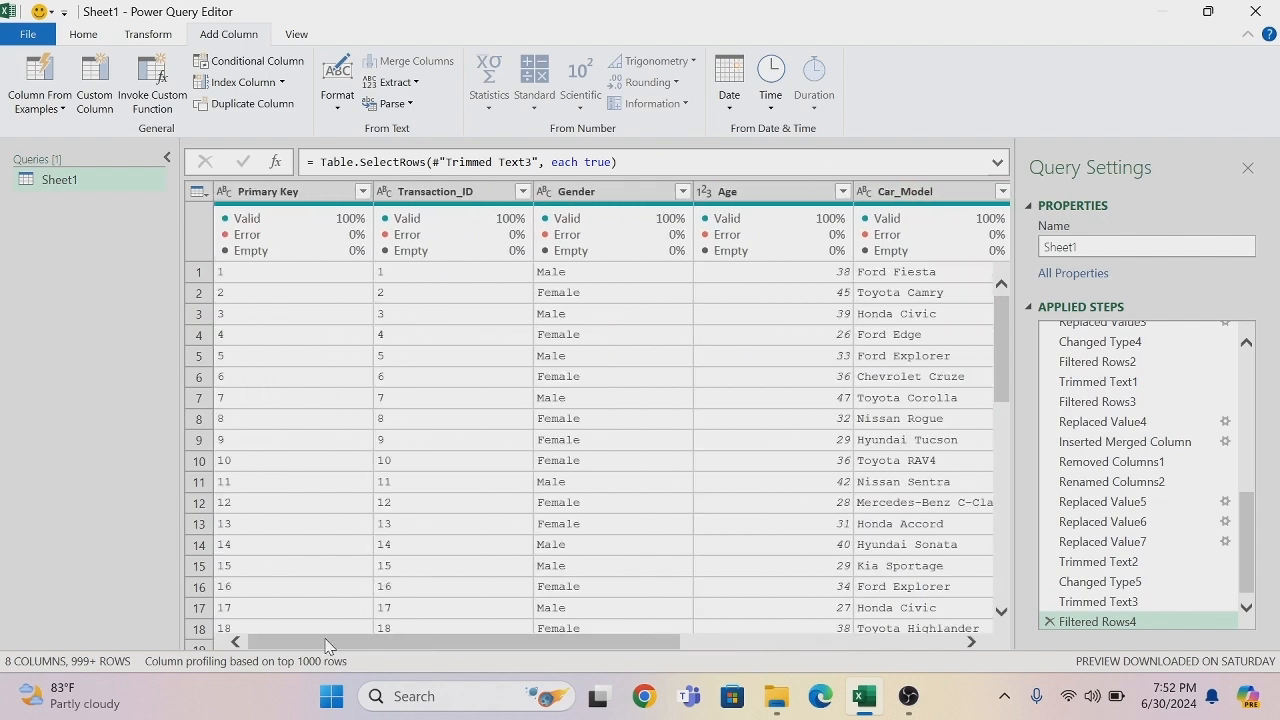
drag(311, 645, 750, 642)
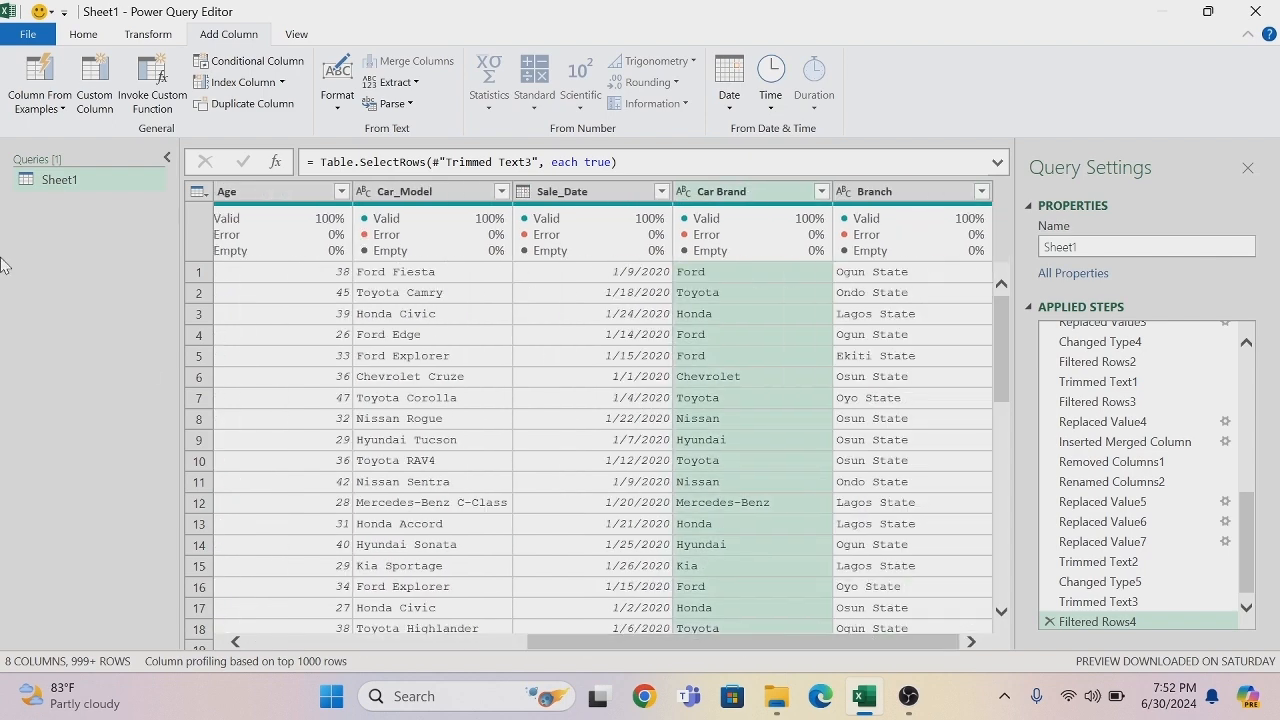
click(85, 37)
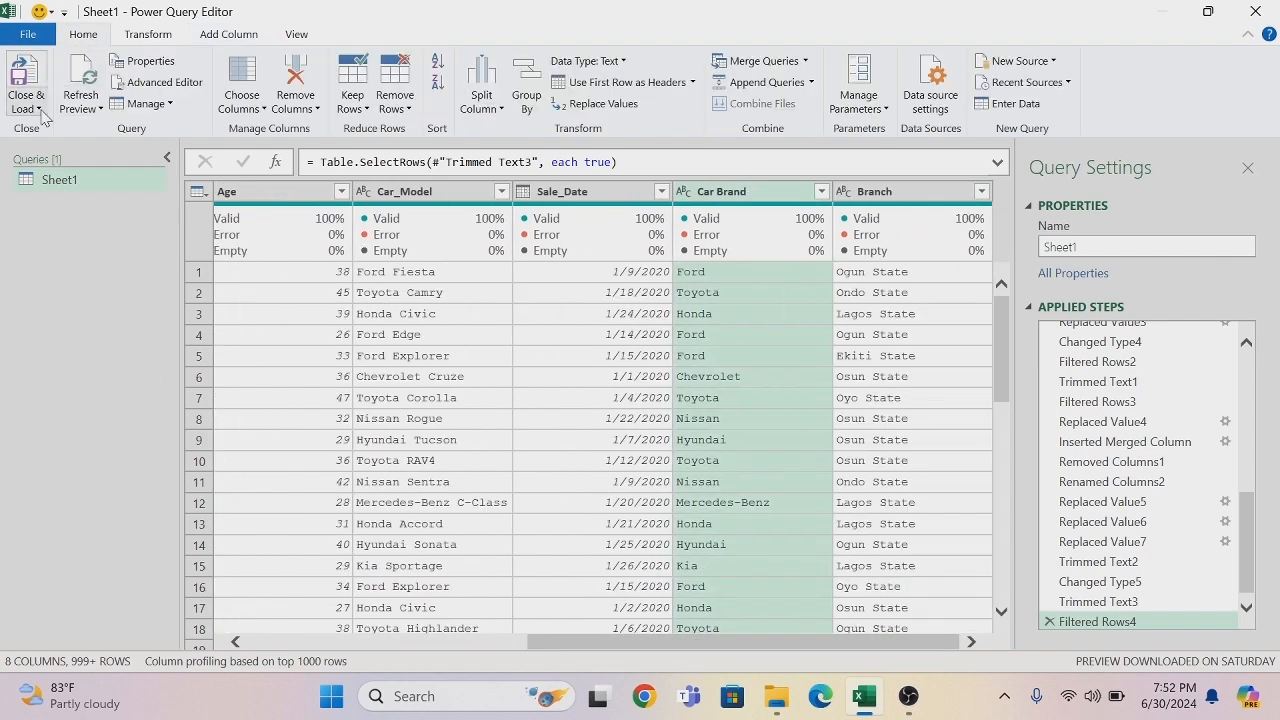
click(27, 103)
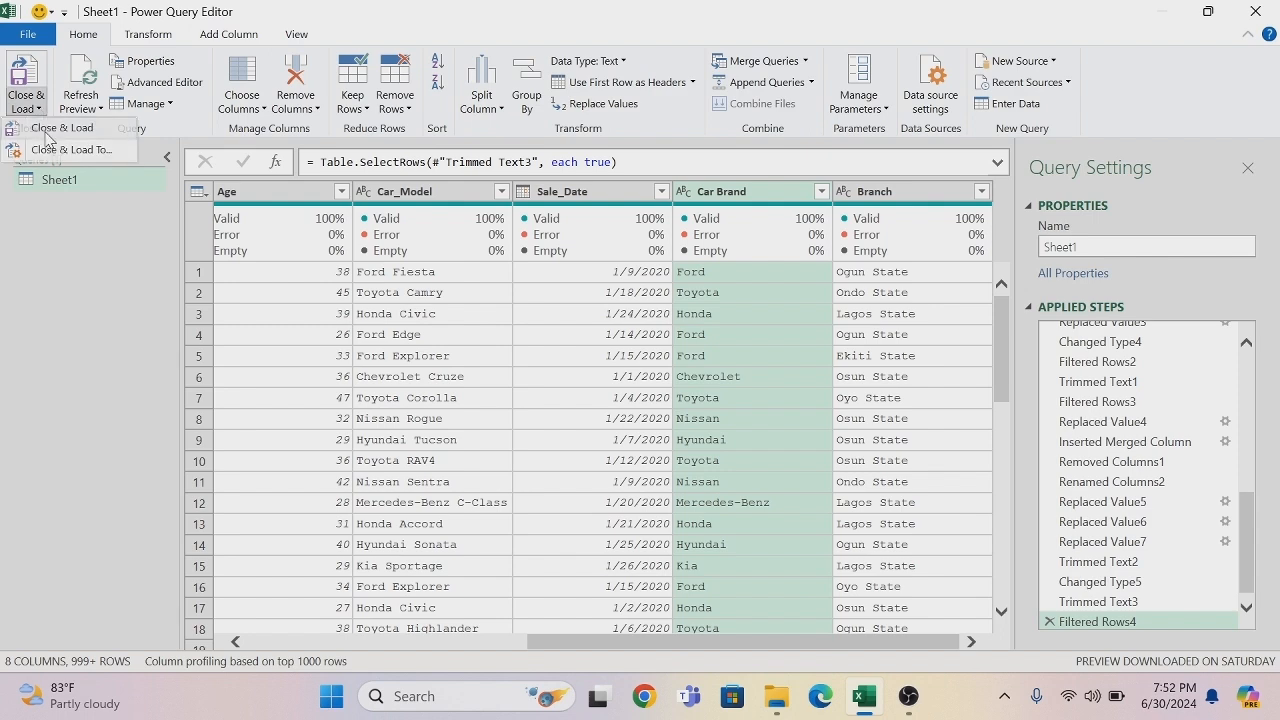
click(46, 130)
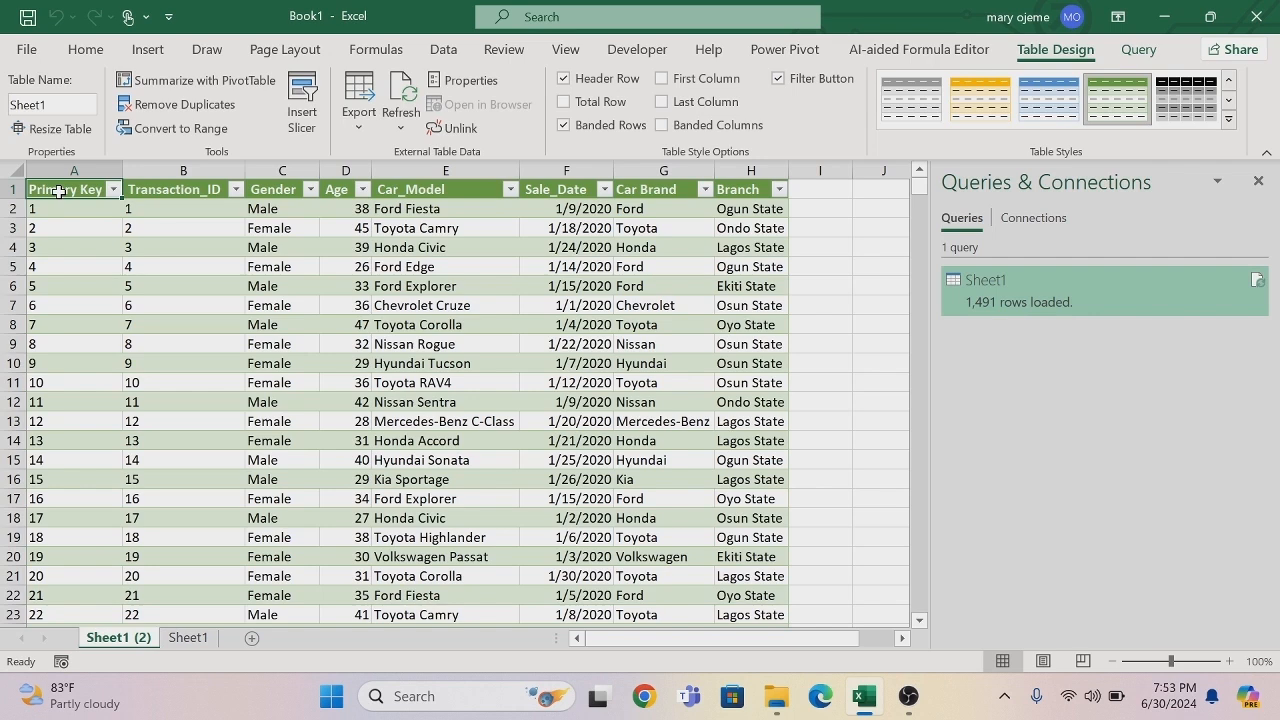
- Create a new query from the entire loaded table and name it Clean Data
key(ctrl+shift+End)
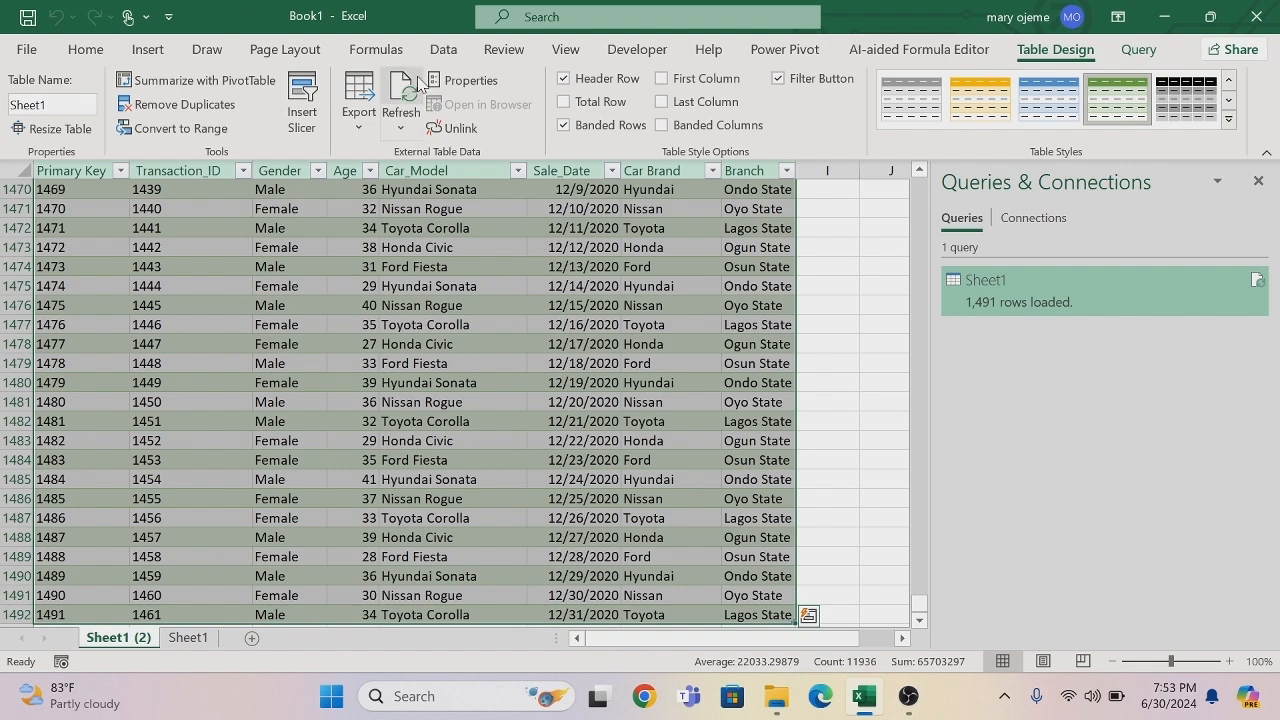
click(444, 50)
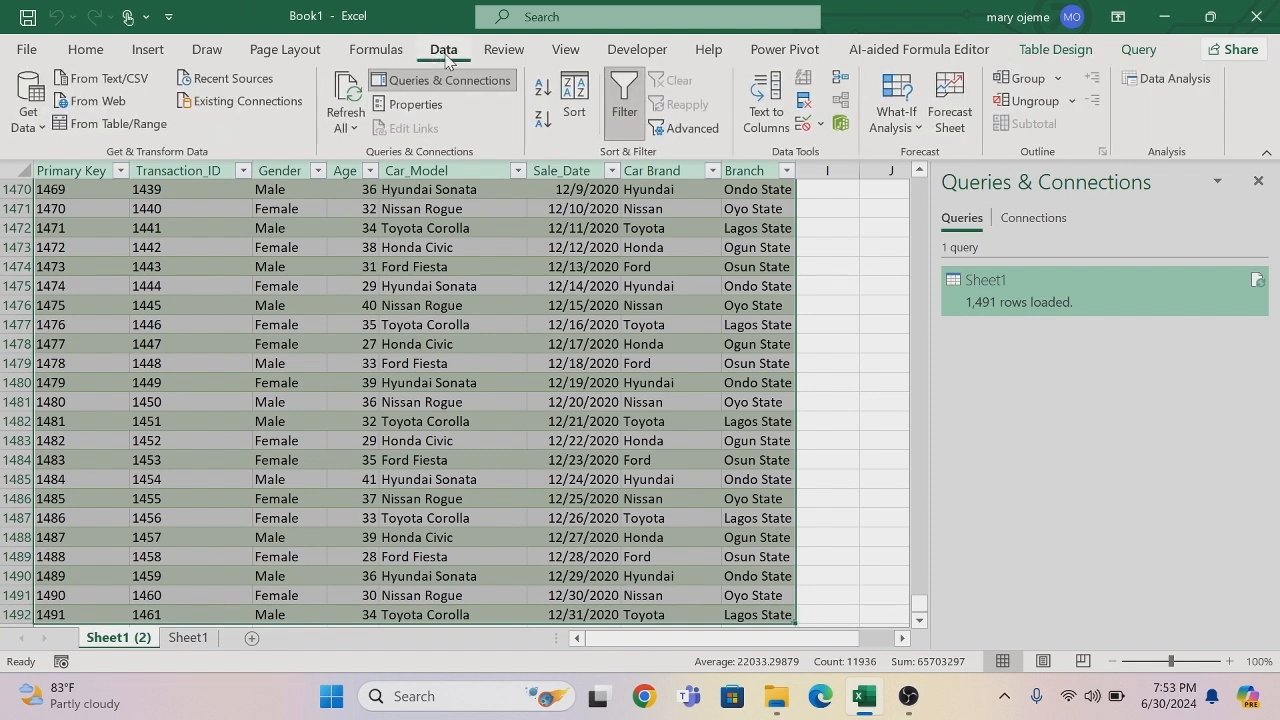
click(84, 125)
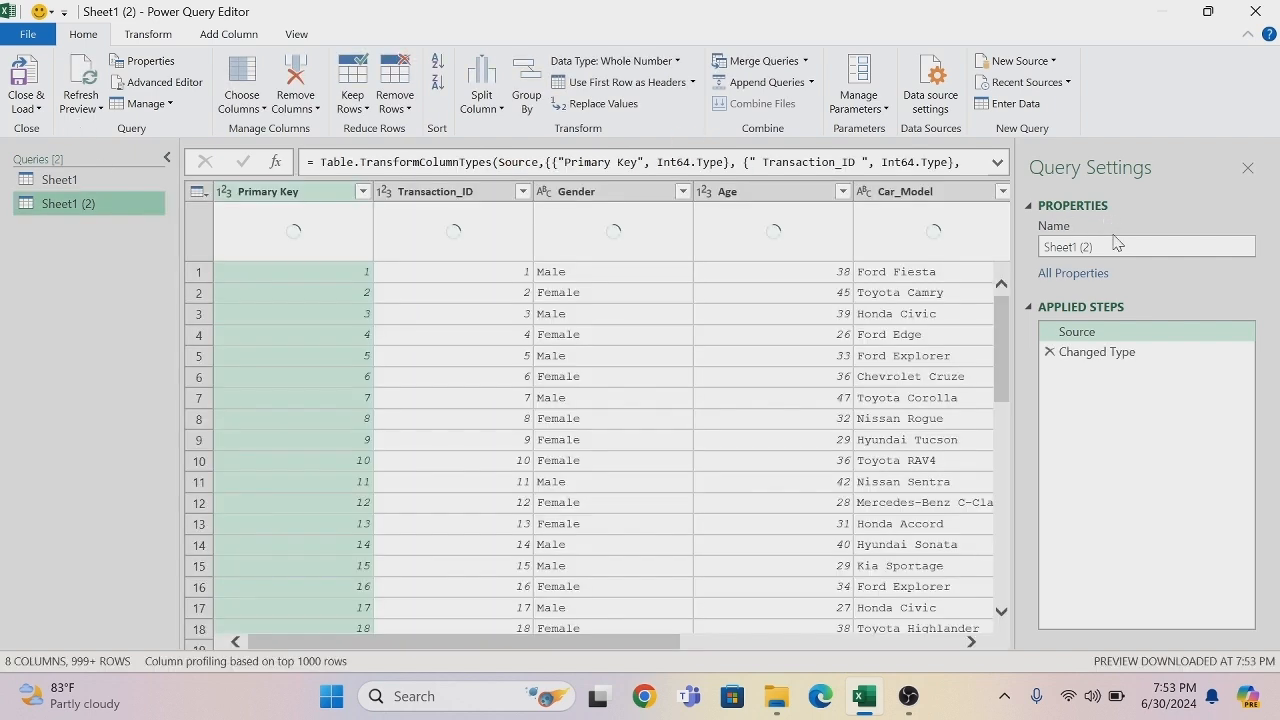
click(1117, 242)
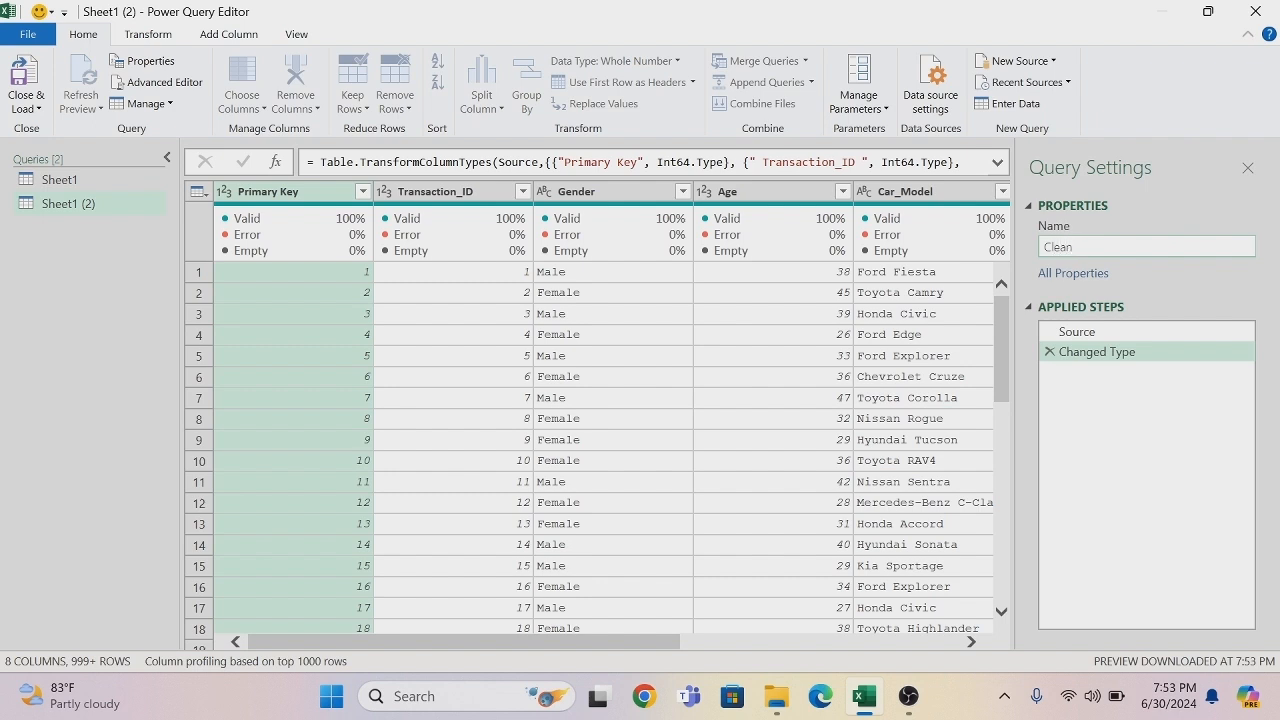
text(ta)
key(Return)
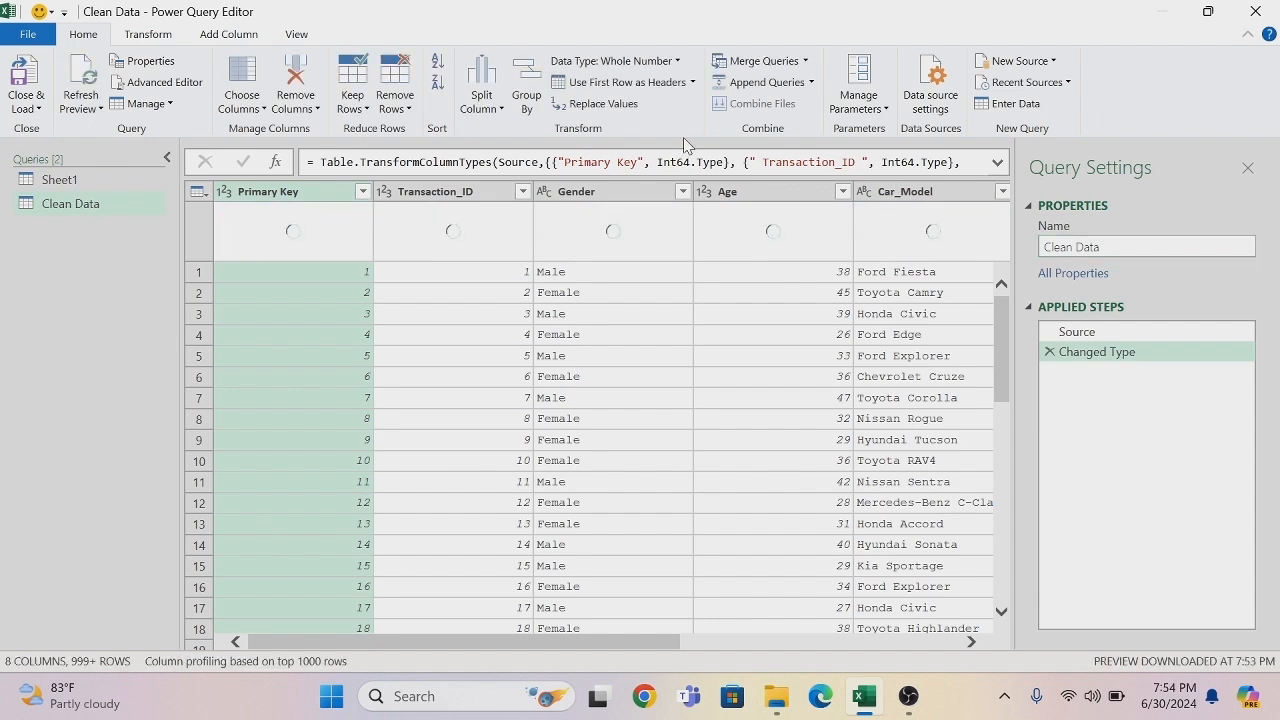
- Change the Primary Key and Transaction_ID columns to the Text data type, replacing the current conversion for both
click(226, 191)
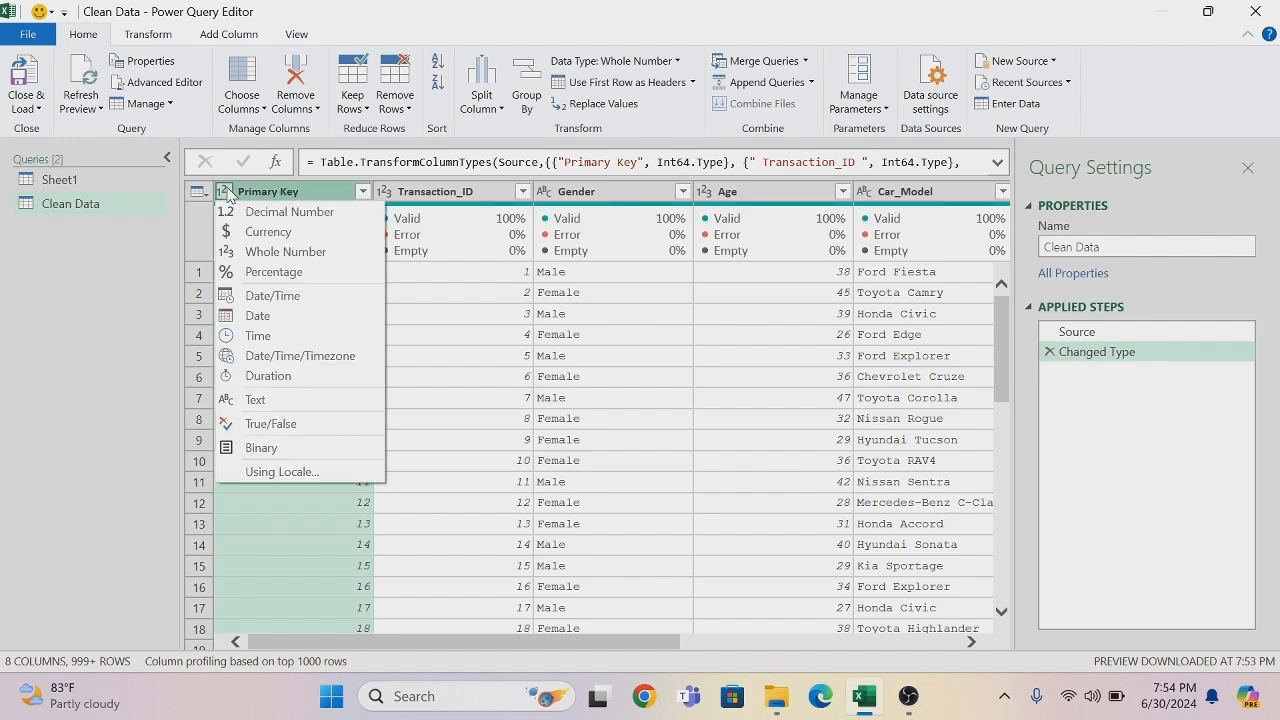
click(257, 400)
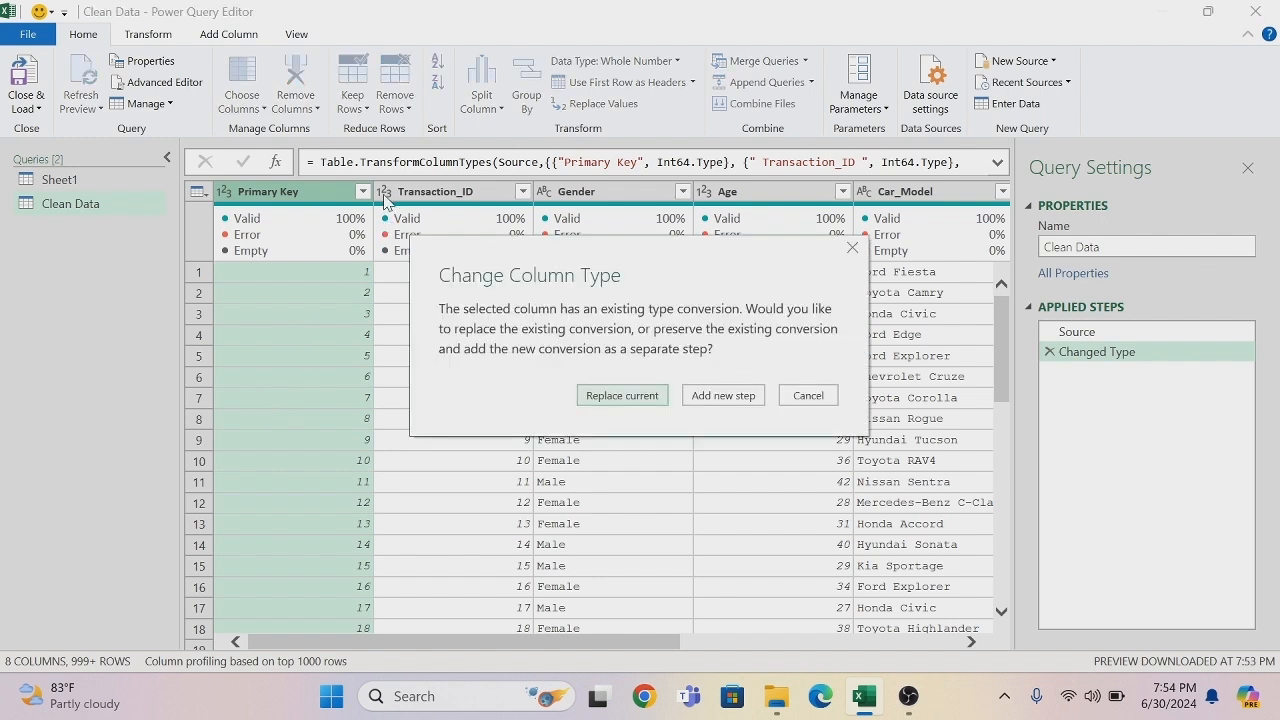
click(630, 402)
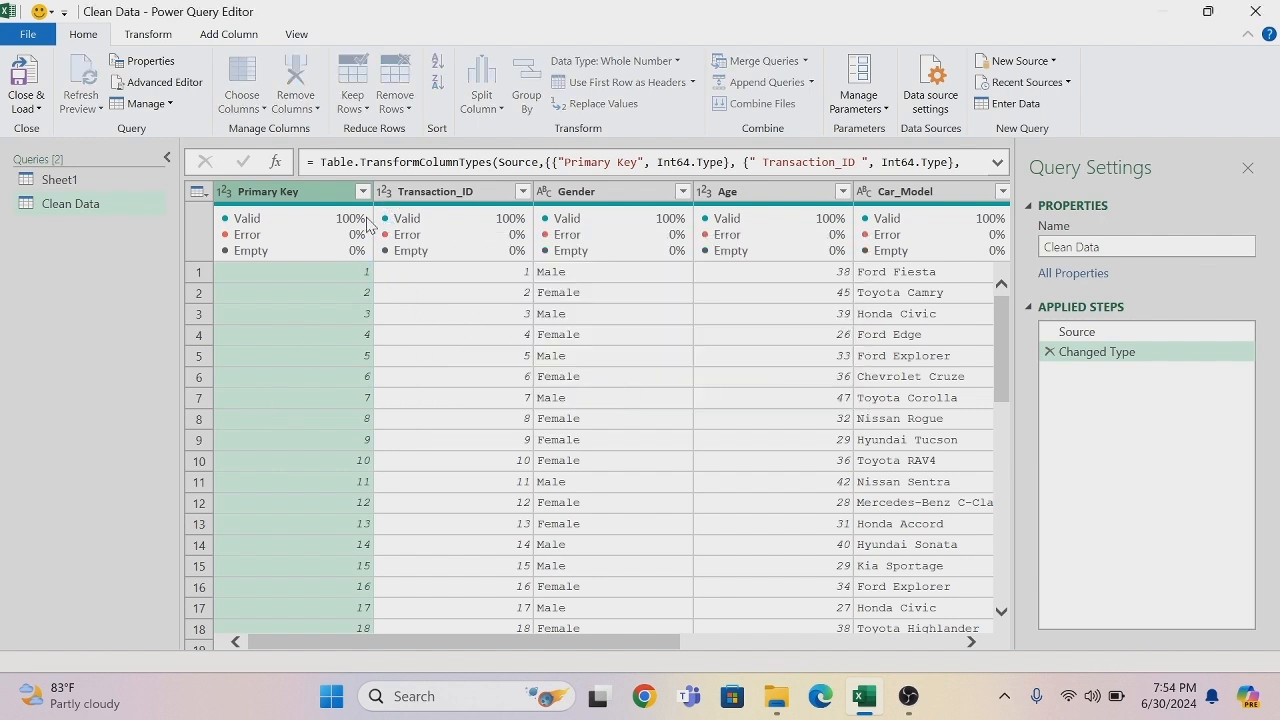
click(387, 192)
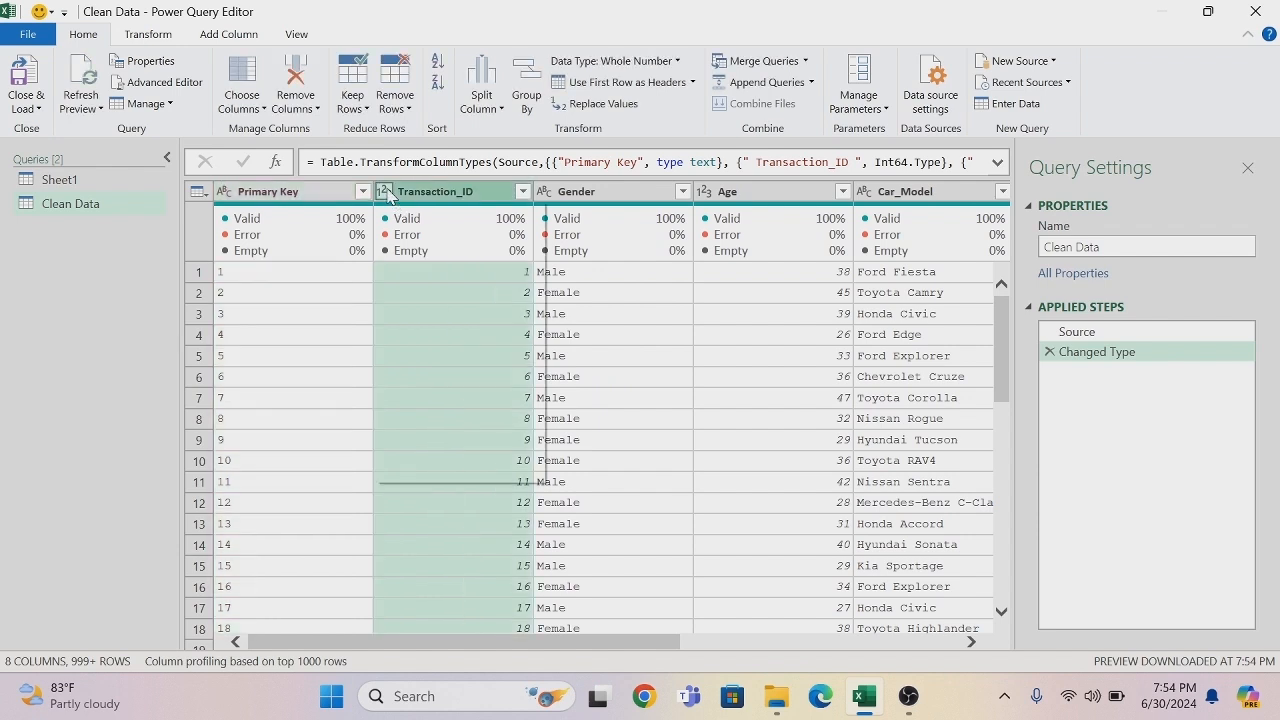
click(419, 405)
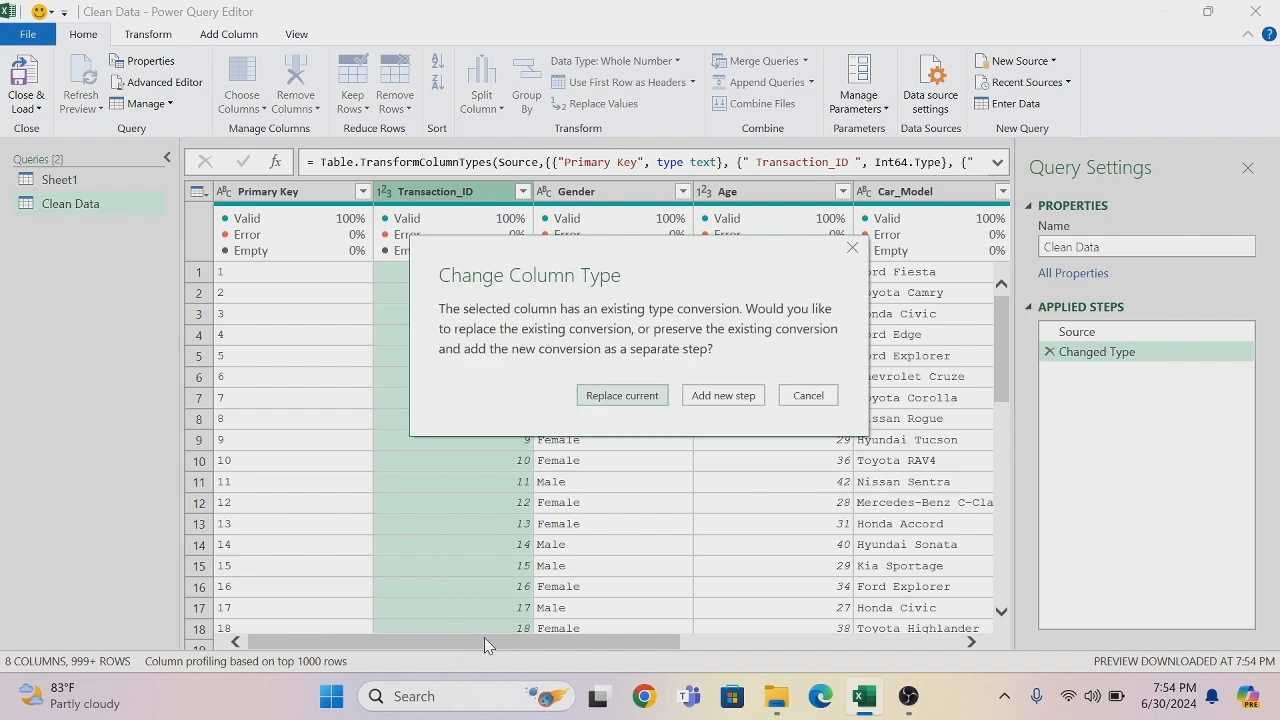
click(616, 400)
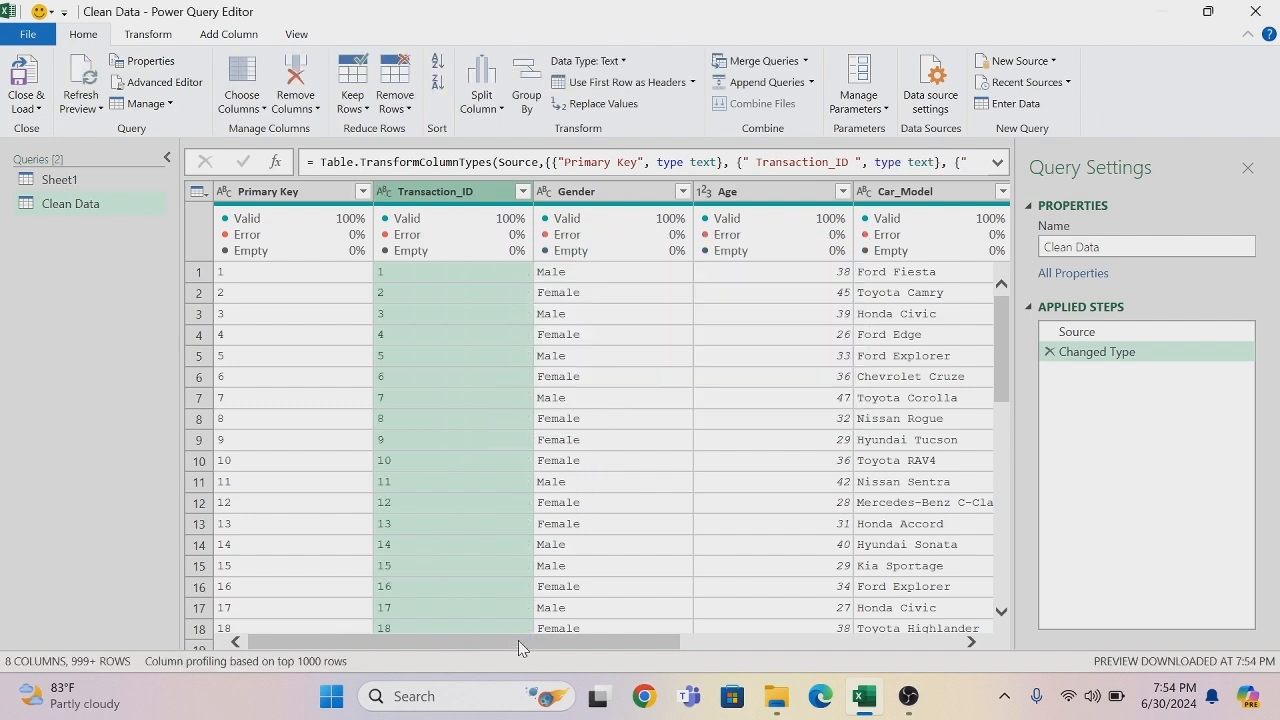
drag(560, 644, 845, 628)
drag(755, 641, 470, 641)
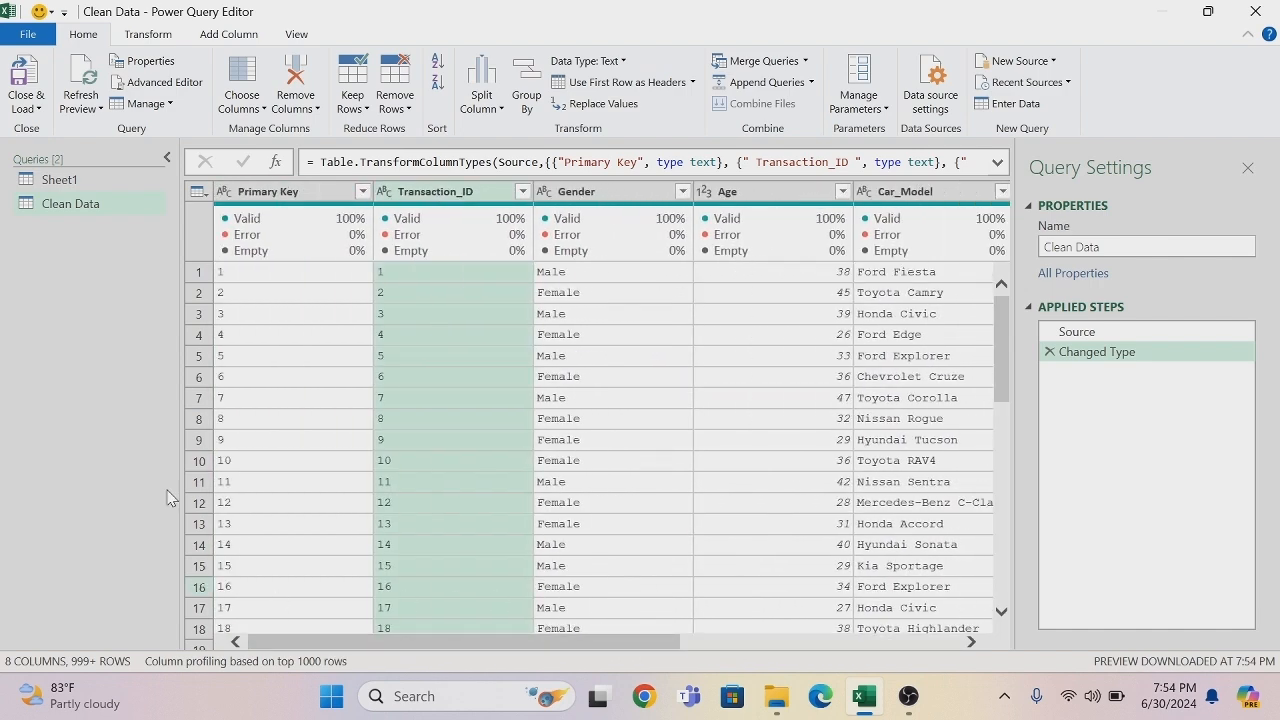
- Make six duplicates of the Clean Data query, duplicating the newest copy each time
right_click(70, 207)
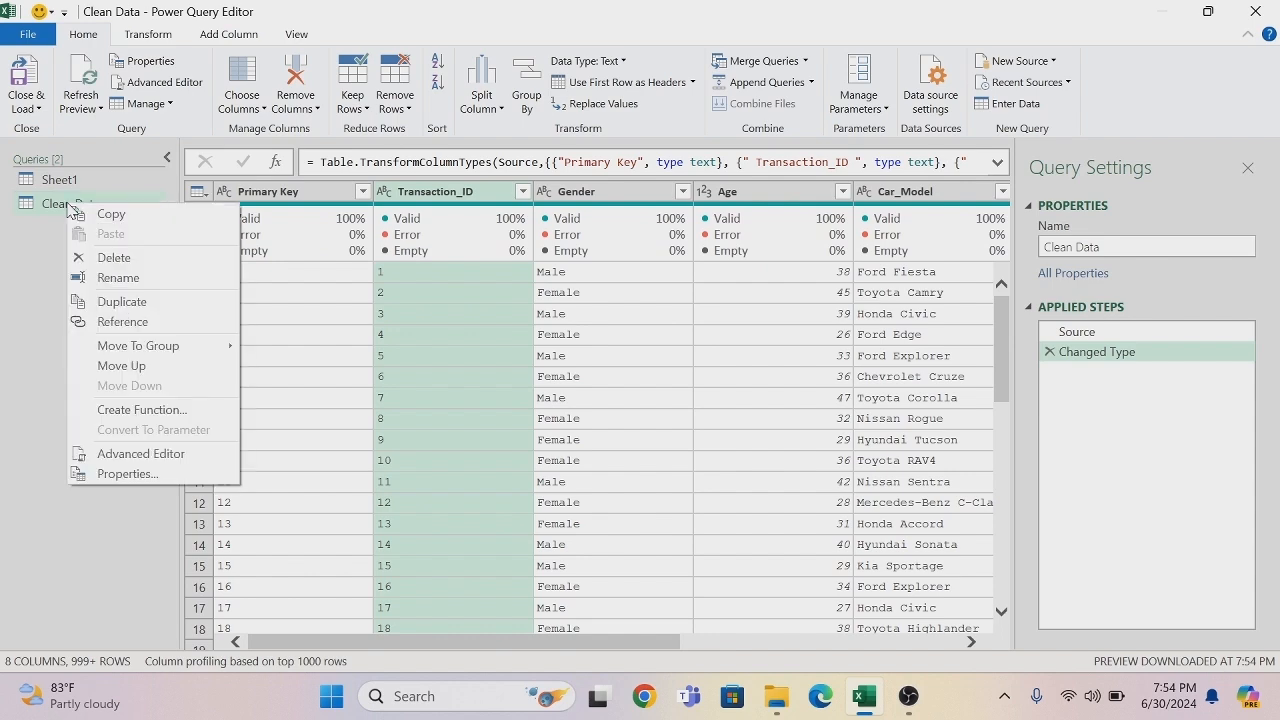
click(112, 301)
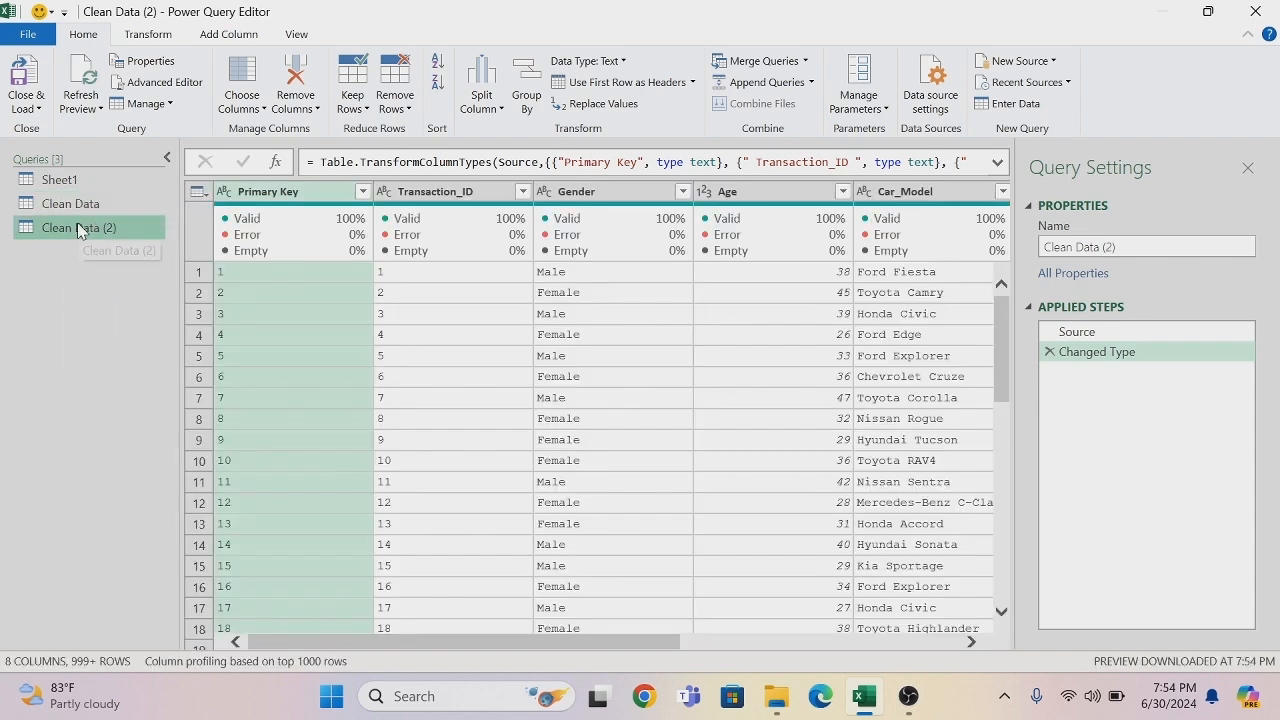
right_click(83, 232)
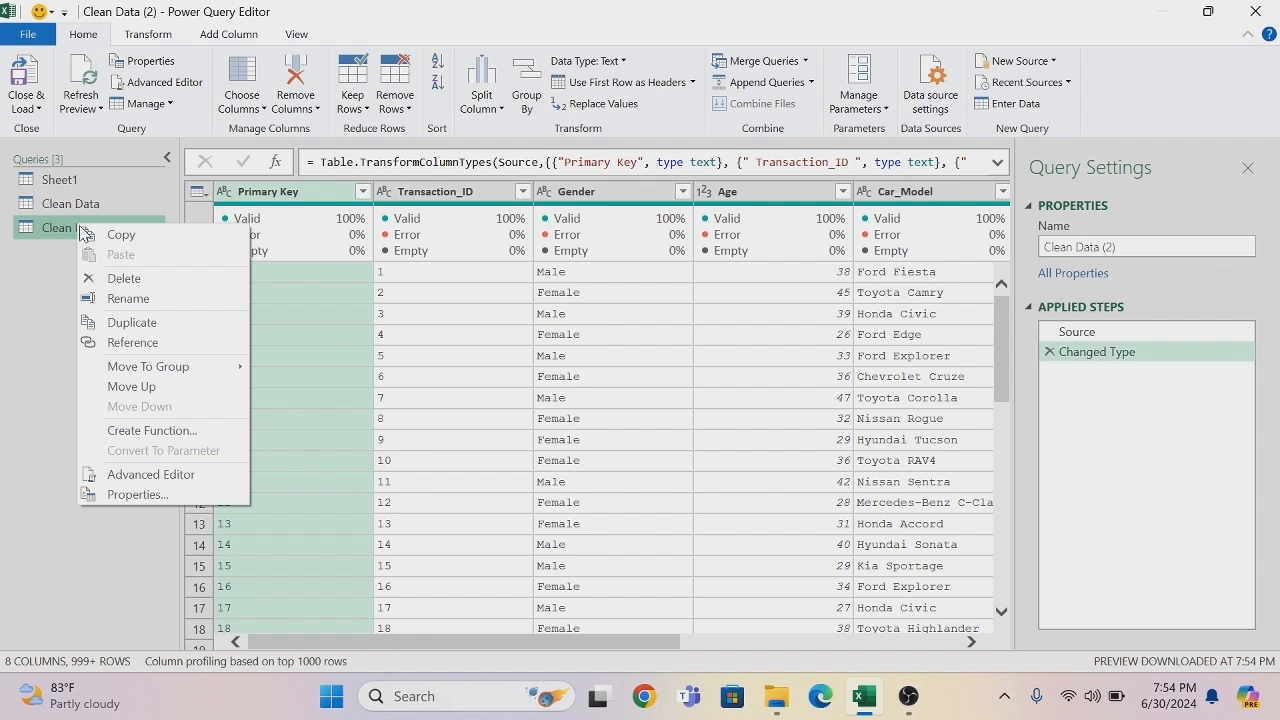
click(148, 322)
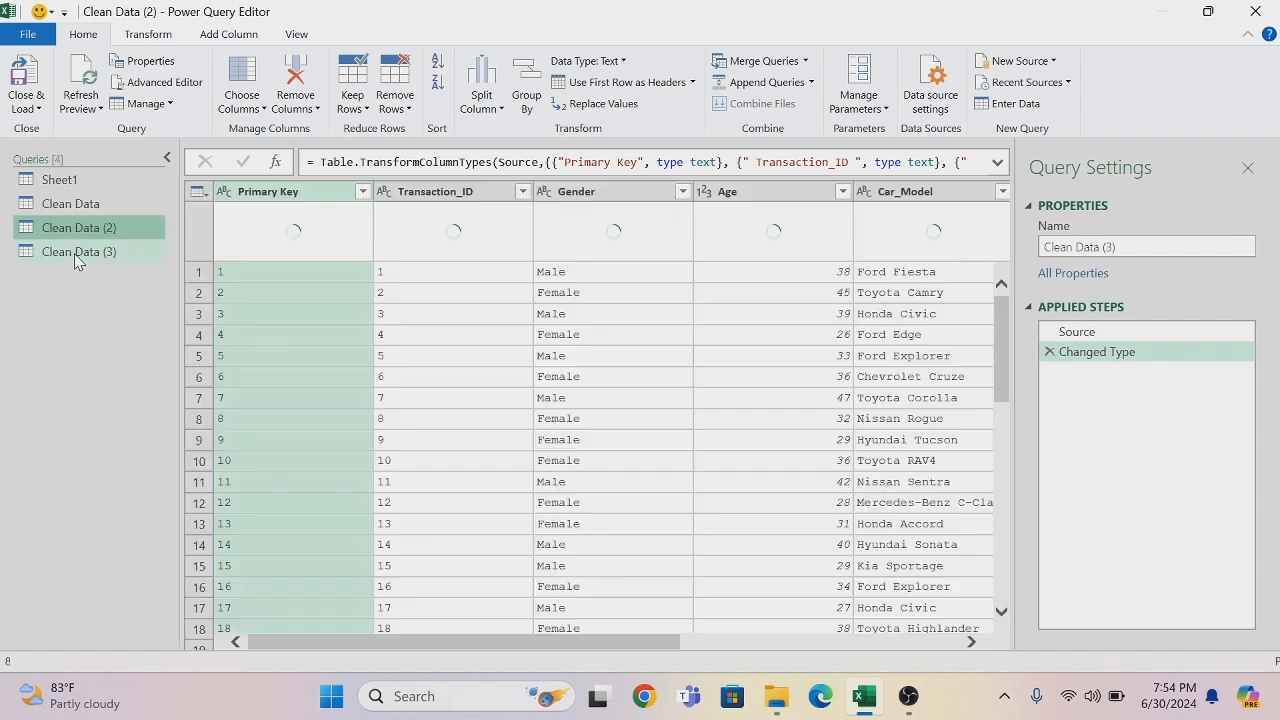
right_click(74, 253)
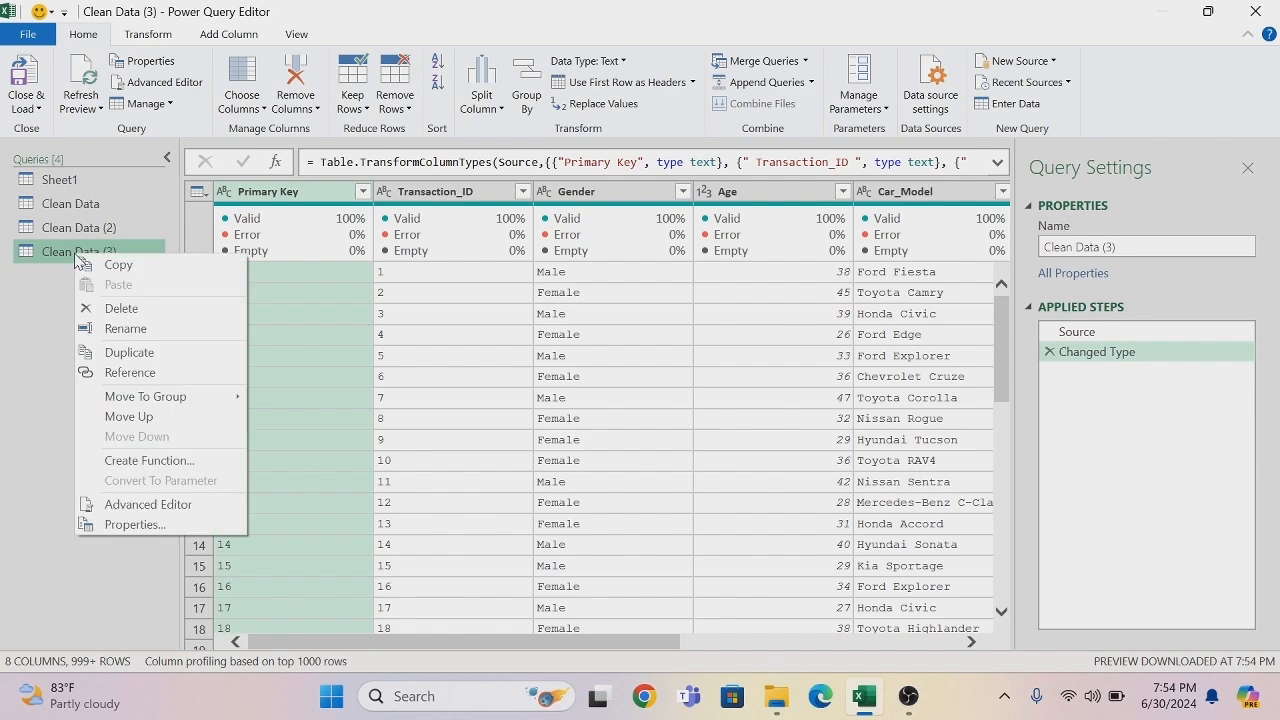
click(121, 355)
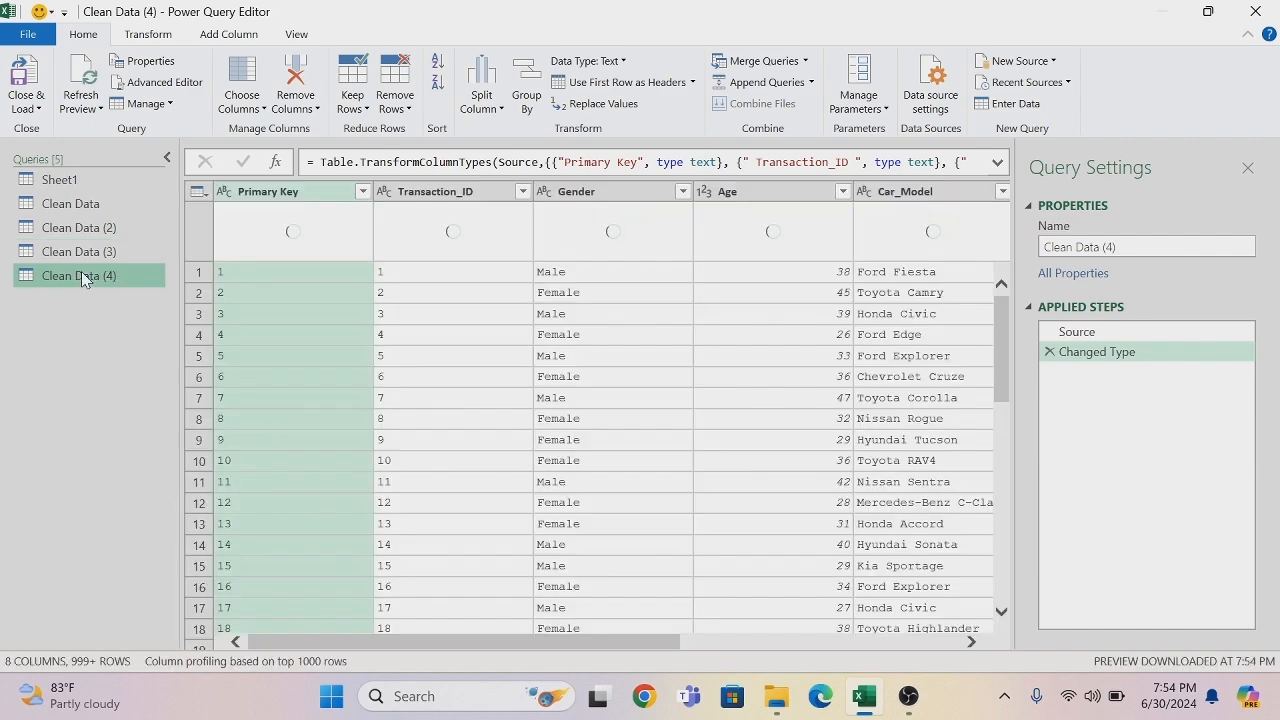
right_click(81, 271)
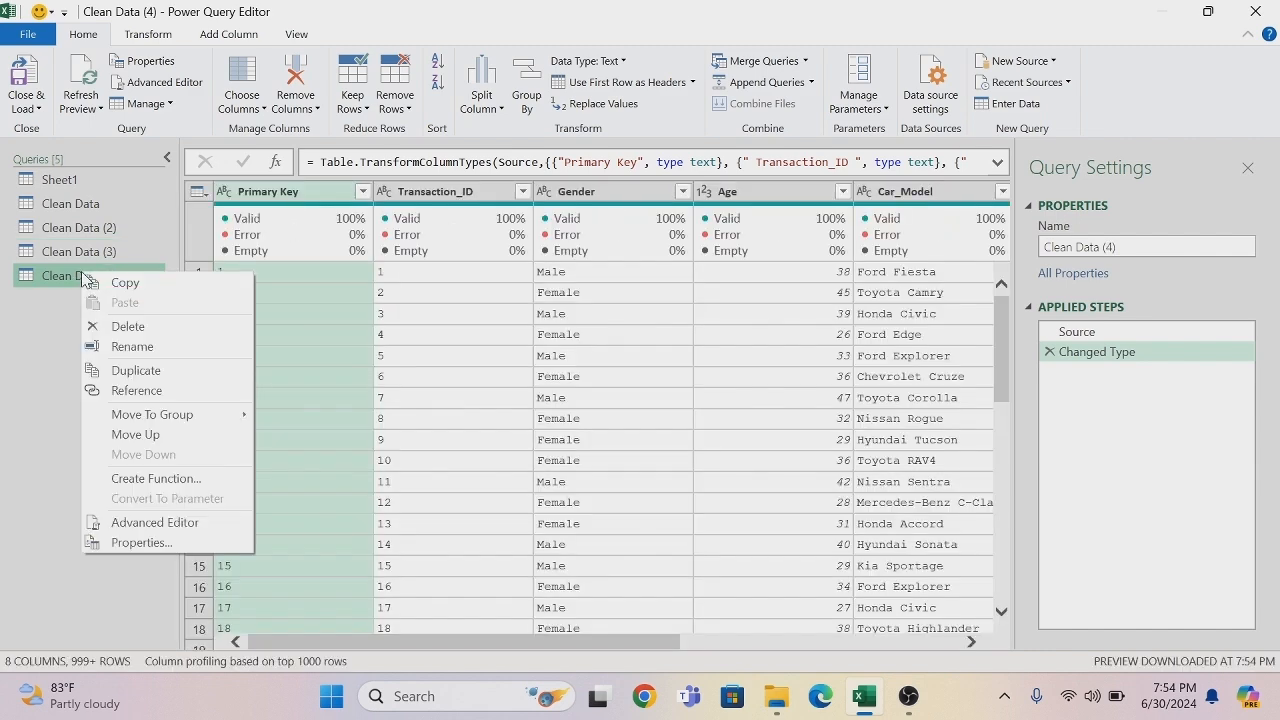
click(127, 368)
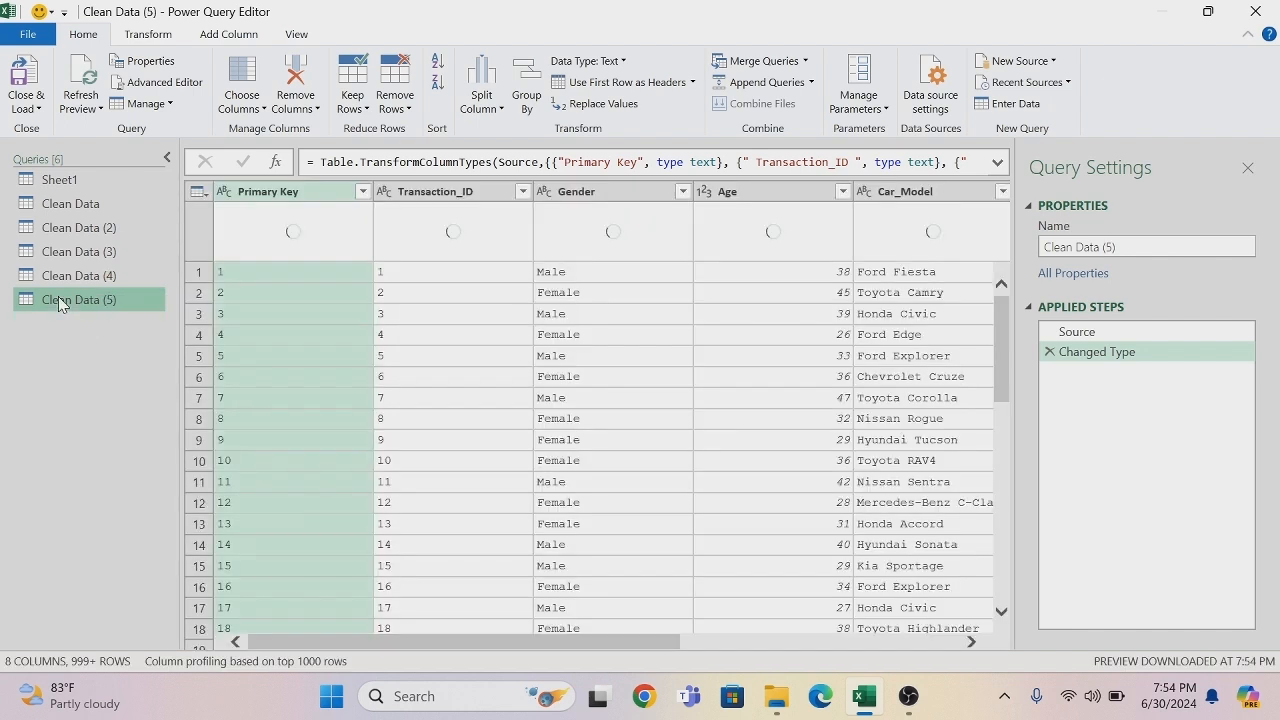
right_click(58, 296)
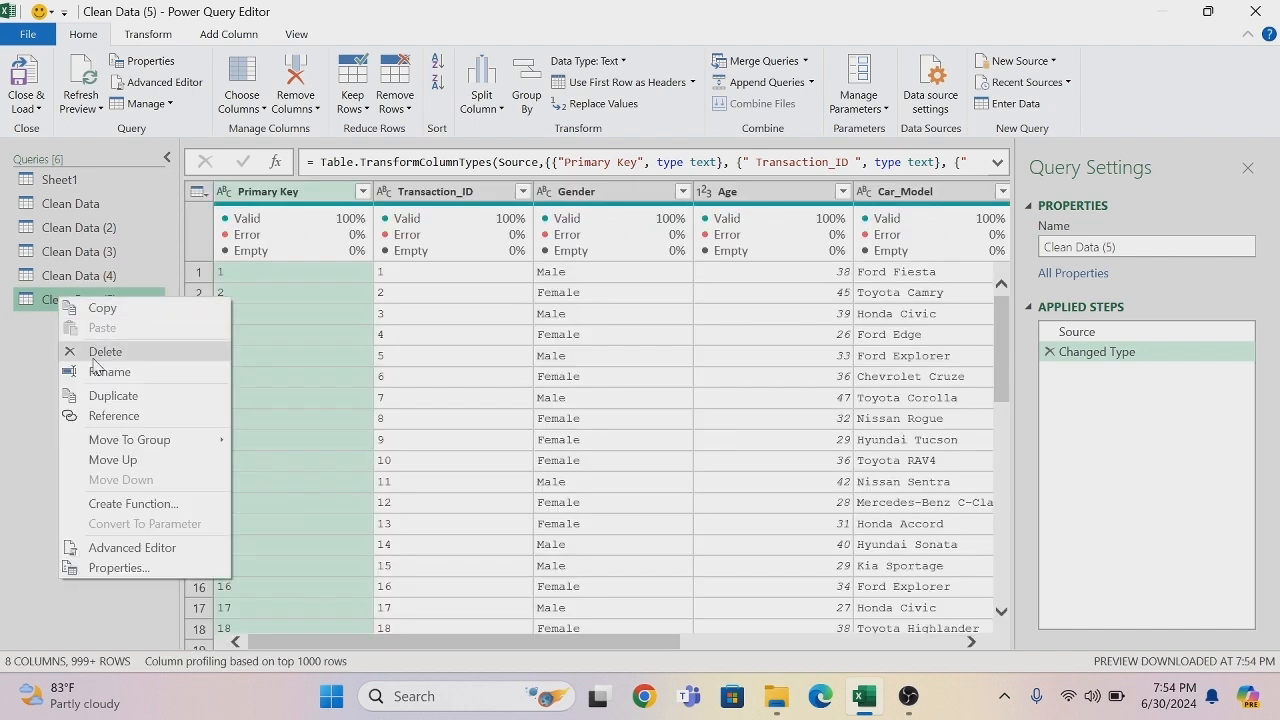
click(105, 397)
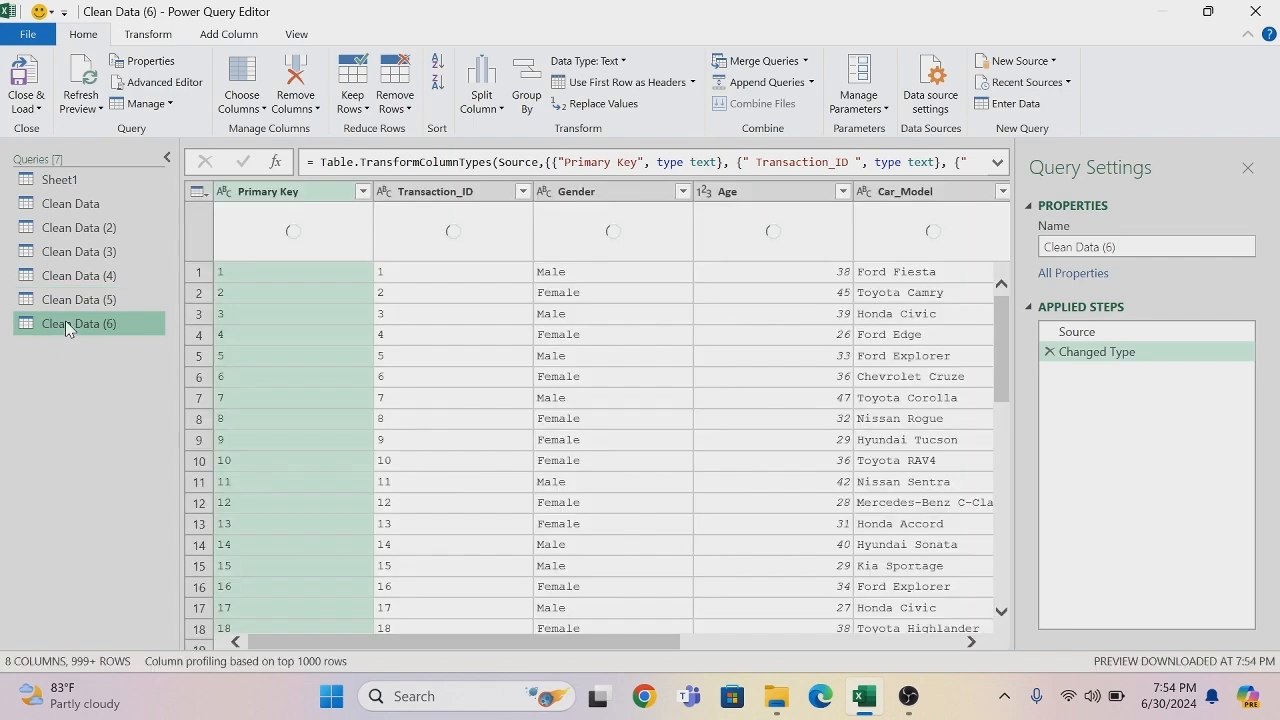
right_click(66, 322)
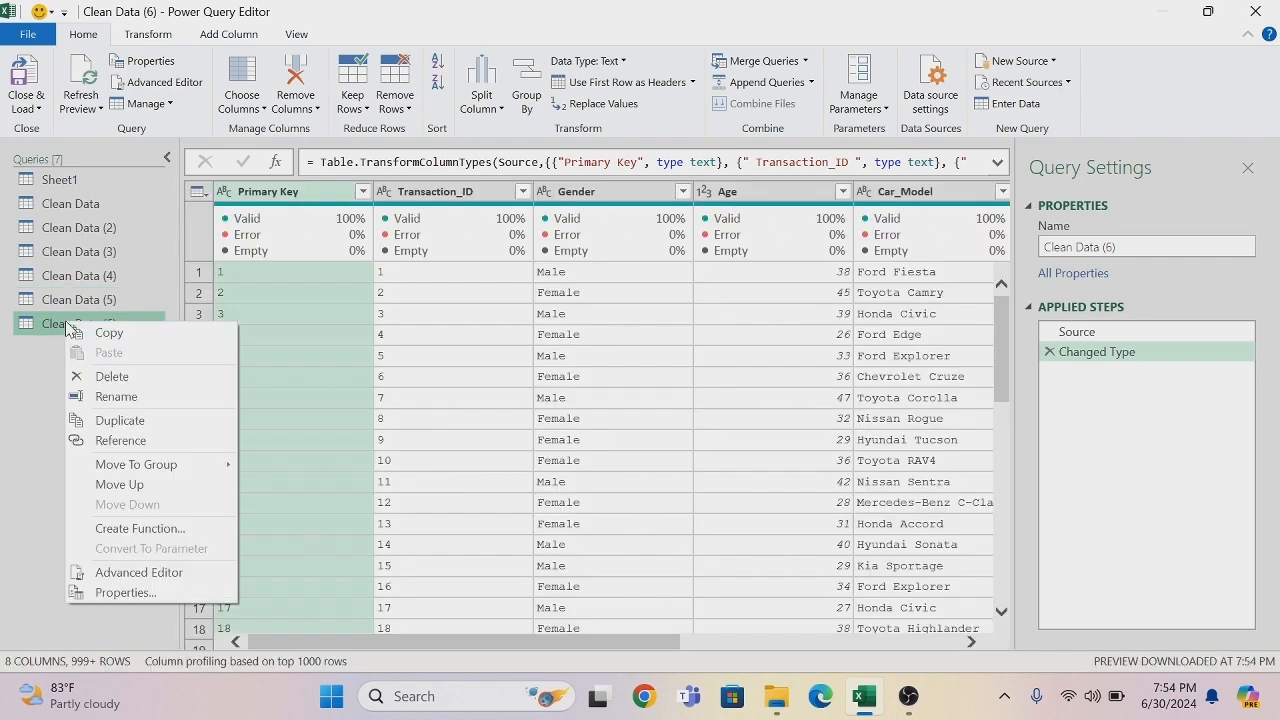
click(117, 426)
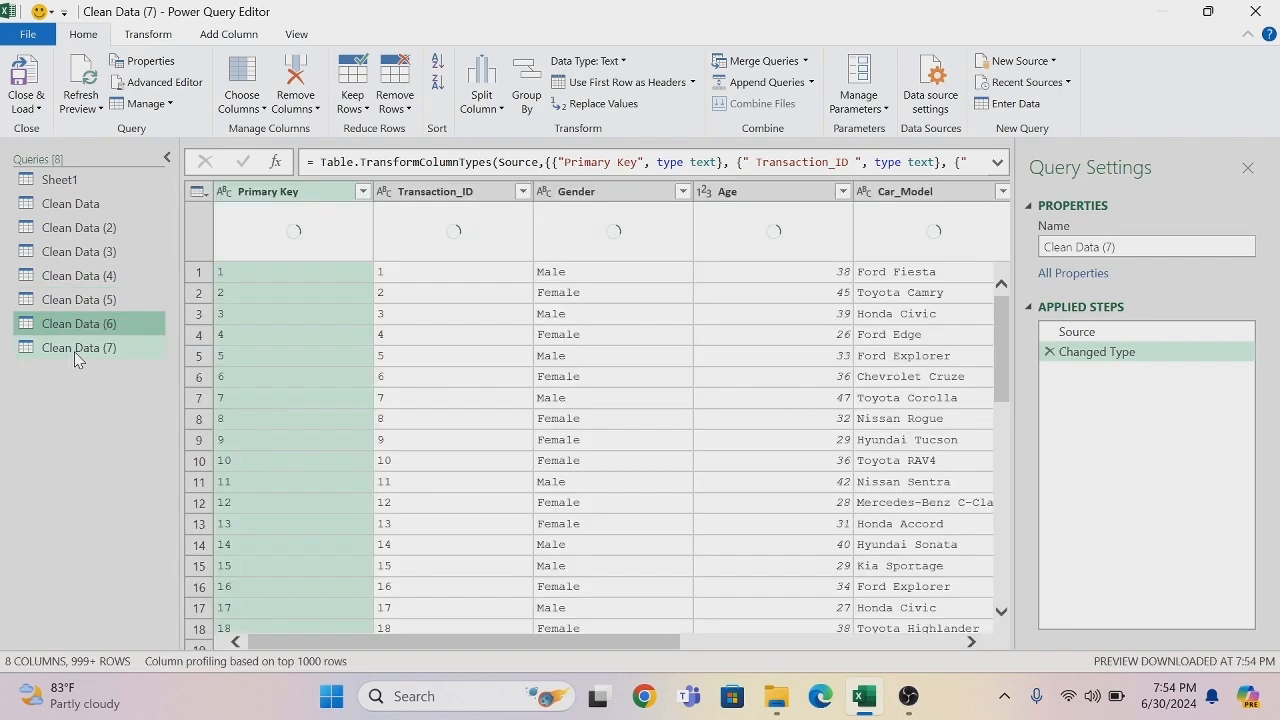
- Duplicate the Clean Data (7) query, and rename the Clean Data (2) query to Dim-Gender
right_click(74, 351)
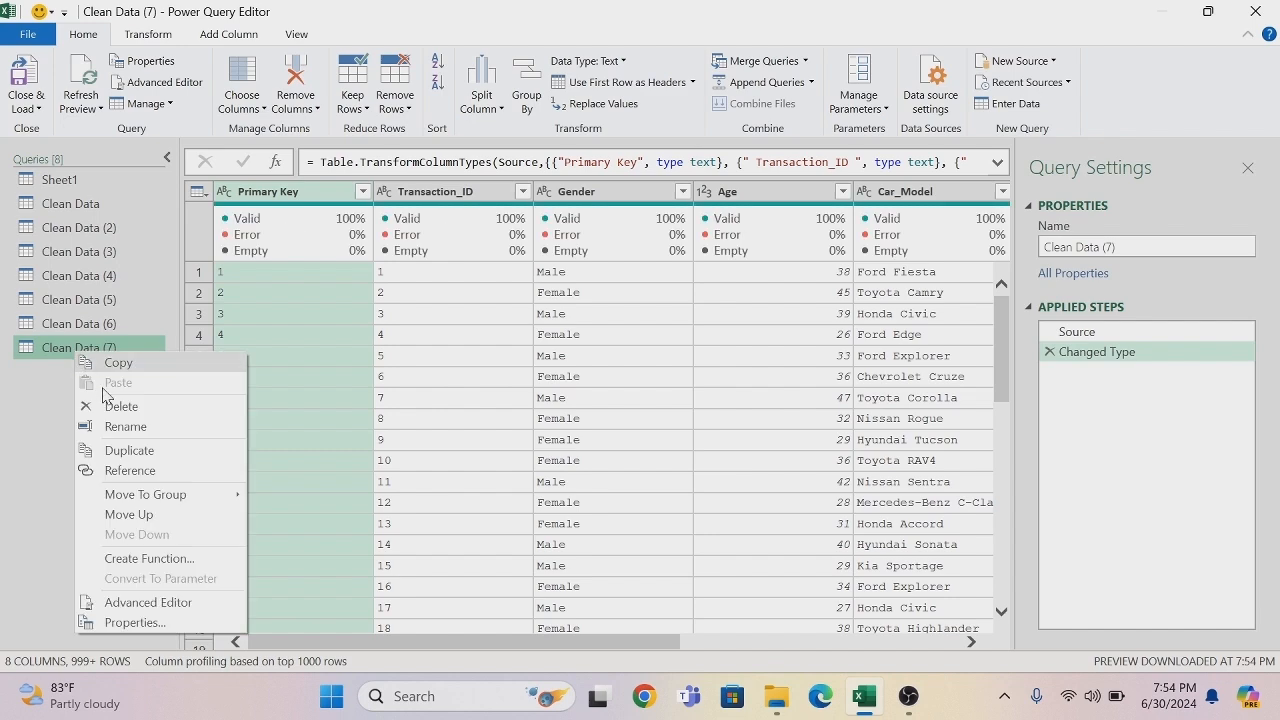
click(152, 451)
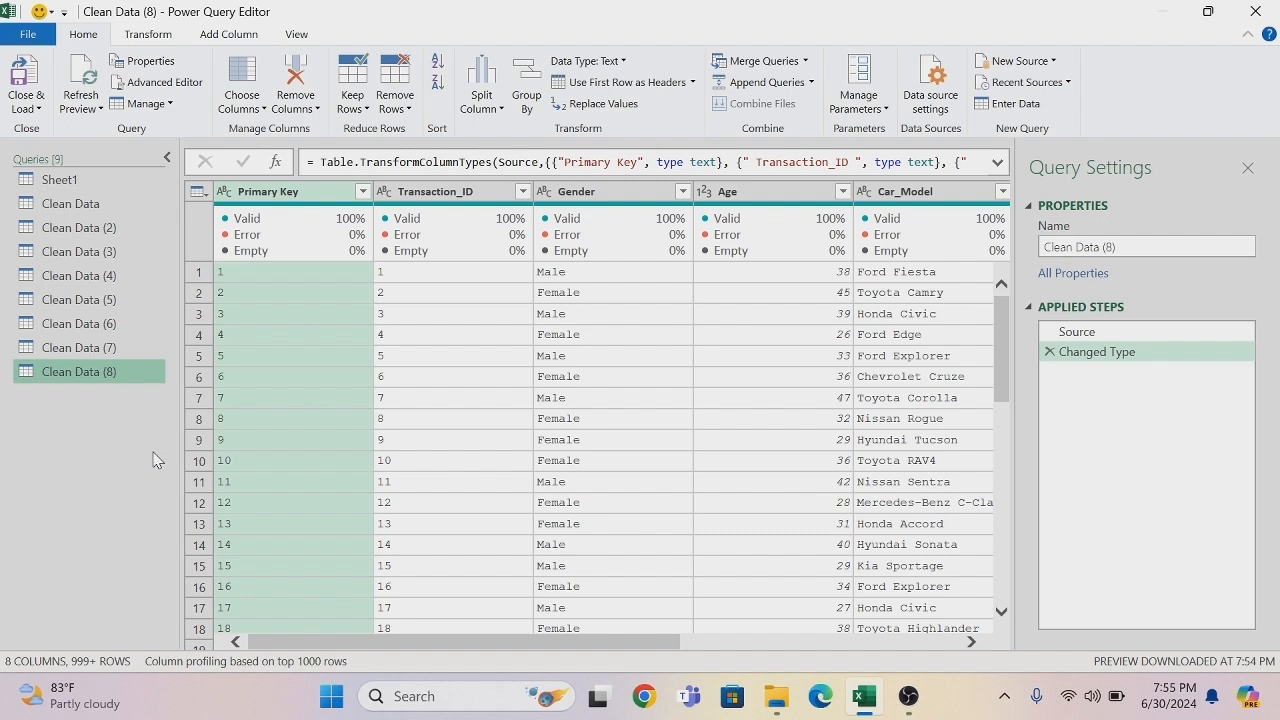
click(84, 232)
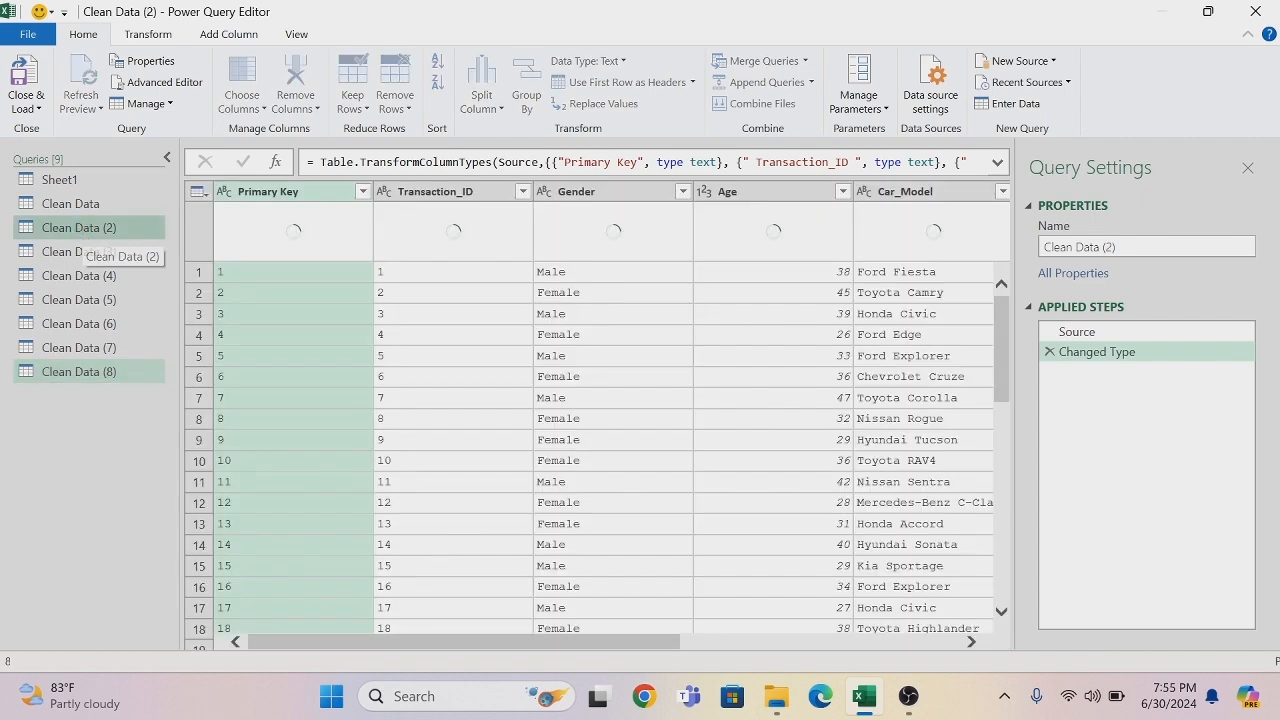
click(84, 232)
key(BackSpace)
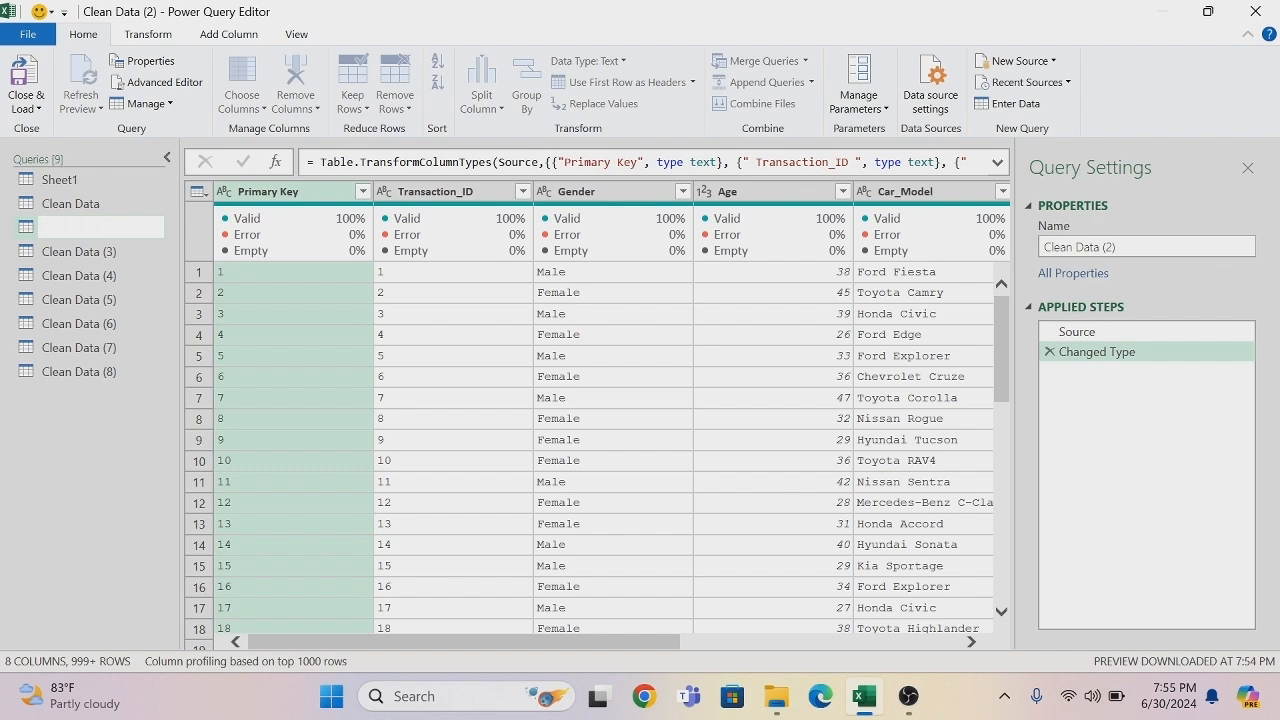
text(Dim-Gender)
key(Return)
click(84, 230)
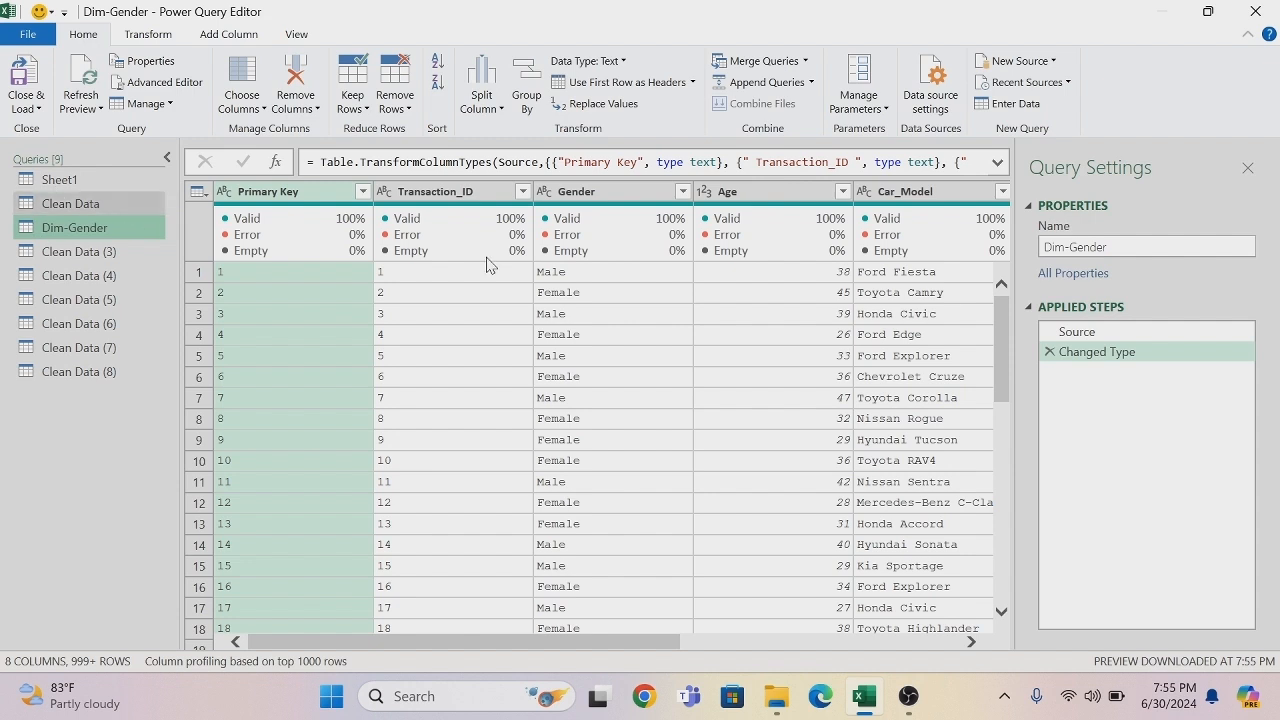
- Remove all columns except Gender from the Dim-Gender query, and remove its duplicate values
right_click(608, 200)
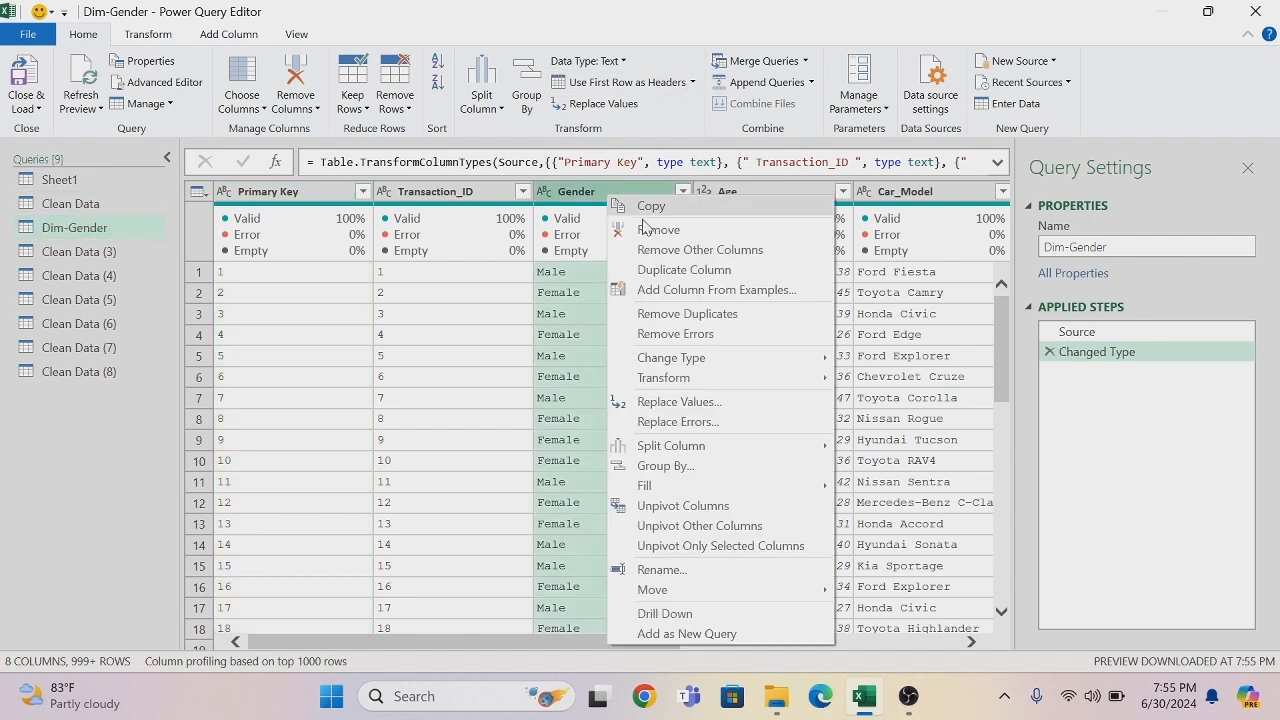
click(669, 253)
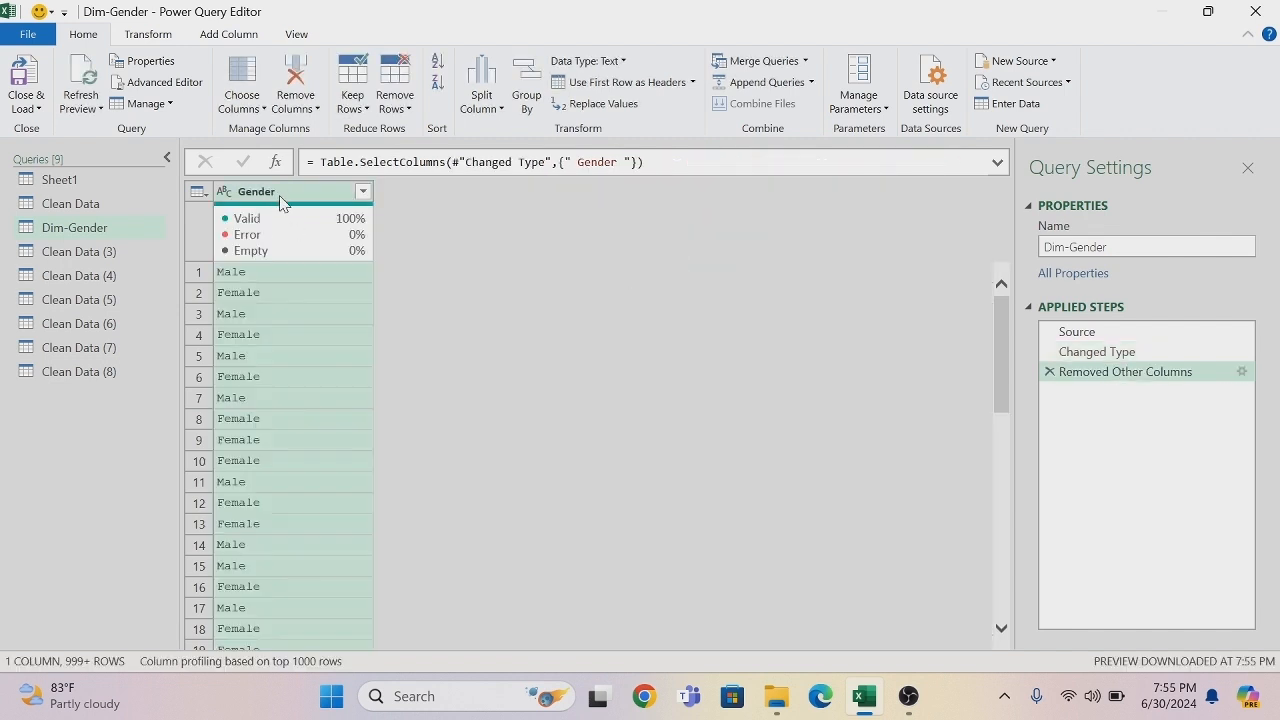
right_click(281, 204)
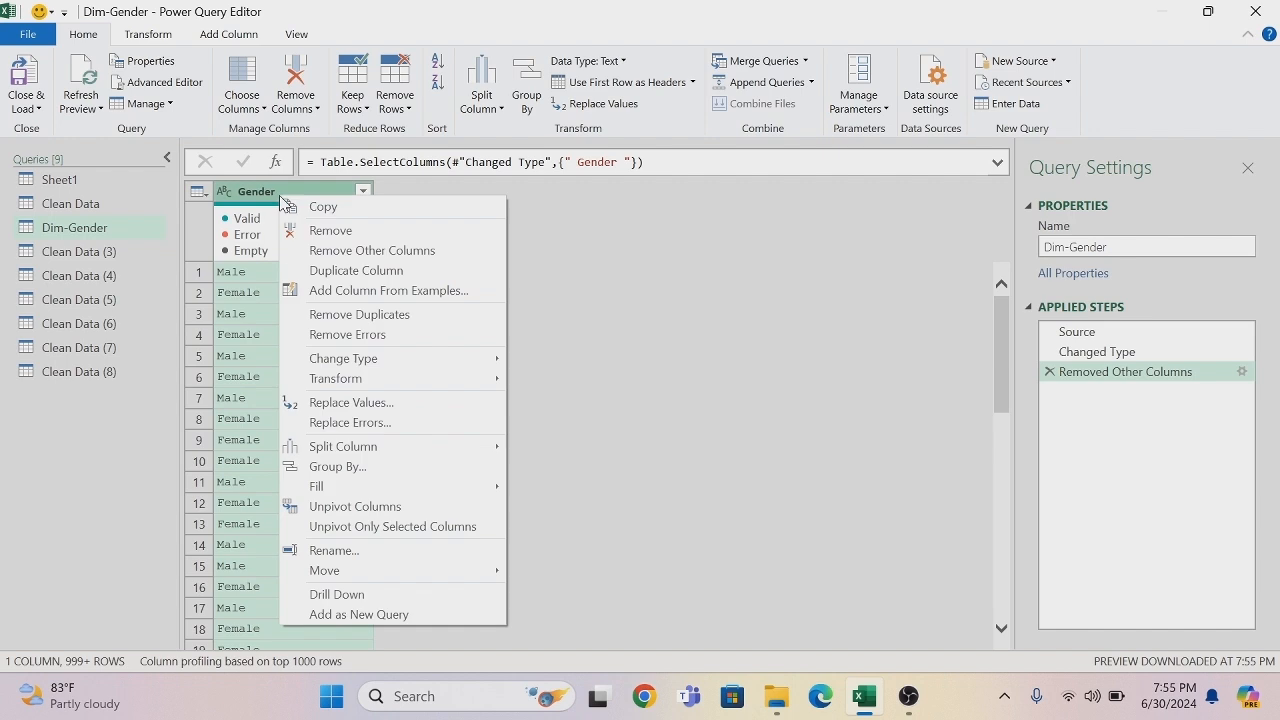
click(355, 314)
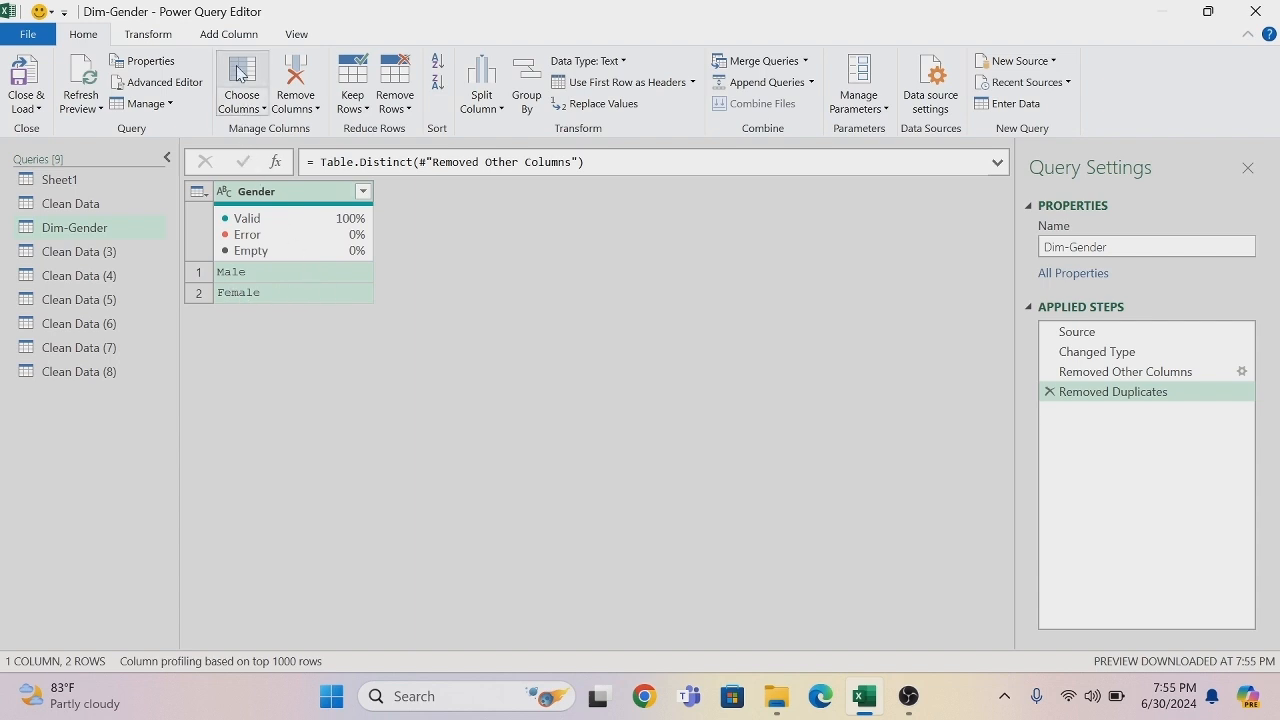
- Add an index column starting from 1 to Dim-Gender and change its data type to Text
click(240, 36)
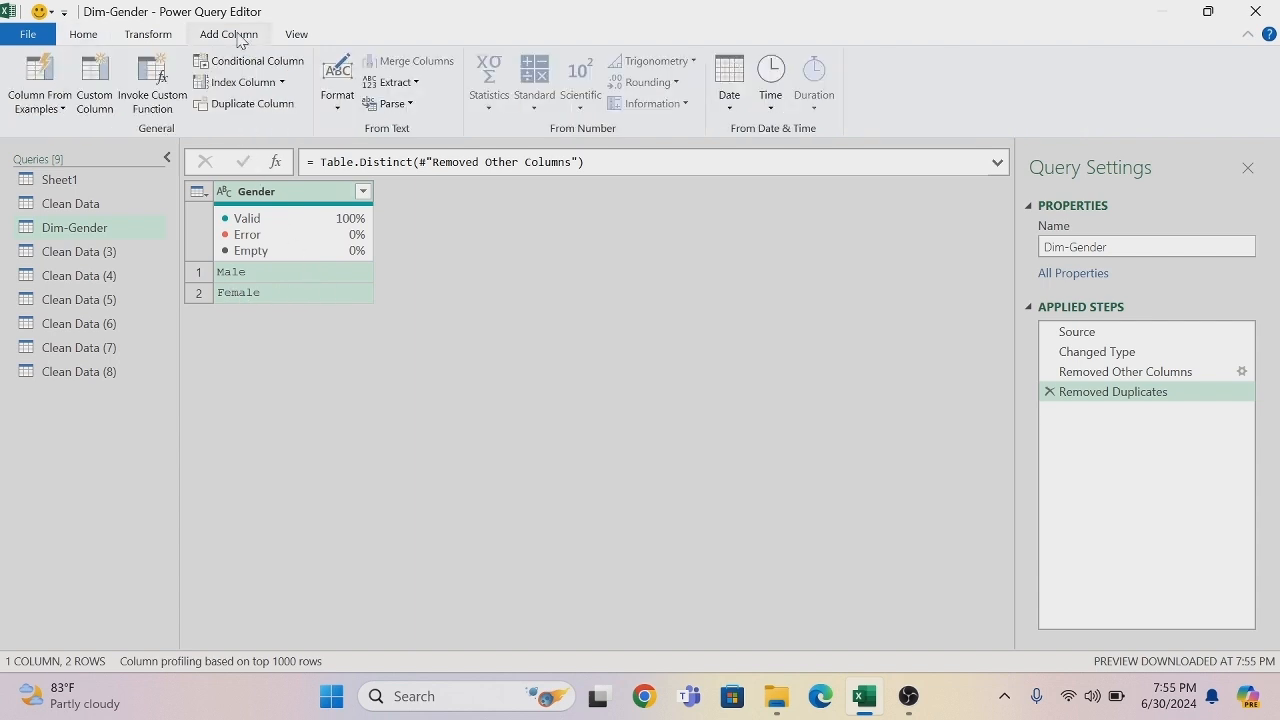
click(282, 82)
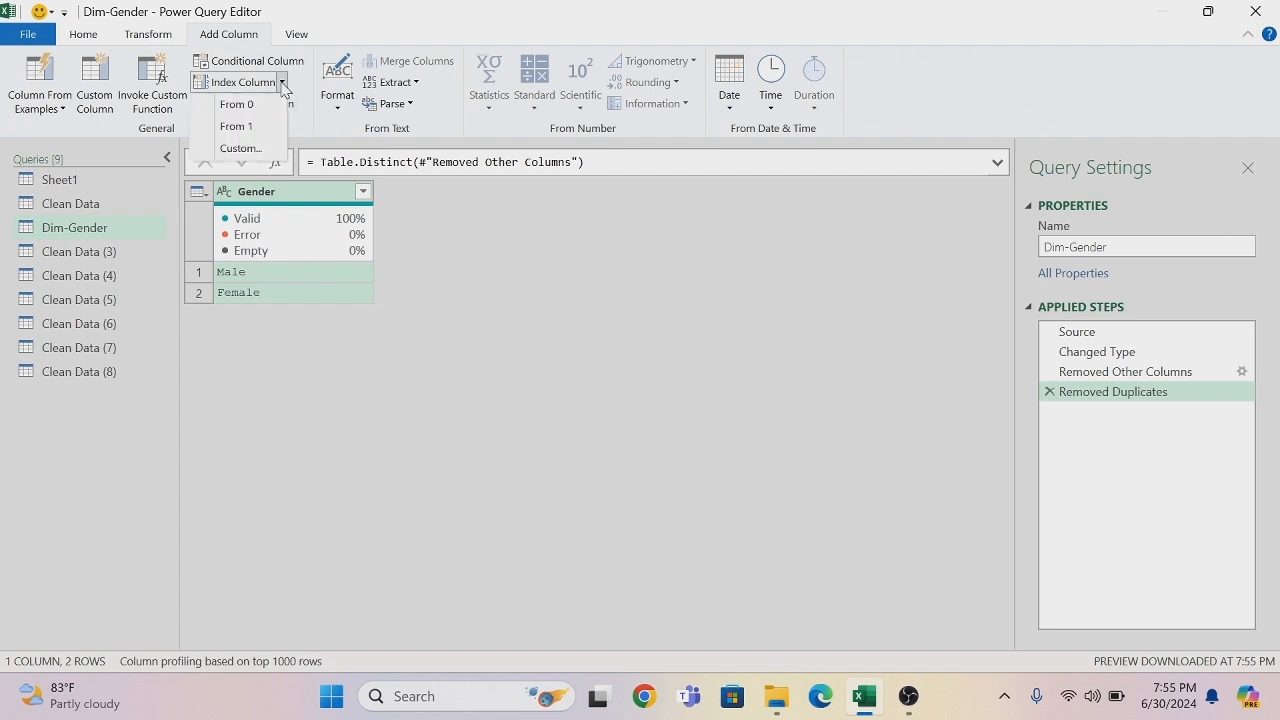
click(251, 130)
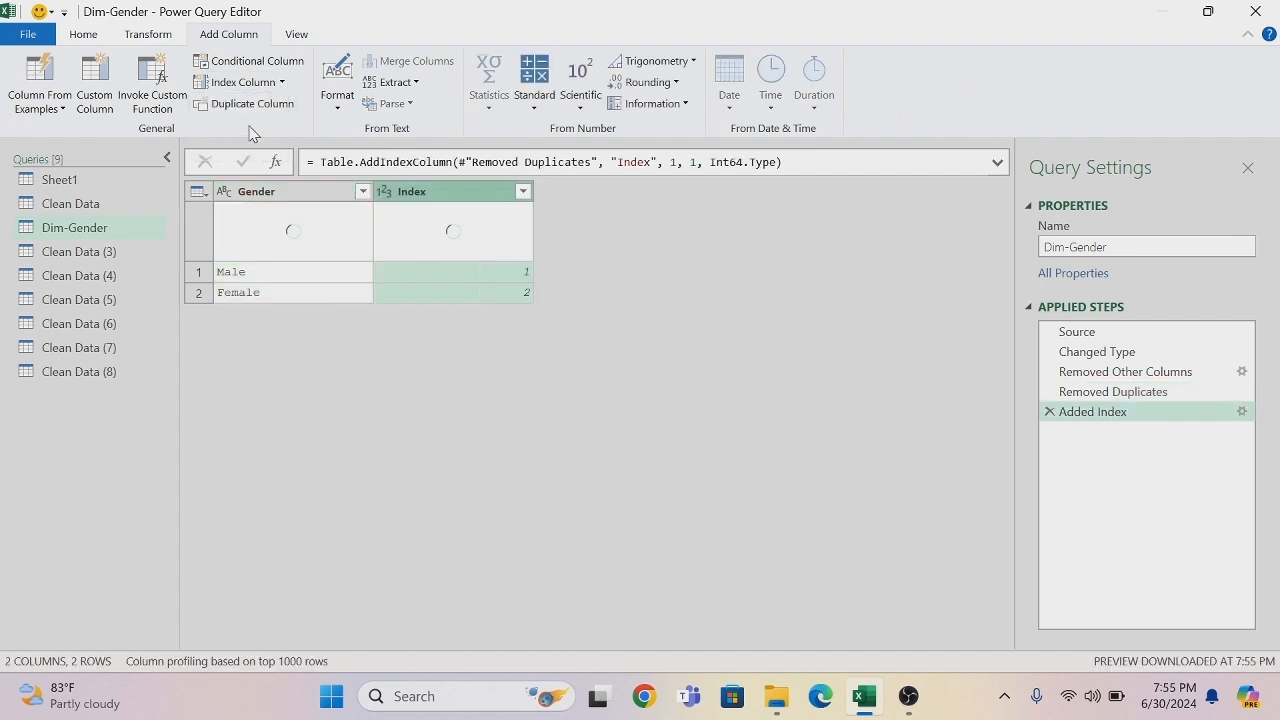
click(385, 191)
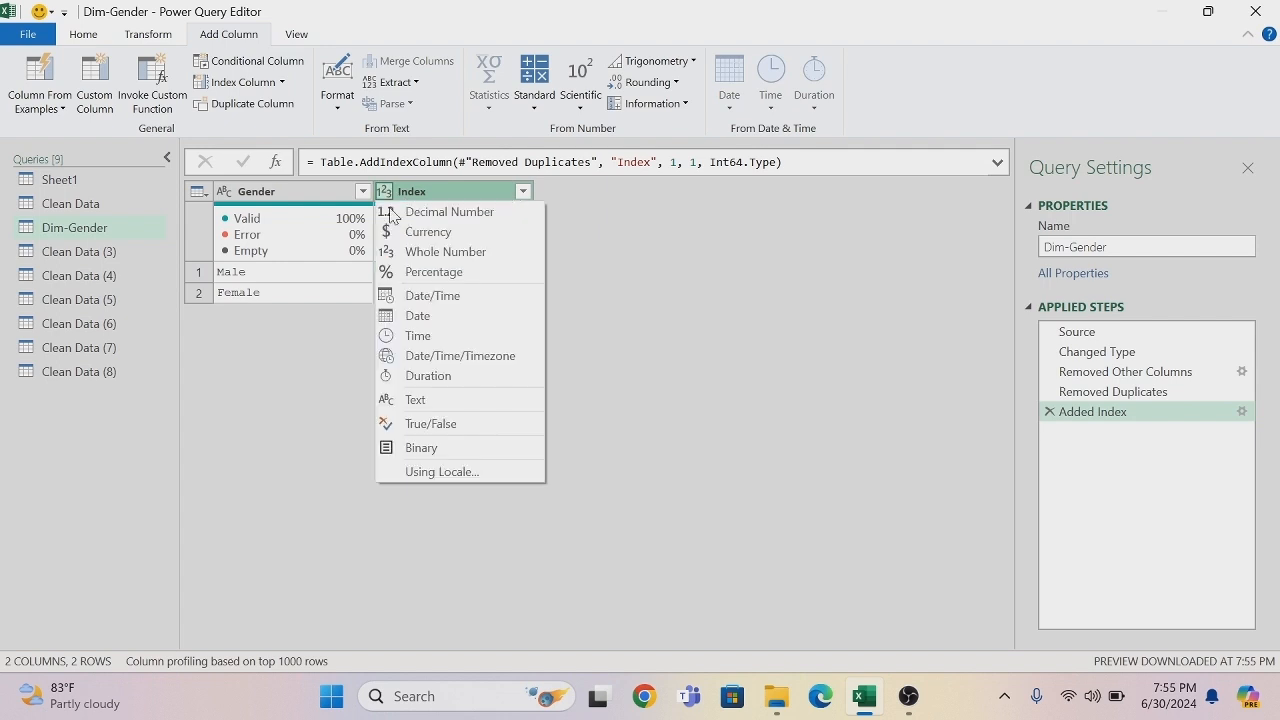
click(428, 409)
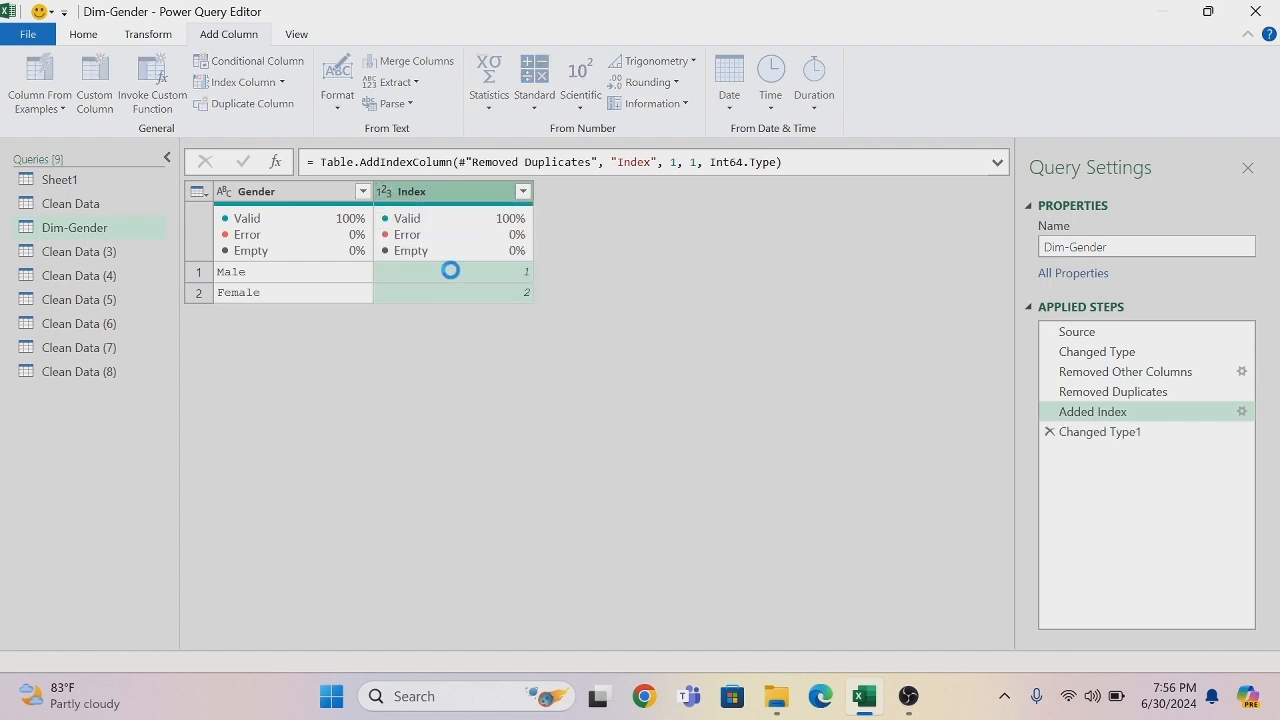
- Rename the Index column to Gender-id and move it in front of the Gender column
double_click(444, 197)
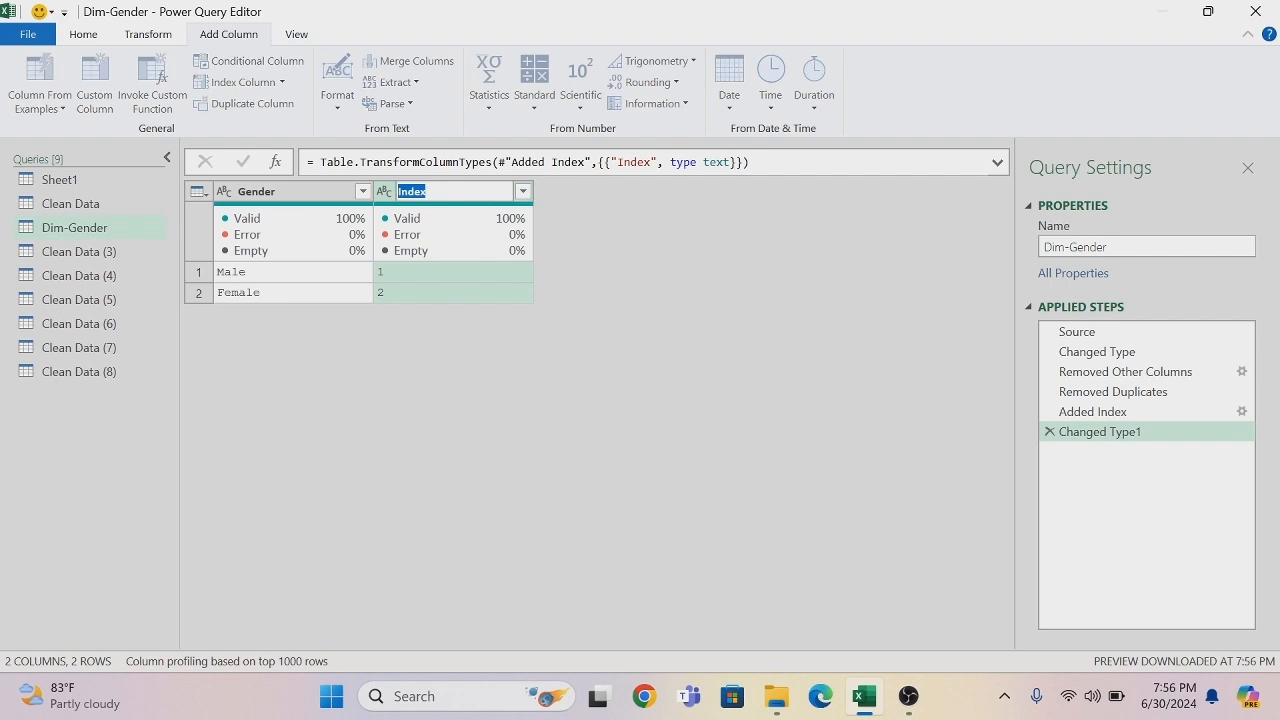
key(BackSpace)
key(Return)
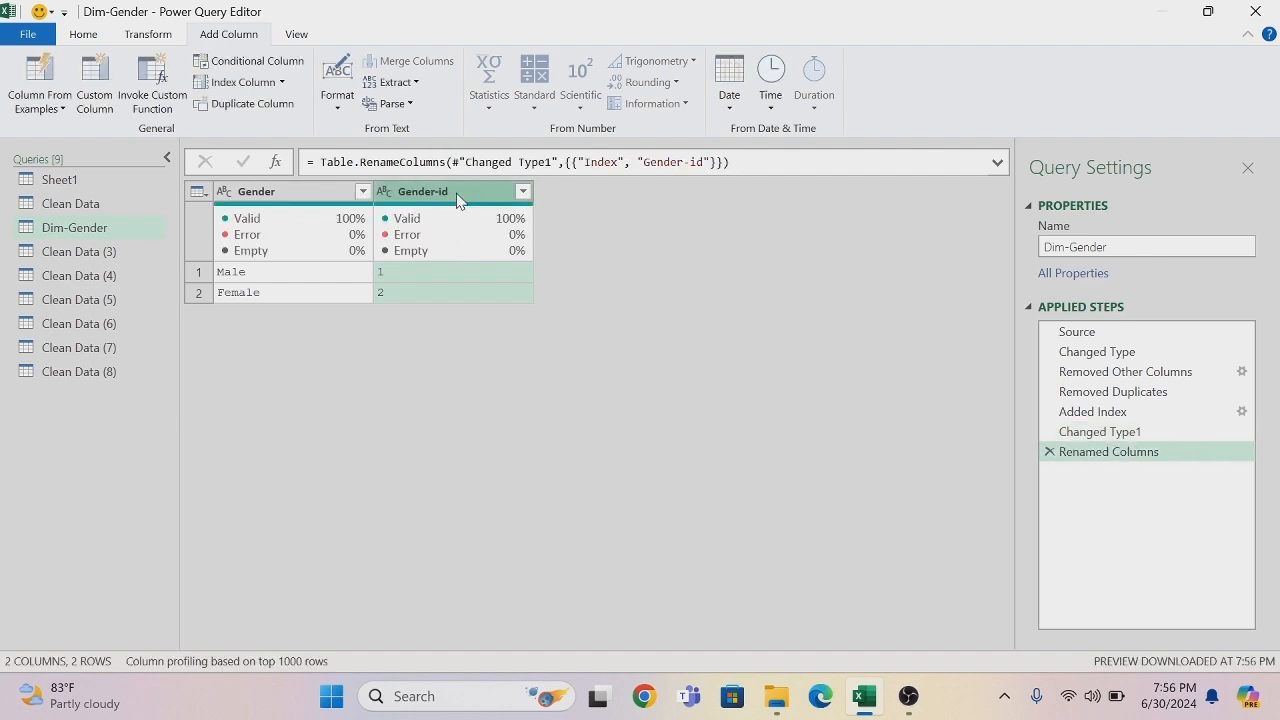
drag(388, 197, 297, 209)
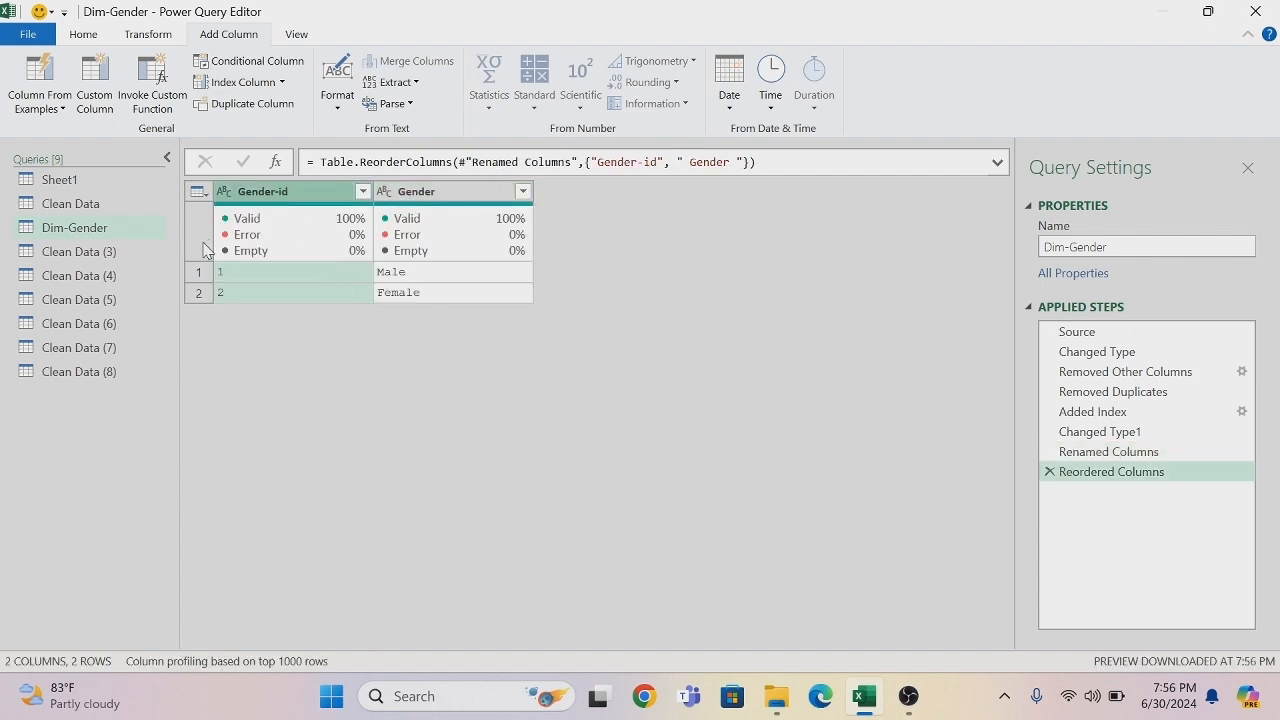
- Rename the Clean Data (3) query to Dim-Age
double_click(90, 251)
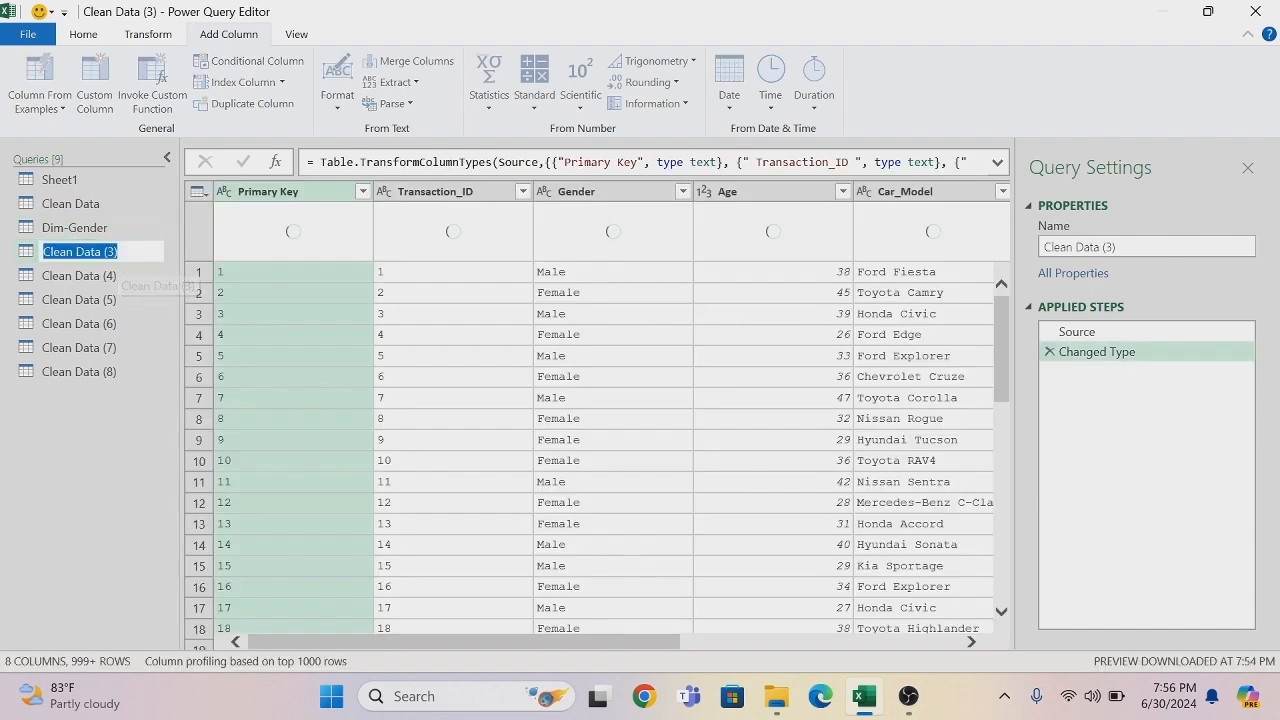
key(BackSpace)
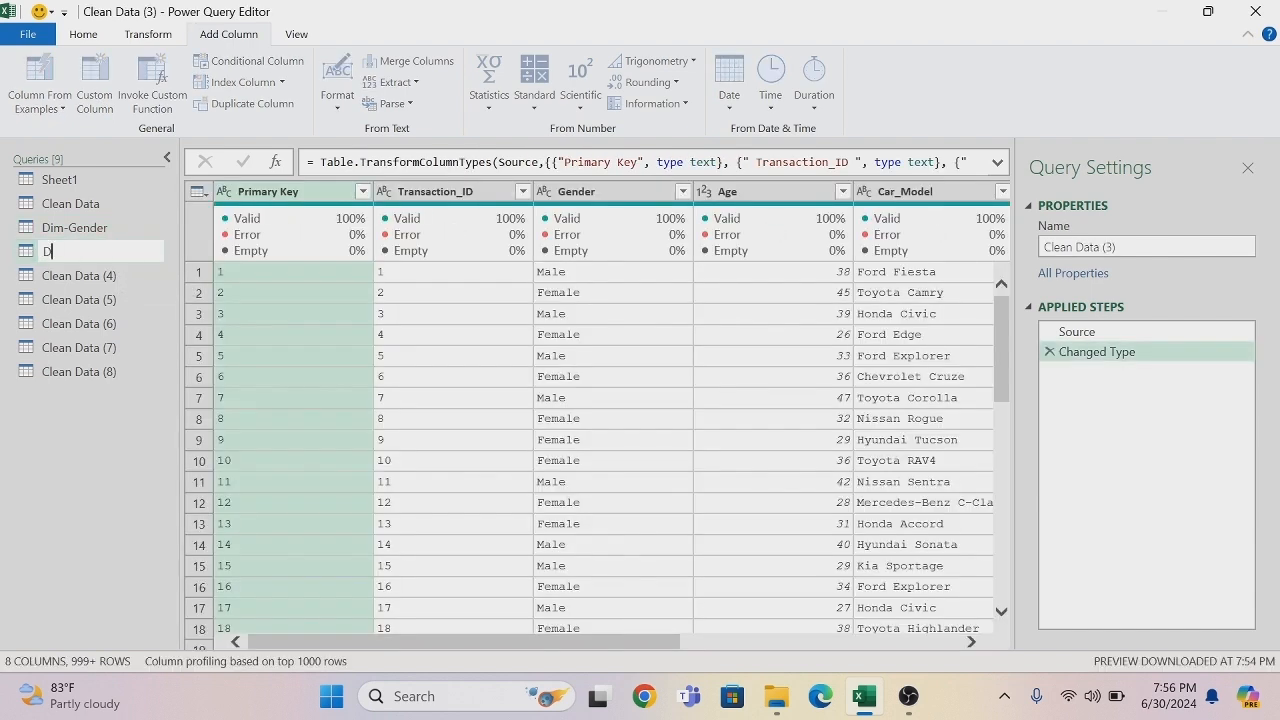
text(Dim-Age)
key(Return)
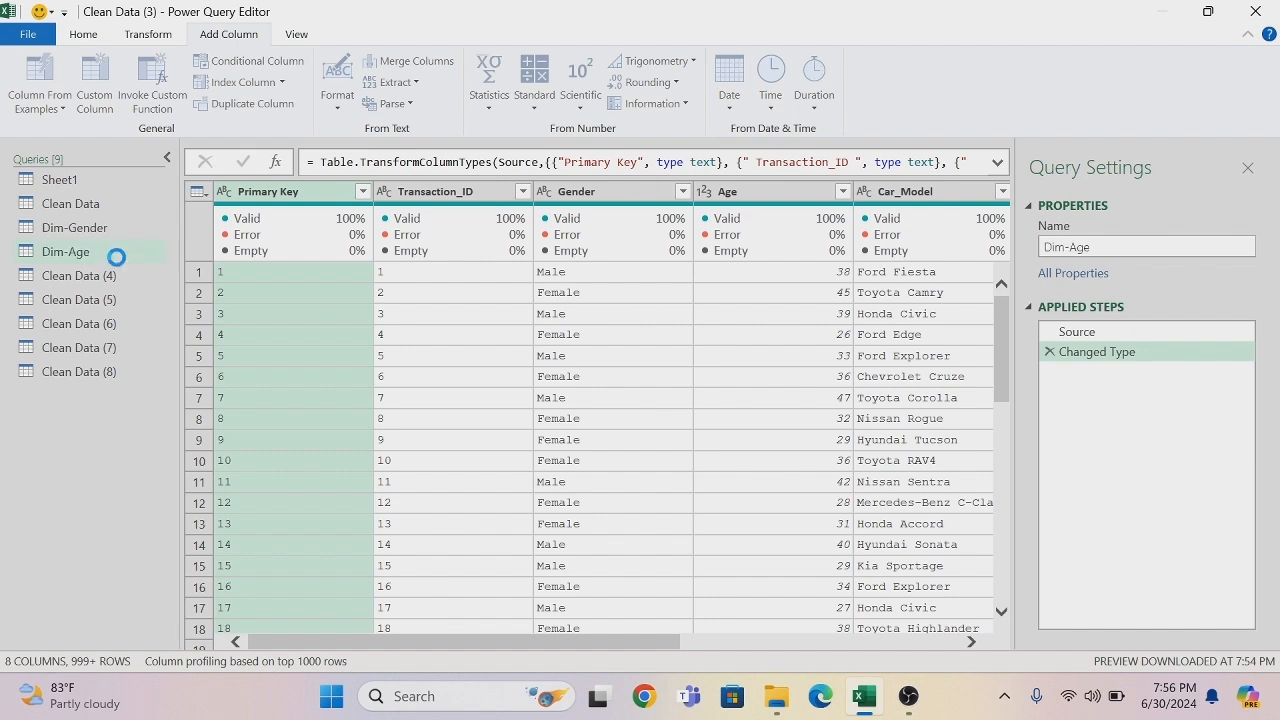
- Remove all columns except Age from the Dim-Age query, and remove its duplicate values
right_click(746, 199)
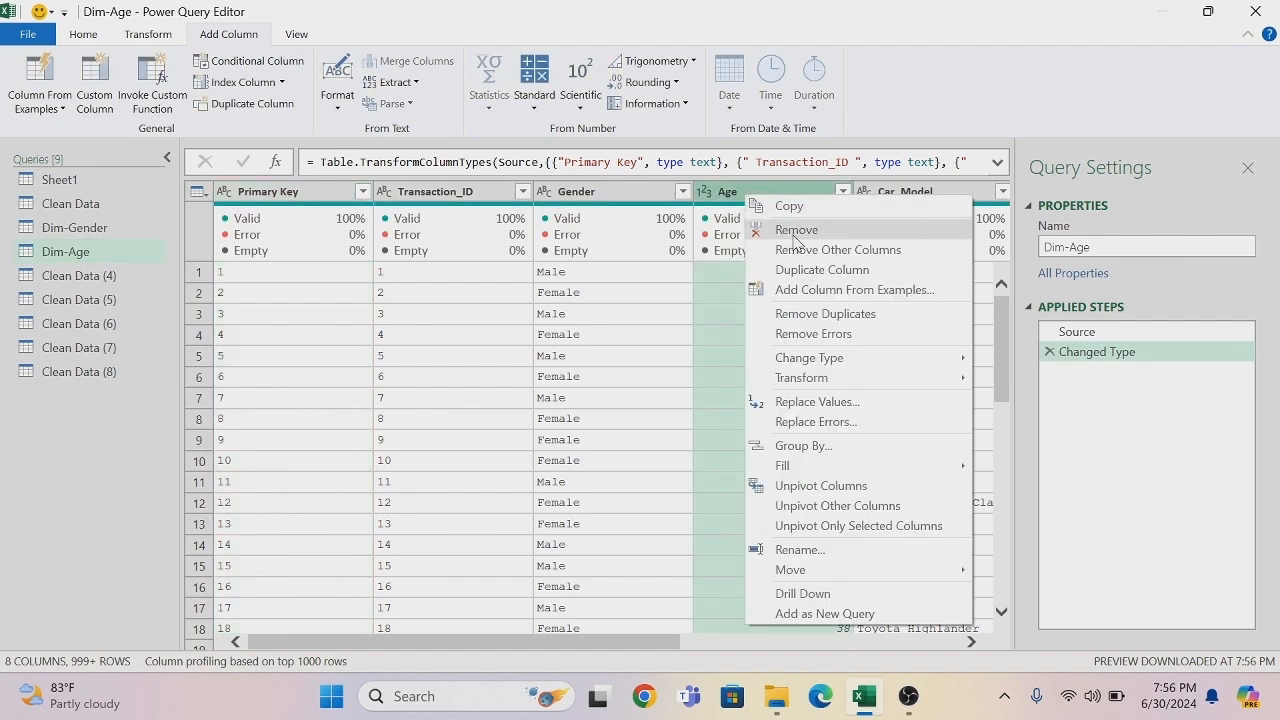
click(811, 251)
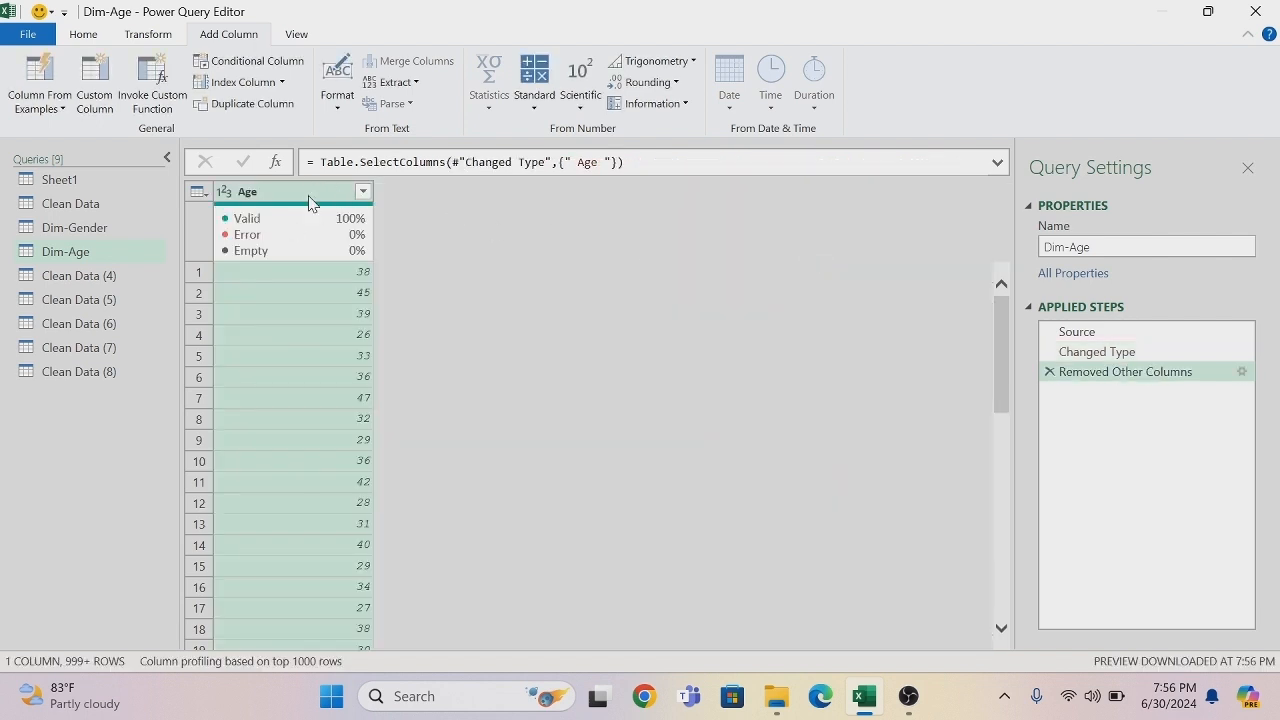
right_click(296, 200)
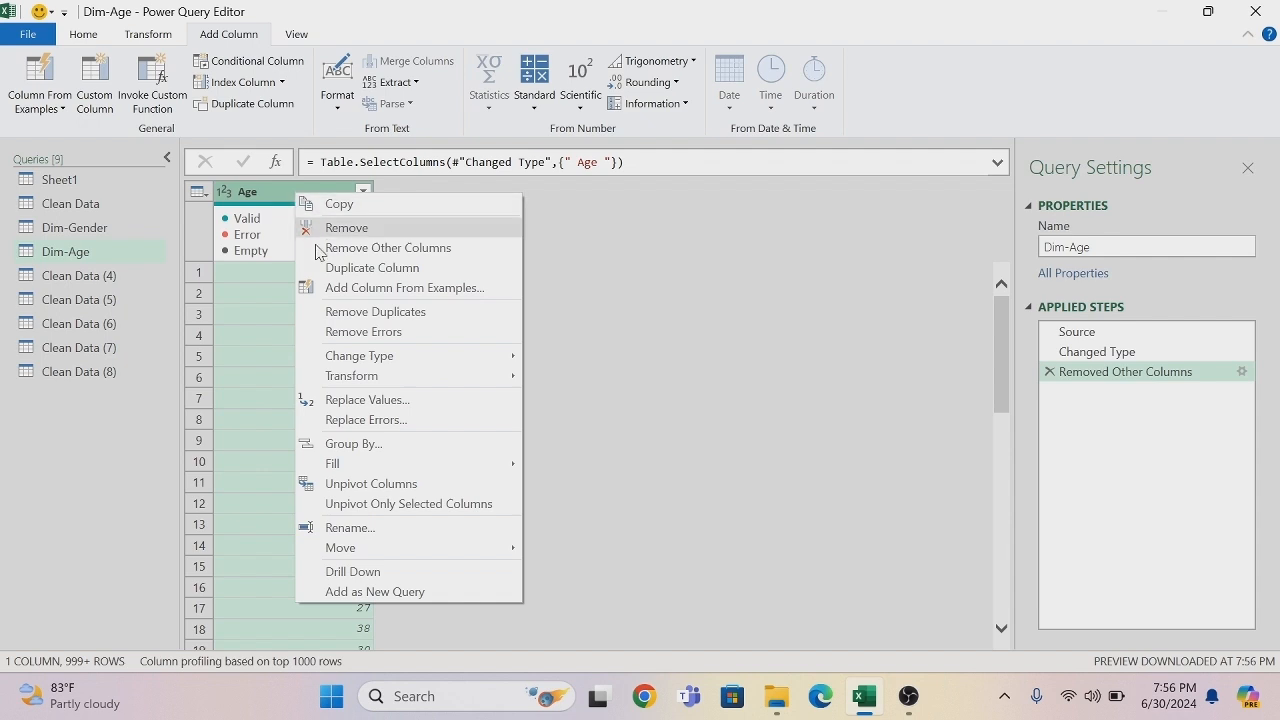
click(344, 314)
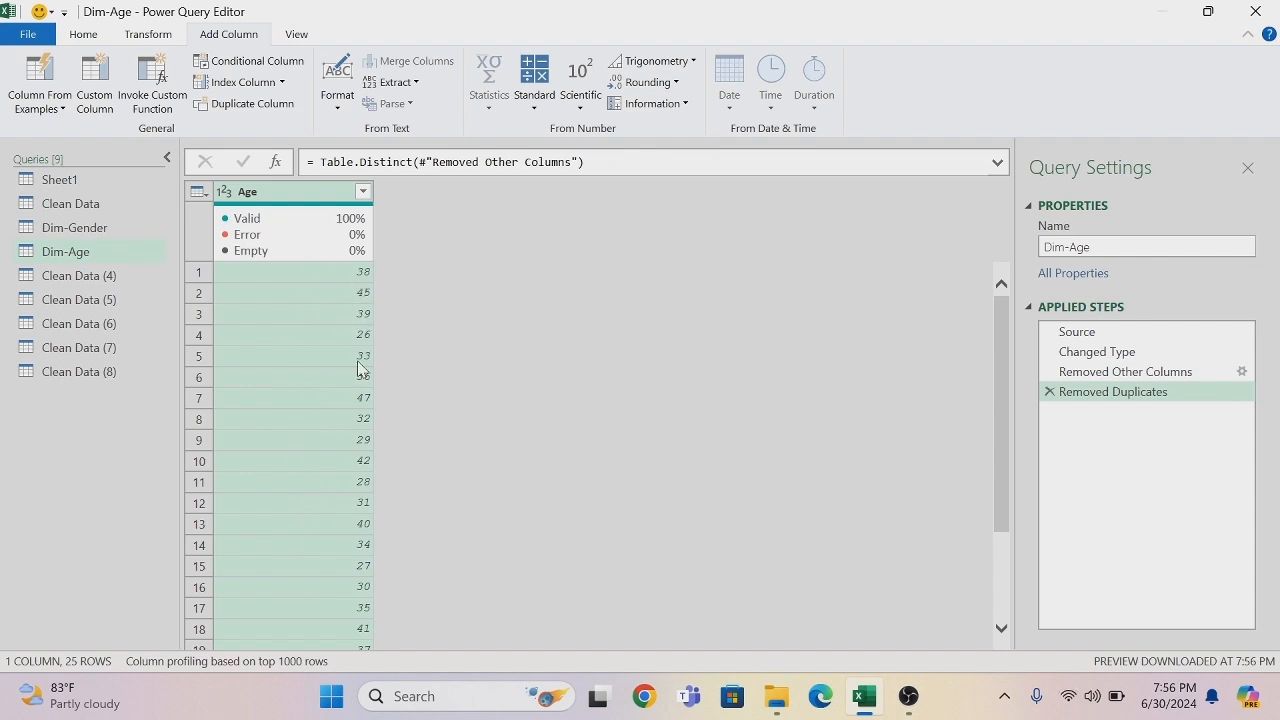
- Start a conditional column in Dim-Age and name it Age Range
click(278, 71)
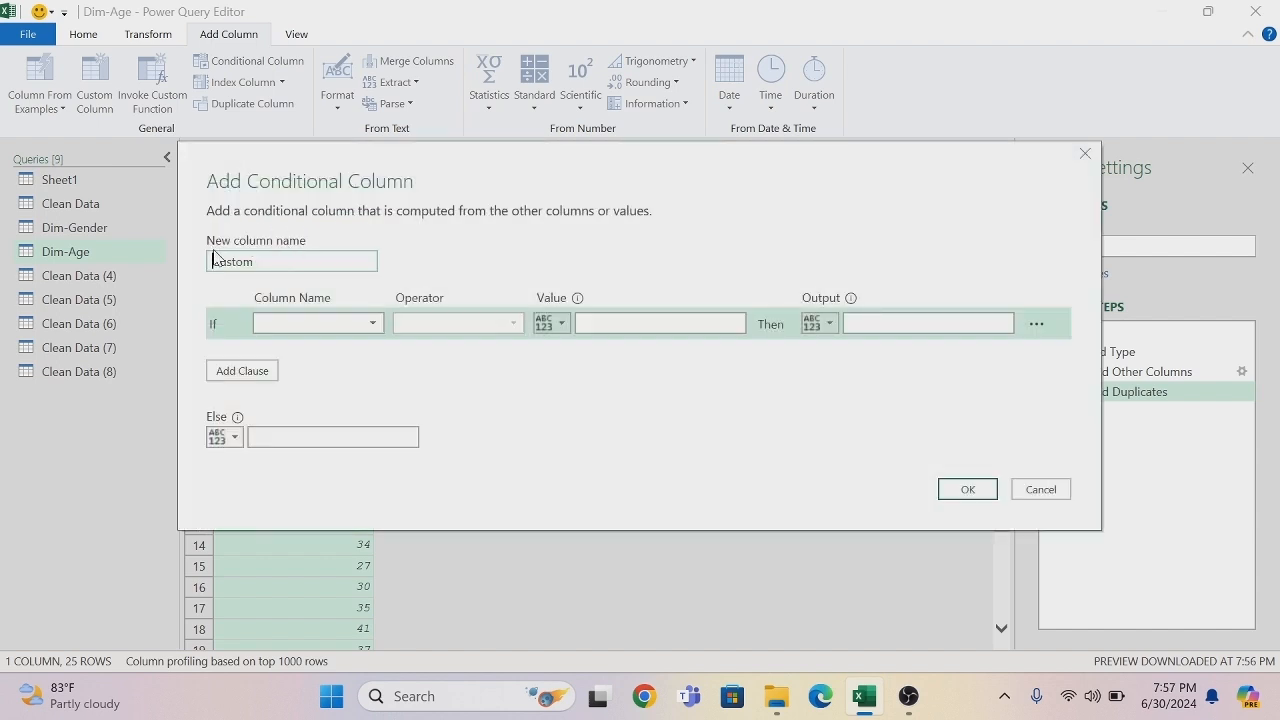
click(256, 262)
key(BackSpace)
key(BackSpace)
key(BackSpace)
key(BackSpace)
key(BackSpace)
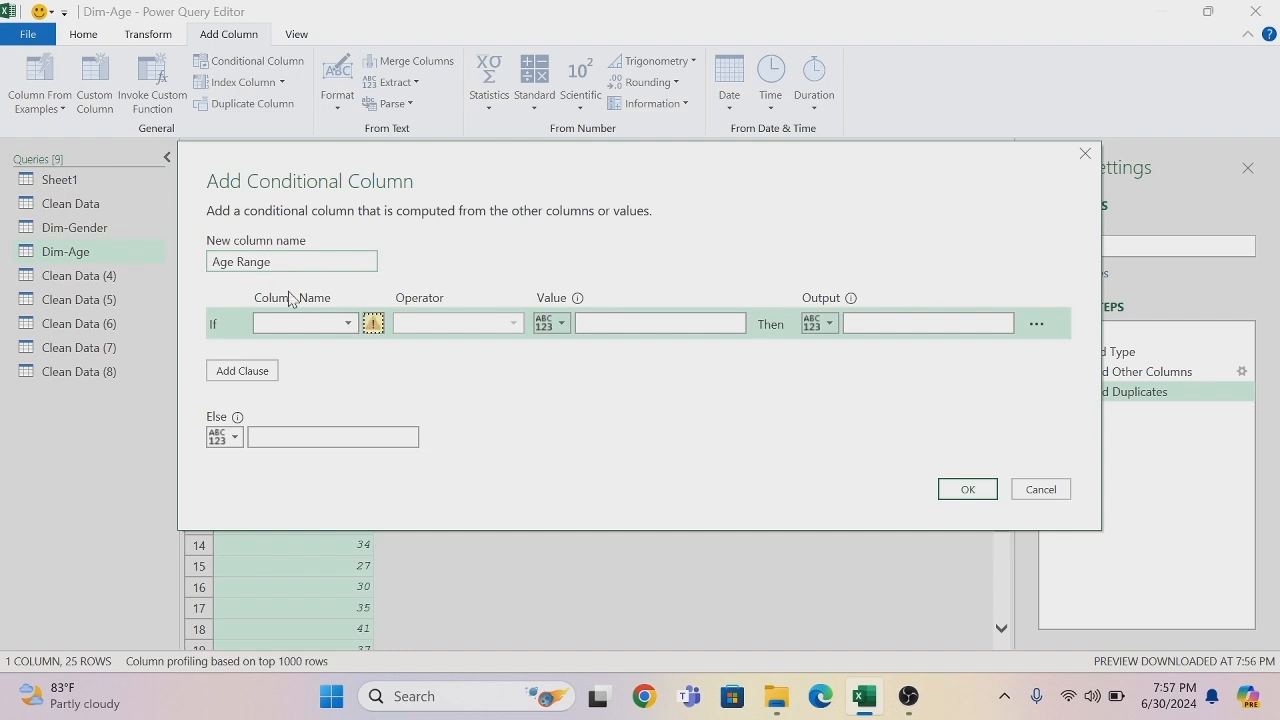
- Define the first clause so that Age less than or equal to 25 outputs 21-25 Yrs
click(349, 325)
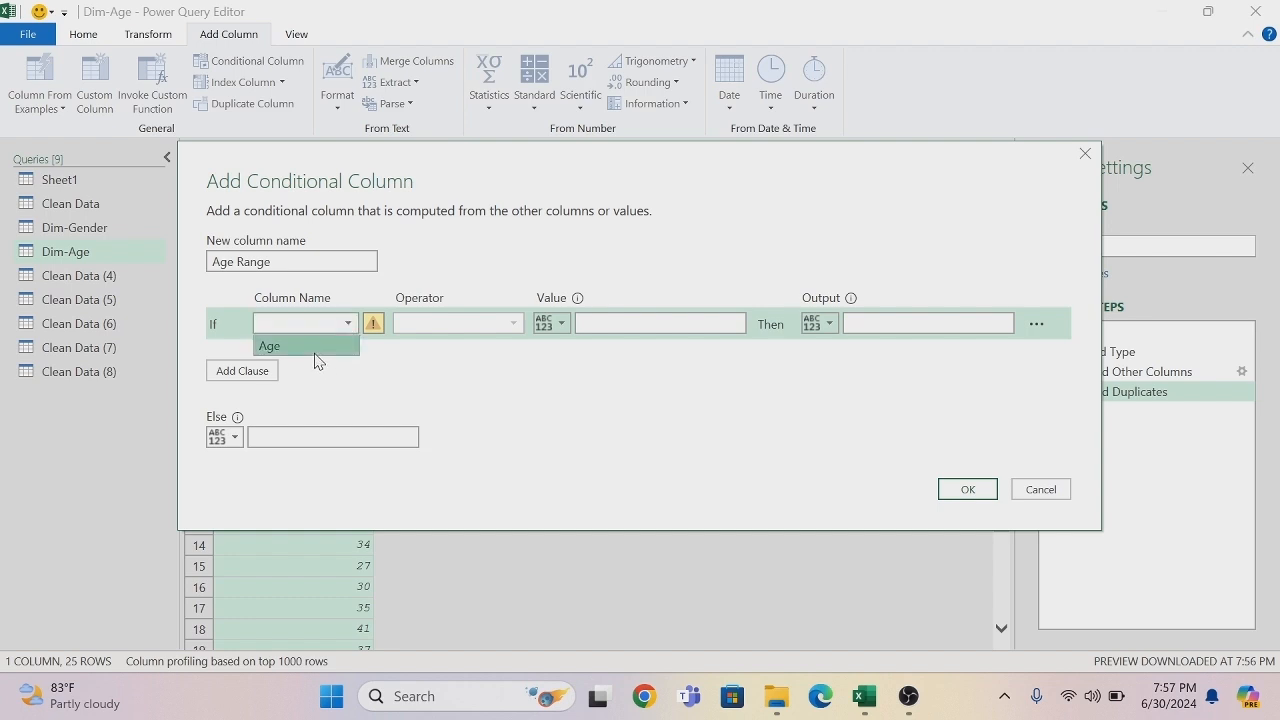
click(314, 348)
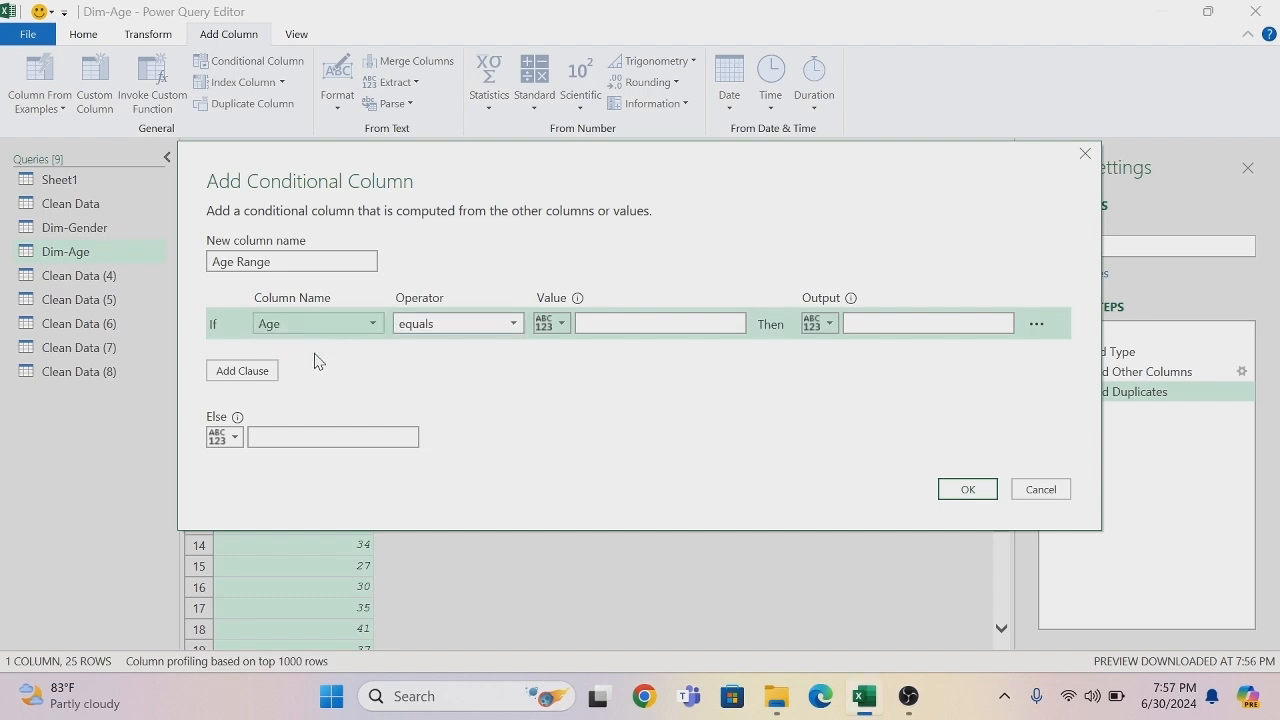
click(514, 324)
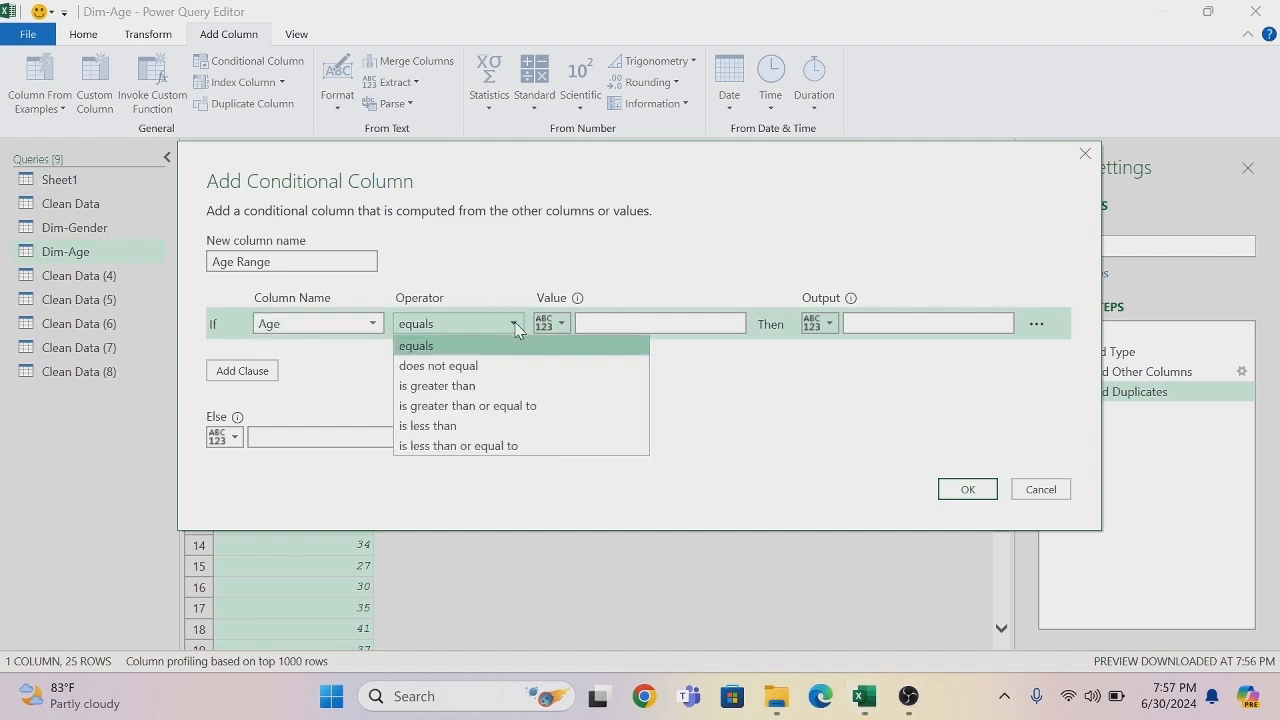
click(490, 446)
key(Tab)
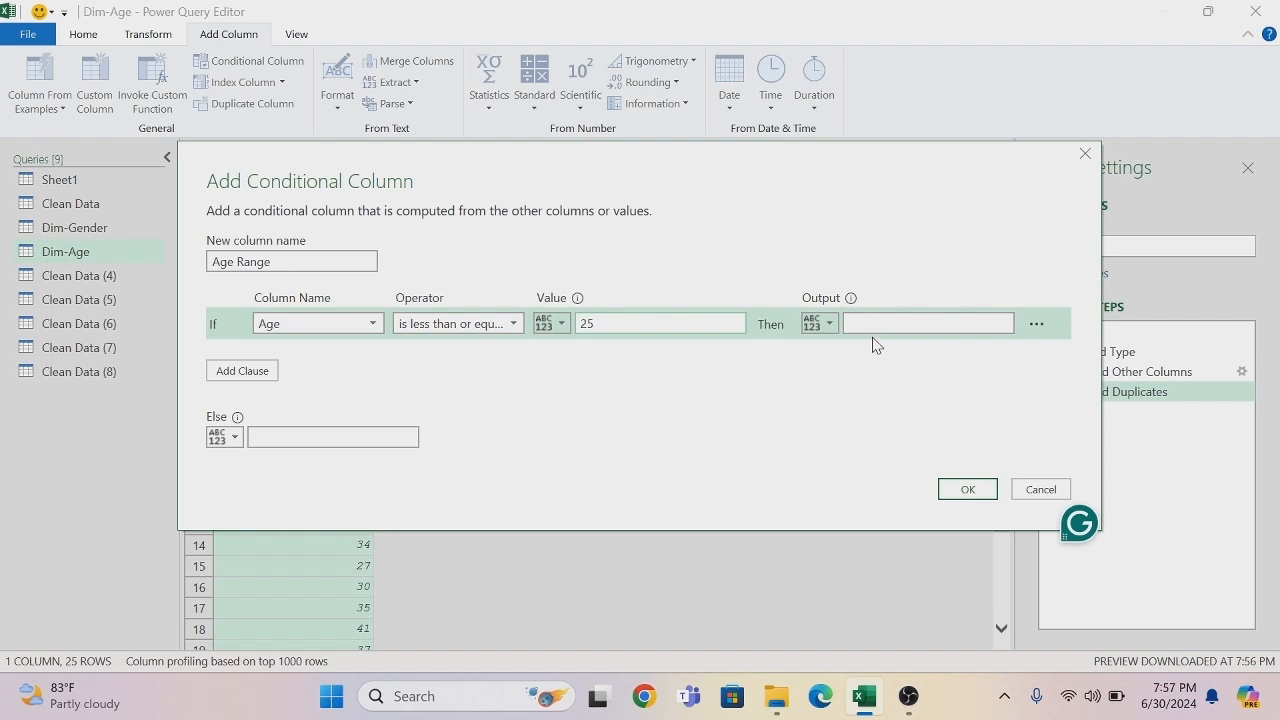
click(876, 323)
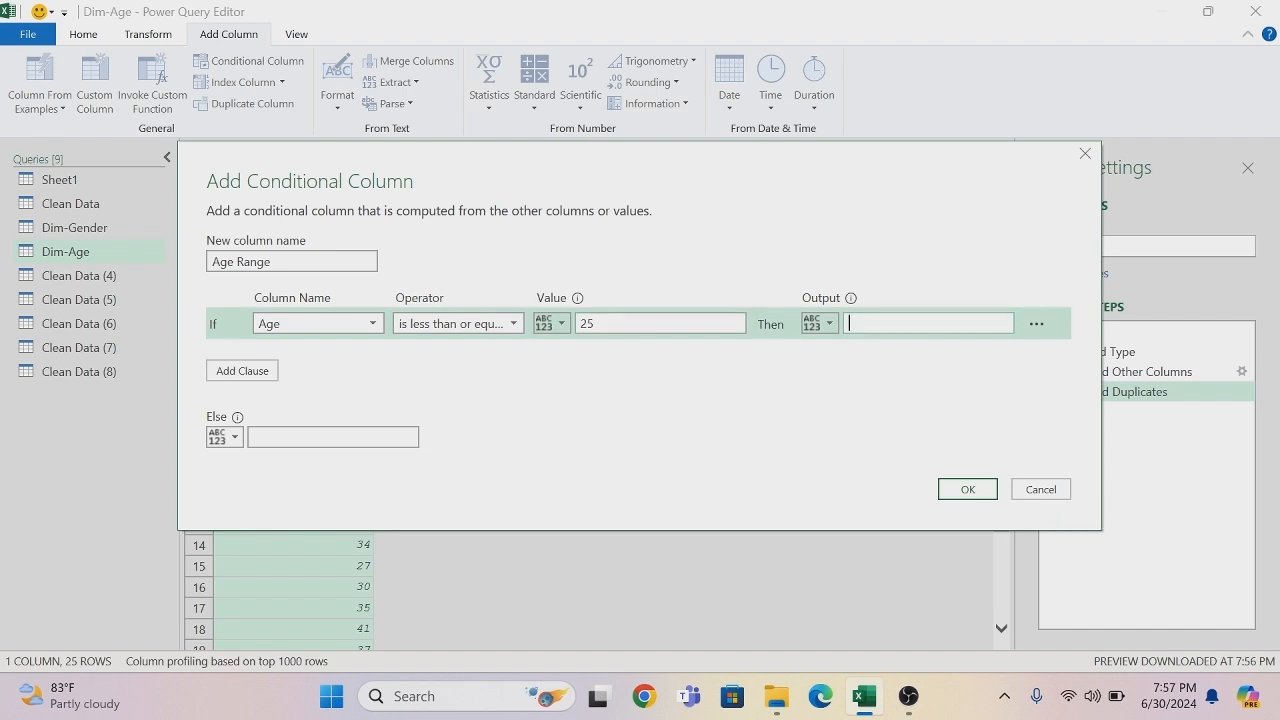
text(2)
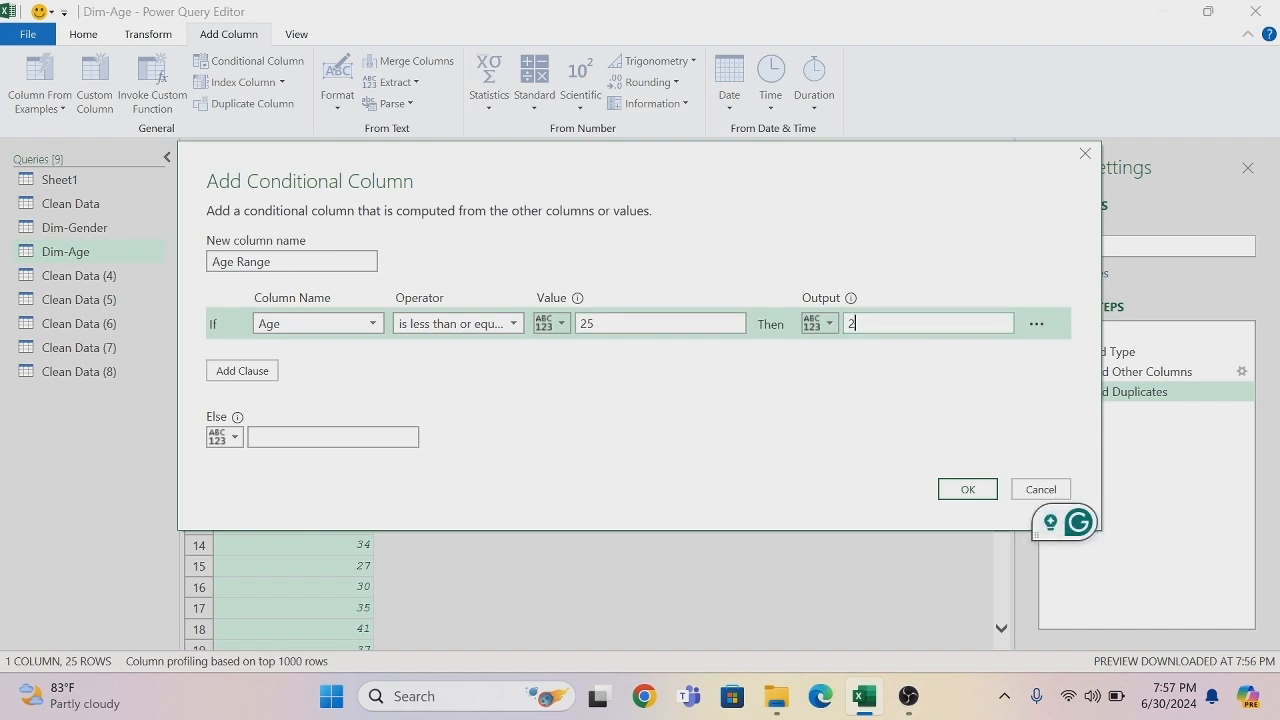
text(1-25 Yrs)
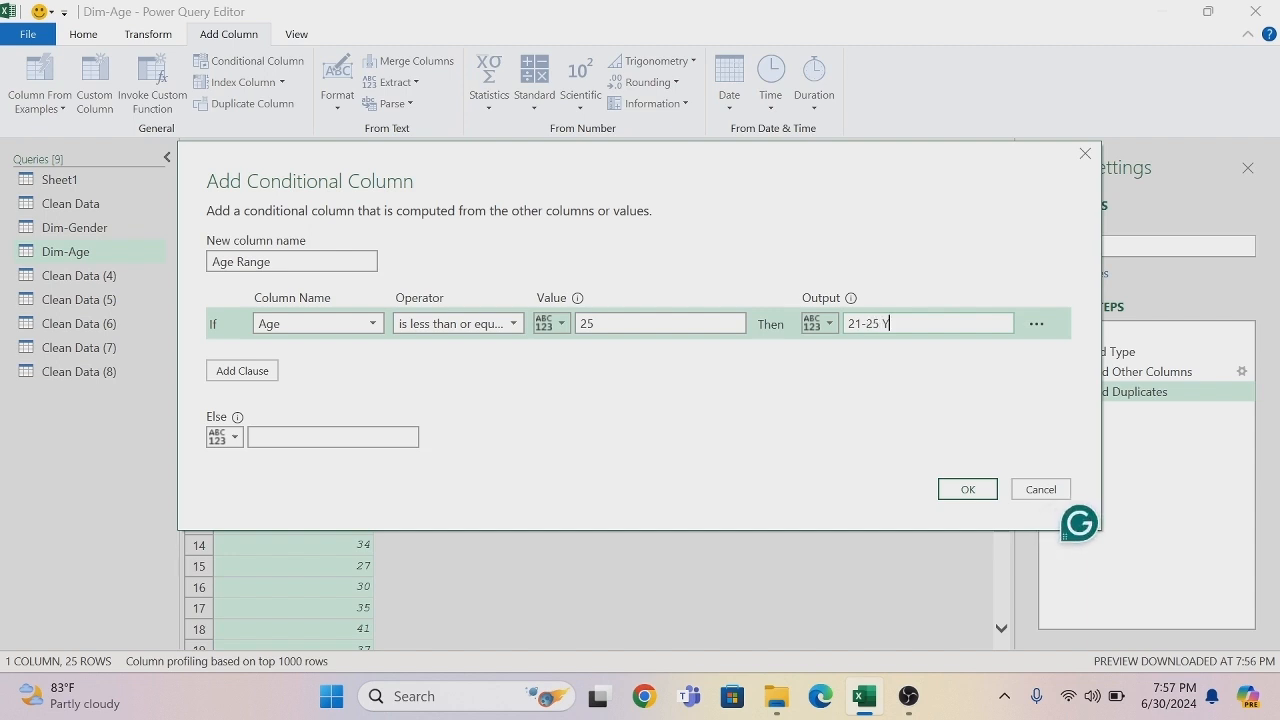
- Add a second clause so that Age less than or equal to 30 outputs 26-30 Yrs
click(266, 373)
click(376, 357)
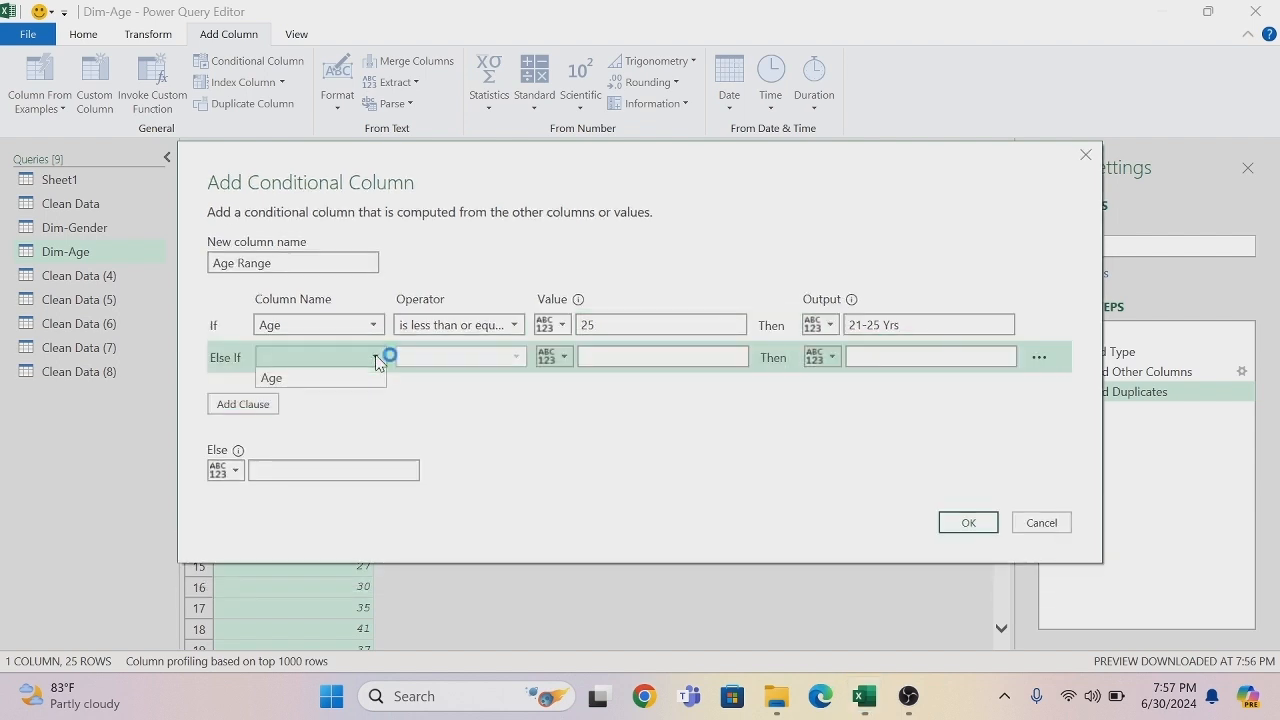
click(345, 377)
click(517, 358)
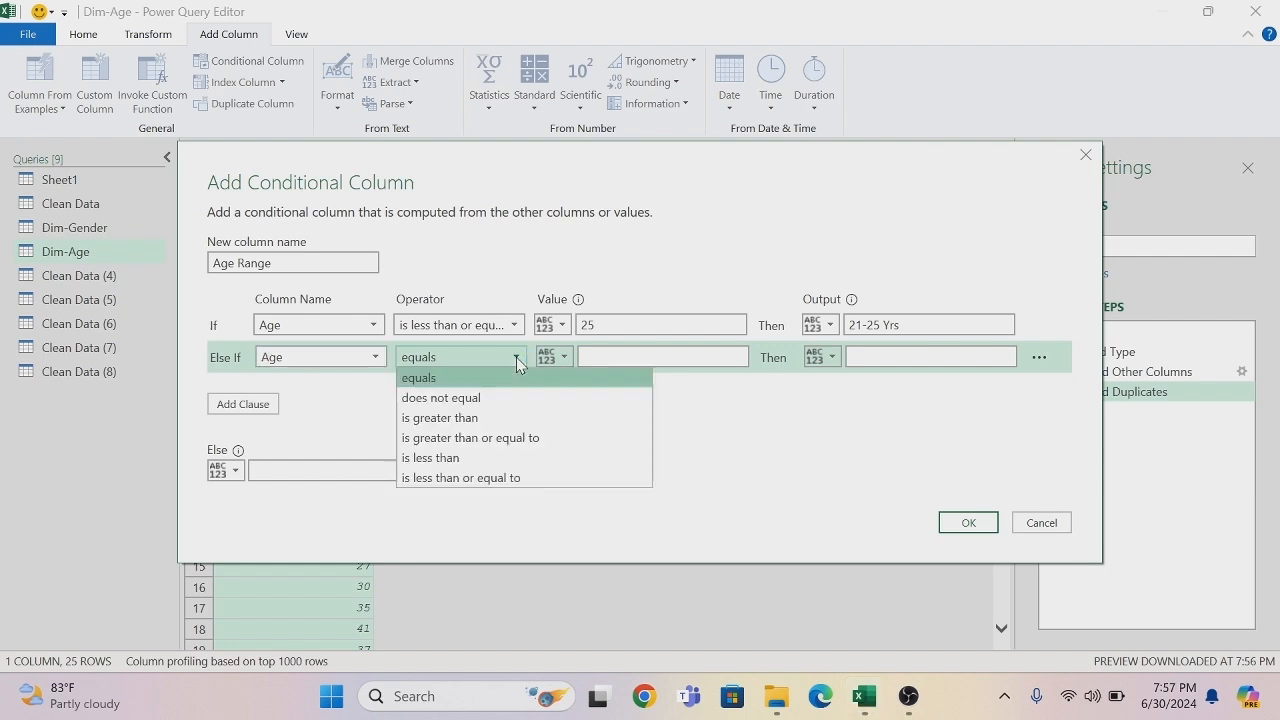
click(505, 482)
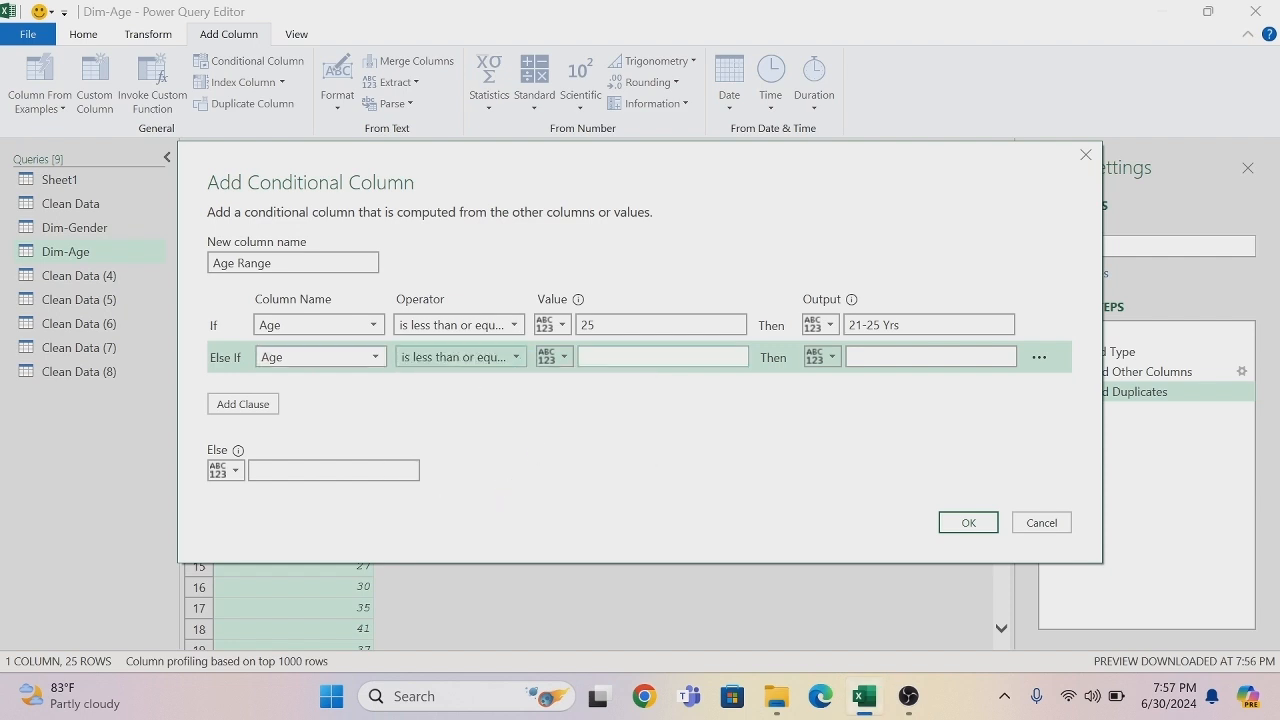
click(630, 357)
text(30)
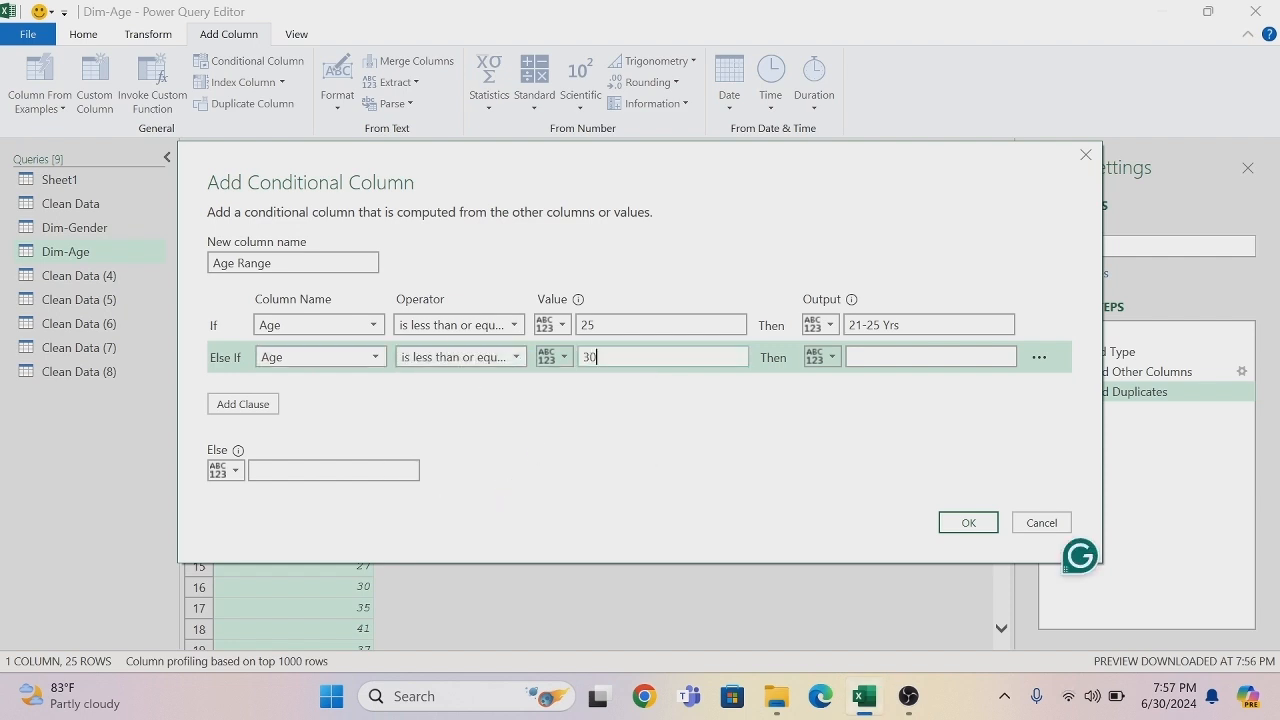
click(930, 357)
text(26-30 )
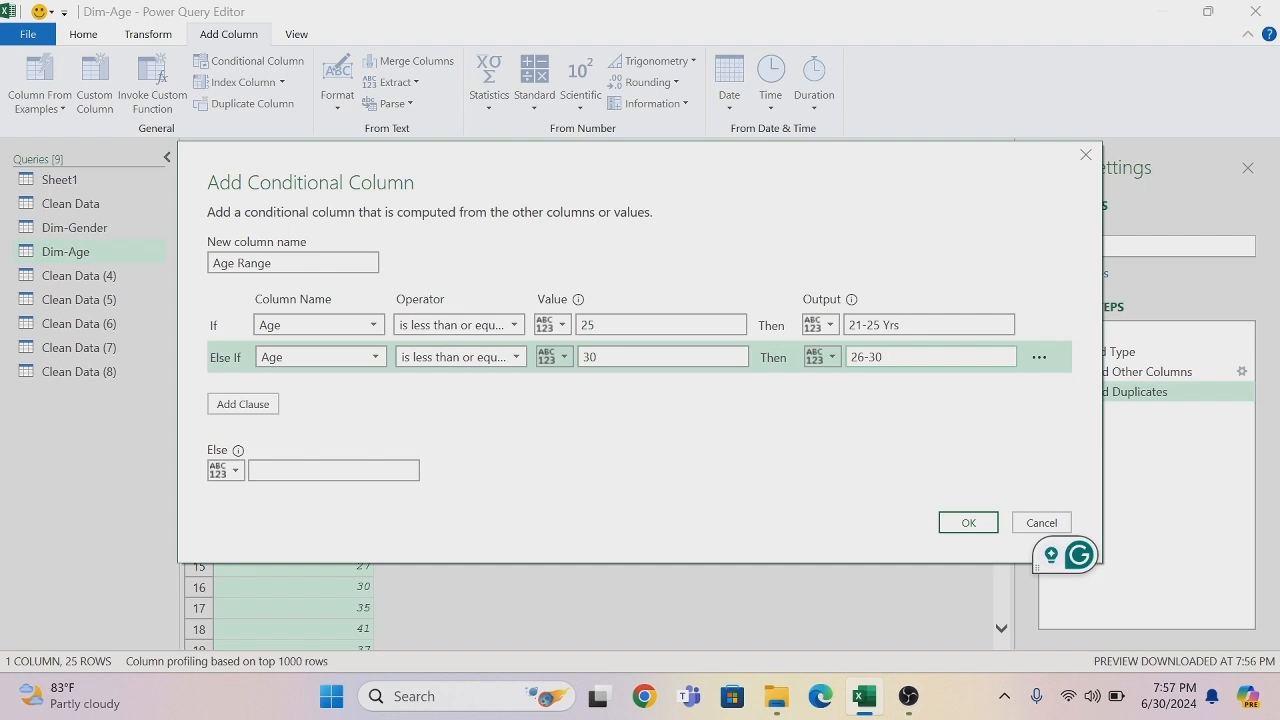
text(Yrs)
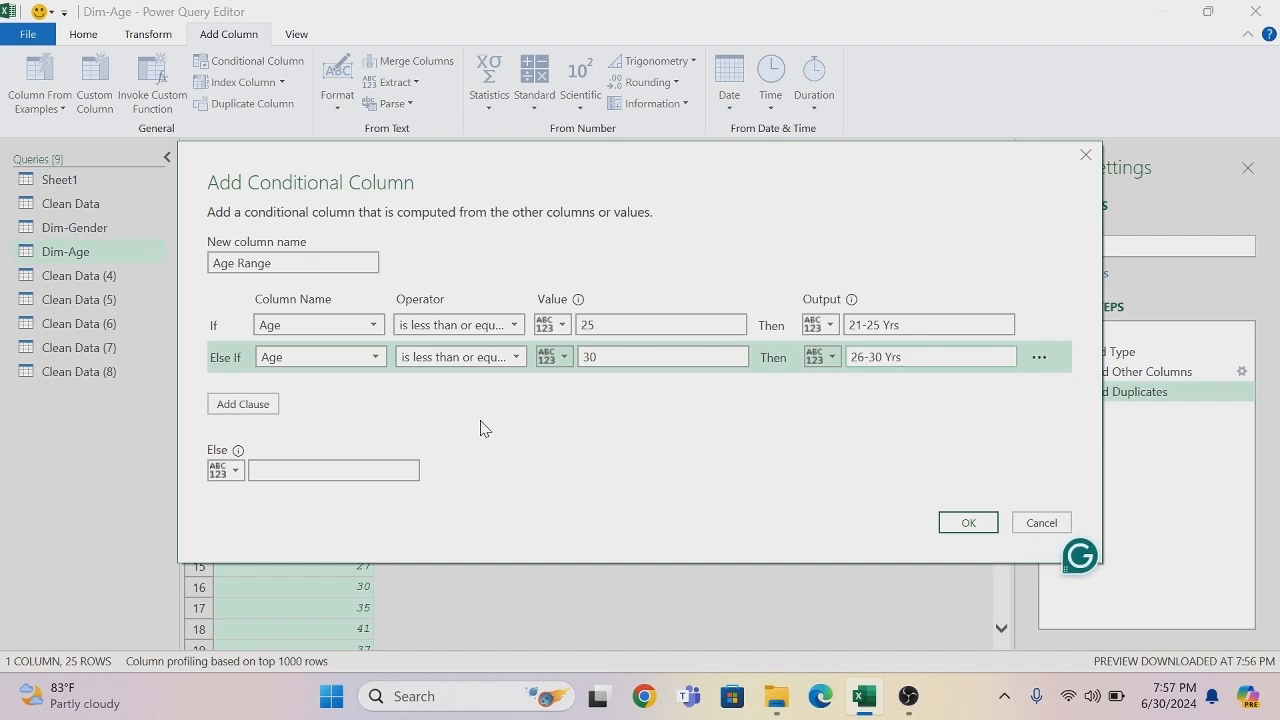
- Add a third clause so that Age less than or equal to 35 outputs 31-35 Yrs
click(250, 405)
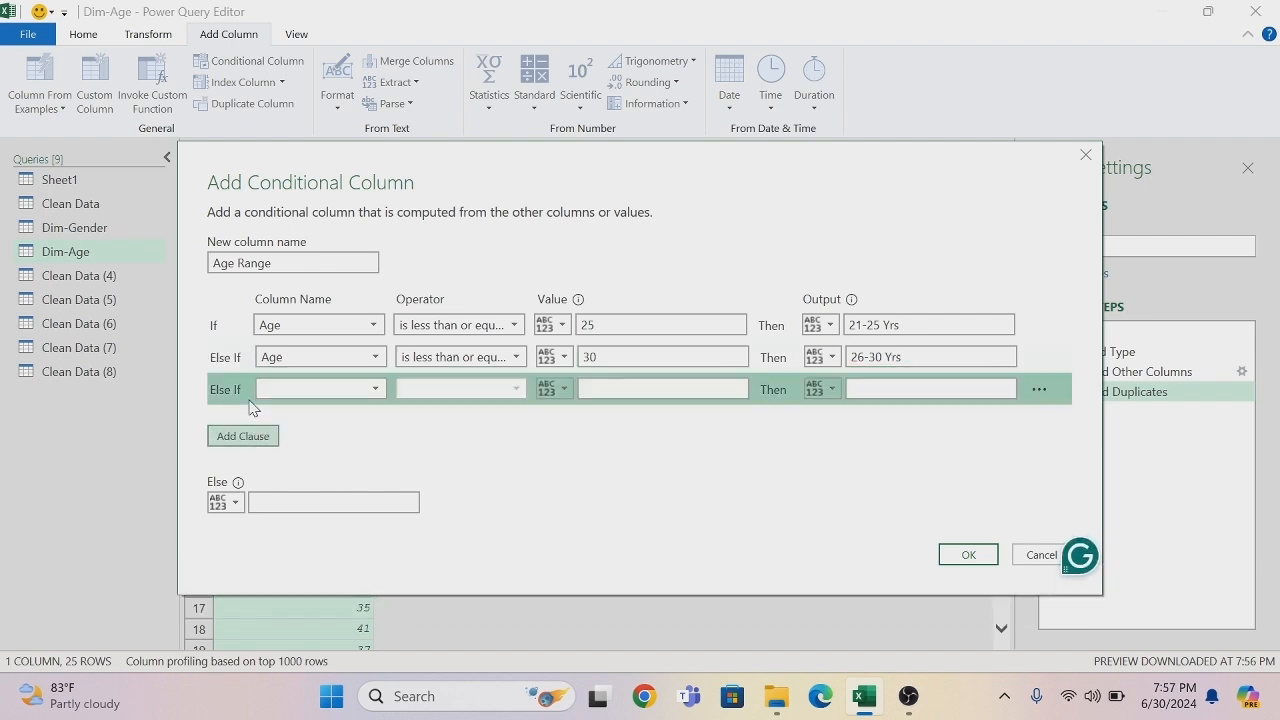
click(377, 390)
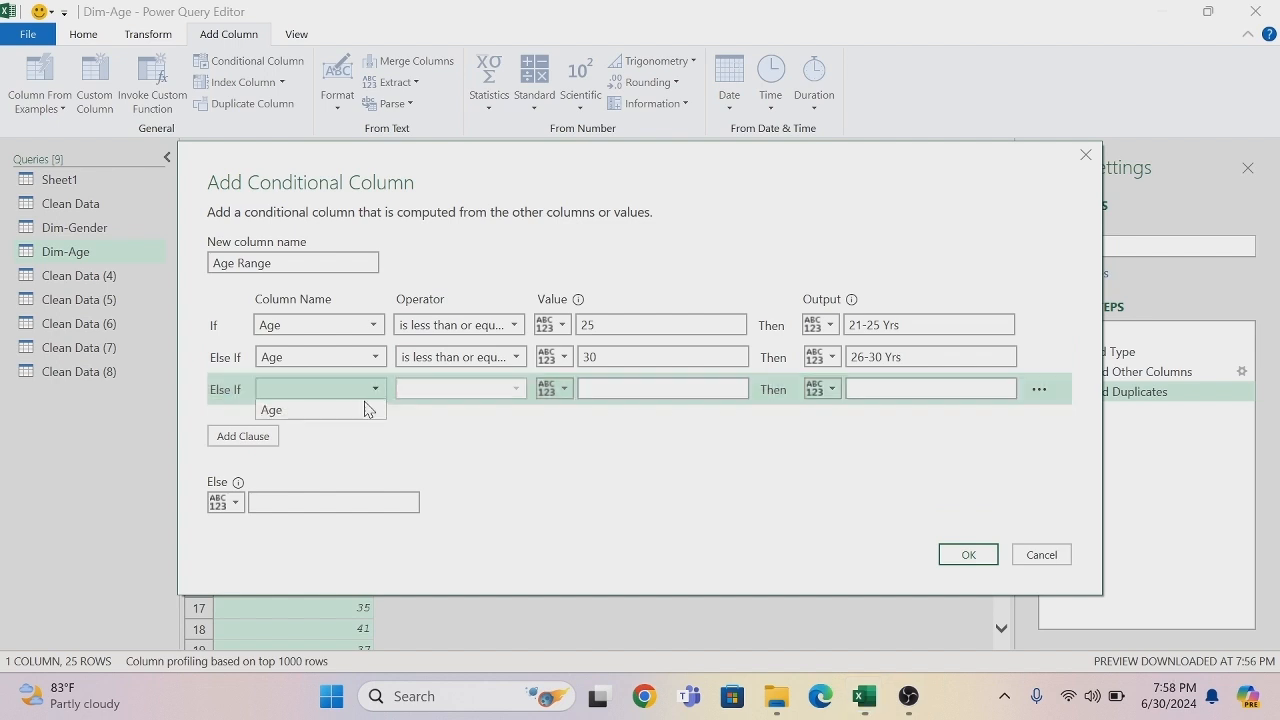
click(340, 411)
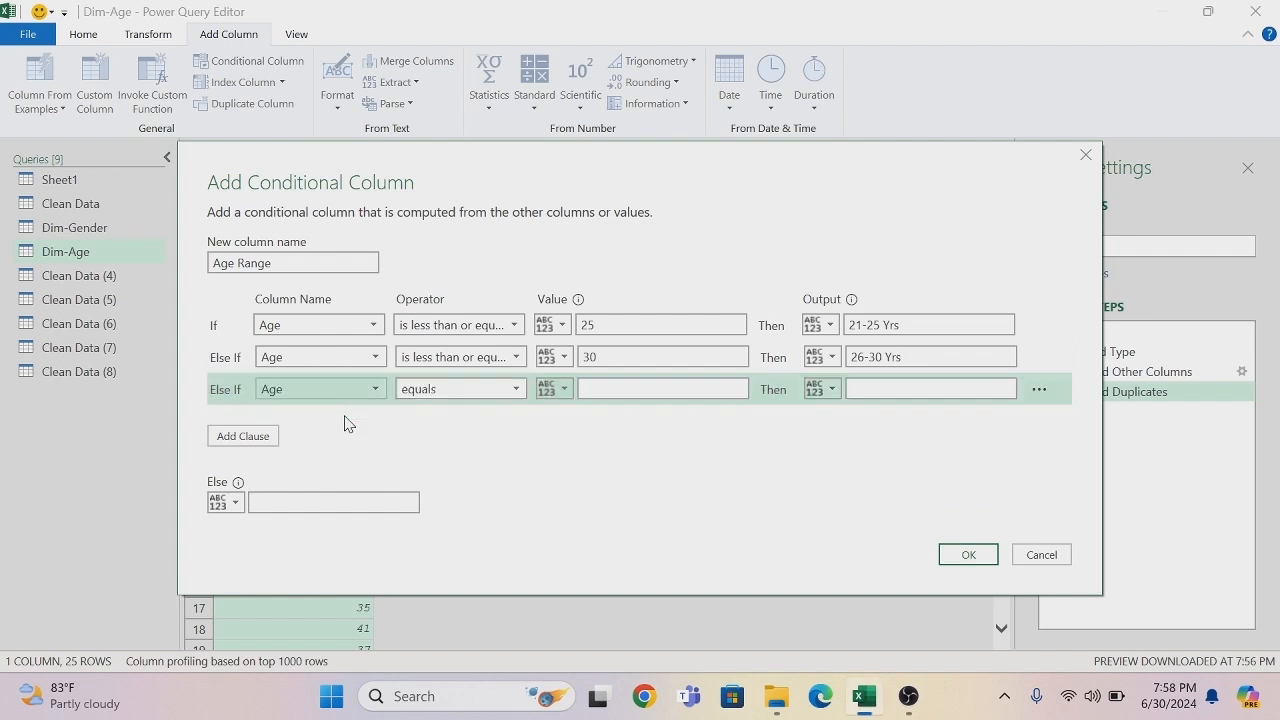
click(517, 391)
click(460, 510)
click(650, 389)
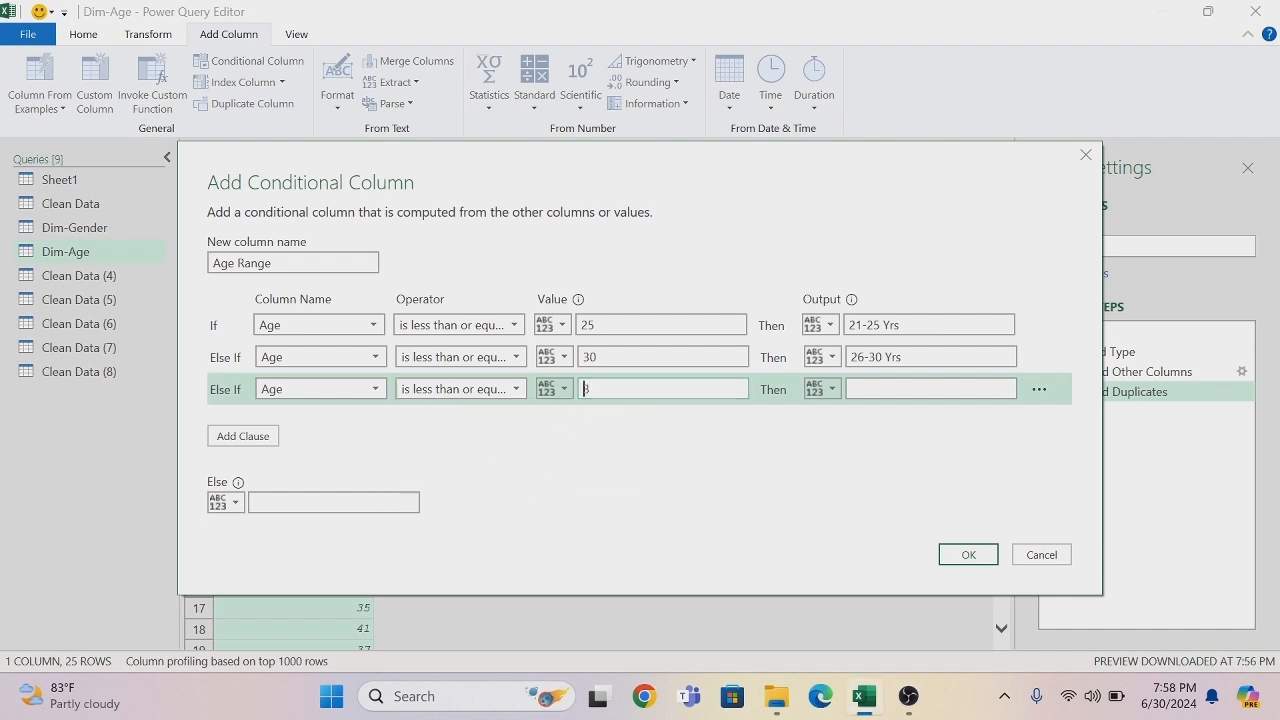
click(900, 389)
text(31-)
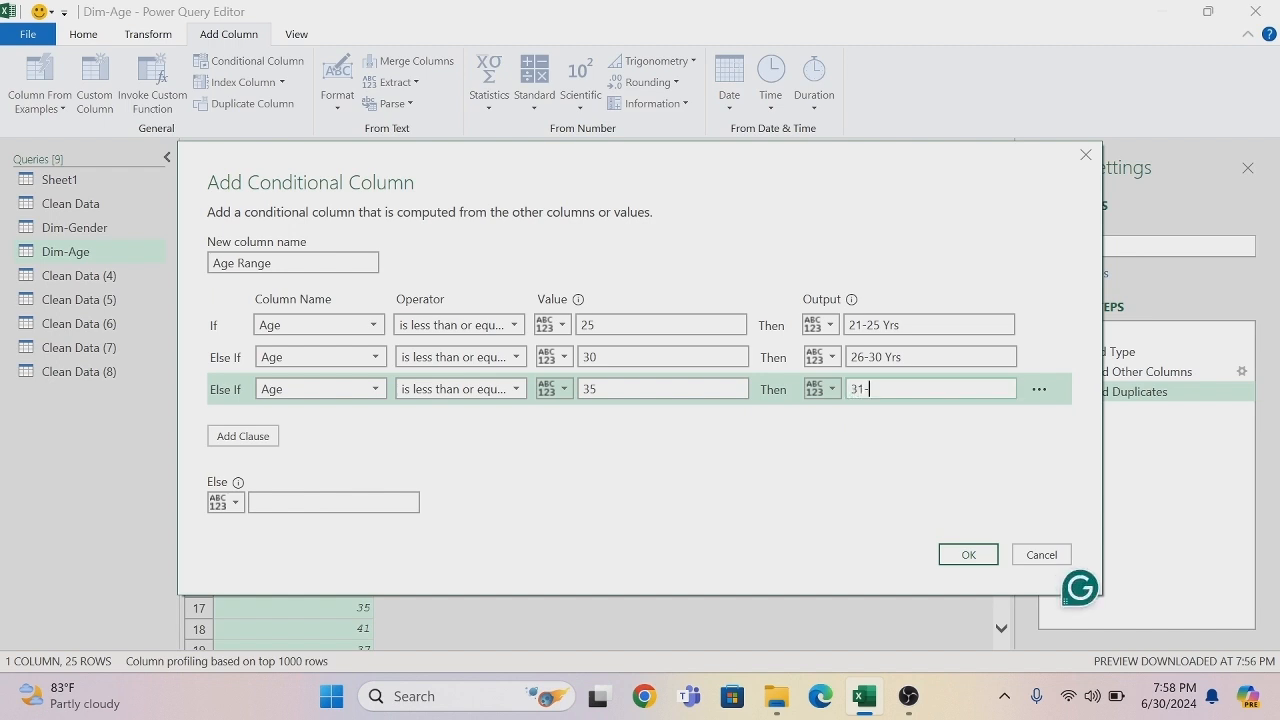
text(35 Yrs)
- Add a fourth clause so that Age less than or equal to 40 outputs 36-40 Yrs
click(259, 441)
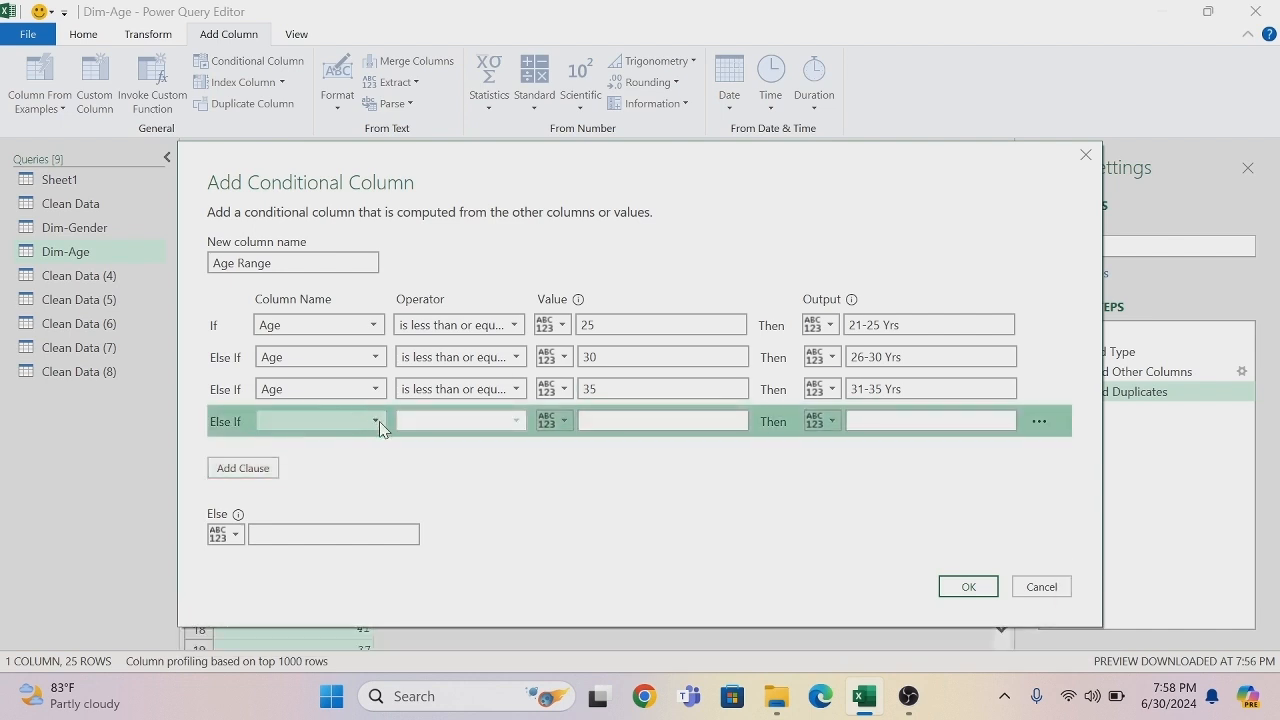
click(380, 428)
click(337, 449)
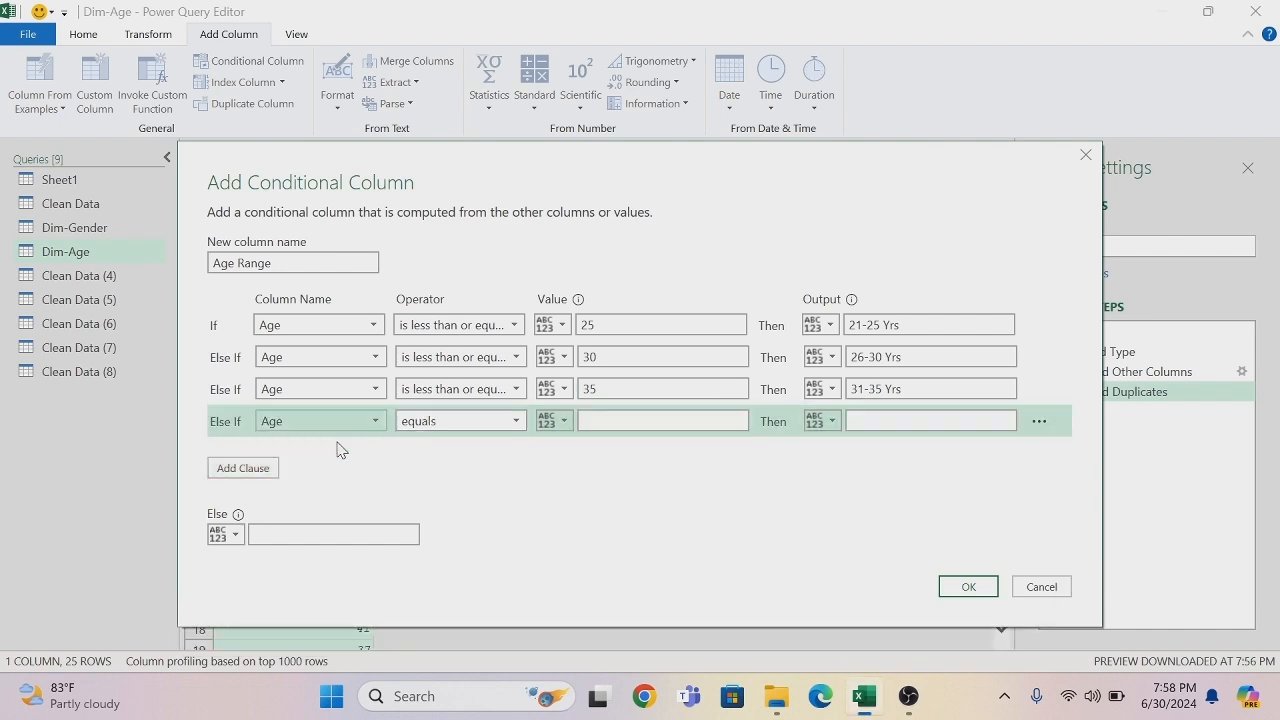
click(519, 427)
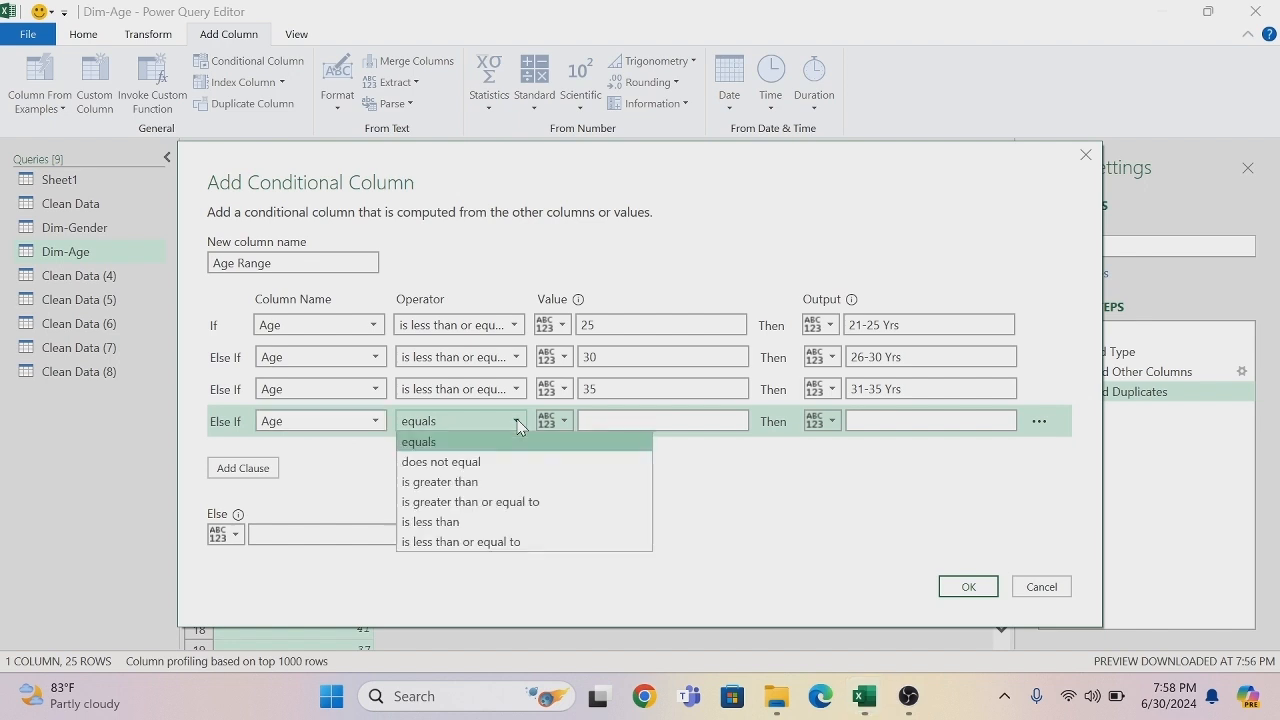
click(478, 542)
click(590, 421)
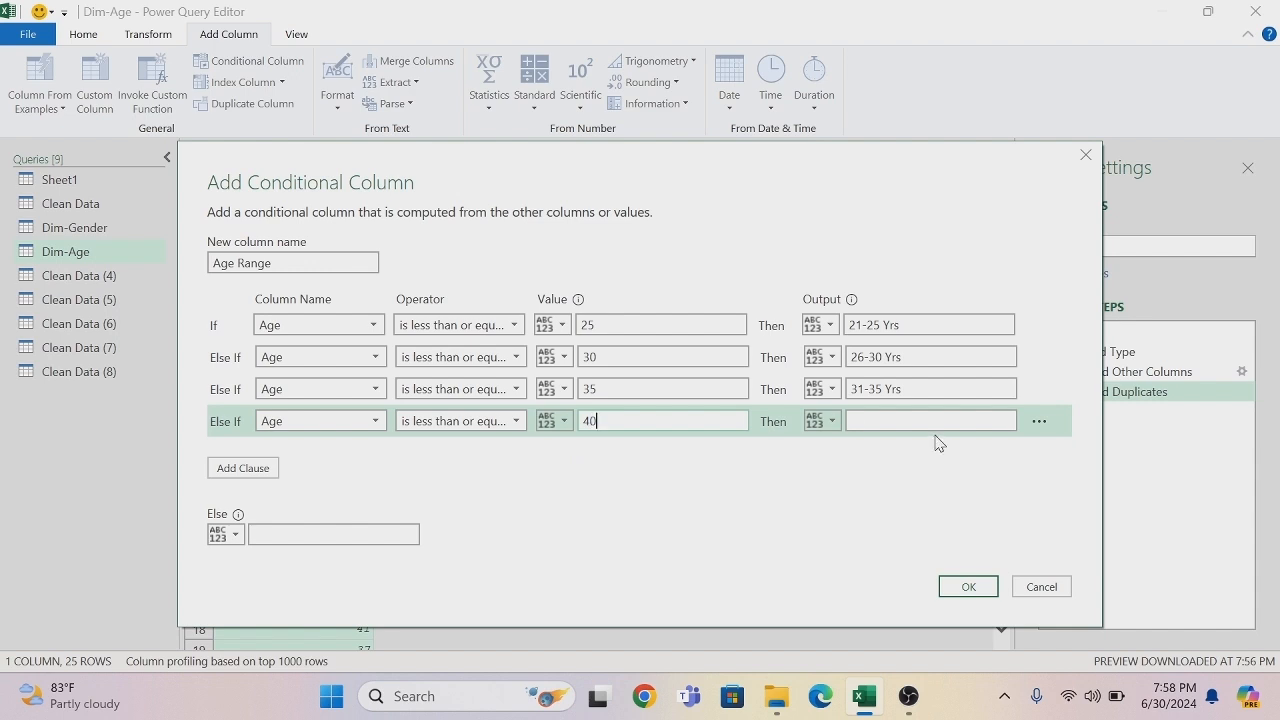
click(882, 422)
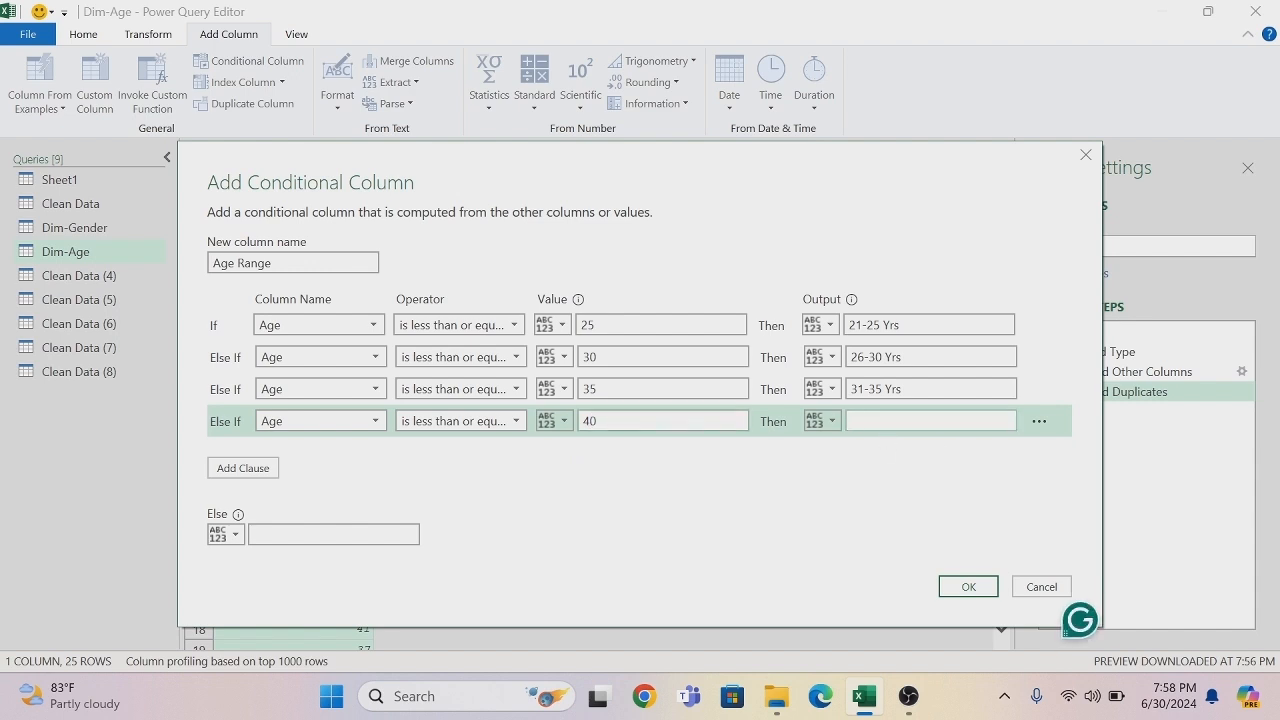
text(36)
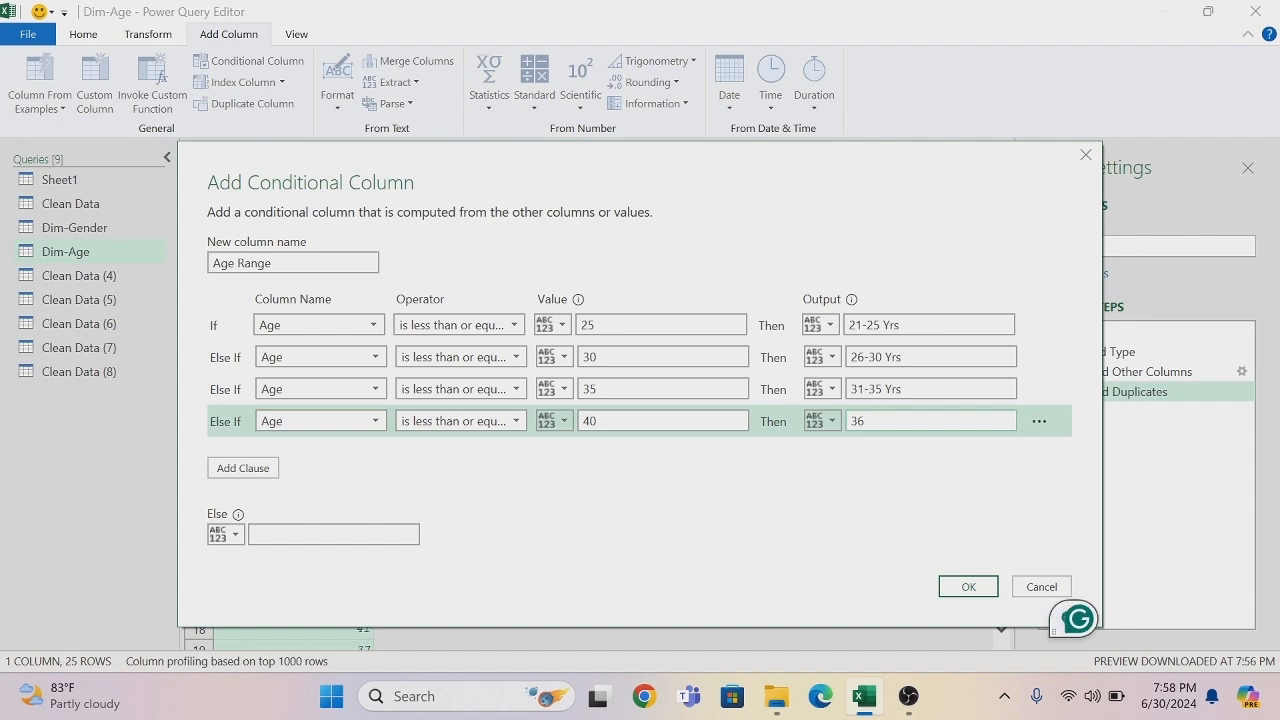
text(-40 )
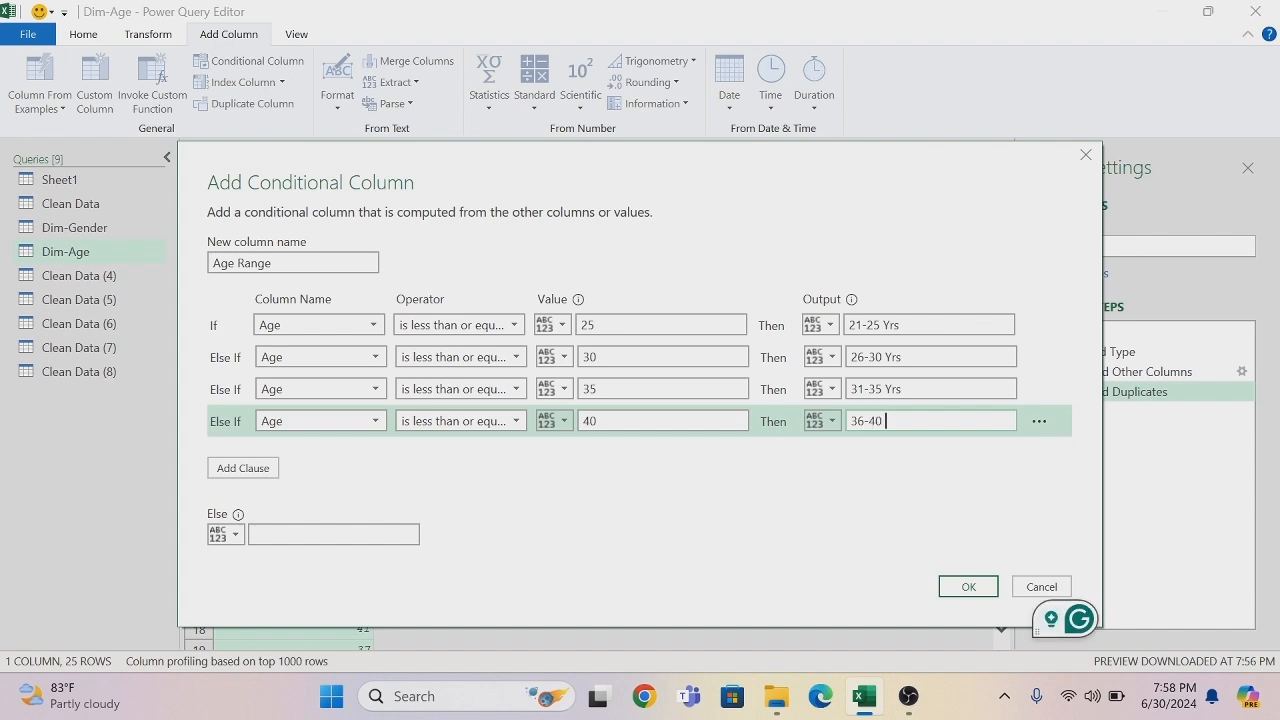
text(Yrs)
- Add a fifth clause so that Age less than or equal to 45 outputs 41-45 Yrs
click(268, 470)
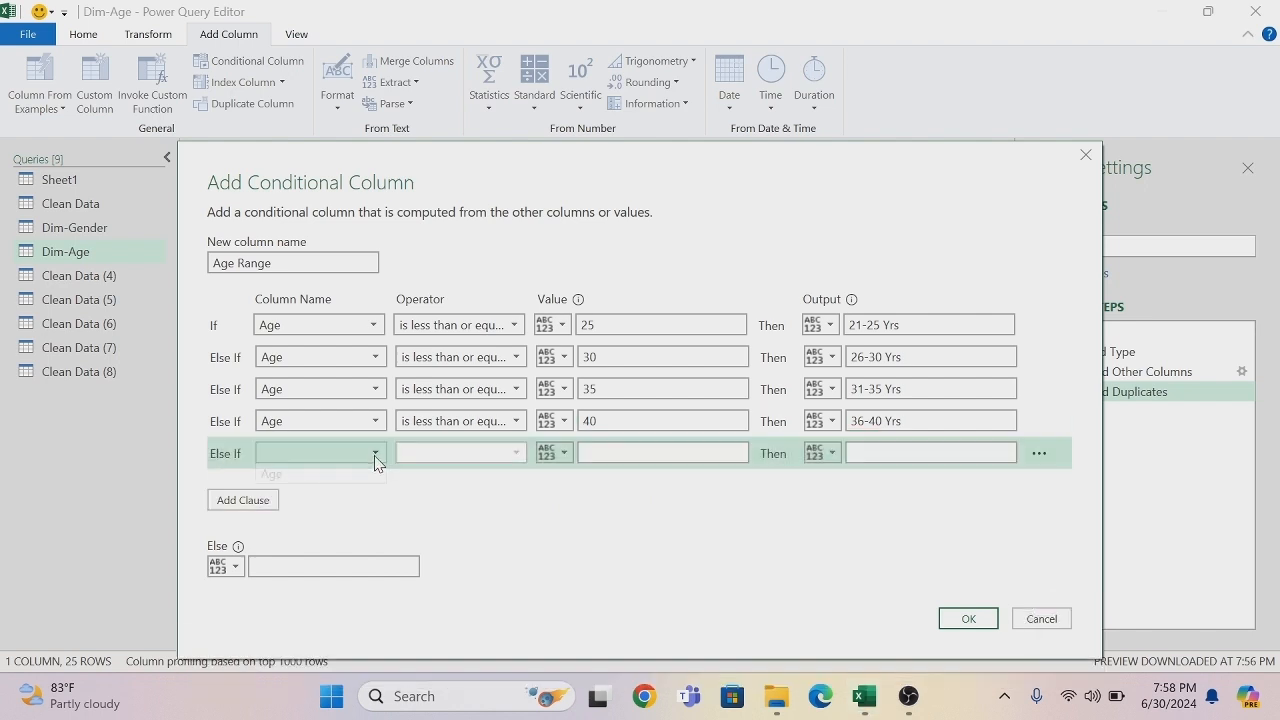
click(375, 455)
click(333, 480)
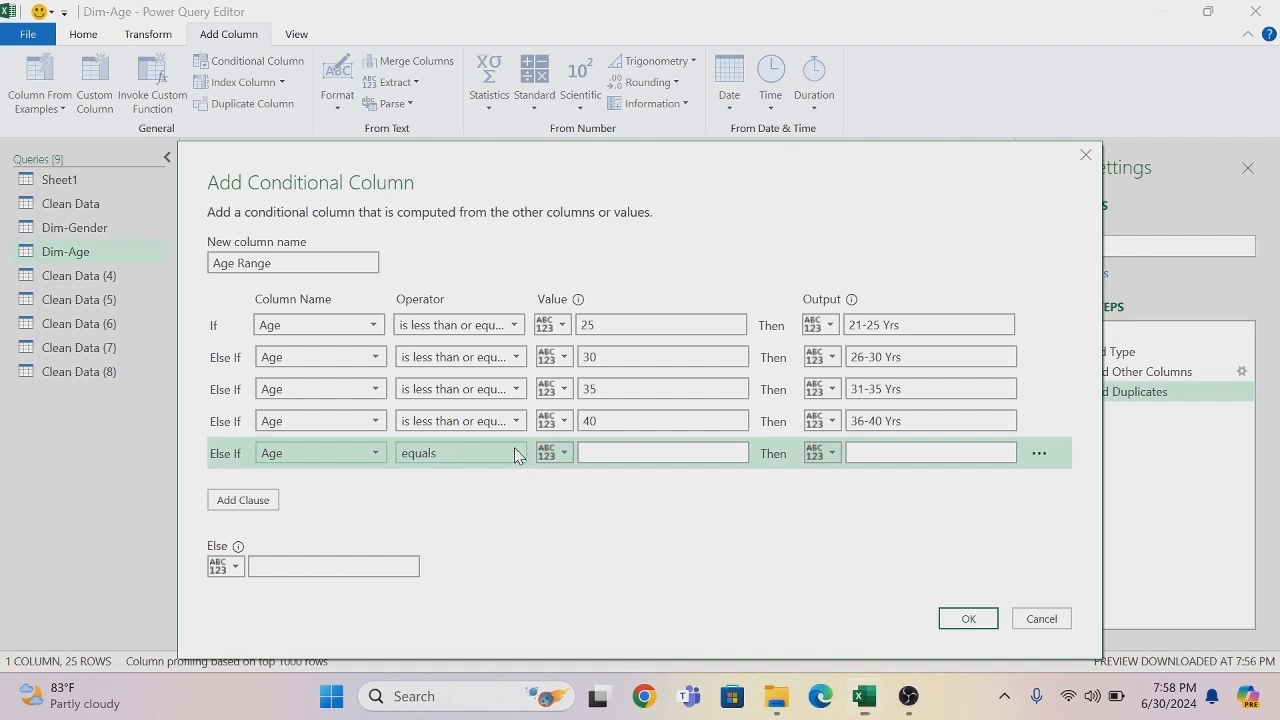
click(515, 455)
click(477, 579)
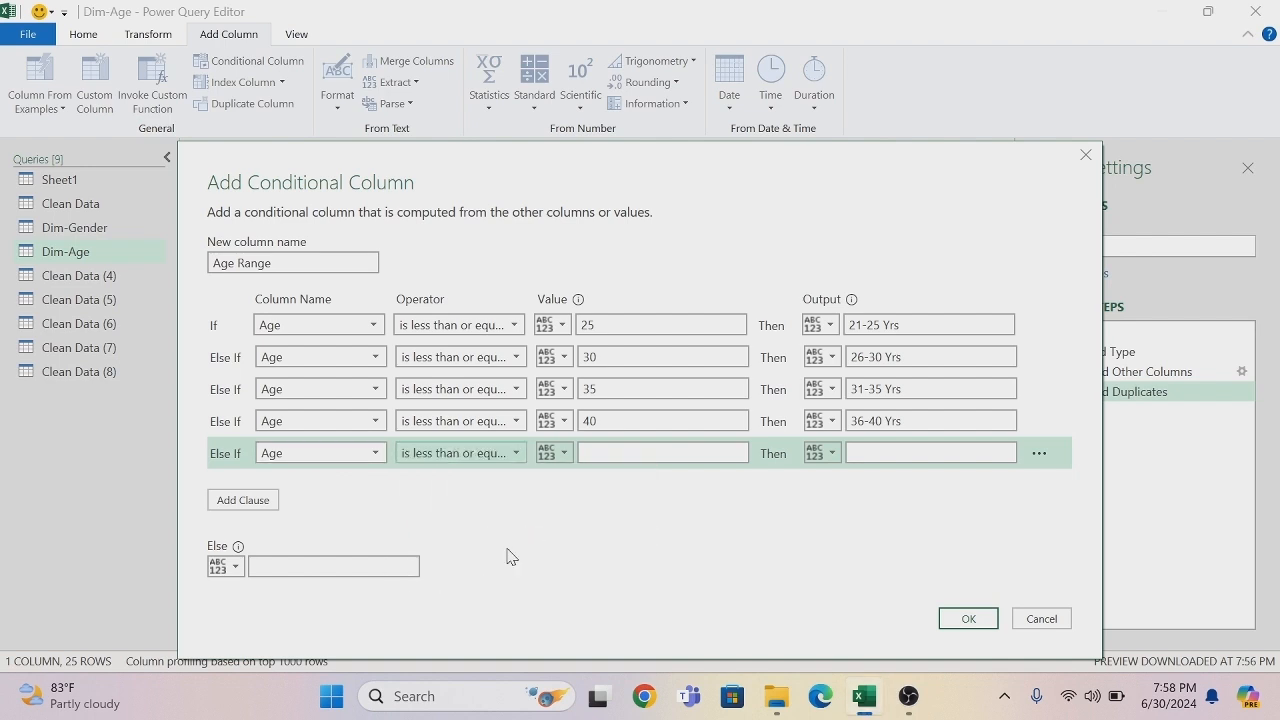
click(585, 453)
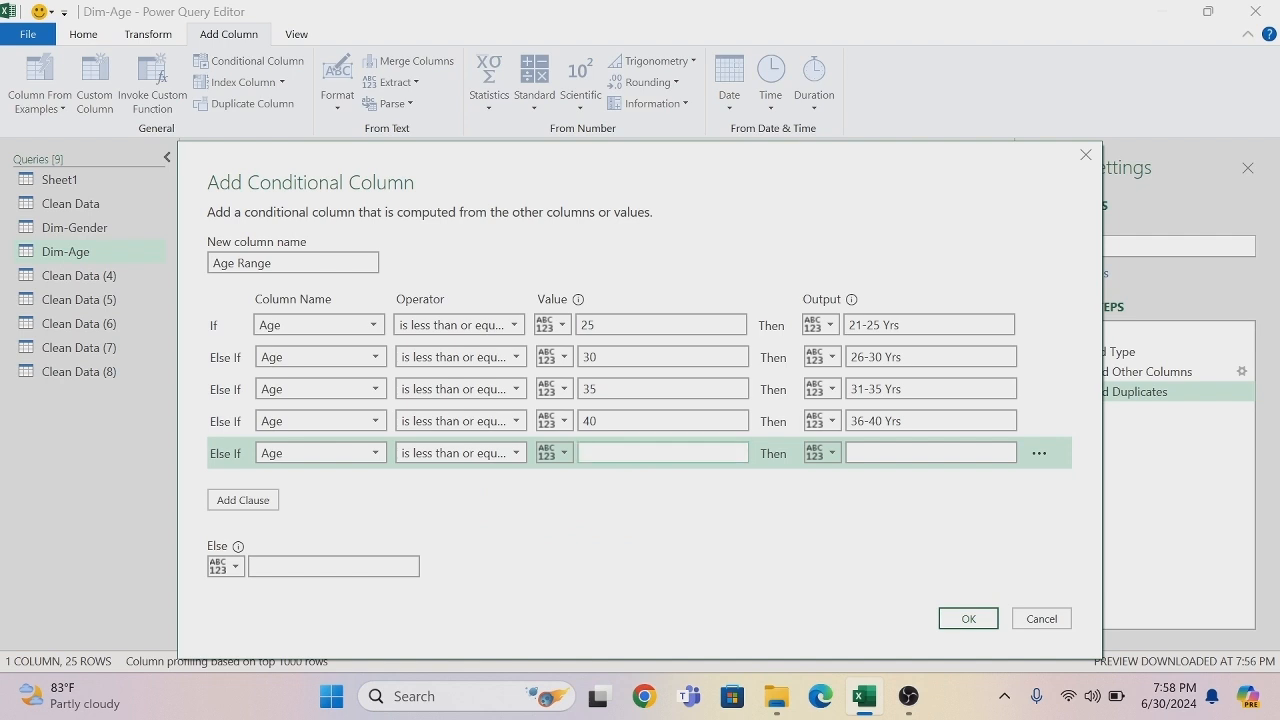
click(854, 453)
text(41-45 Yrs)
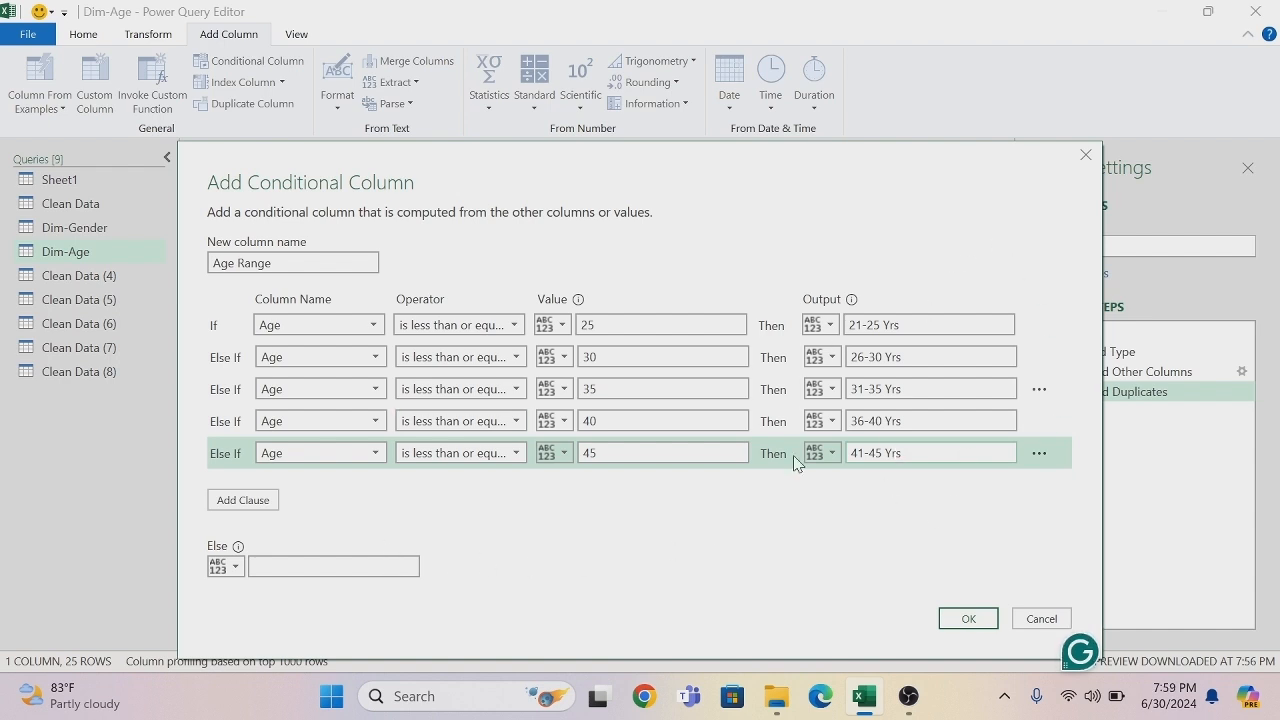
- Set the Else output to 46-50 Yrs, create the conditional column, and change the Age Range data type to Text
click(330, 566)
click(333, 567)
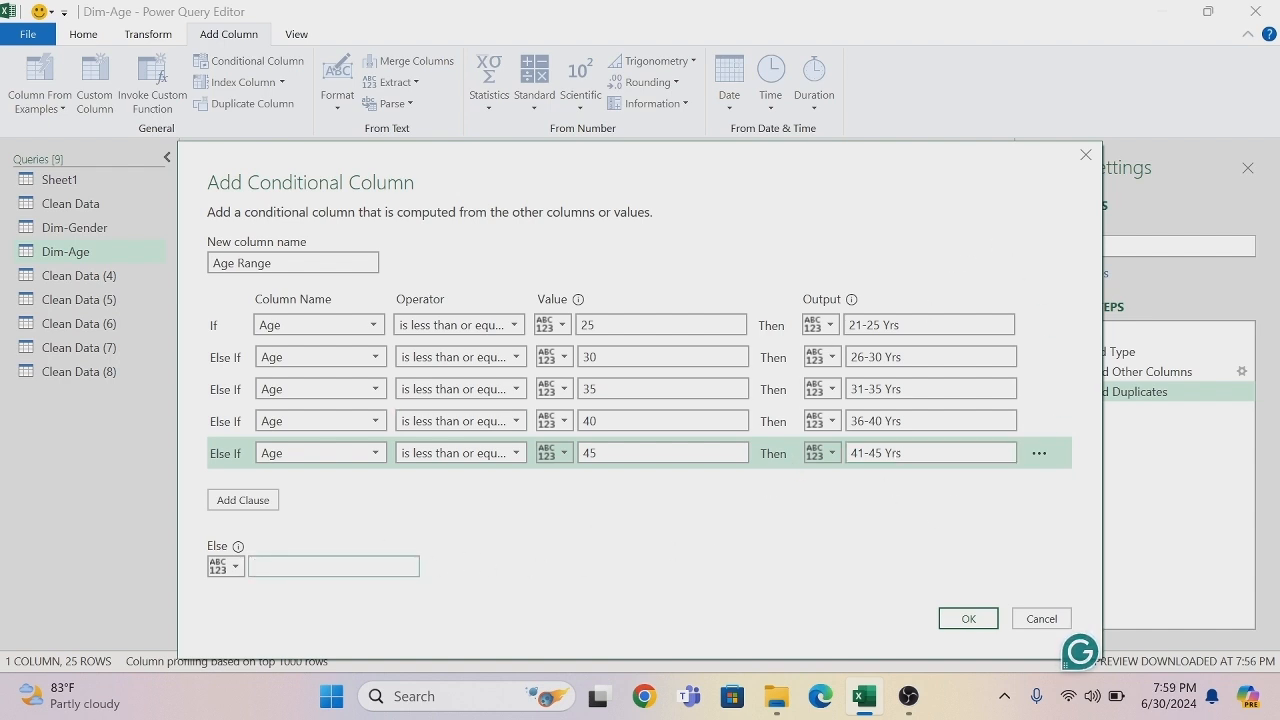
text(46-)
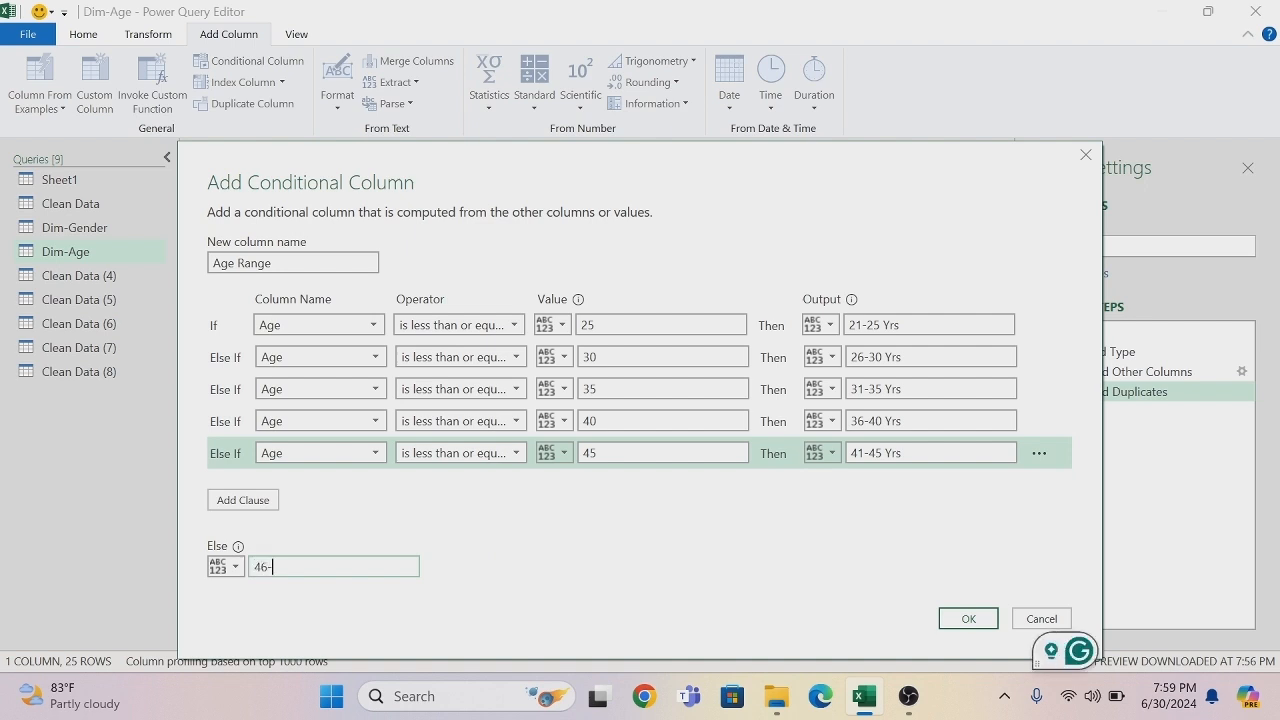
text(50 Yrs)
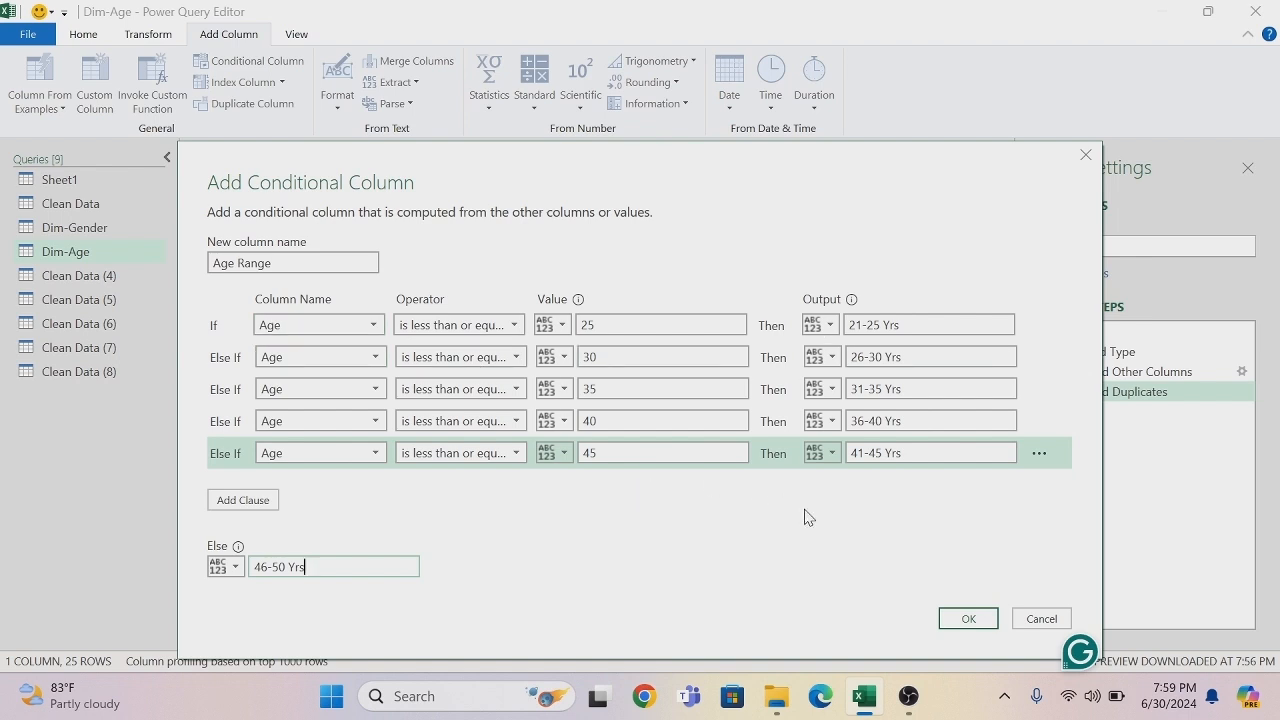
click(976, 619)
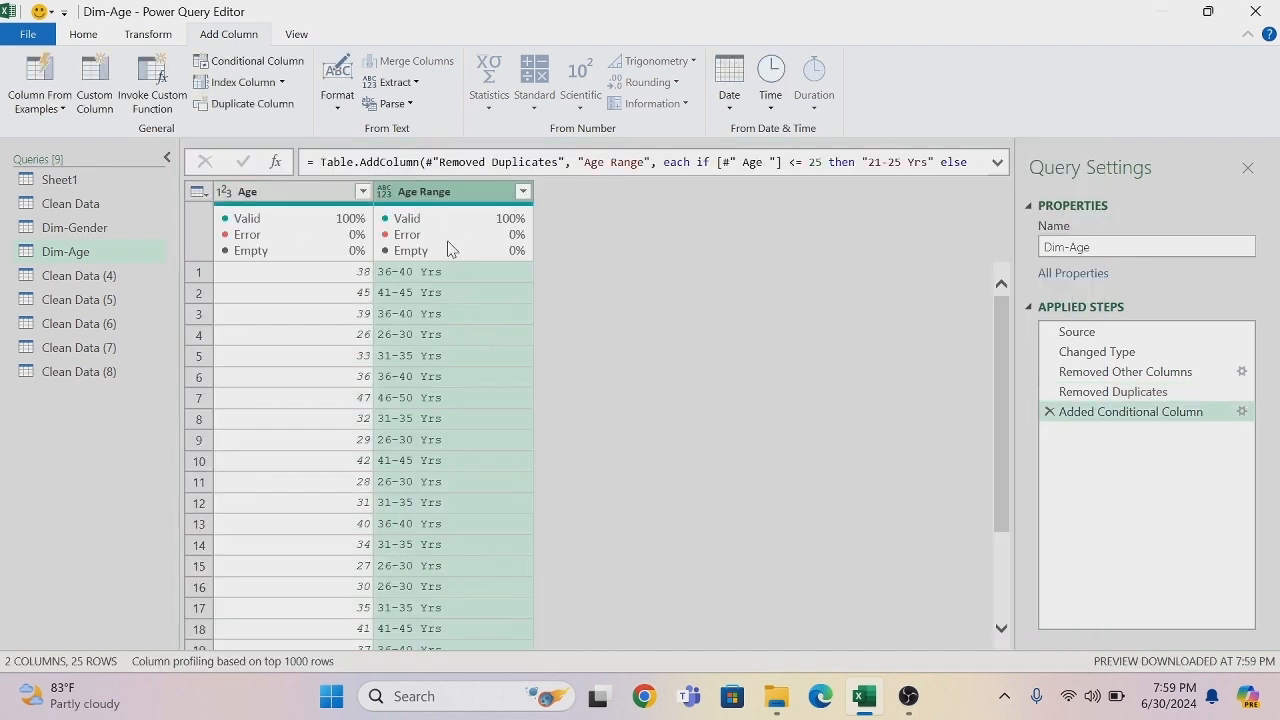
click(385, 191)
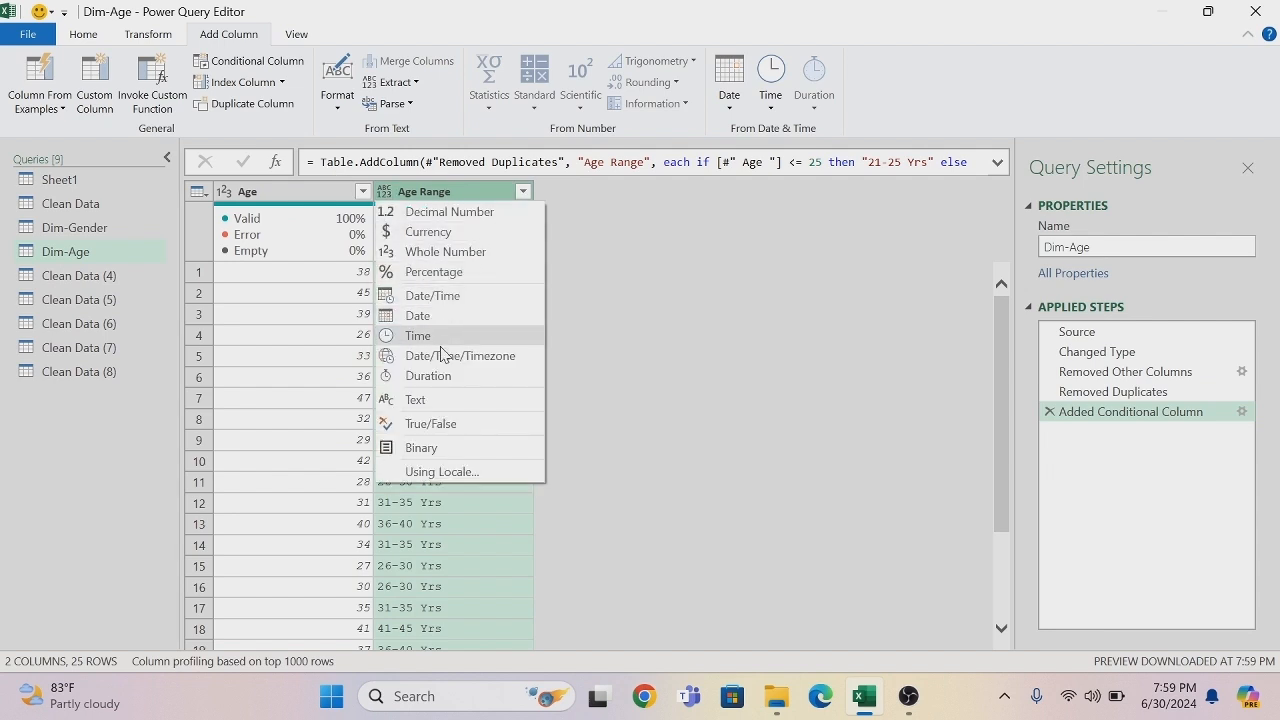
click(444, 400)
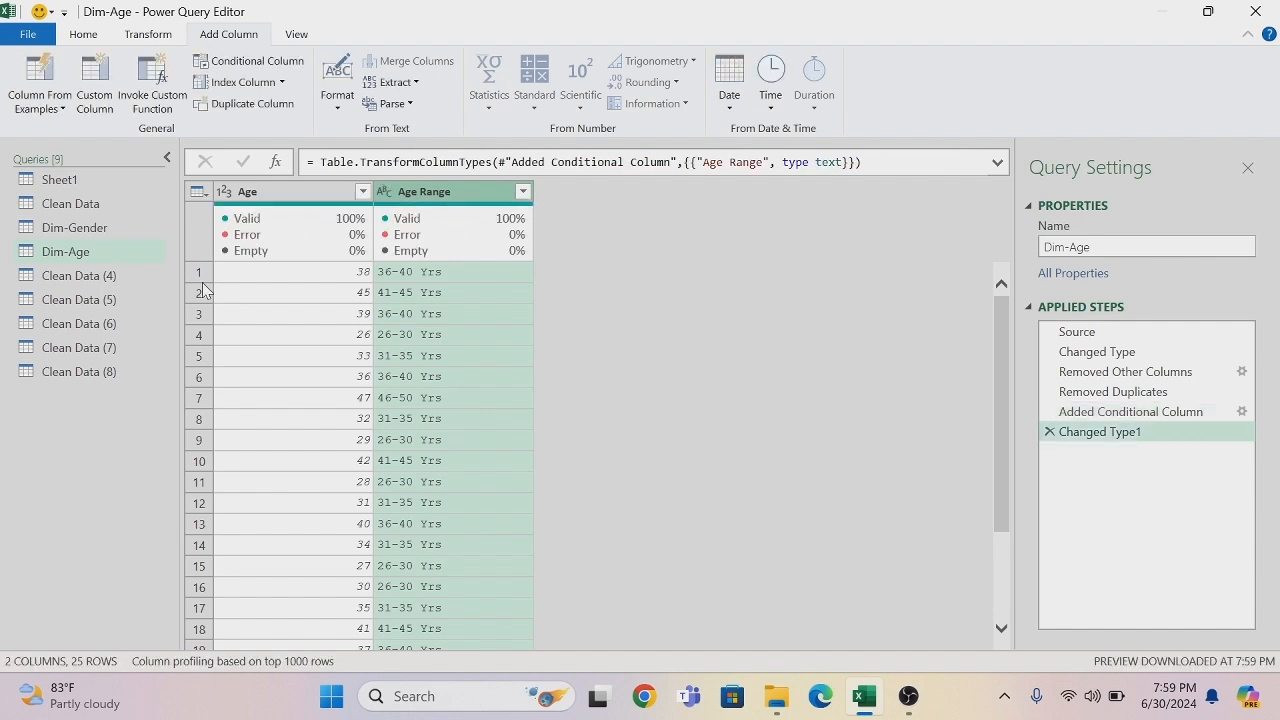
- Rename the Clean Data (4) query to Dim-Car
double_click(119, 289)
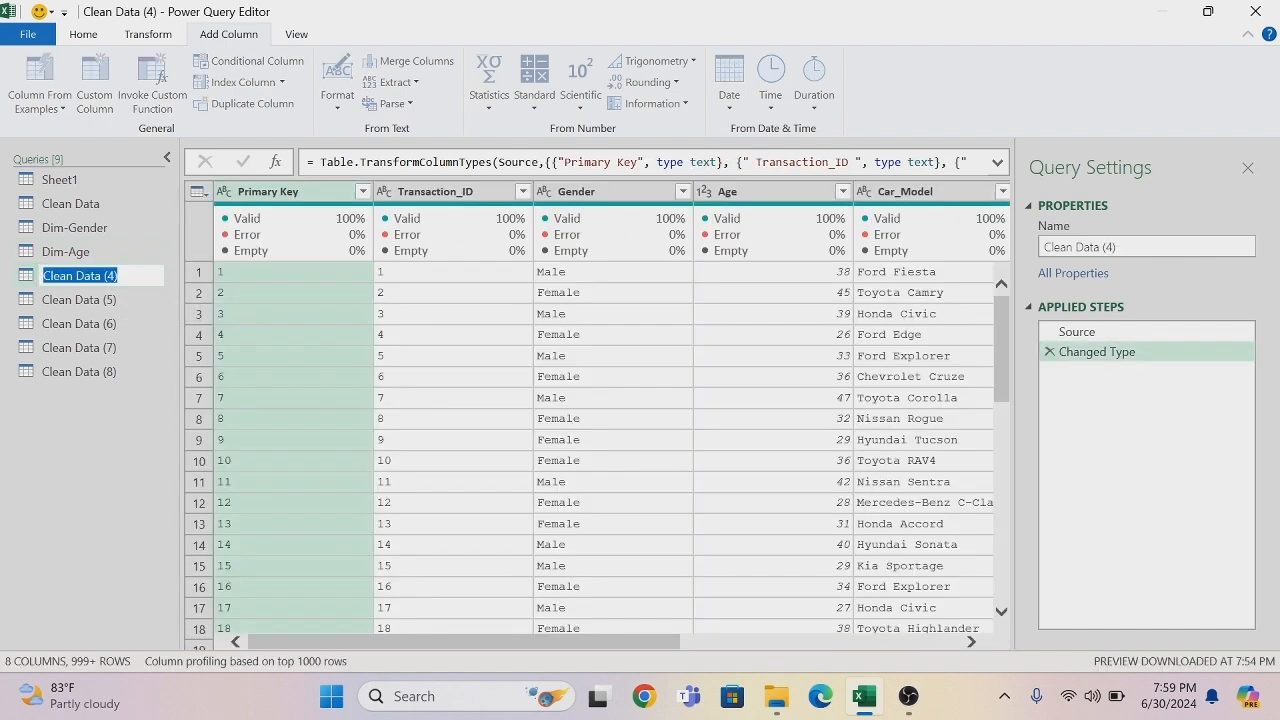
key(BackSpace)
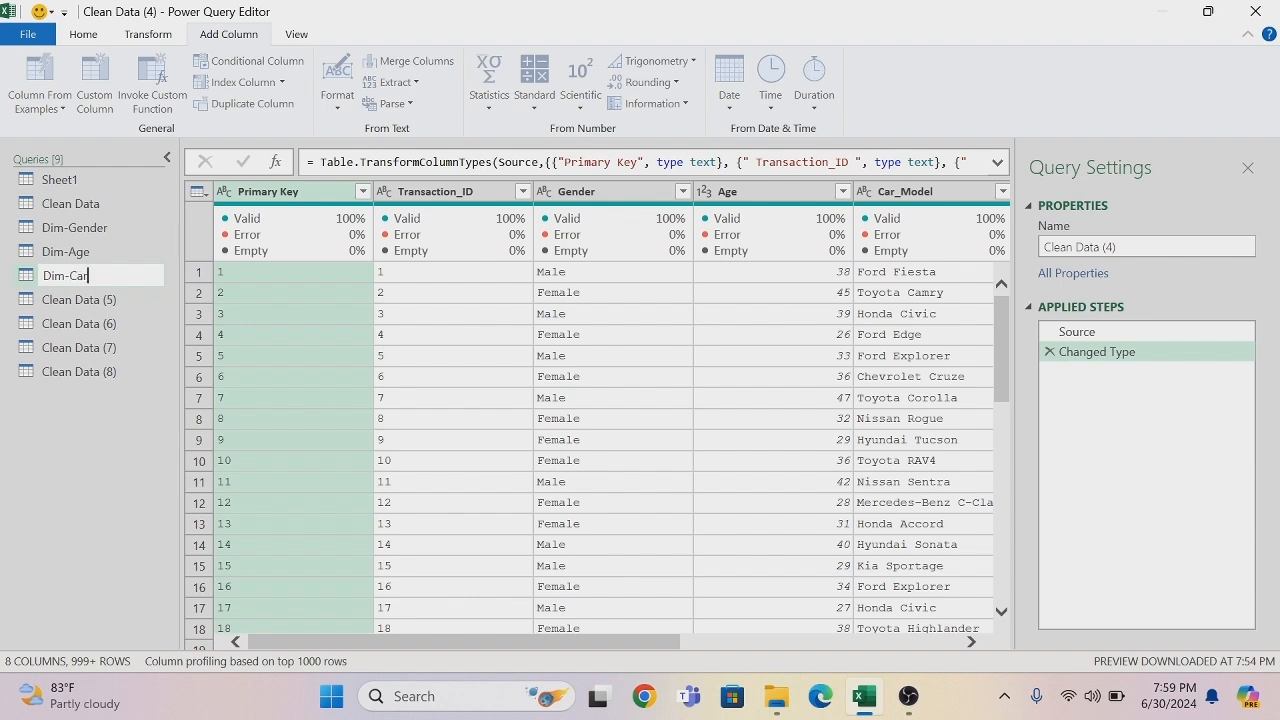
text(Dim-Car)
key(Return)
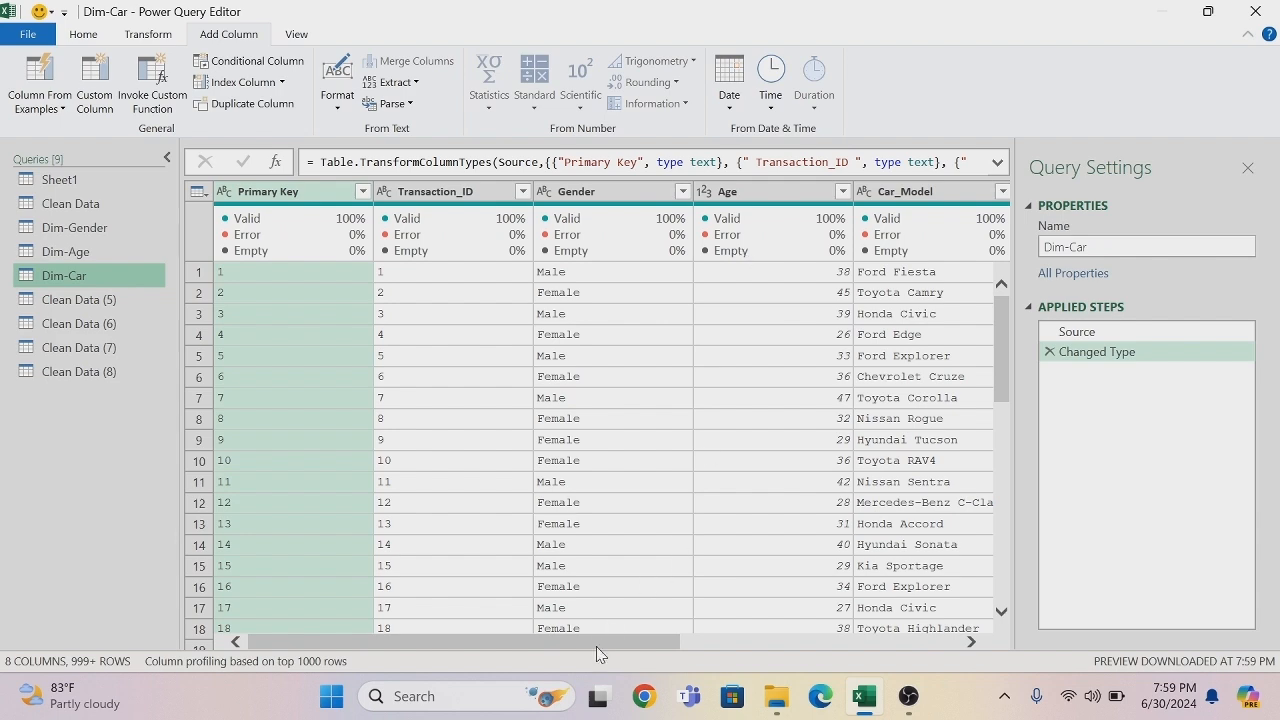
- Move Car Brand next to Car_Model in the Dim-Car query, and remove all columns except these two
drag(597, 648, 803, 633)
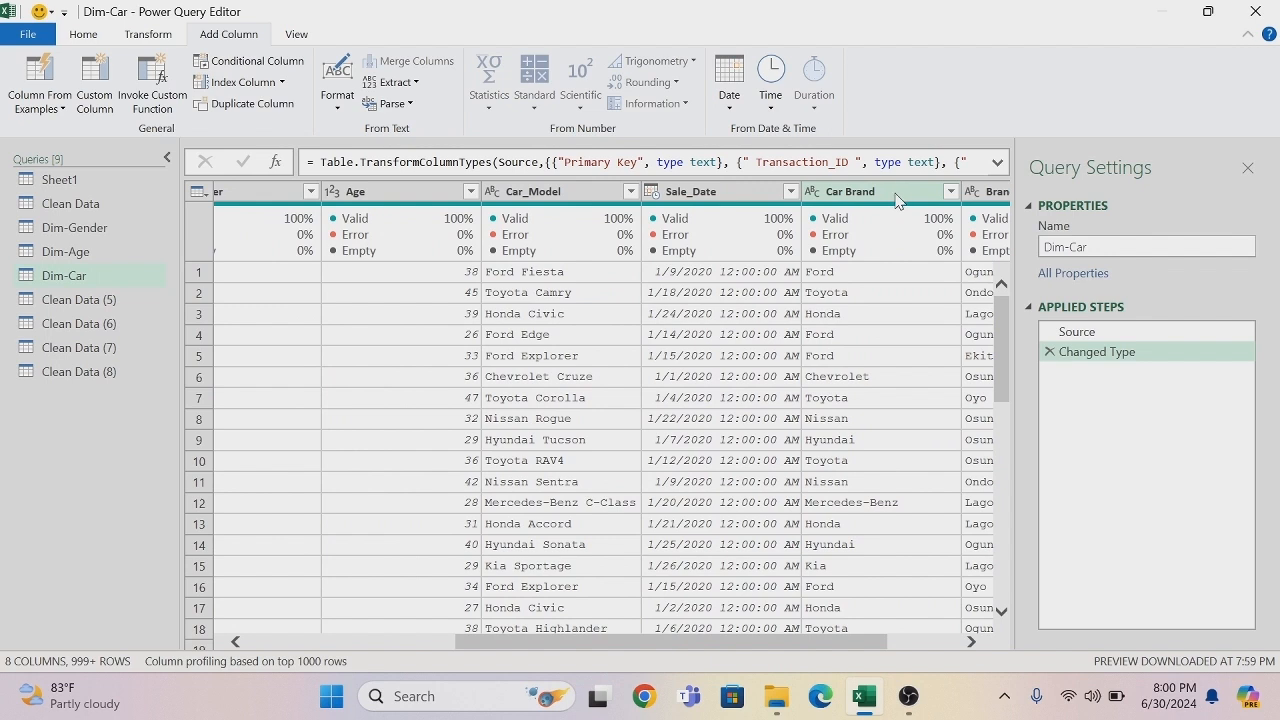
drag(896, 200, 612, 198)
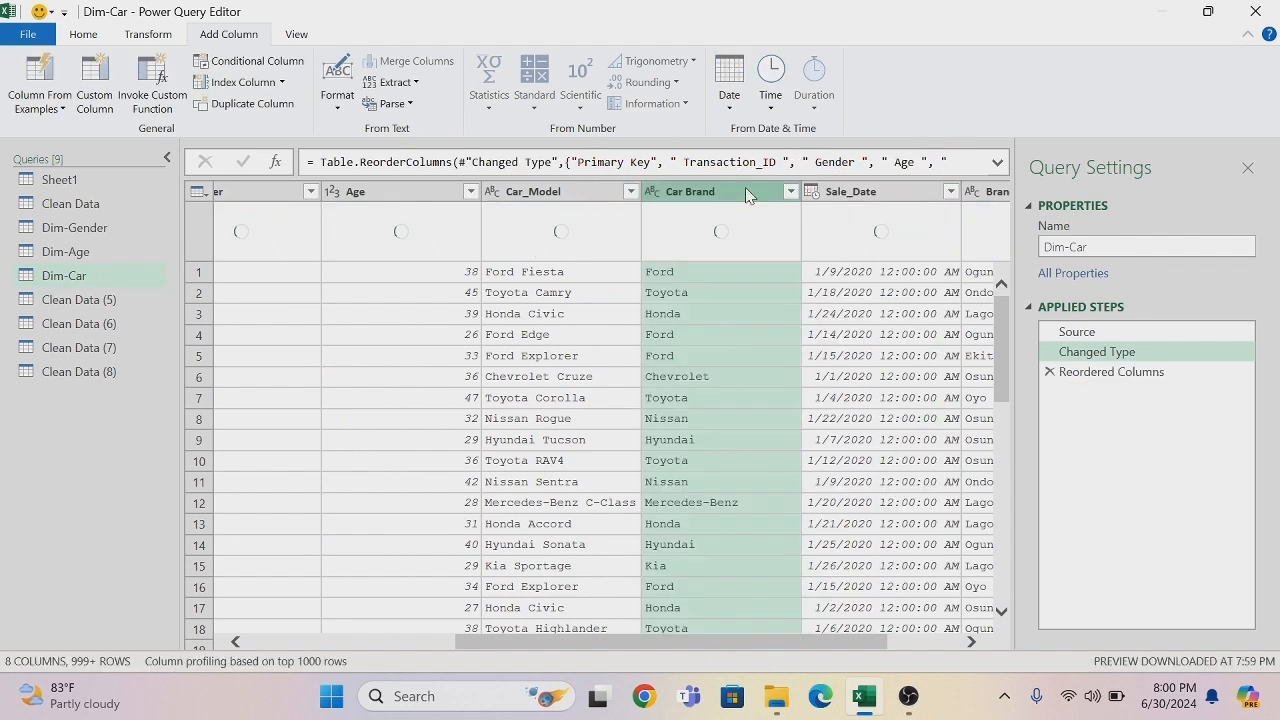
click(565, 197)
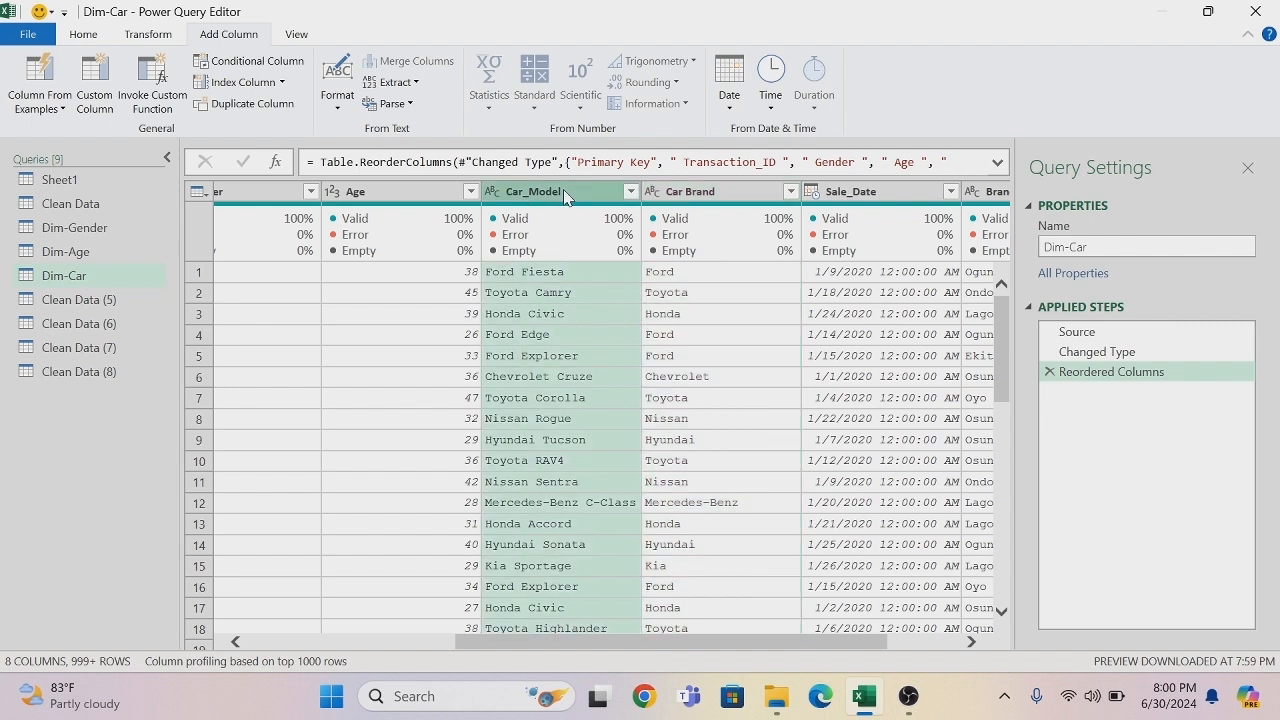
ctrl+click(692, 197)
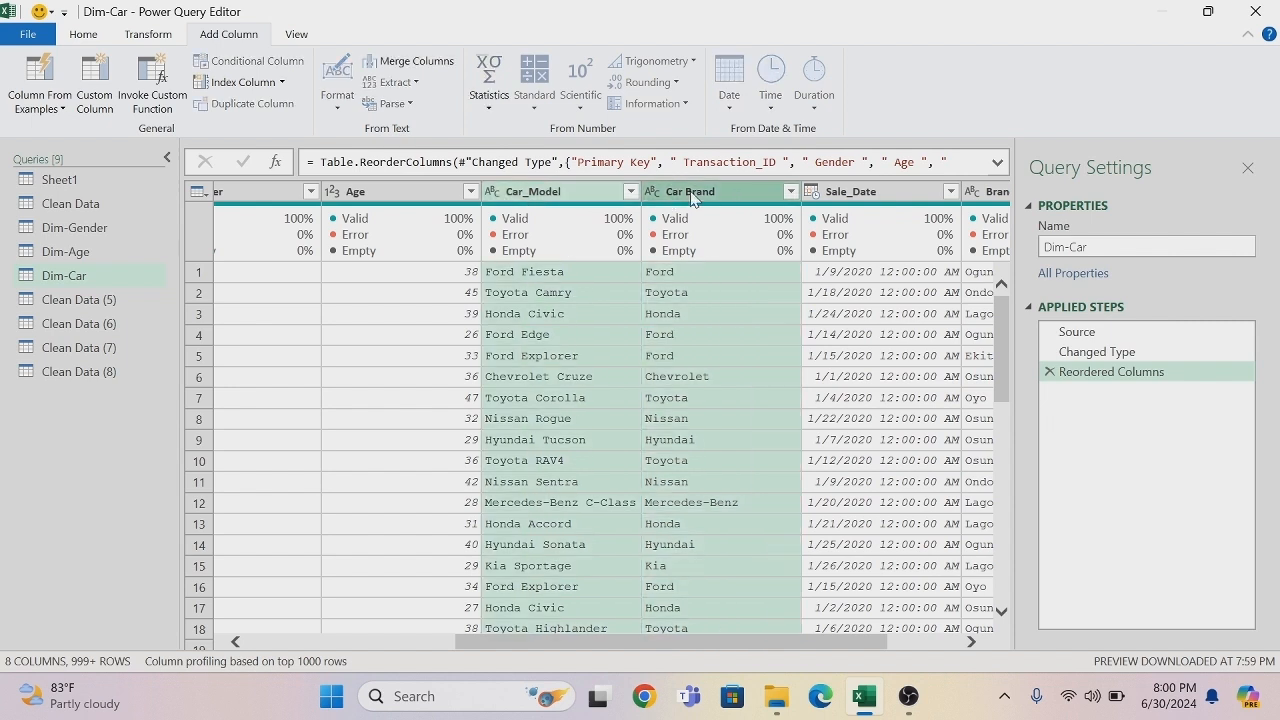
right_click(692, 197)
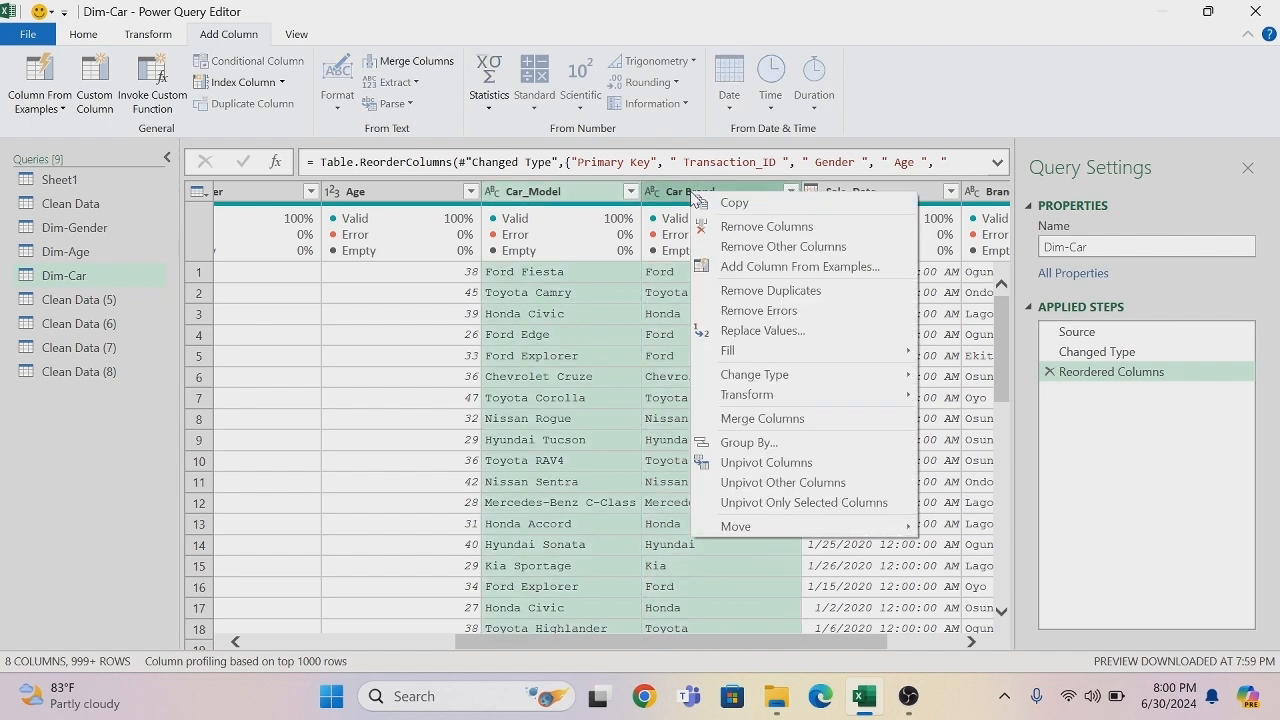
click(747, 247)
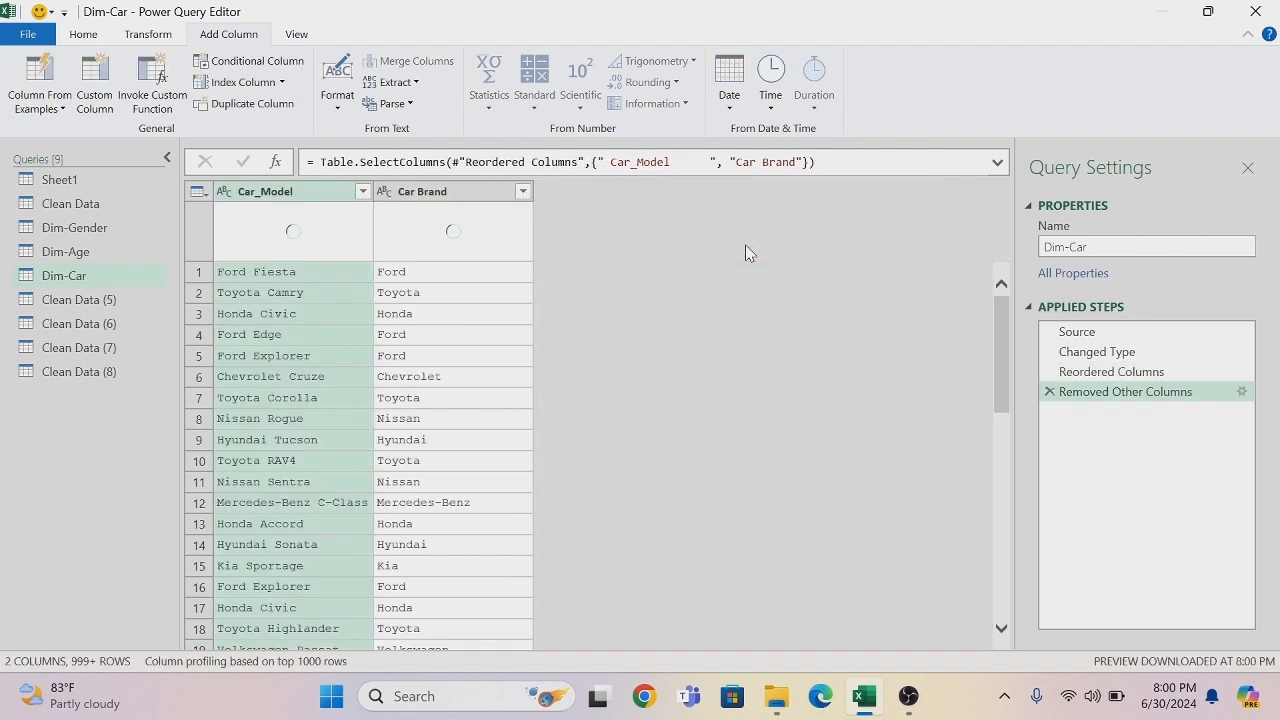
- Remove duplicate rows from the Dim-Car query based on the Car_Model column
right_click(289, 201)
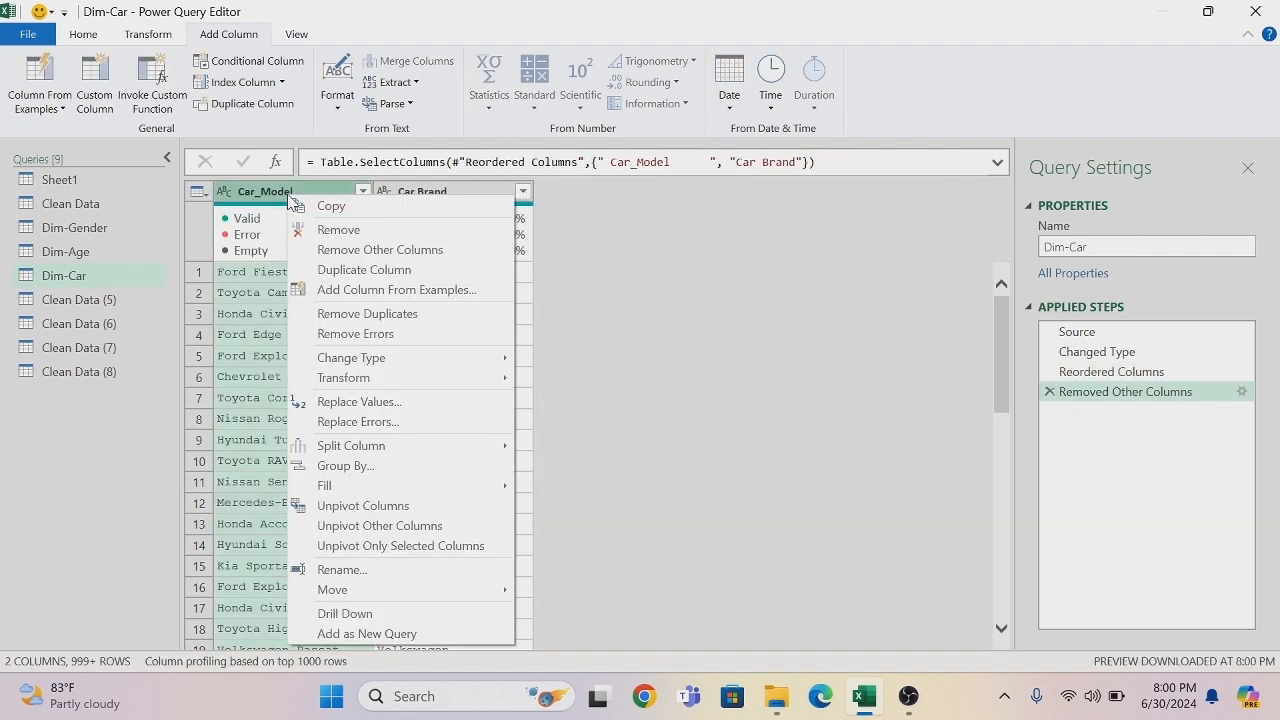
click(375, 318)
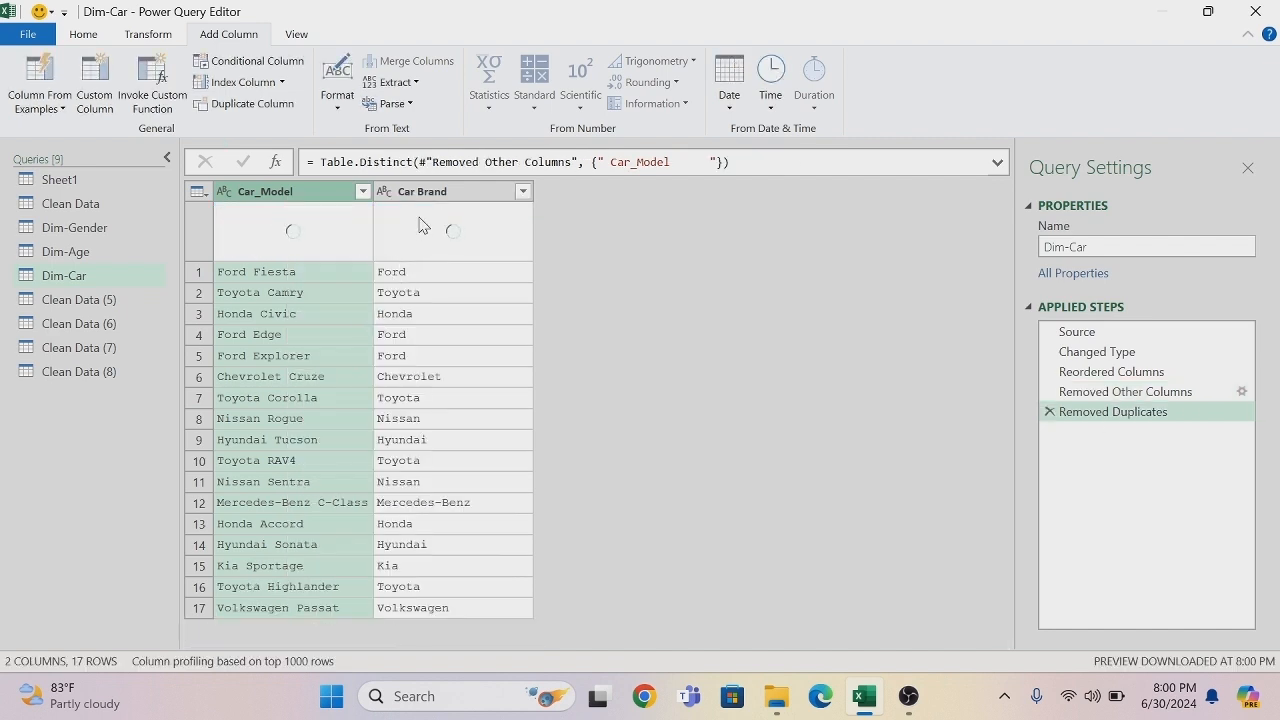
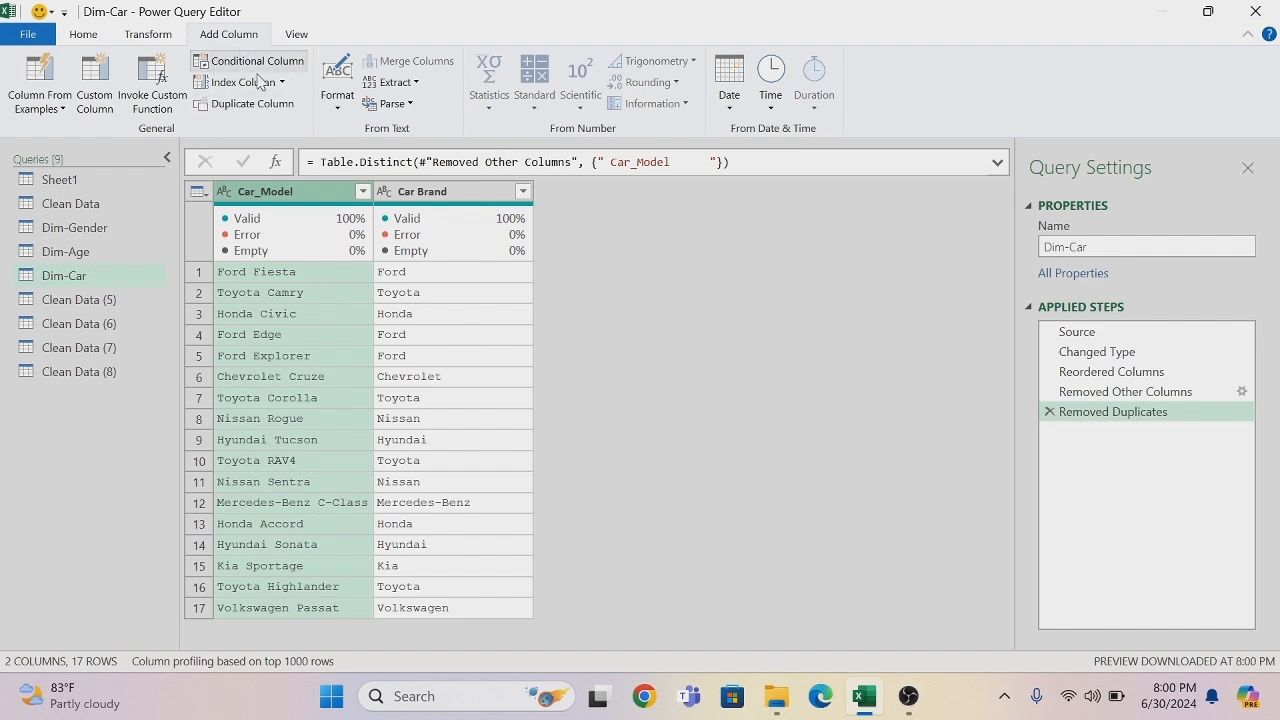
- Add an index column starting from 1 to the Dim-Car query and rename it Car-Id
click(282, 82)
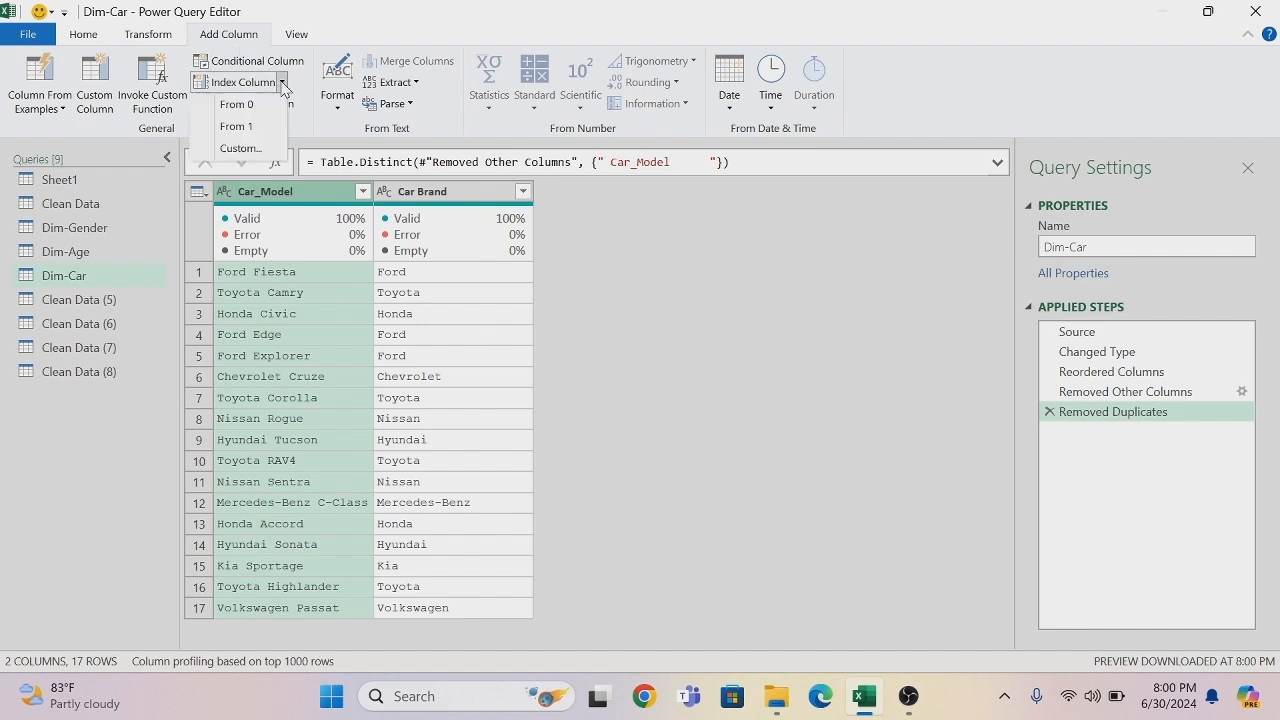
click(245, 126)
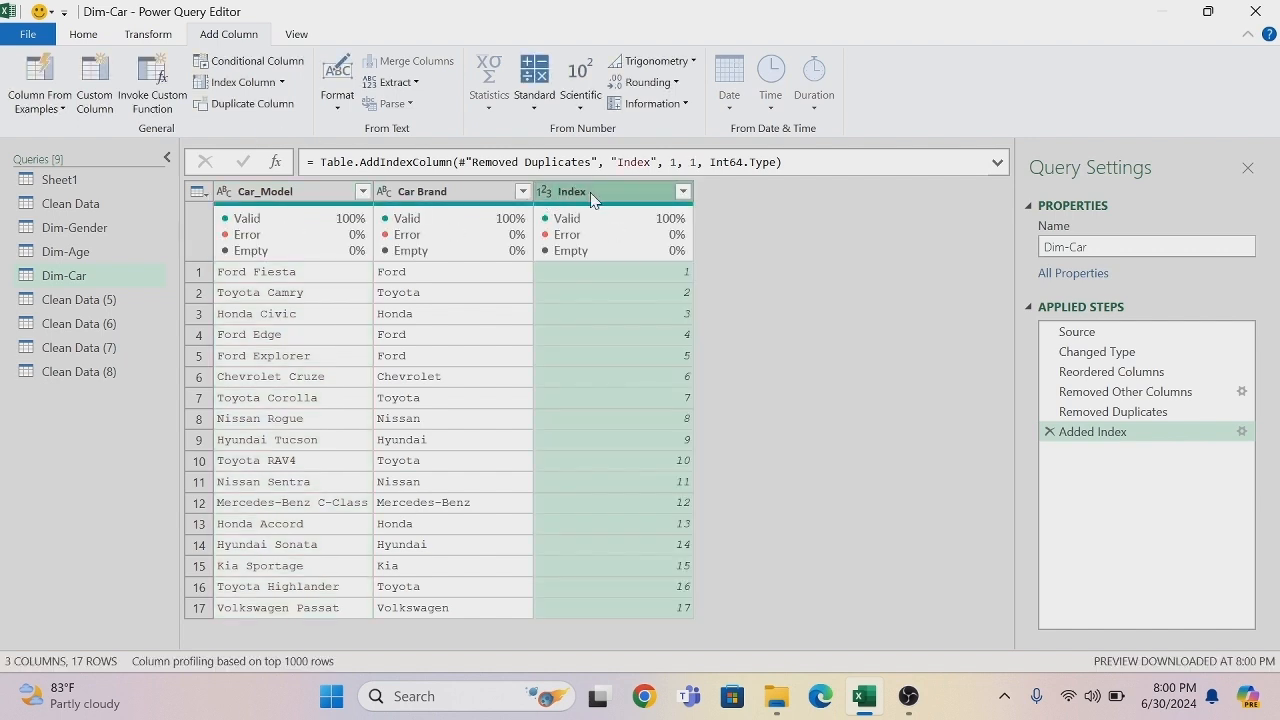
double_click(590, 194)
key(BackSpace)
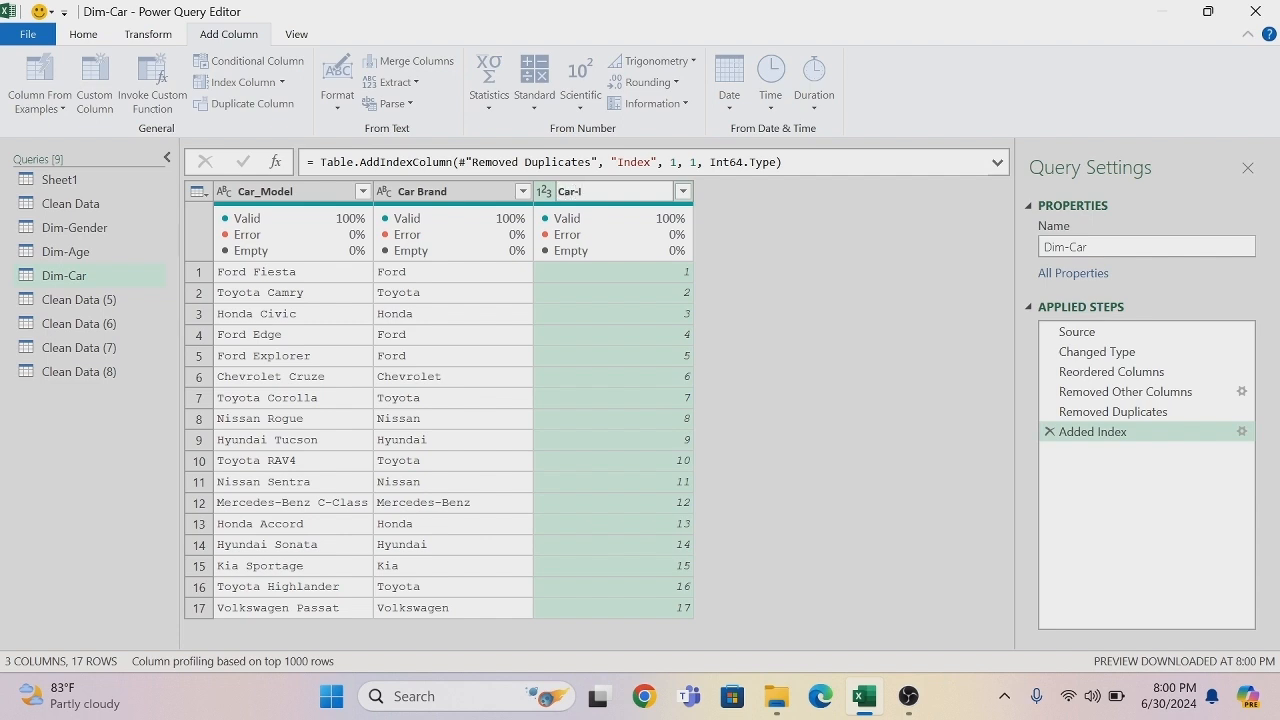
key(Return)
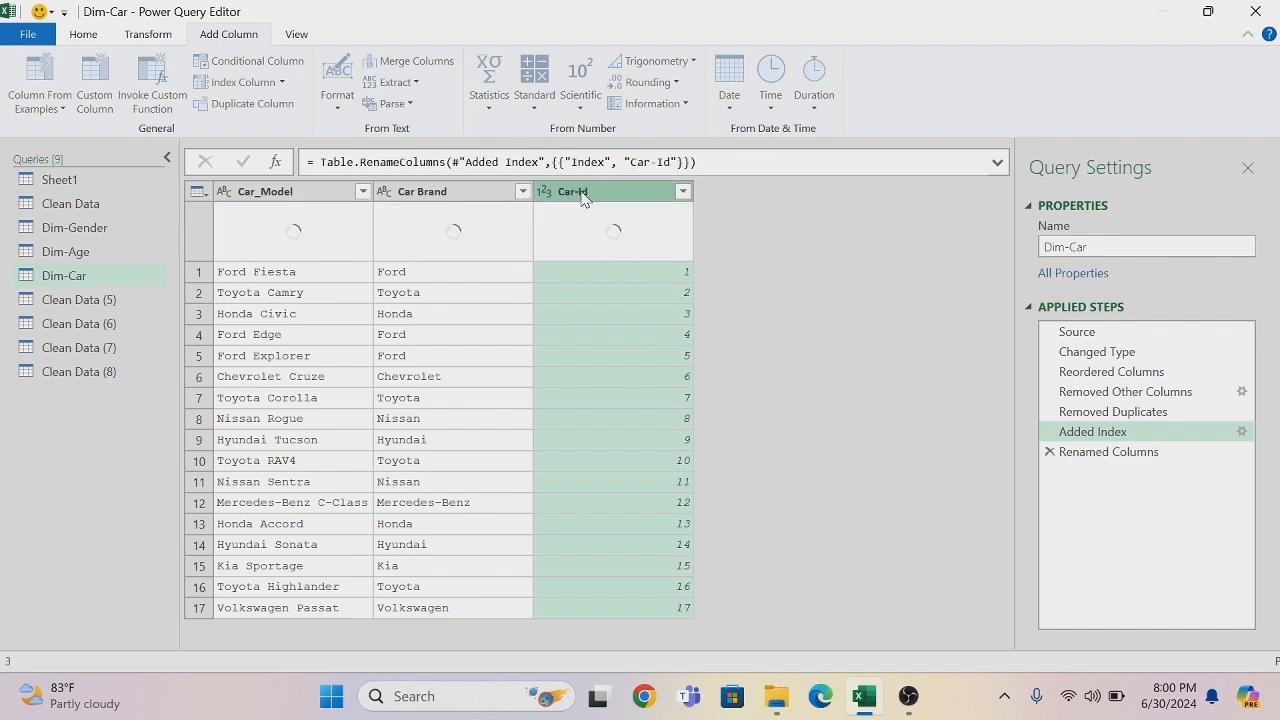
- Change the Car-Id data type to Text and move the column in front of Car_Model
click(544, 191)
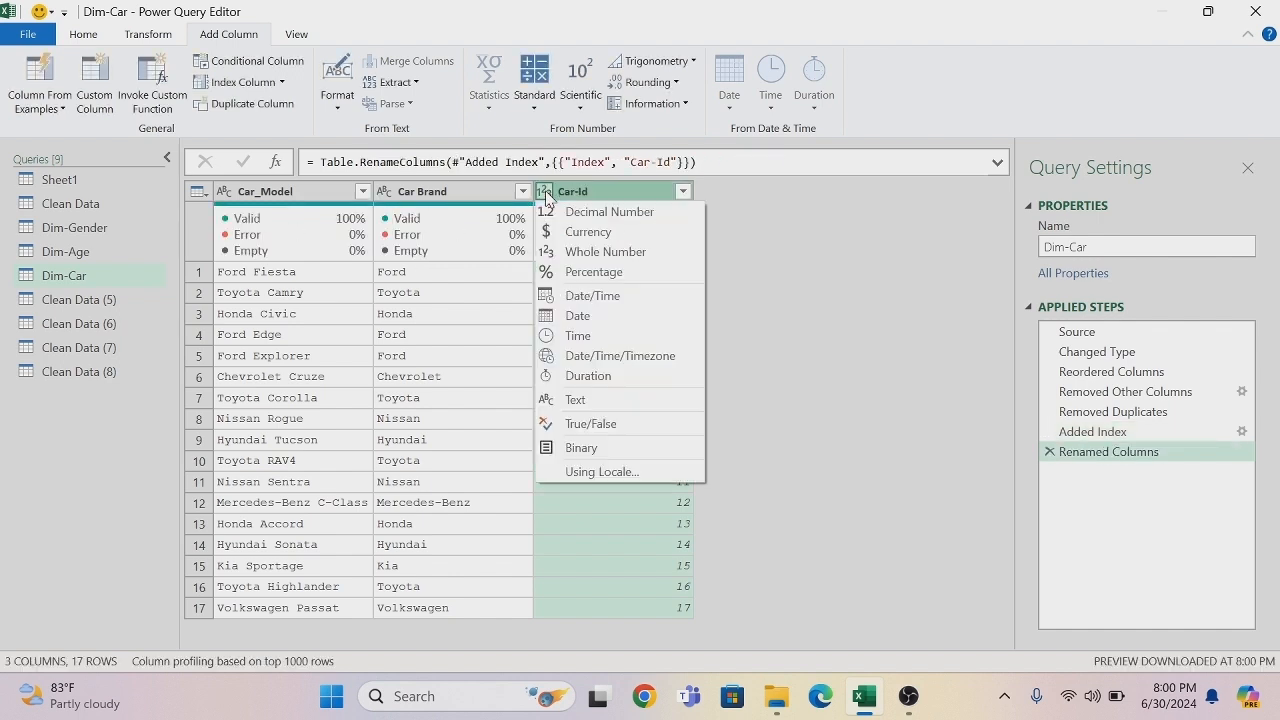
click(594, 400)
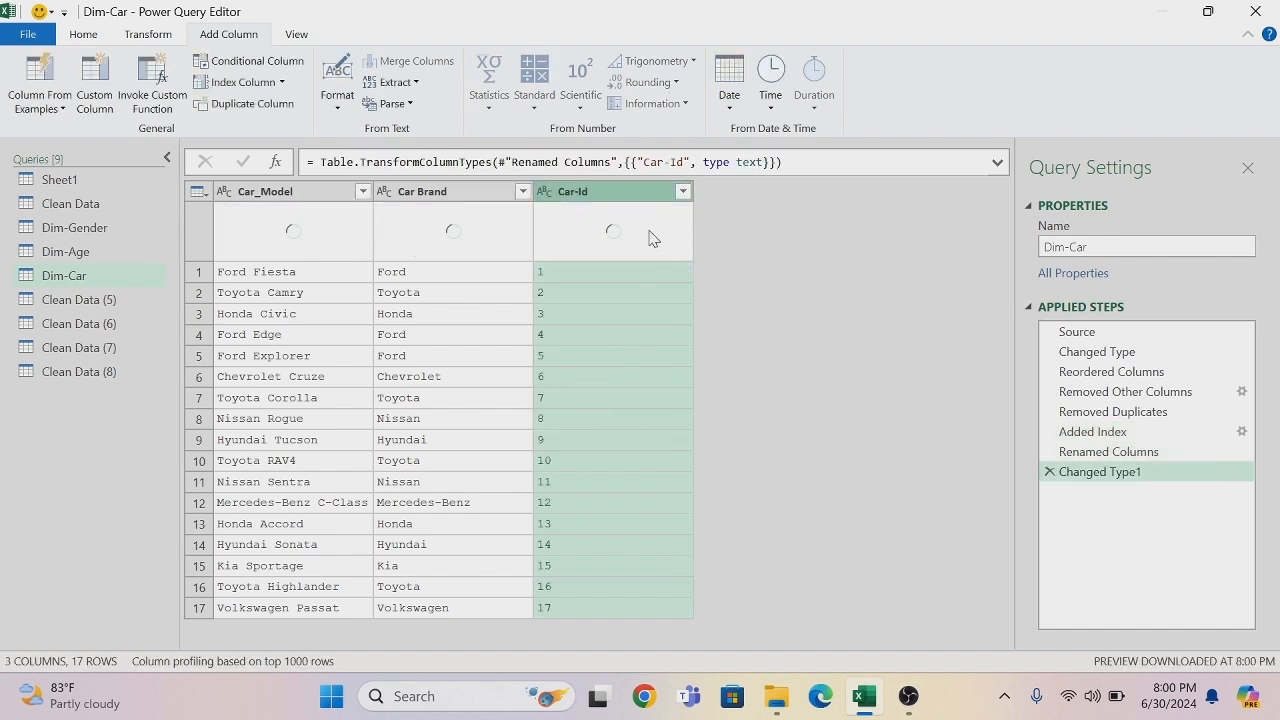
drag(640, 200, 315, 191)
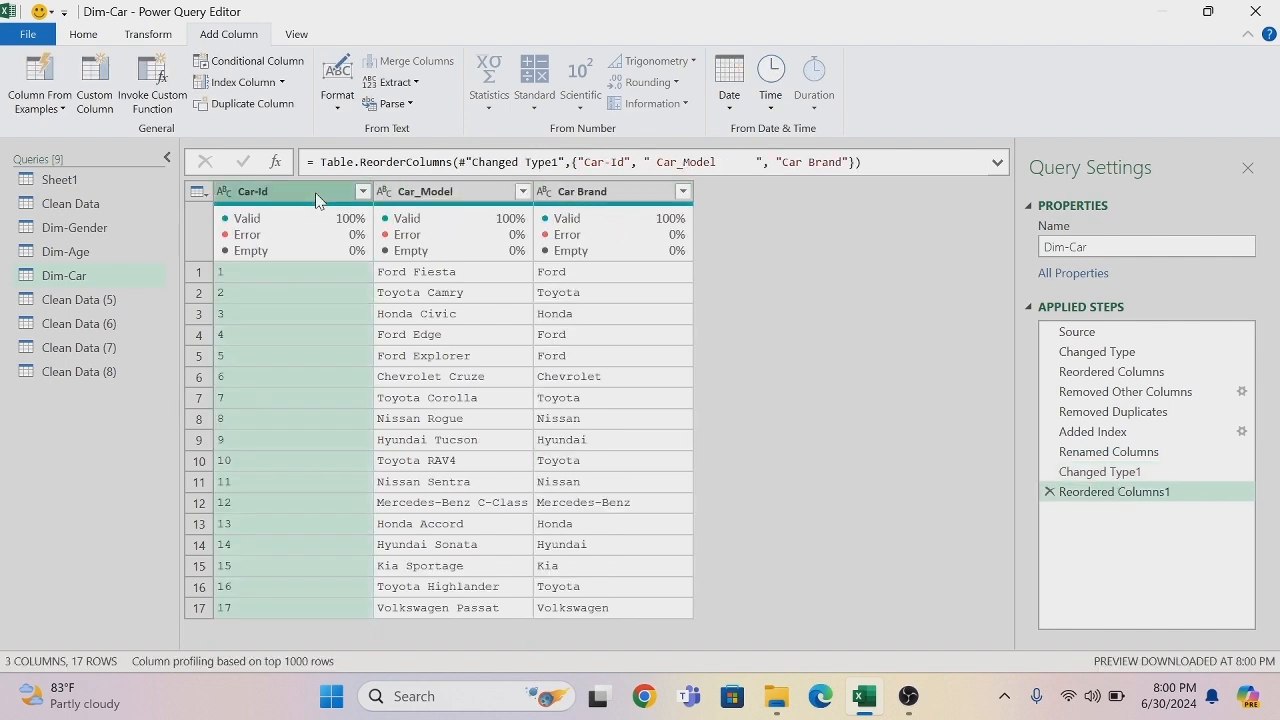
- Rename the Clean Data (5) query to Dim-Date
click(116, 301)
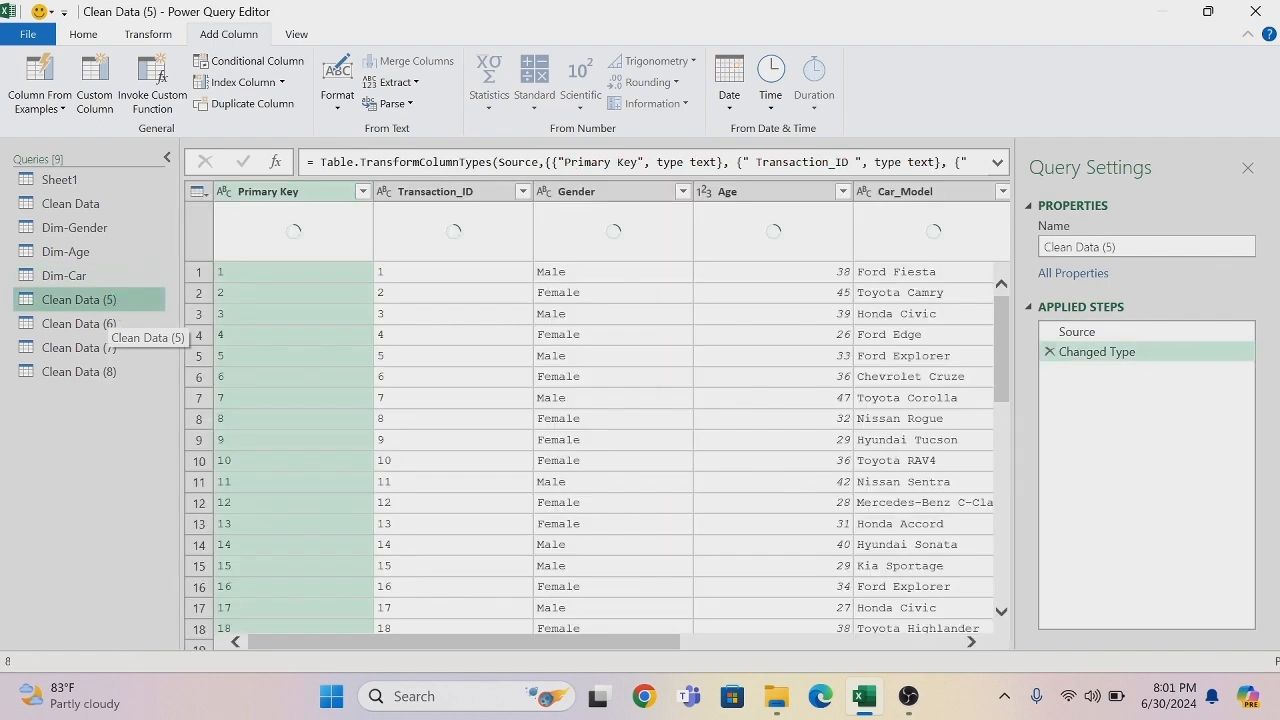
double_click(116, 301)
key(BackSpace)
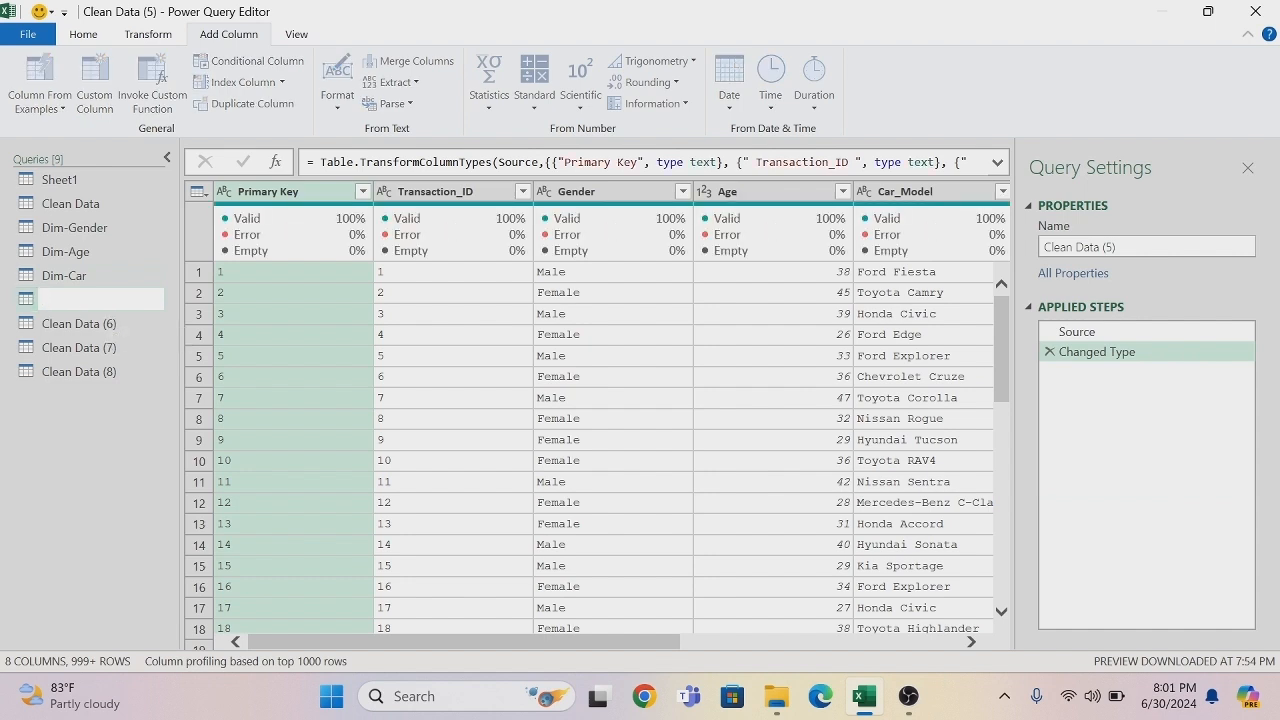
text(Dim-Date)
key(Return)
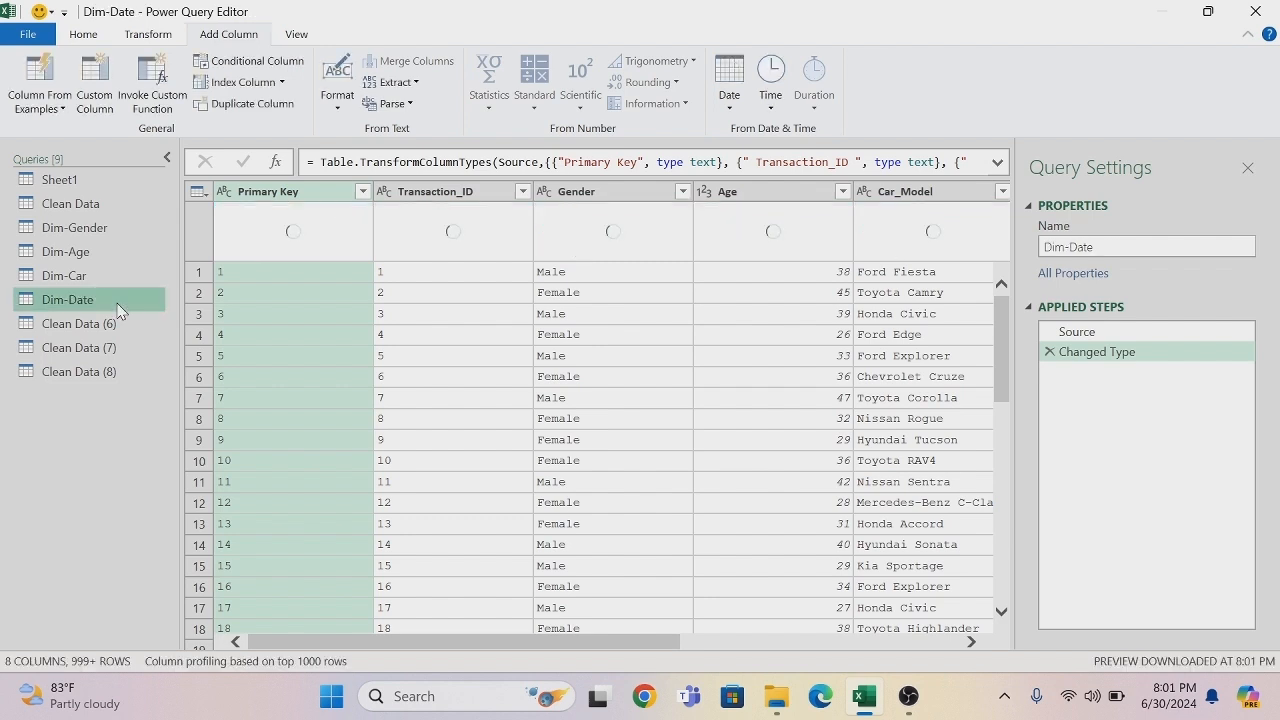
- Remove all columns except Sale_Date from the Dim-Date query
drag(343, 641, 539, 641)
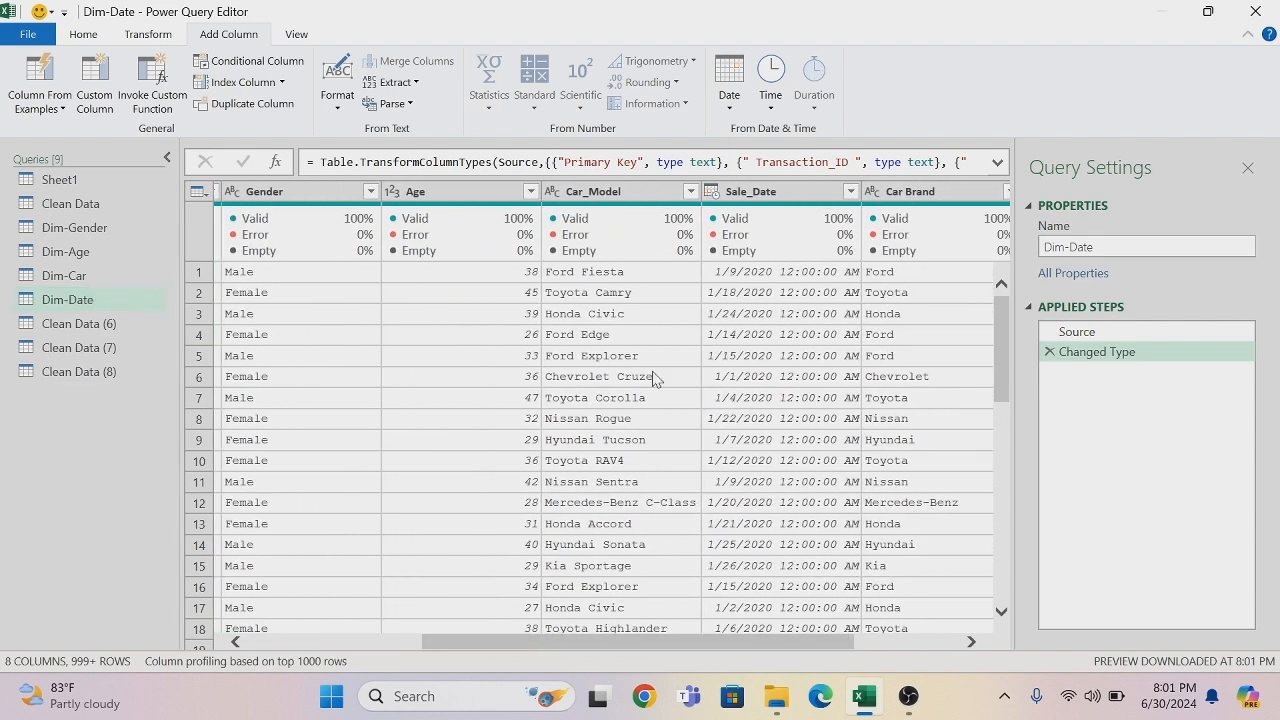
right_click(758, 196)
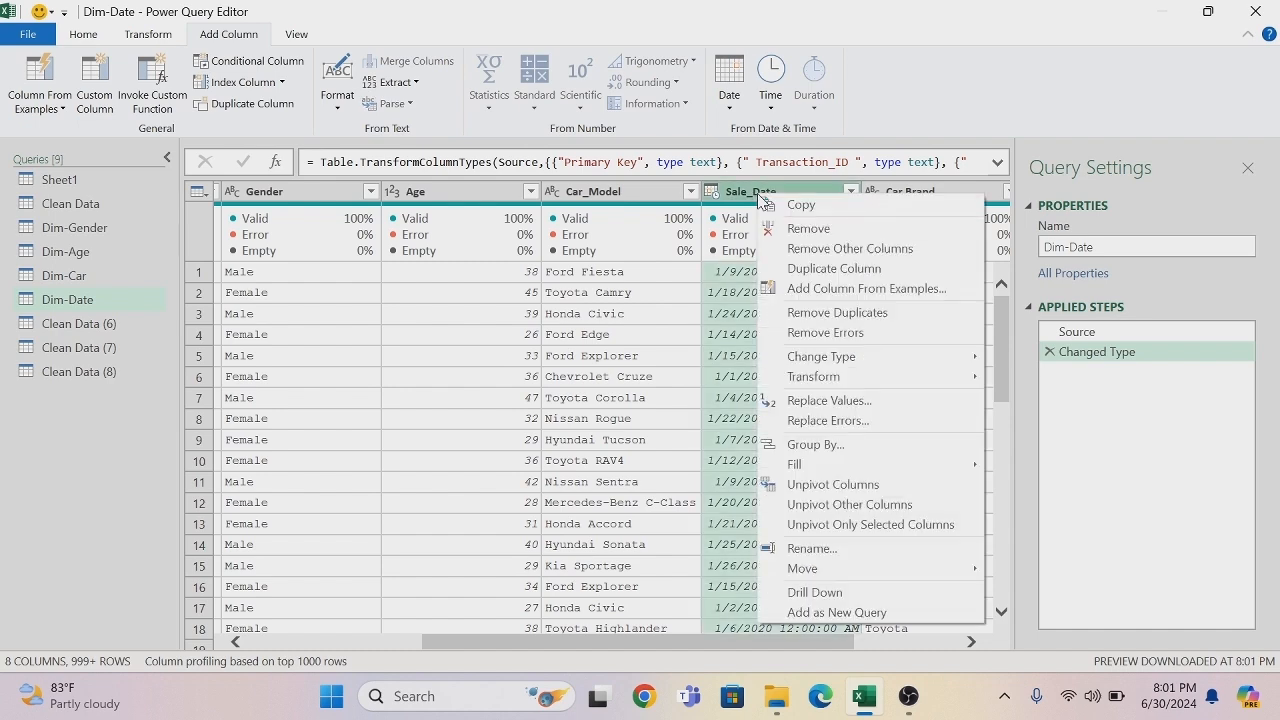
click(810, 250)
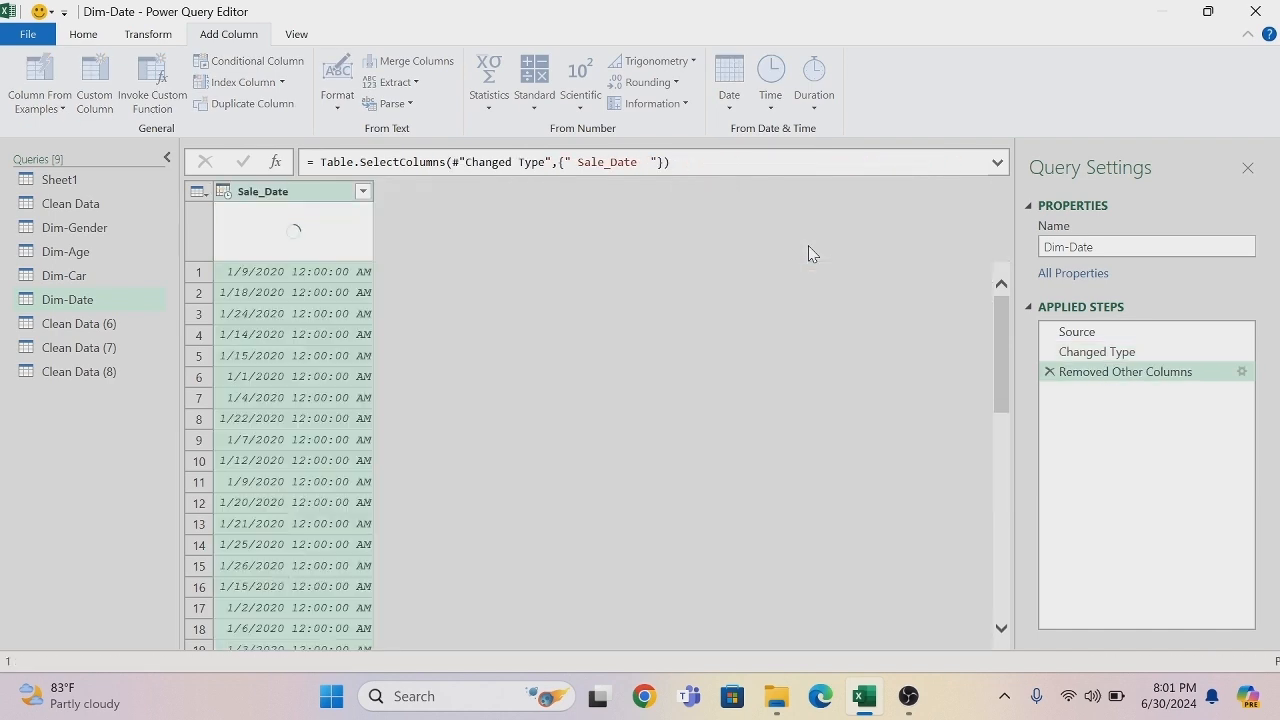
- Change the Sale_Date data type to Date and remove the duplicate dates from the Dim-Date query
click(224, 191)
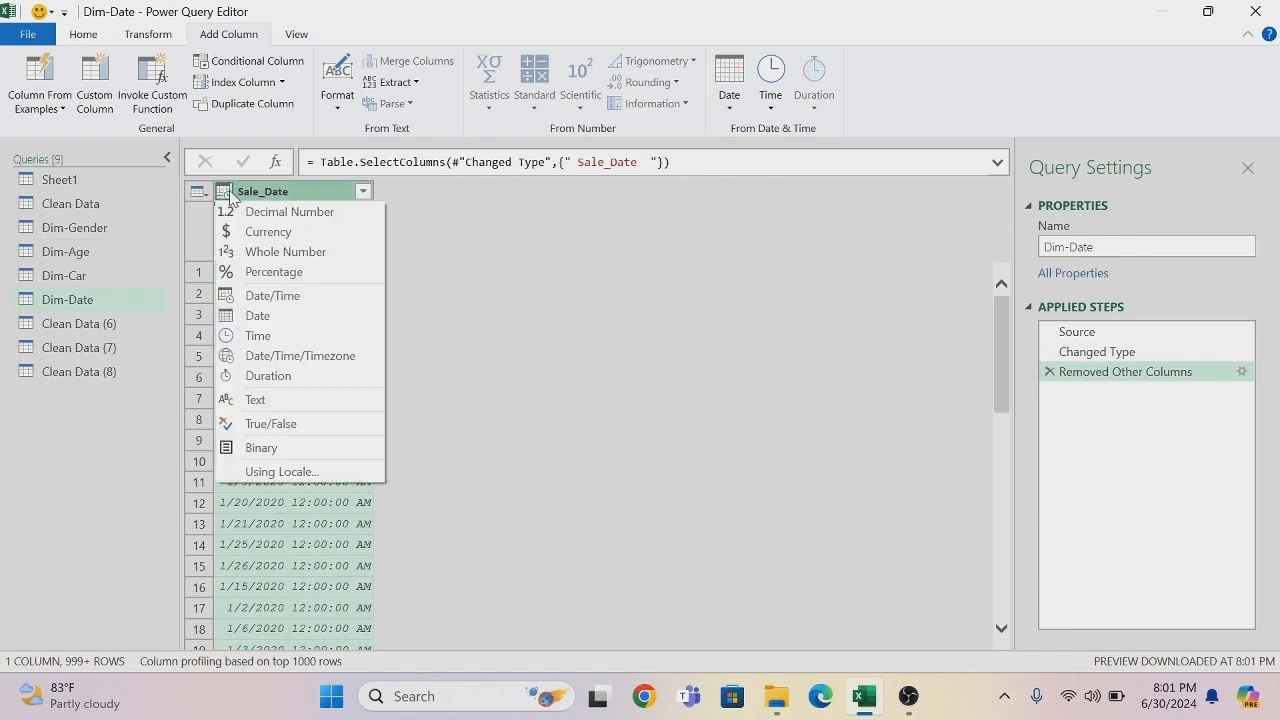
click(258, 316)
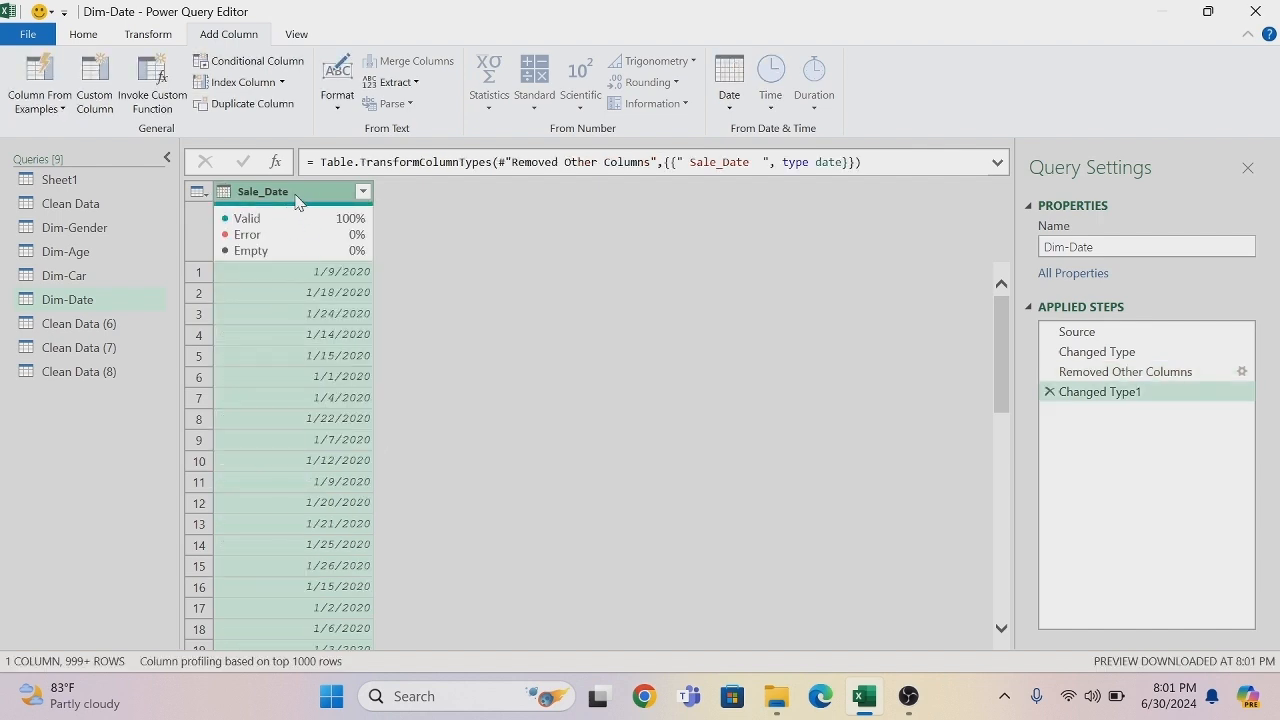
right_click(296, 199)
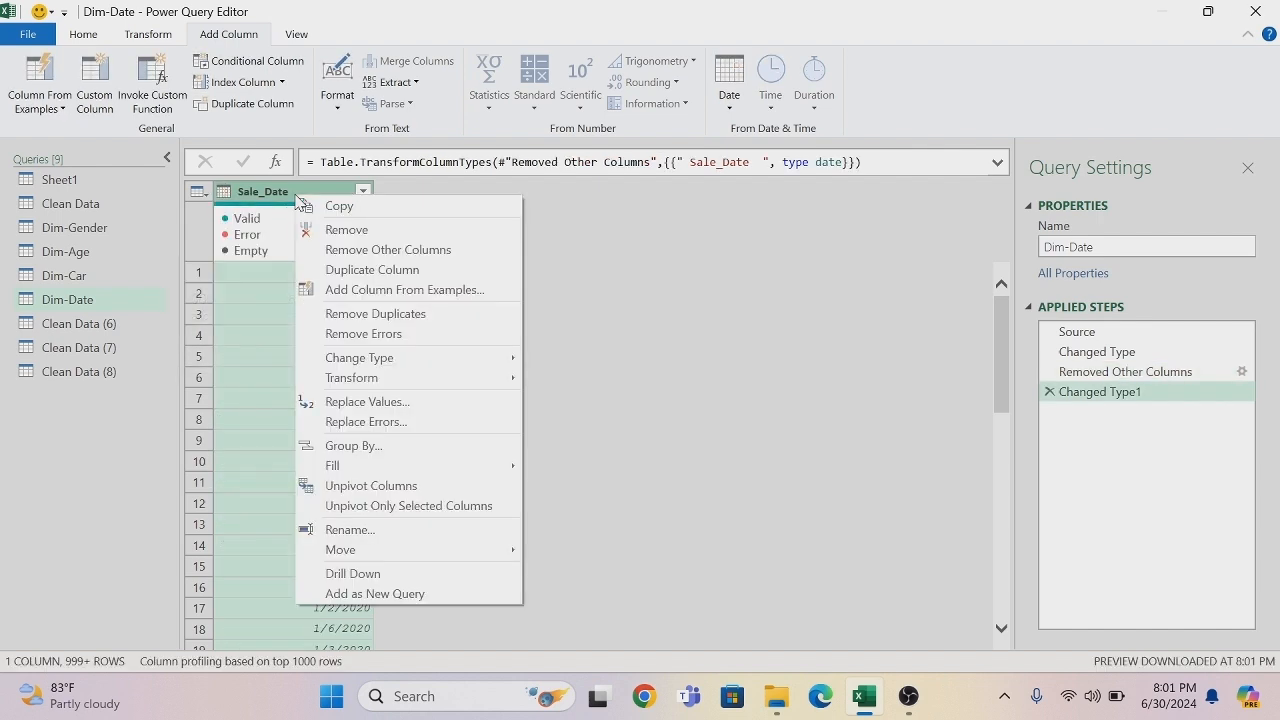
click(362, 316)
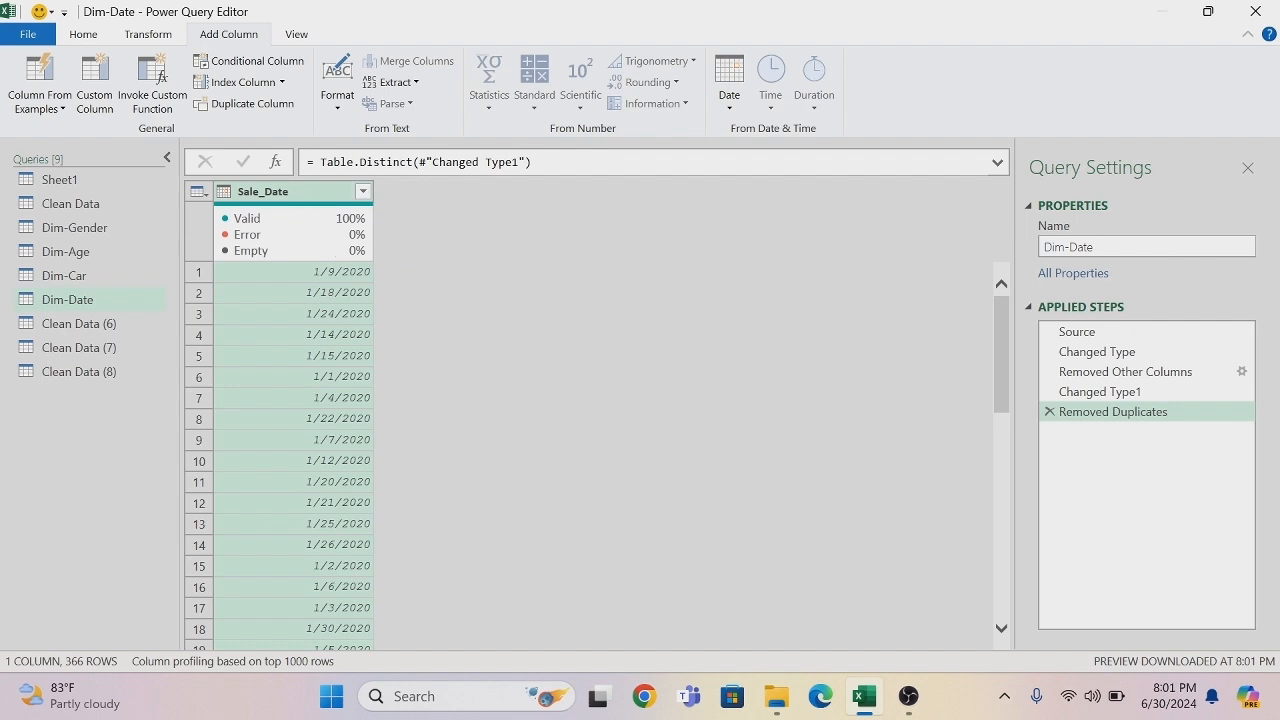
- Add a column with the name of the month derived from Sale_Date
click(730, 110)
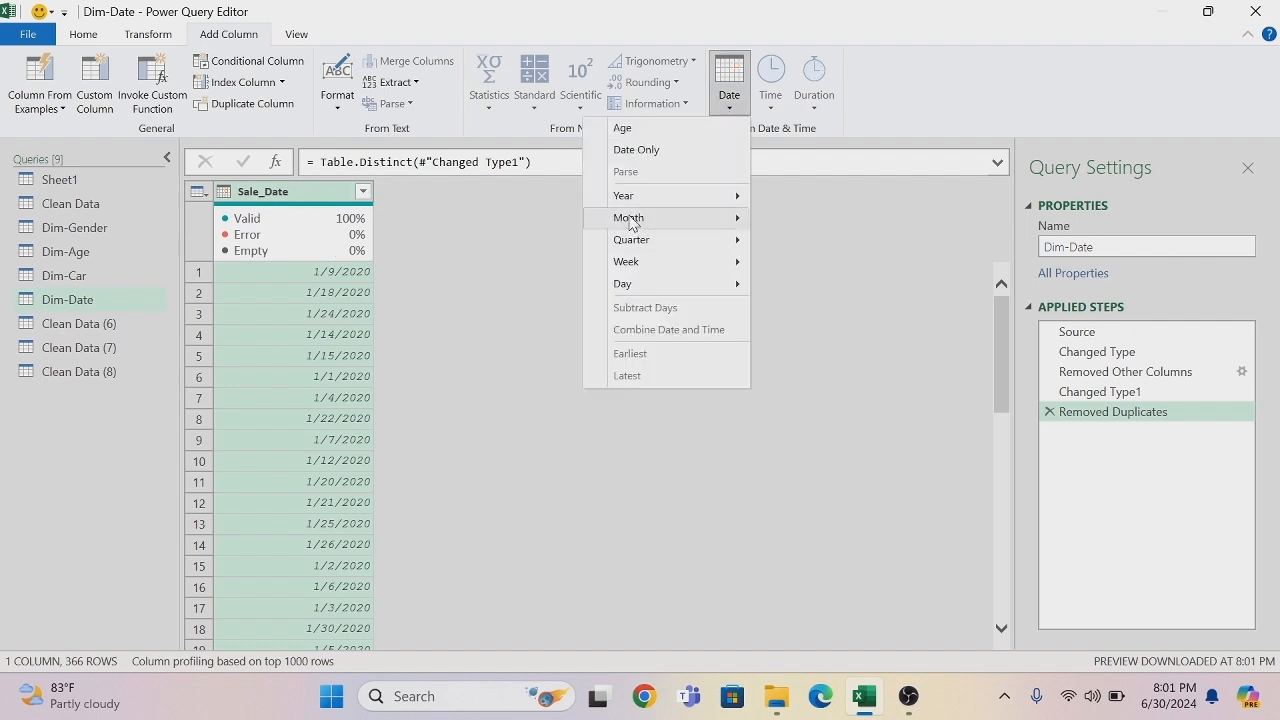
mouse_move(657, 217)
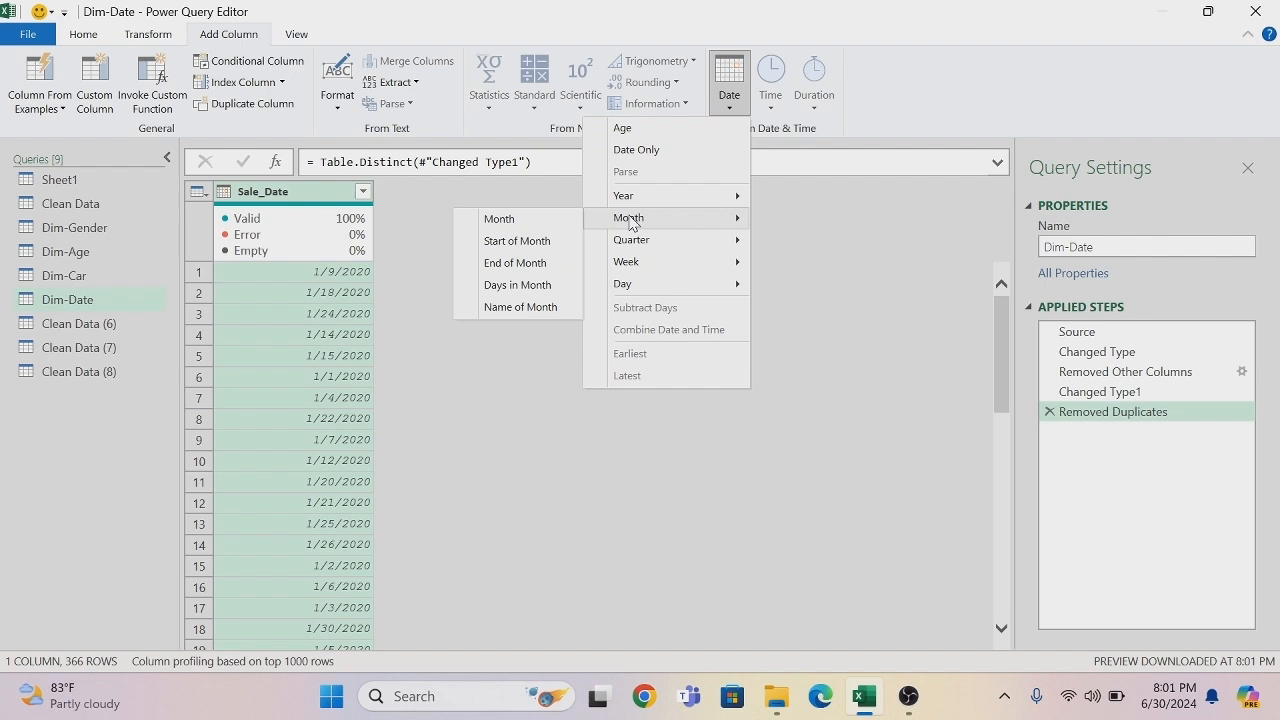
click(546, 310)
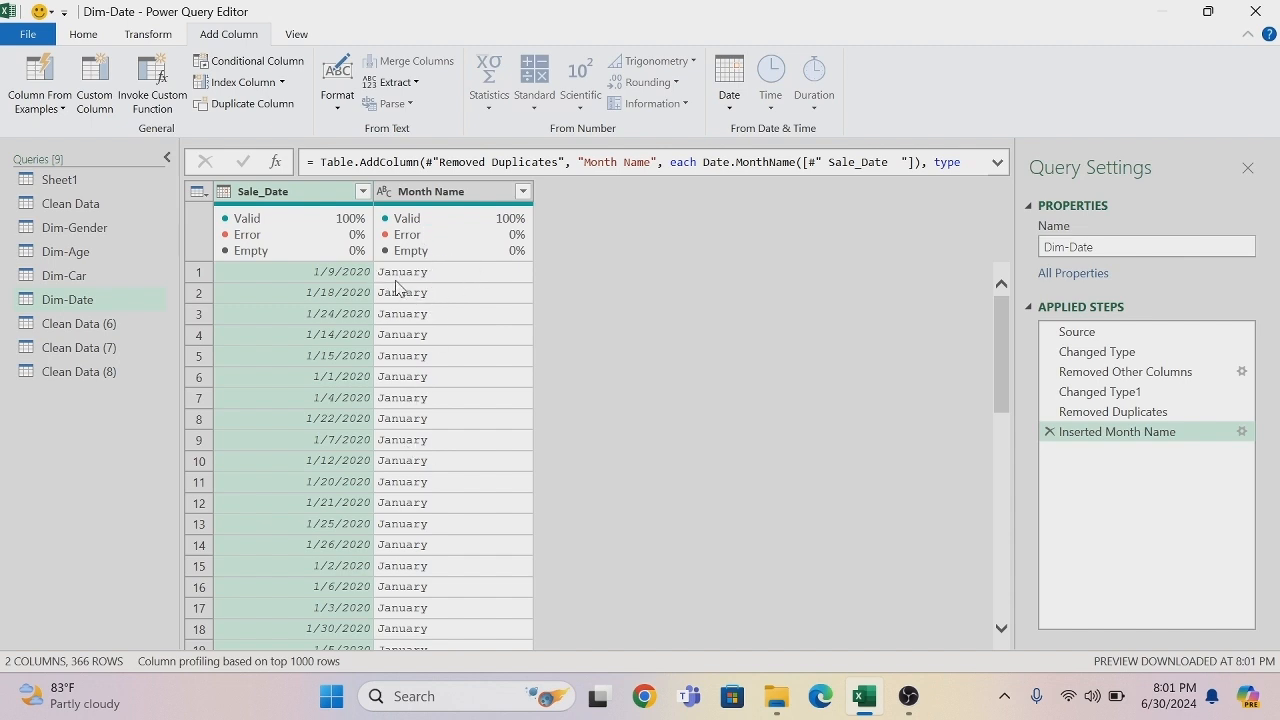
- Shorten the Month Name values by extracting only their first 3 characters within the existing column
click(438, 198)
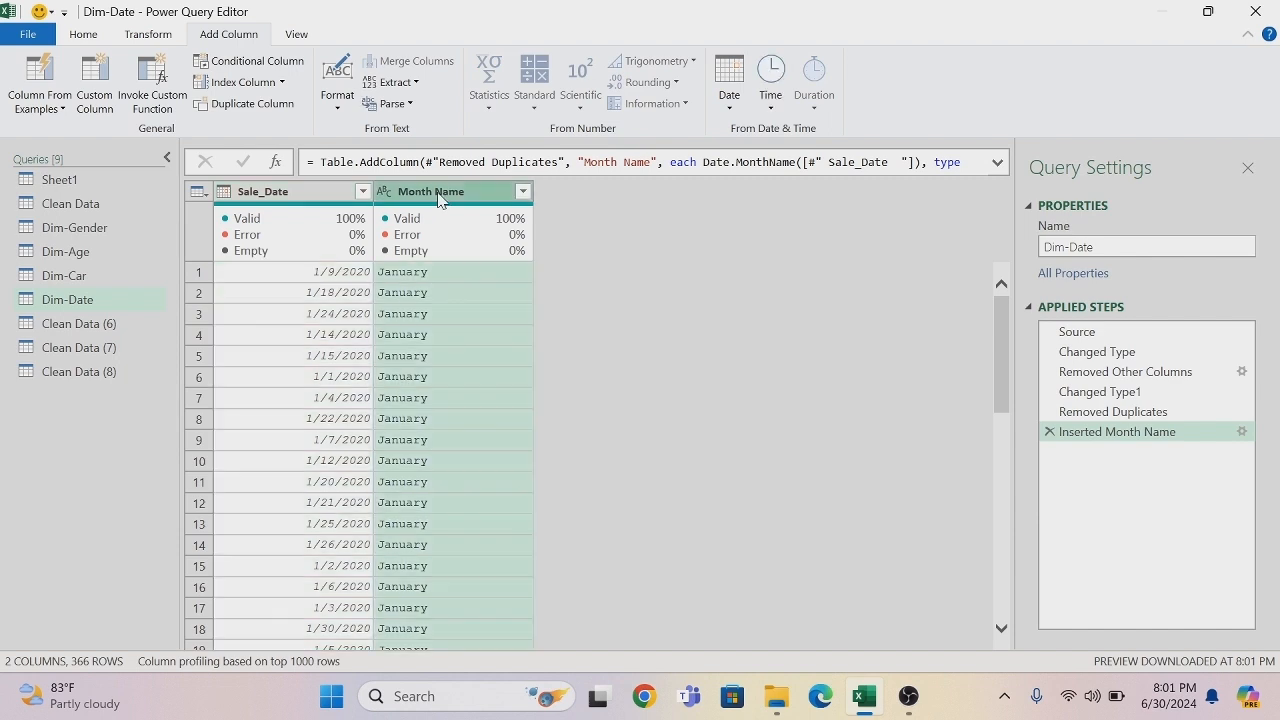
click(151, 37)
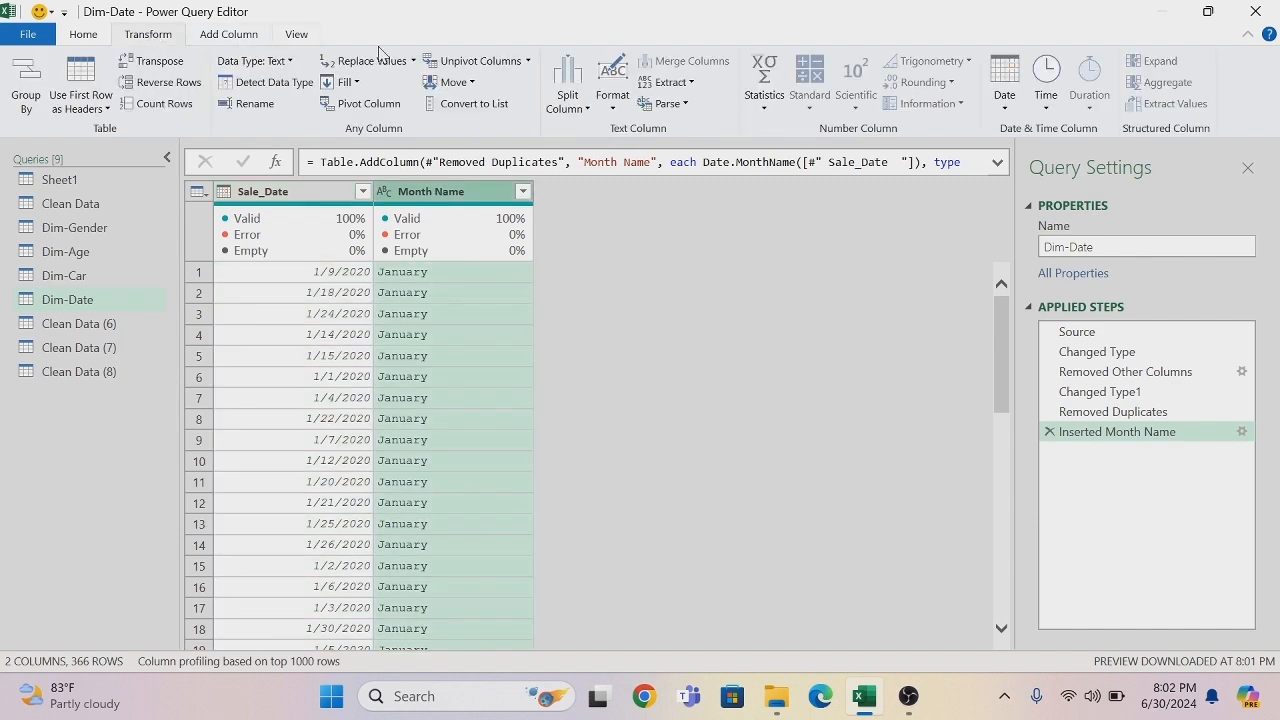
click(690, 84)
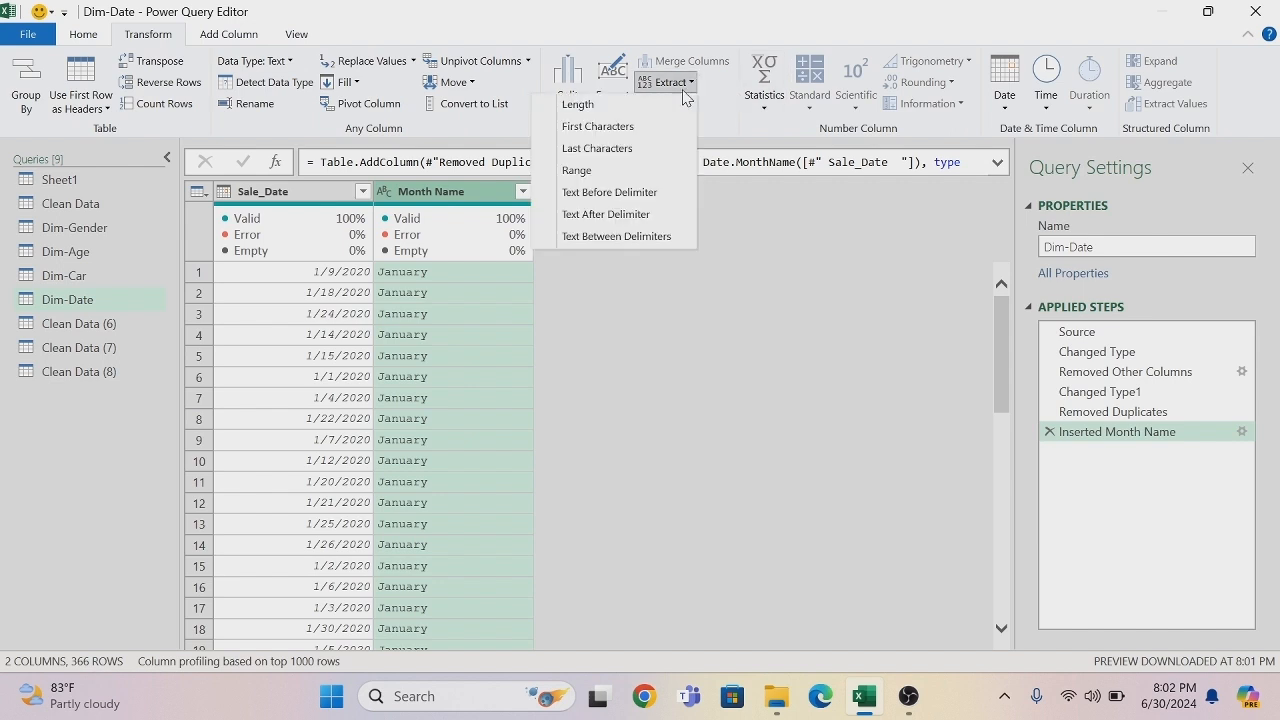
click(626, 128)
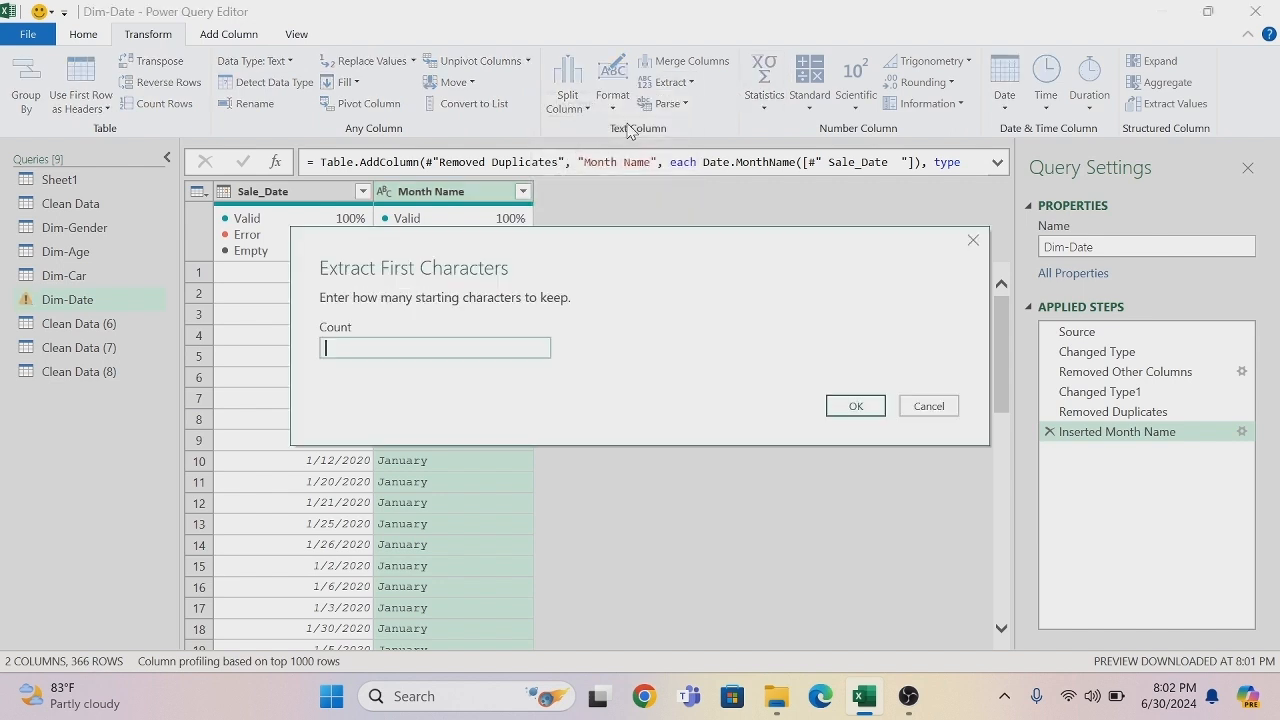
text(3)
click(855, 405)
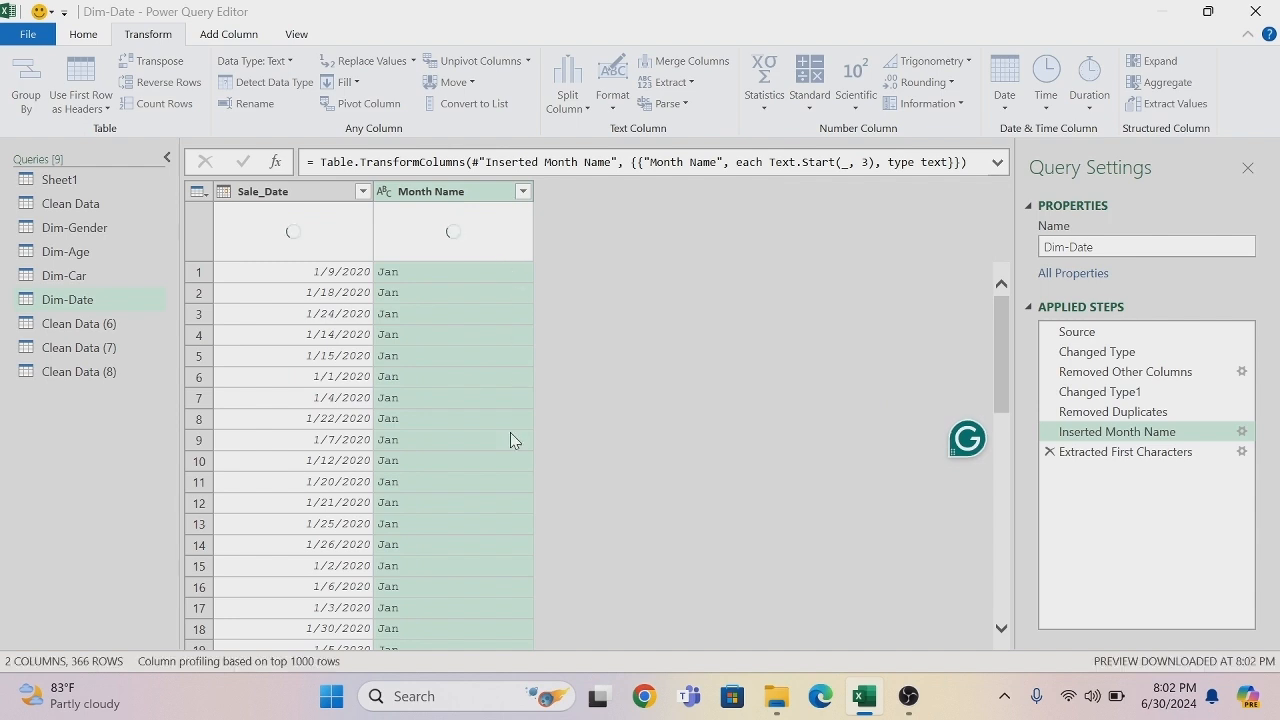
- Rename the Clean Data (6) query to Dim-Branch
mouse_move(342, 240)
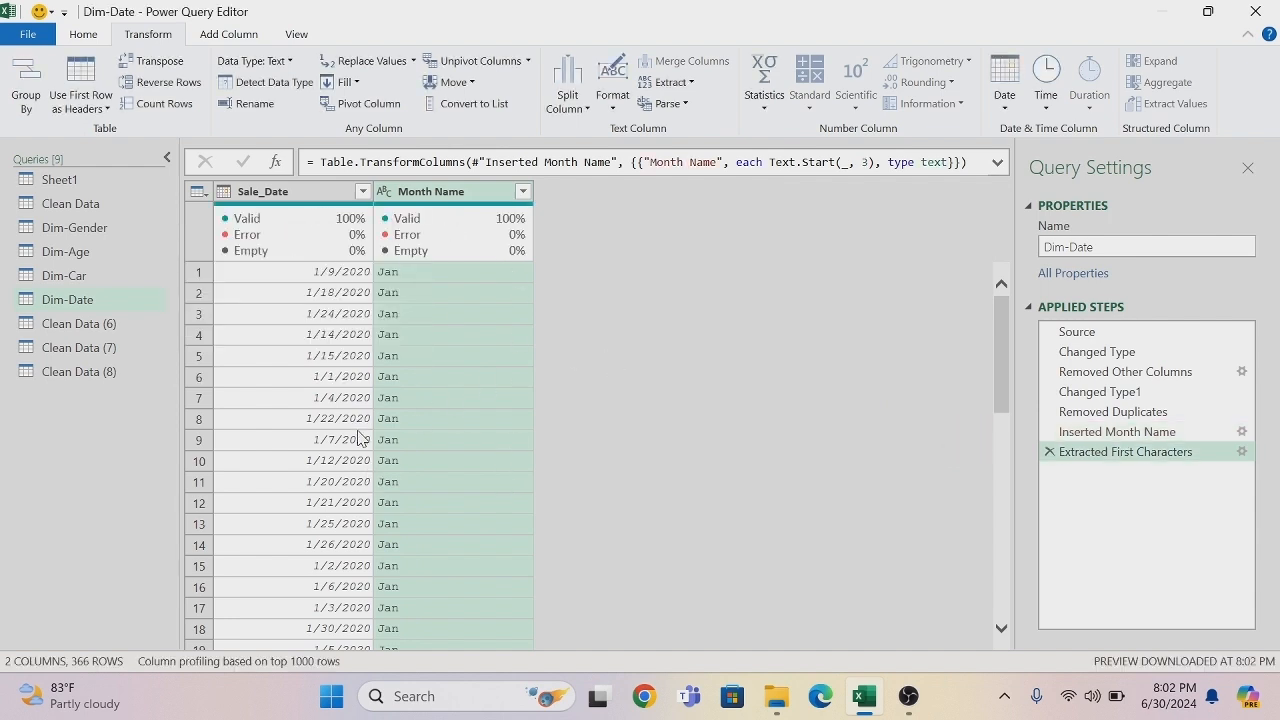
double_click(98, 331)
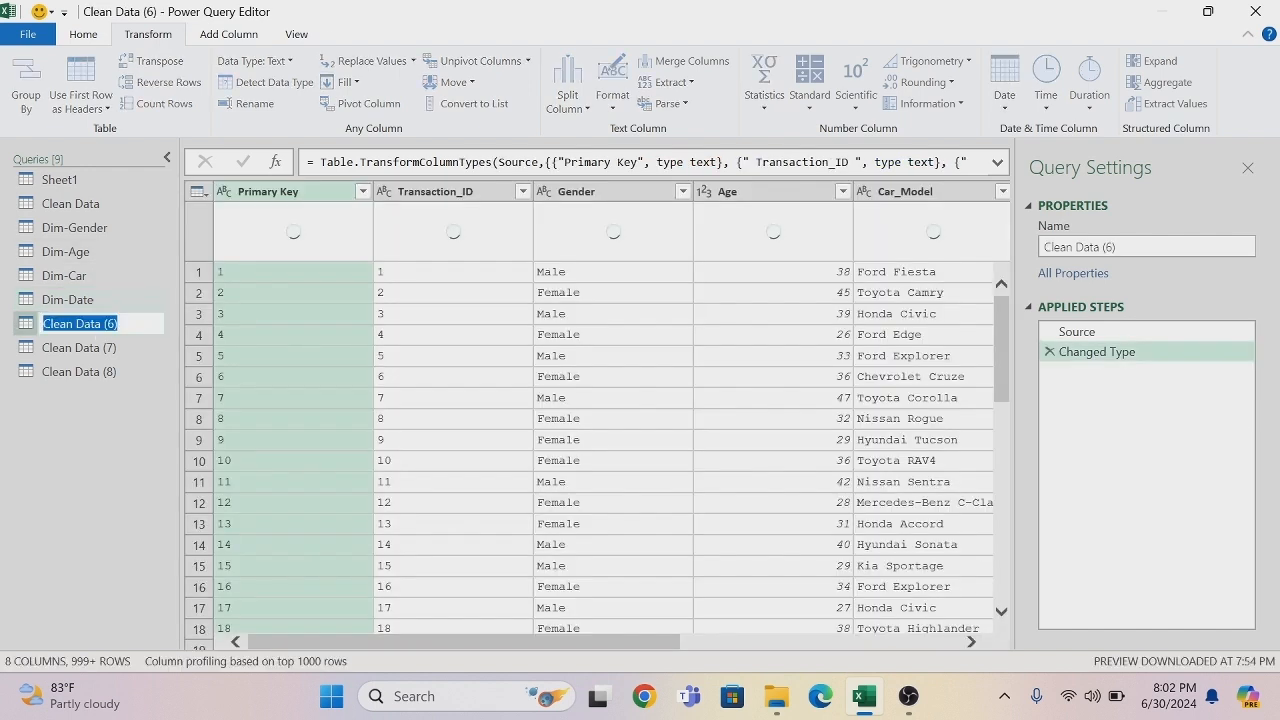
text(D)
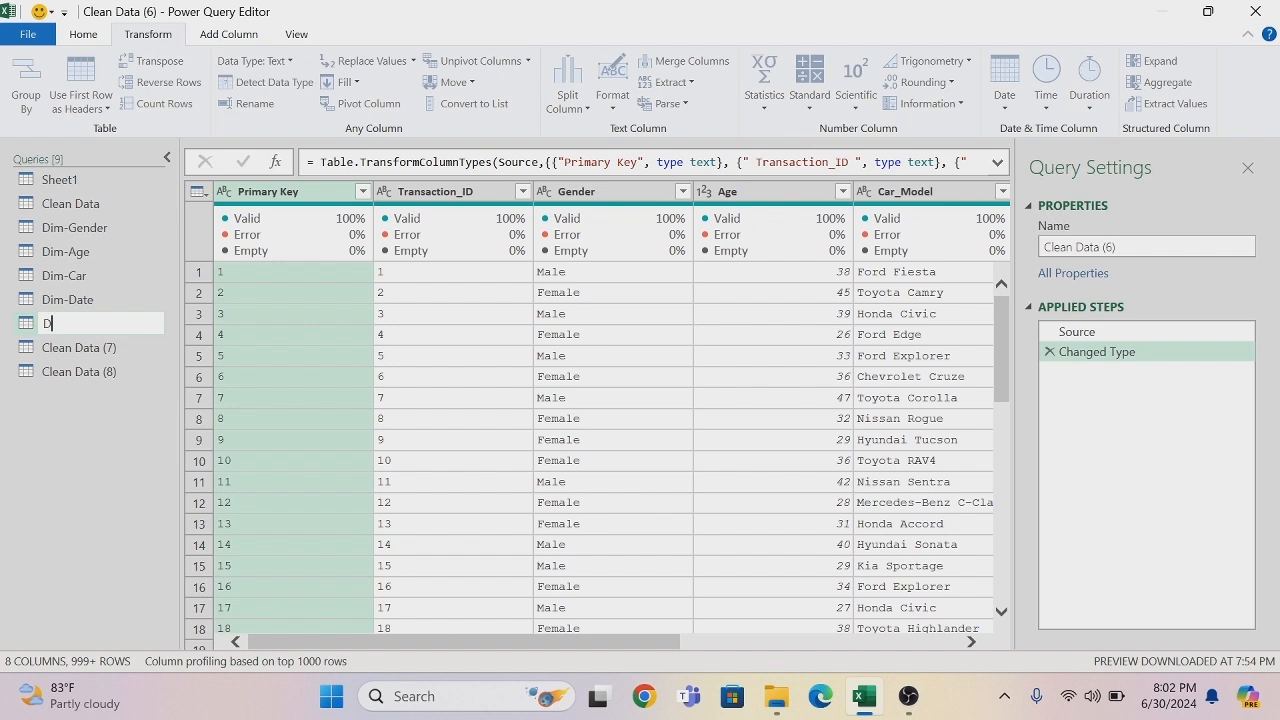
text(im-Branch)
key(Return)
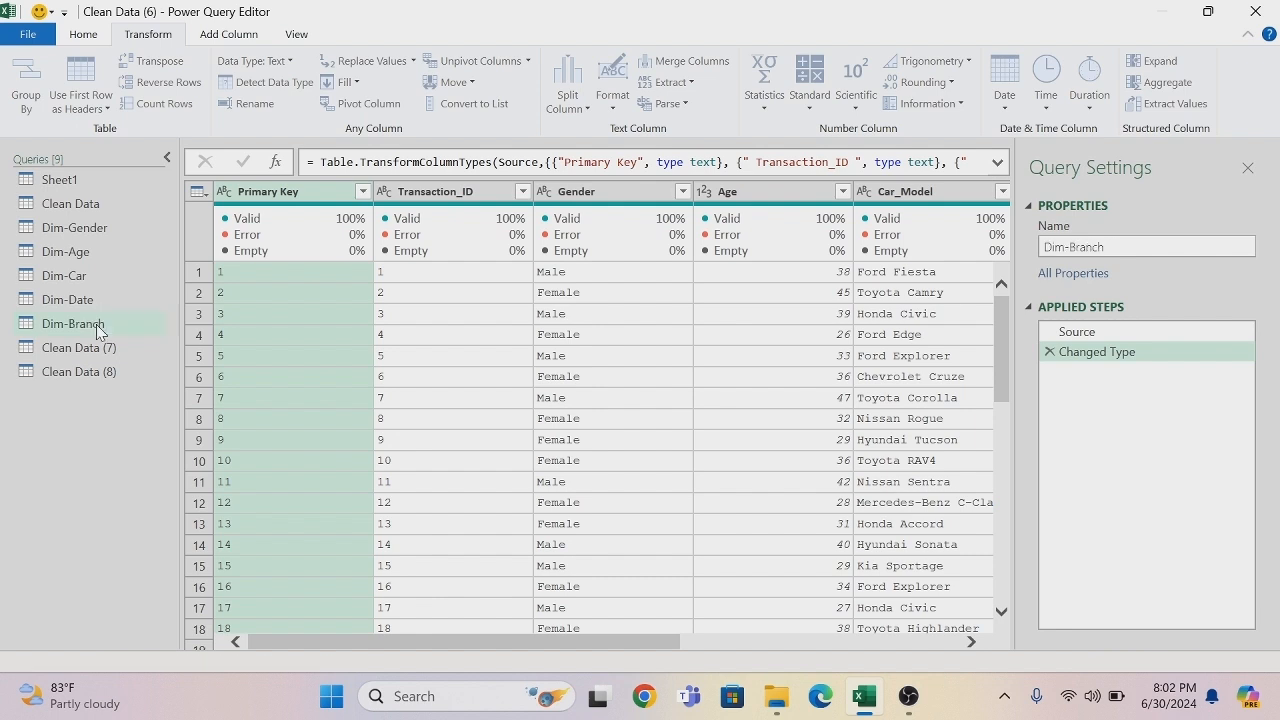
- Remove all columns except Branch from the Dim-Branch query, and remove the duplicate branches
drag(257, 647, 475, 648)
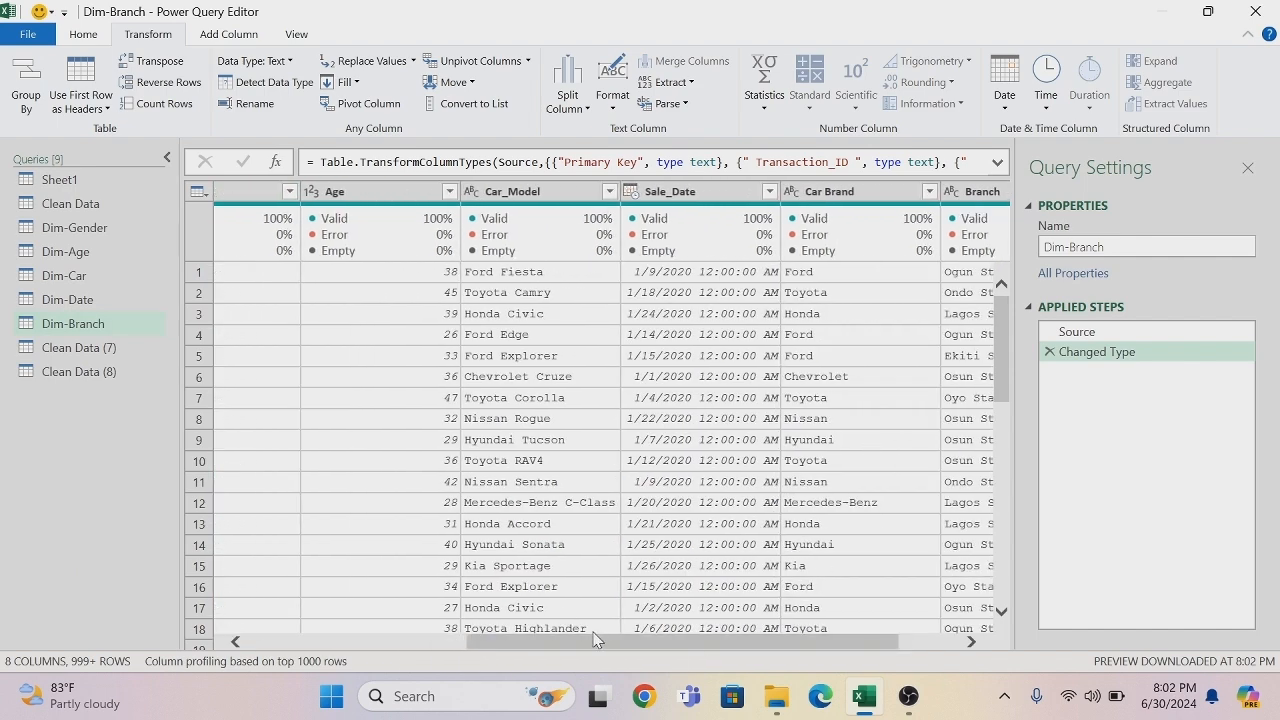
drag(586, 650, 749, 646)
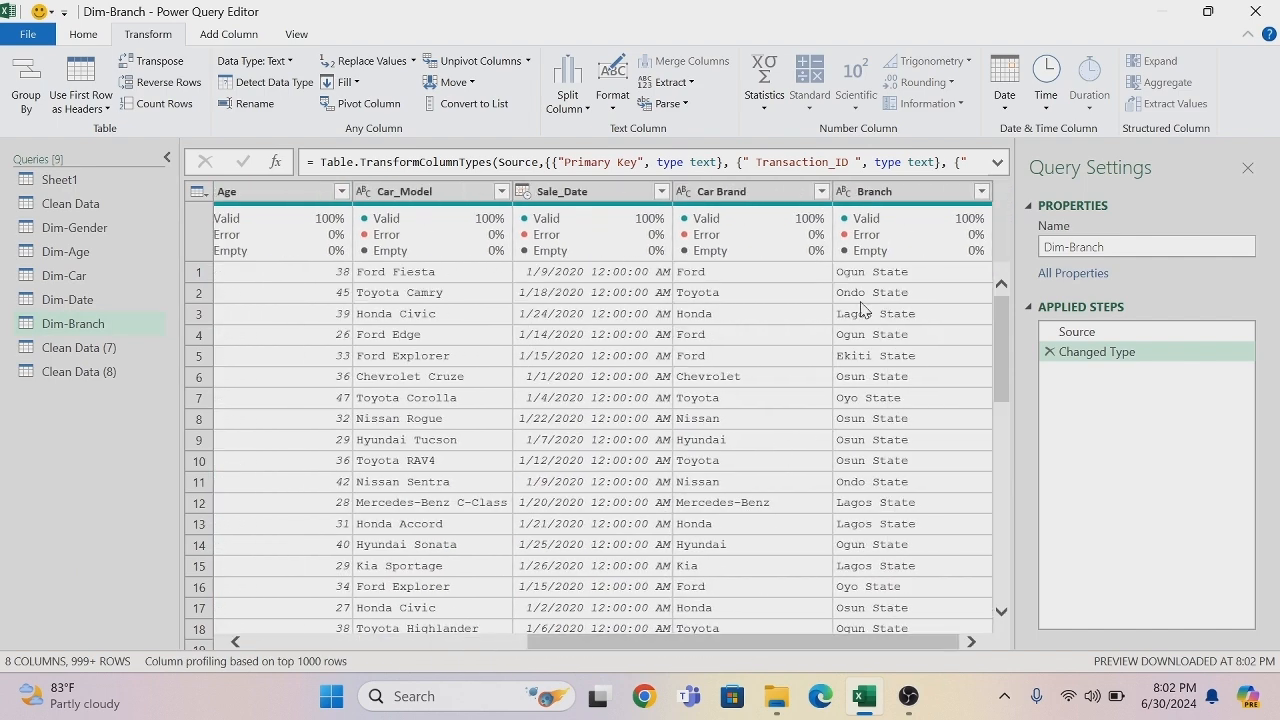
right_click(889, 199)
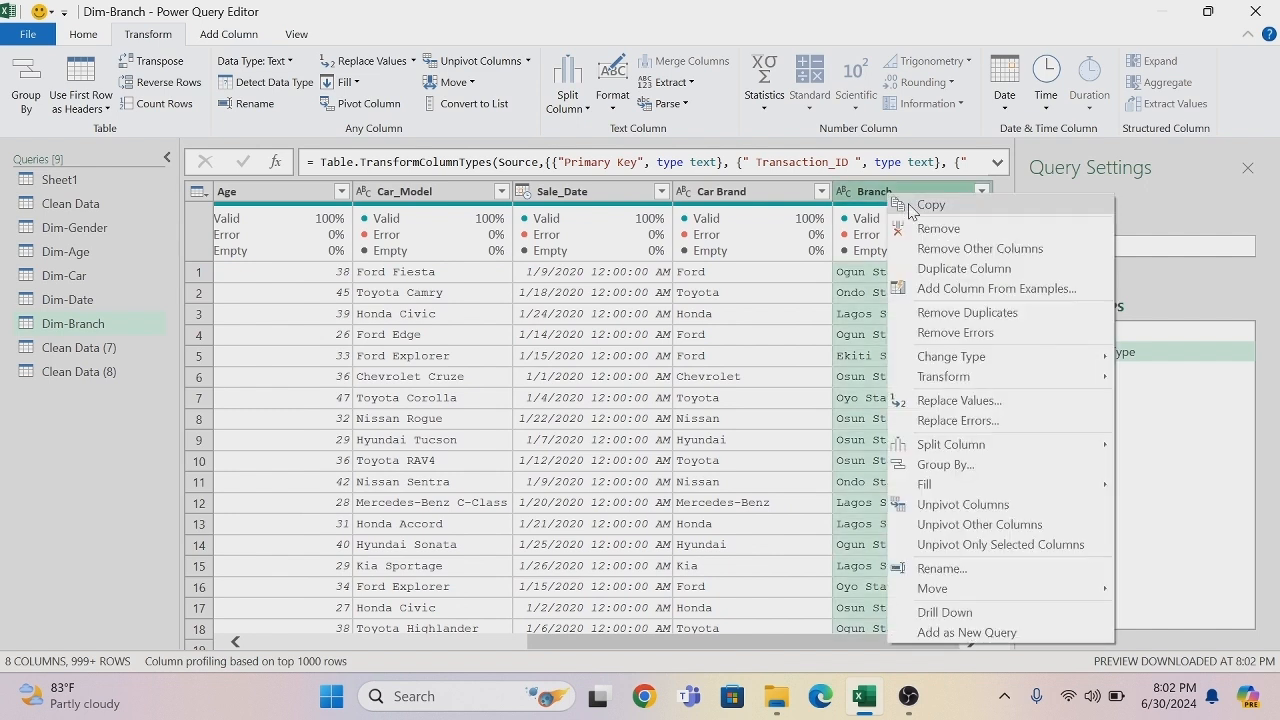
click(957, 250)
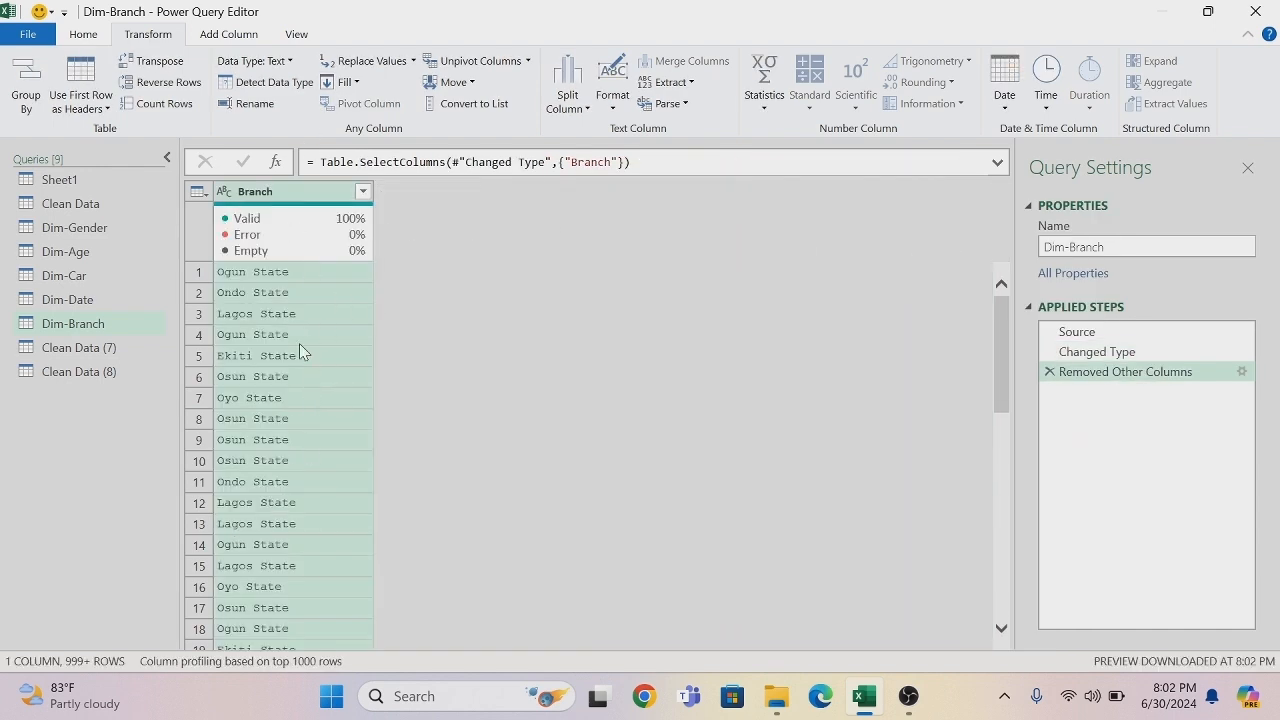
right_click(303, 193)
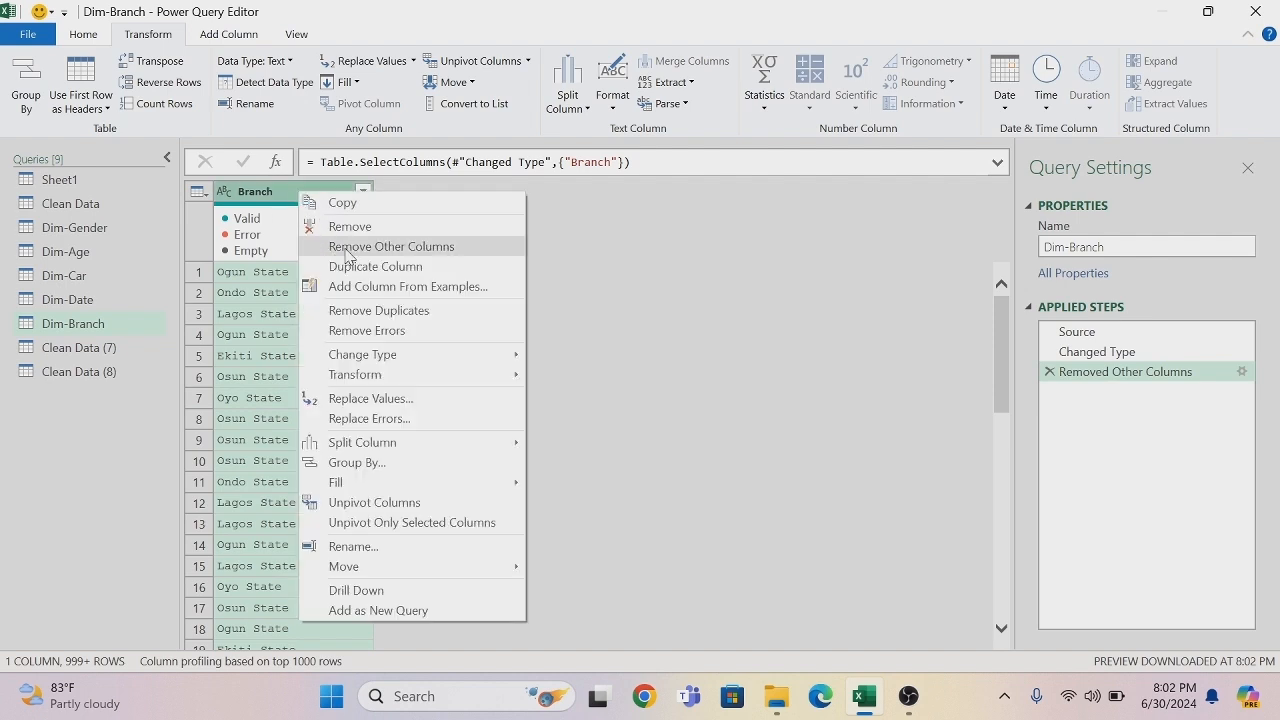
click(369, 315)
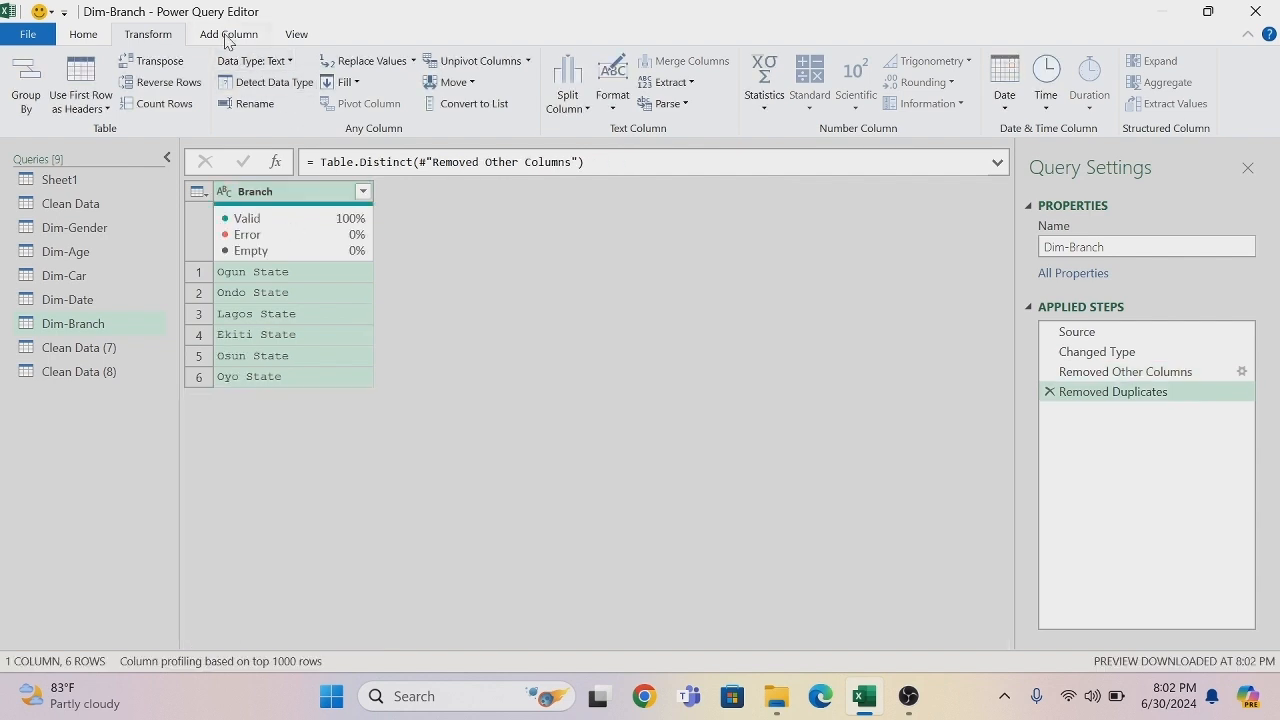
- Add an index column starting from 1 to the Dim-Branch query and change its data type to Text
click(227, 36)
click(283, 83)
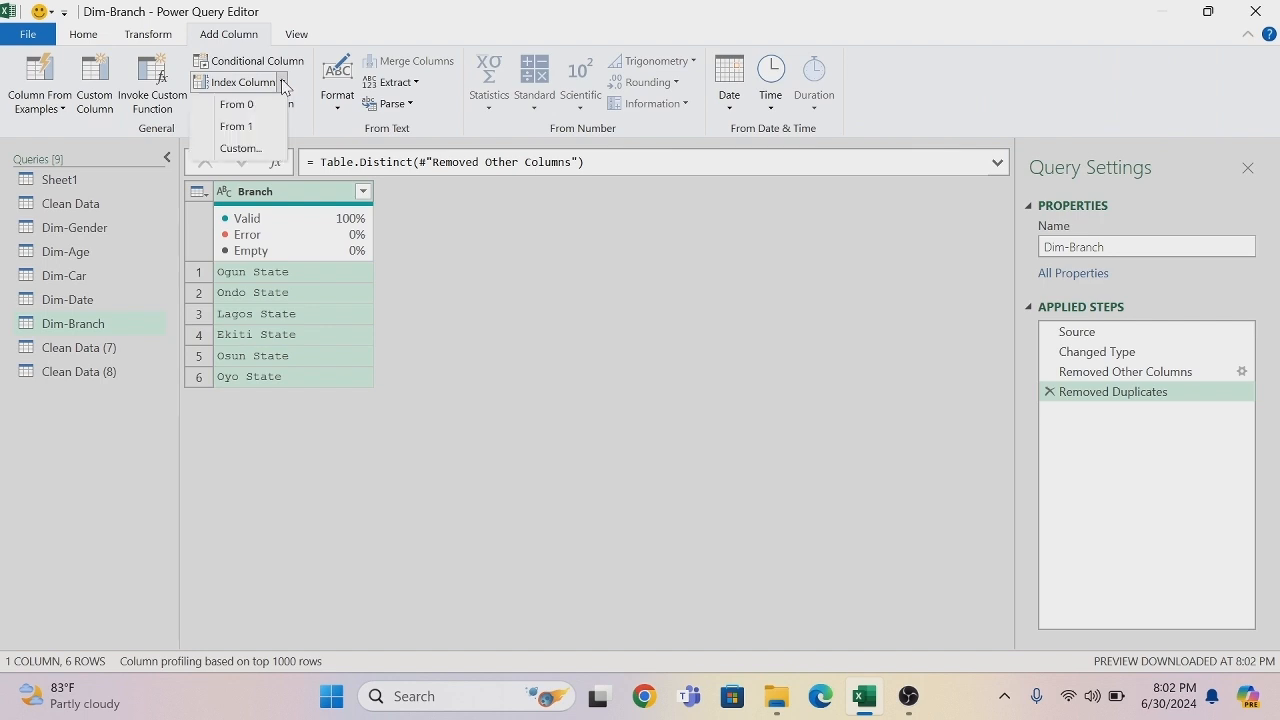
click(257, 128)
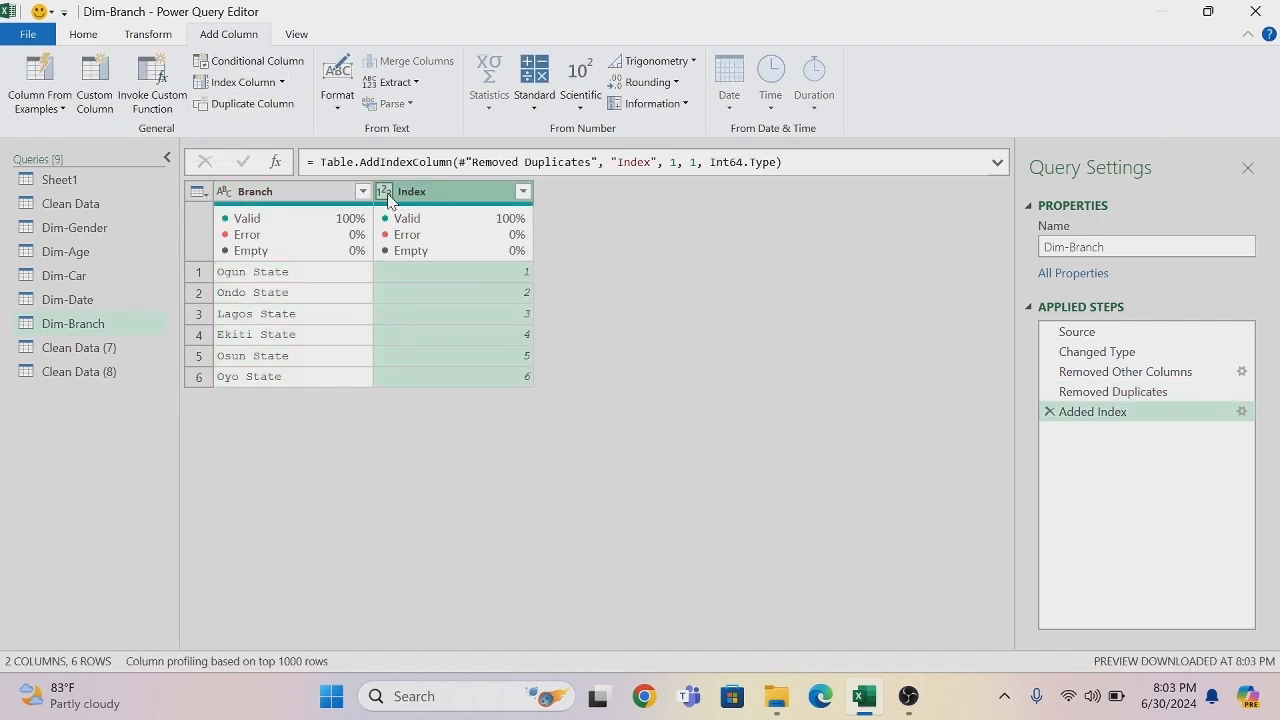
click(385, 192)
click(420, 400)
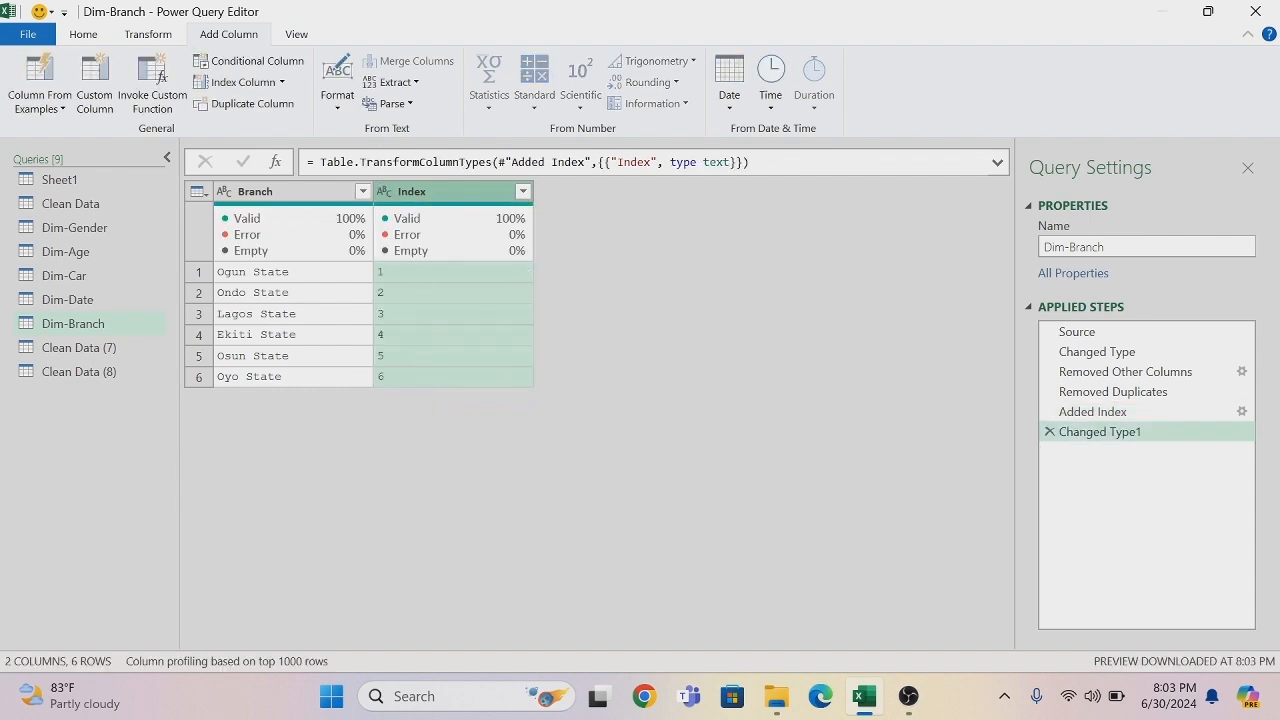
- Rename the Index column as Branch-ID and move it in front of the Branch column
double_click(437, 196)
key(BackSpace)
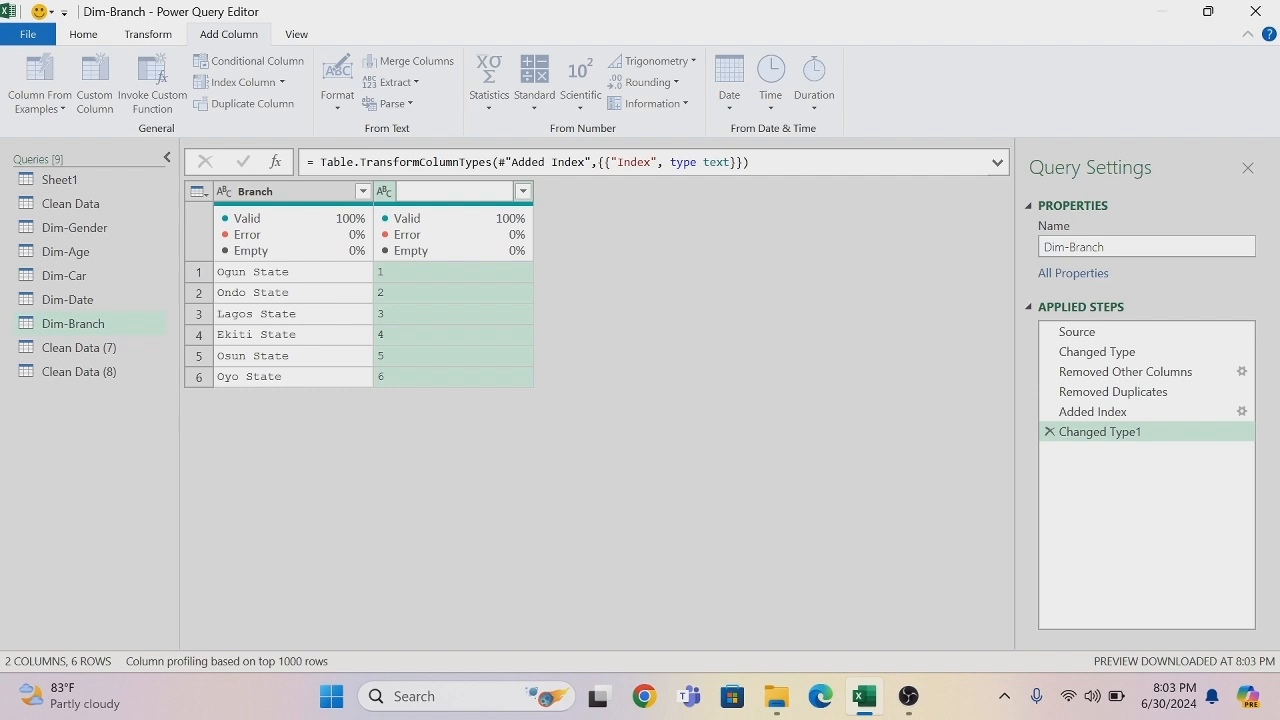
text(Branch-ID)
key(Return)
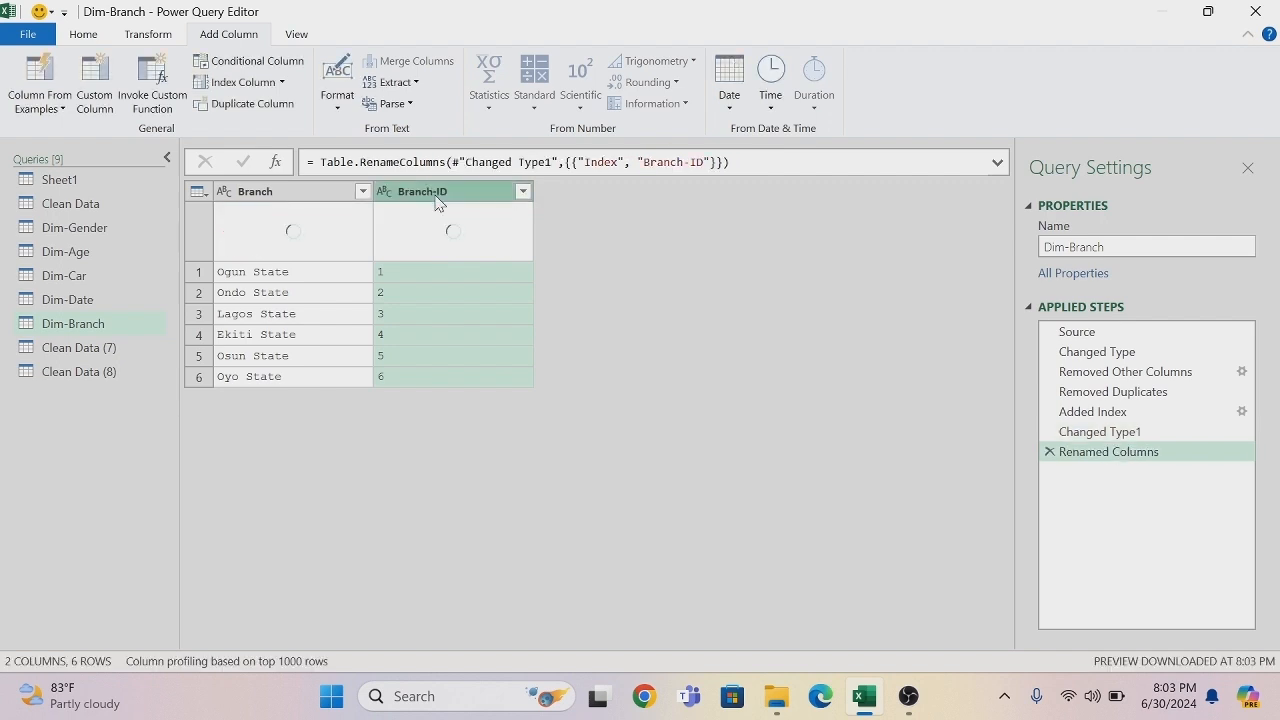
drag(427, 199, 290, 197)
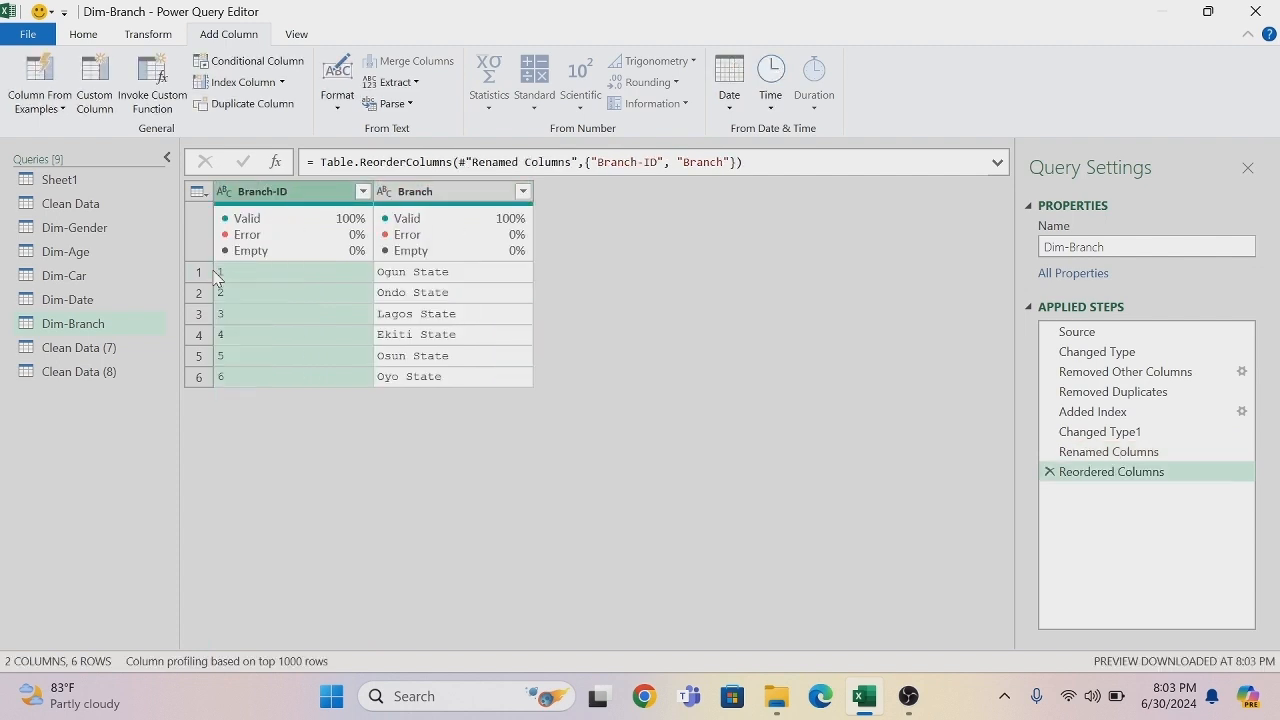
mouse_move(213, 283)
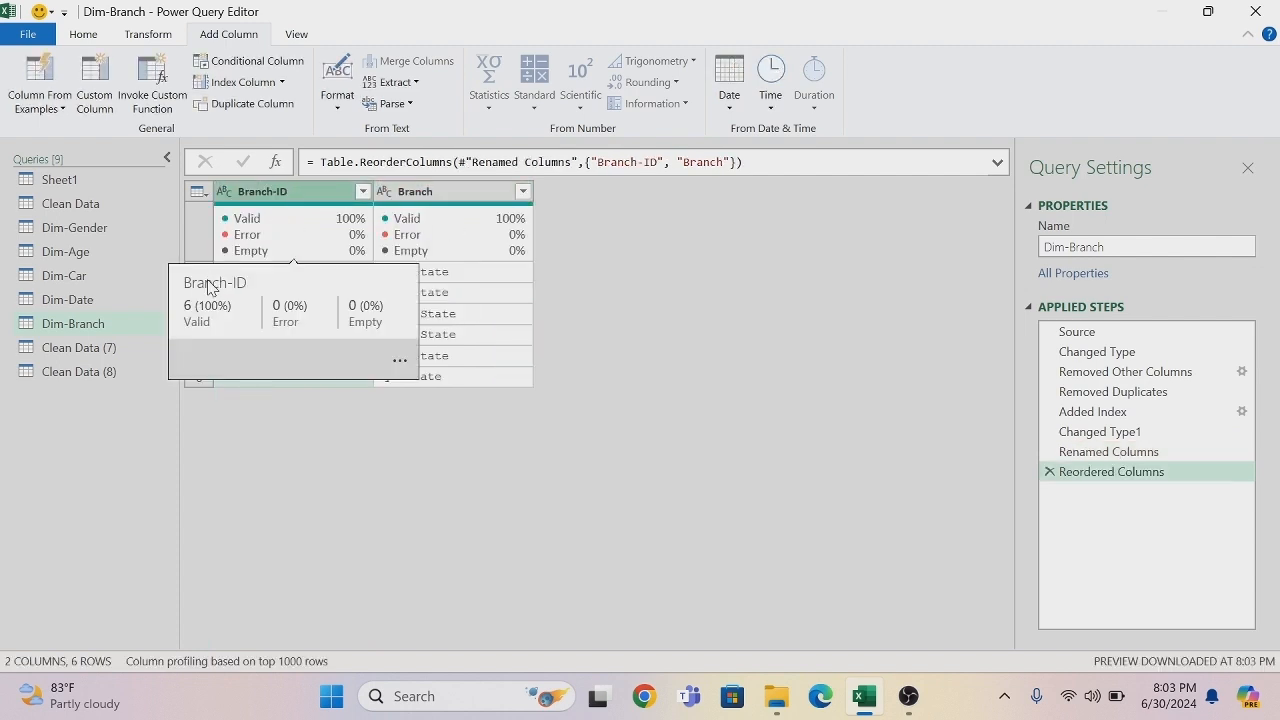
- Try to rename the Clean Data (7) query as "Dim-Trans." with a trailing period
double_click(95, 350)
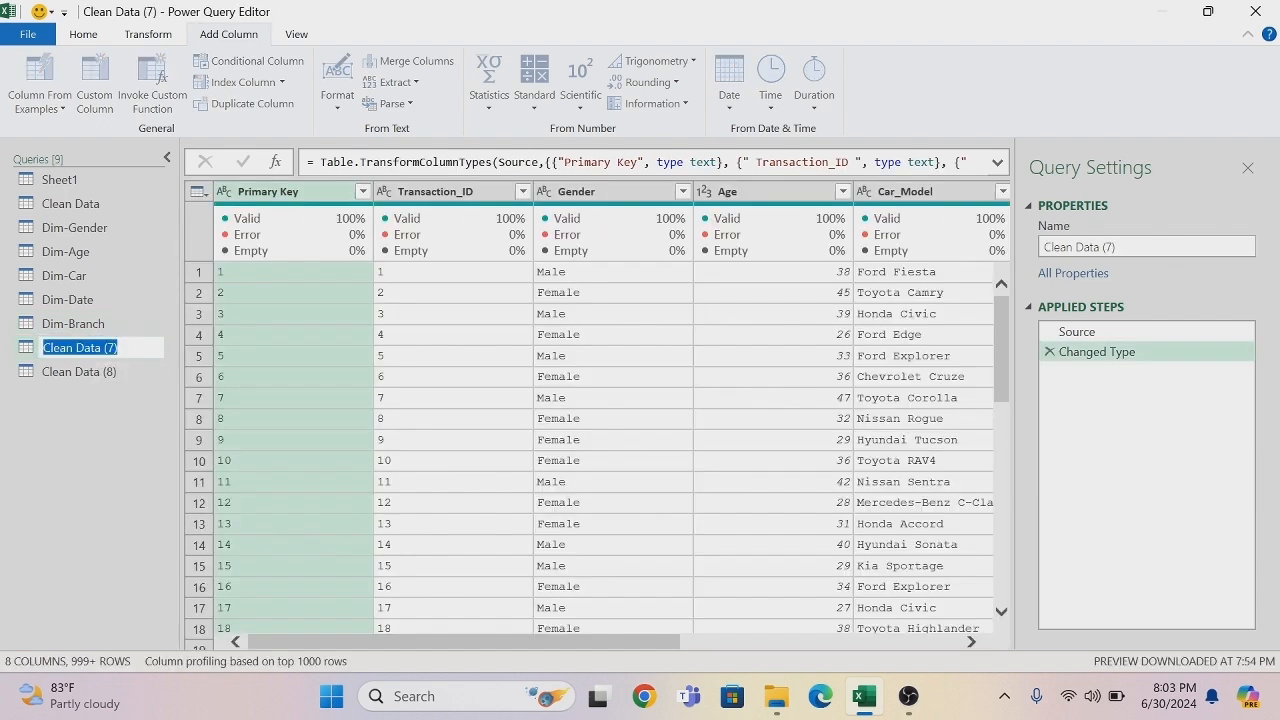
key(BackSpace)
text(Dim-R)
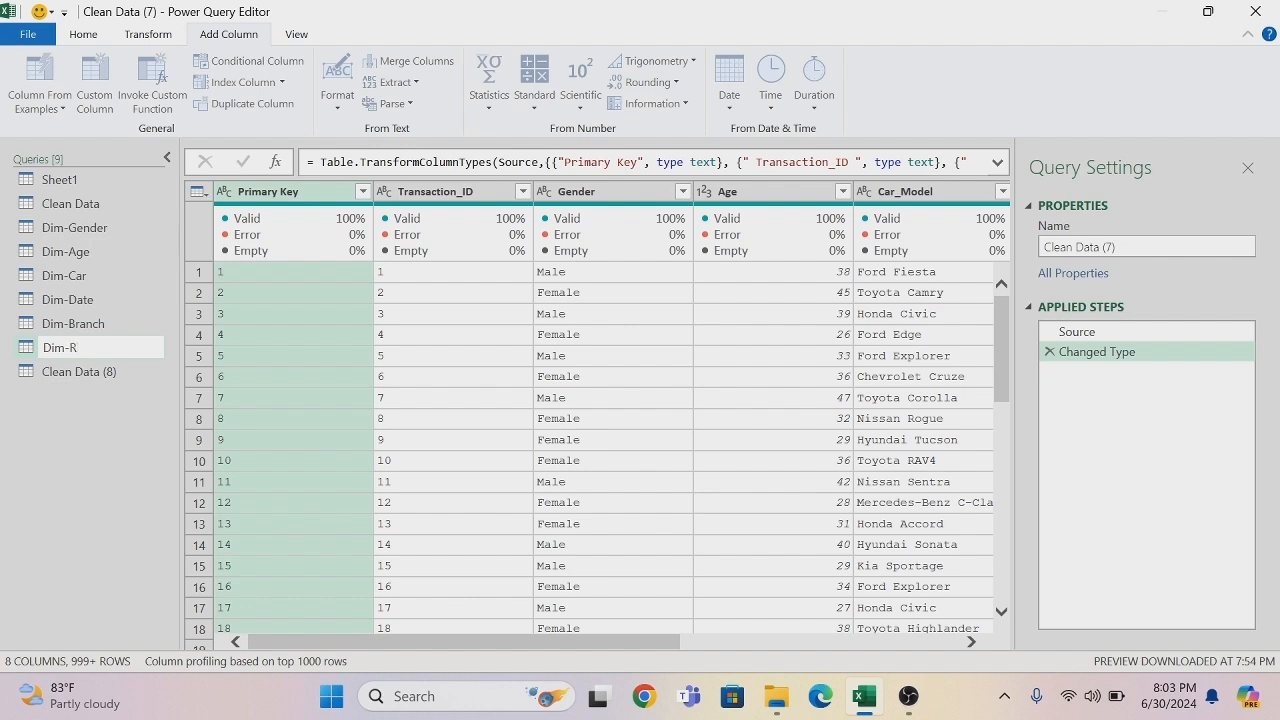
key(BackSpace)
text(TR)
key(BackSpace)
text(rans.)
key(Return)
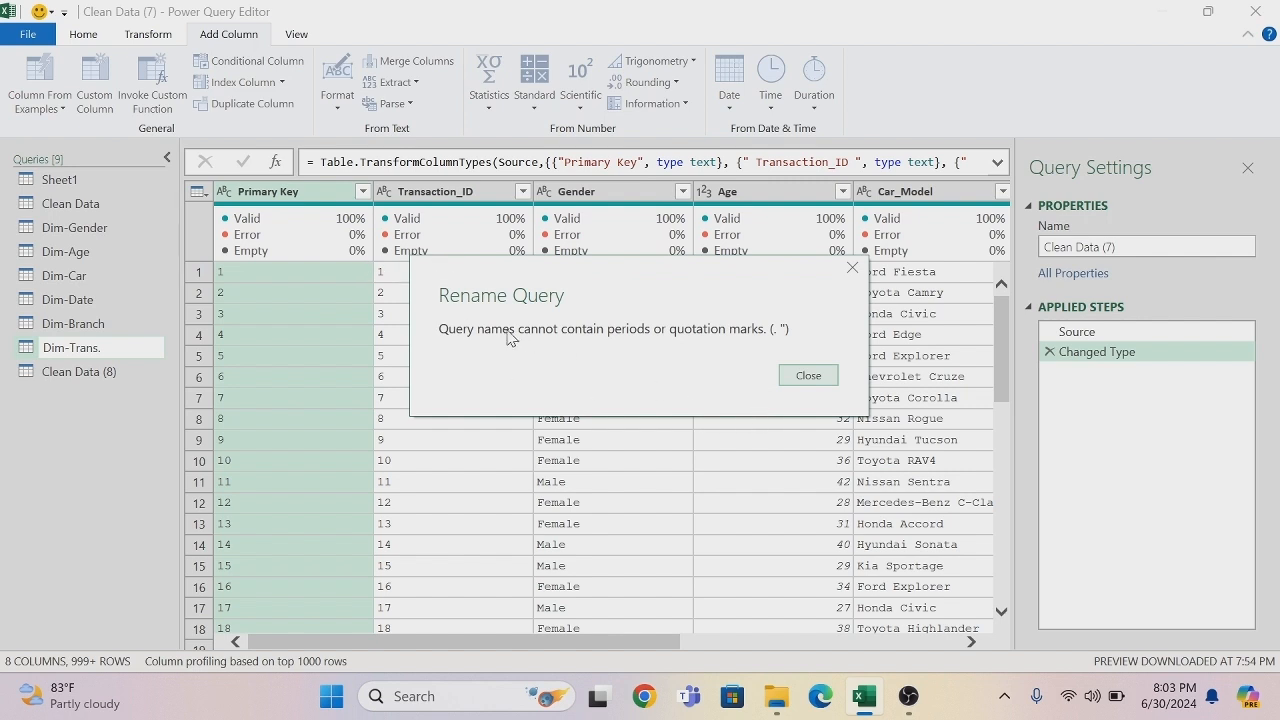
click(810, 380)
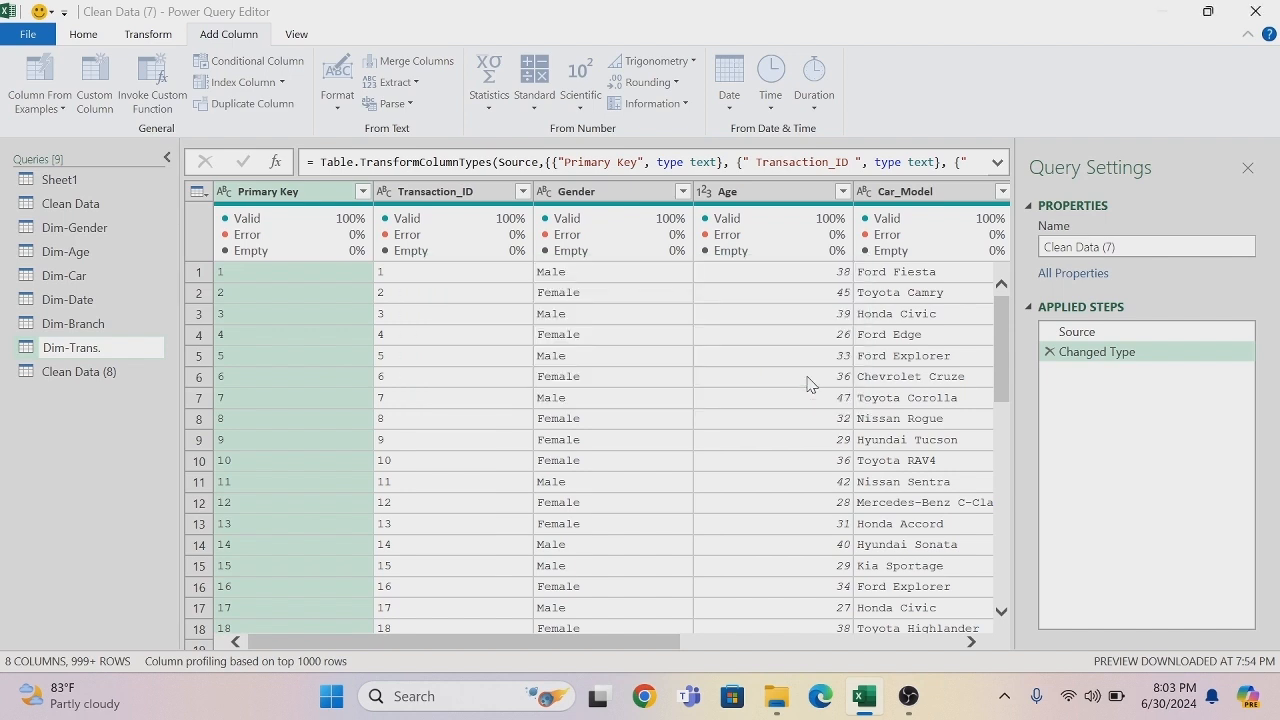
- Rename the Clean Data (7) query as Dim trans
click(119, 352)
double_click(118, 352)
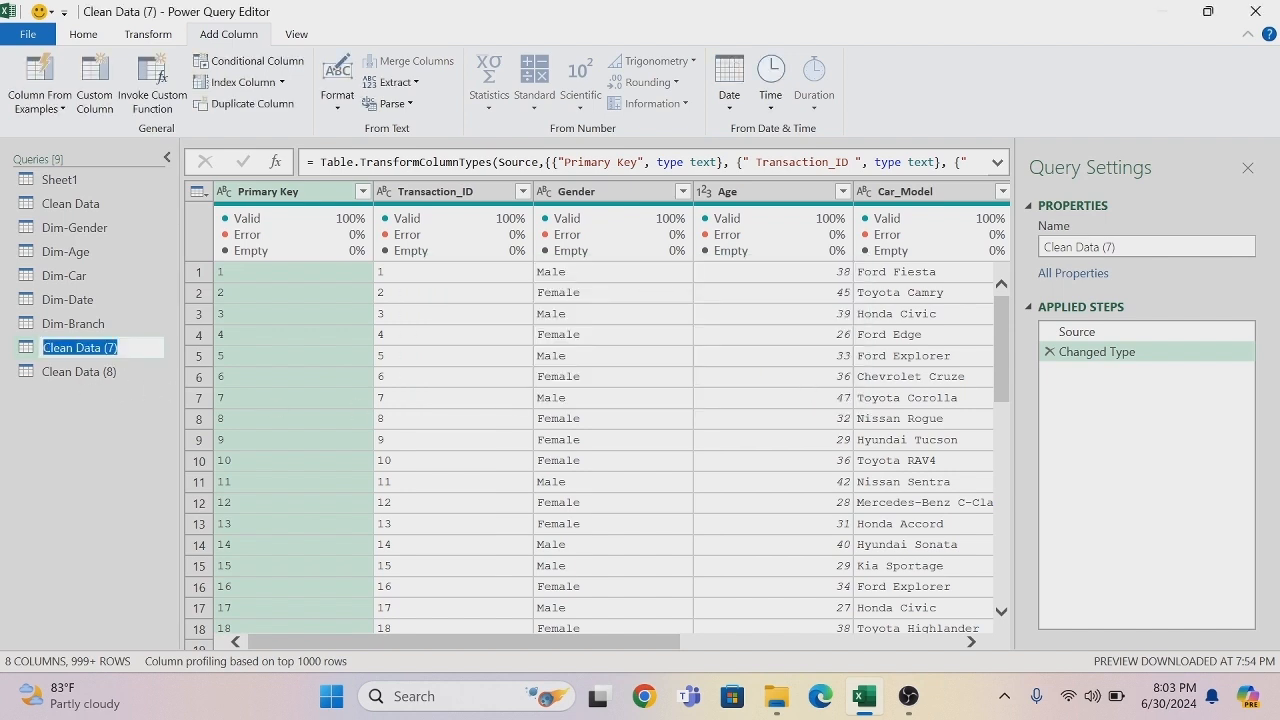
key(BackSpace)
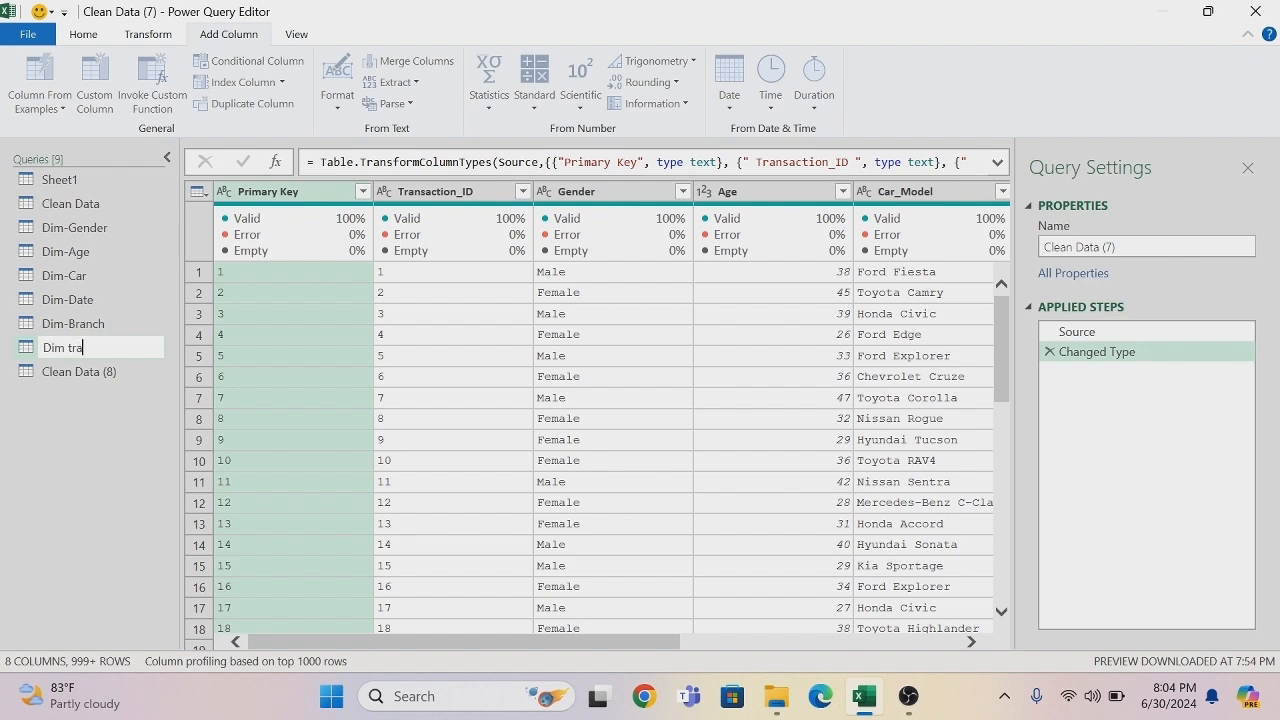
click(119, 348)
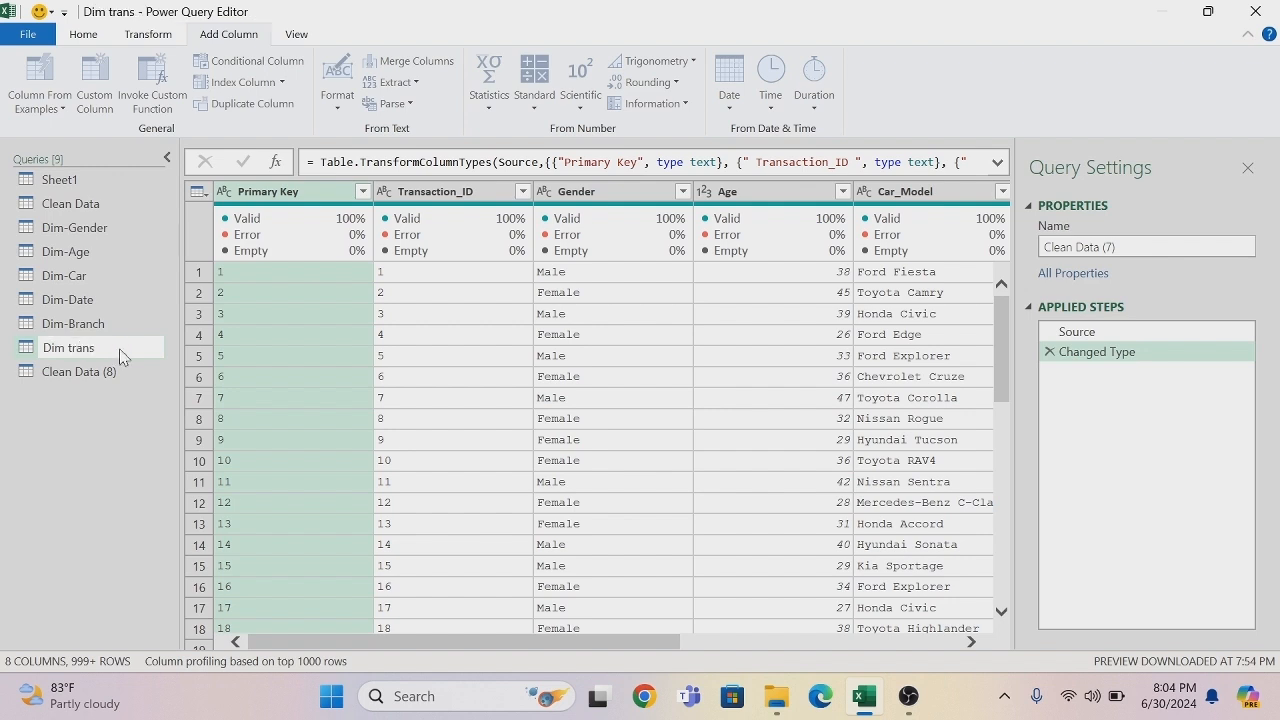
- Remove all columns except Transaction_ID from the Dim trans query, and keep only the duplicated rows
right_click(465, 197)
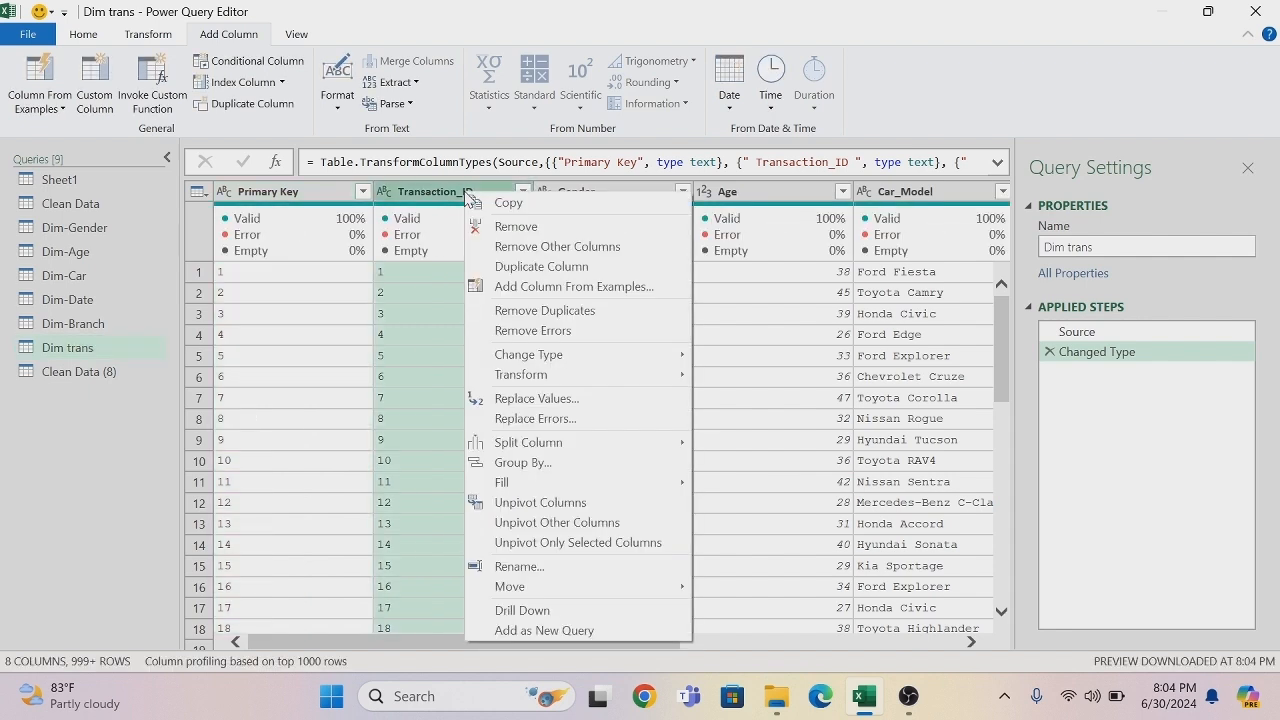
click(519, 250)
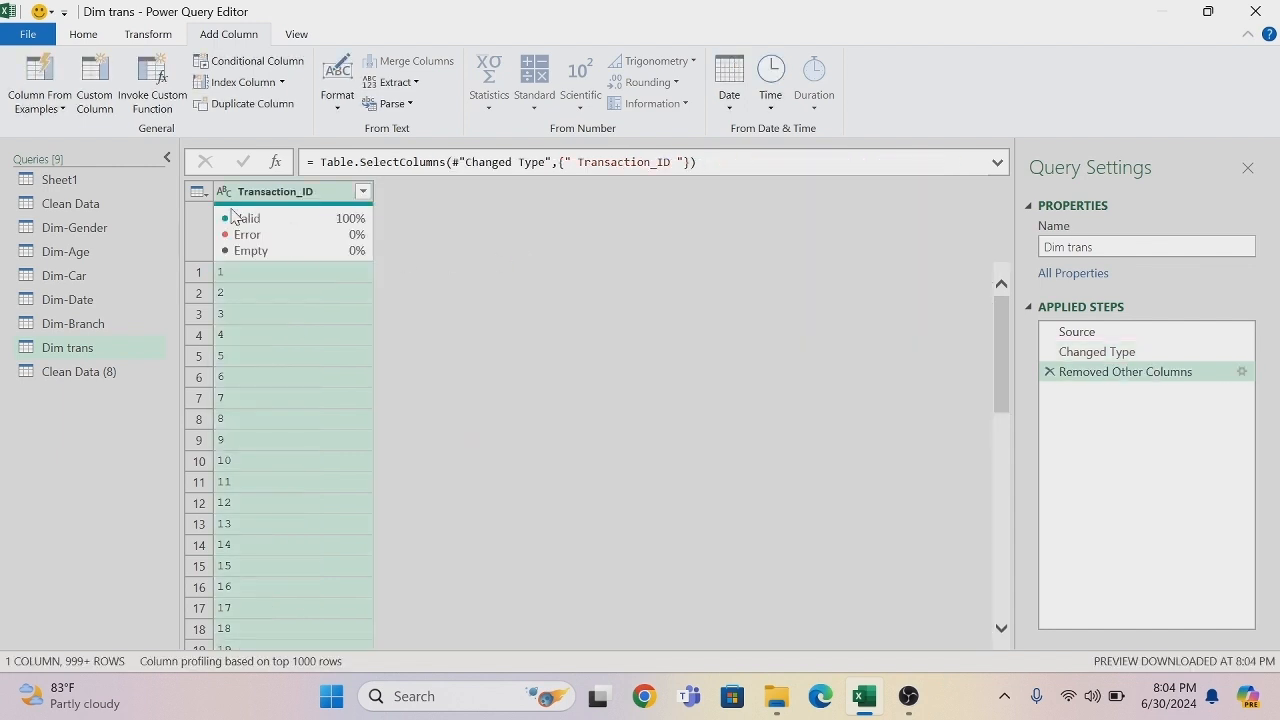
click(198, 192)
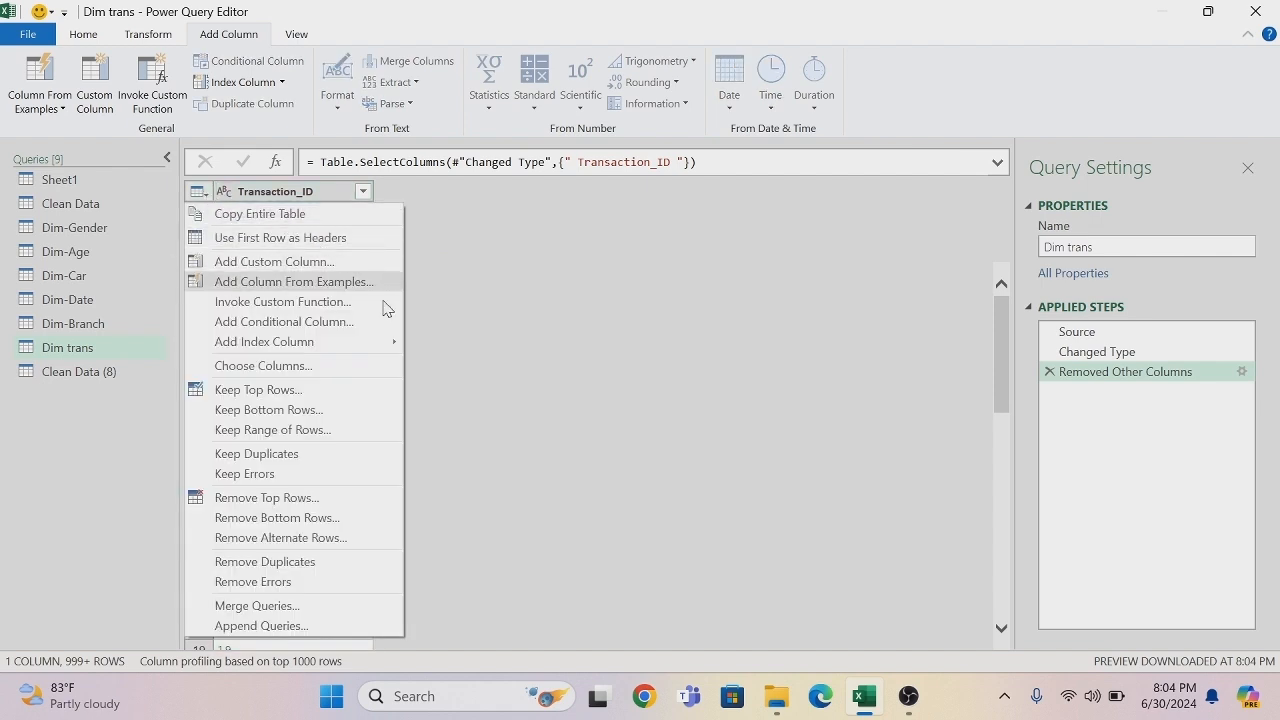
click(320, 456)
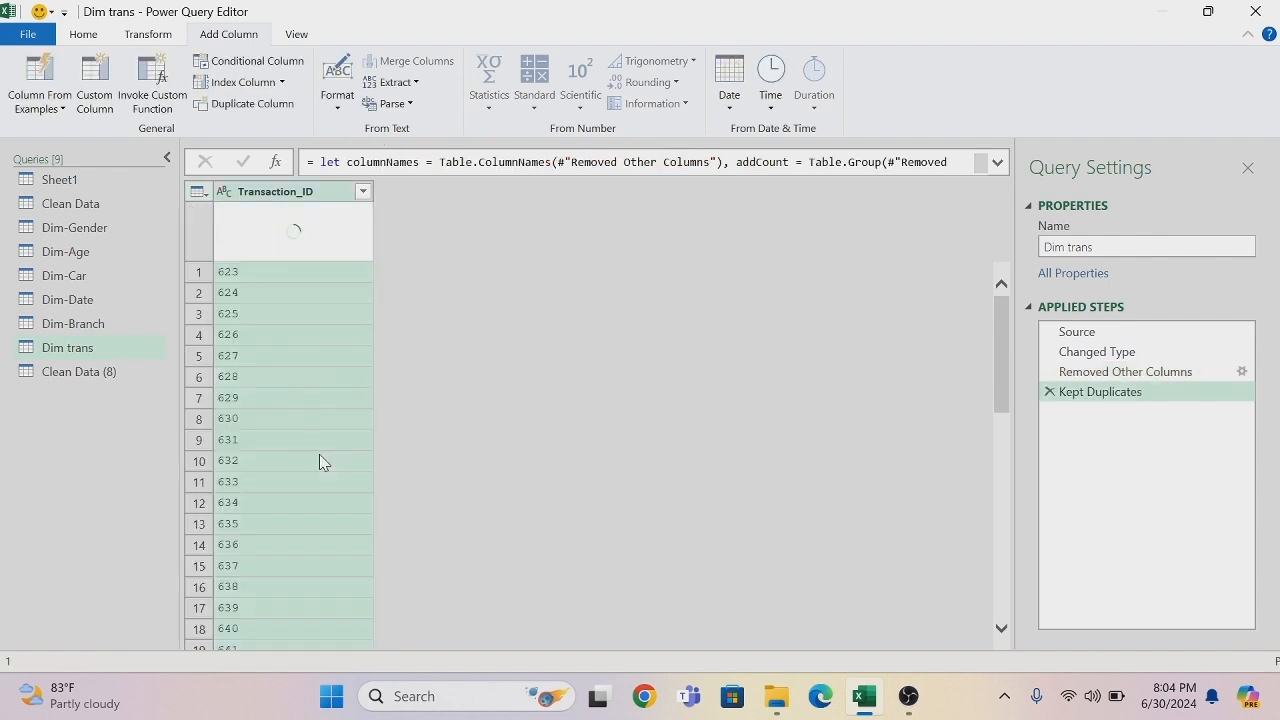
- Remove the duplicate values from the Transaction_ID column of the Dim trans query
right_click(279, 199)
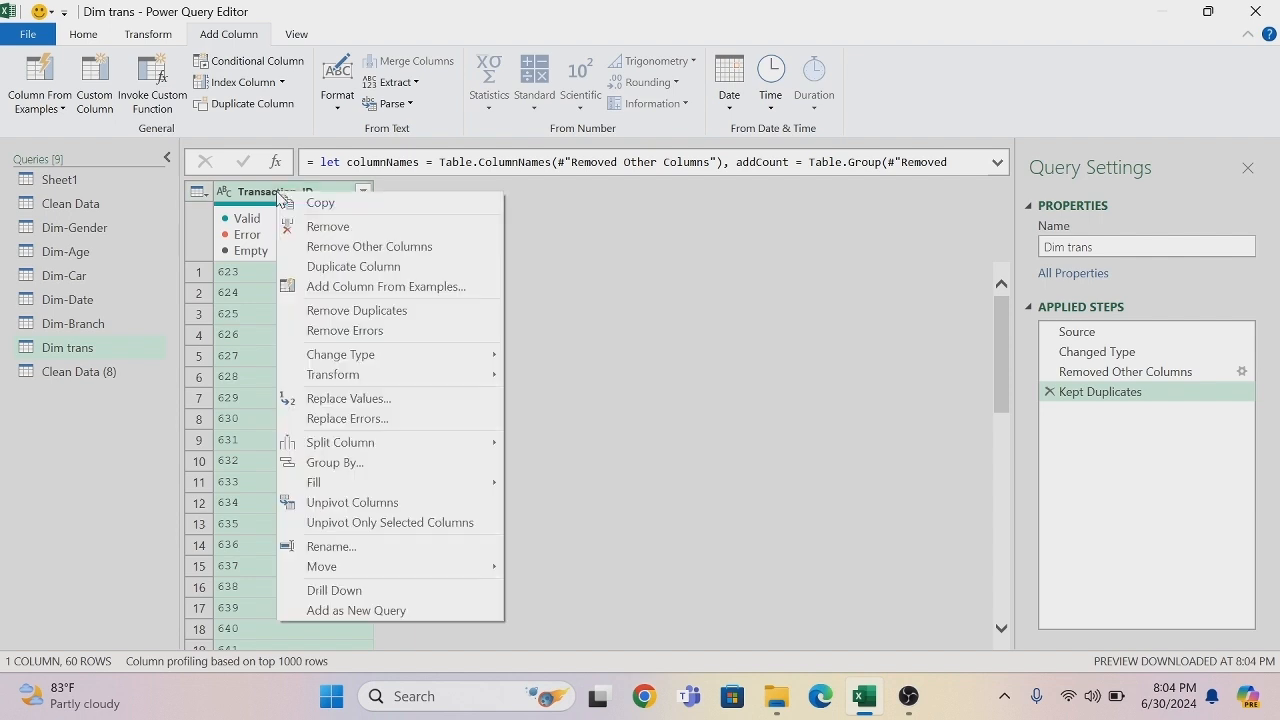
click(386, 311)
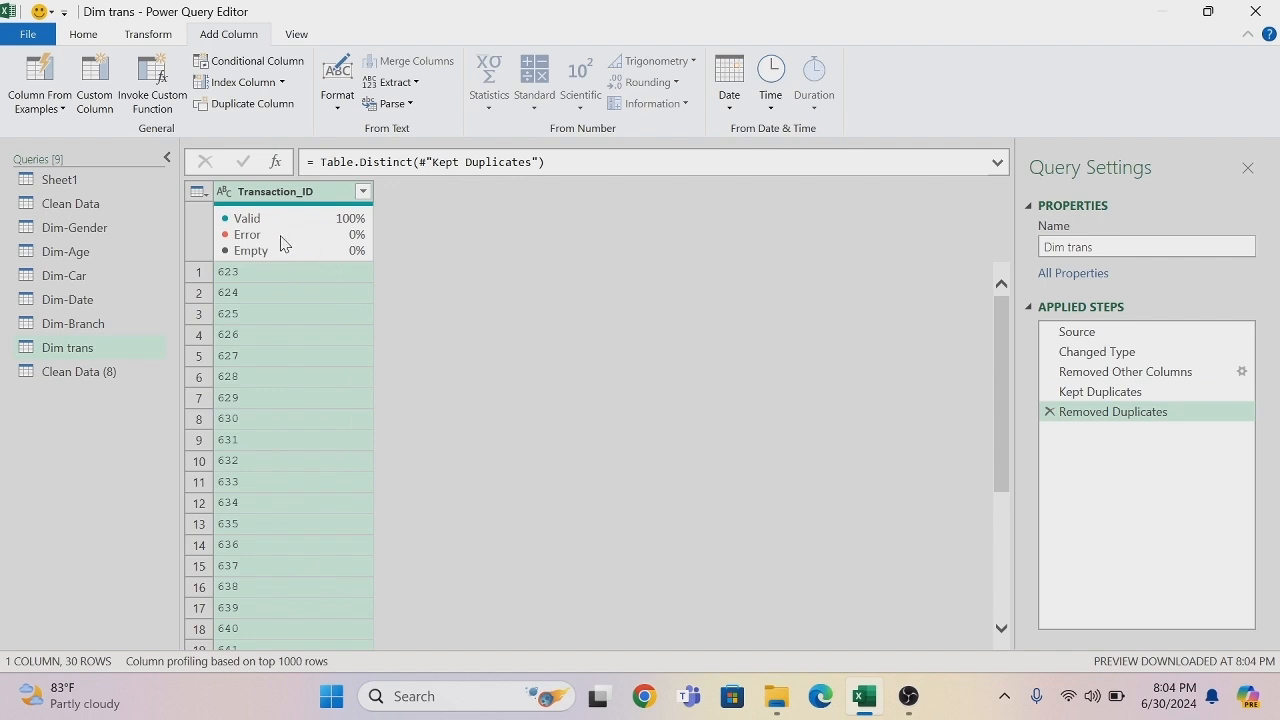
mouse_move(249, 253)
- Rename the Clean Data (8) query as Fact Table
double_click(108, 372)
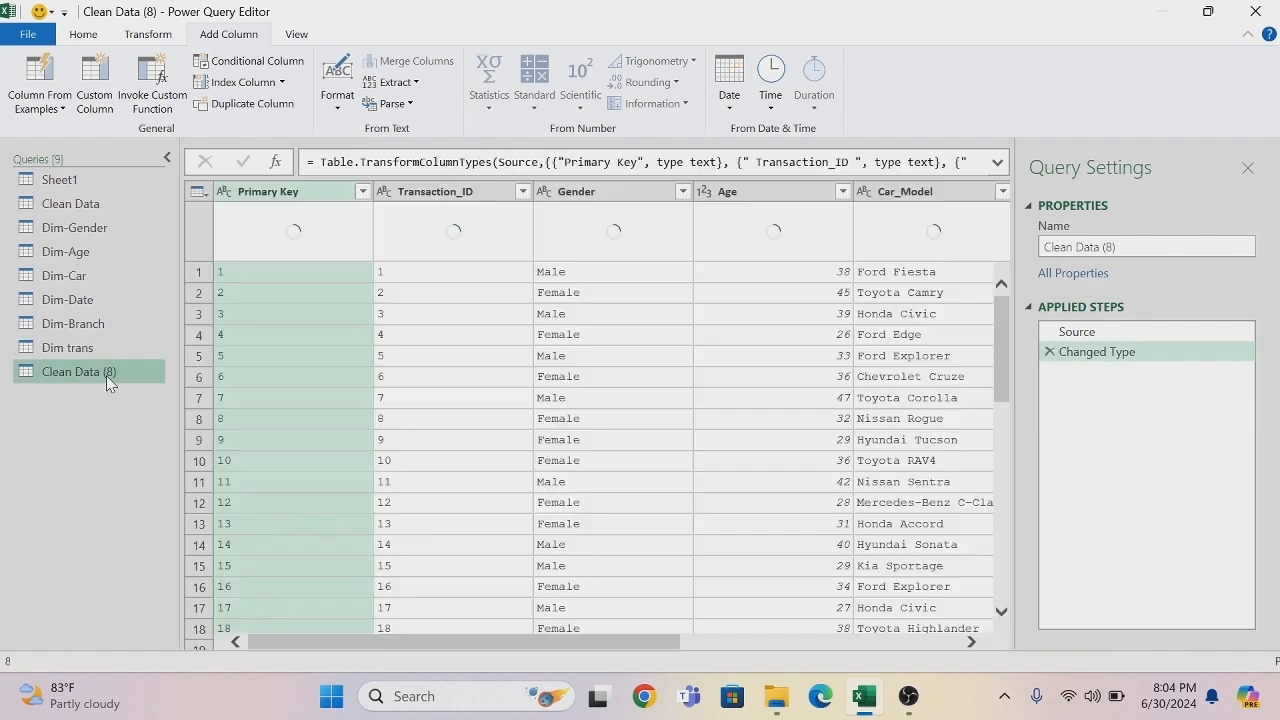
key(BackSpace)
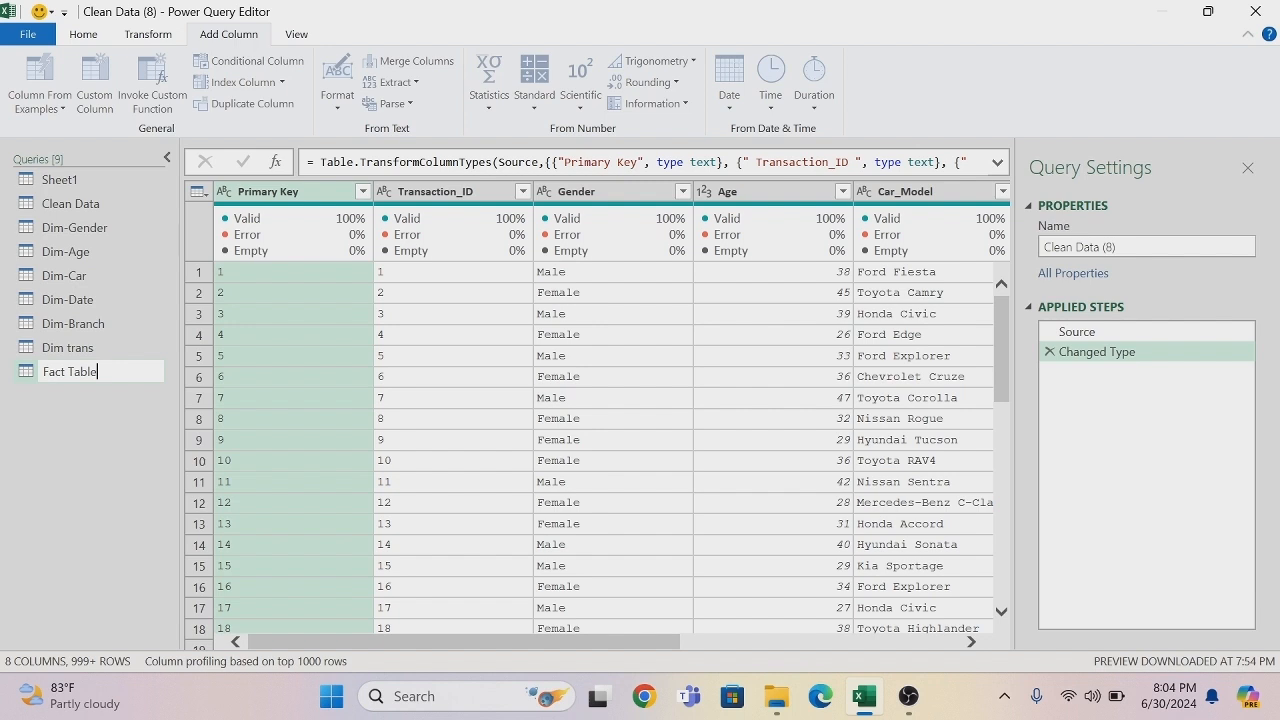
click(106, 375)
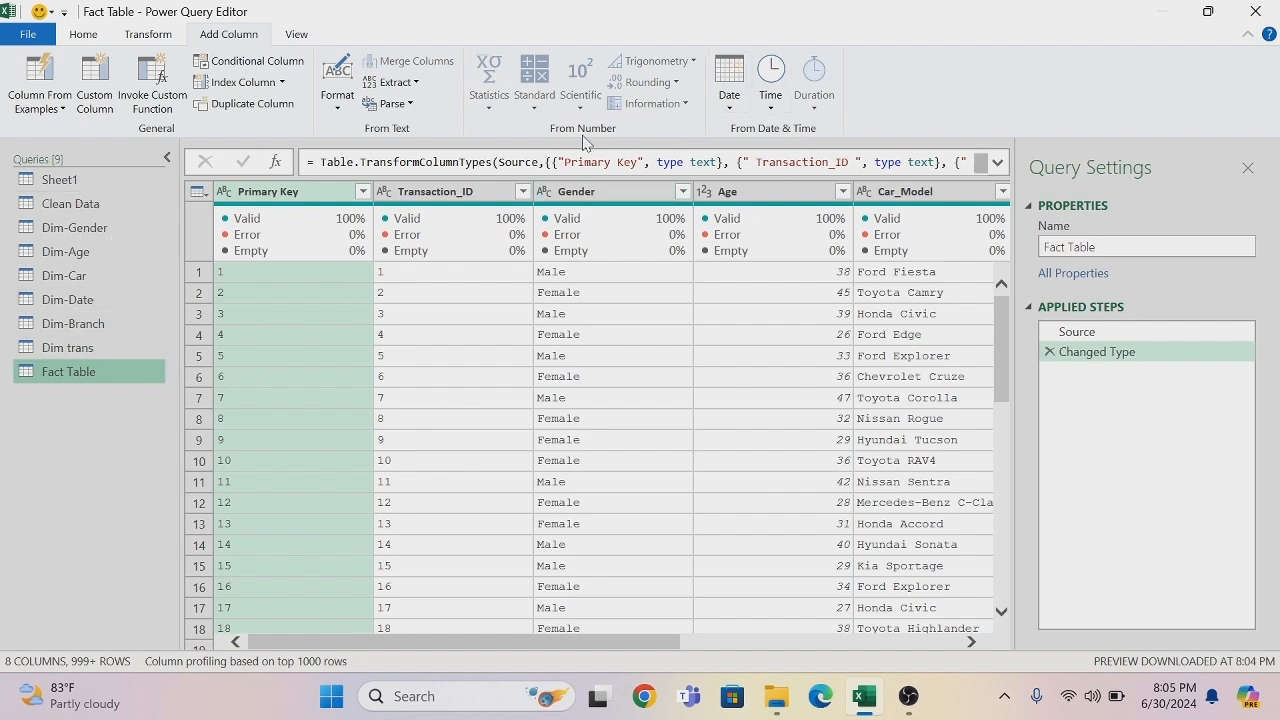
- Merge the Fact Table query with Dim-Gender, matching on the Gender column of both tables with a Left Outer join
click(85, 38)
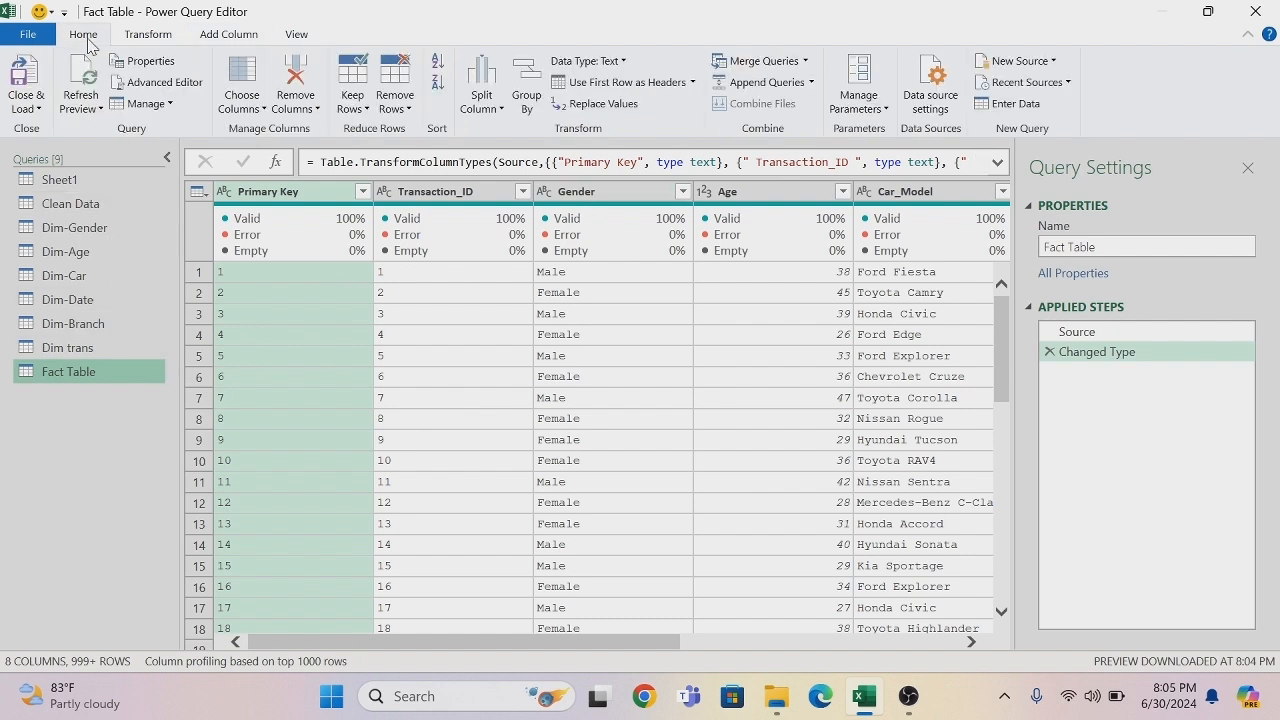
click(805, 63)
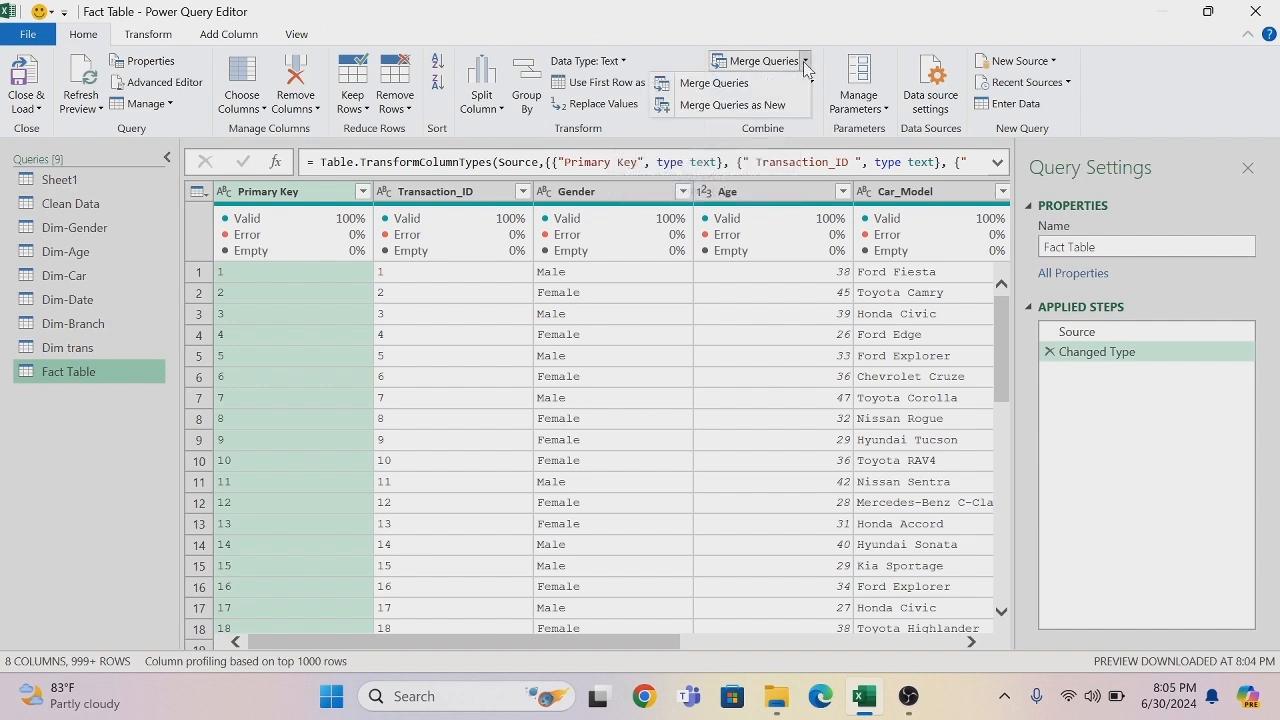
click(722, 84)
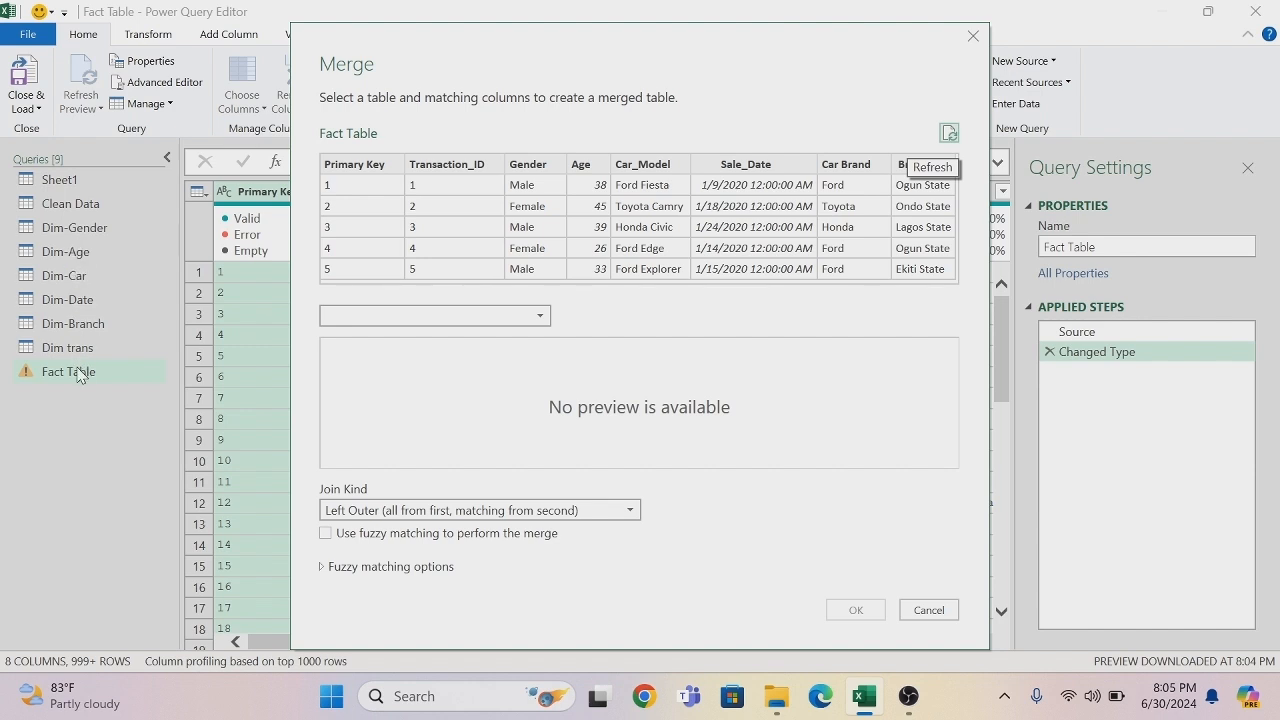
click(526, 166)
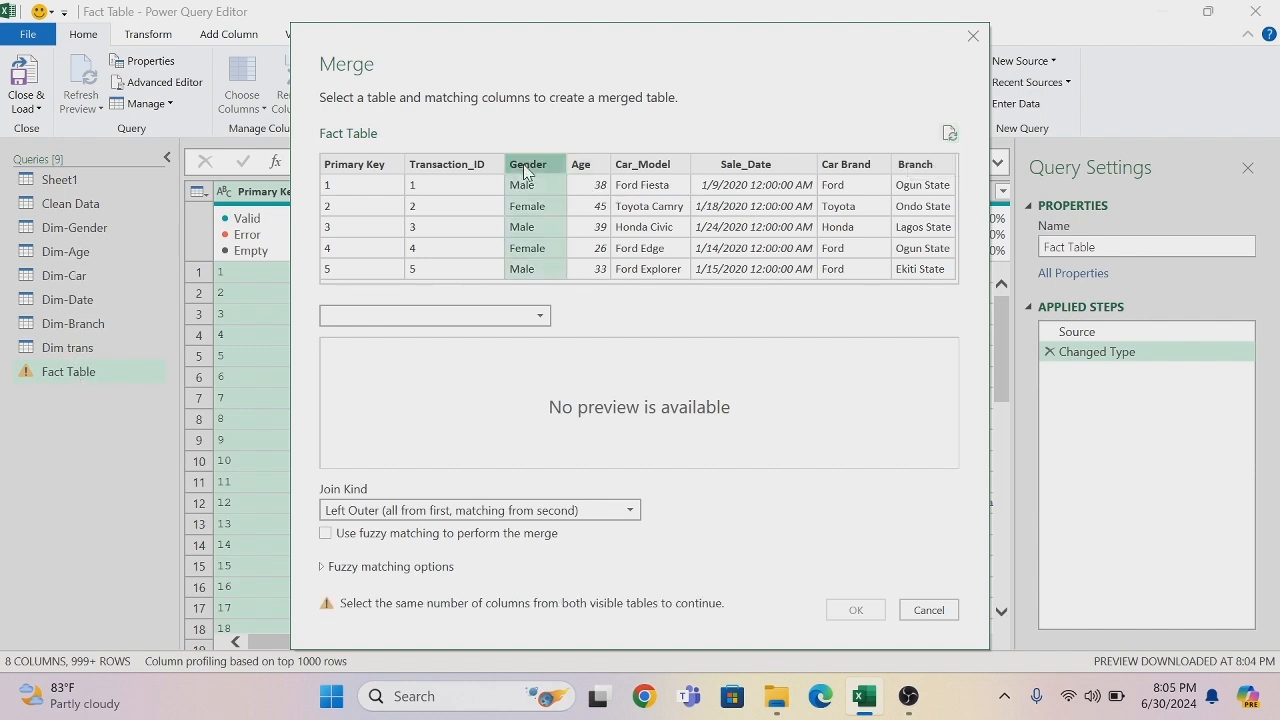
click(540, 318)
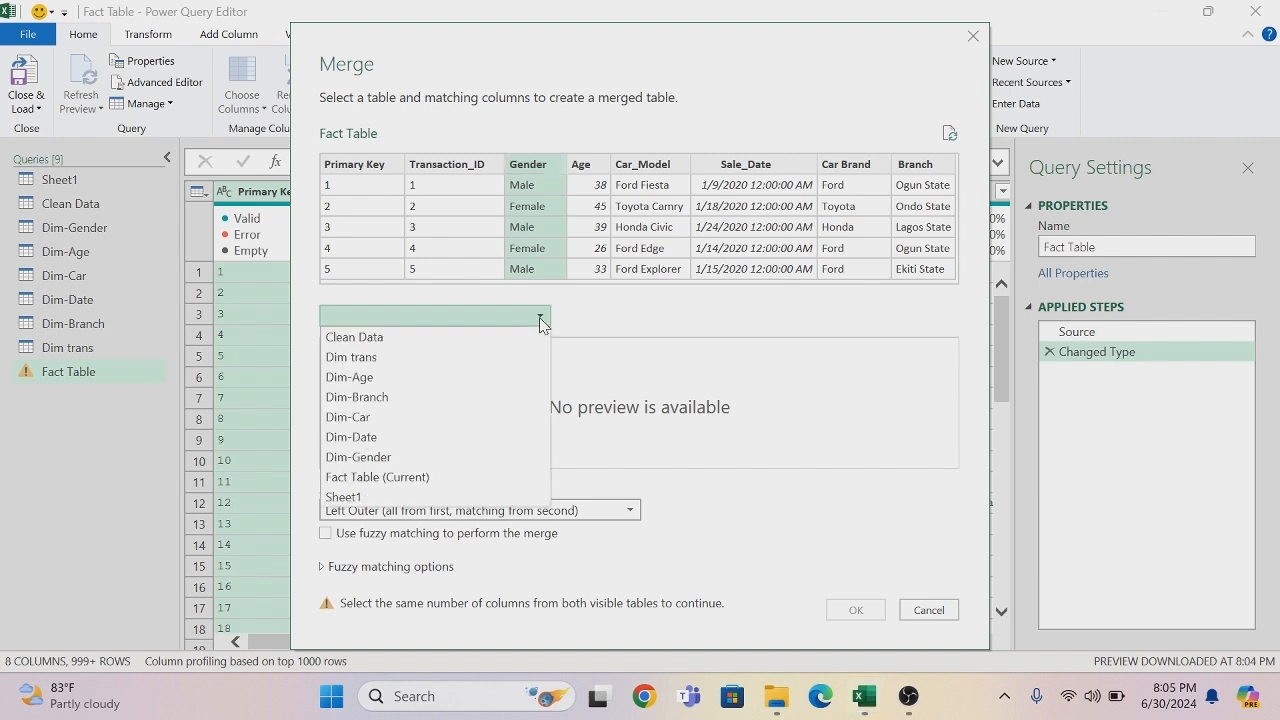
click(369, 460)
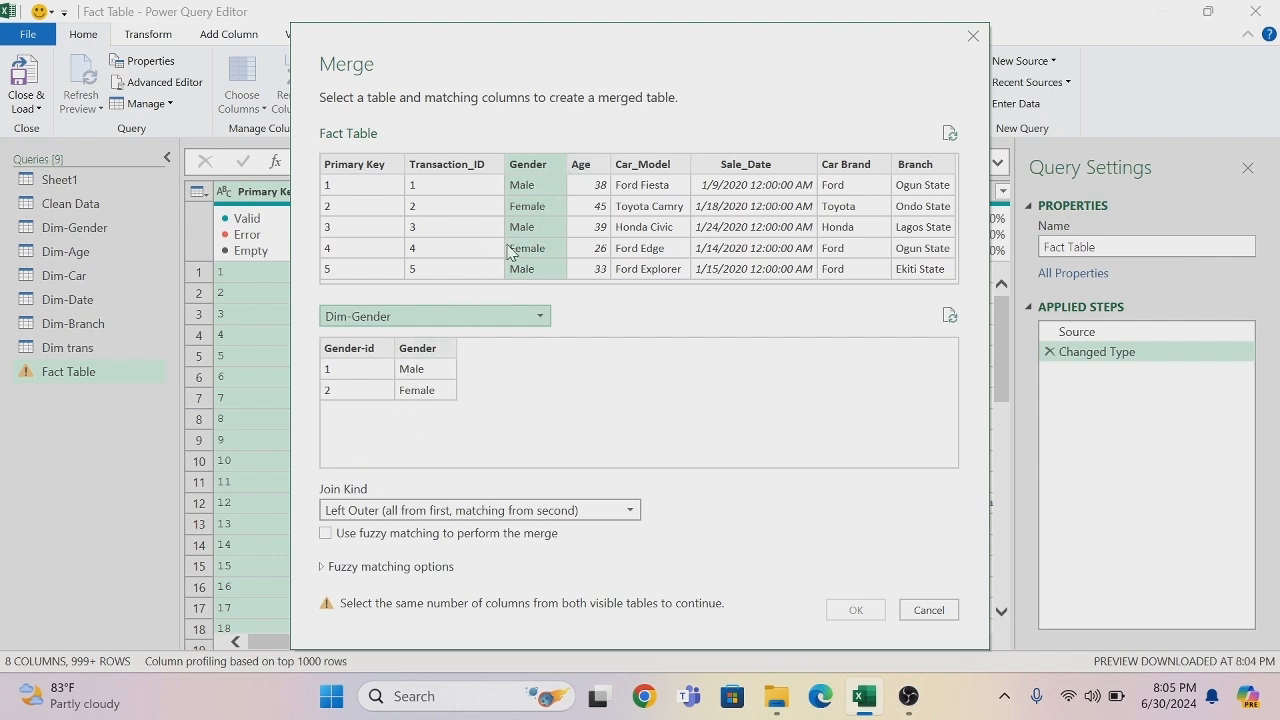
click(431, 355)
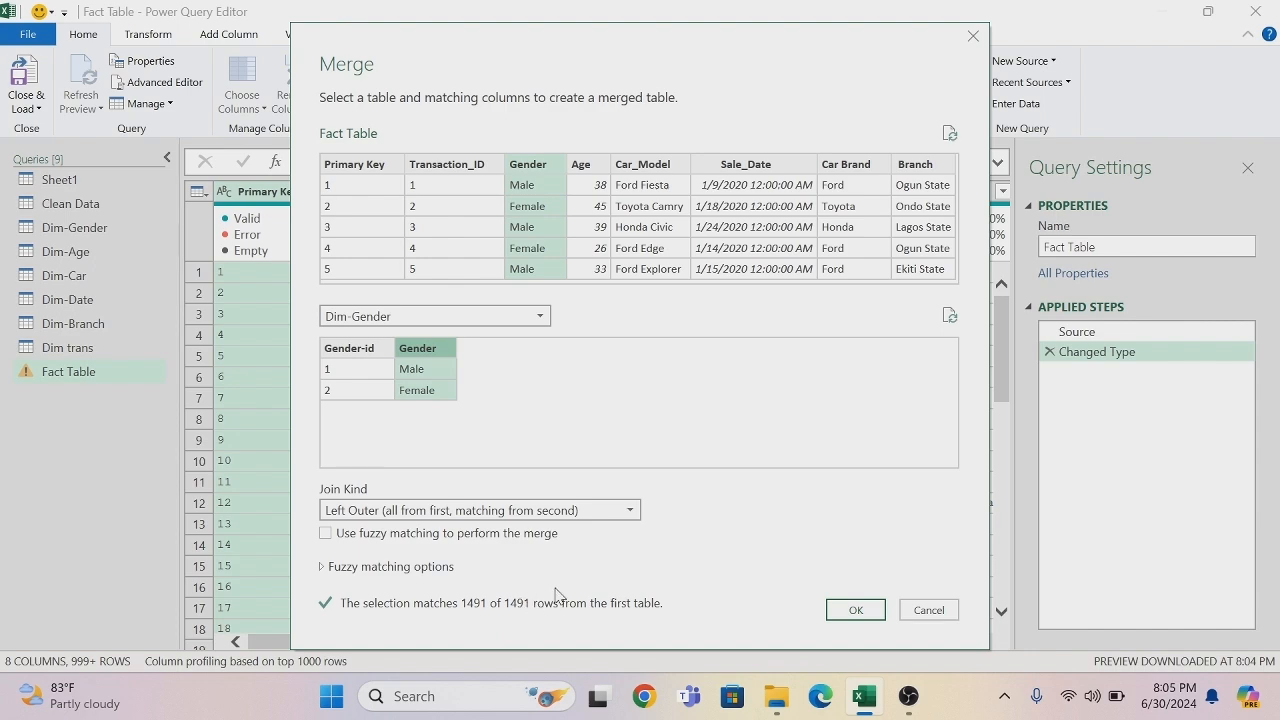
click(857, 614)
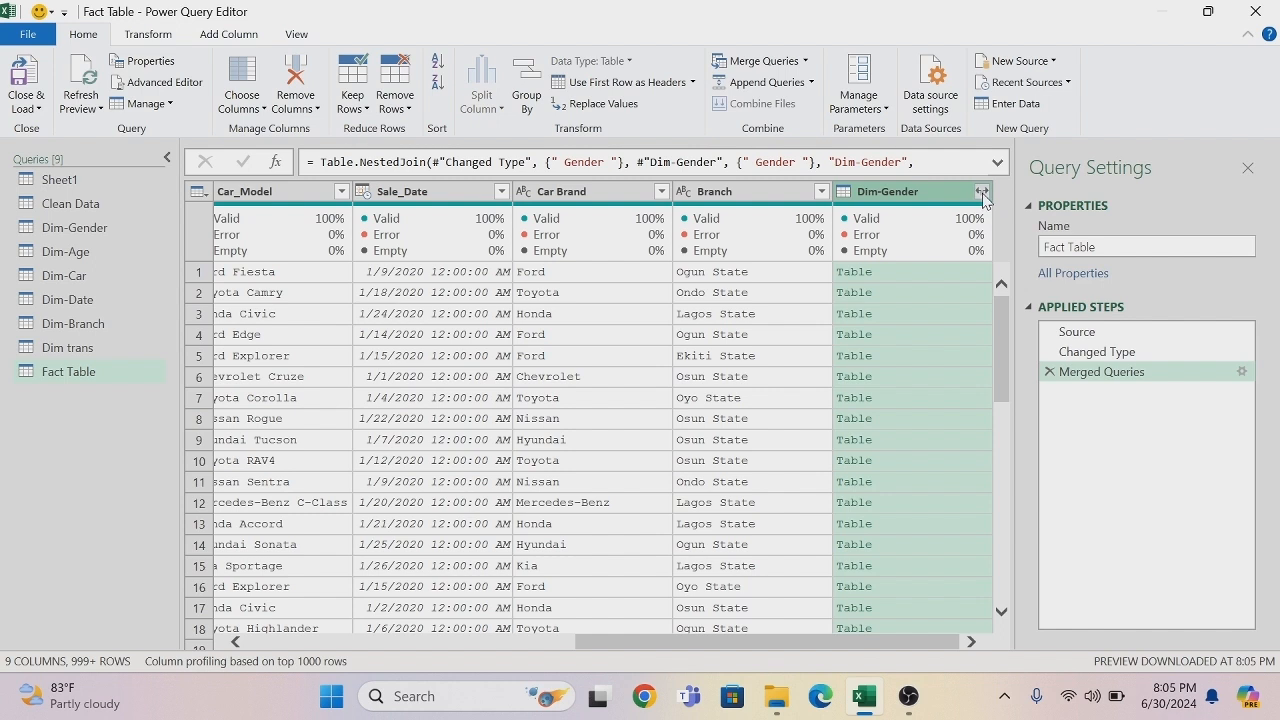
- Expand the merged Dim-Gender column to only Gender-id, using the original column name as prefix
click(983, 197)
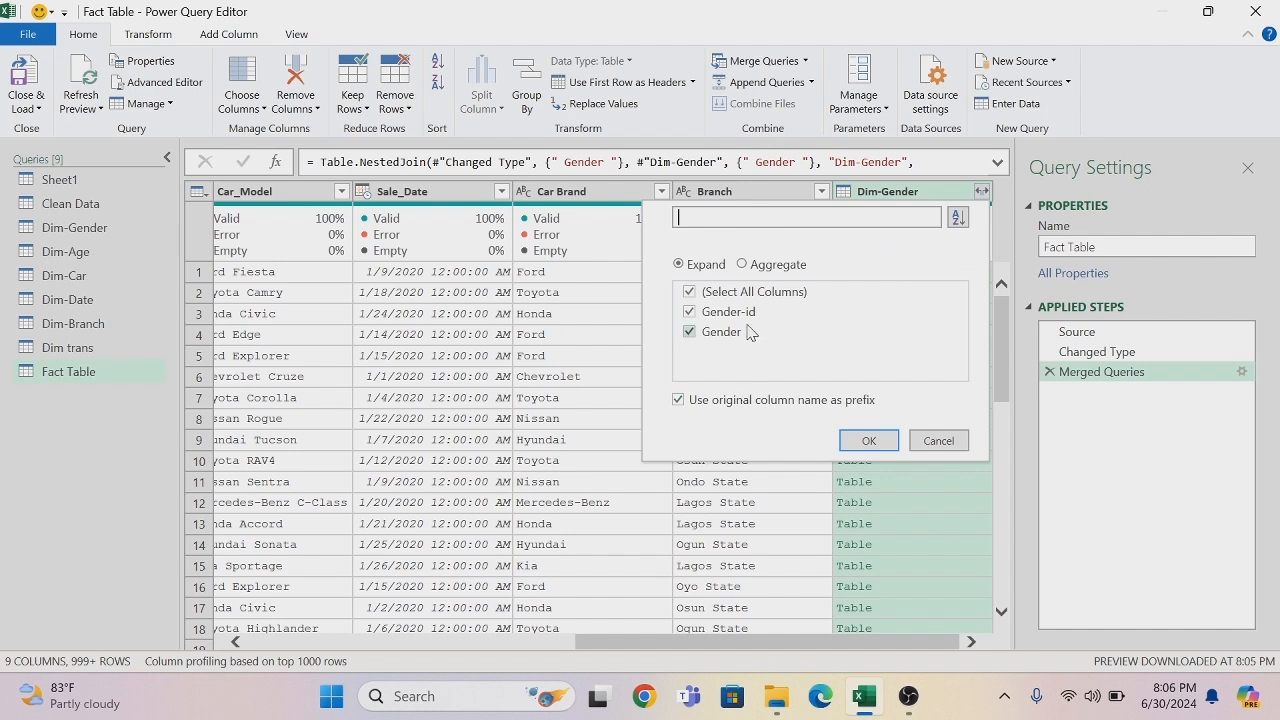
click(690, 294)
click(690, 314)
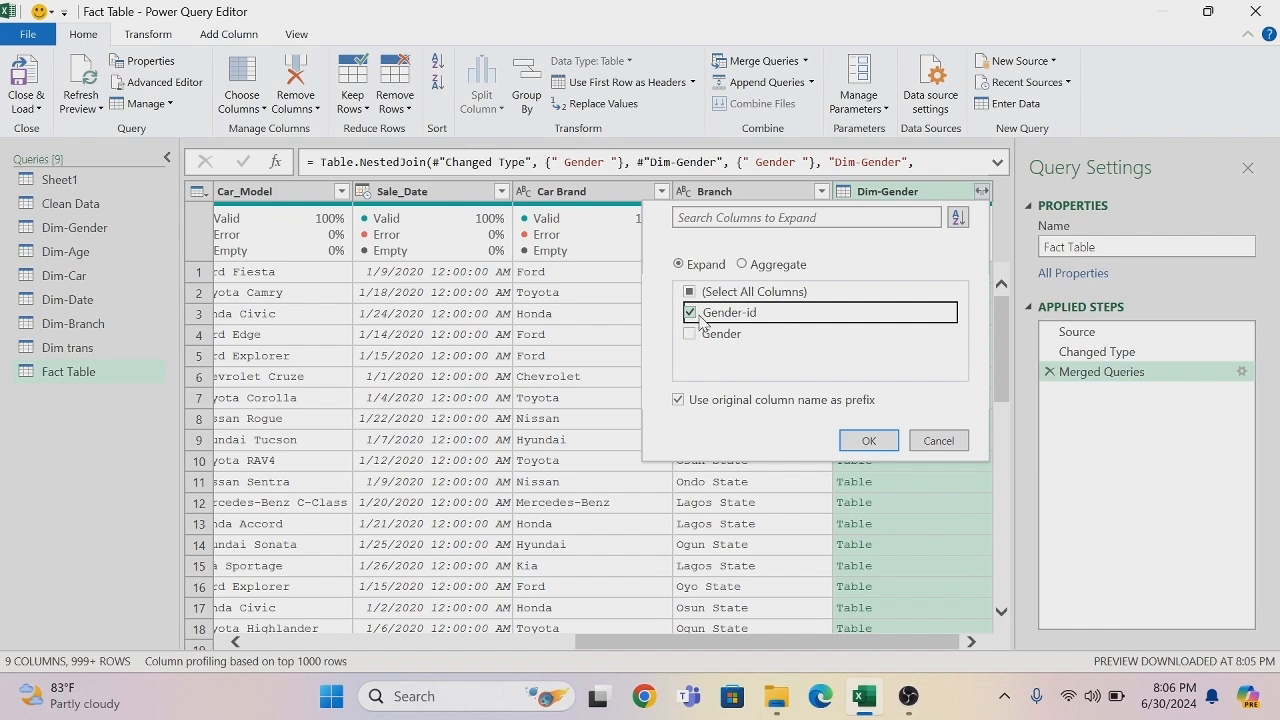
click(868, 443)
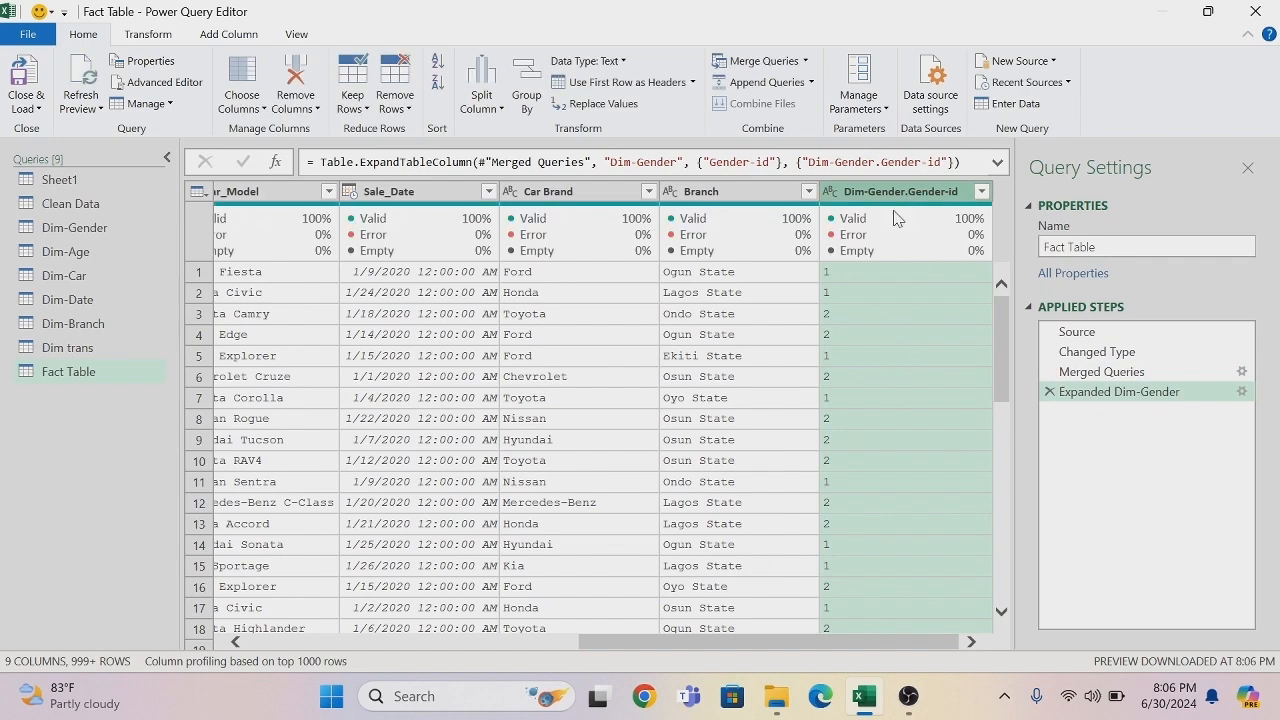
drag(697, 650, 404, 650)
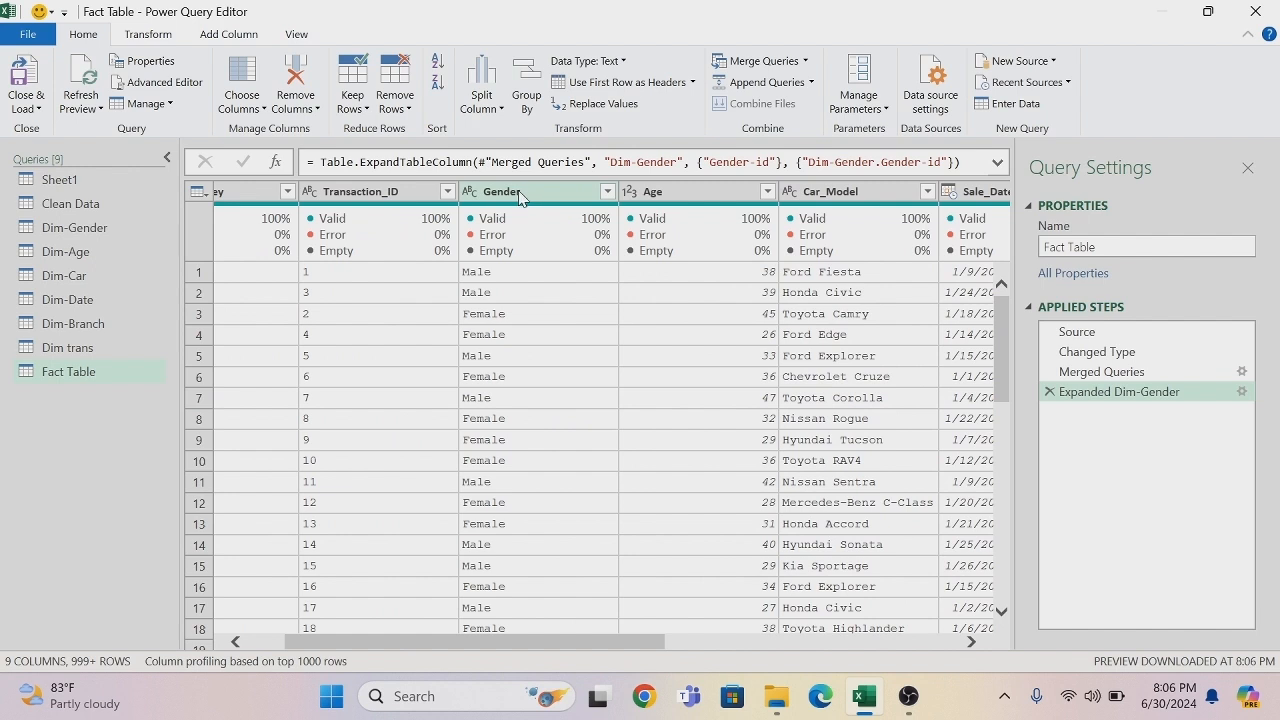
- Remove the original Gender column from the Fact Table query and rename the Dim-Gender.Gender-id column as Dim-Gender
right_click(519, 195)
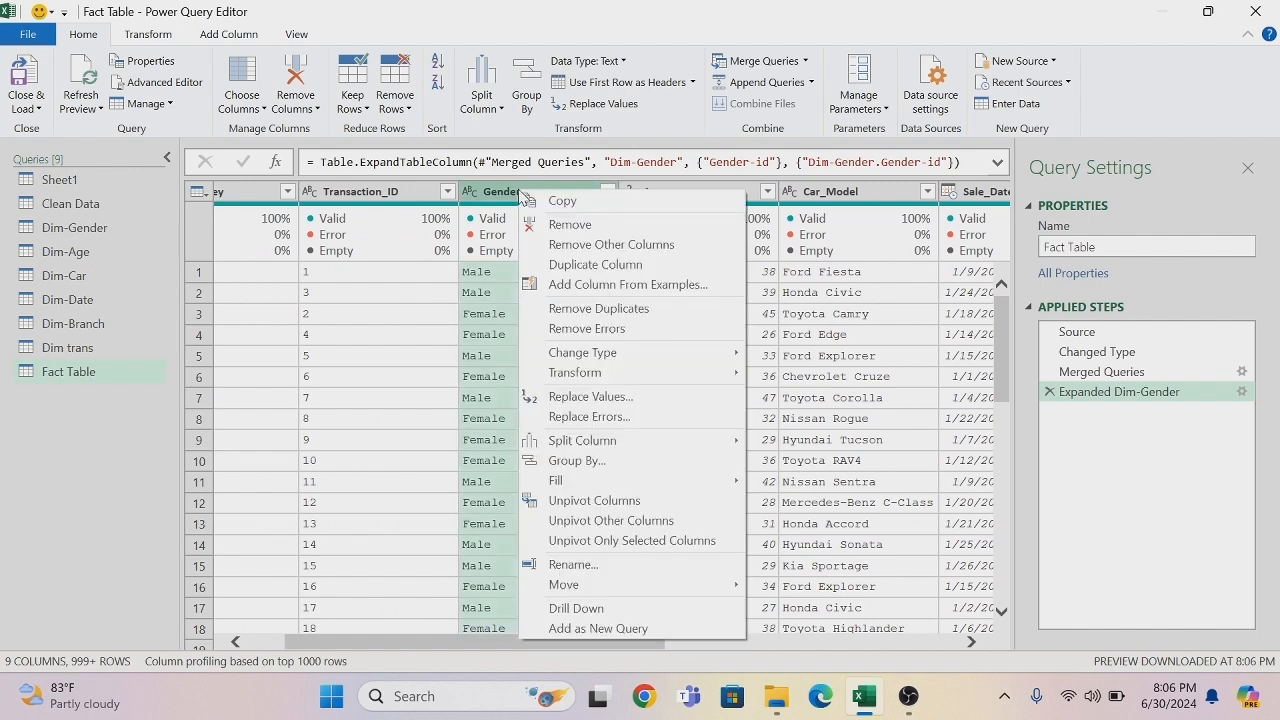
click(575, 233)
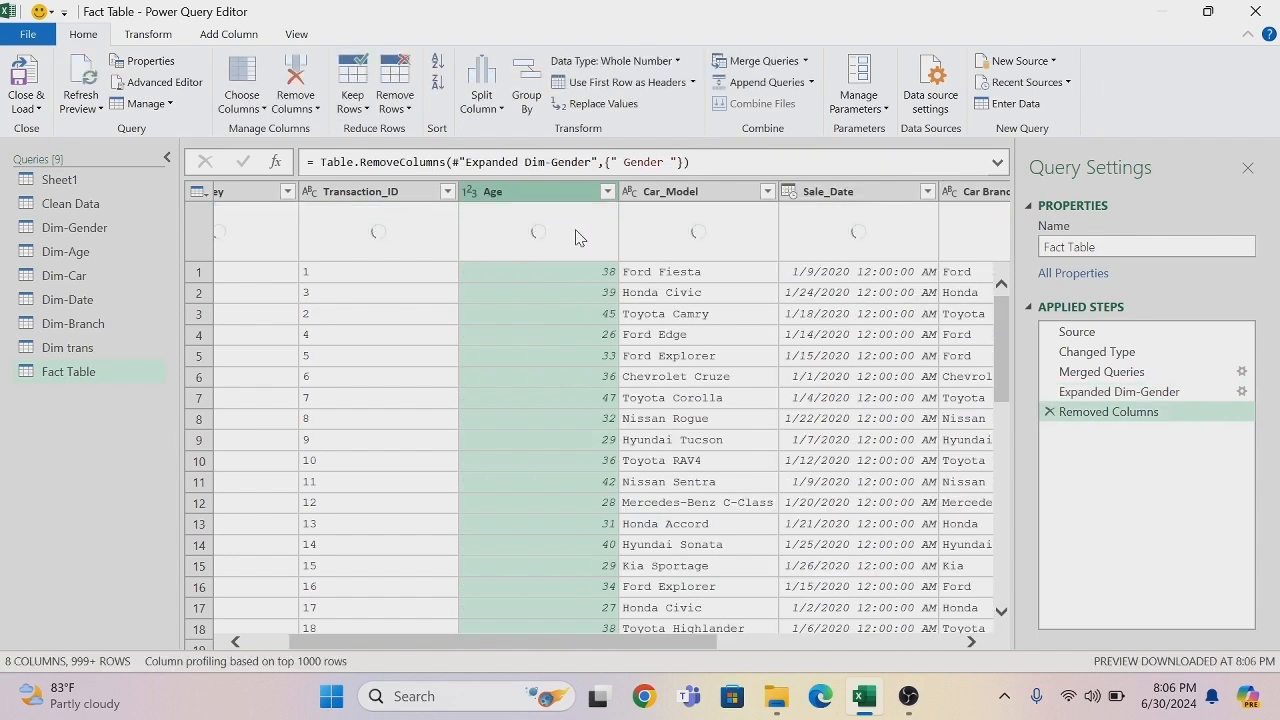
drag(603, 643, 895, 612)
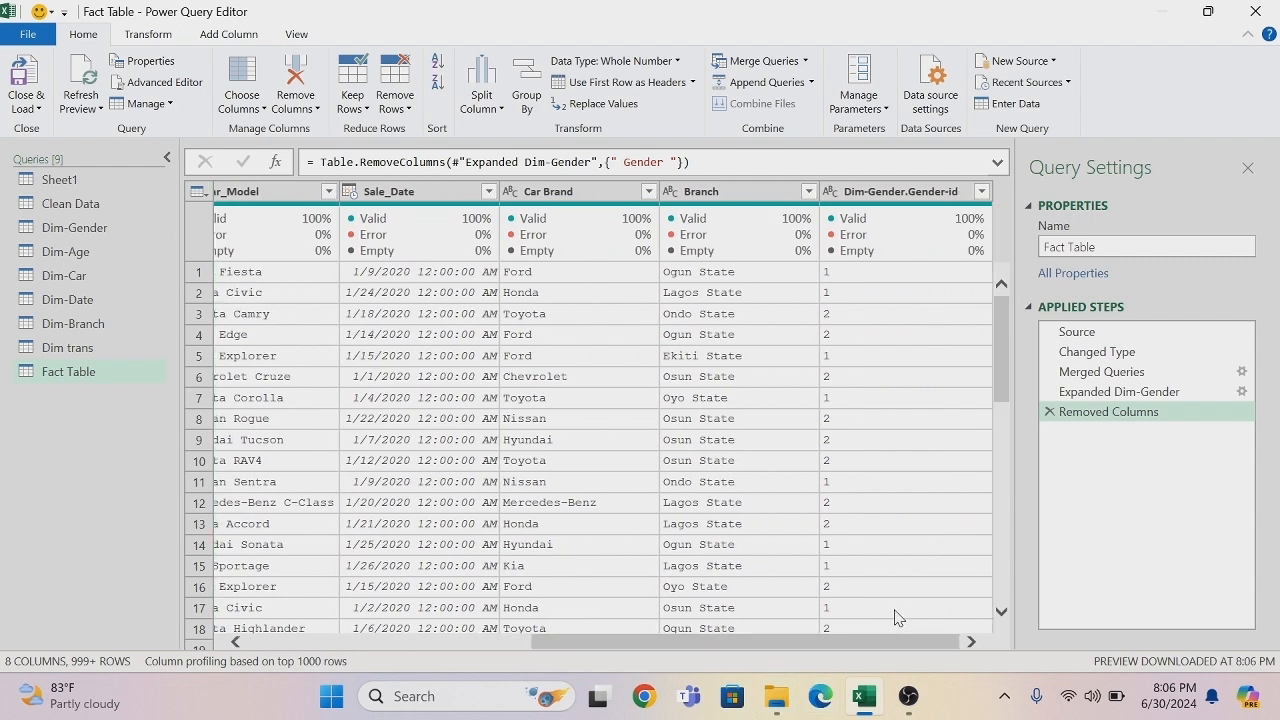
click(958, 196)
double_click(958, 193)
double_click(955, 191)
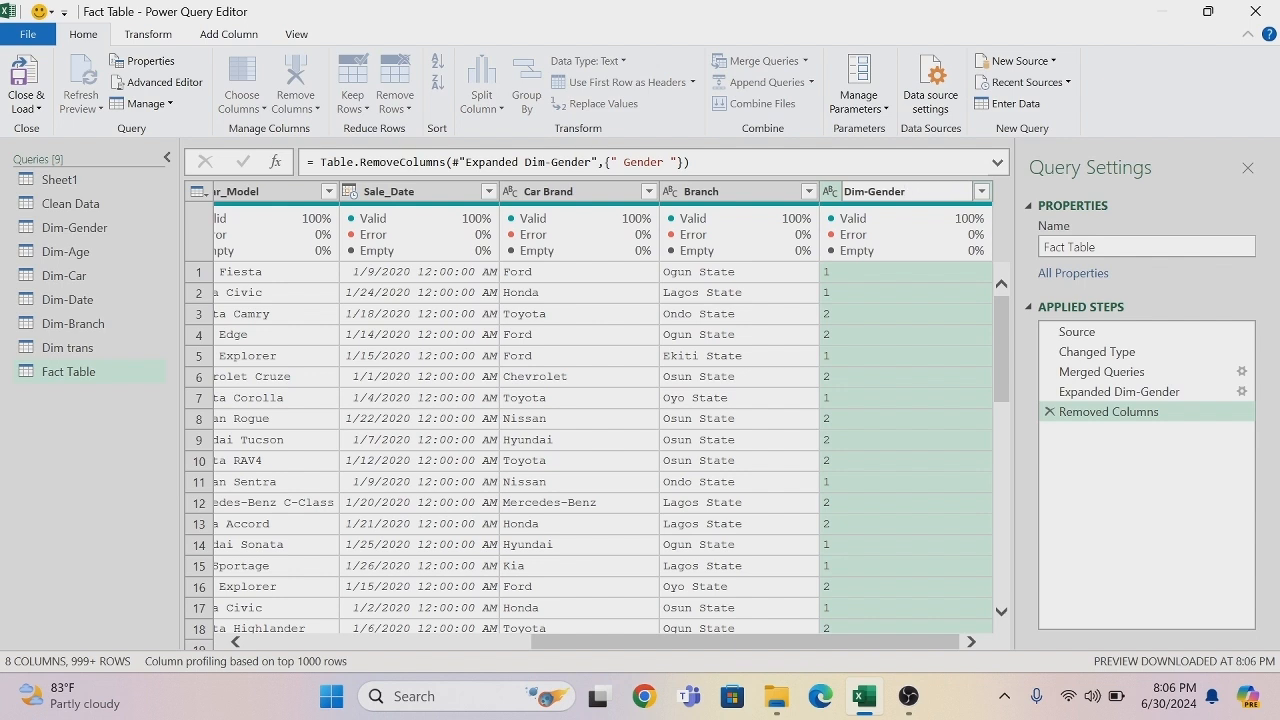
key(Return)
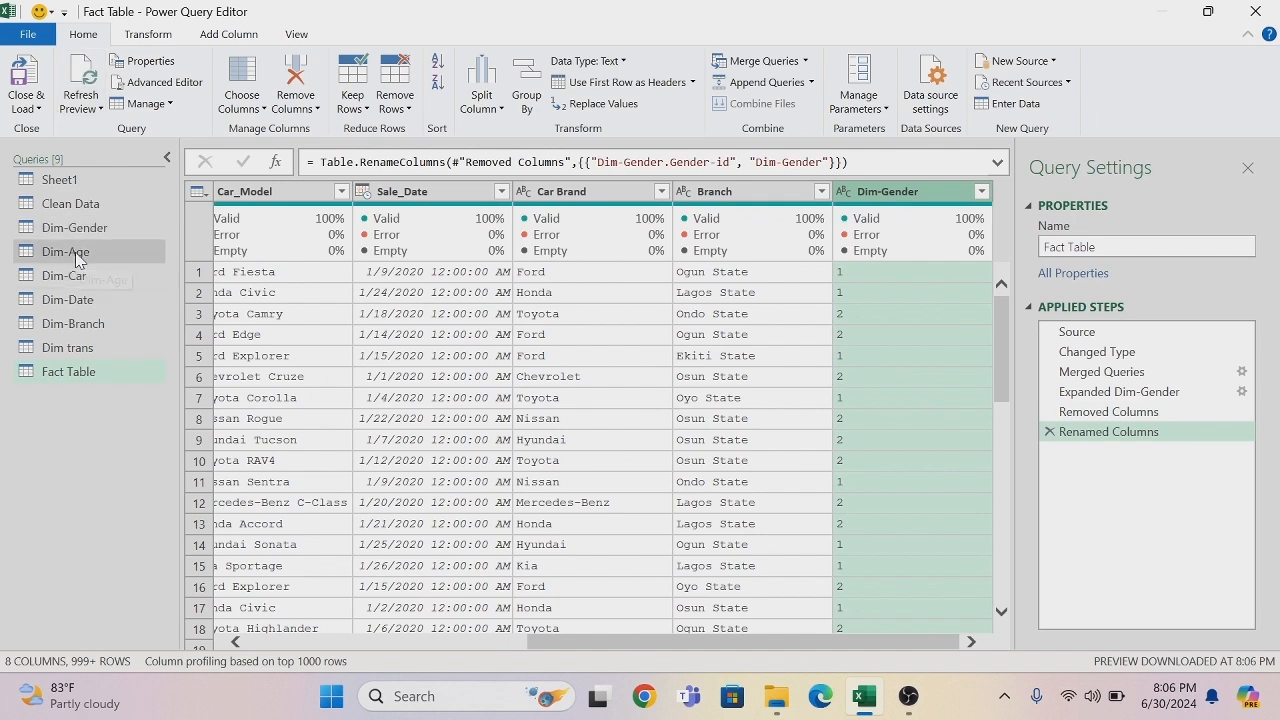
- Merge the Fact Table query with Dim-Age, matching on the Age column of both tables with a Left Outer join
click(765, 62)
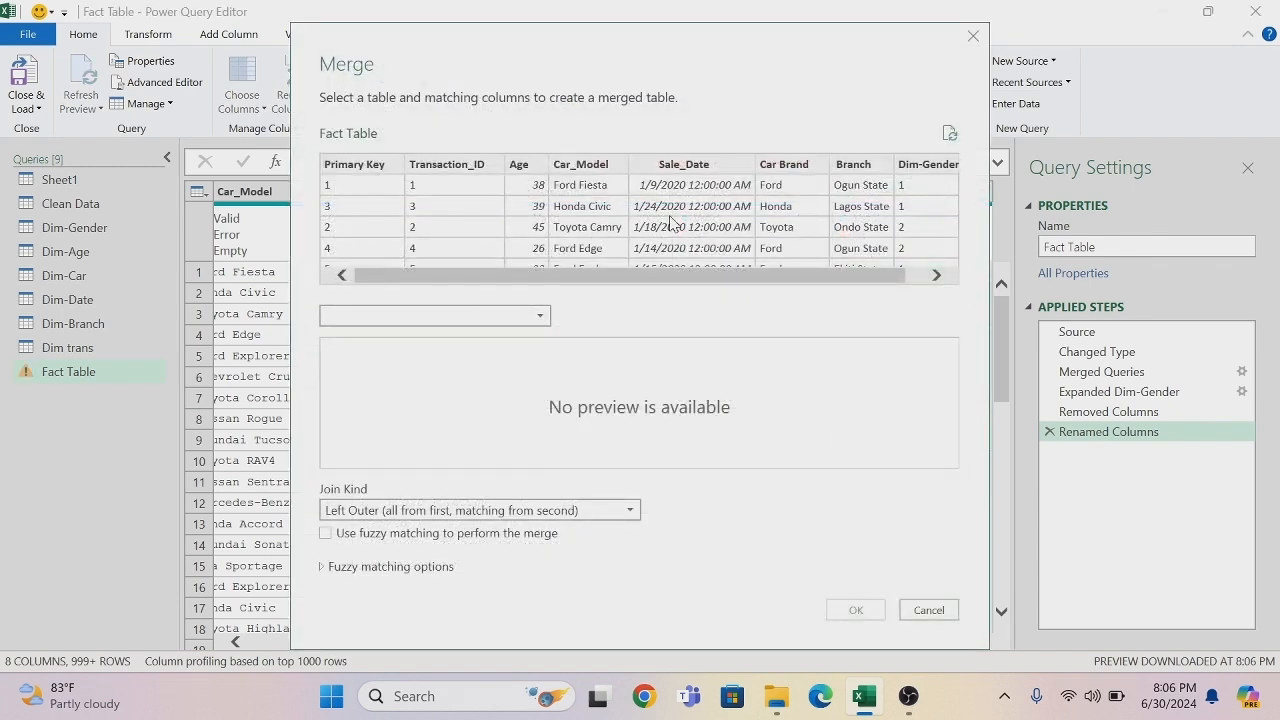
click(527, 164)
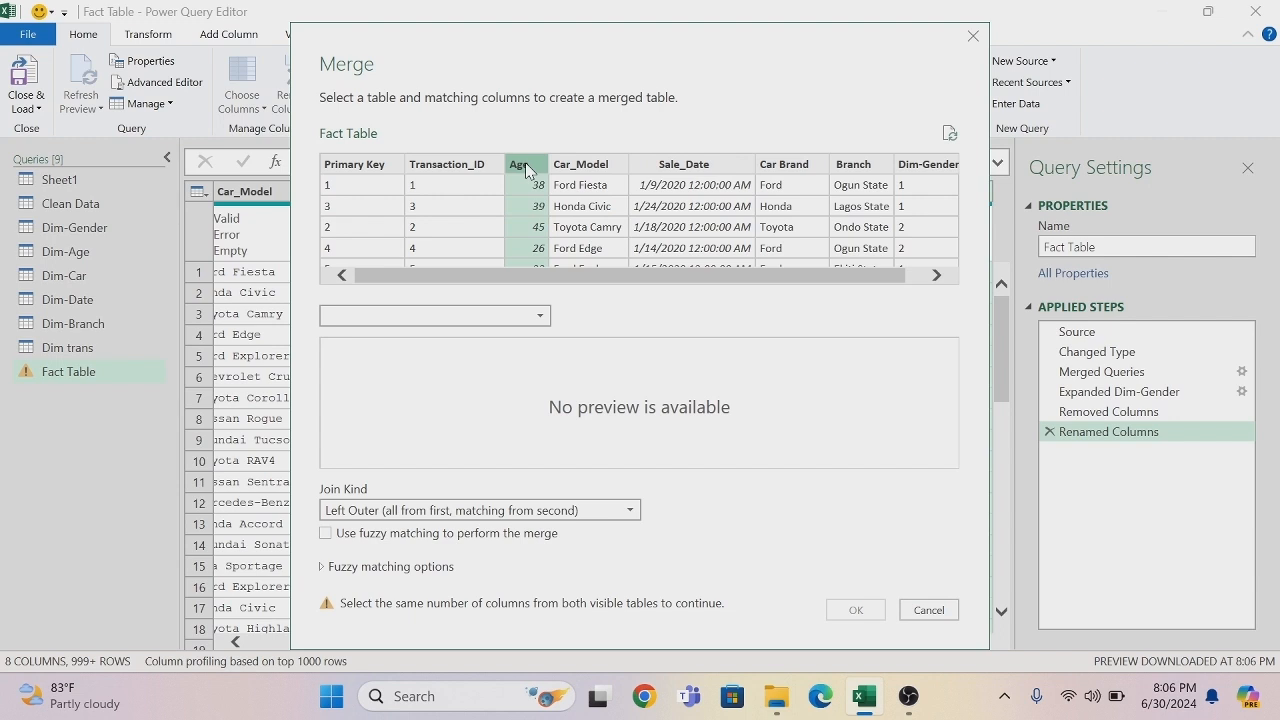
click(540, 316)
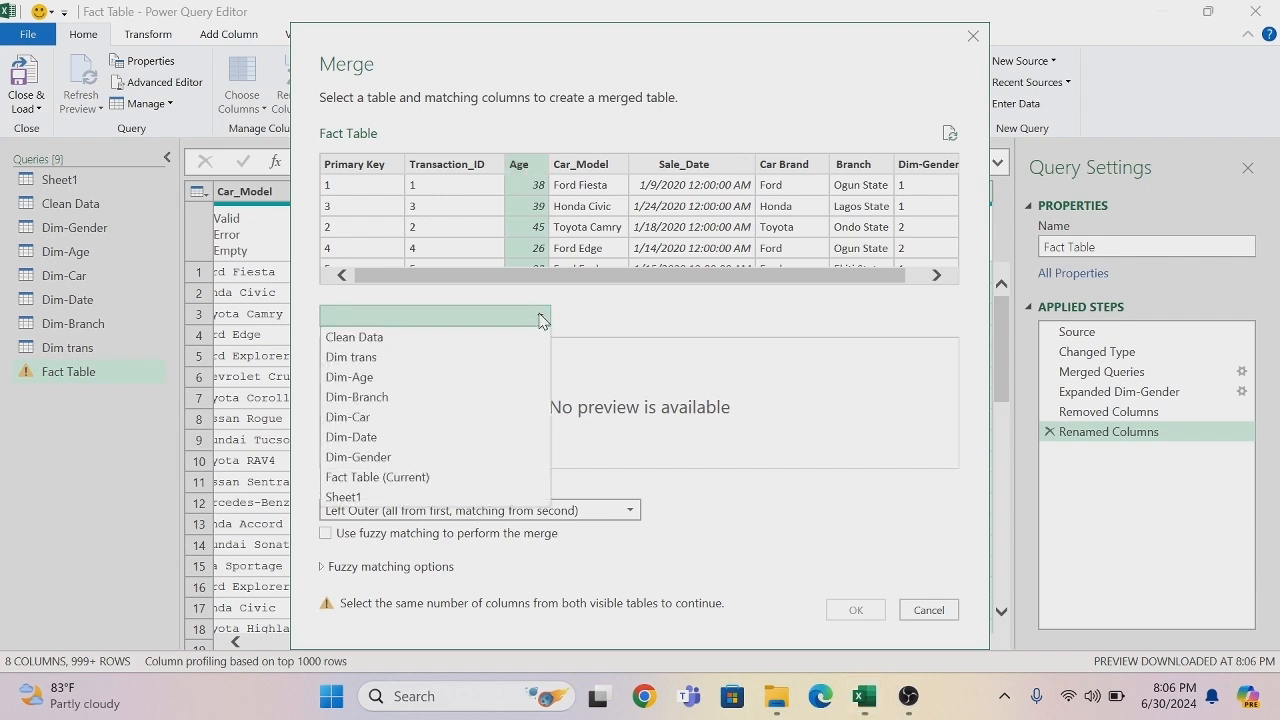
click(362, 378)
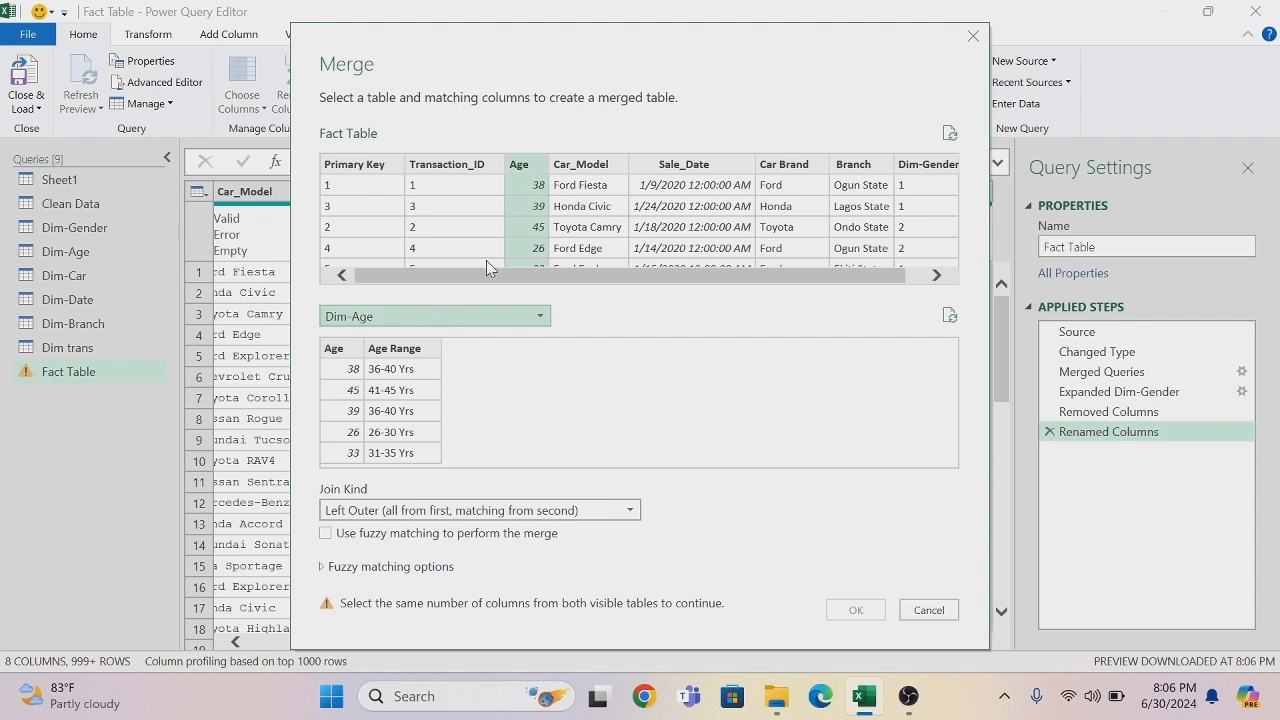
click(338, 349)
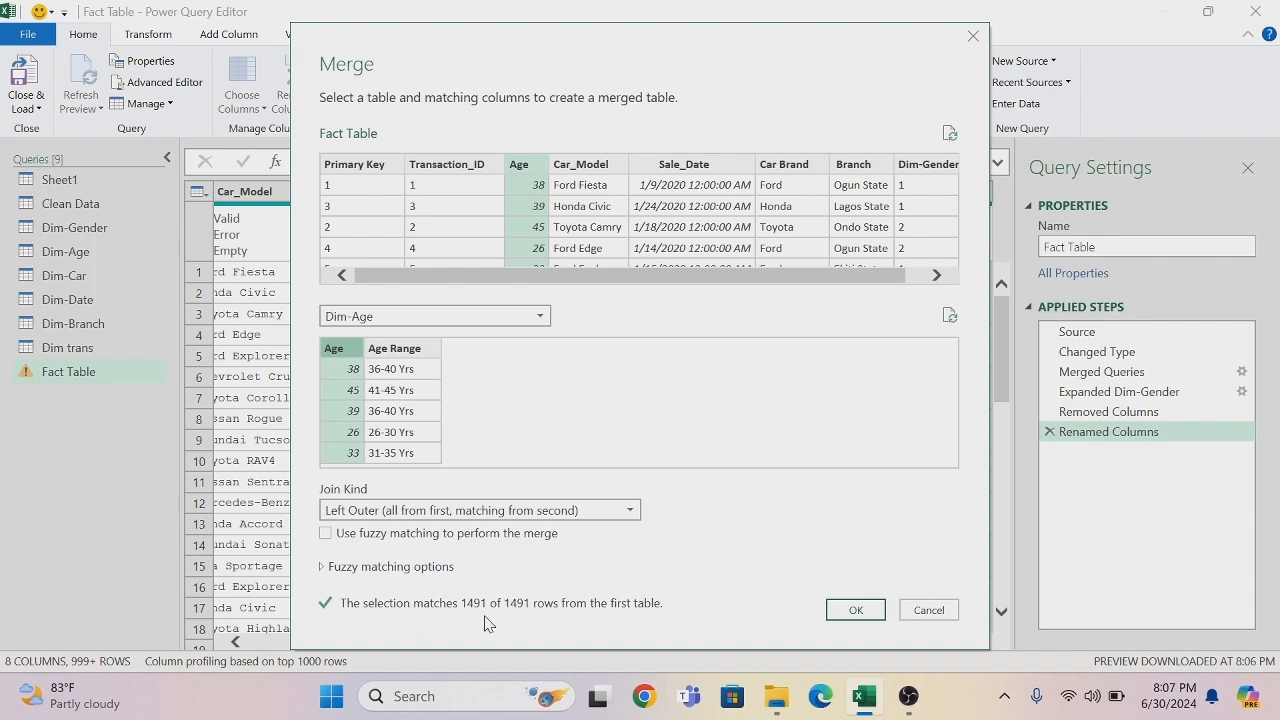
click(858, 612)
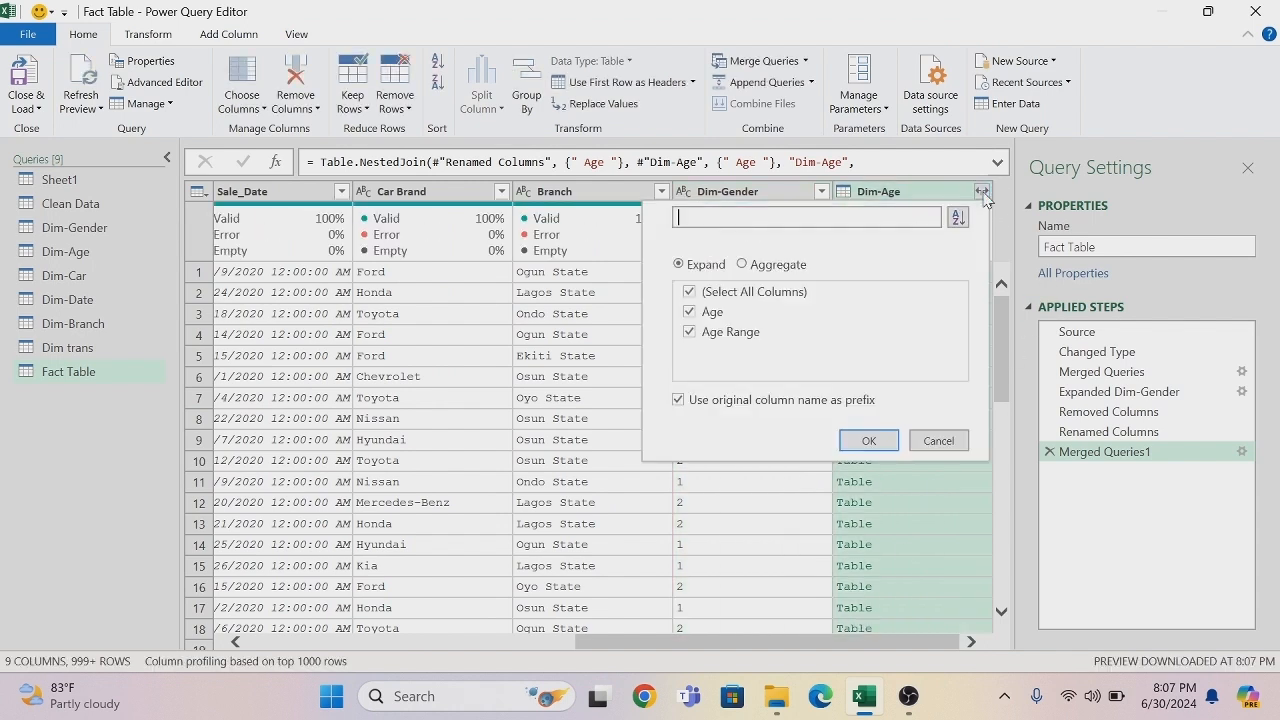
- Expand the merged Dim-Age column to only Age, without using the original column name as prefix
click(689, 292)
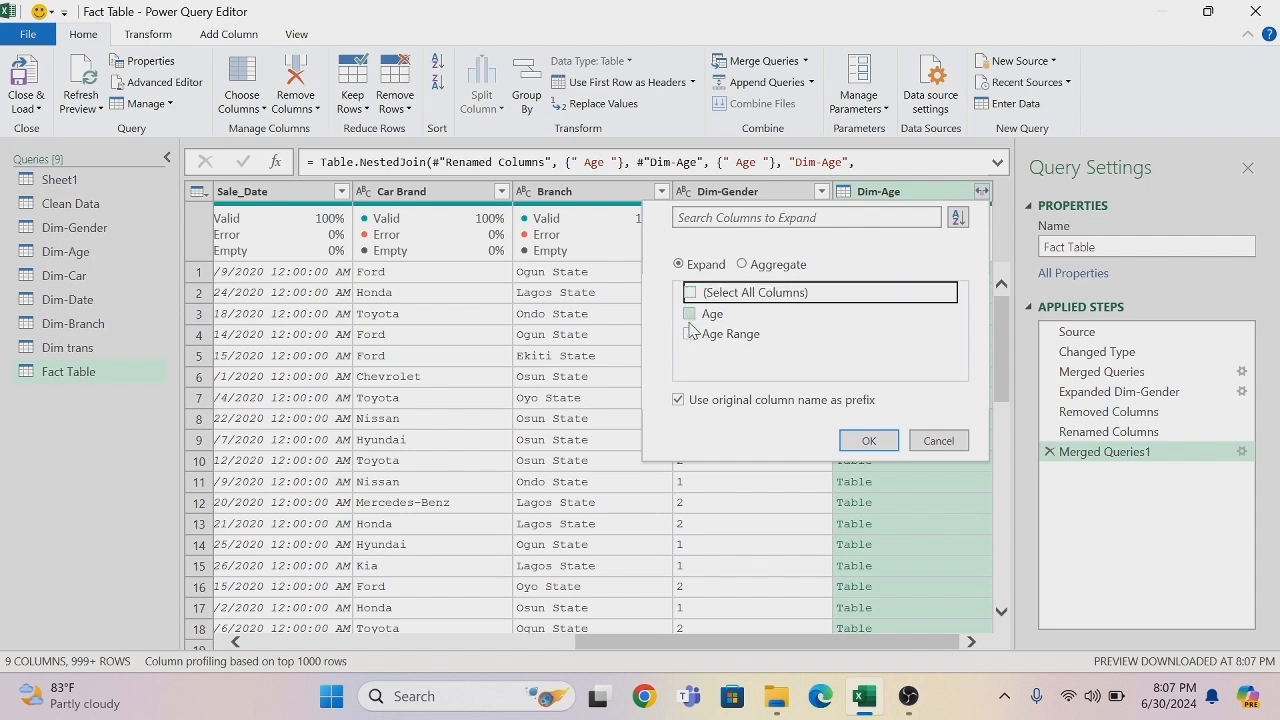
click(690, 315)
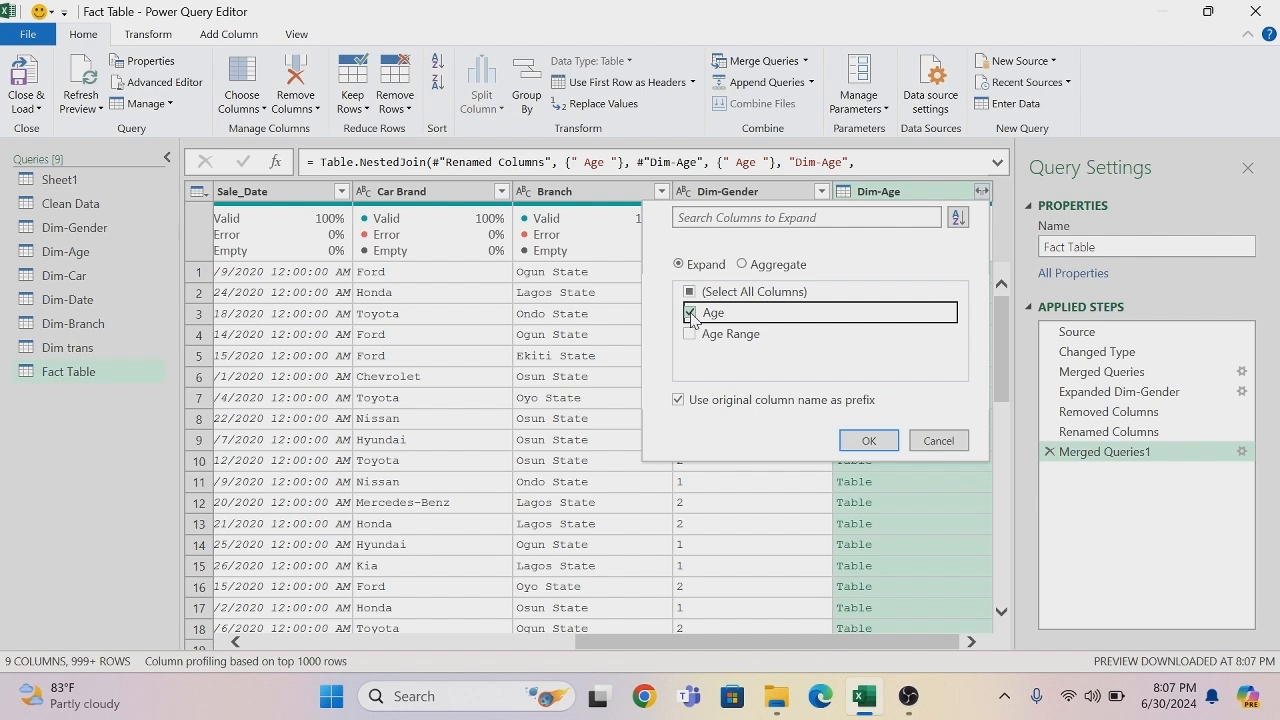
click(678, 400)
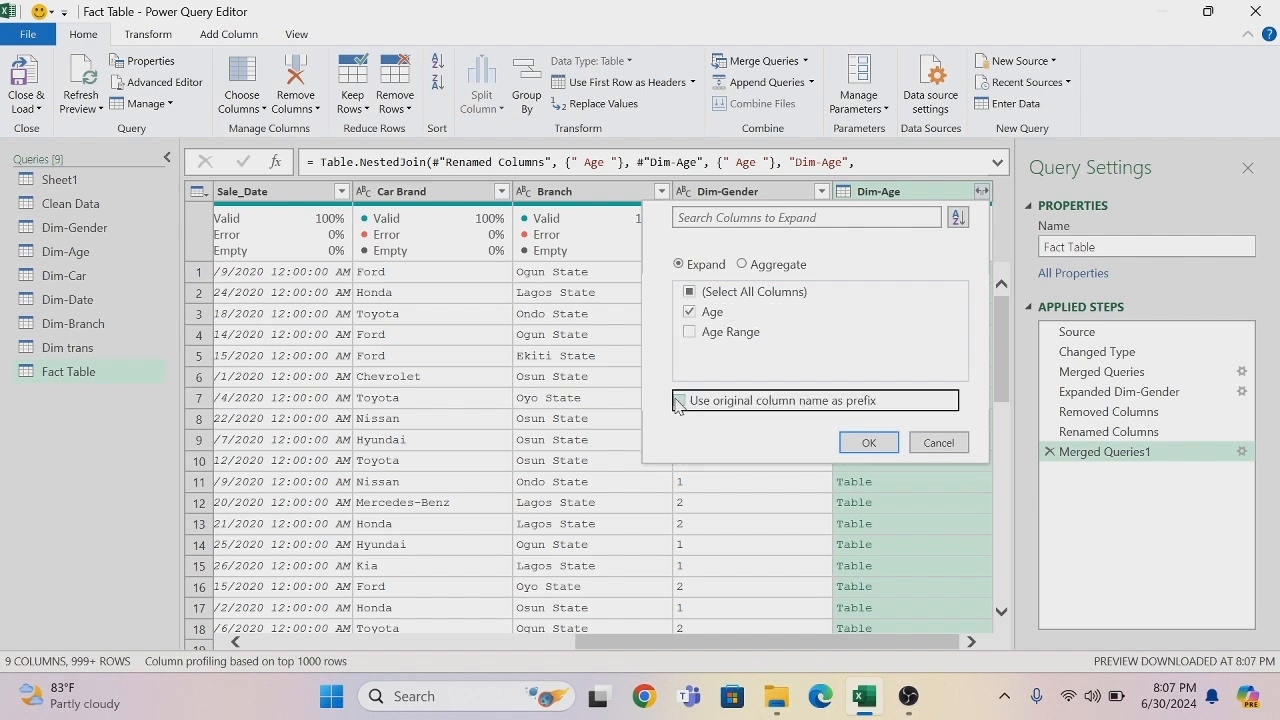
click(869, 443)
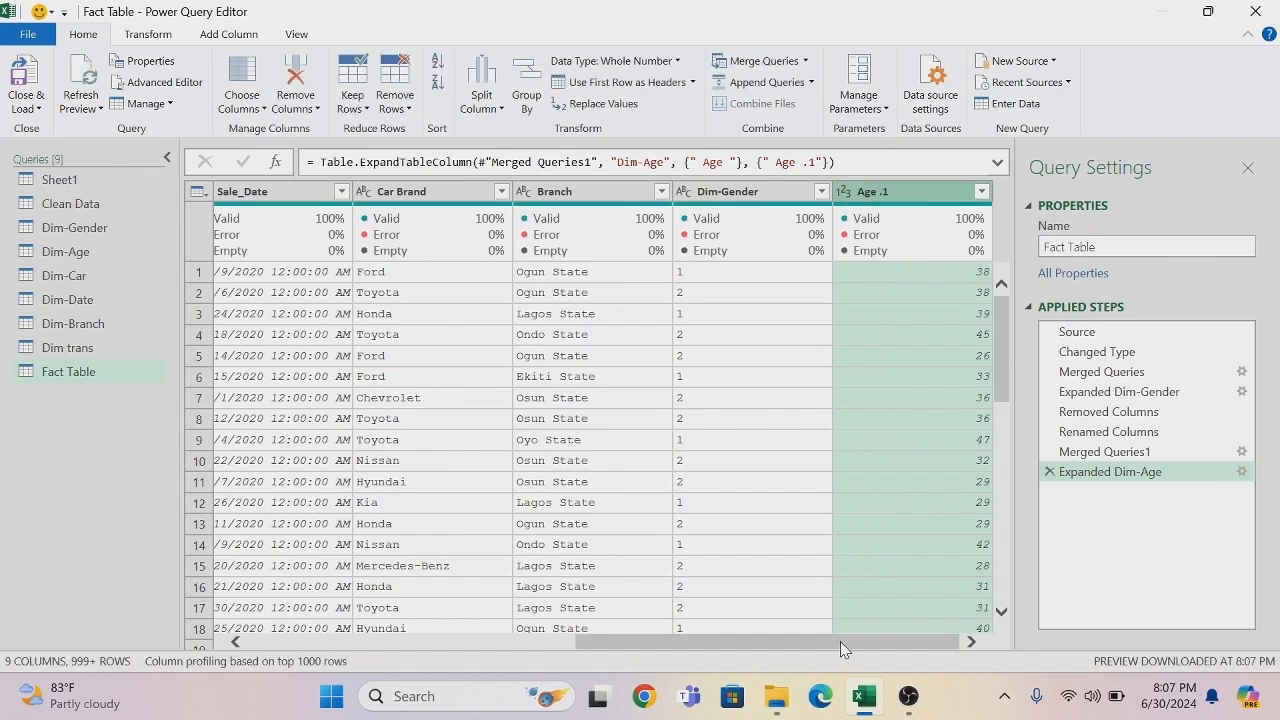
- Remove the original Age column next to Transaction_ID from the Fact Table query
drag(840, 649, 533, 671)
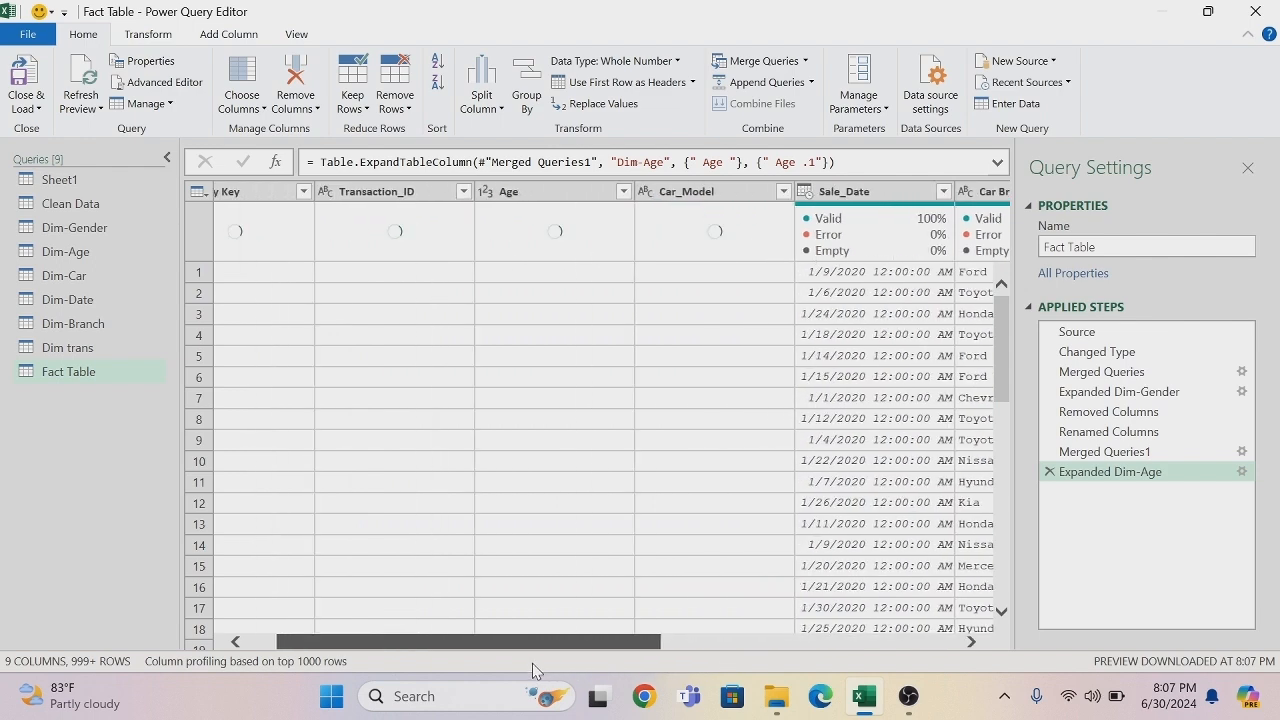
right_click(561, 200)
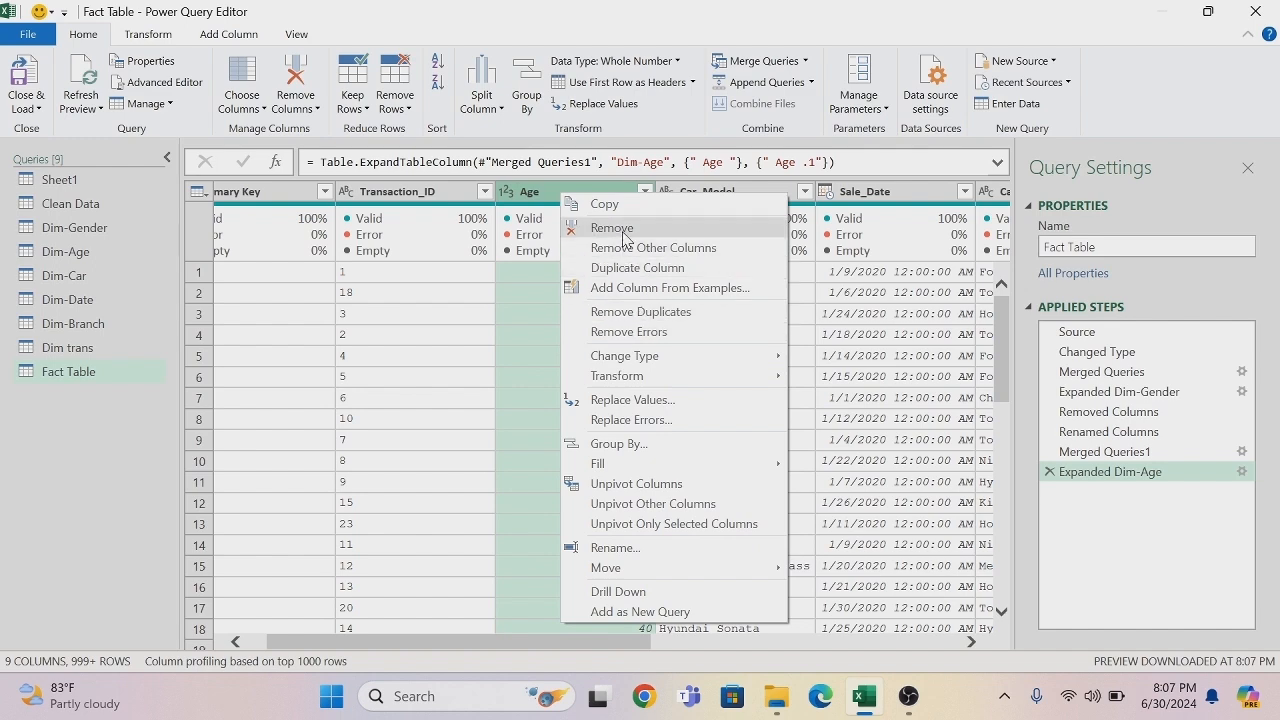
key(Escape)
key(Delete)
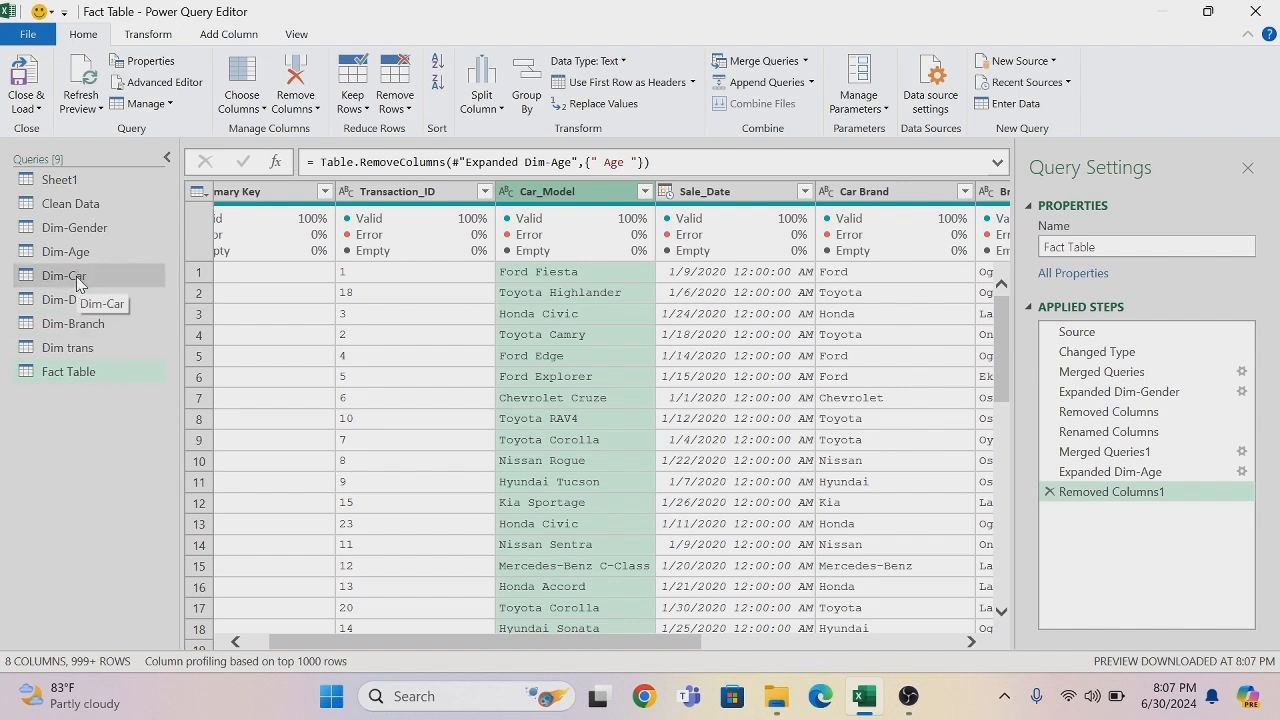
- Merge the Fact Table query with Dim-Car, matching on the Car_Model column of both tables with a Left Outer join
click(777, 63)
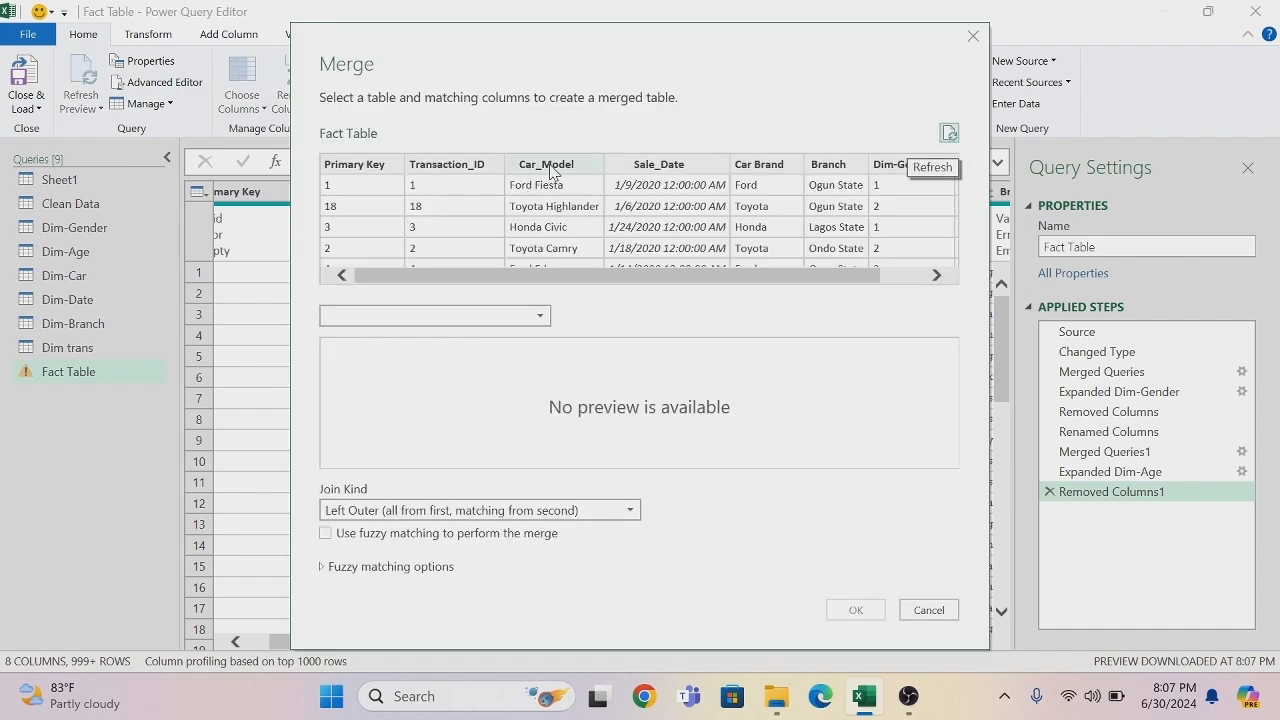
click(549, 166)
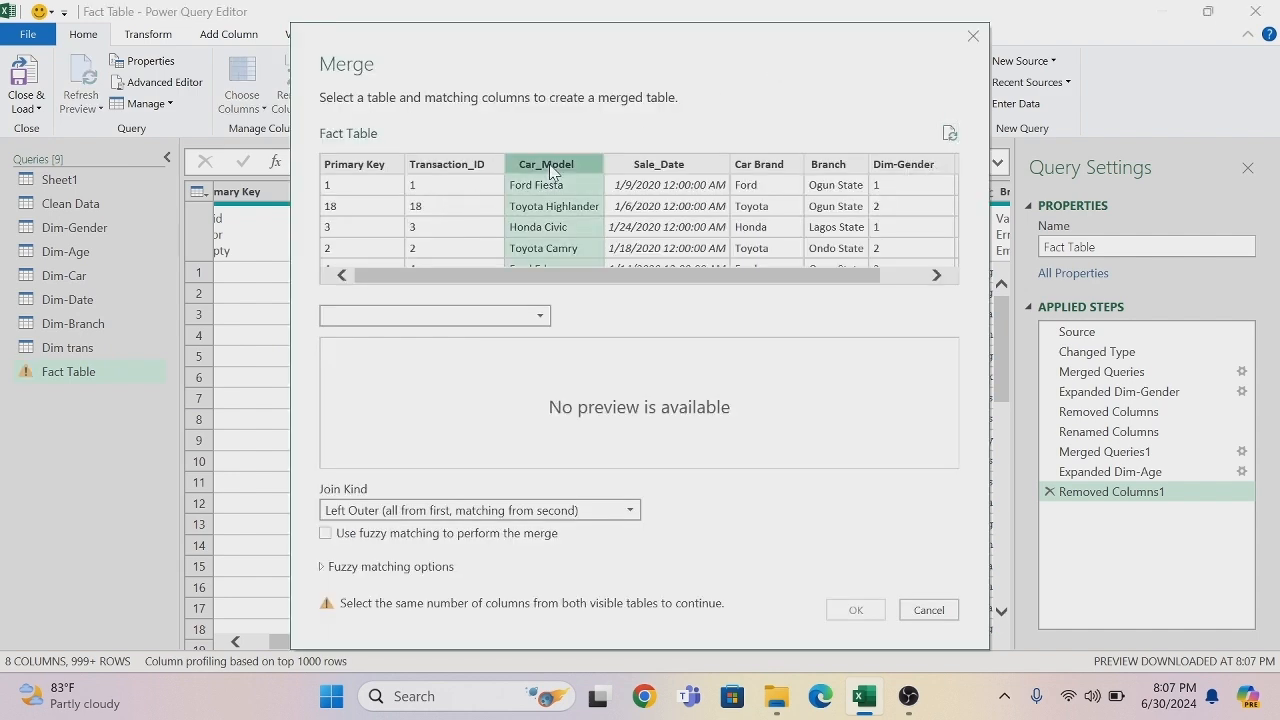
click(541, 317)
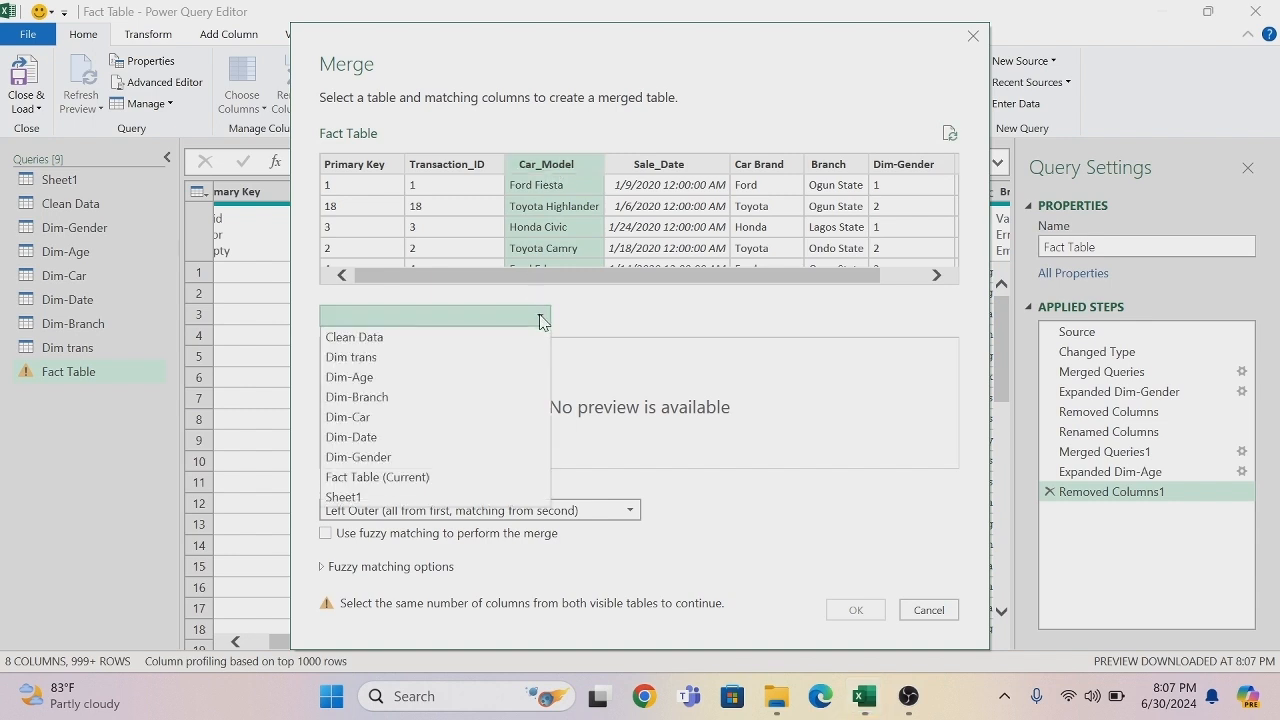
click(372, 420)
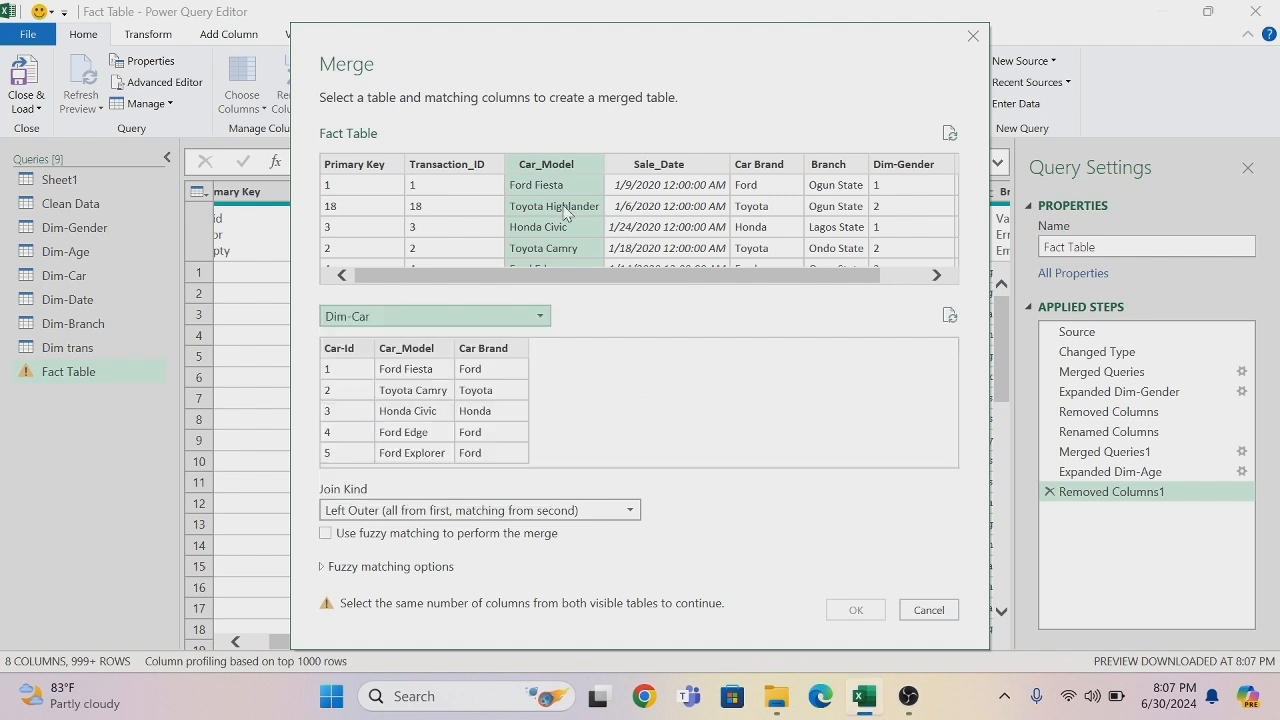
click(424, 350)
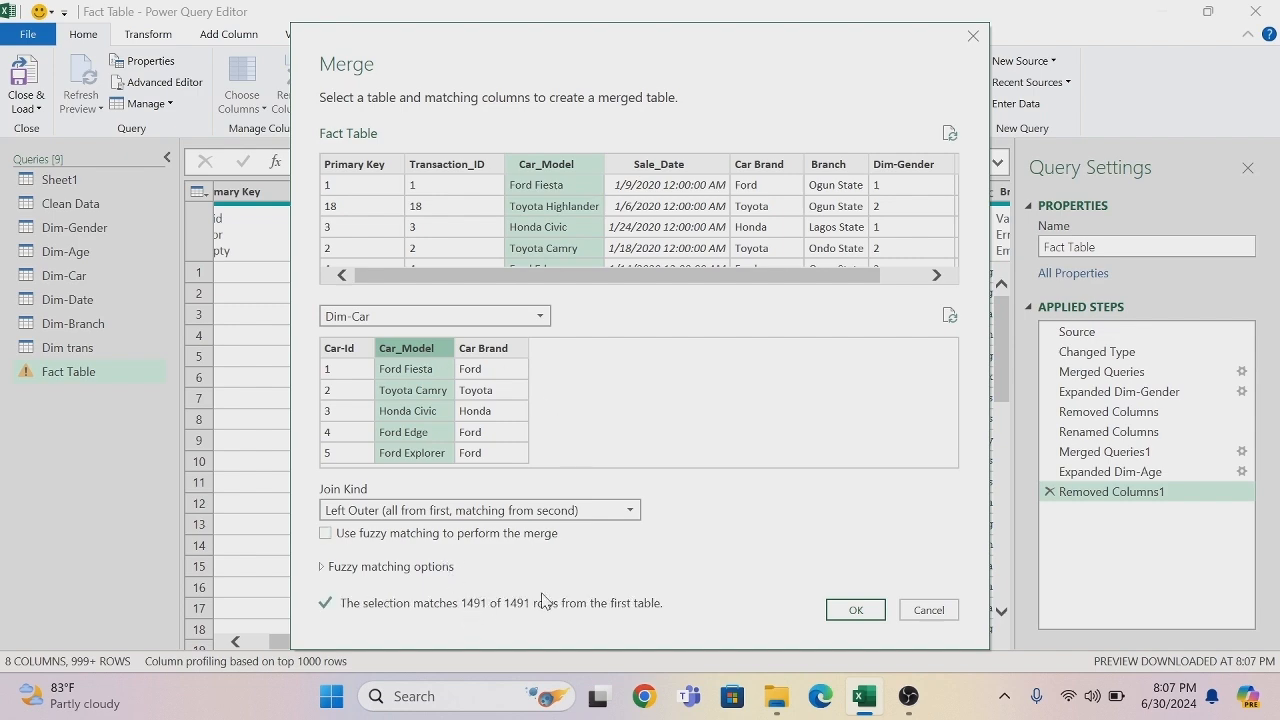
click(850, 610)
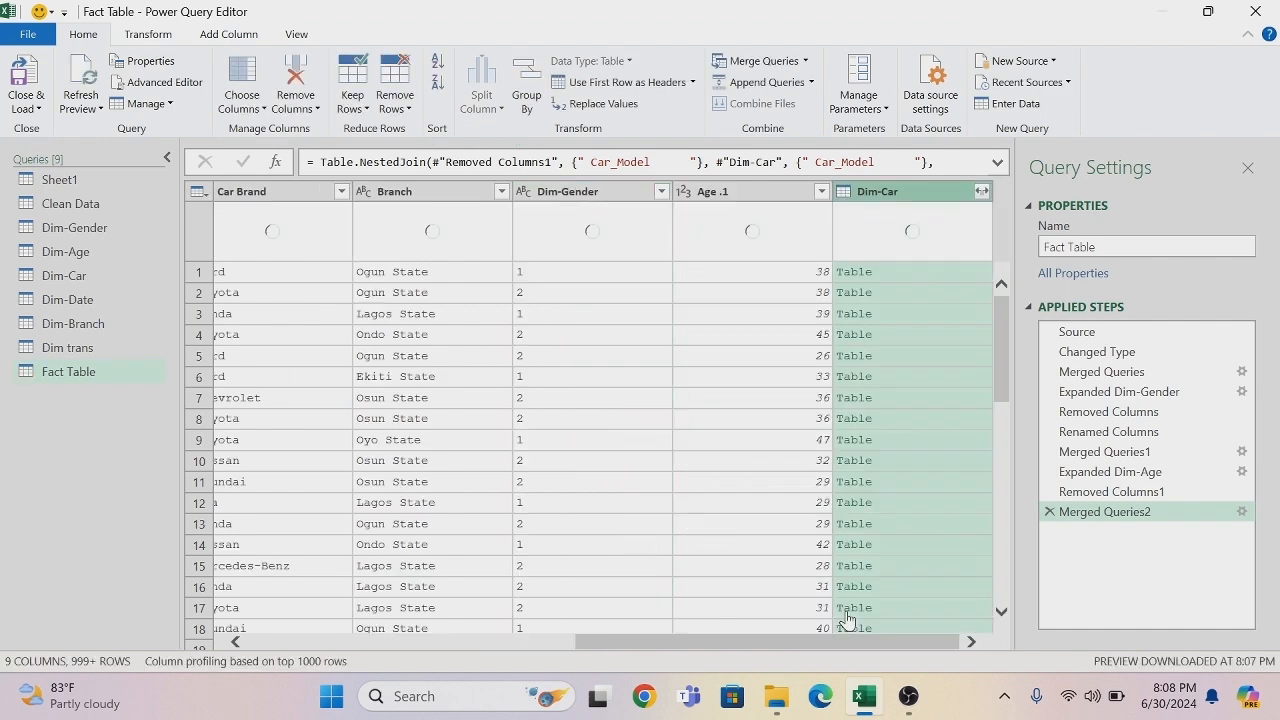
- Expand the merged Dim-Car column to only Car-Id, without the original column name as prefix
click(982, 191)
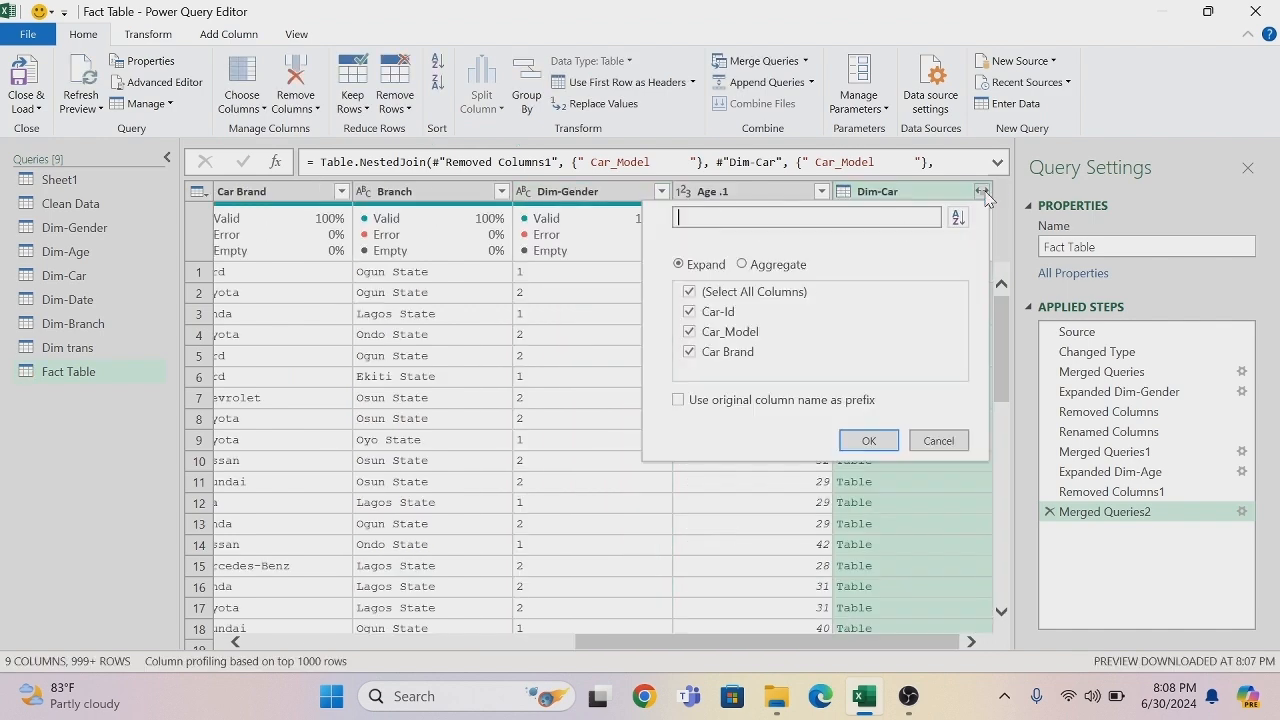
click(689, 293)
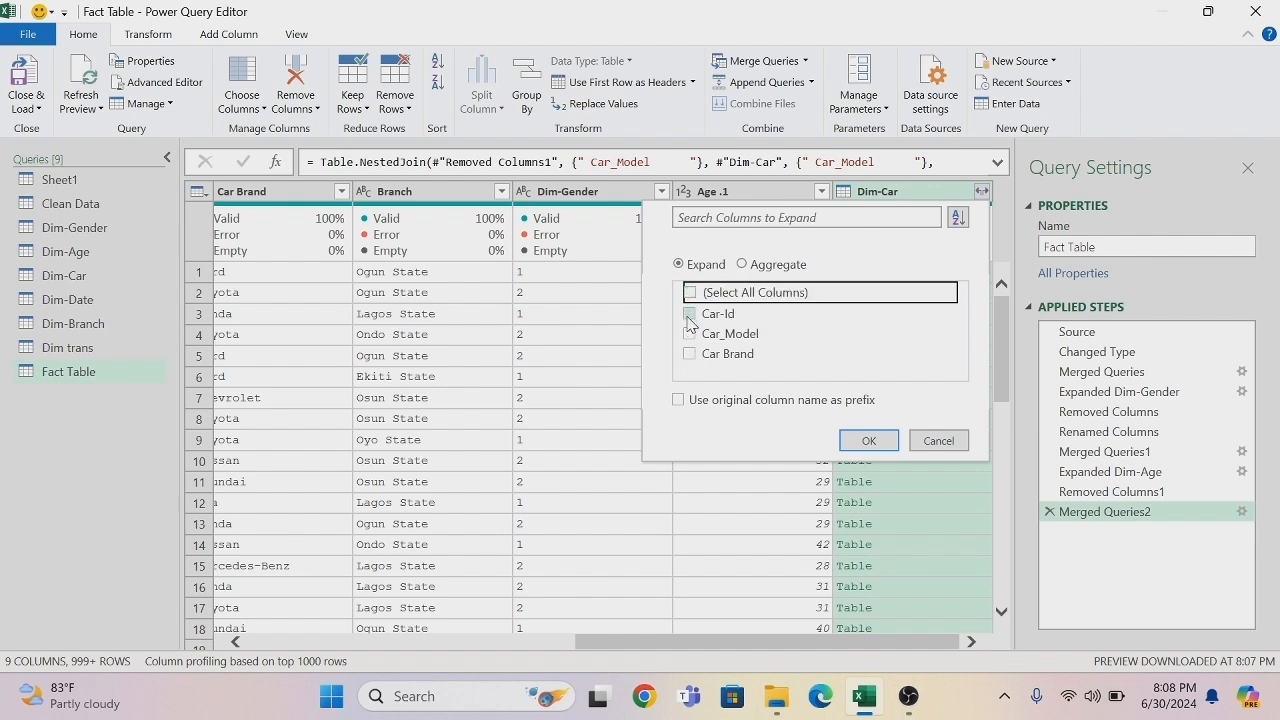
click(689, 316)
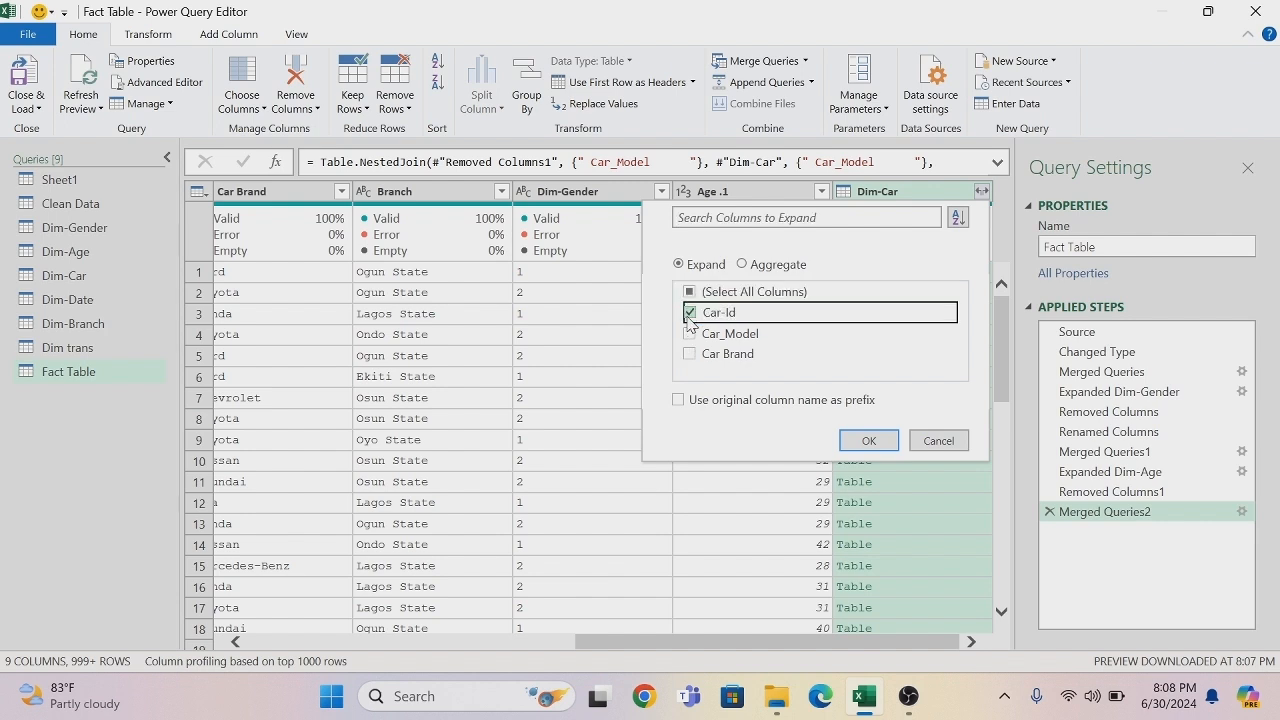
click(867, 441)
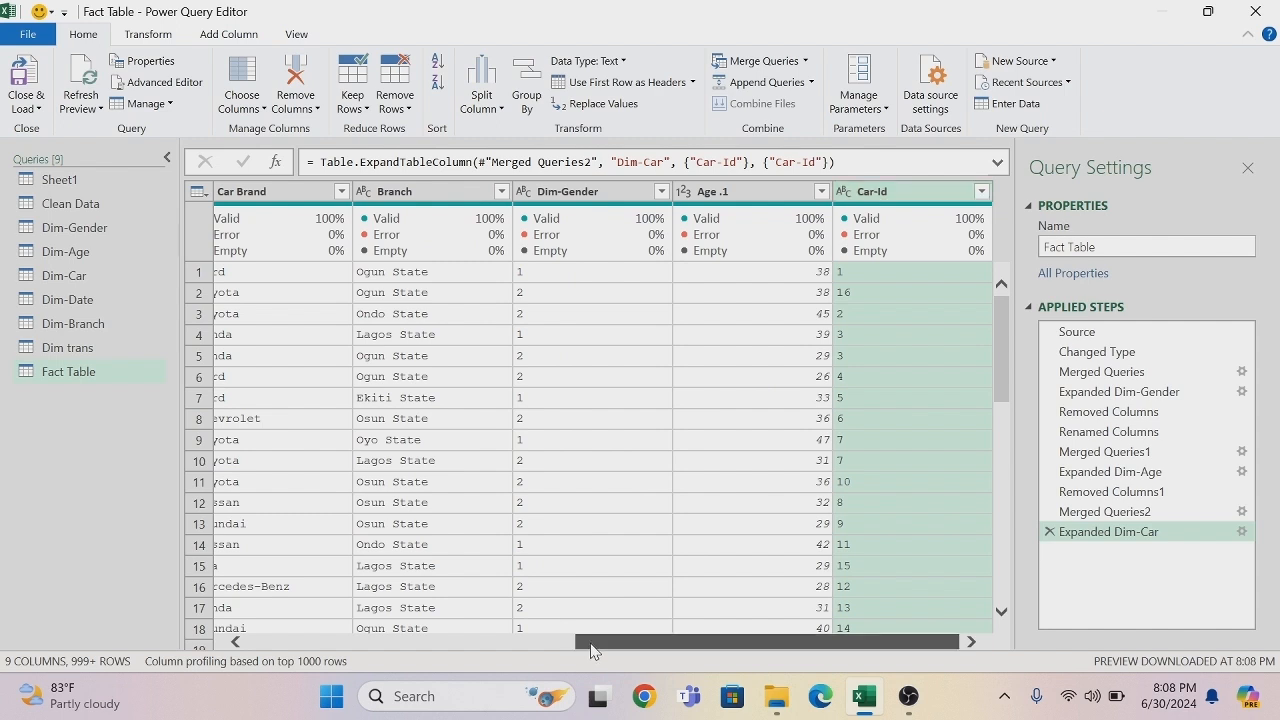
- Remove the Car Brand and Car_Model columns from the Fact Table query
drag(590, 651, 510, 649)
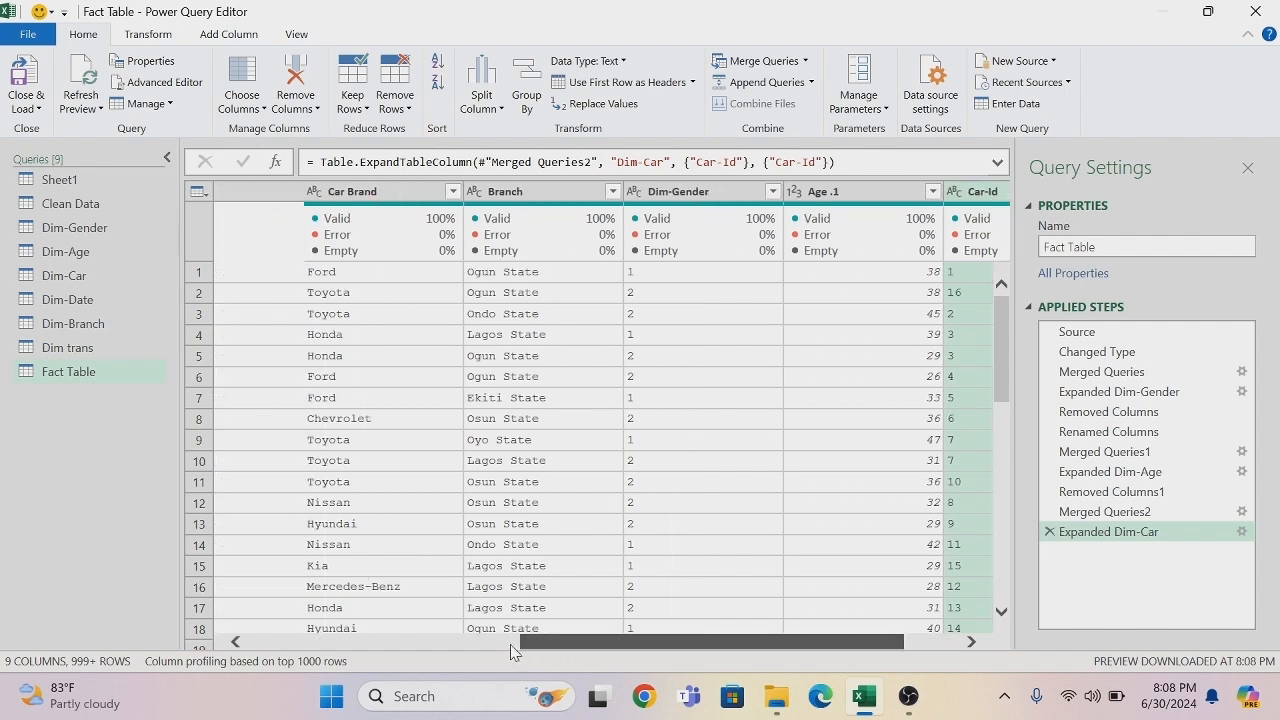
right_click(437, 200)
click(475, 236)
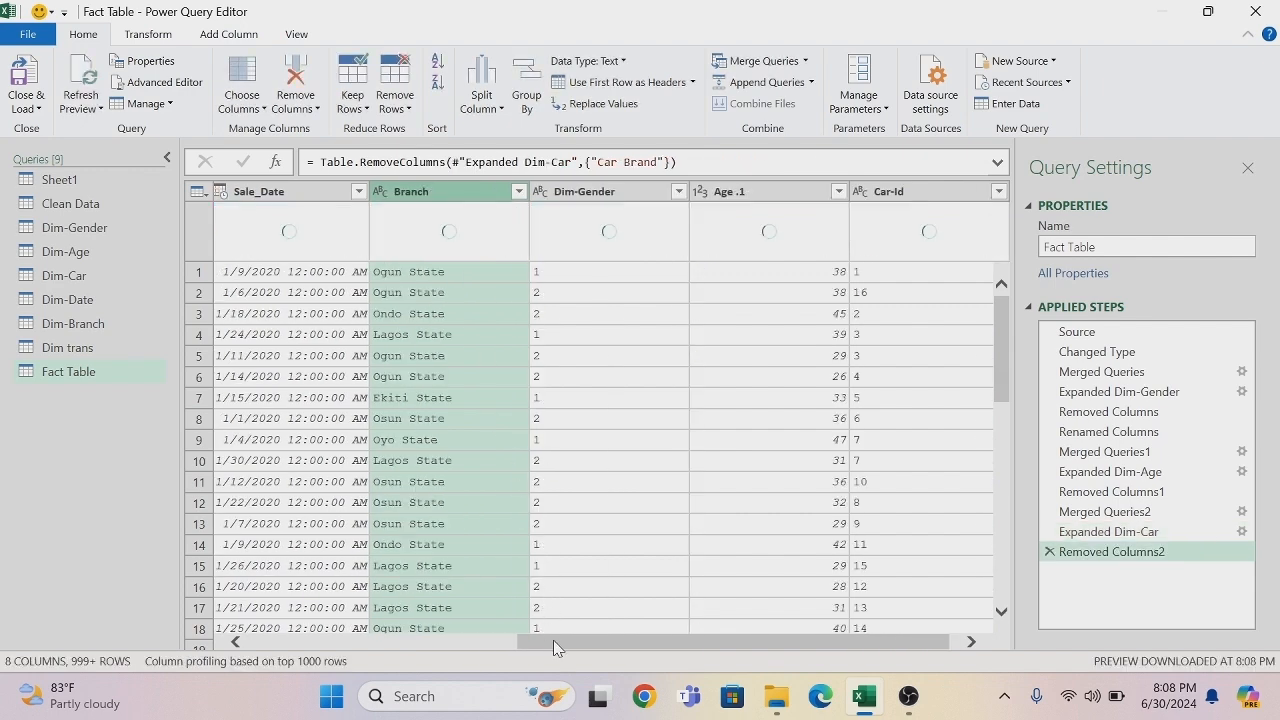
drag(553, 640, 388, 532)
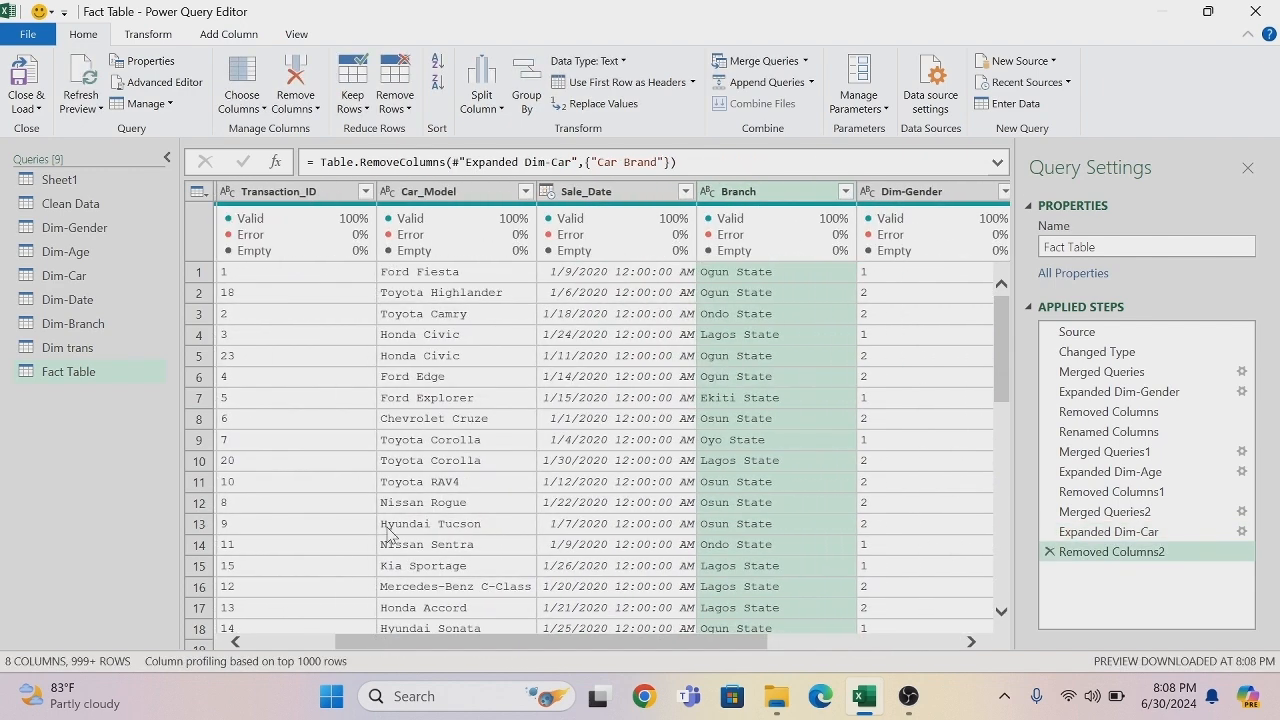
right_click(421, 194)
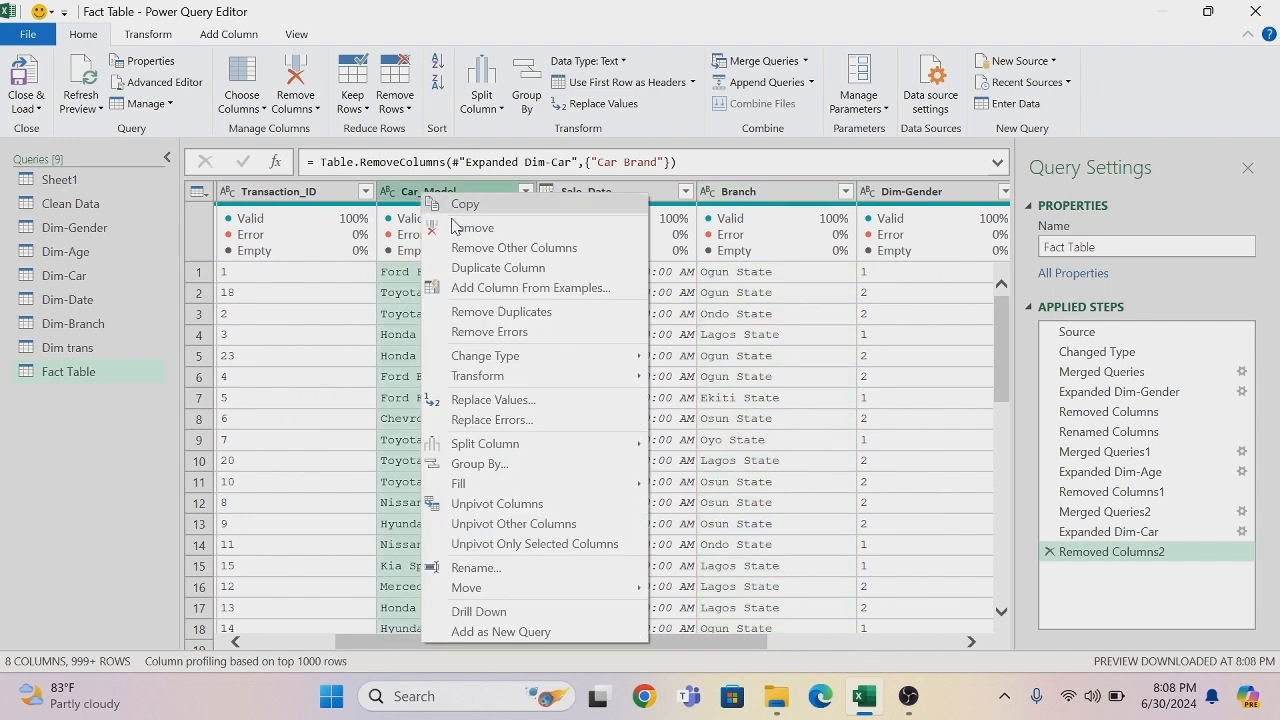
click(459, 228)
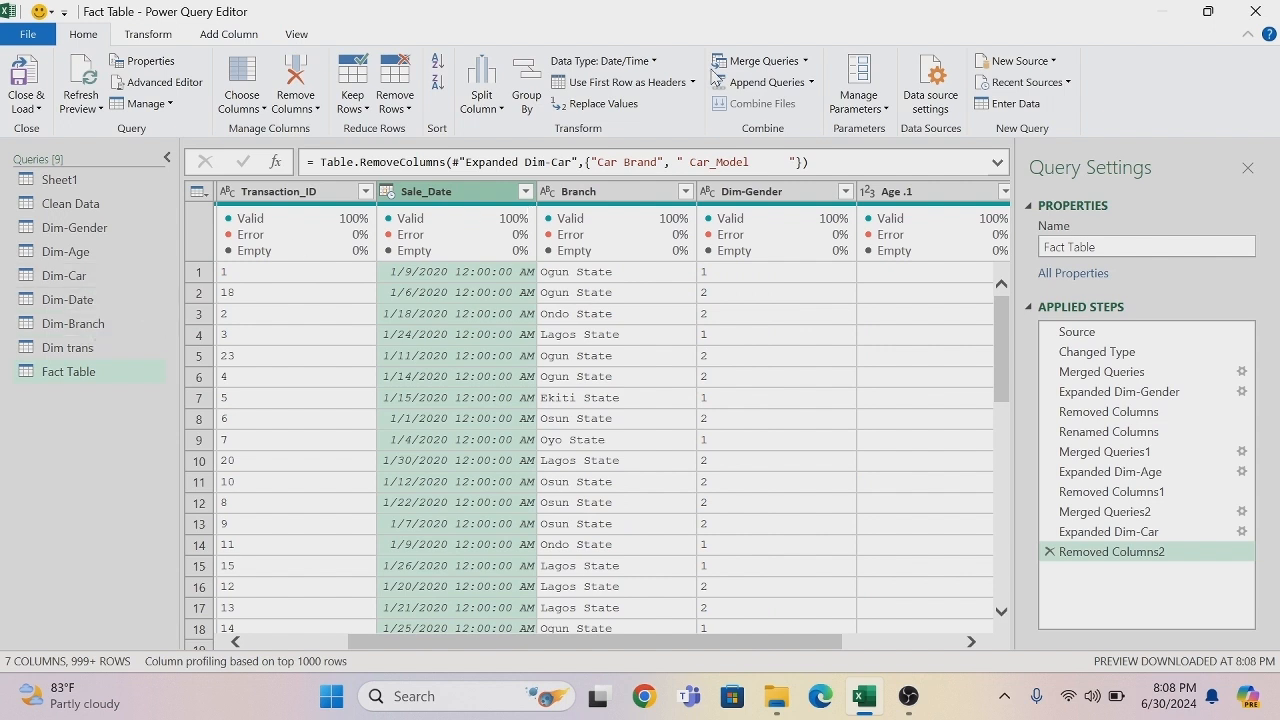
click(805, 63)
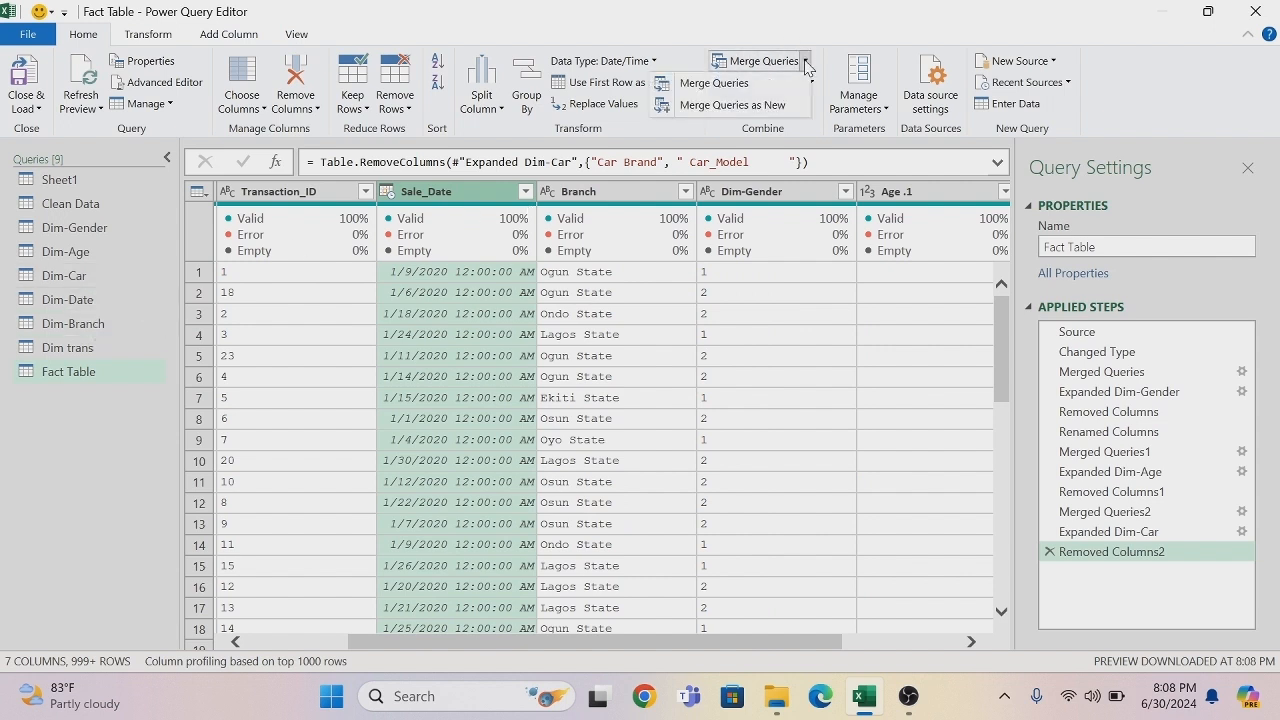
click(744, 88)
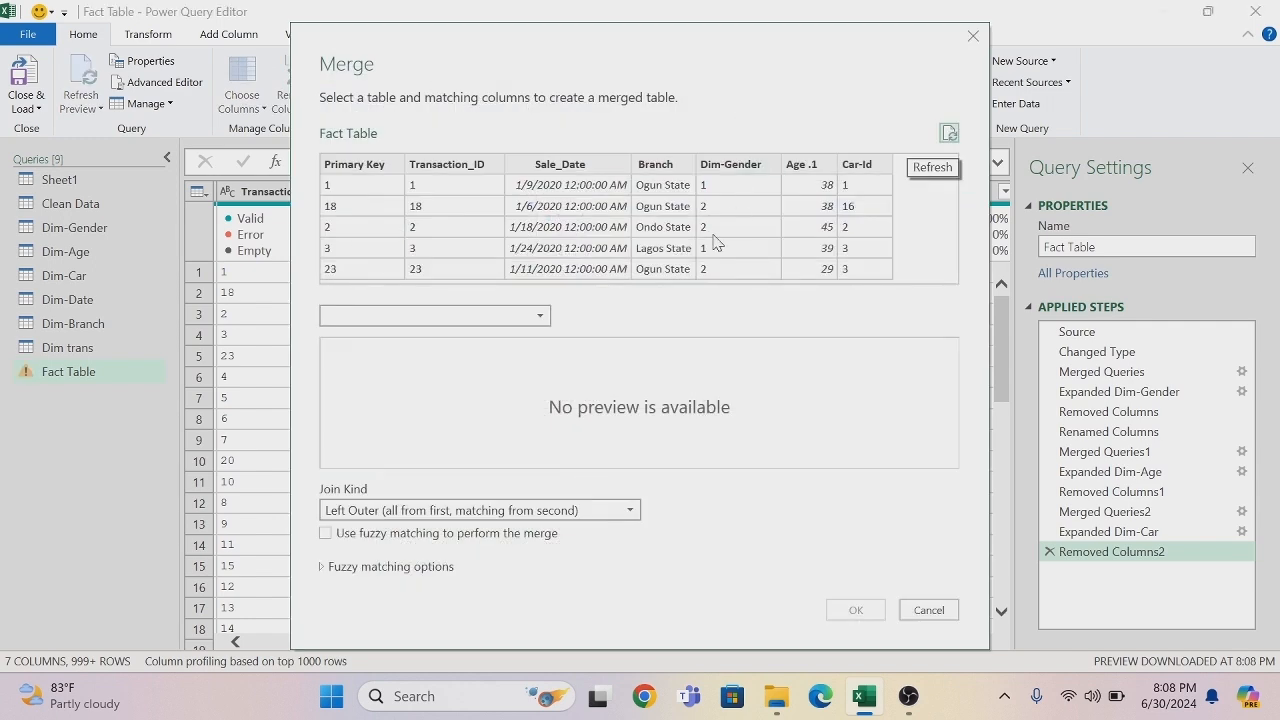
click(588, 172)
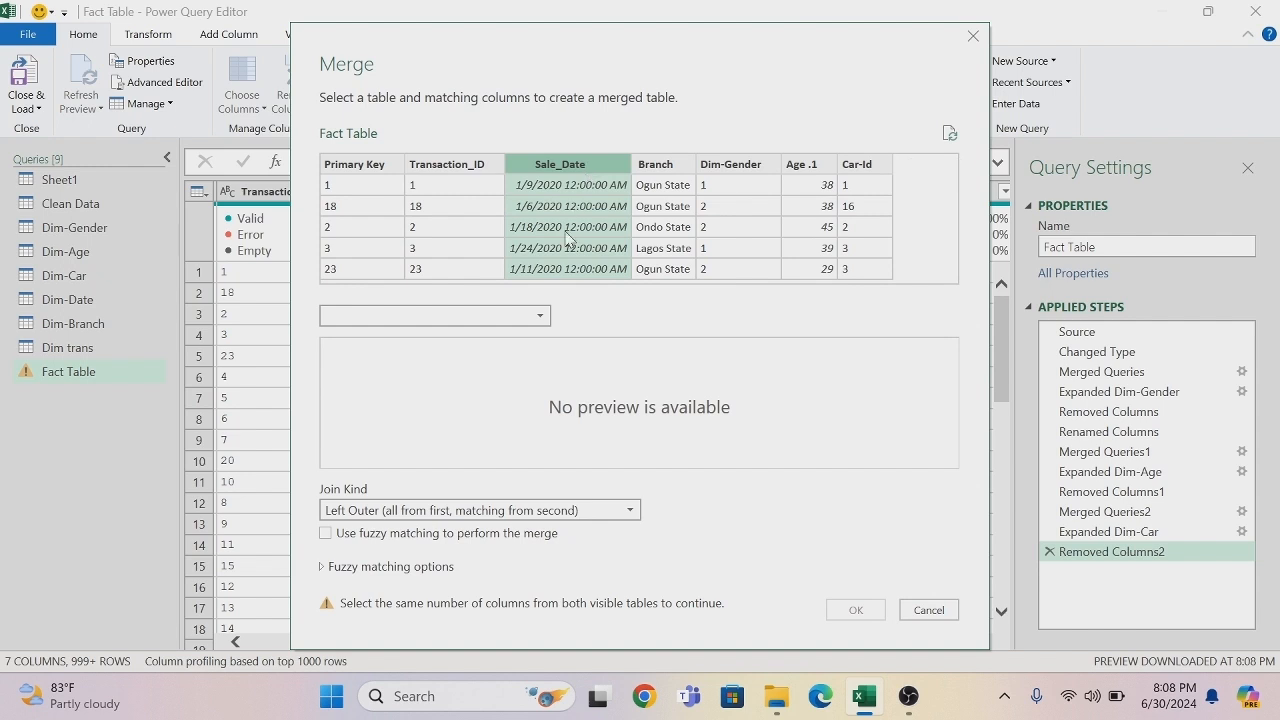
click(541, 317)
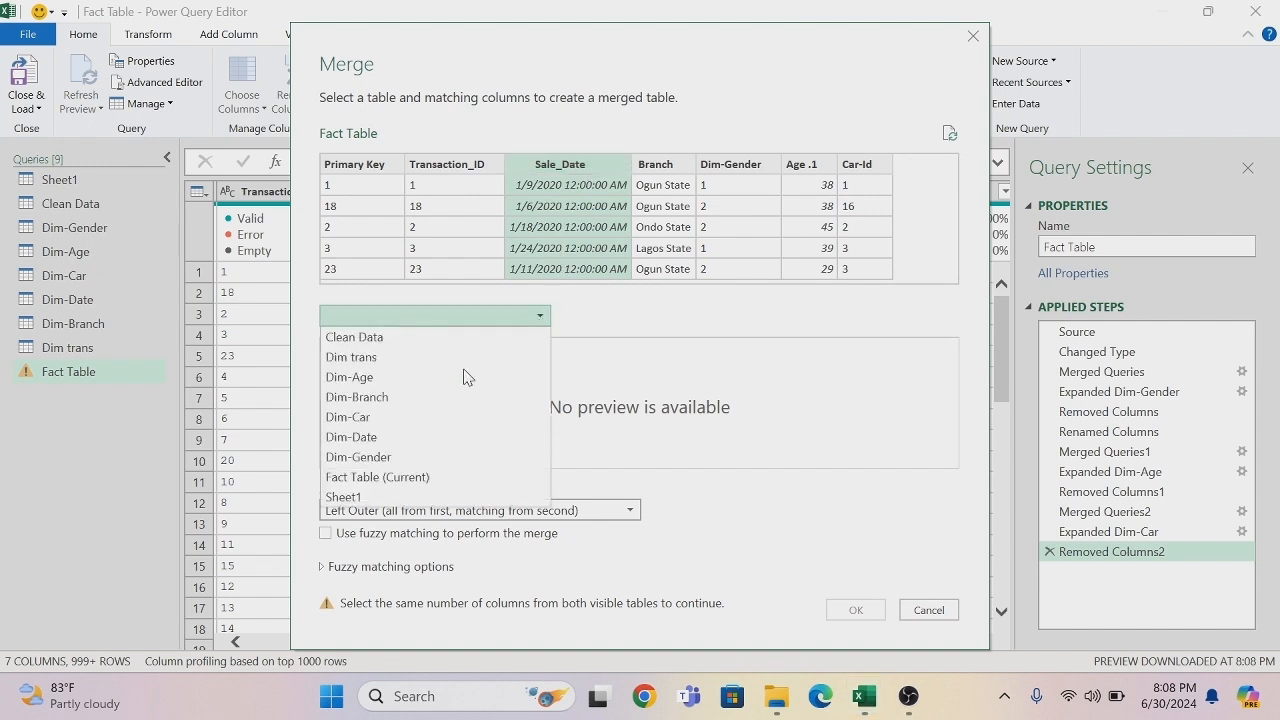
click(369, 439)
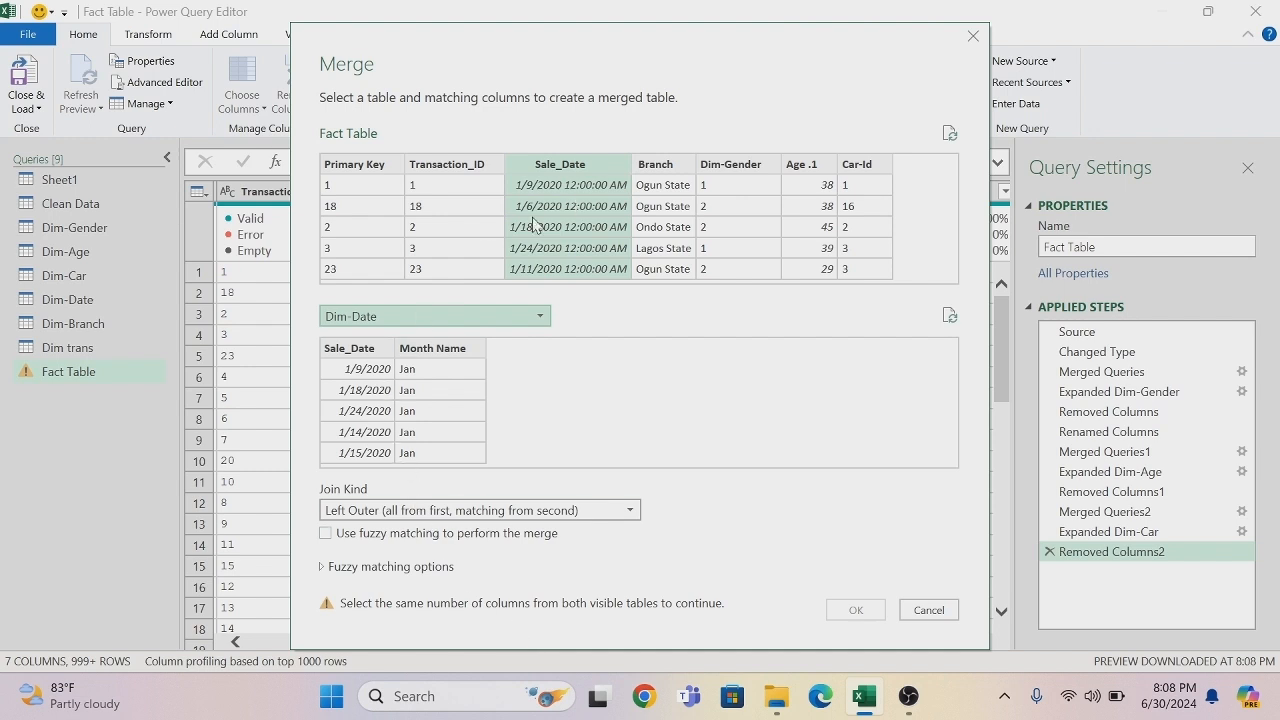
click(368, 352)
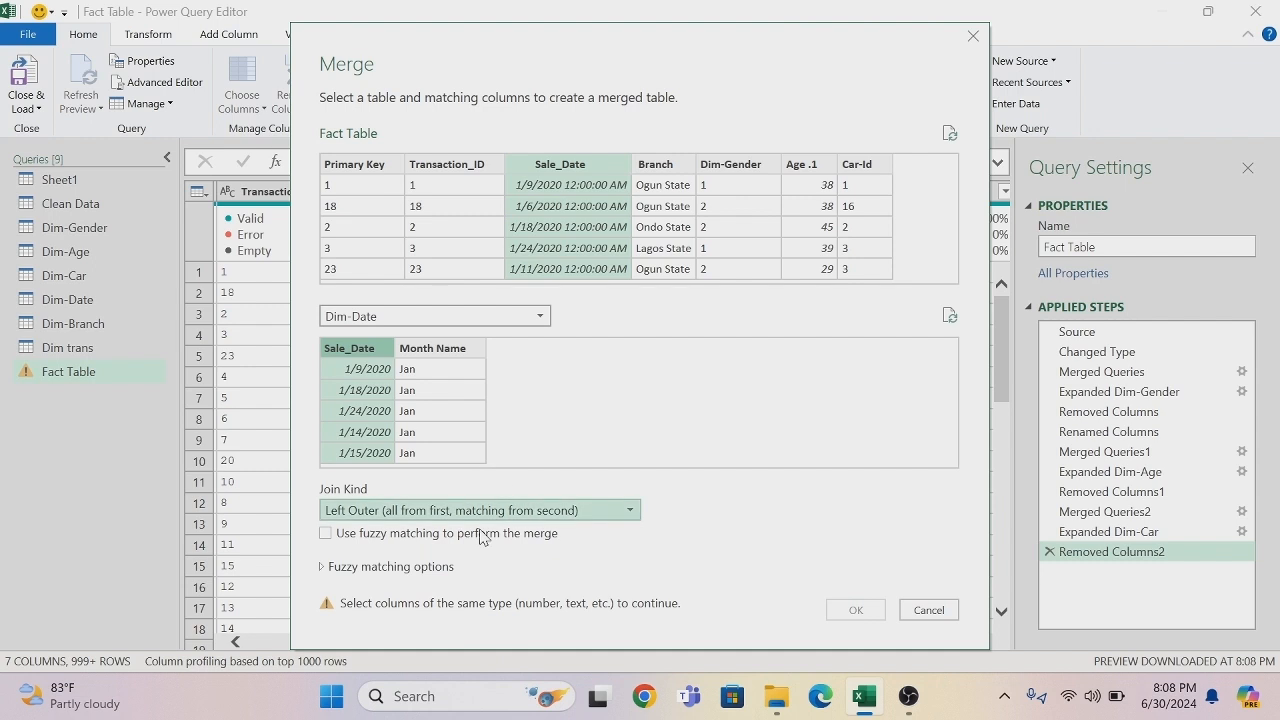
click(560, 170)
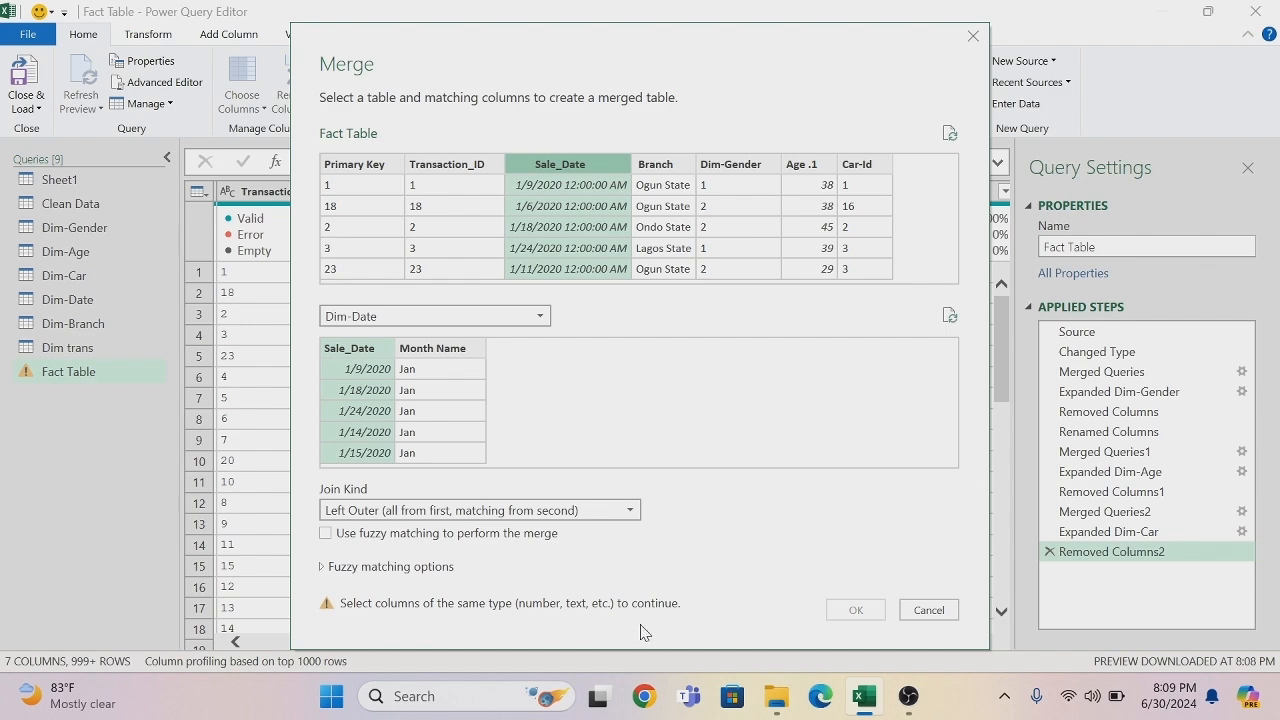
click(928, 610)
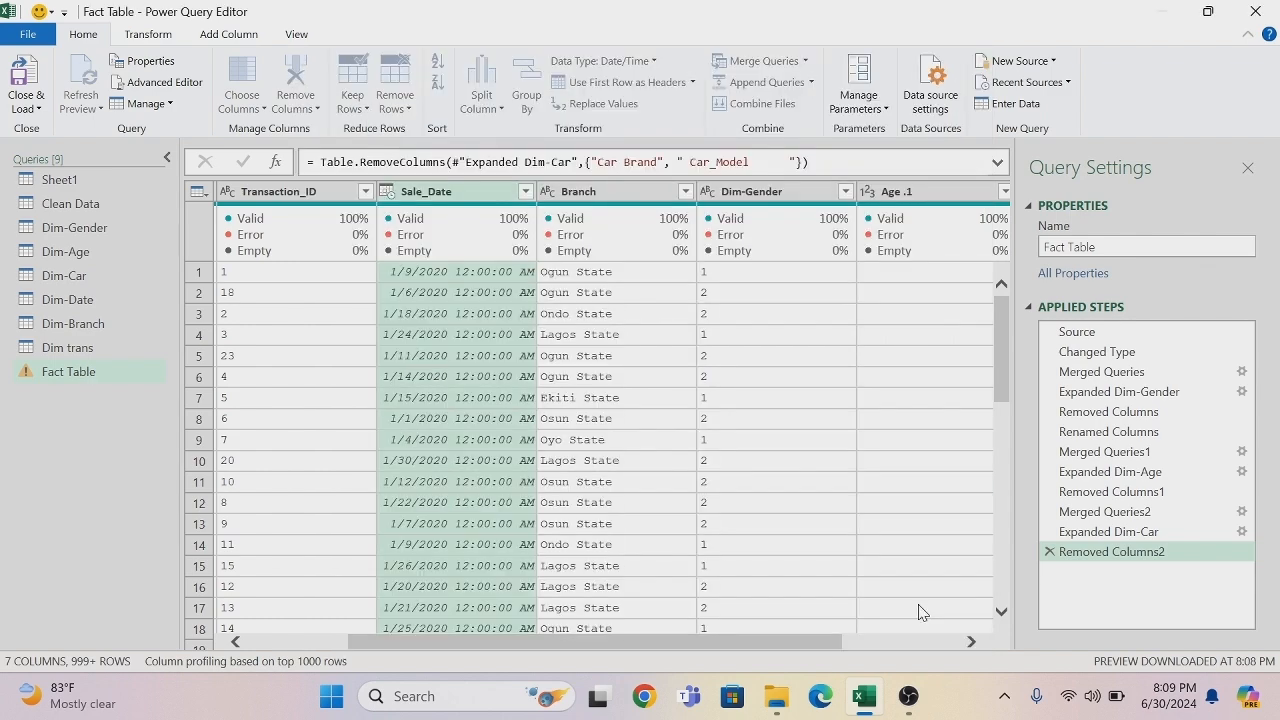
- Change the Sale_Date column's type to Date and merge the Fact Table with Dim-Date on Sale_Date using a Left Outer join
click(387, 192)
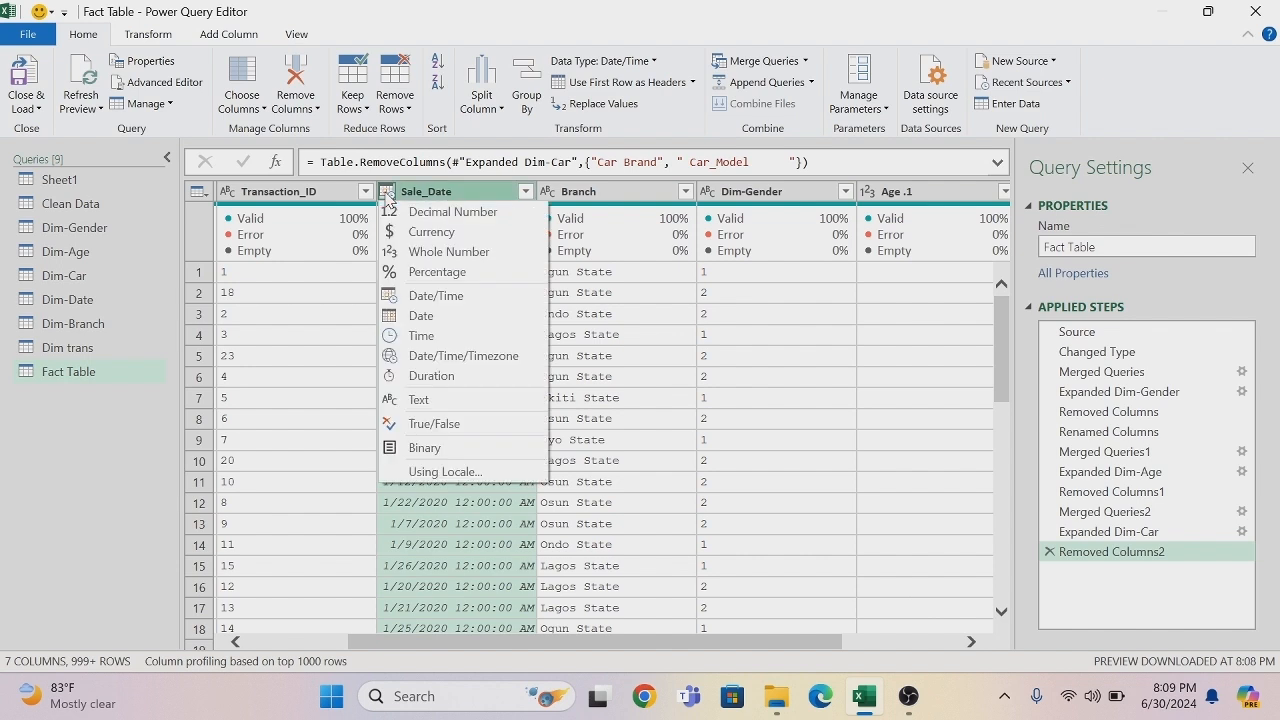
click(421, 316)
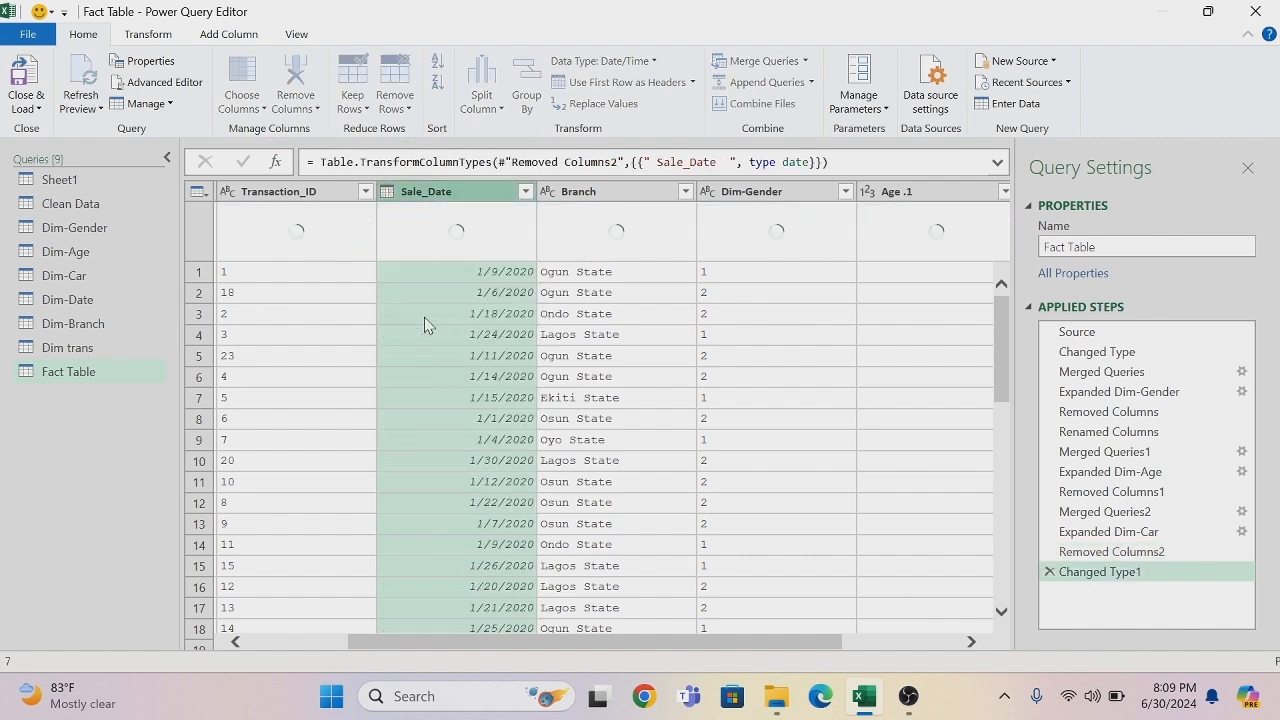
click(806, 62)
click(727, 84)
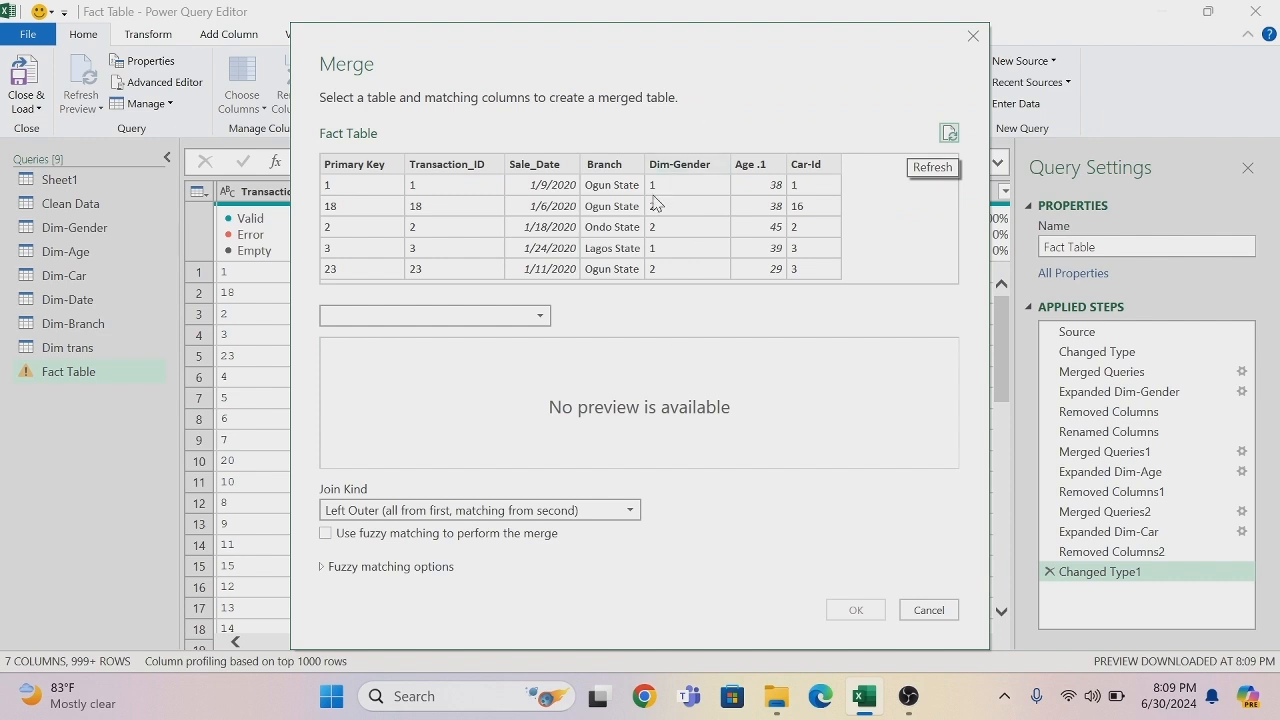
click(546, 166)
click(540, 316)
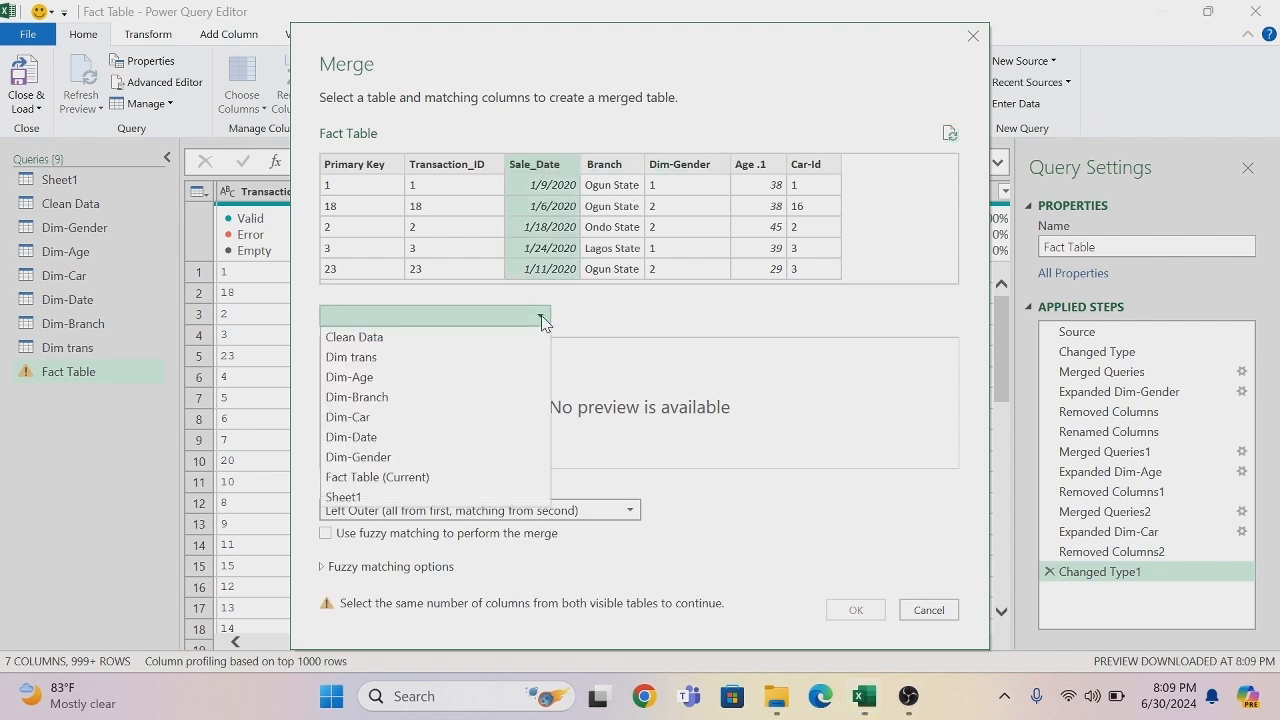
click(362, 441)
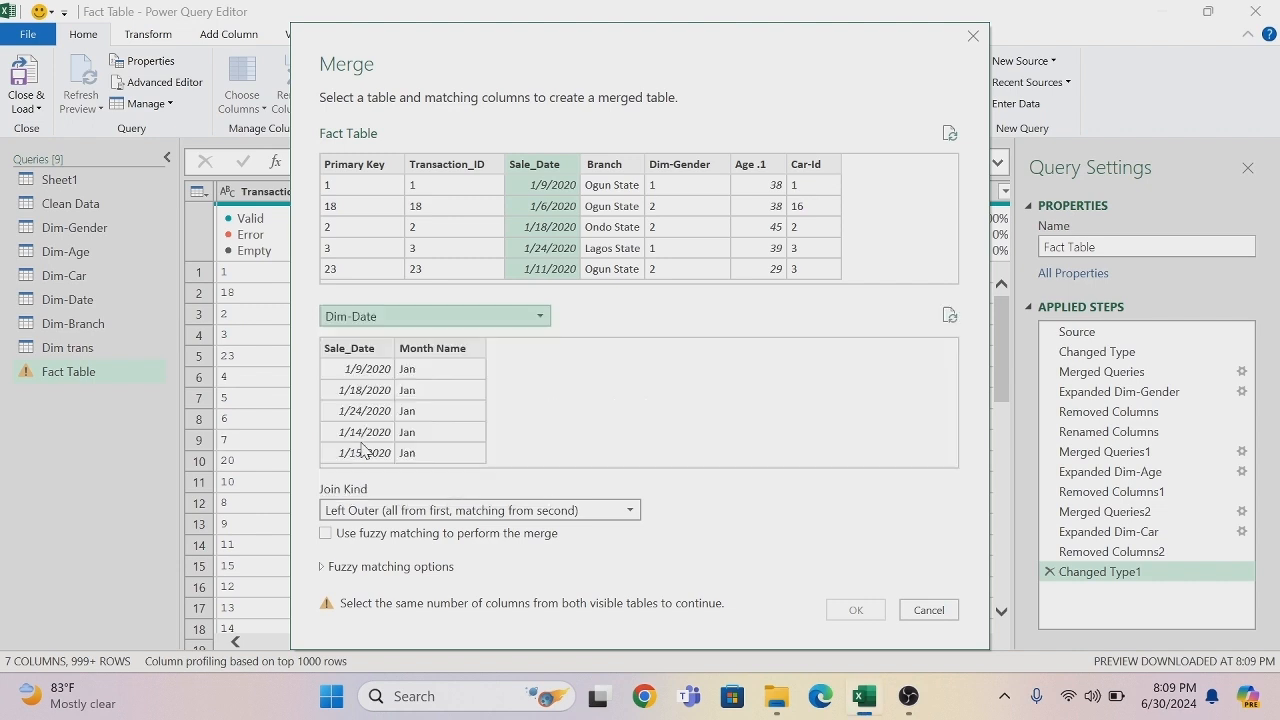
click(366, 349)
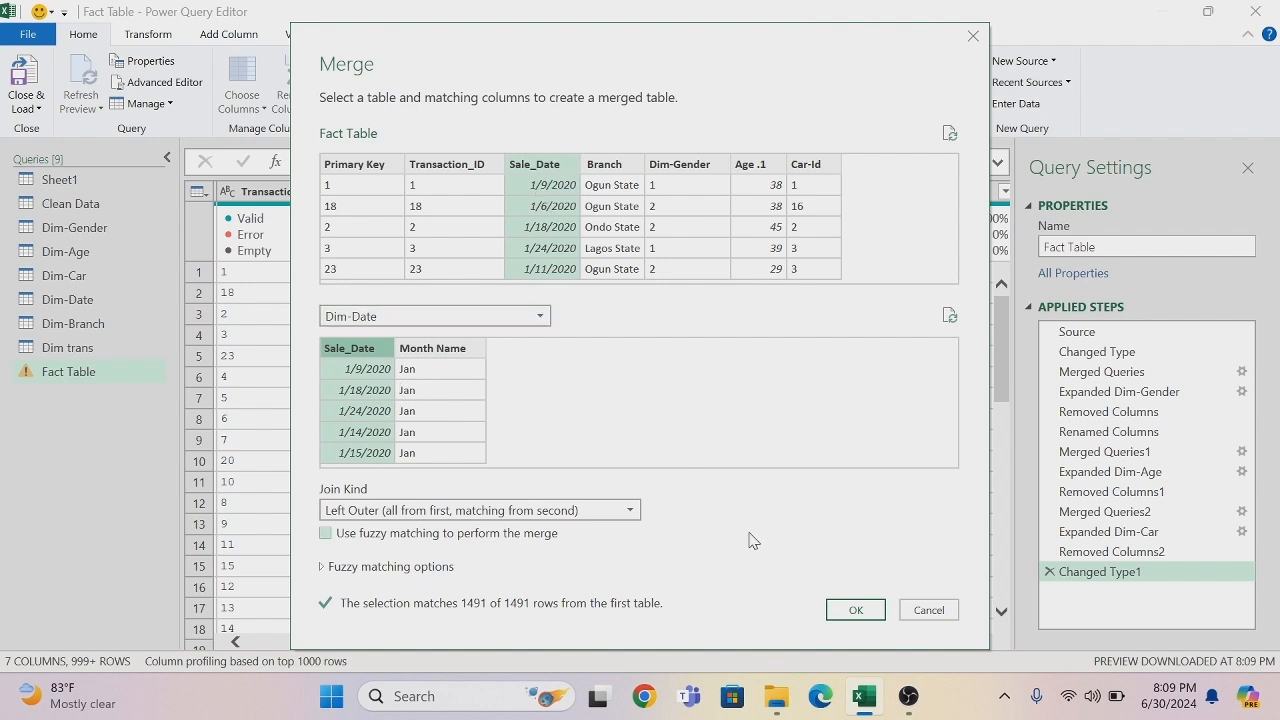
click(852, 613)
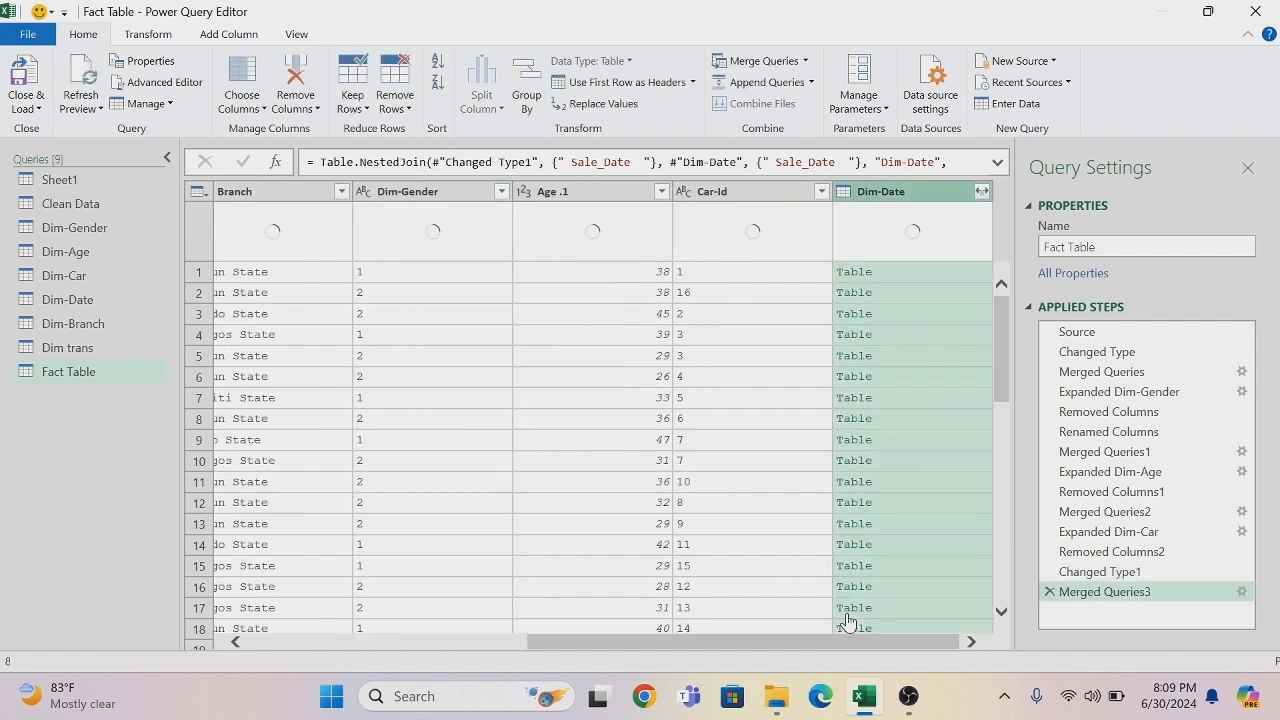
- Expand the merged Dim-Date column to only Sale_Date, without the original column name as prefix
click(982, 194)
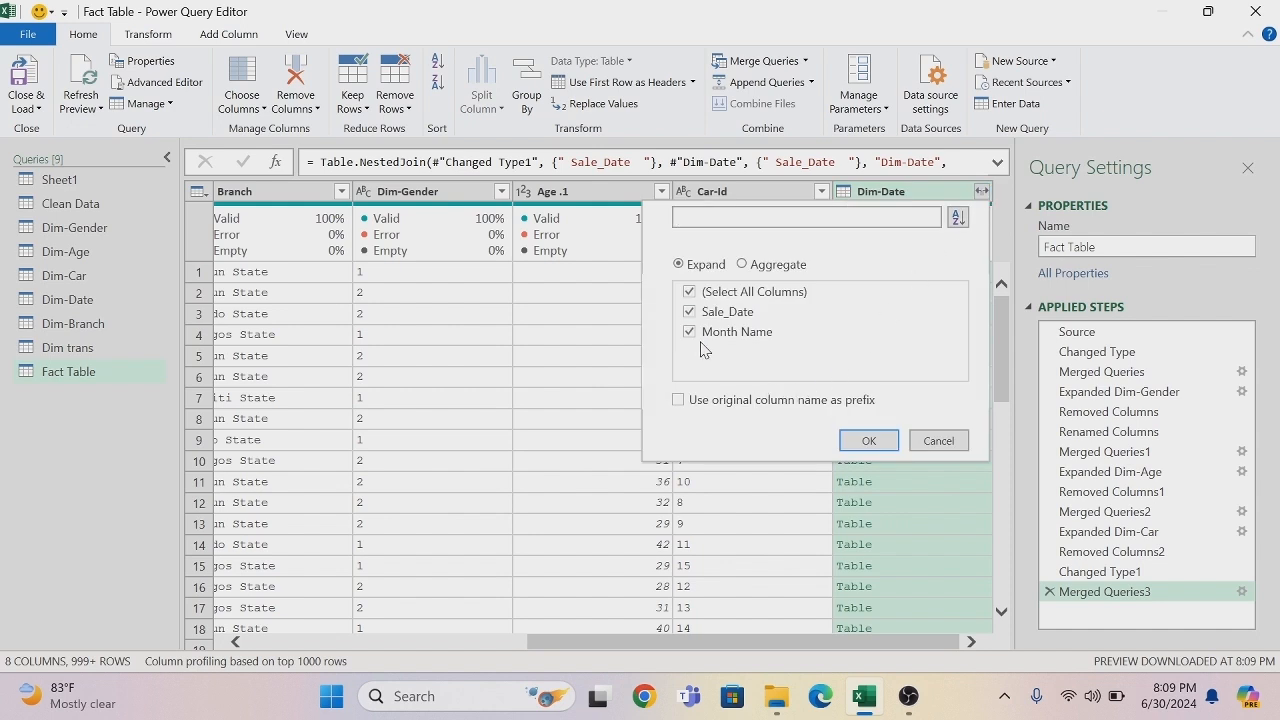
click(689, 292)
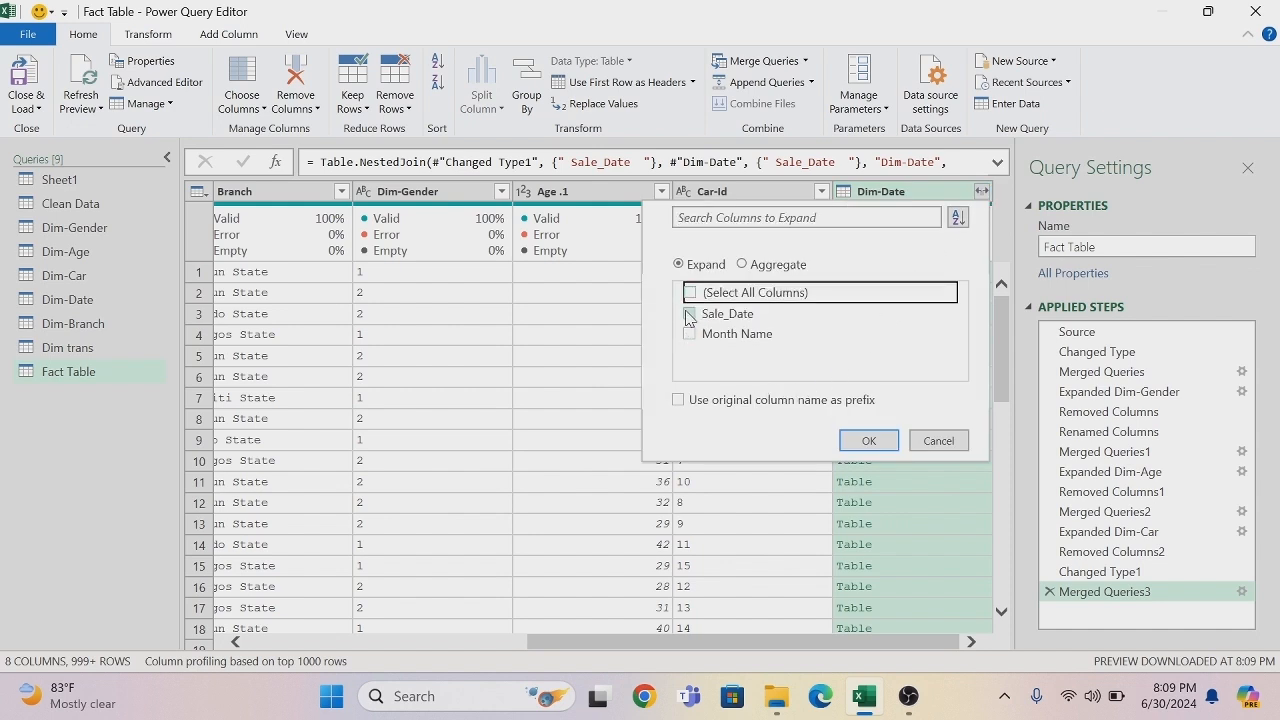
click(689, 314)
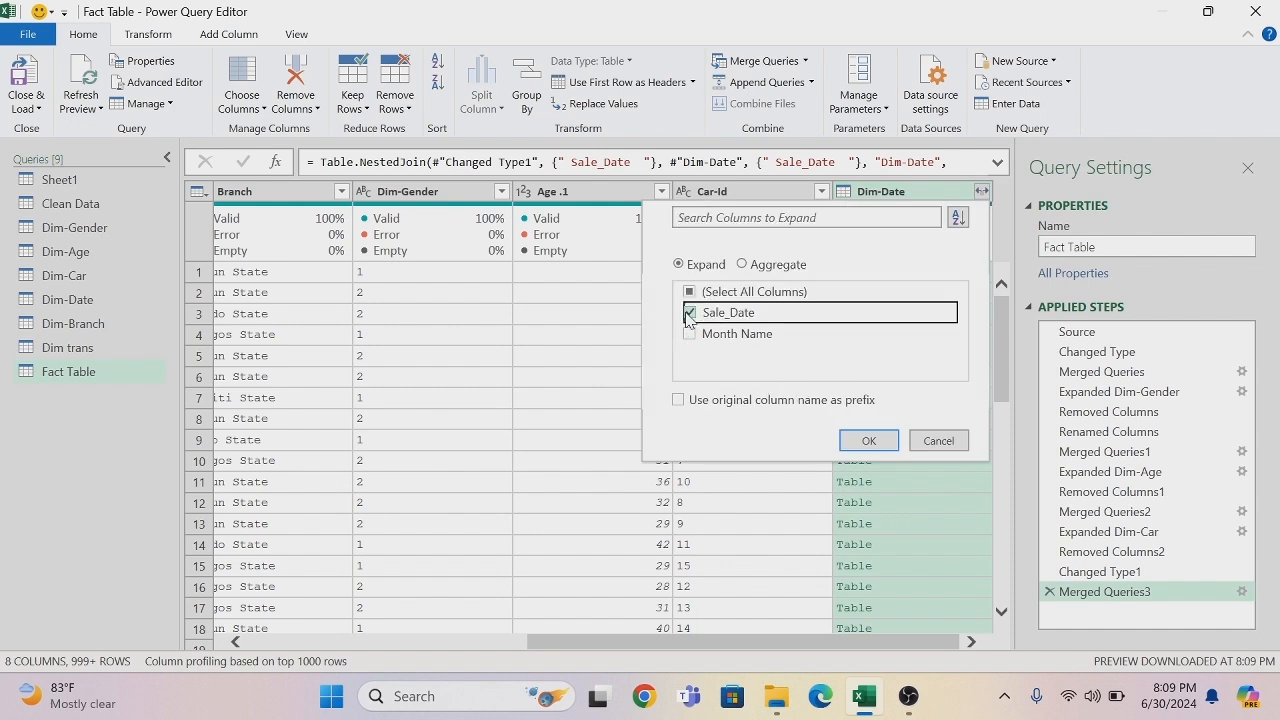
click(870, 441)
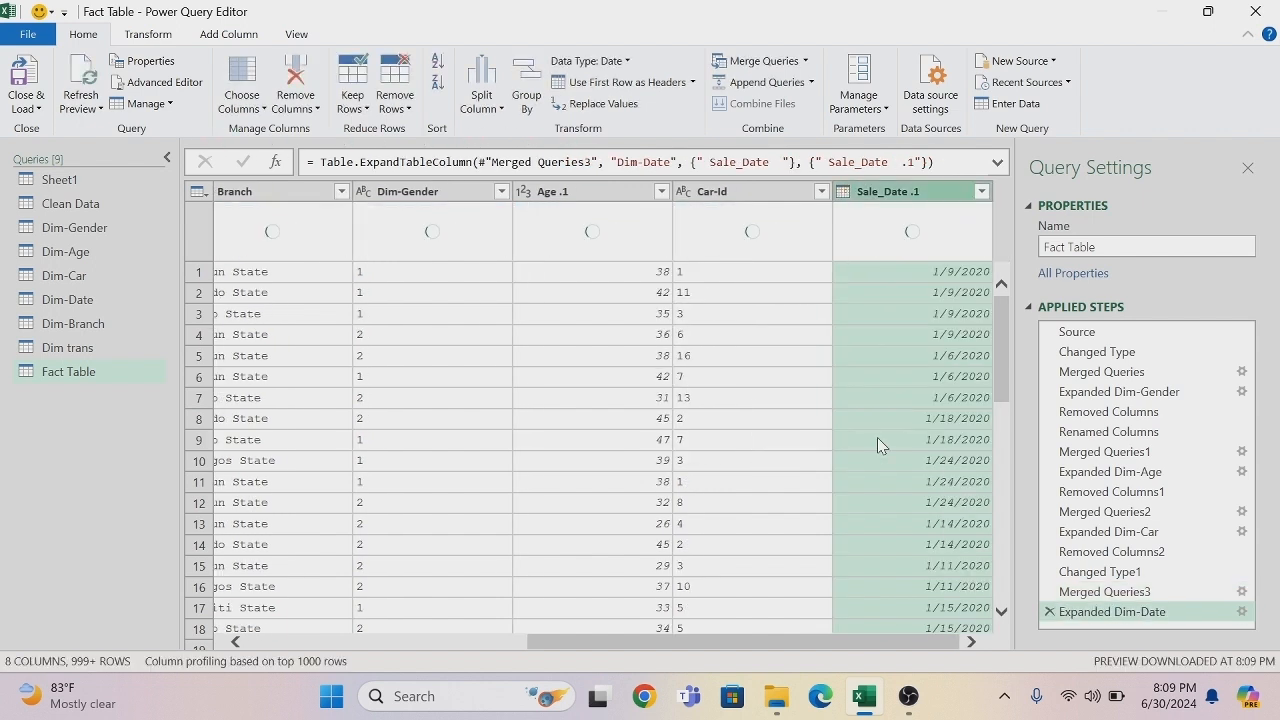
- Remove the original Sale_Date column next to Transaction_ID from the Fact Table query
drag(716, 641, 497, 664)
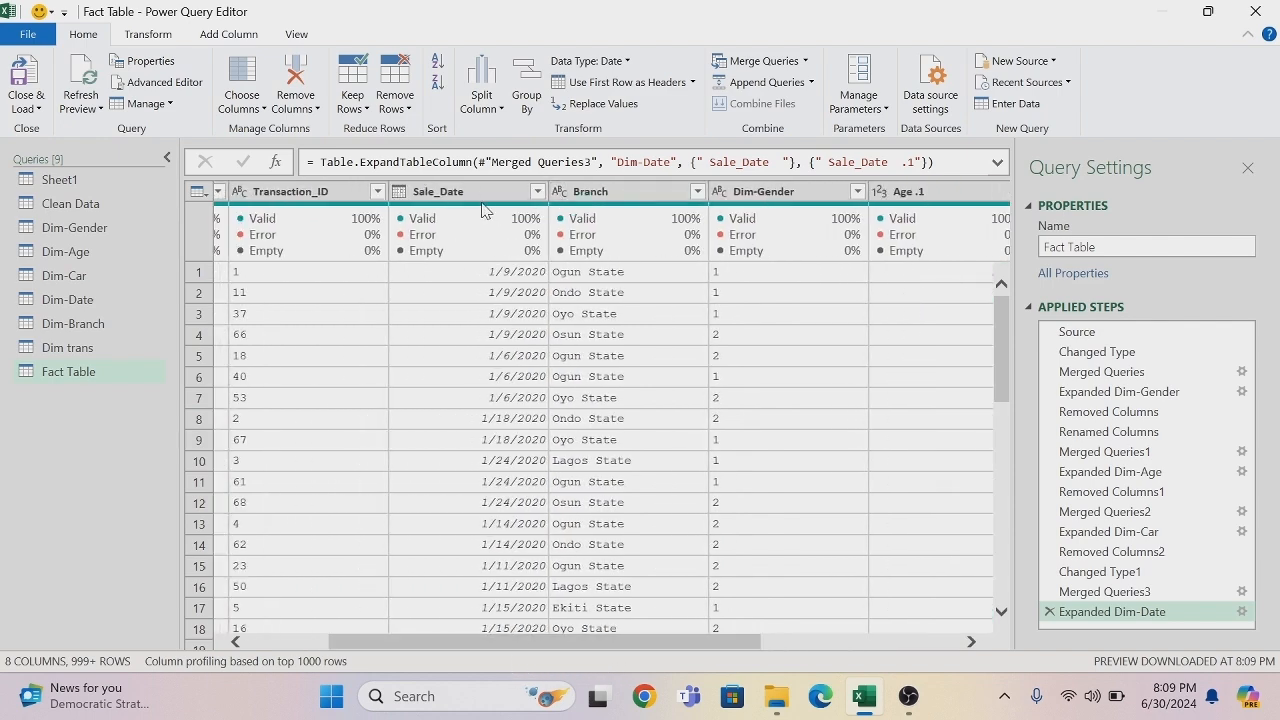
right_click(473, 200)
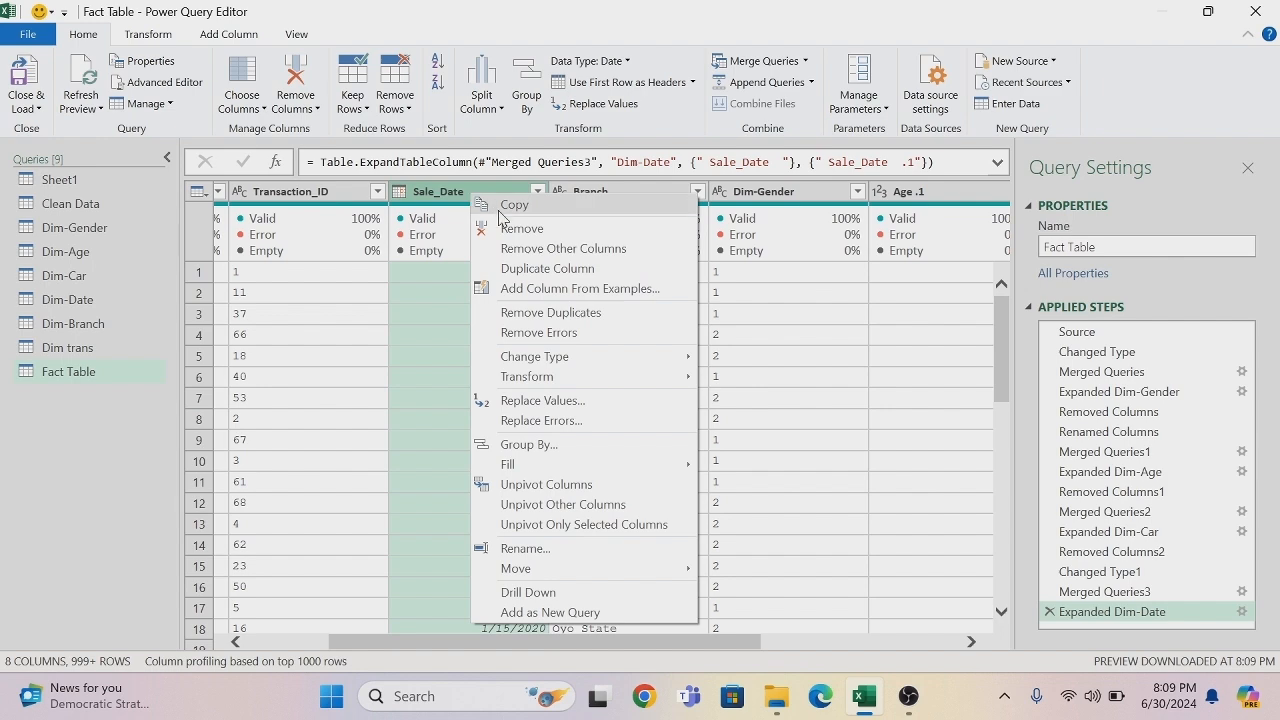
key(Escape)
key(Delete)
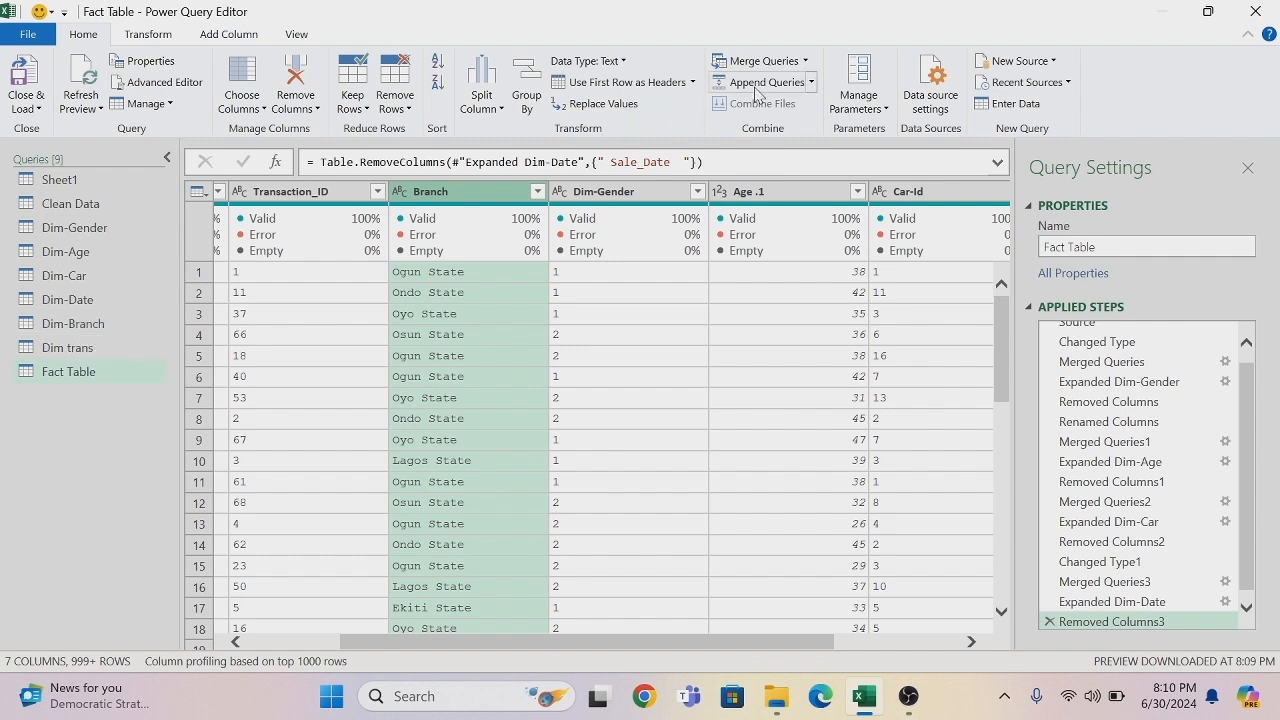
- Merge the Fact Table query with Dim-Branch, matching on the Branch column of both tables with a Left Outer join
click(806, 61)
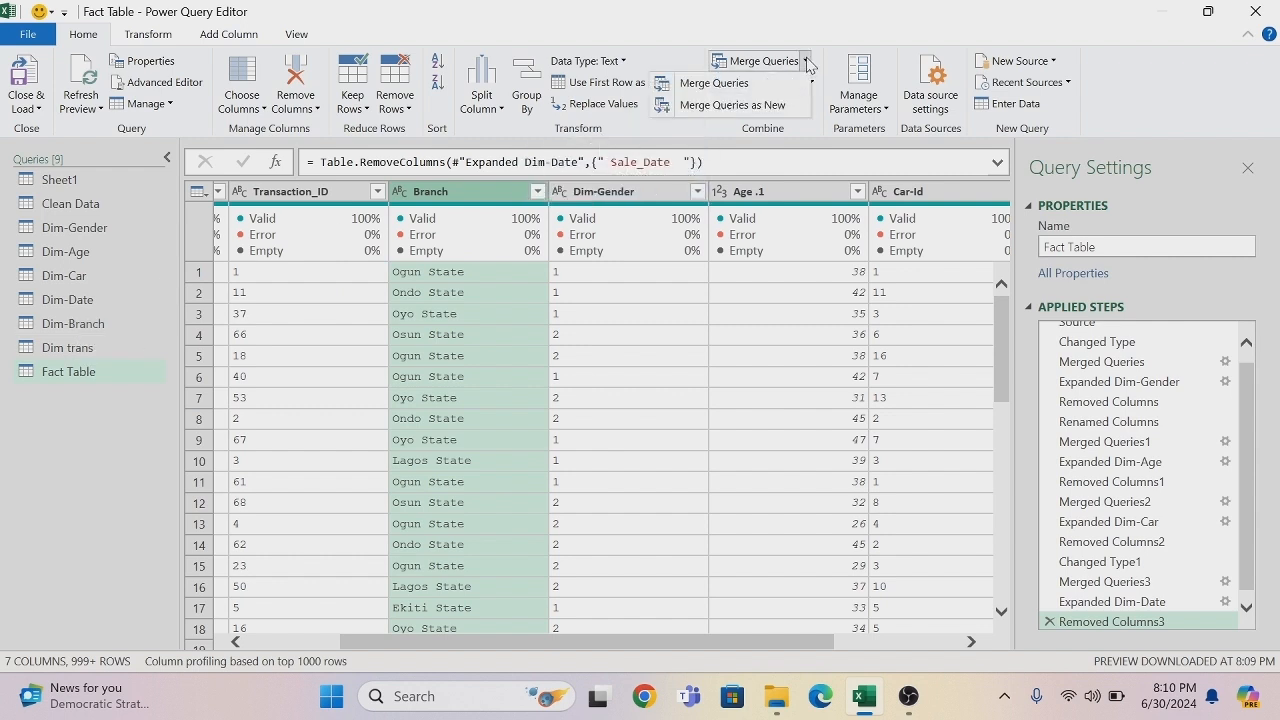
click(737, 84)
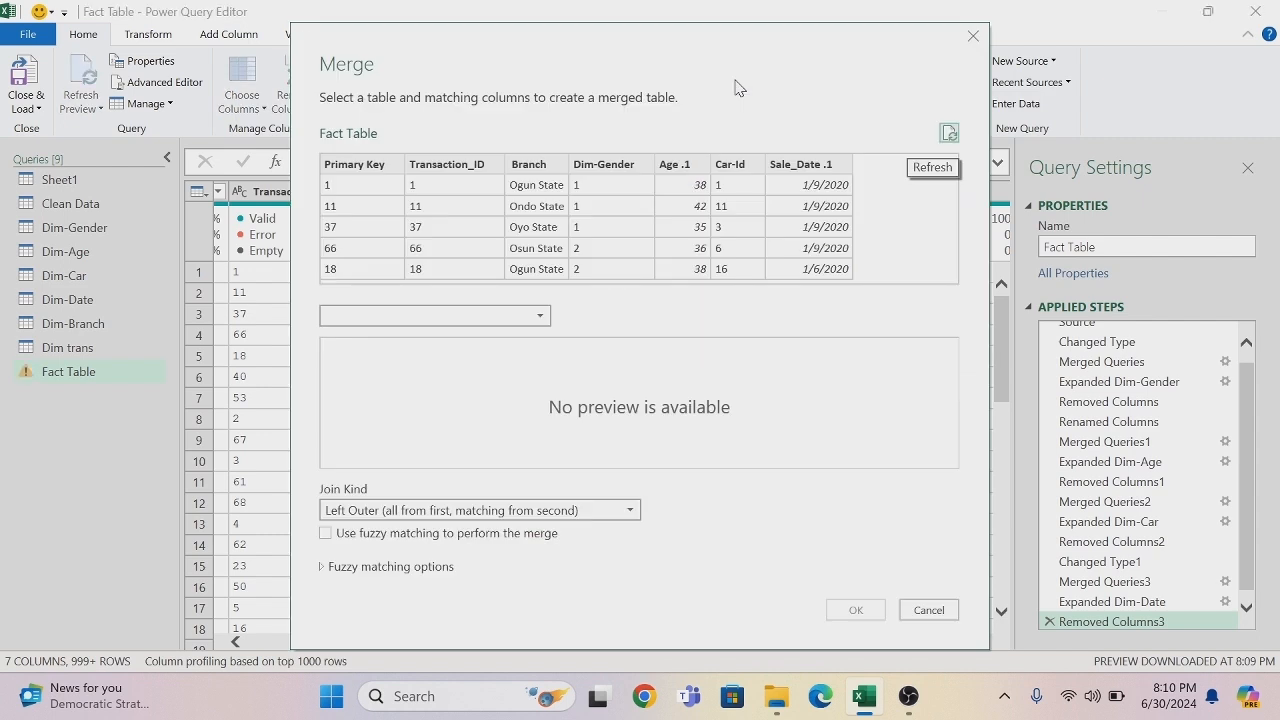
click(533, 165)
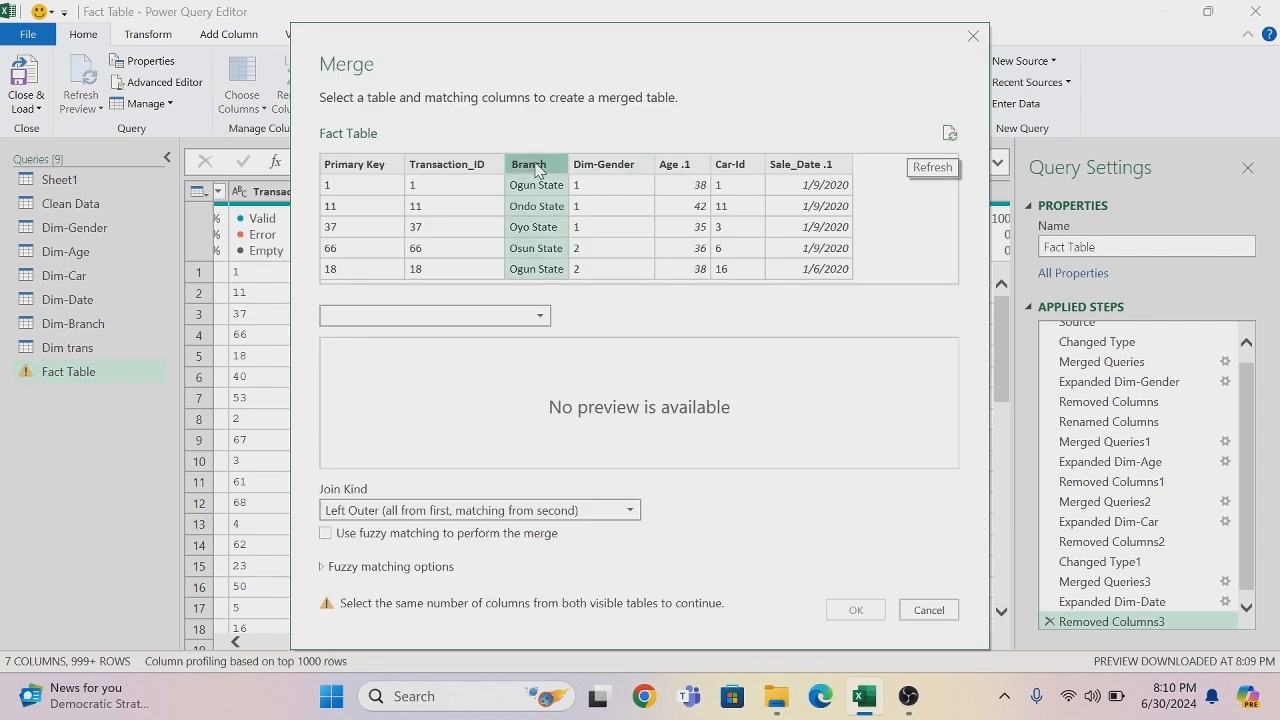
click(540, 318)
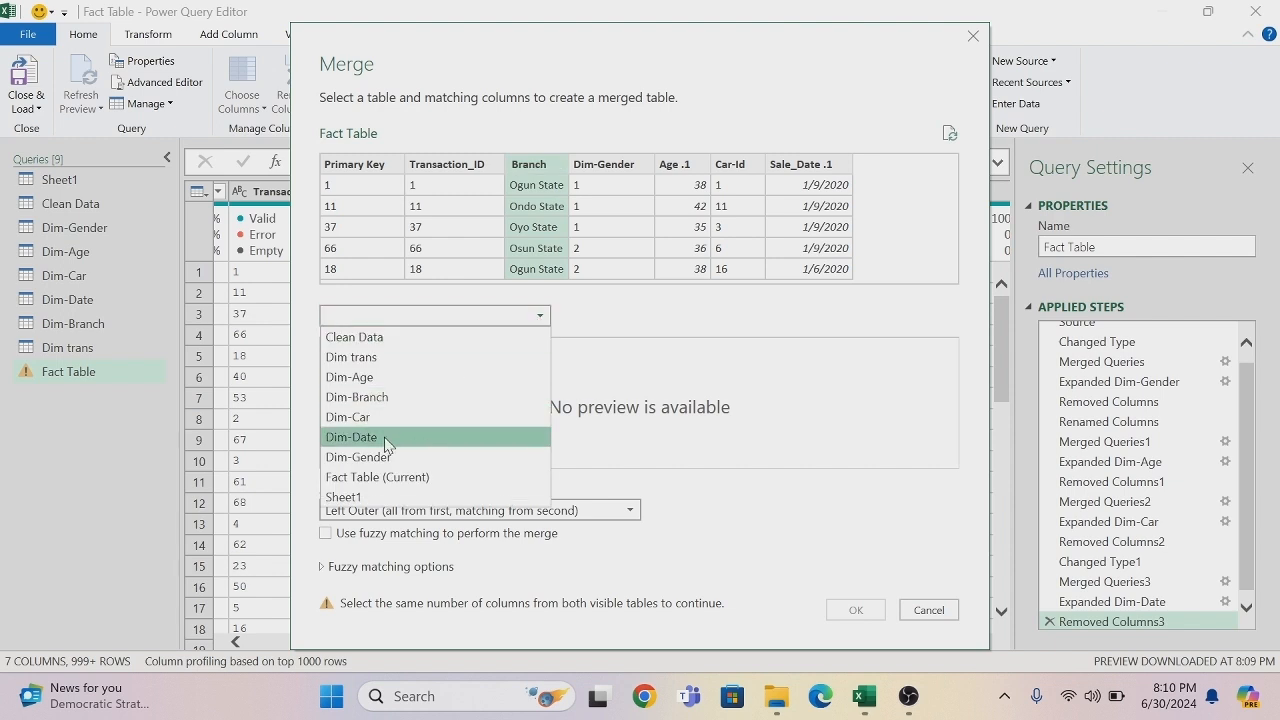
click(359, 398)
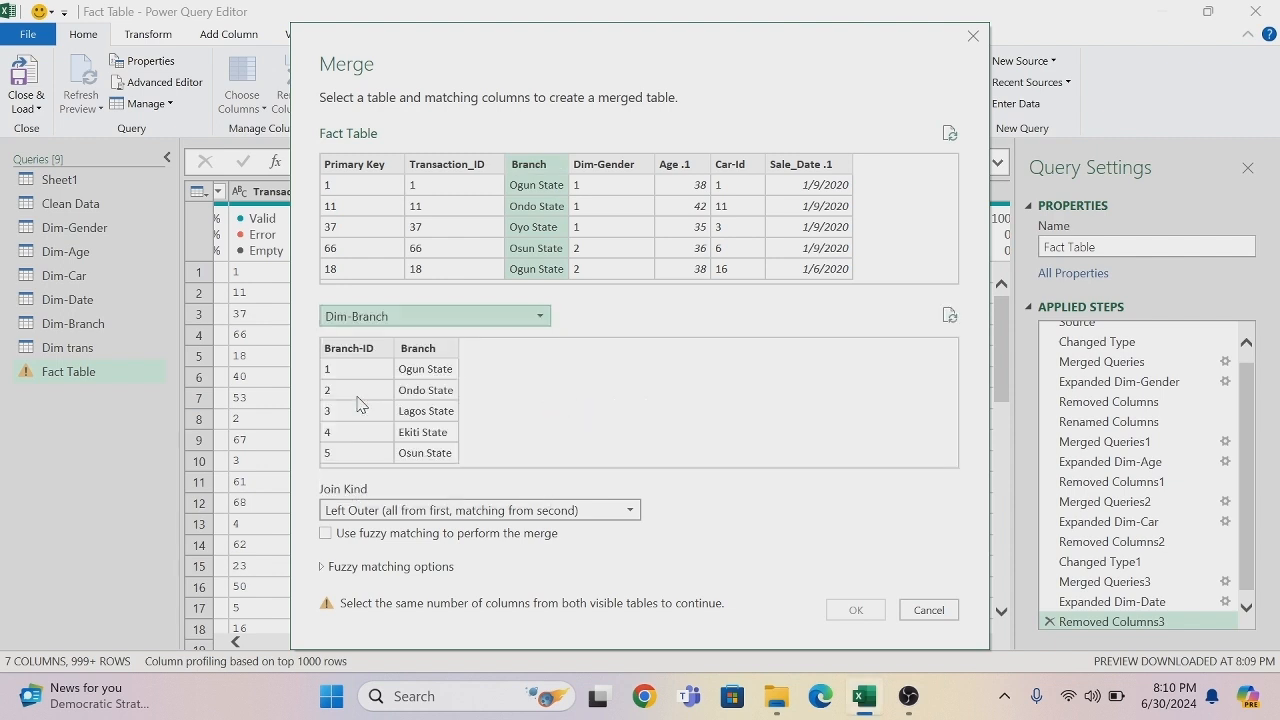
click(412, 350)
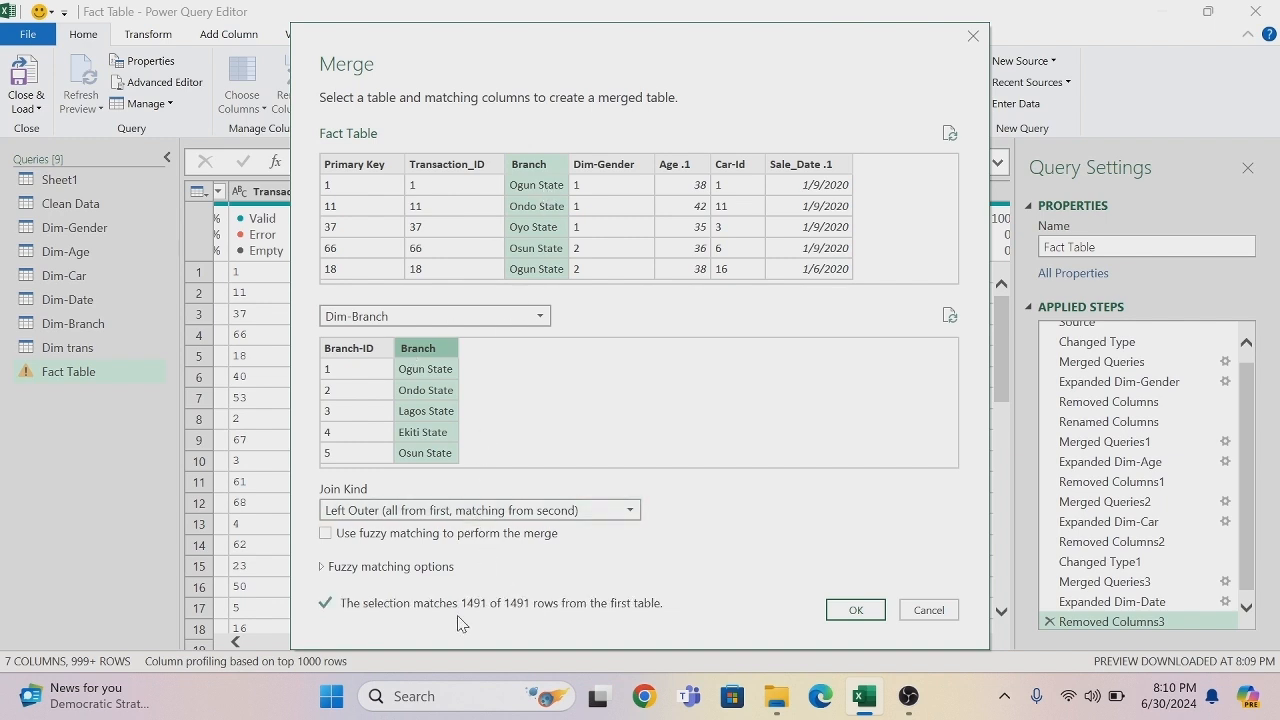
click(856, 610)
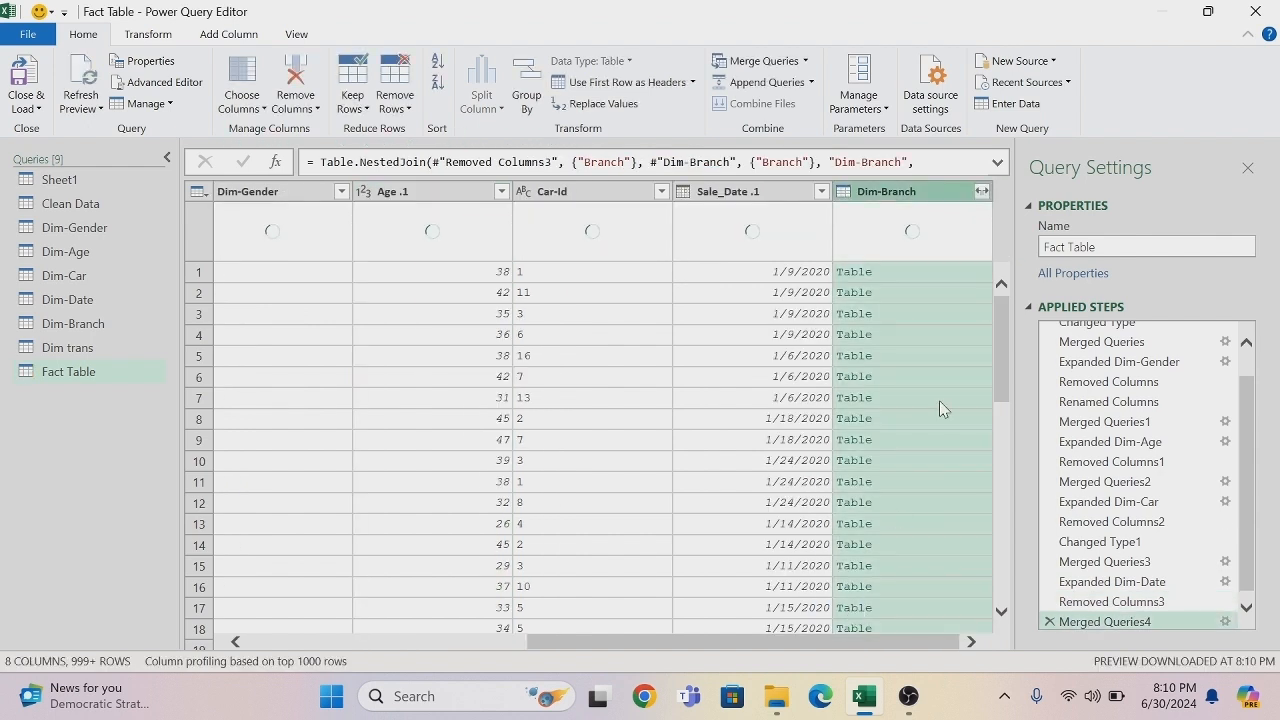
- Expand the merged Dim-Branch column to only Branch-ID, without the original column name as prefix
click(982, 191)
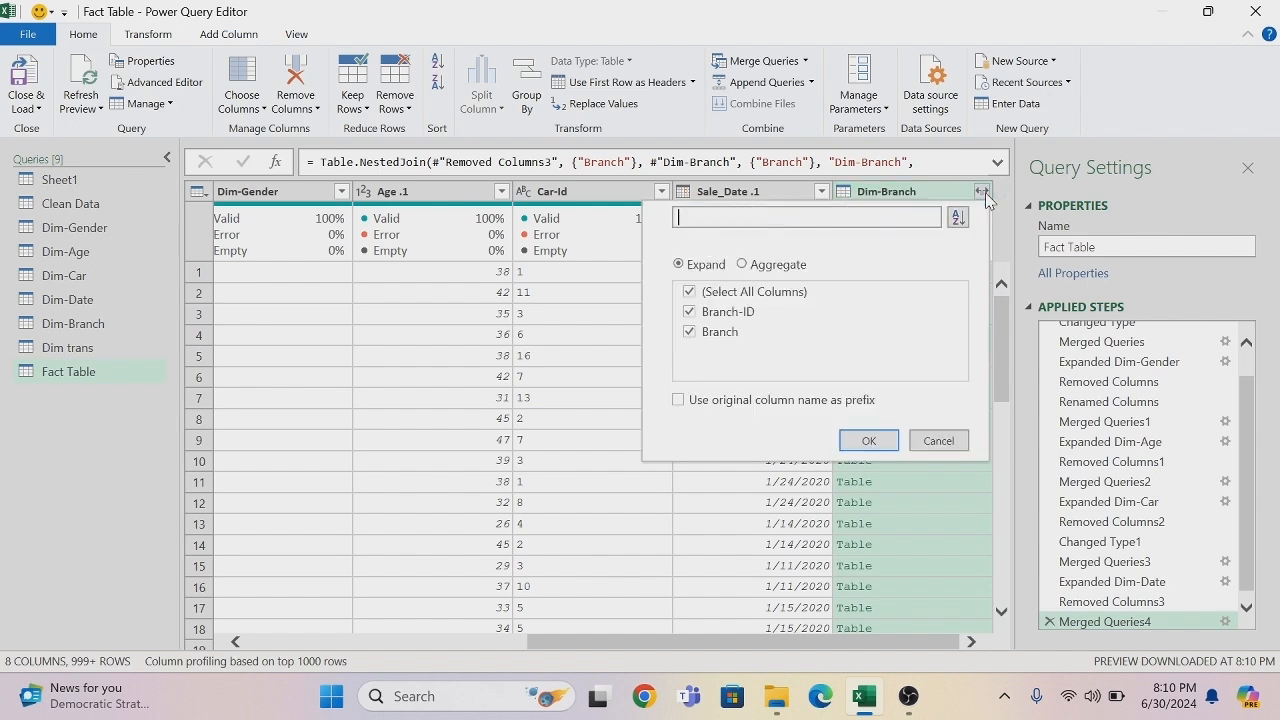
click(690, 292)
click(689, 314)
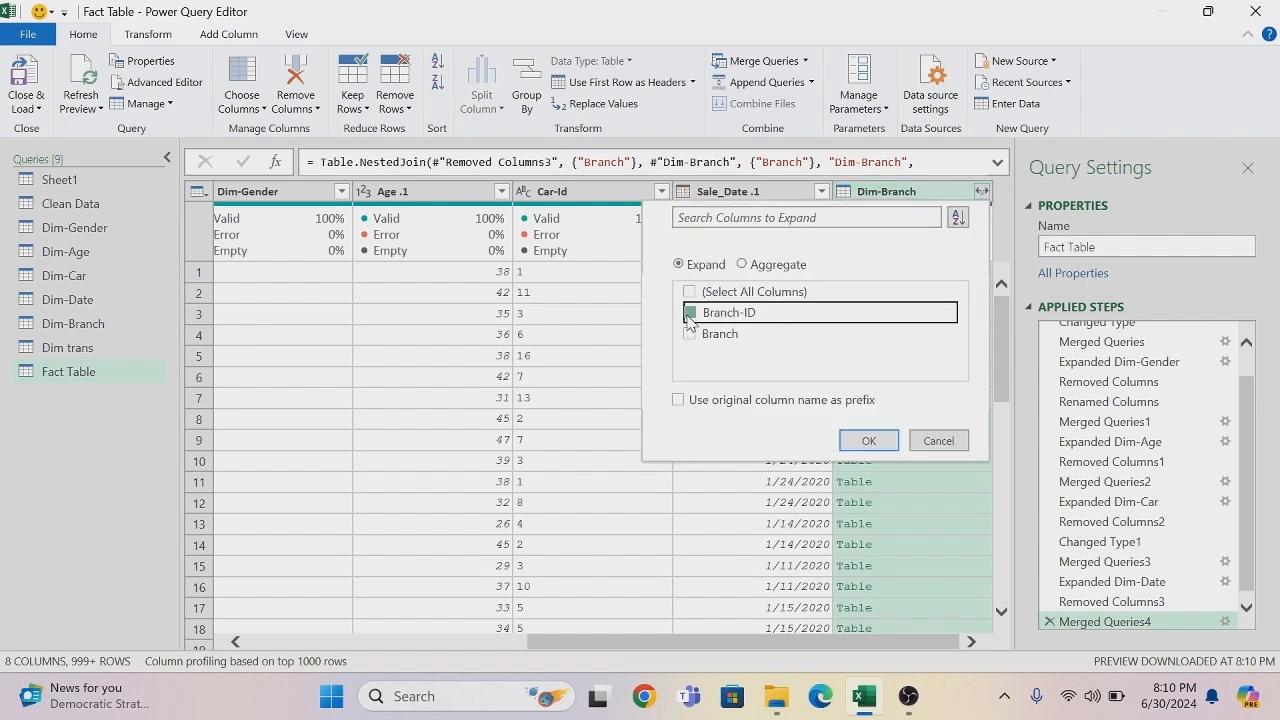
click(866, 442)
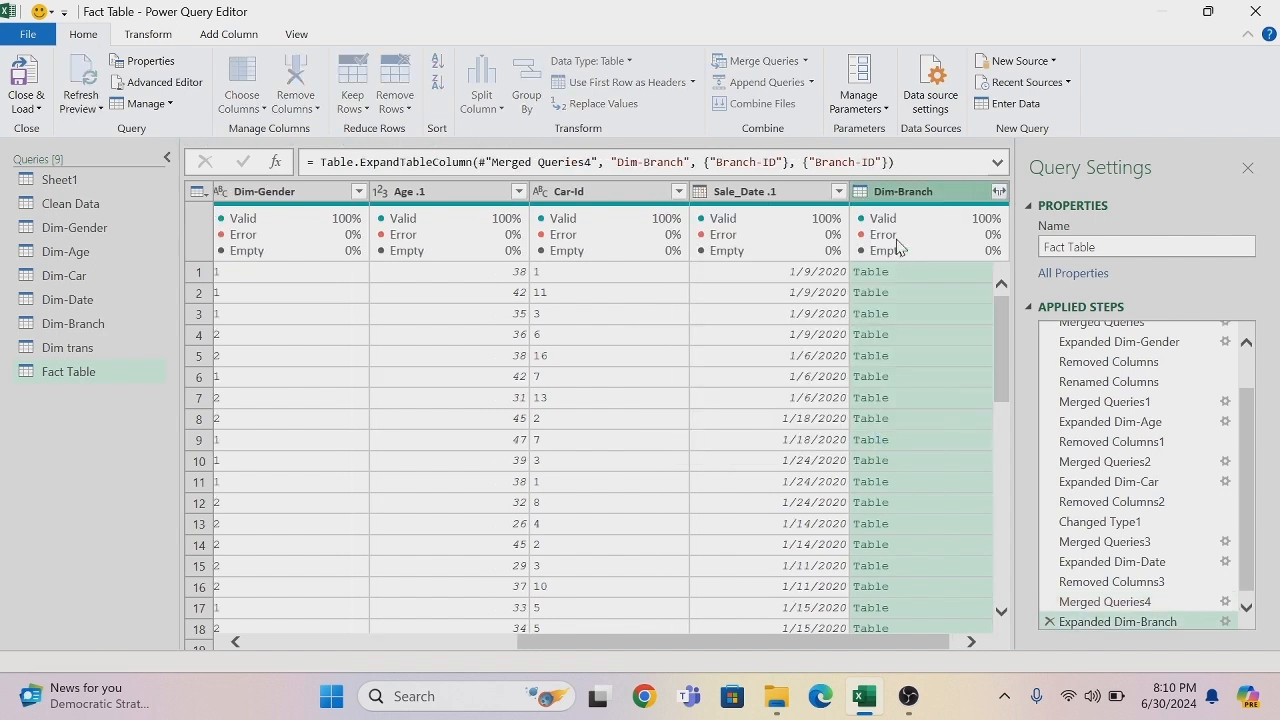
- Remove the original Branch column next to Transaction_ID from the Fact Table query
drag(691, 642, 480, 650)
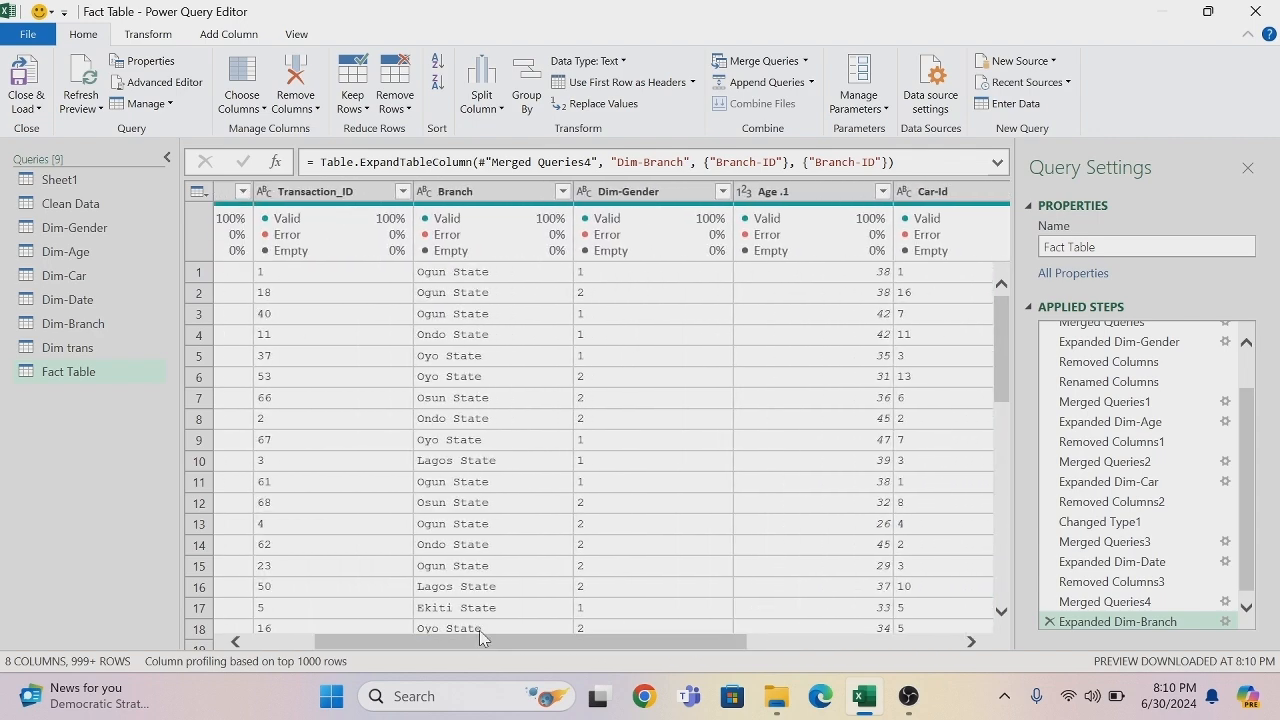
right_click(477, 199)
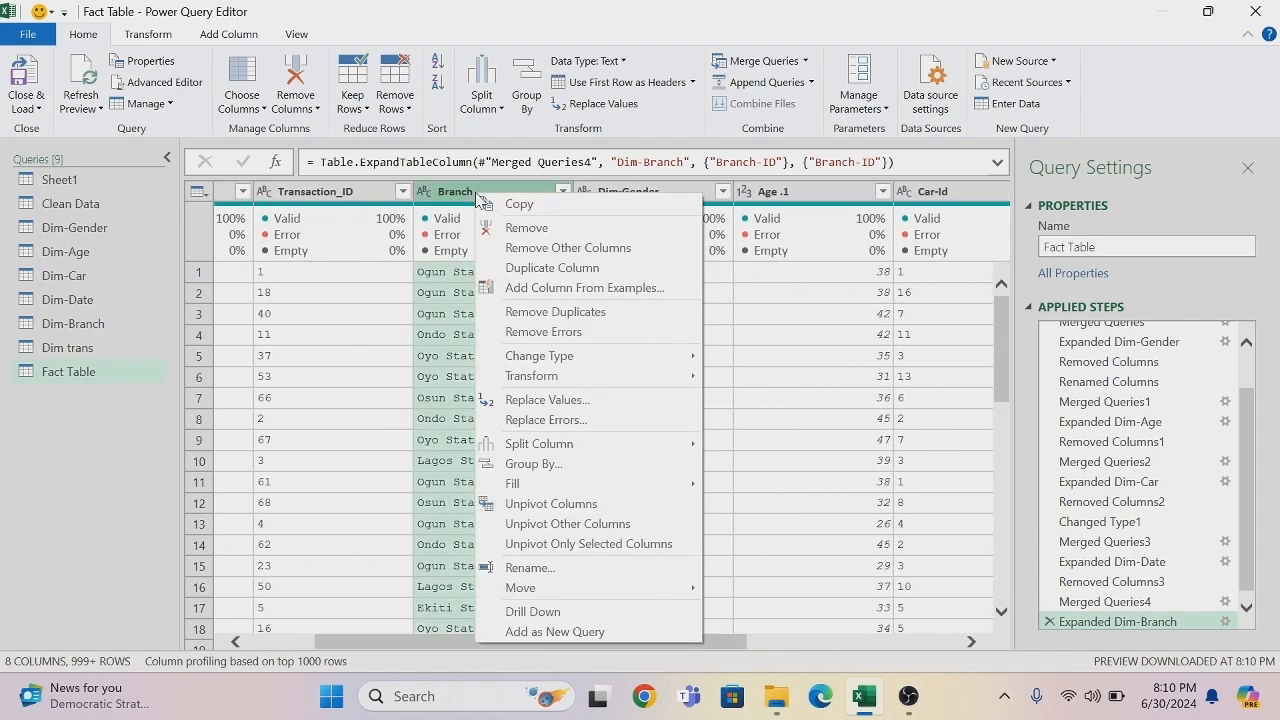
click(527, 229)
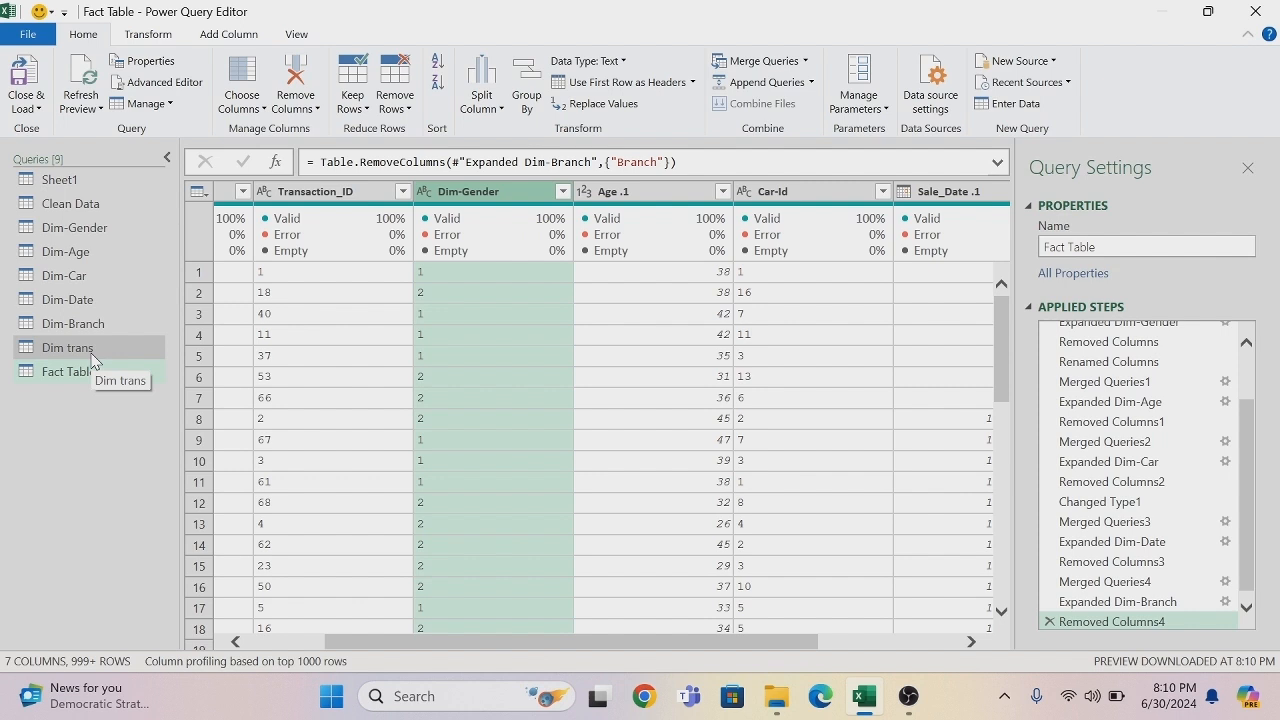
- Merge the Fact Table query with Dim trans, matching on the Transaction_ID column of both tables with a Left Outer join
click(806, 63)
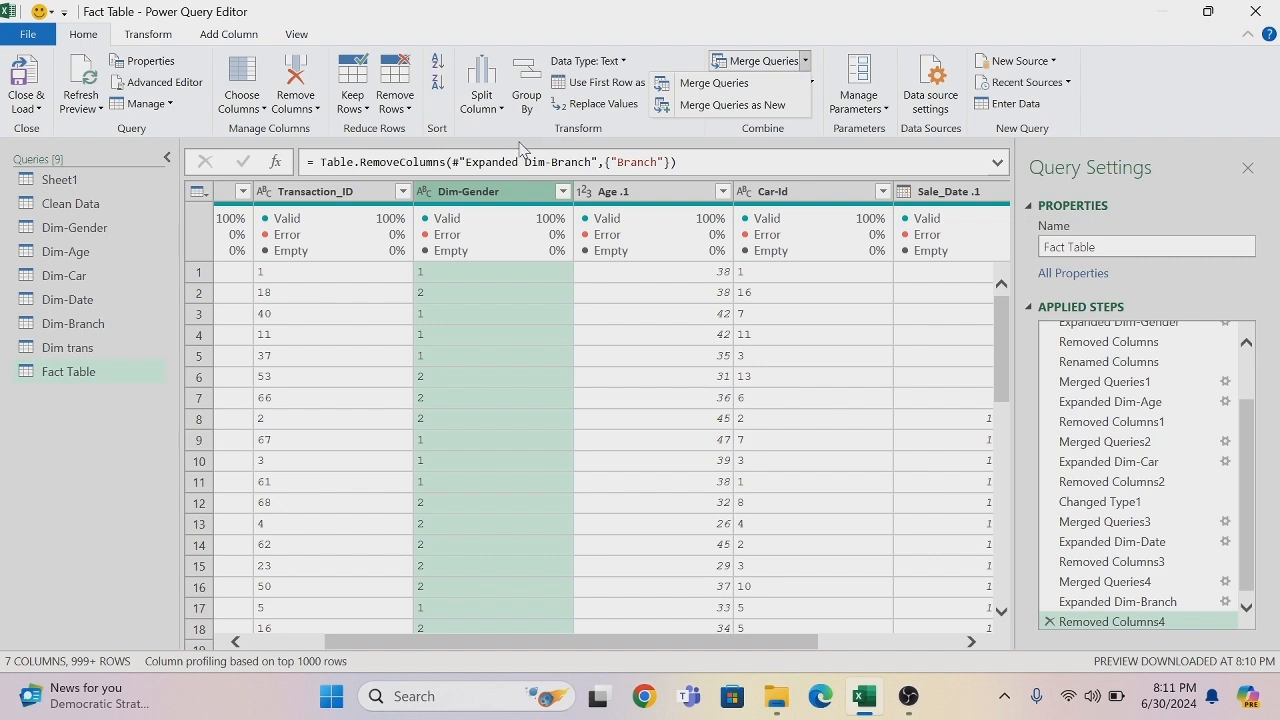
click(742, 85)
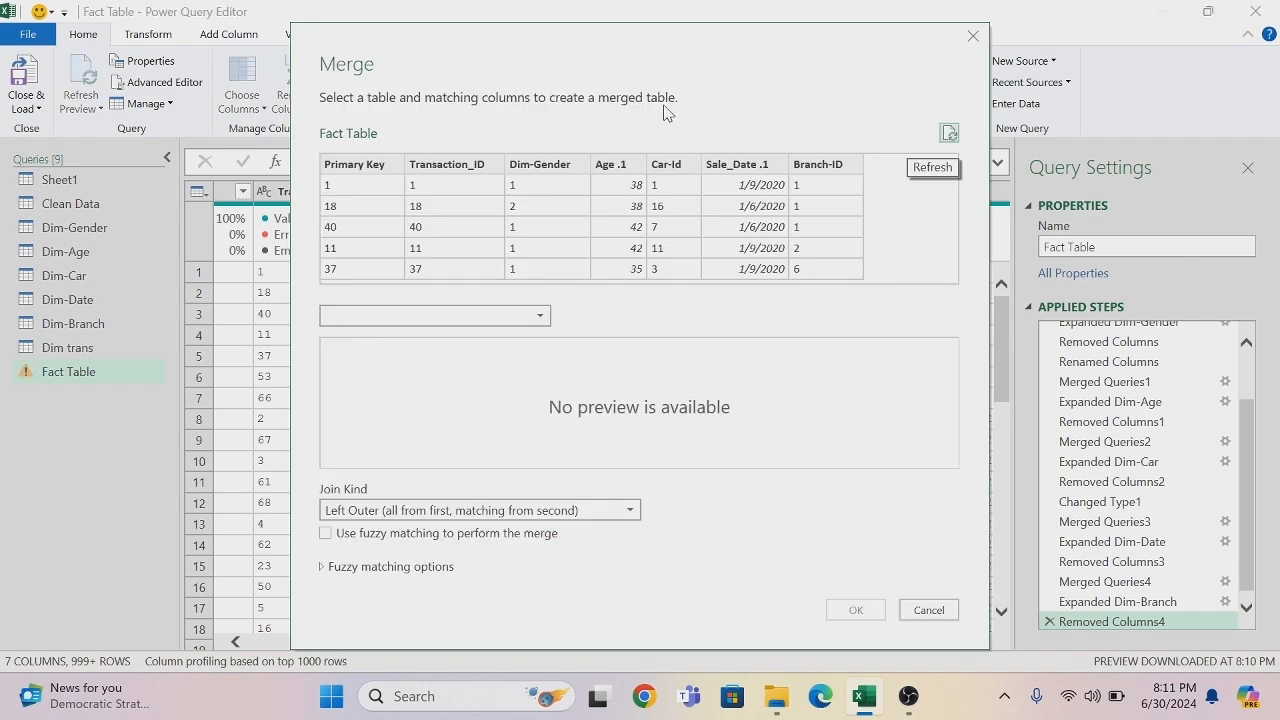
click(463, 166)
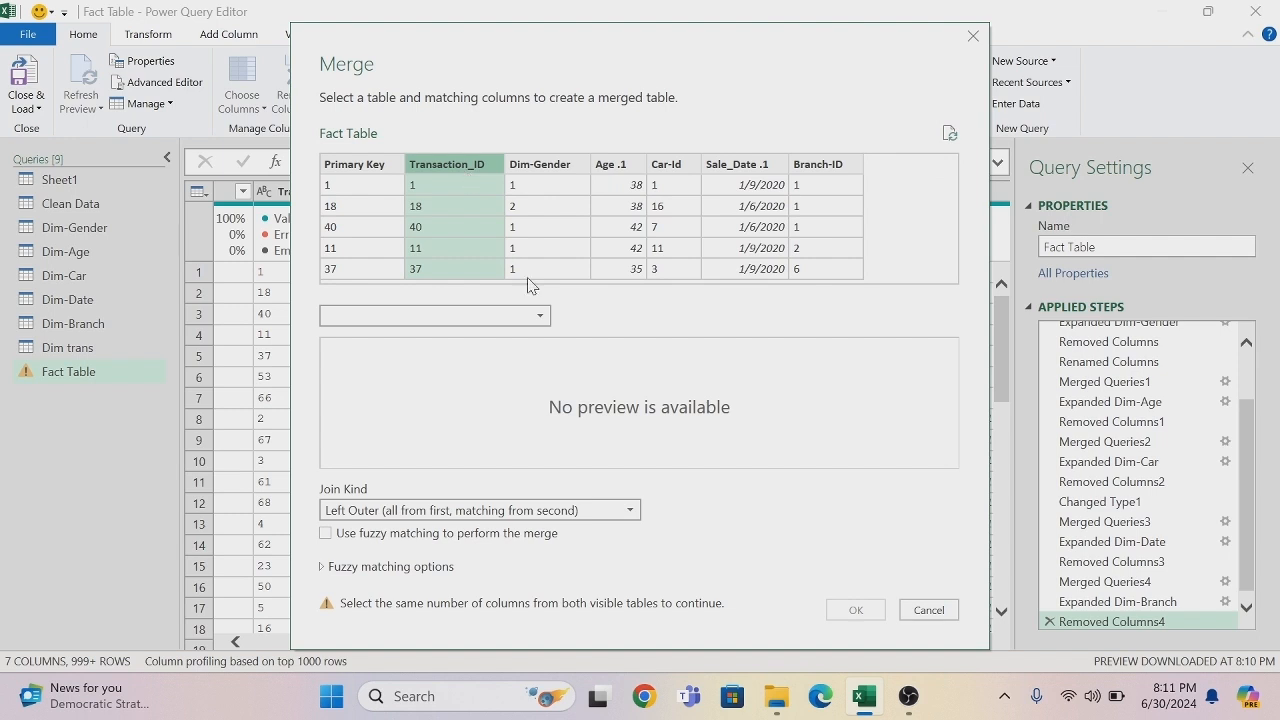
click(541, 316)
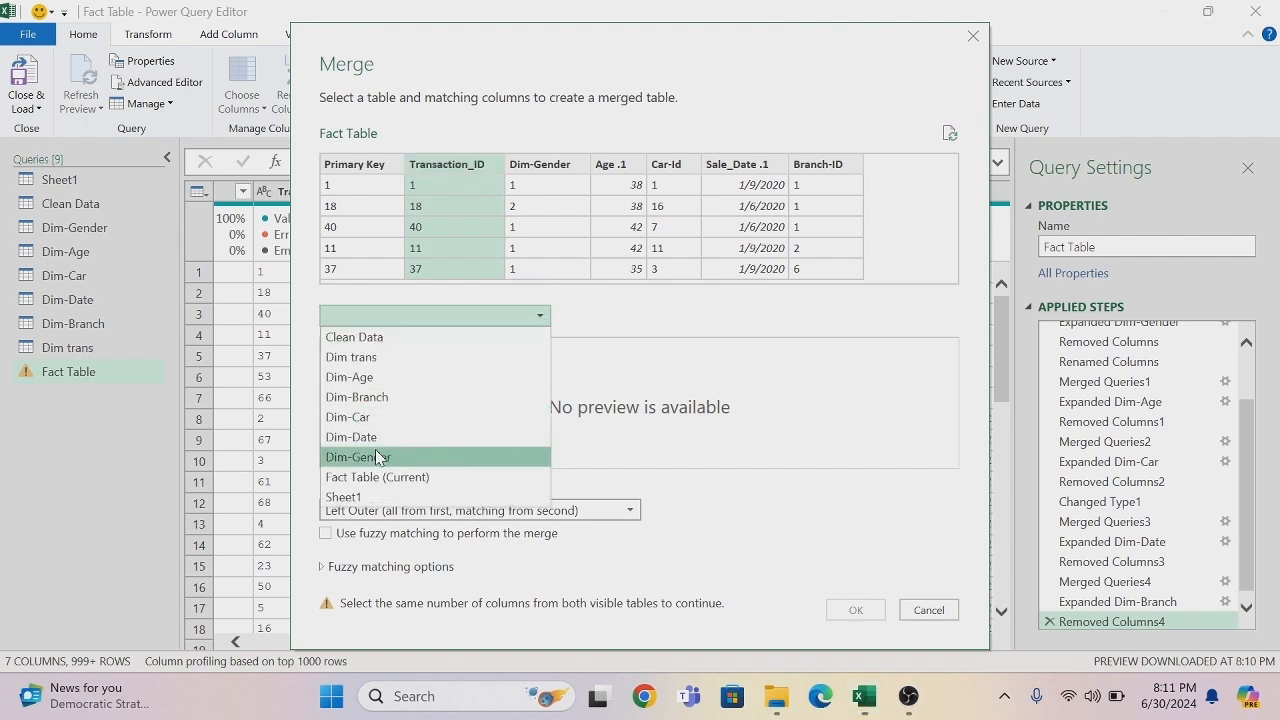
click(369, 357)
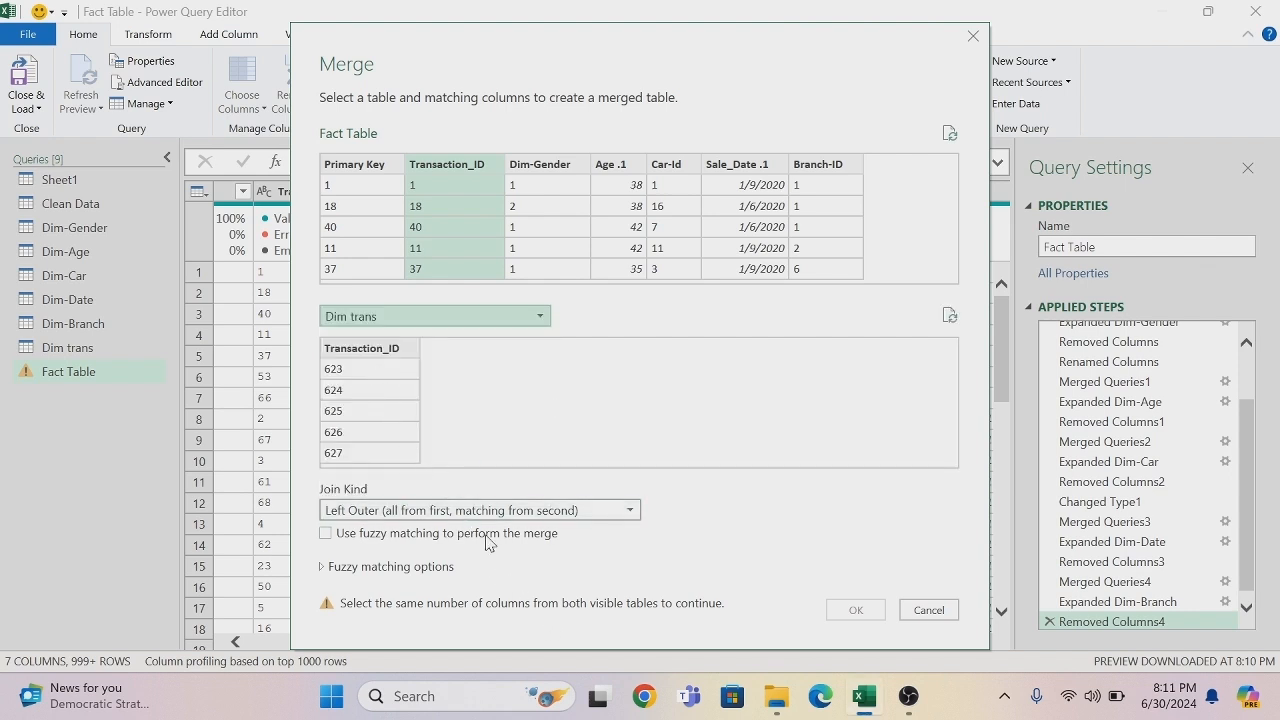
click(374, 352)
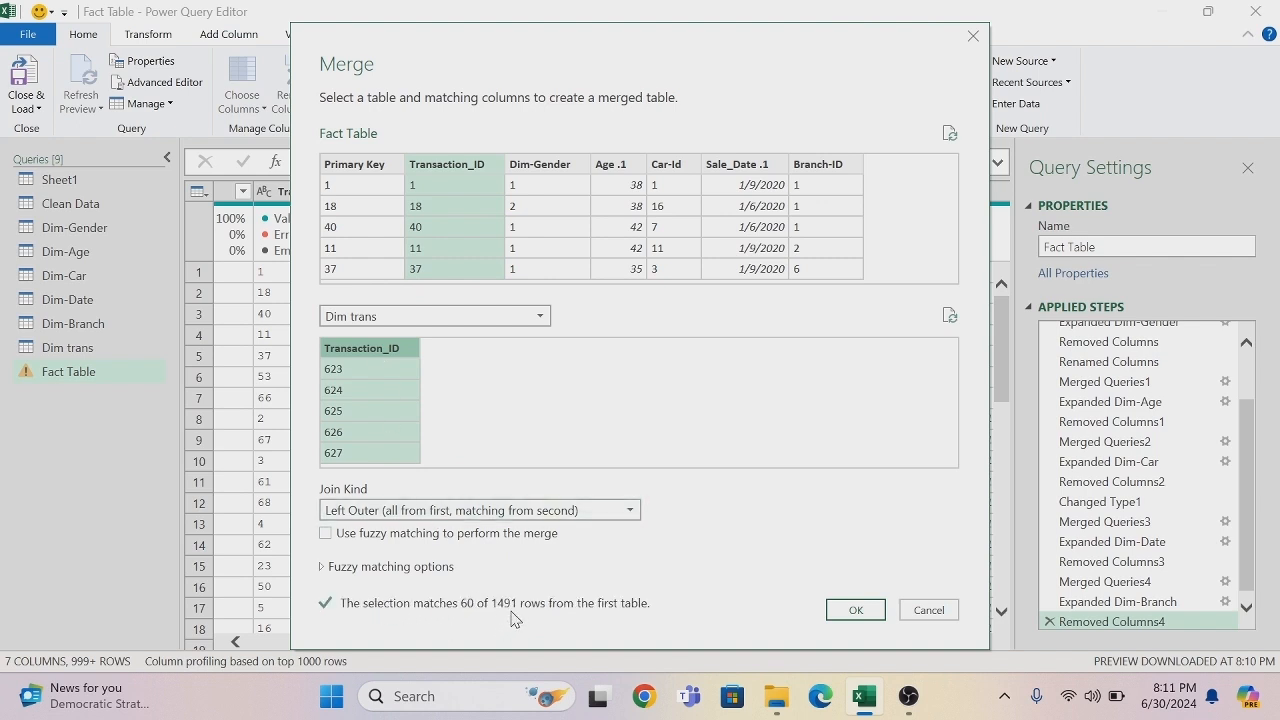
click(853, 612)
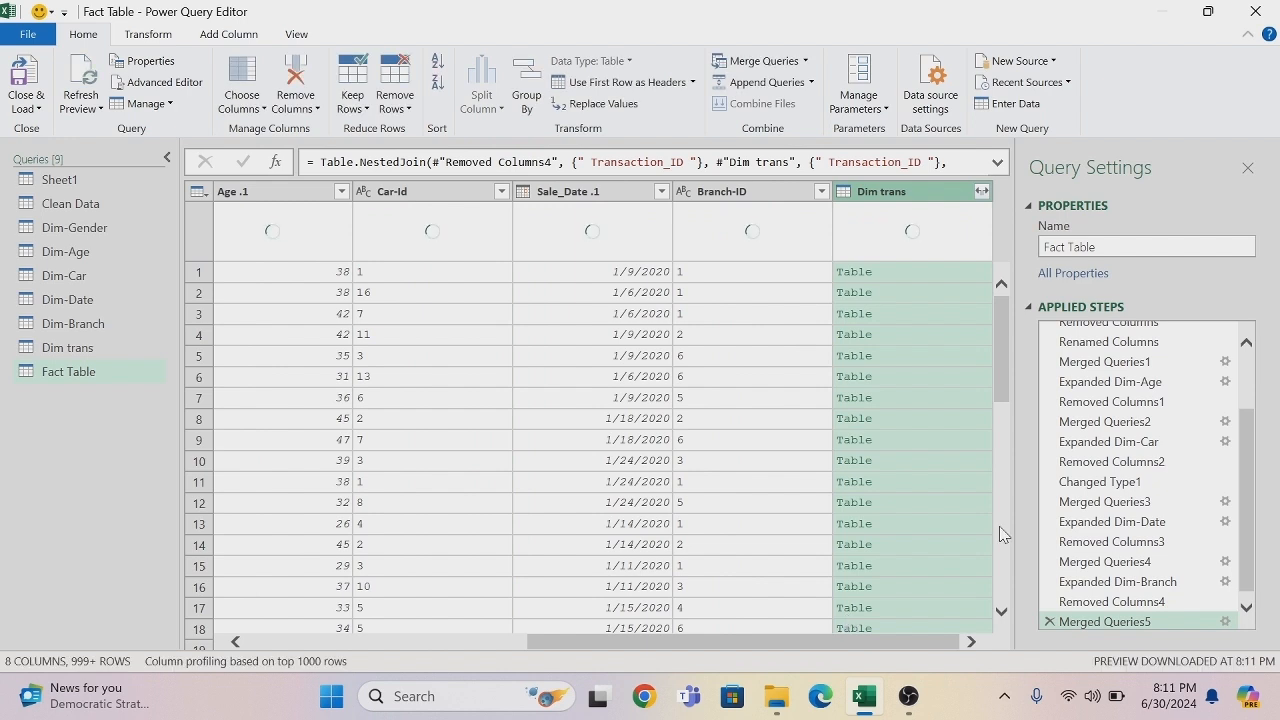
- Expand the merged Dim trans column to Transaction_ID, without the original column name as prefix, and look through its rows
click(983, 194)
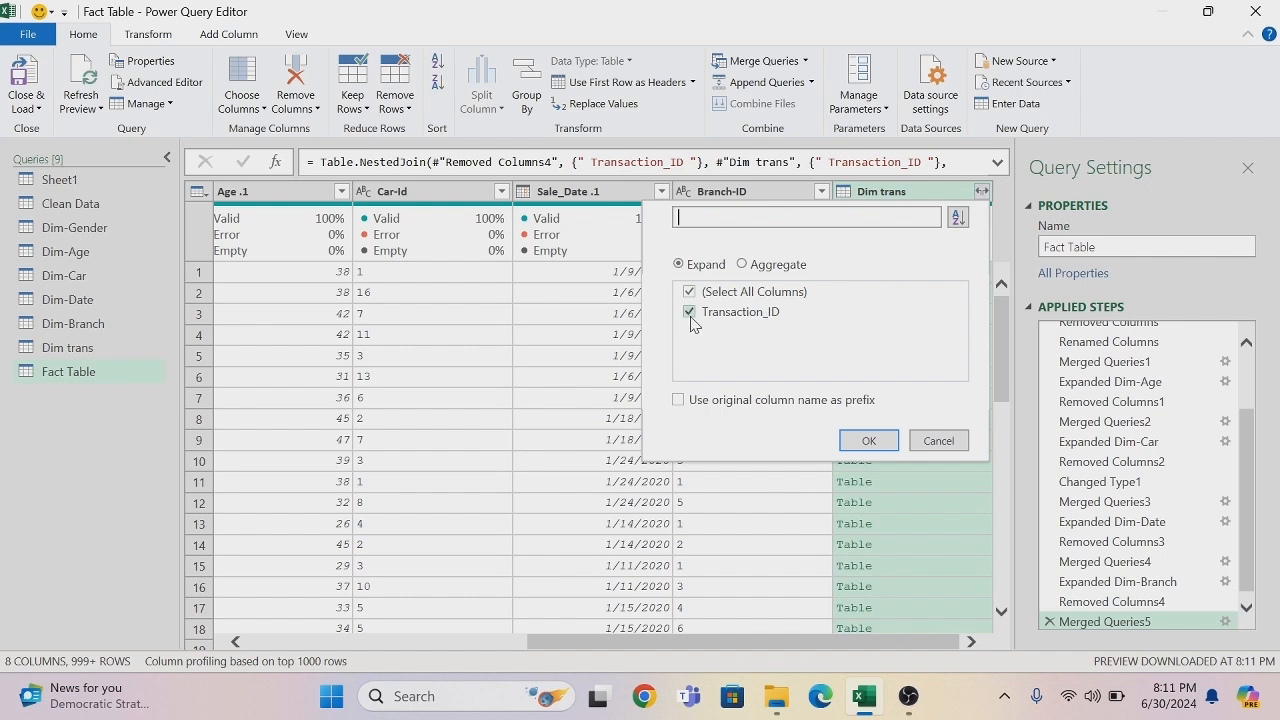
click(858, 443)
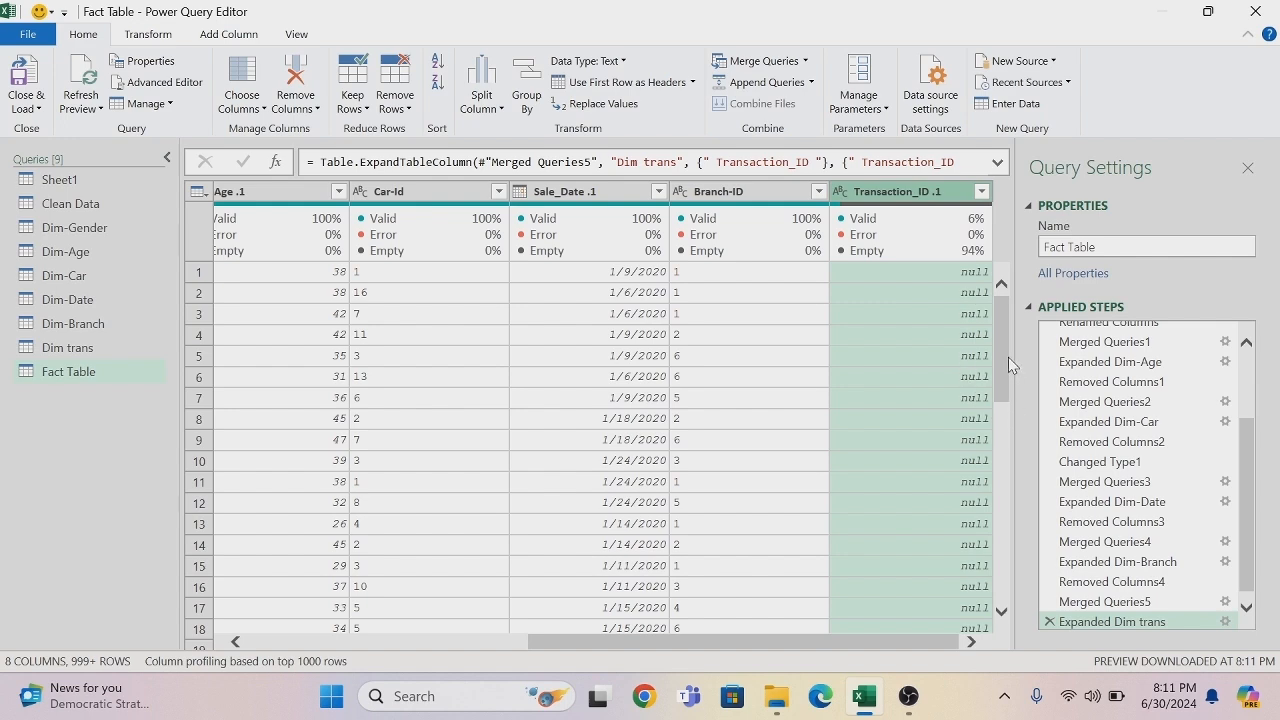
drag(1002, 351, 1036, 583)
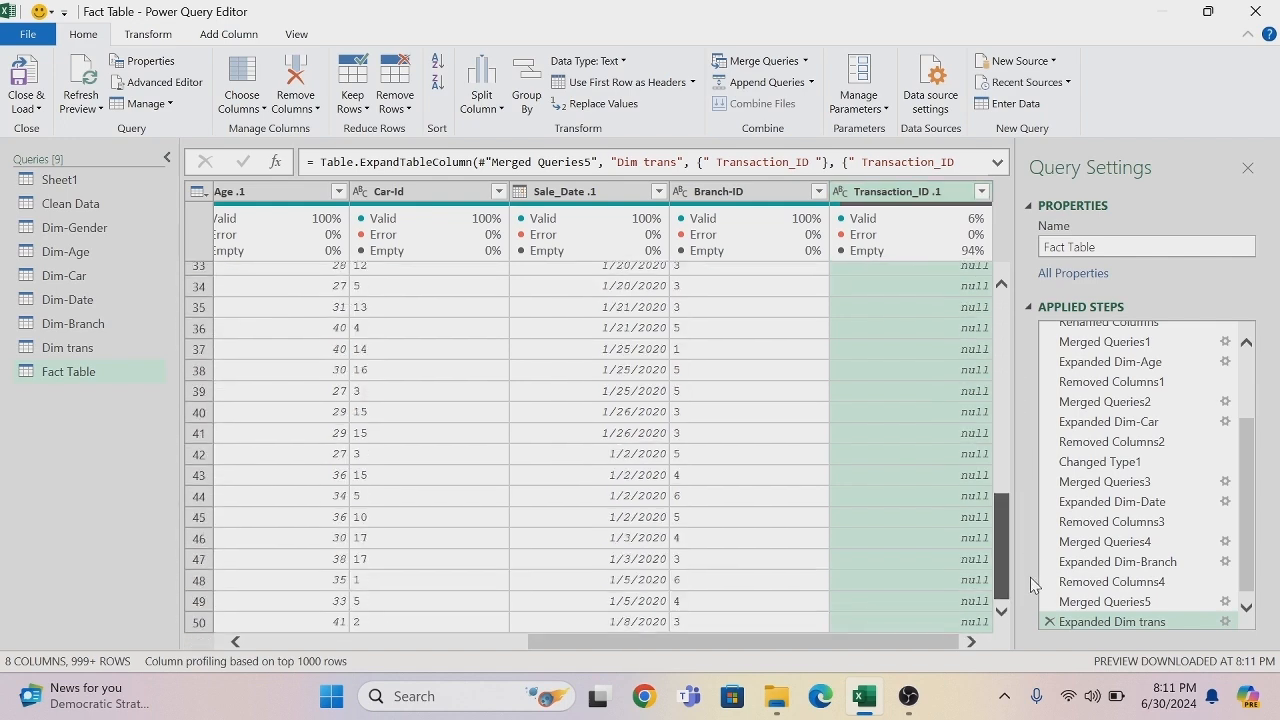
drag(1021, 318, 1006, 246)
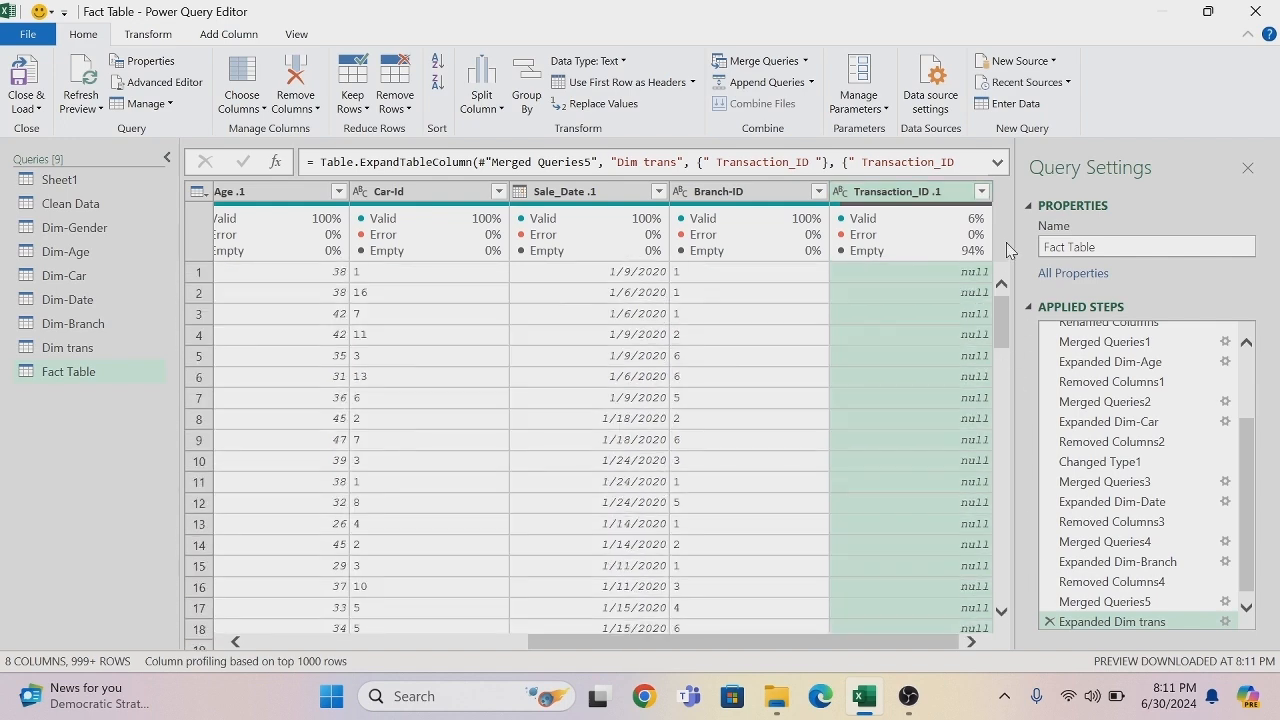
- Apply a filter to the Transaction_ID .1 column with all values left selected
click(982, 191)
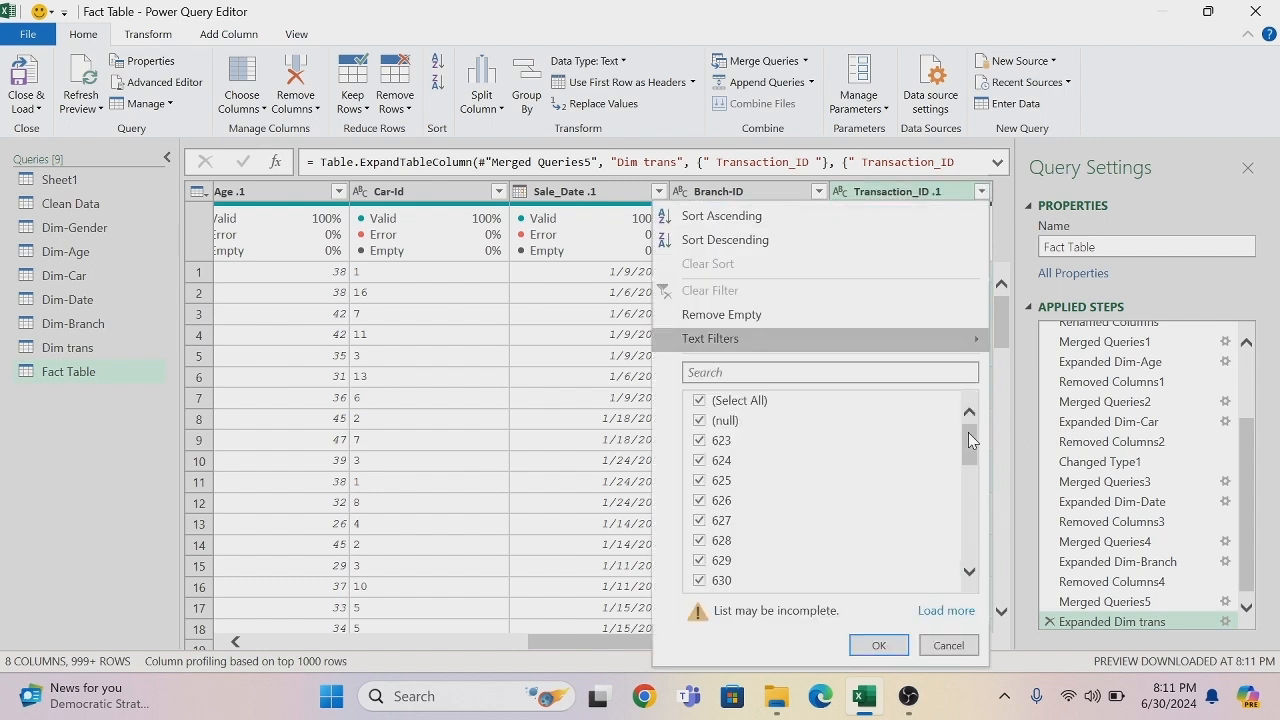
drag(968, 433, 961, 288)
click(891, 645)
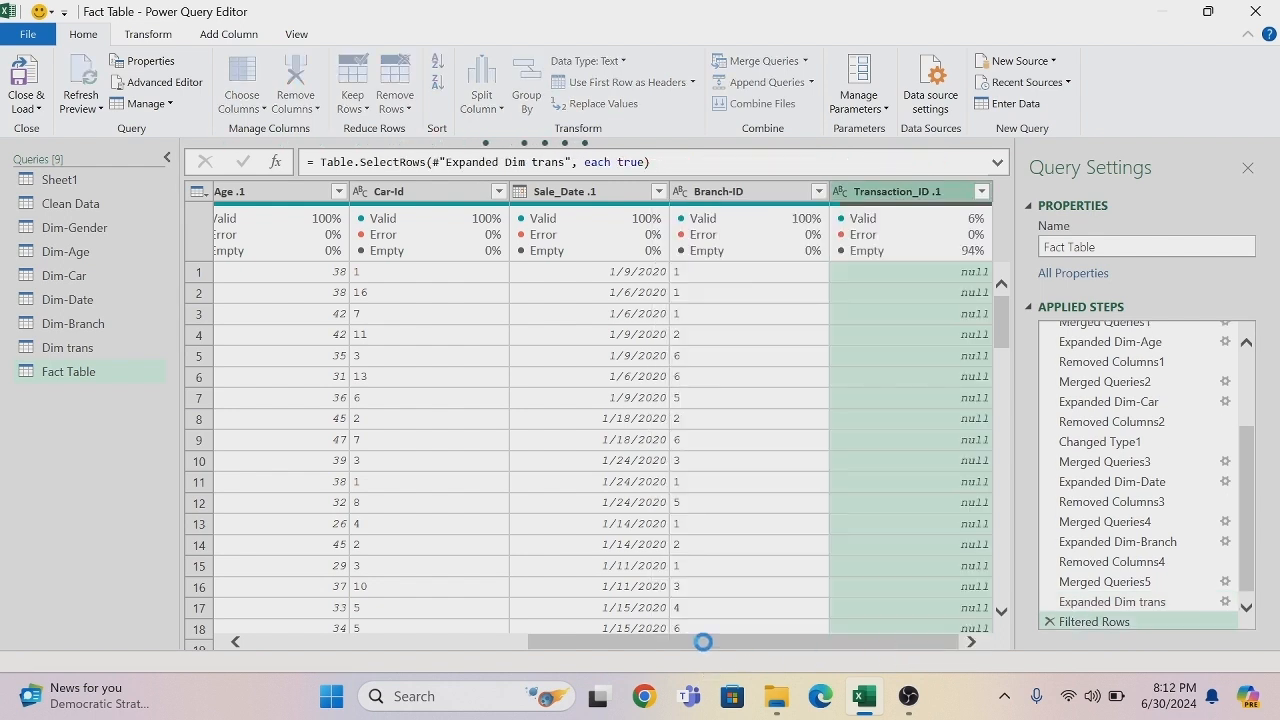
- Remove the original Transaction_ID column next to Primary Key from the Fact Table query
drag(613, 640, 244, 656)
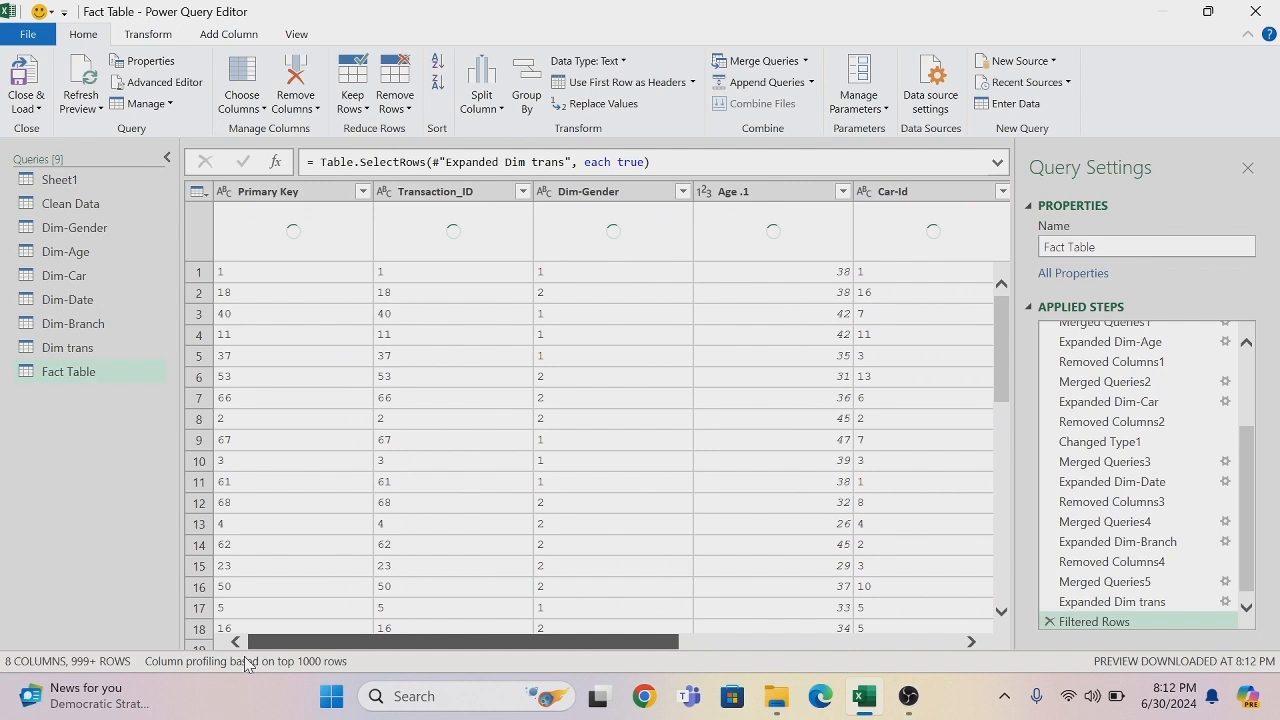
right_click(433, 196)
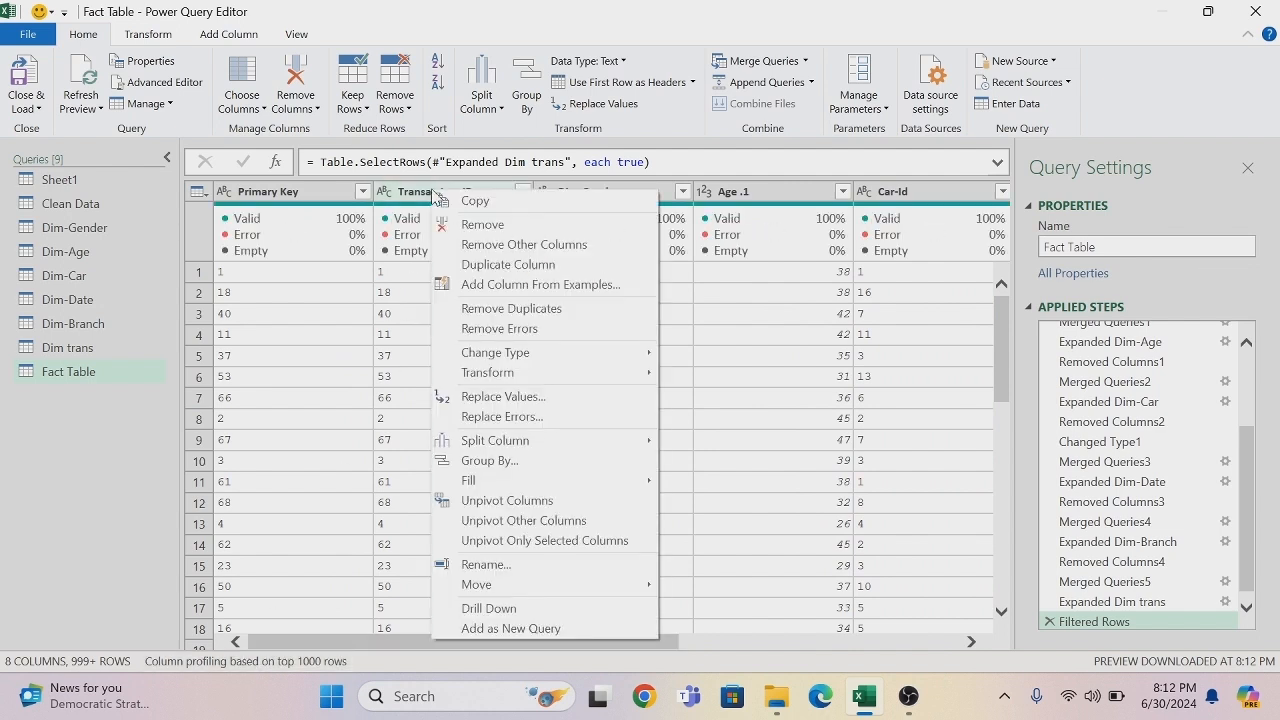
click(489, 226)
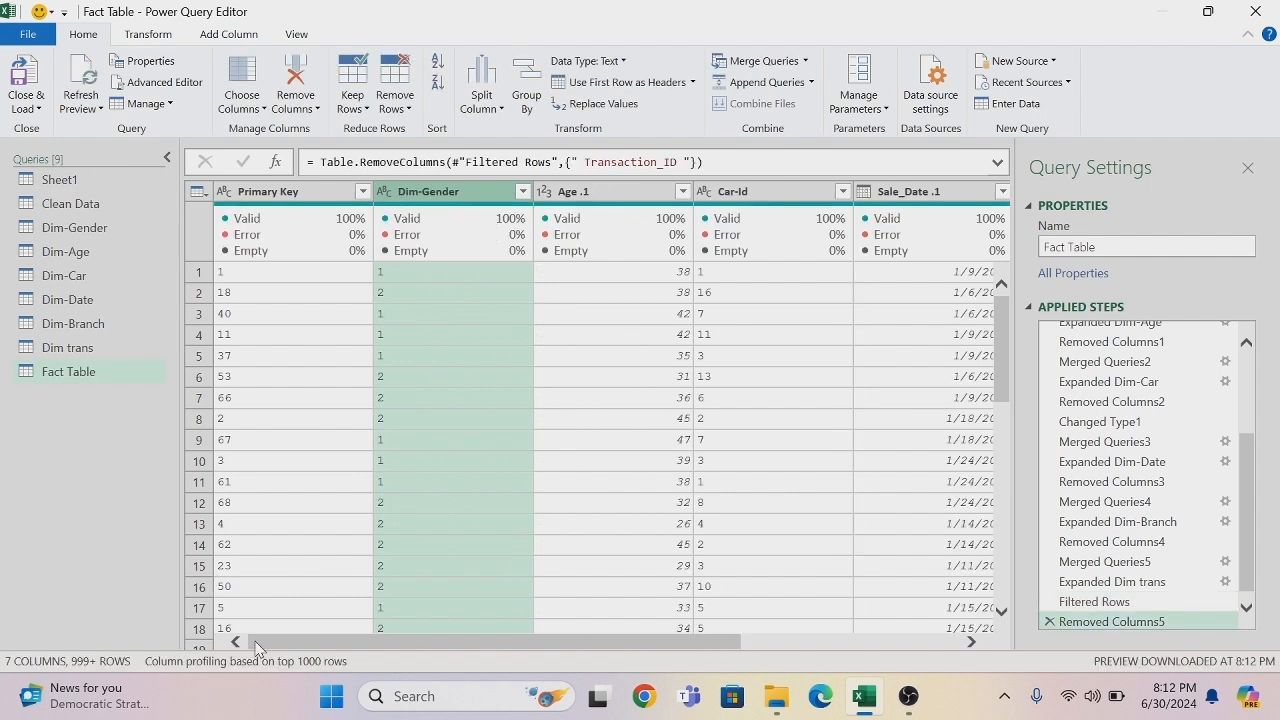
drag(263, 647, 392, 645)
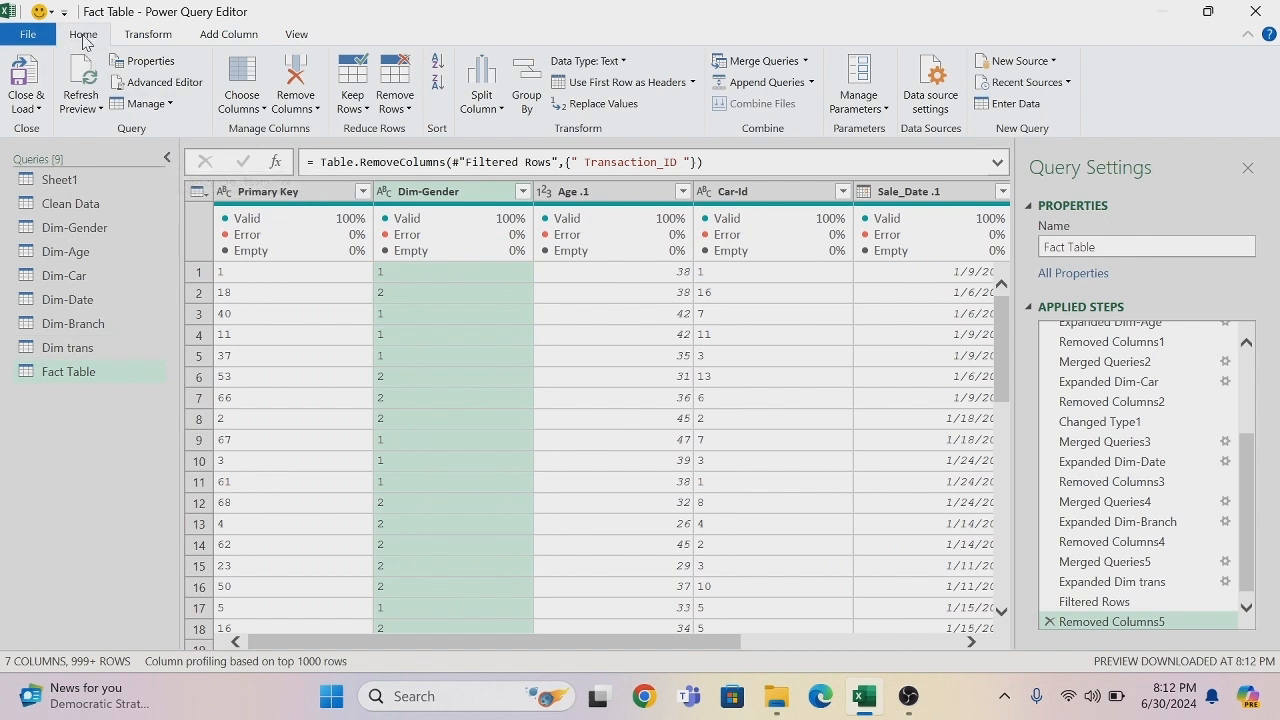
- Close the query editor, loading the queries into the workbook, and add the Fact Table to the Power Pivot Data Model
click(38, 109)
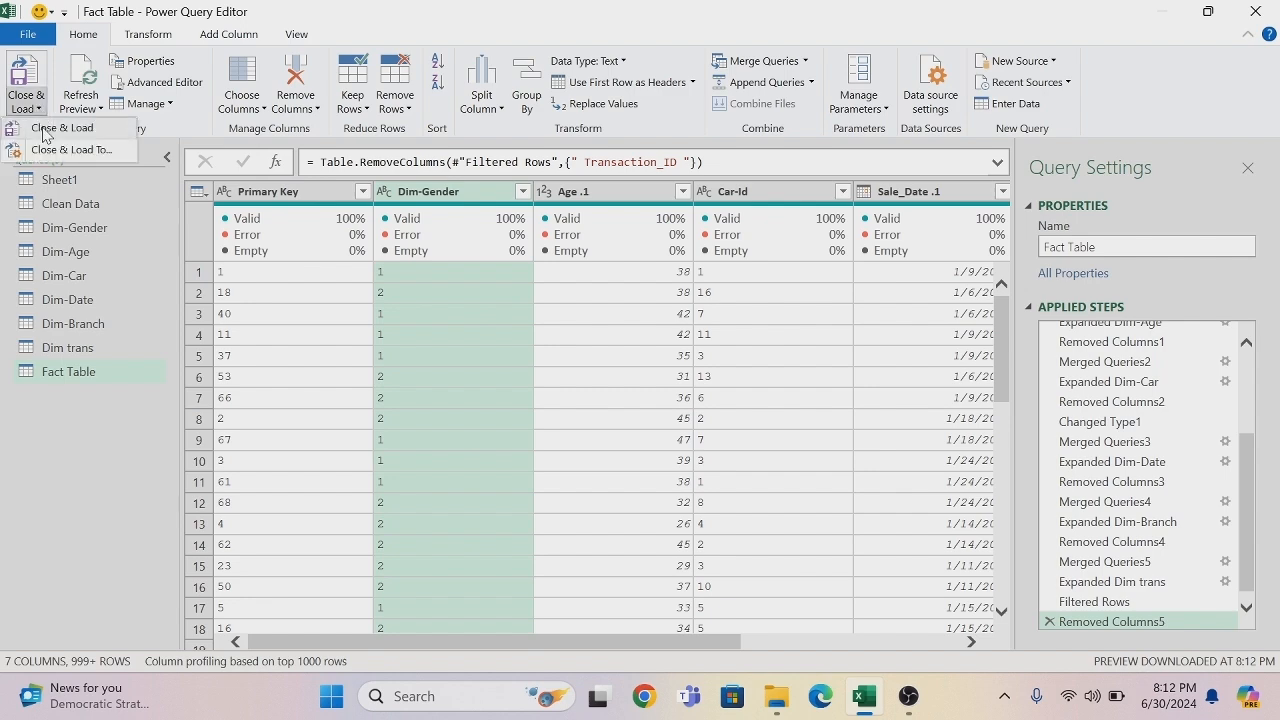
click(43, 129)
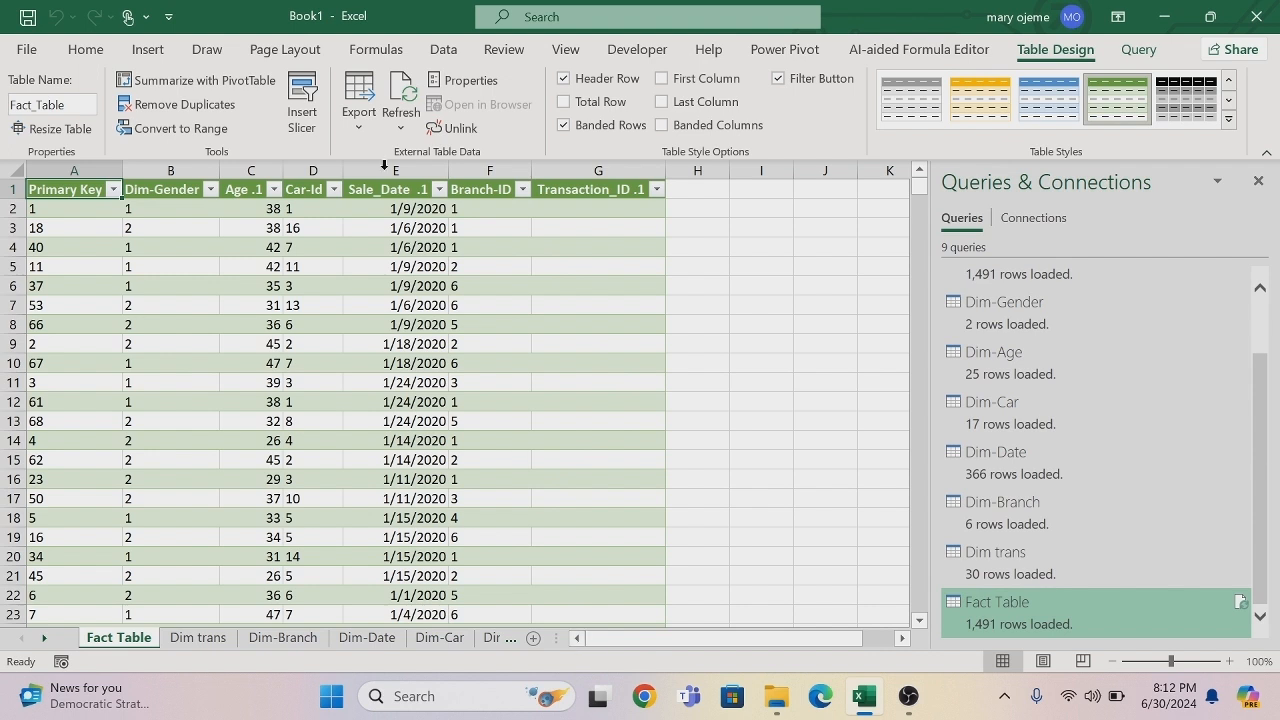
click(785, 49)
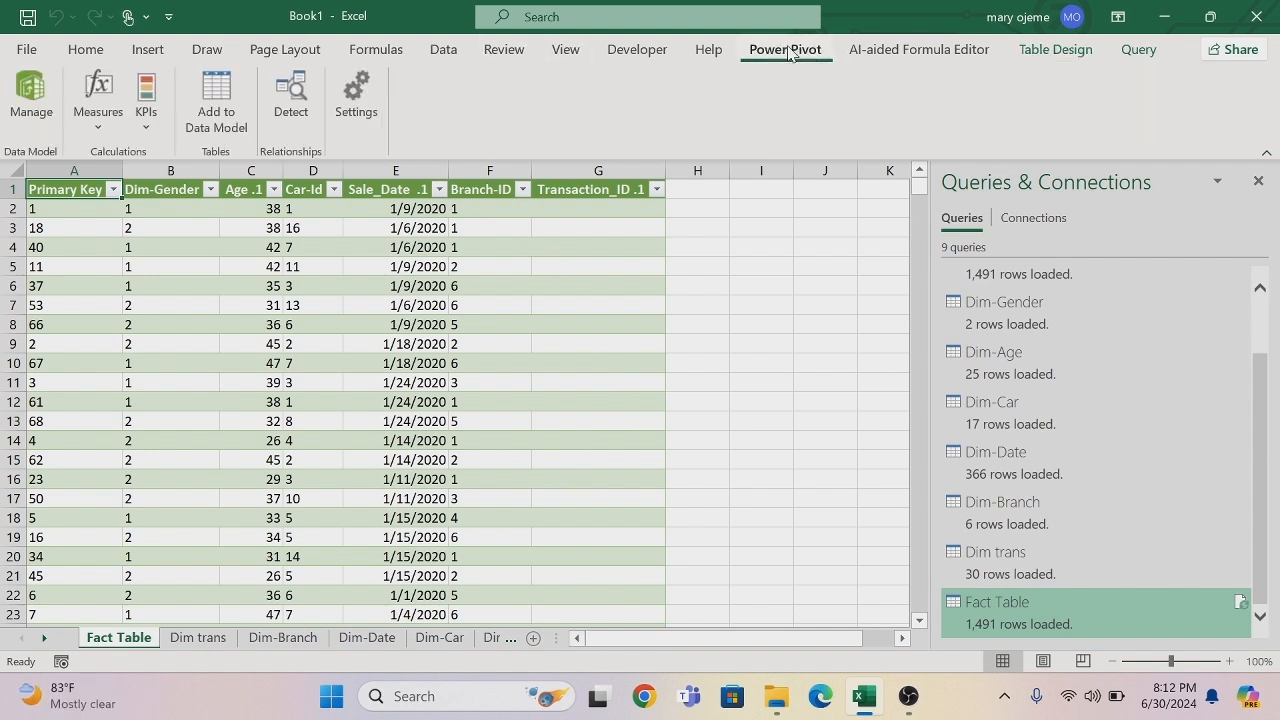
click(222, 92)
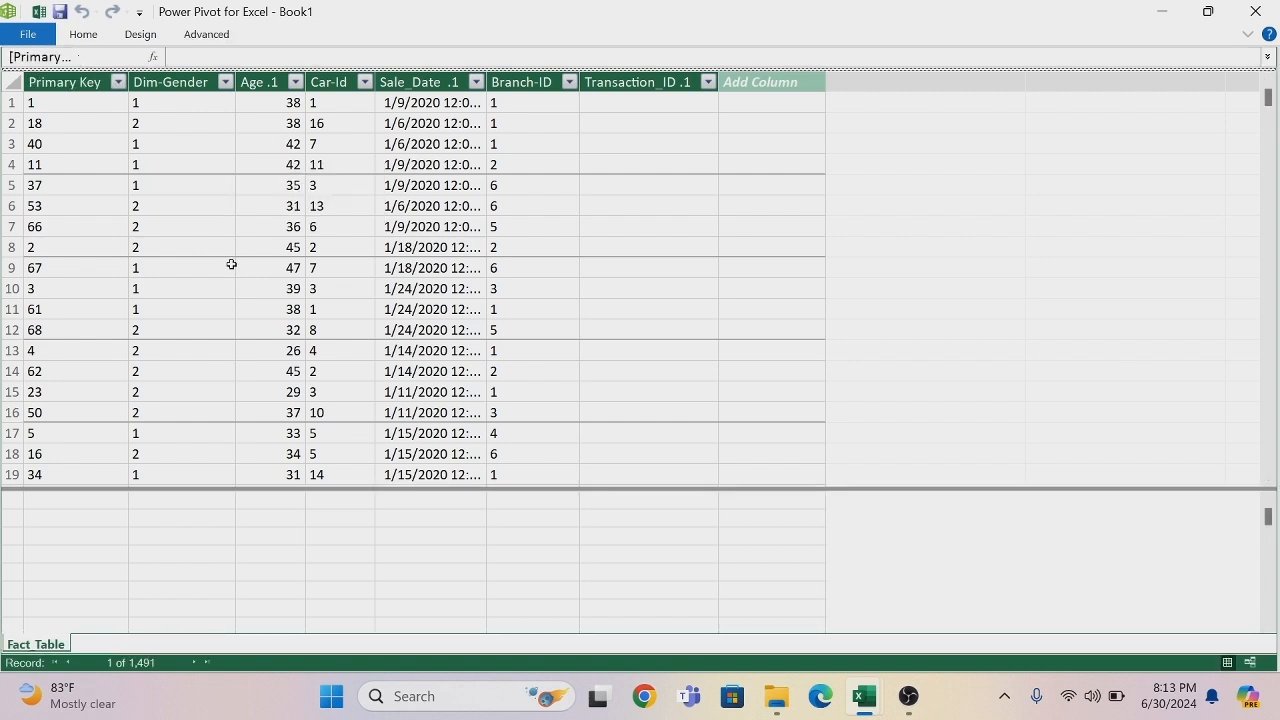
- Show the data model in Diagram View and enlarge the Fact_Table box until all its fields fit
click(84, 38)
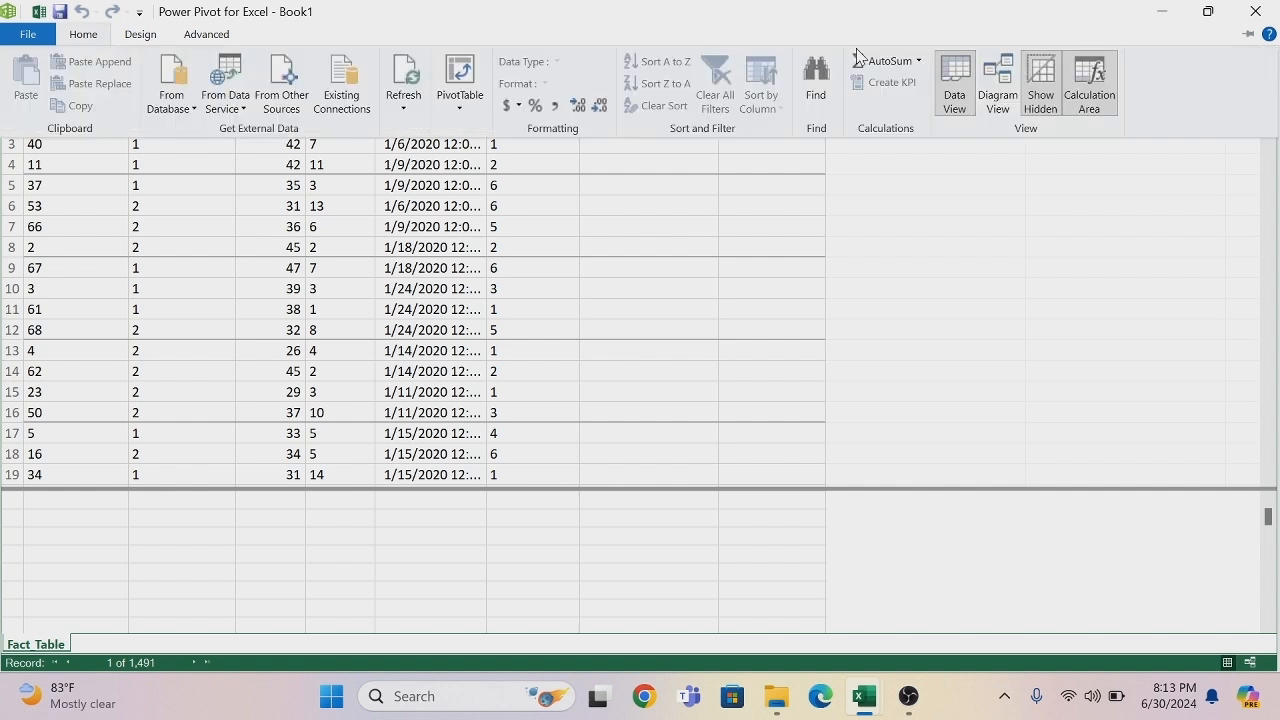
click(1007, 84)
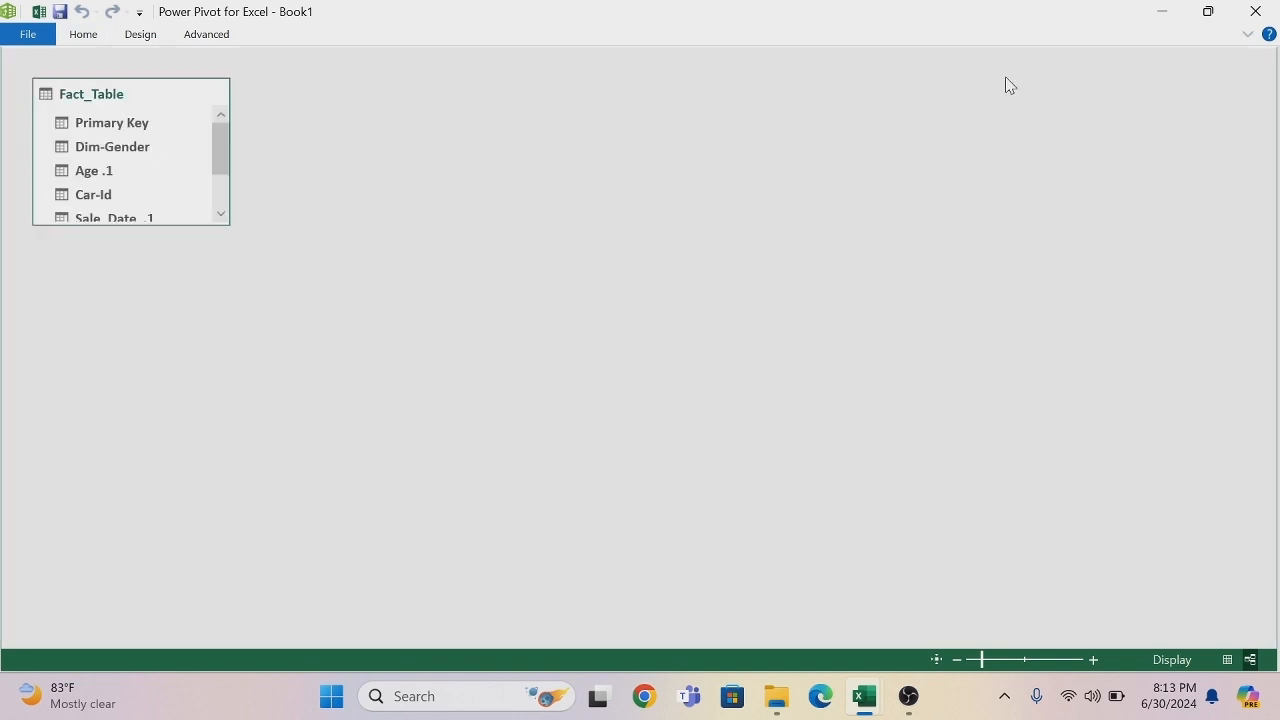
drag(169, 223, 174, 329)
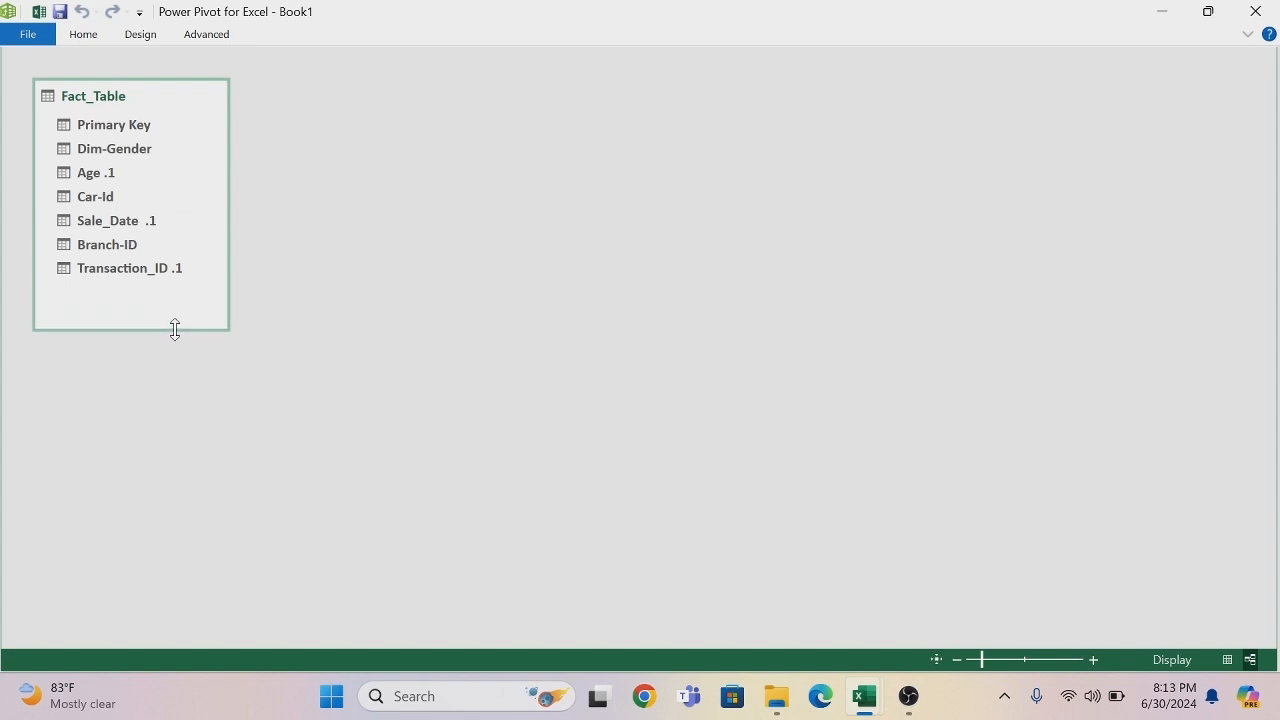
- Return to the workbook and add the table on the Dim trans sheet to the Data Model
click(40, 14)
click(200, 641)
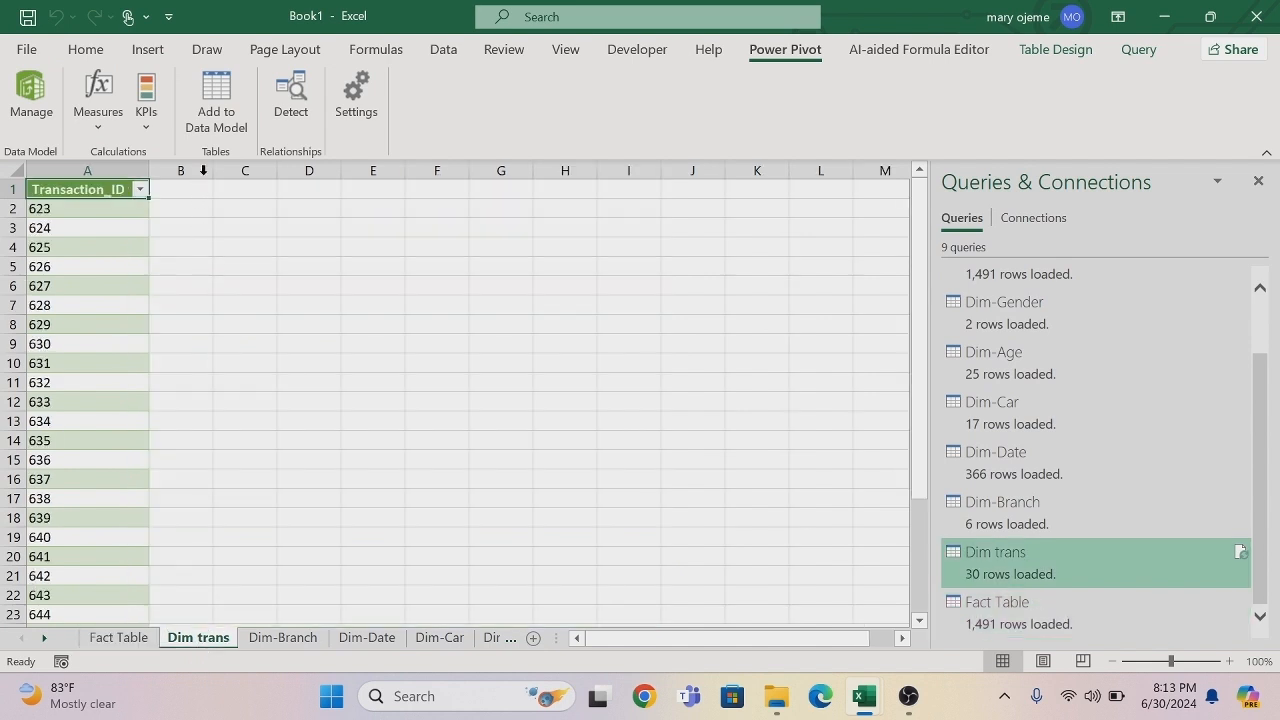
click(212, 98)
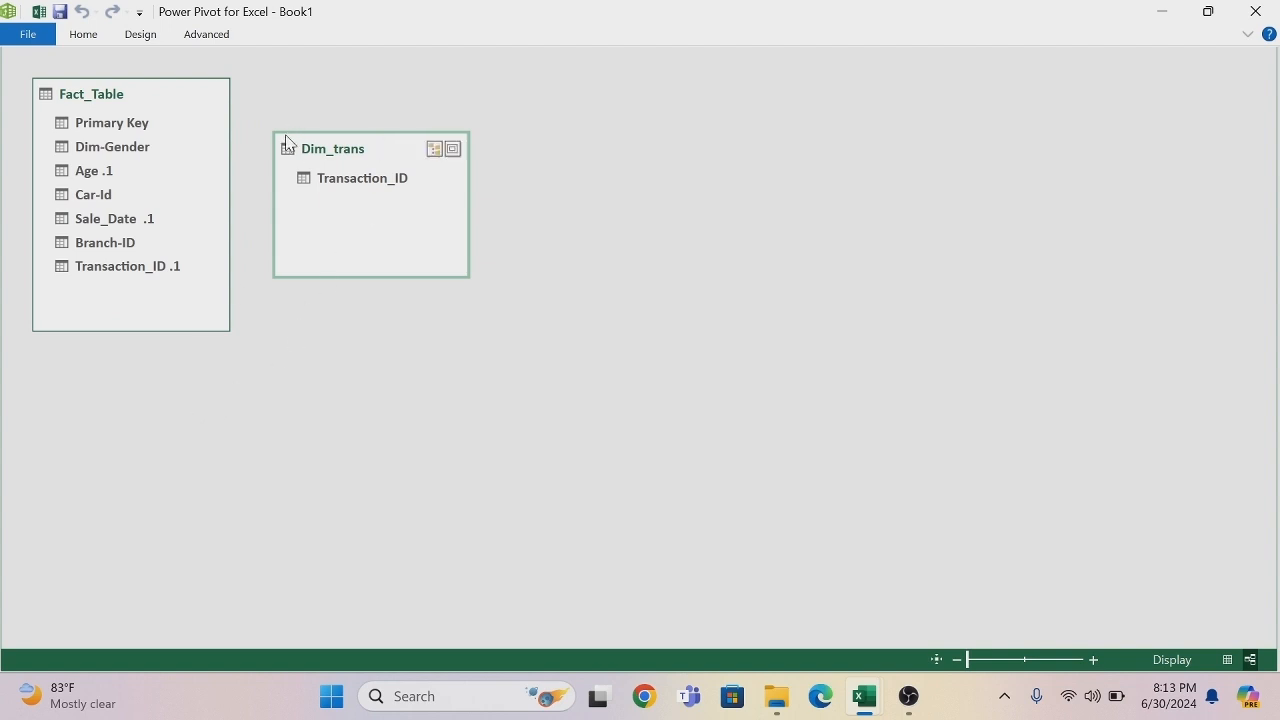
- Rearrange the diagram so Dim_trans sits to the left of Fact_Table with a clear gap between them
mouse_move(288, 132)
mouse_down()
mouse_move(288, 231)
mouse_move(265, 133)
mouse_up()
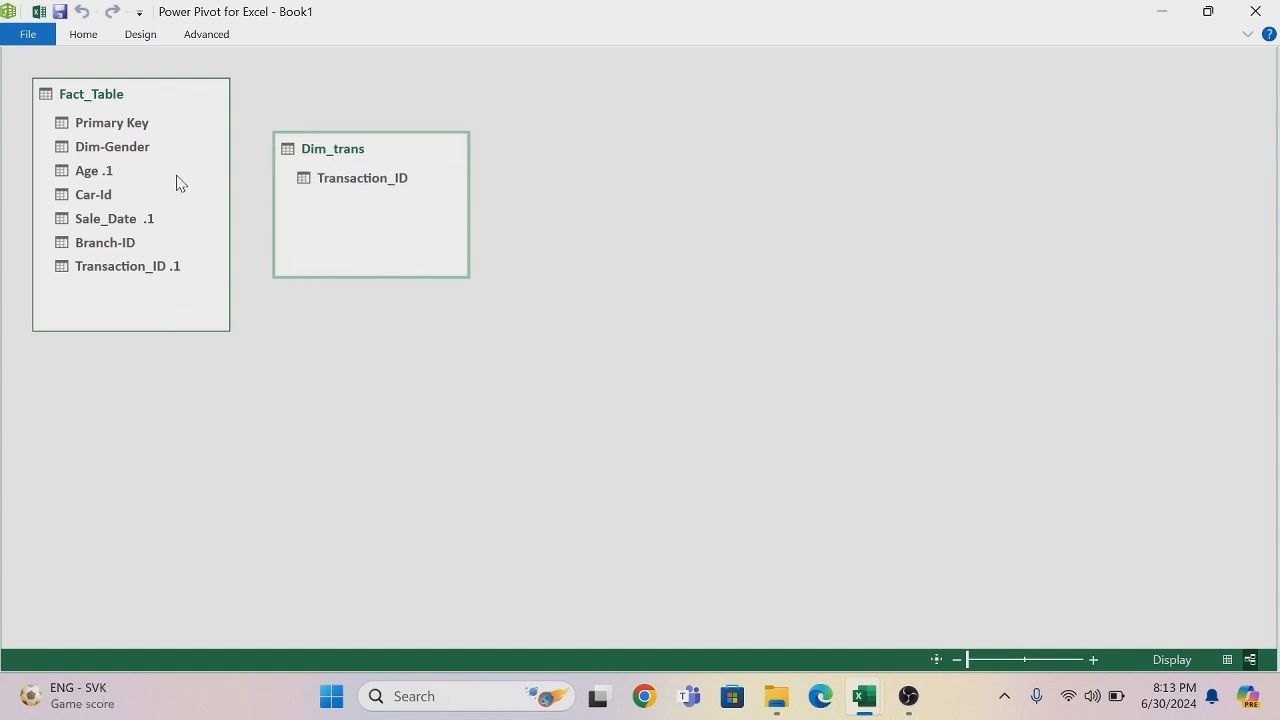
drag(177, 91, 600, 117)
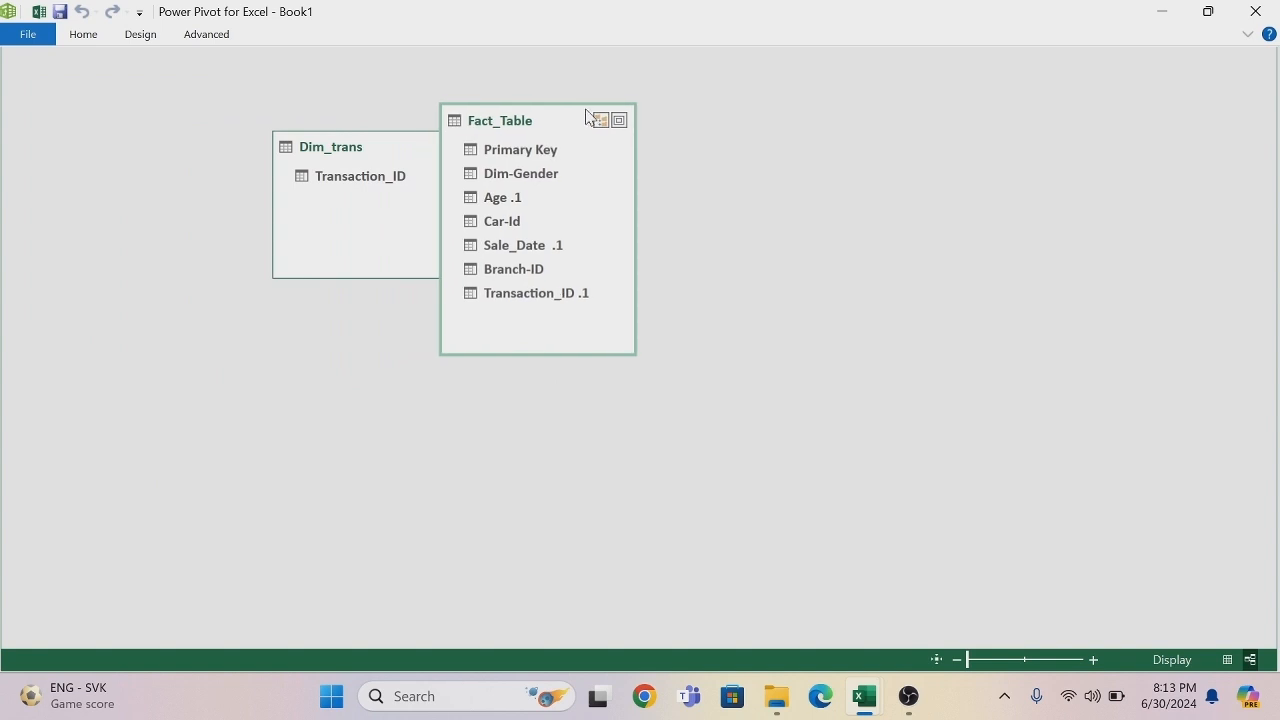
click(380, 132)
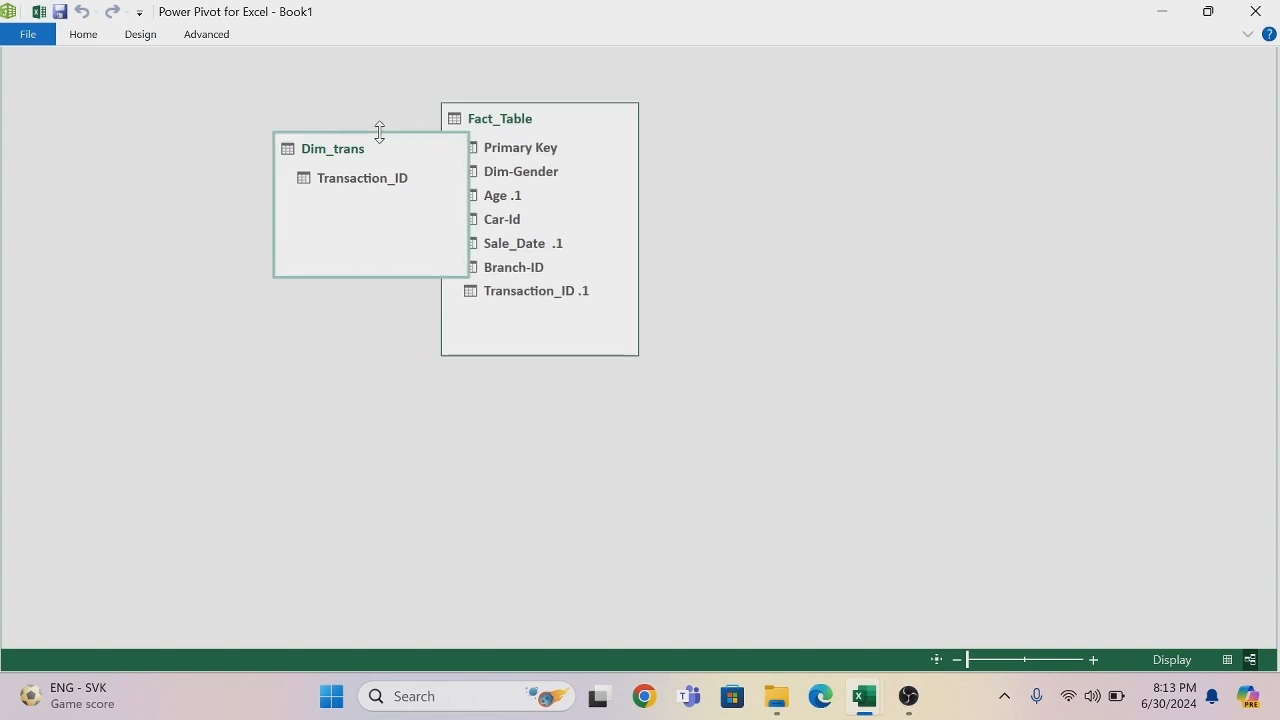
drag(375, 140, 139, 186)
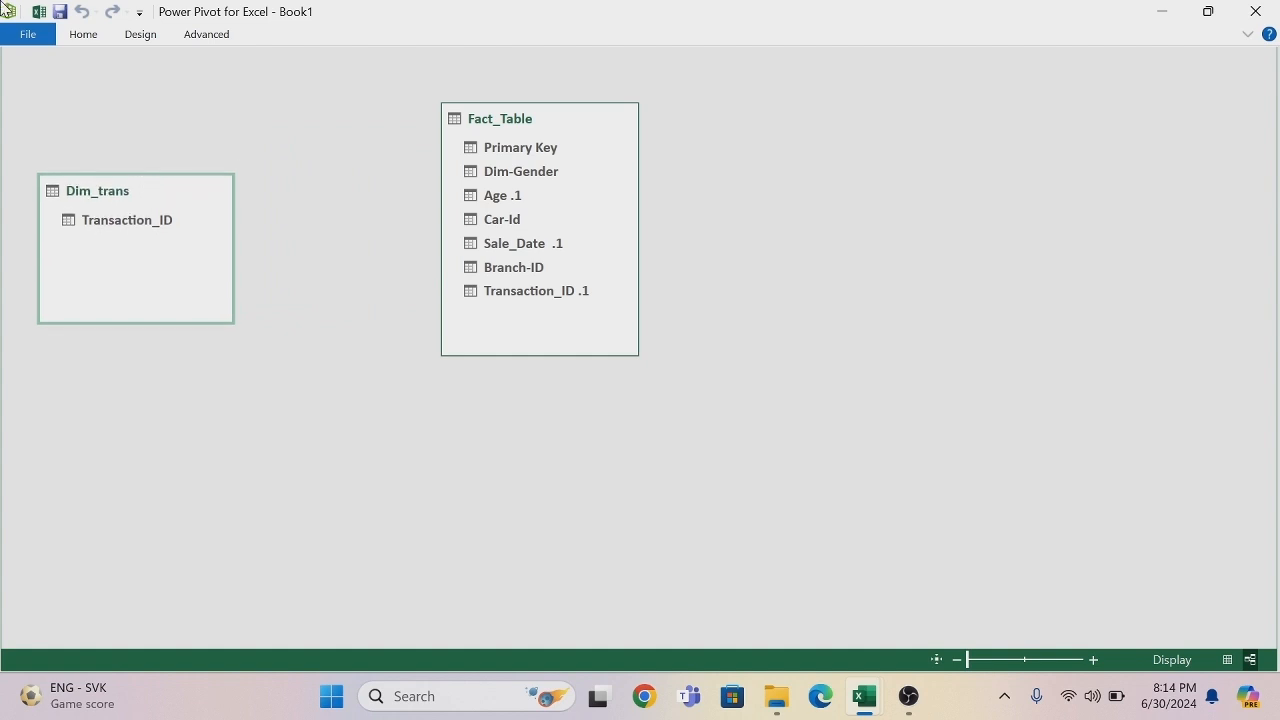
- Add the workbook's Dim-Branch table to the Data Model and arrange its box below Dim_trans, with Fact_Table moved close beside Dim_trans
click(38, 11)
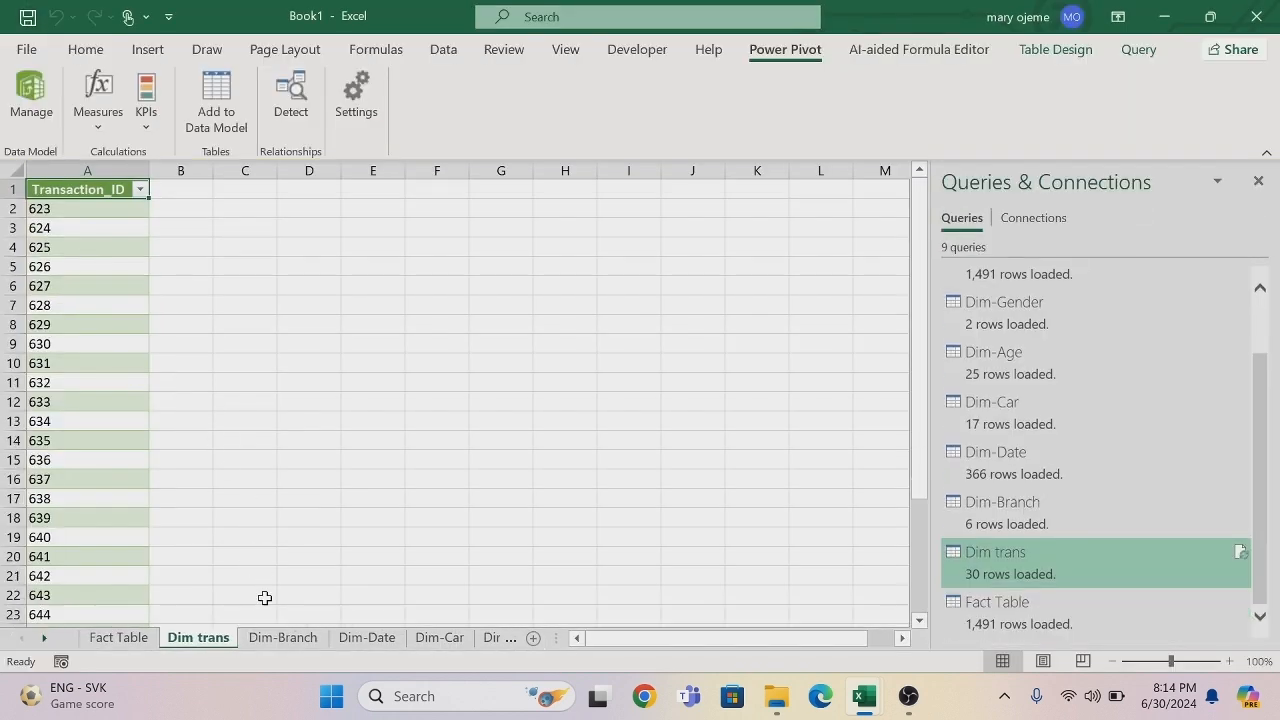
click(272, 637)
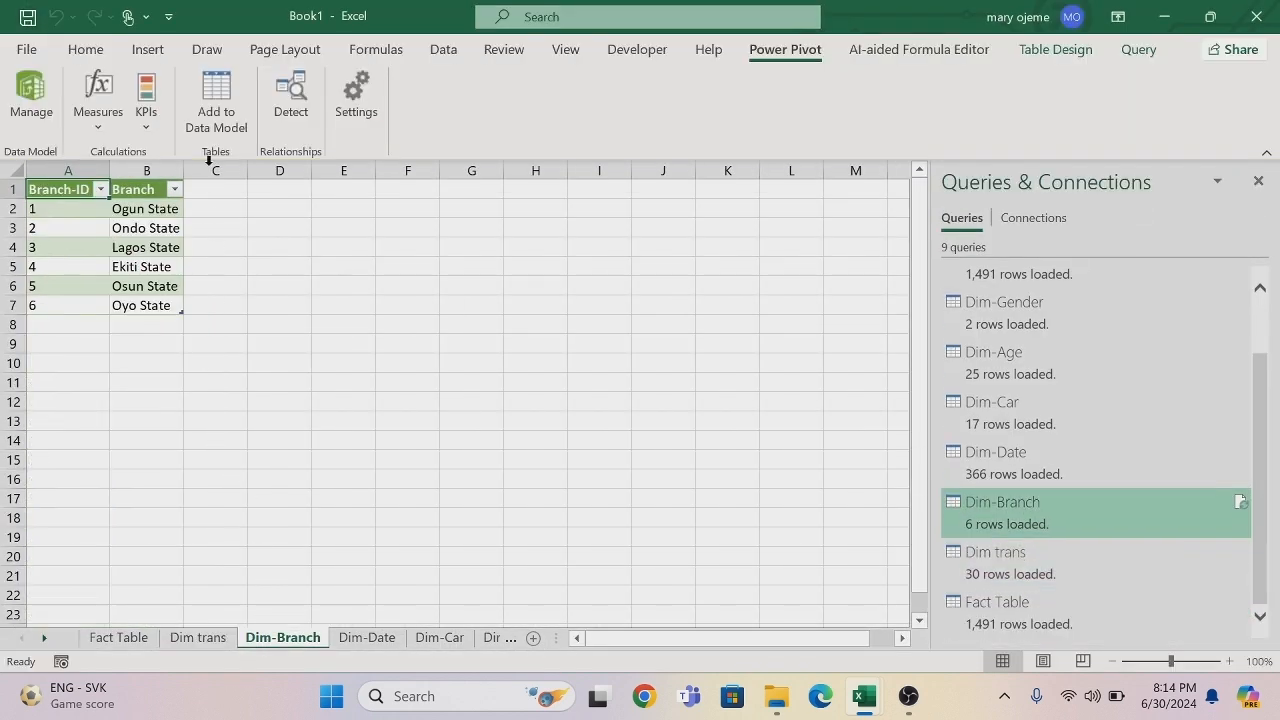
click(213, 90)
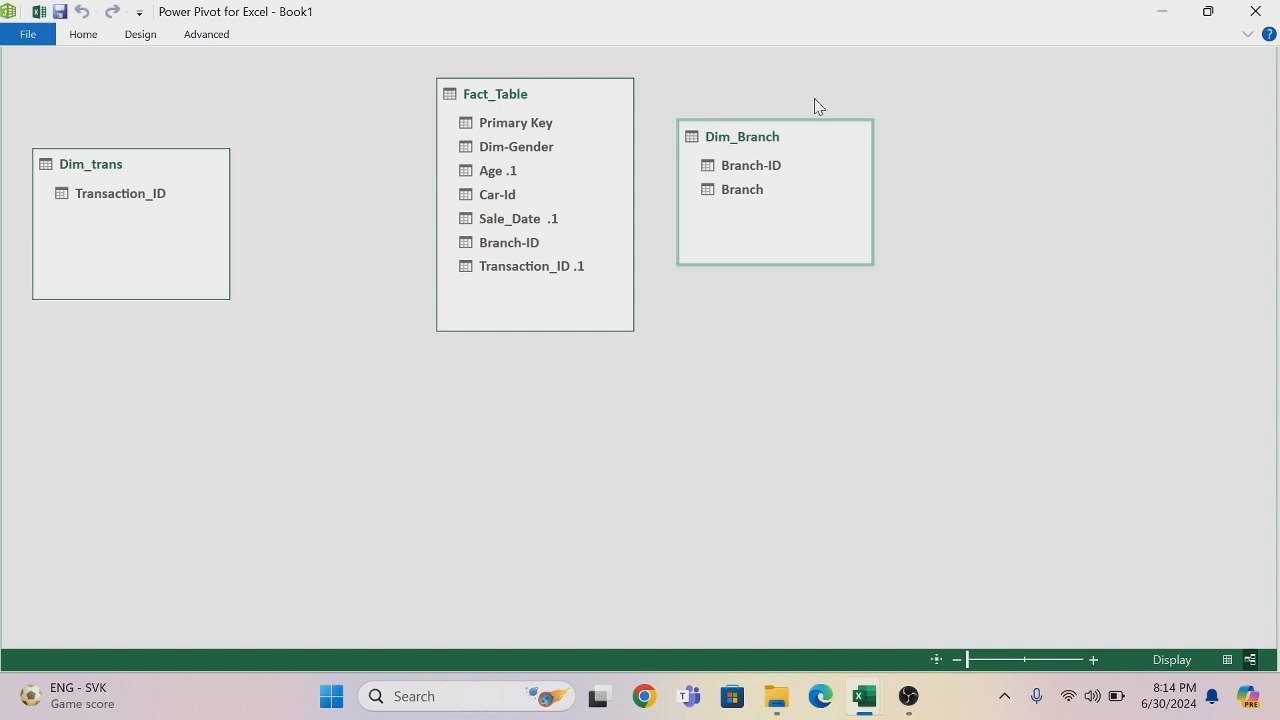
drag(818, 134, 156, 364)
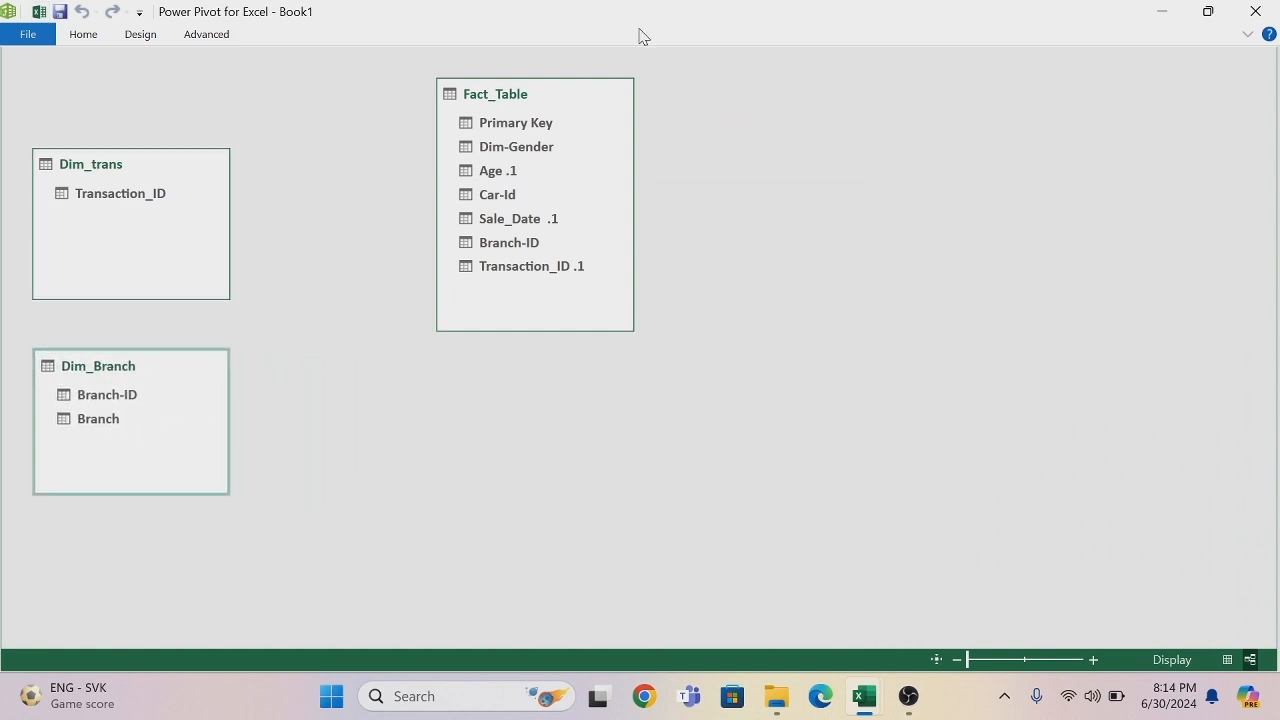
drag(572, 94, 399, 109)
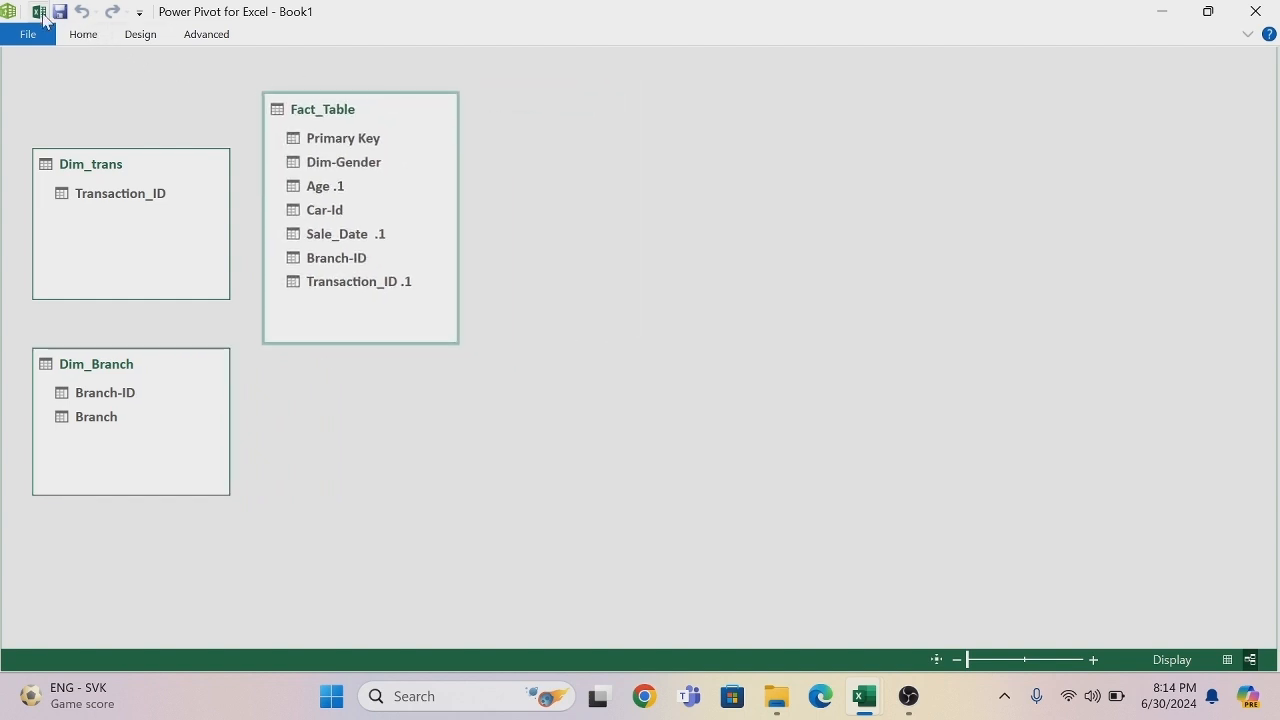
- Add the table on the workbook's Dim-Date sheet to the Data Model and place its box directly below Fact_Table in the diagram
click(39, 12)
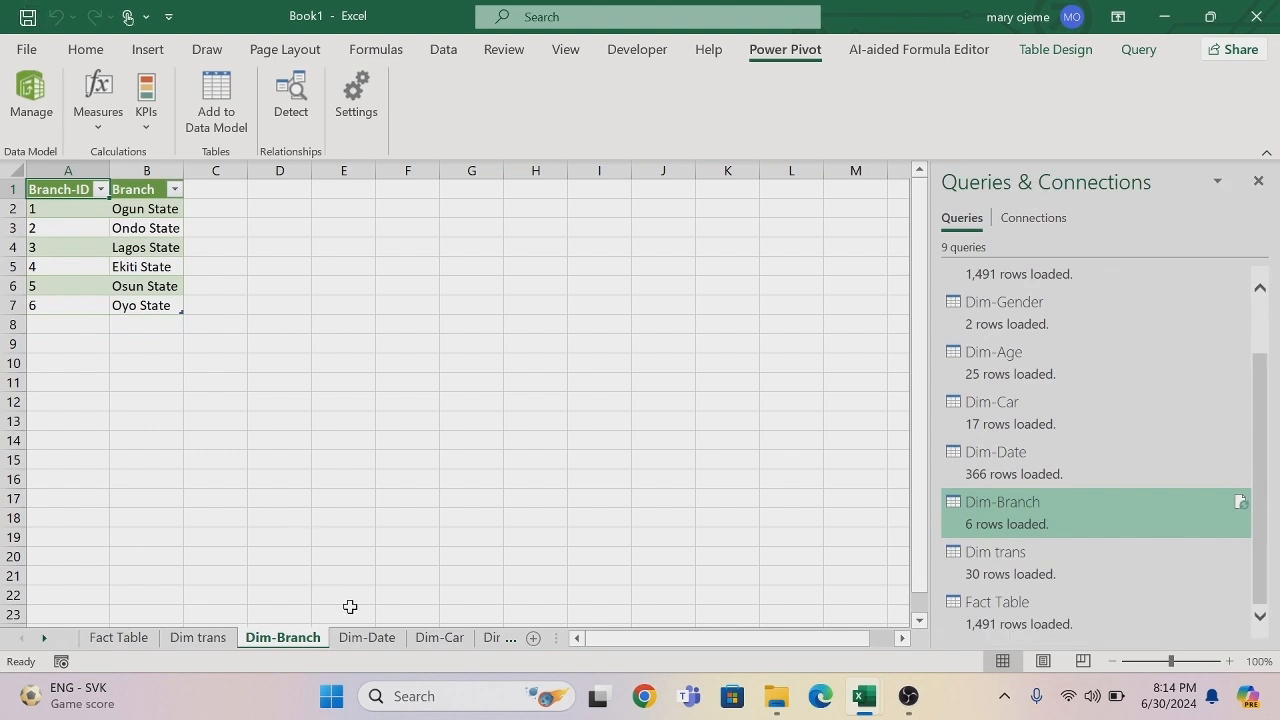
click(368, 638)
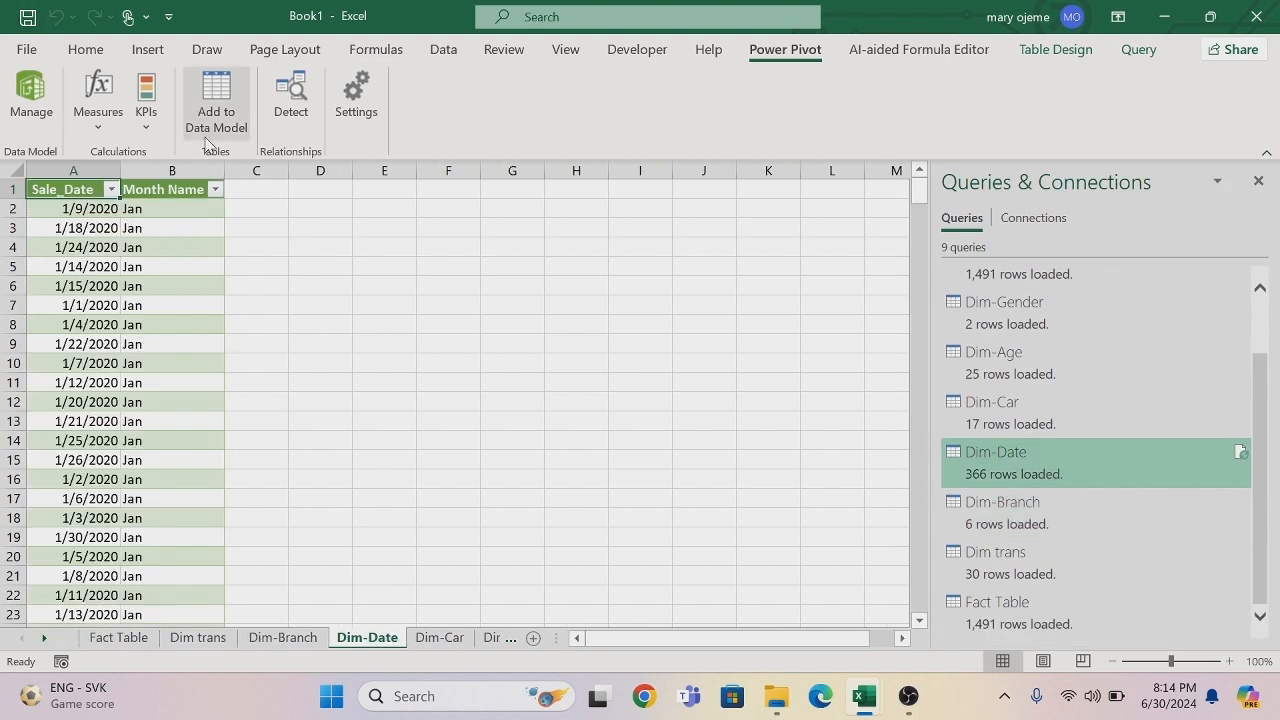
click(216, 92)
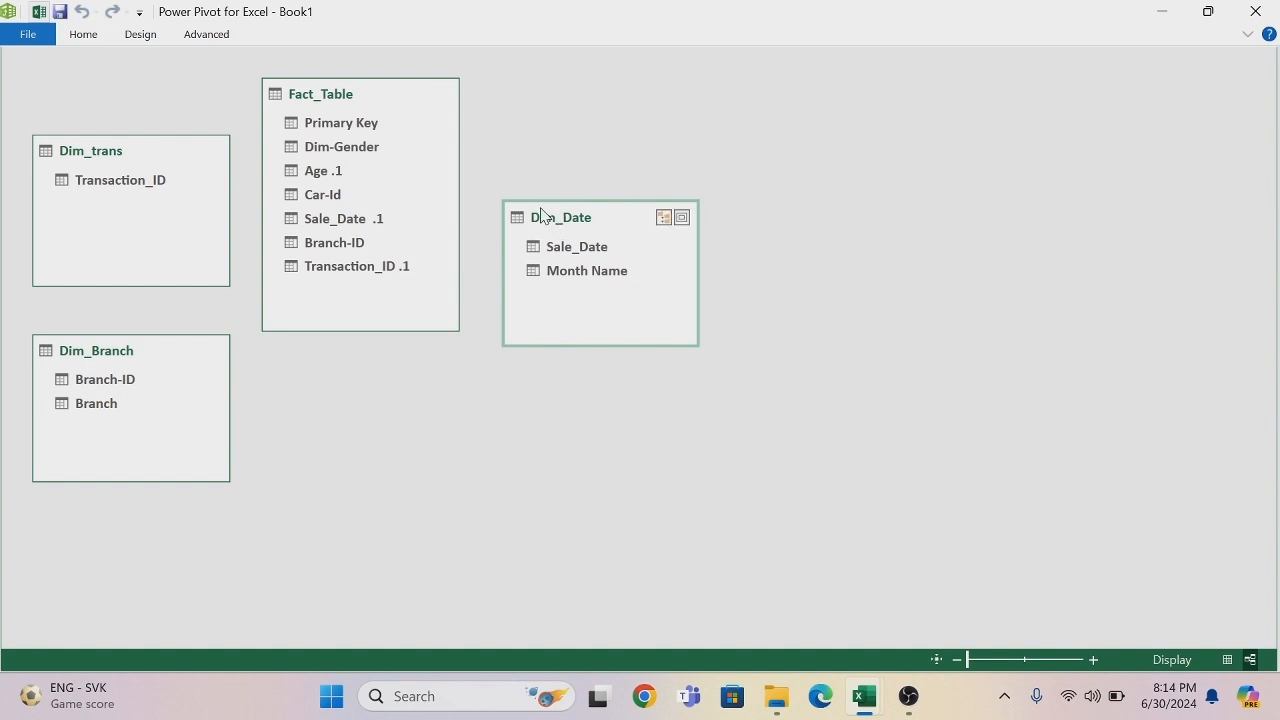
drag(540, 212, 299, 355)
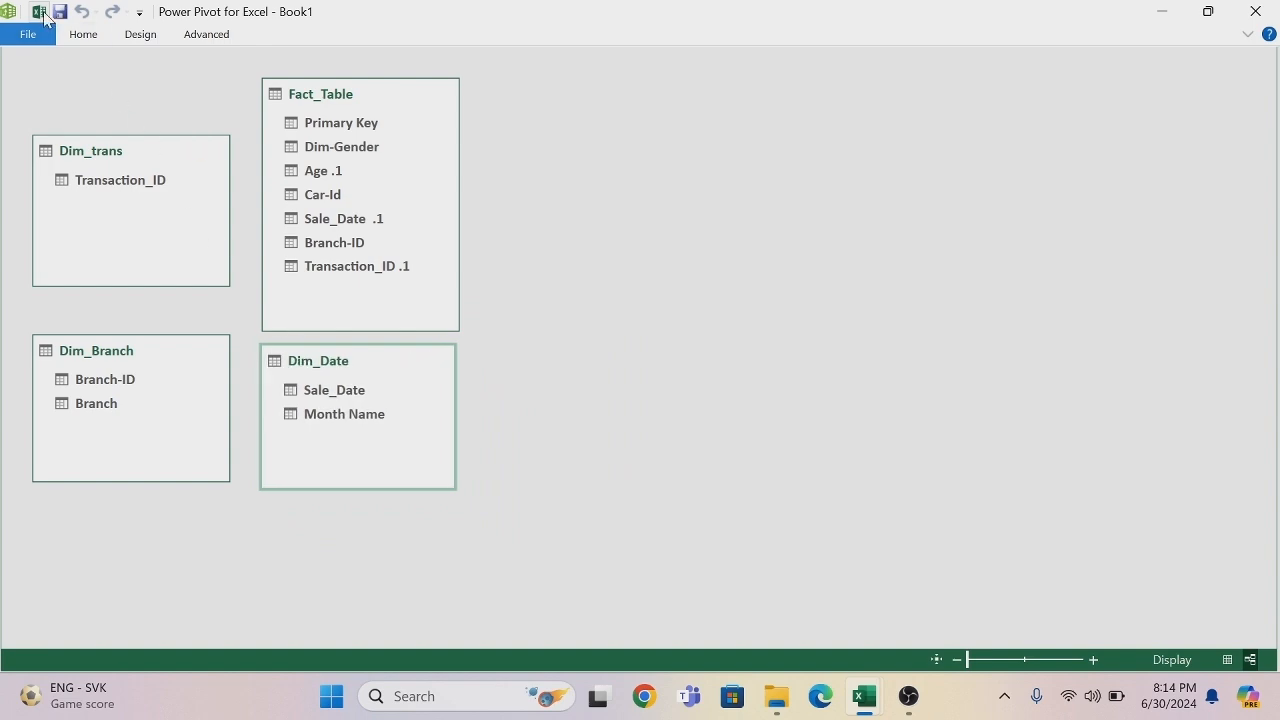
- Add the workbook's Dim-Car table to the Data Model and place its box just to the right of Fact_Table, aligned near its top
click(40, 12)
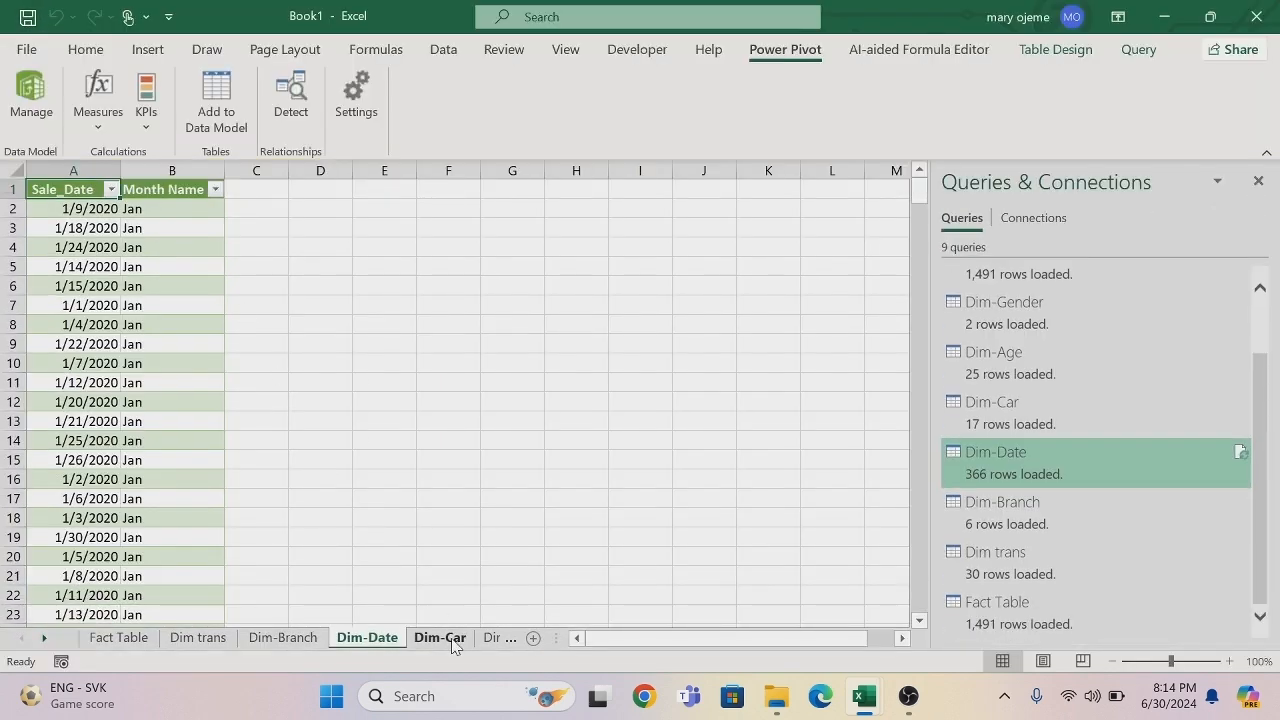
click(440, 638)
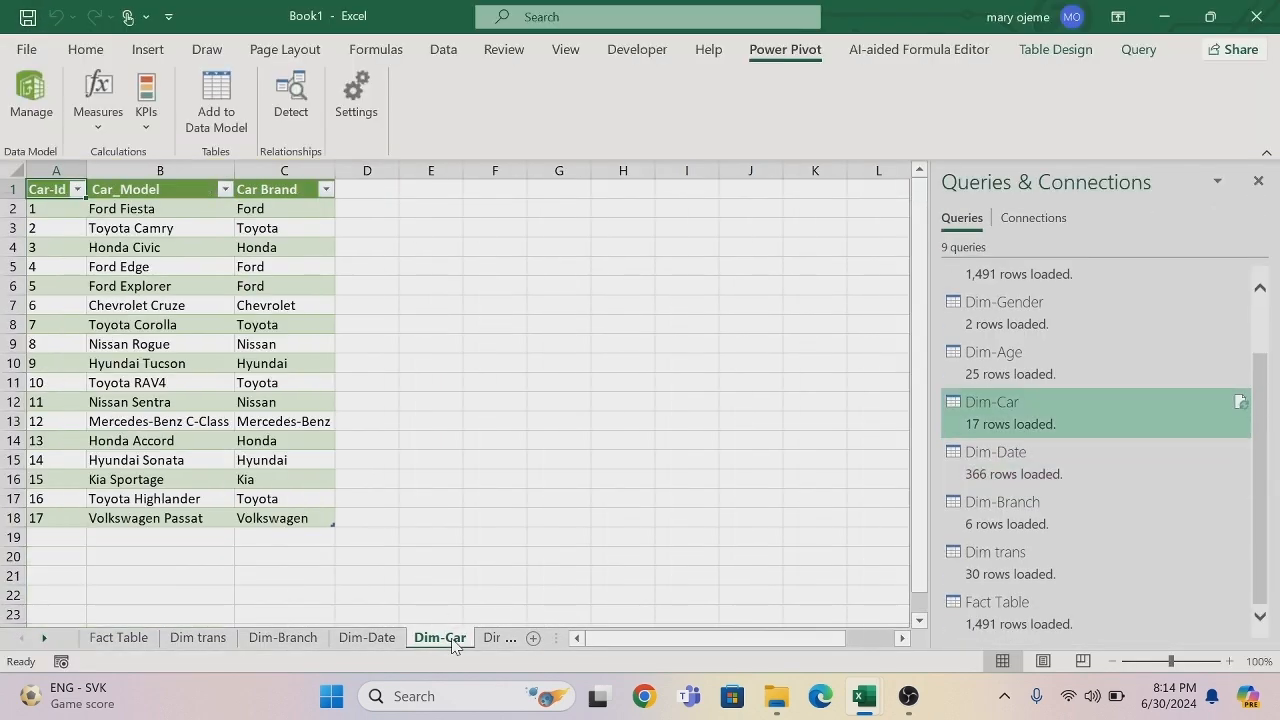
click(213, 96)
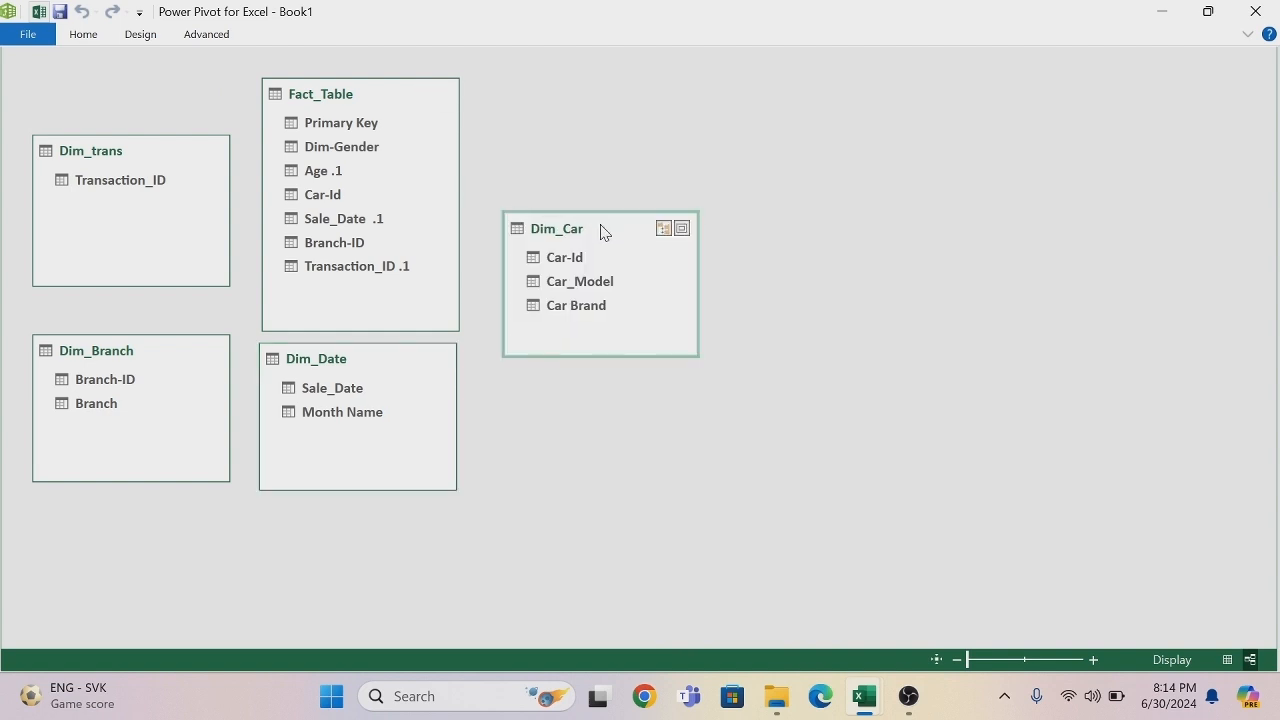
drag(603, 224, 578, 95)
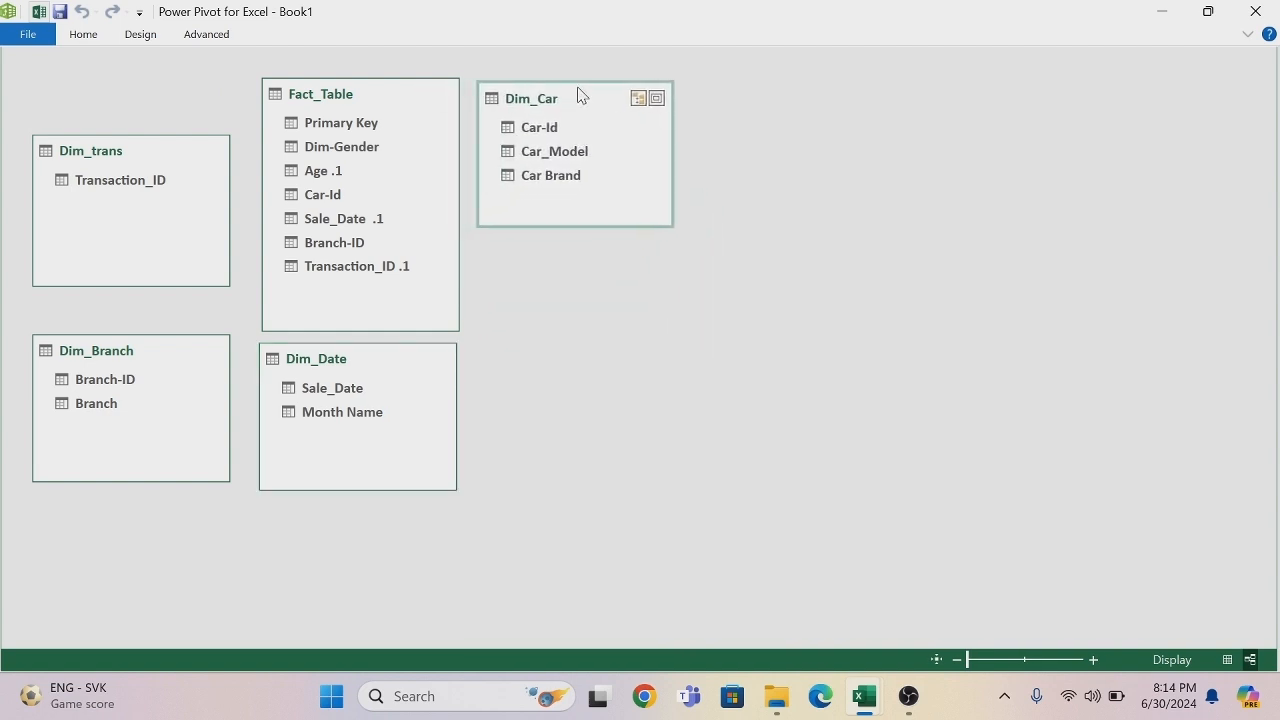
- Add the workbook's Dim-Age table to the Data Model and lower the top edge of its diagram box slightly
click(41, 12)
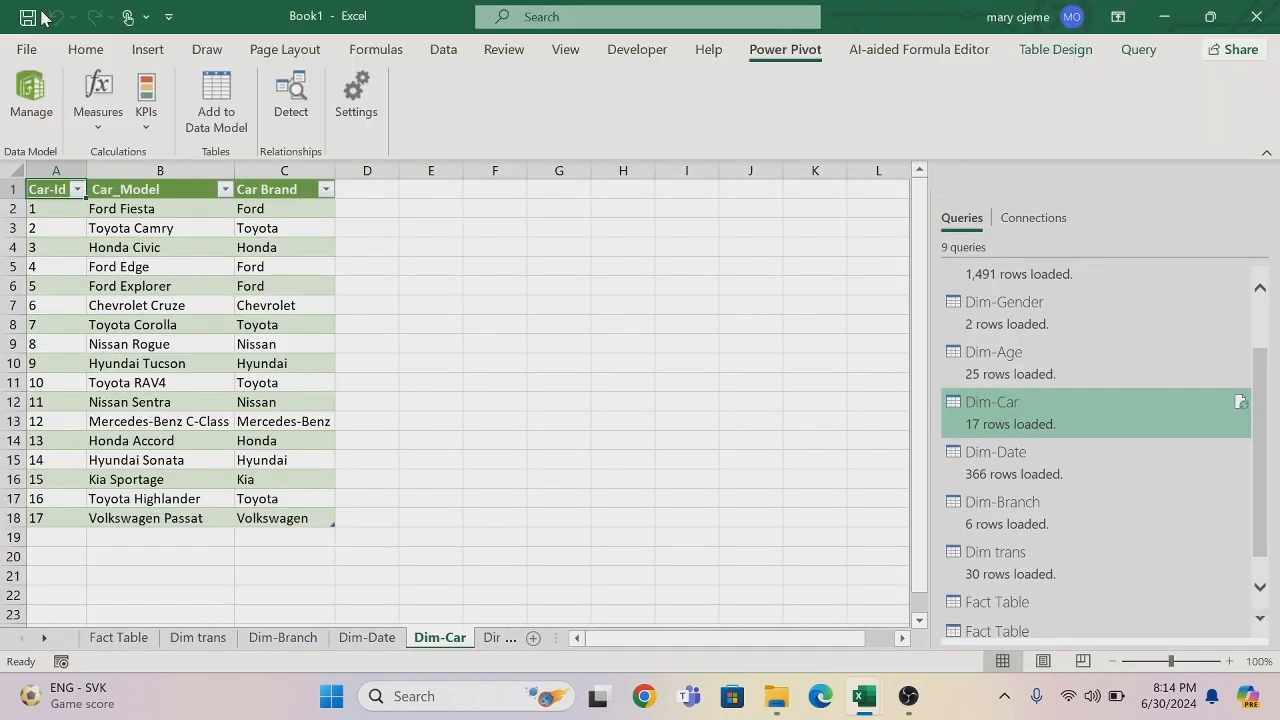
click(490, 640)
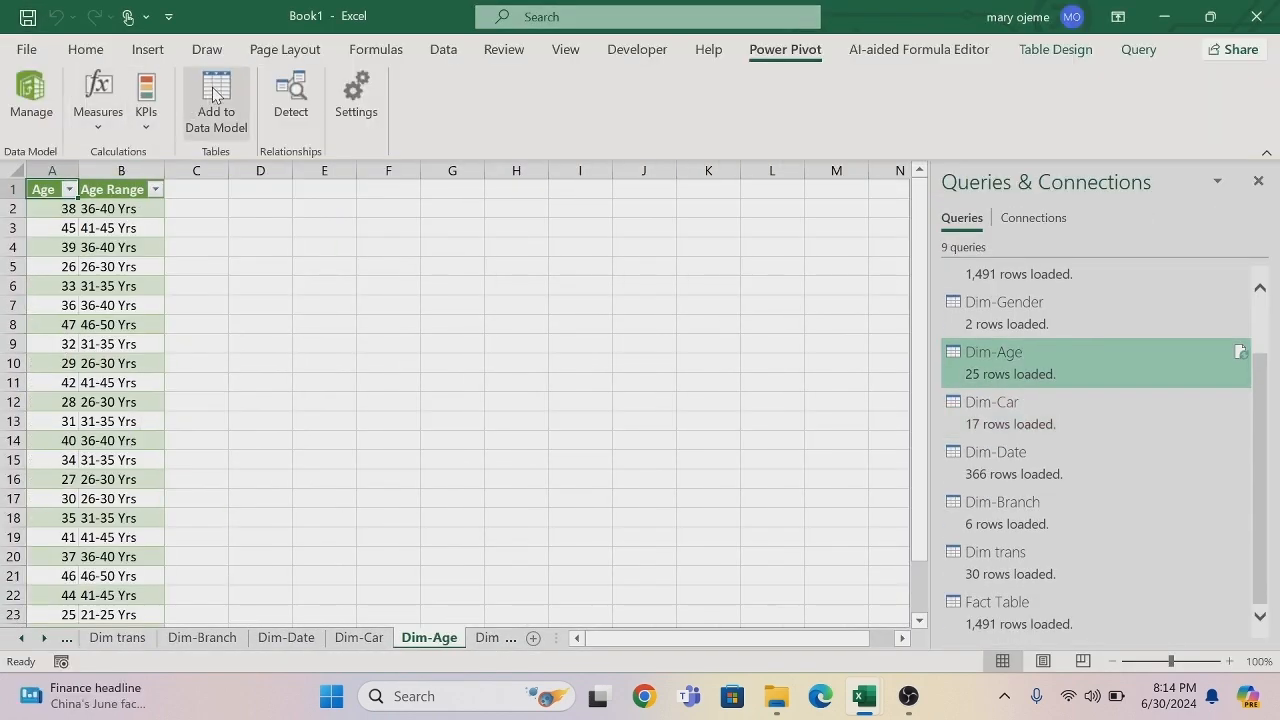
click(213, 95)
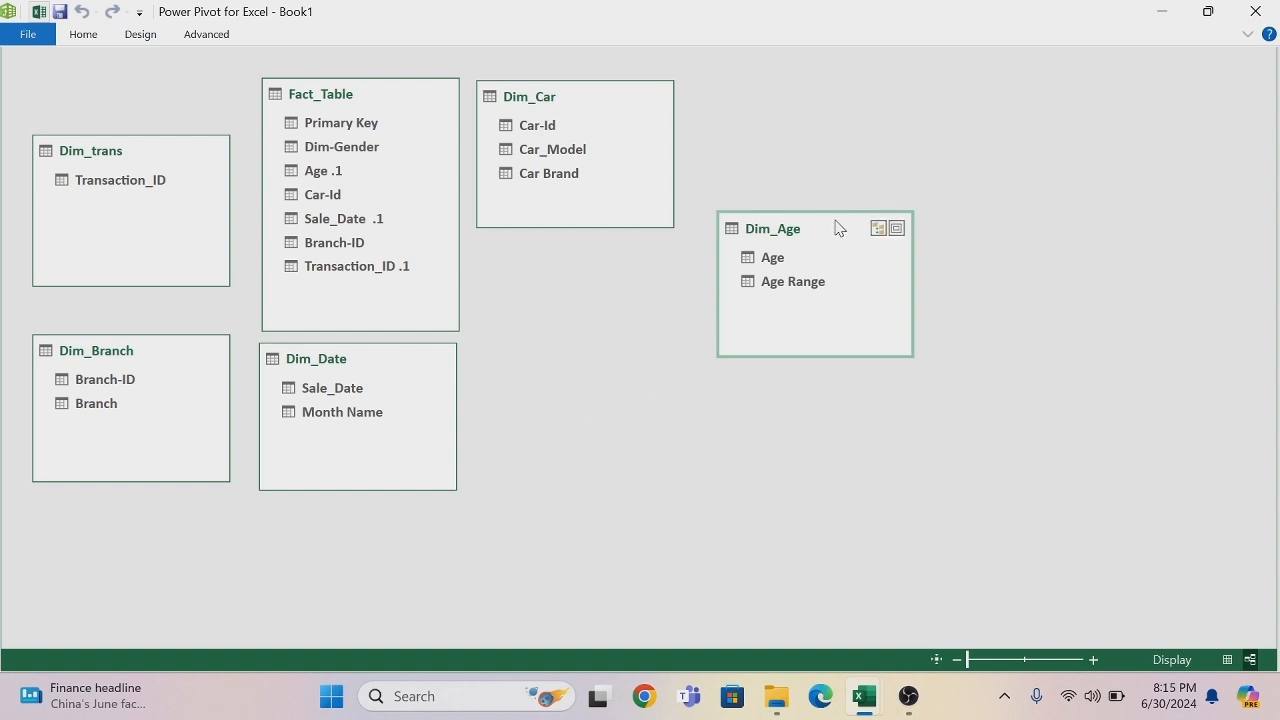
drag(822, 213, 757, 220)
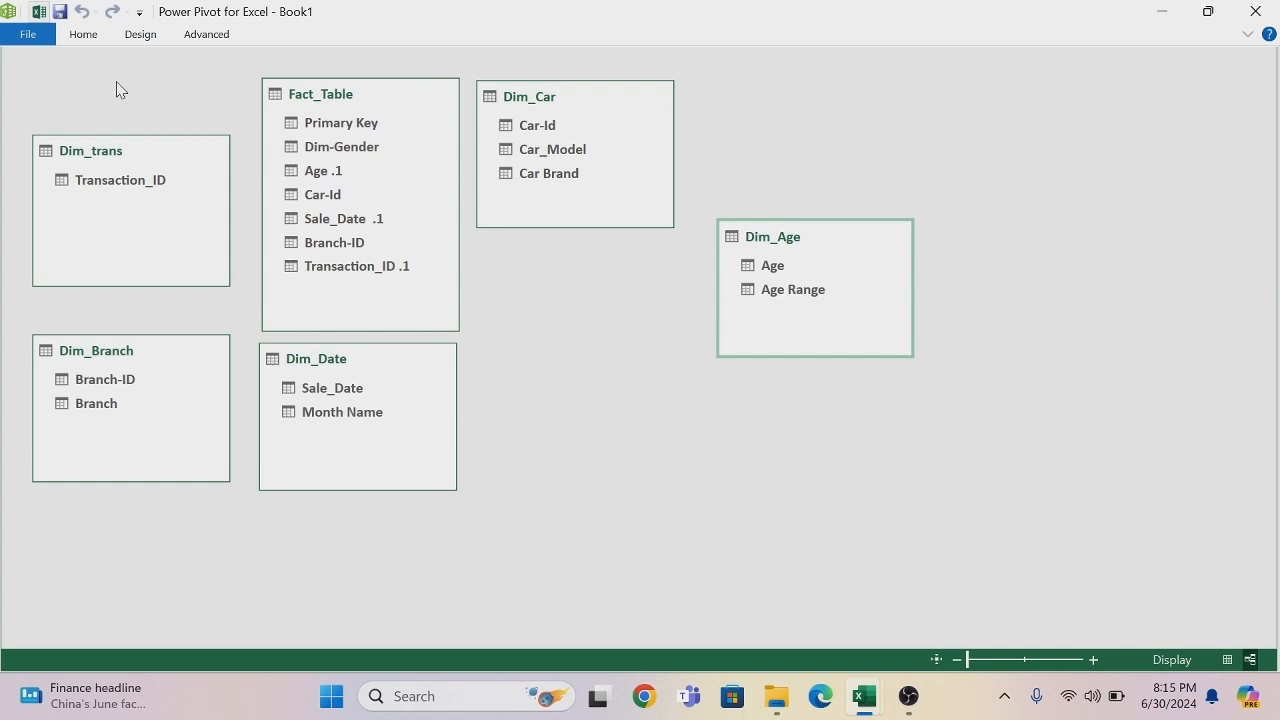
- Add the workbook's Dim-Gender table to the Data Model and place its box below Dim_Car, beside Dim_Date
click(39, 12)
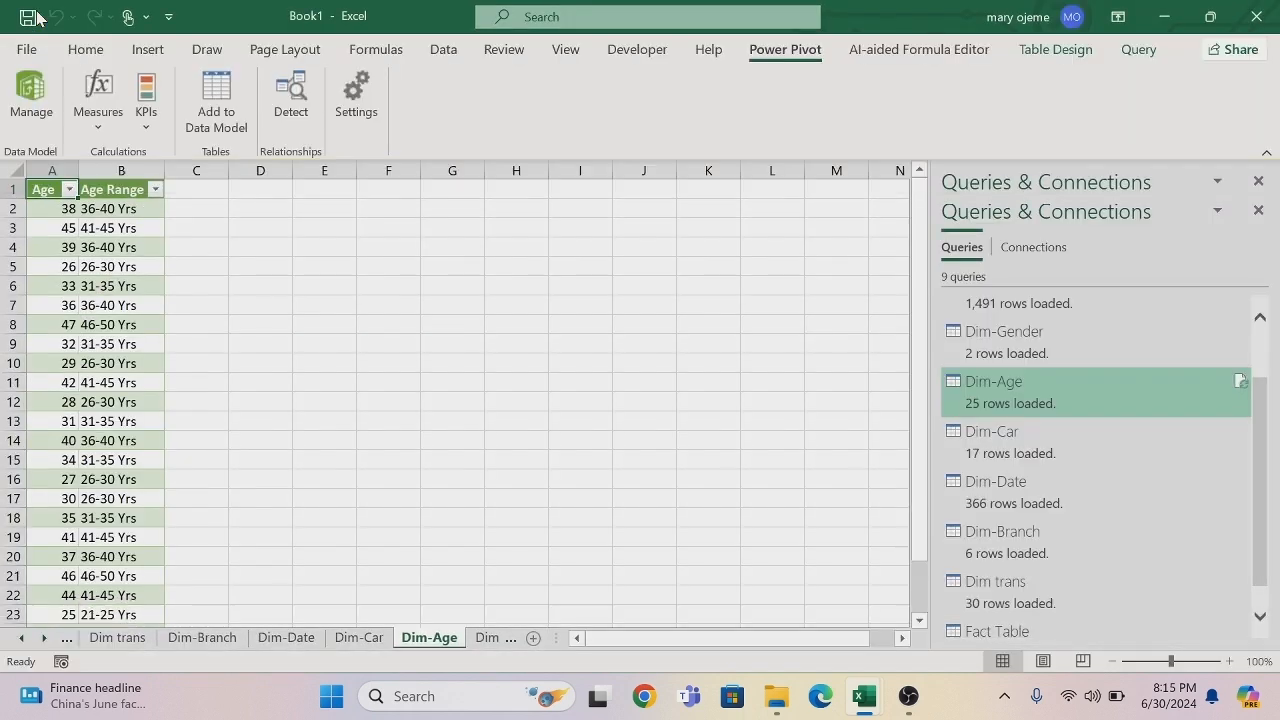
click(490, 637)
click(216, 102)
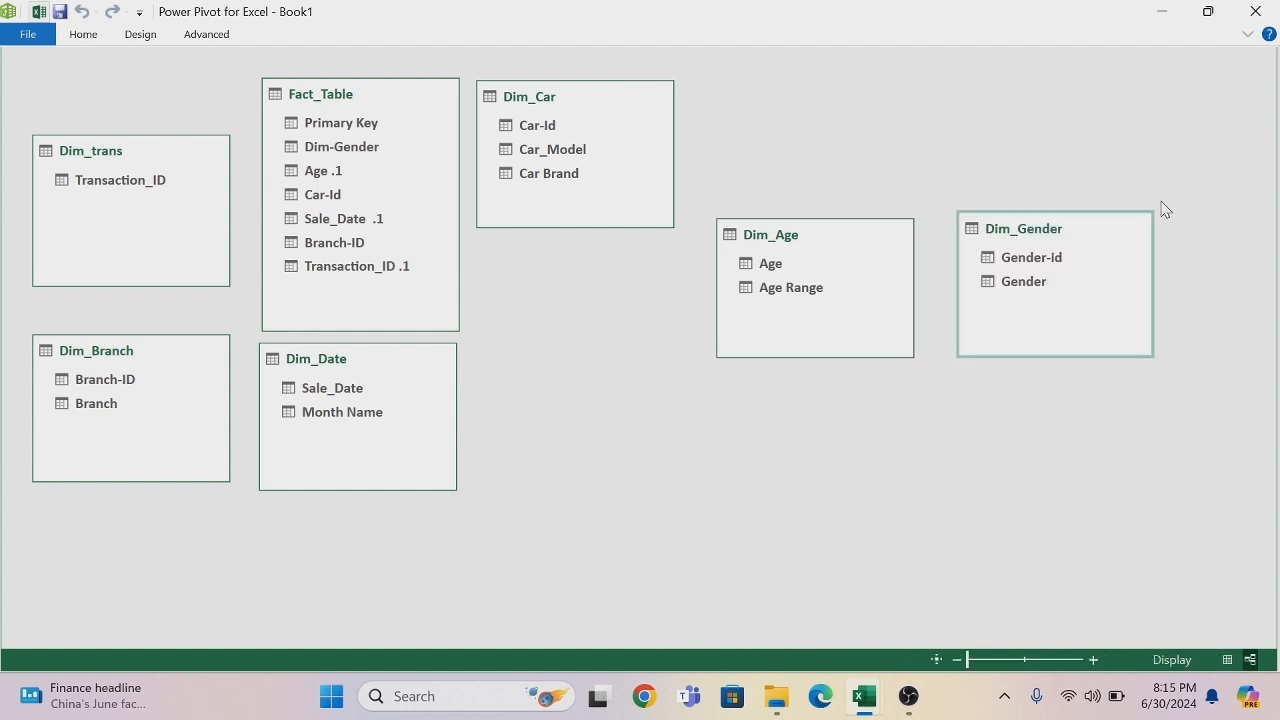
drag(1090, 213, 634, 370)
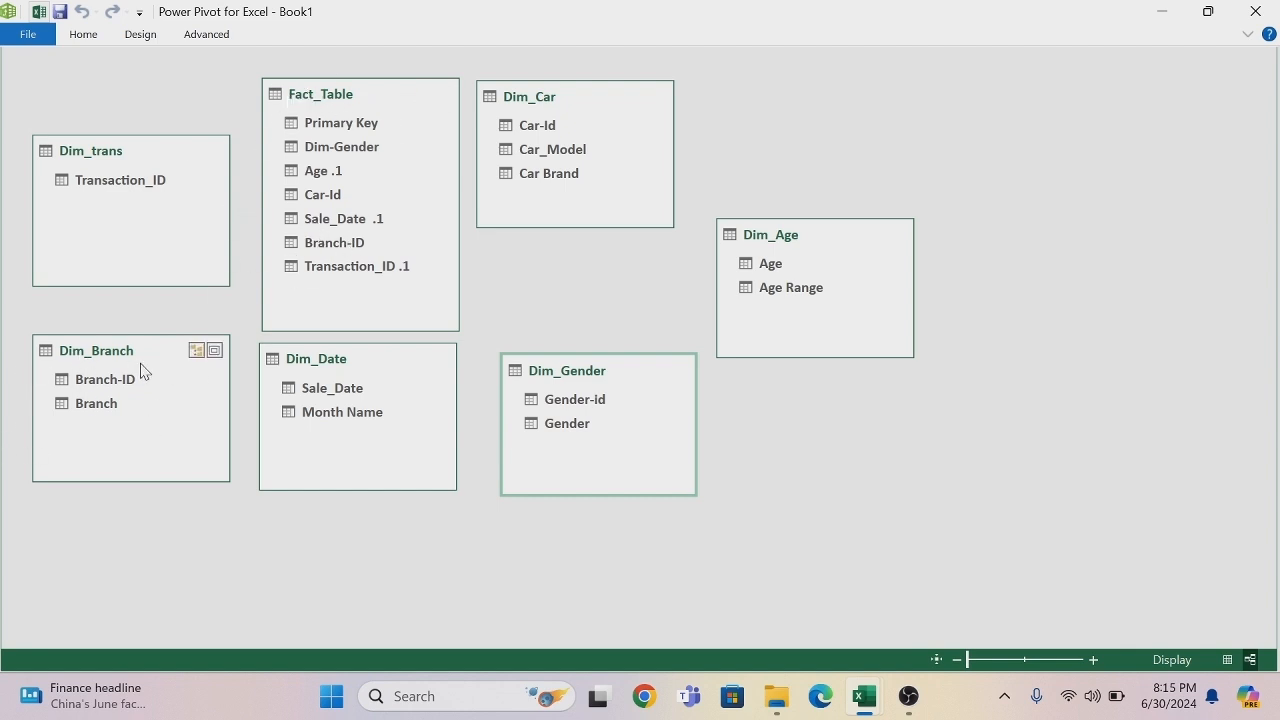
- Relate Fact_Table to Dim_Branch on Branch-ID, to Dim_trans by linking Transaction_ID with Transaction_ID .1, and to Dim_Car on Car-Id
drag(128, 385, 298, 244)
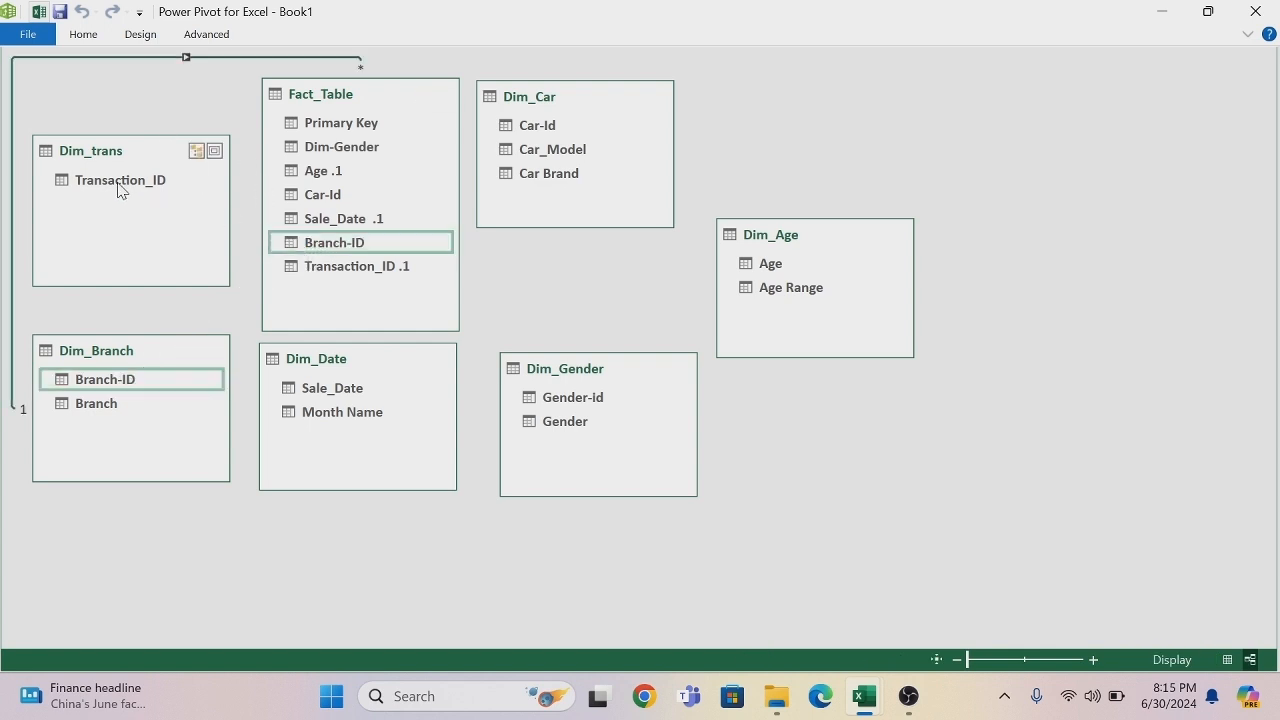
drag(118, 190, 298, 268)
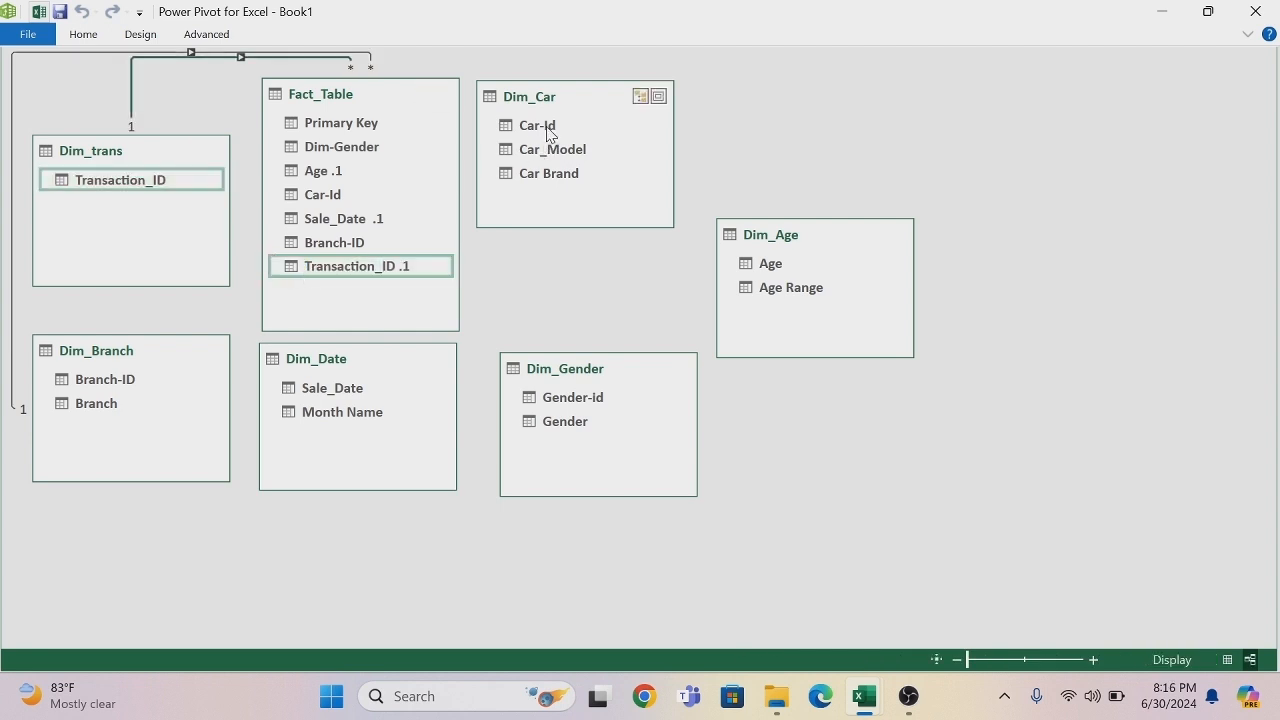
drag(547, 133, 333, 196)
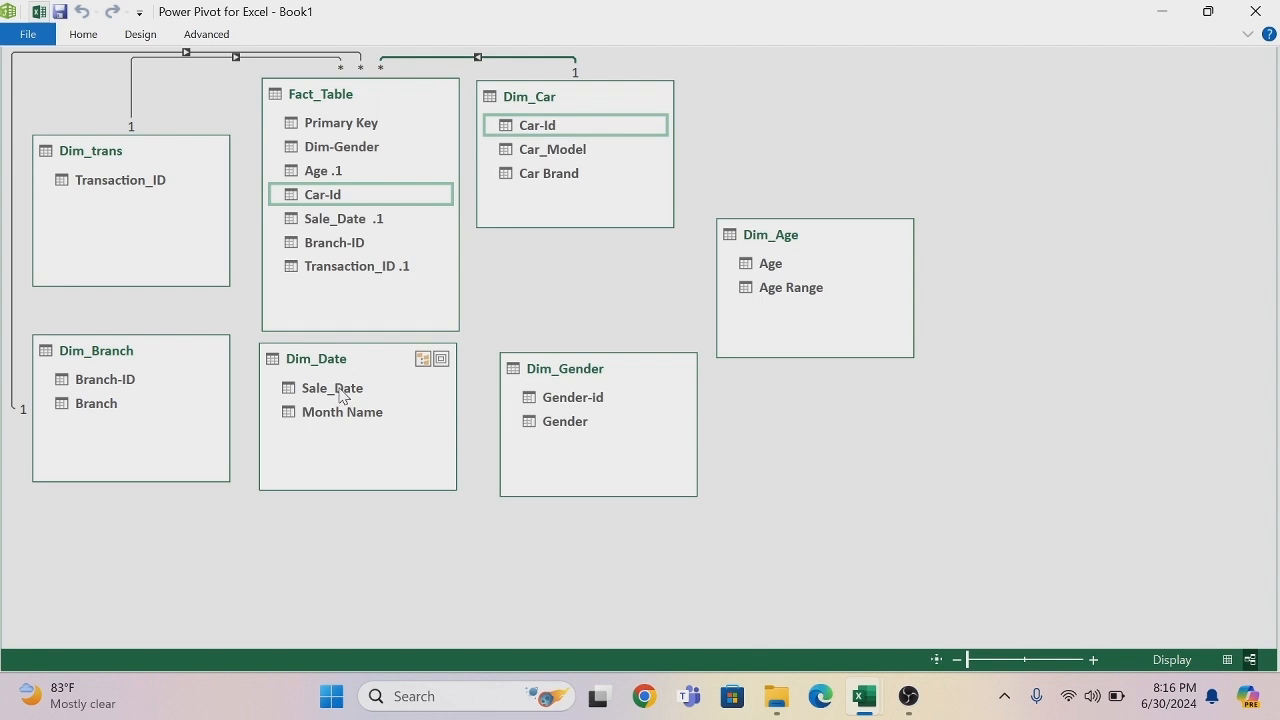
- Relate Dim_Date's Sale_Date to Fact_Table's Sale_Date .1, Dim_Gender's Gender-id to its Dim-Gender field, and Dim_Age's Age to its Age .1 field
drag(340, 394, 313, 216)
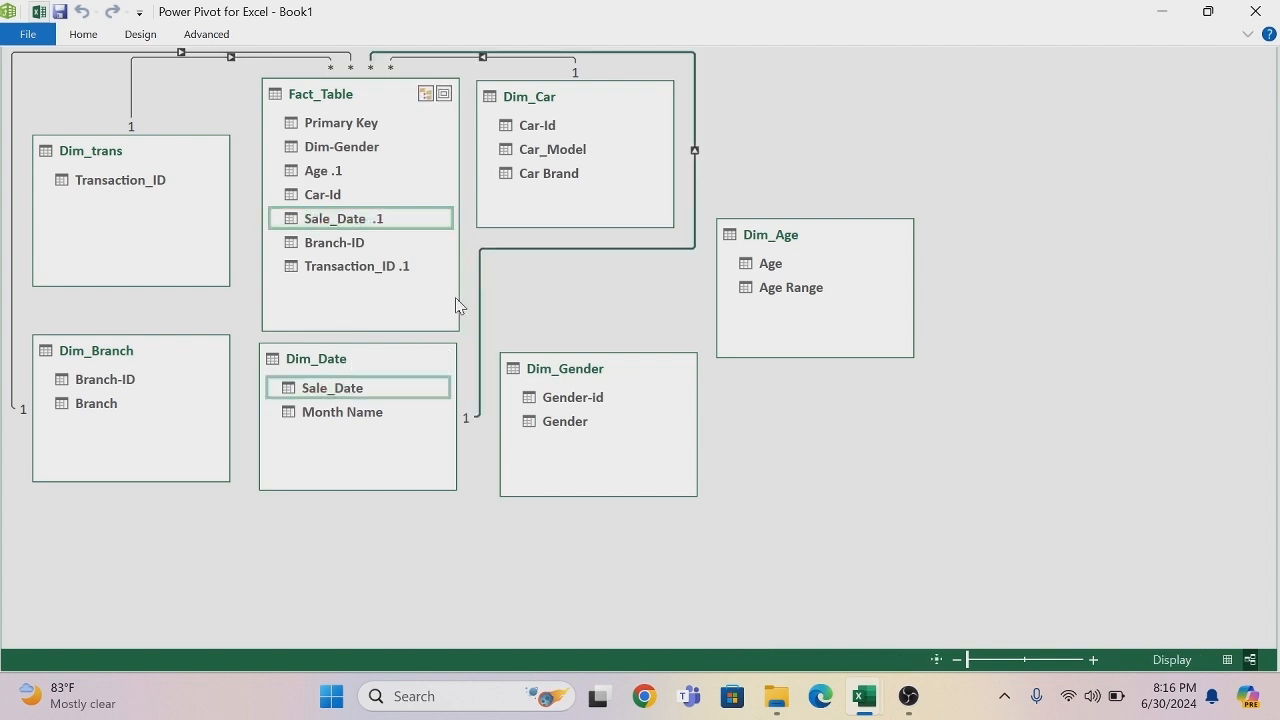
drag(573, 405, 371, 148)
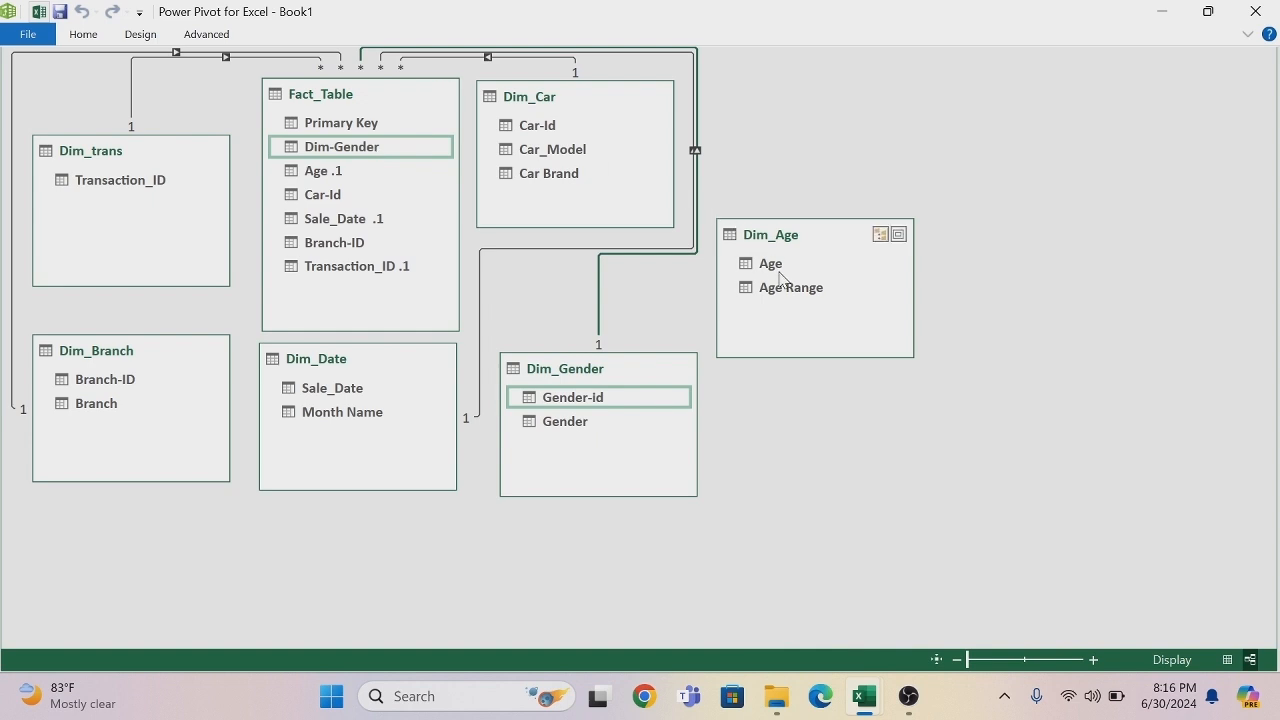
drag(776, 267, 339, 173)
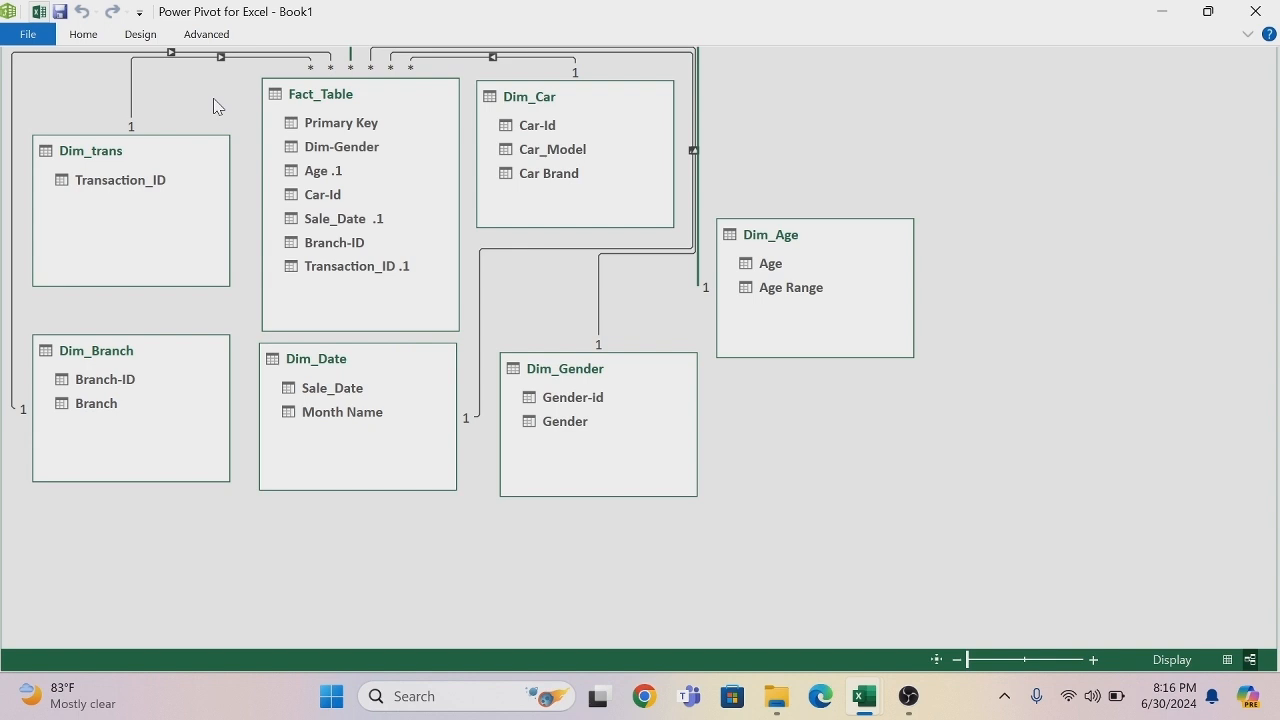
- Start saving the workbook with its data model and clear the suggested file name
click(59, 14)
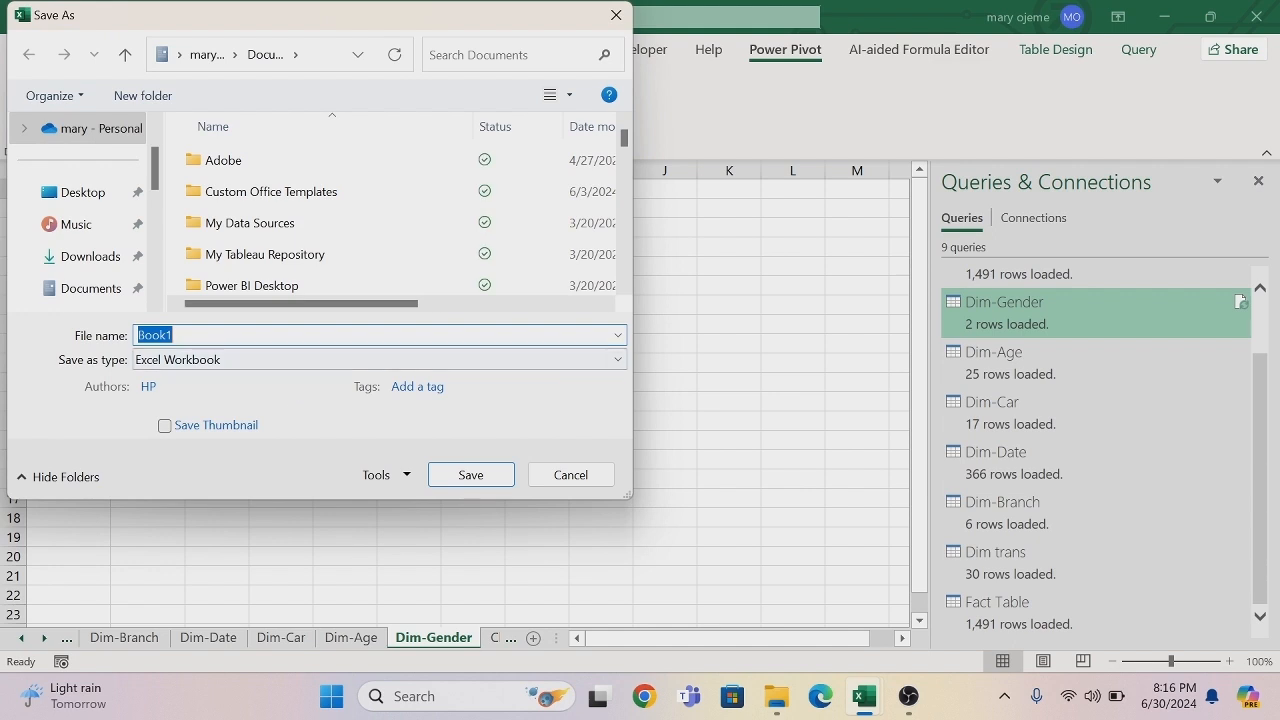
key(BackSpace)
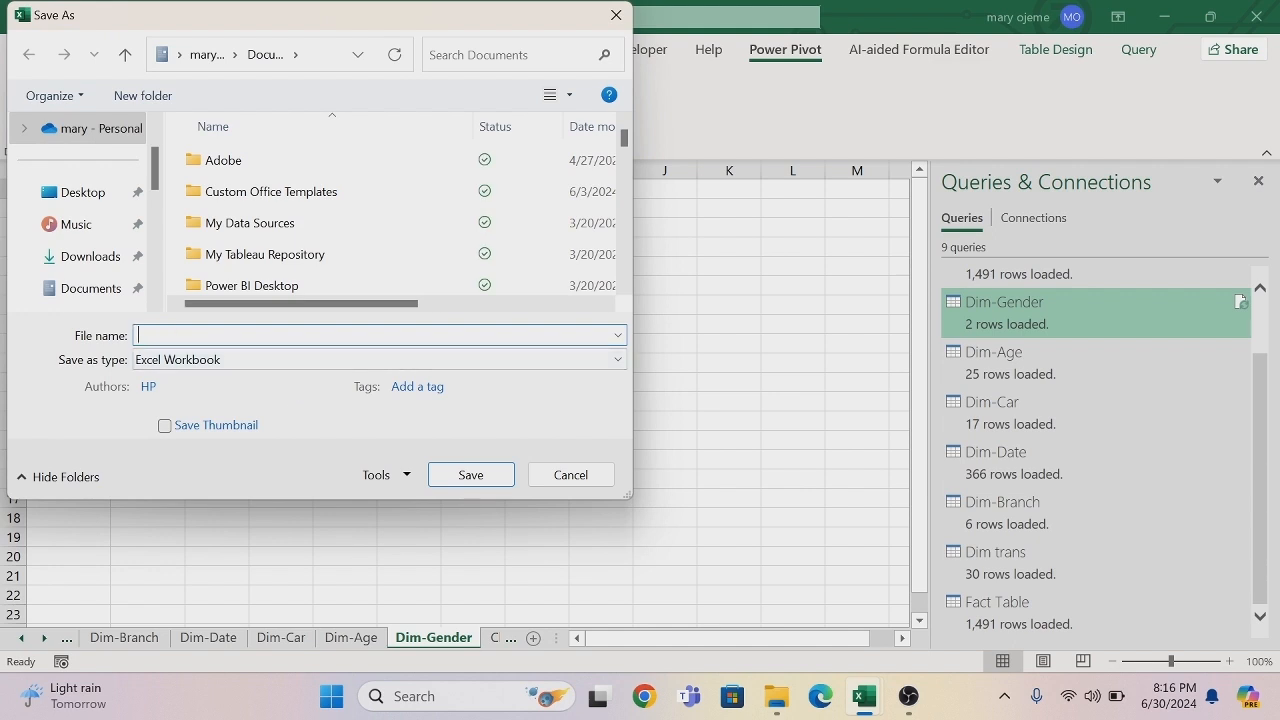